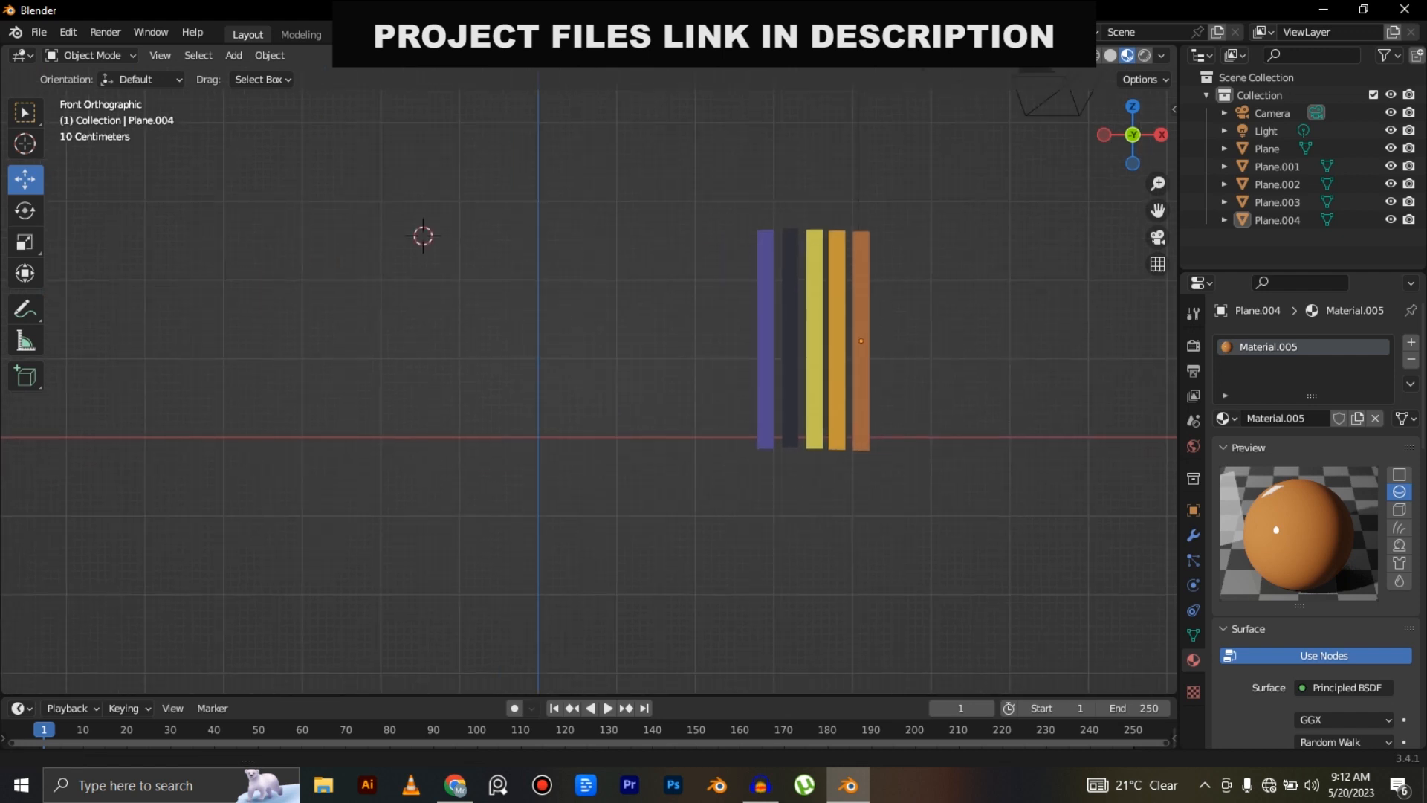
Switch to Chrome to view the Adobe Color palette behind the five coloured strips, and return to Blender.
scroll(755, 399, down, 1)
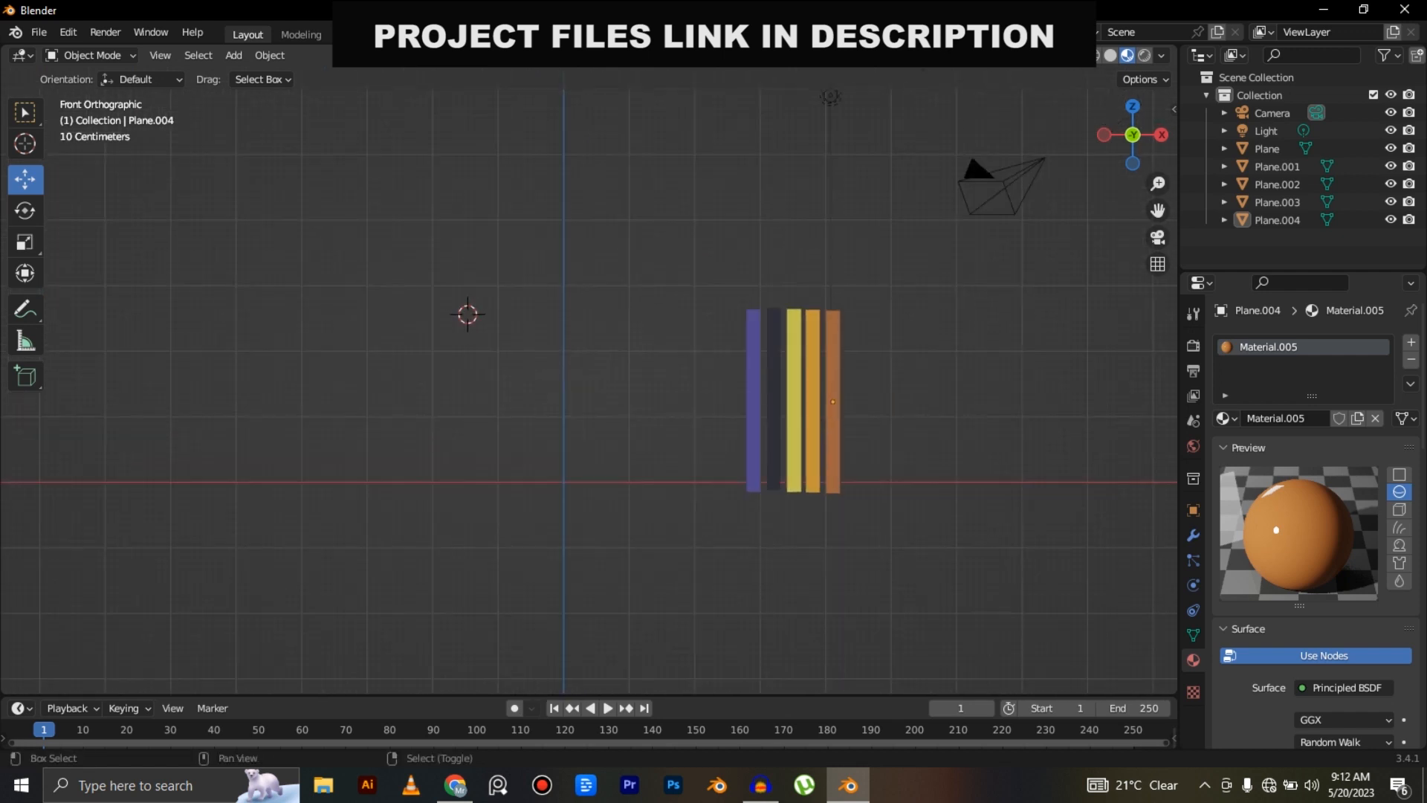
scroll(589, 403, up, 5)
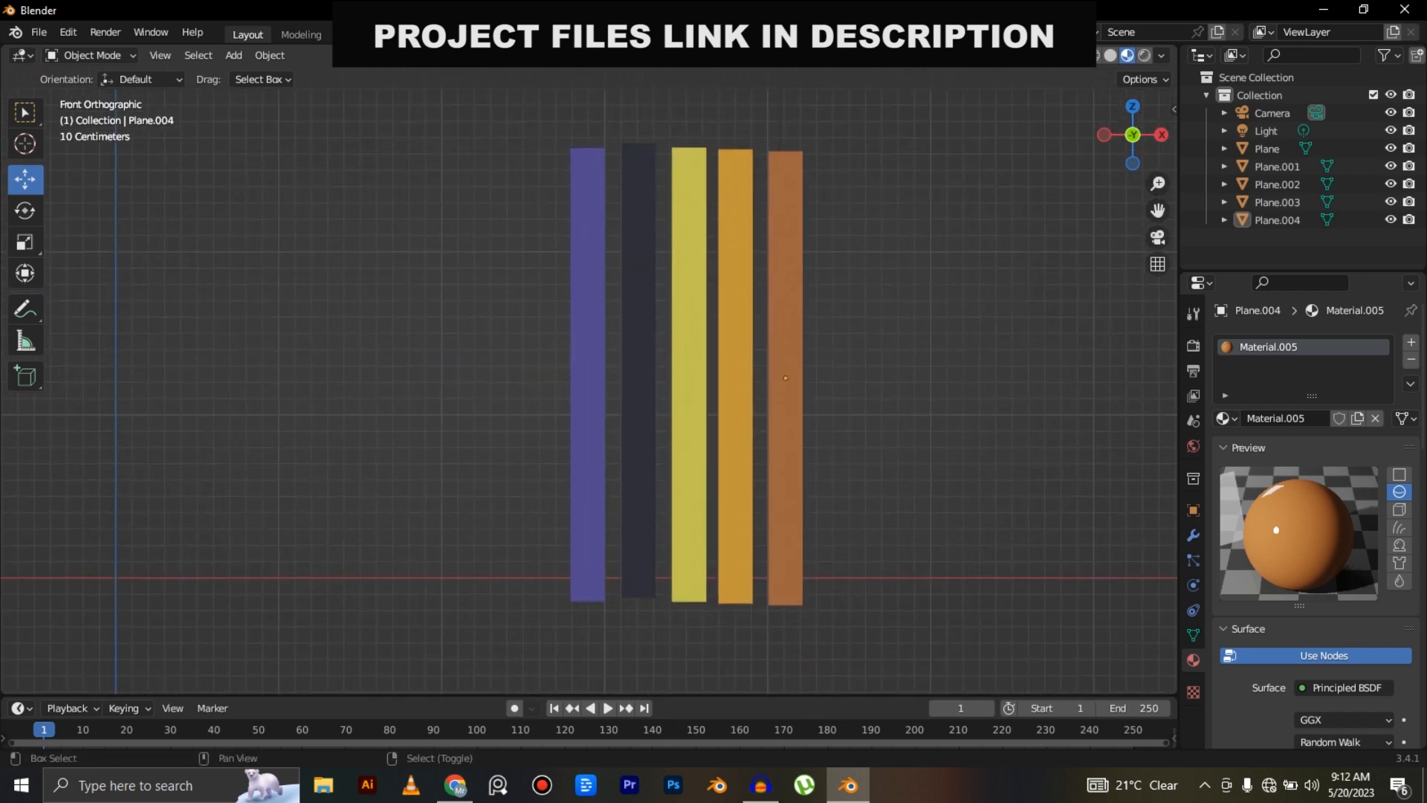
click(455, 785)
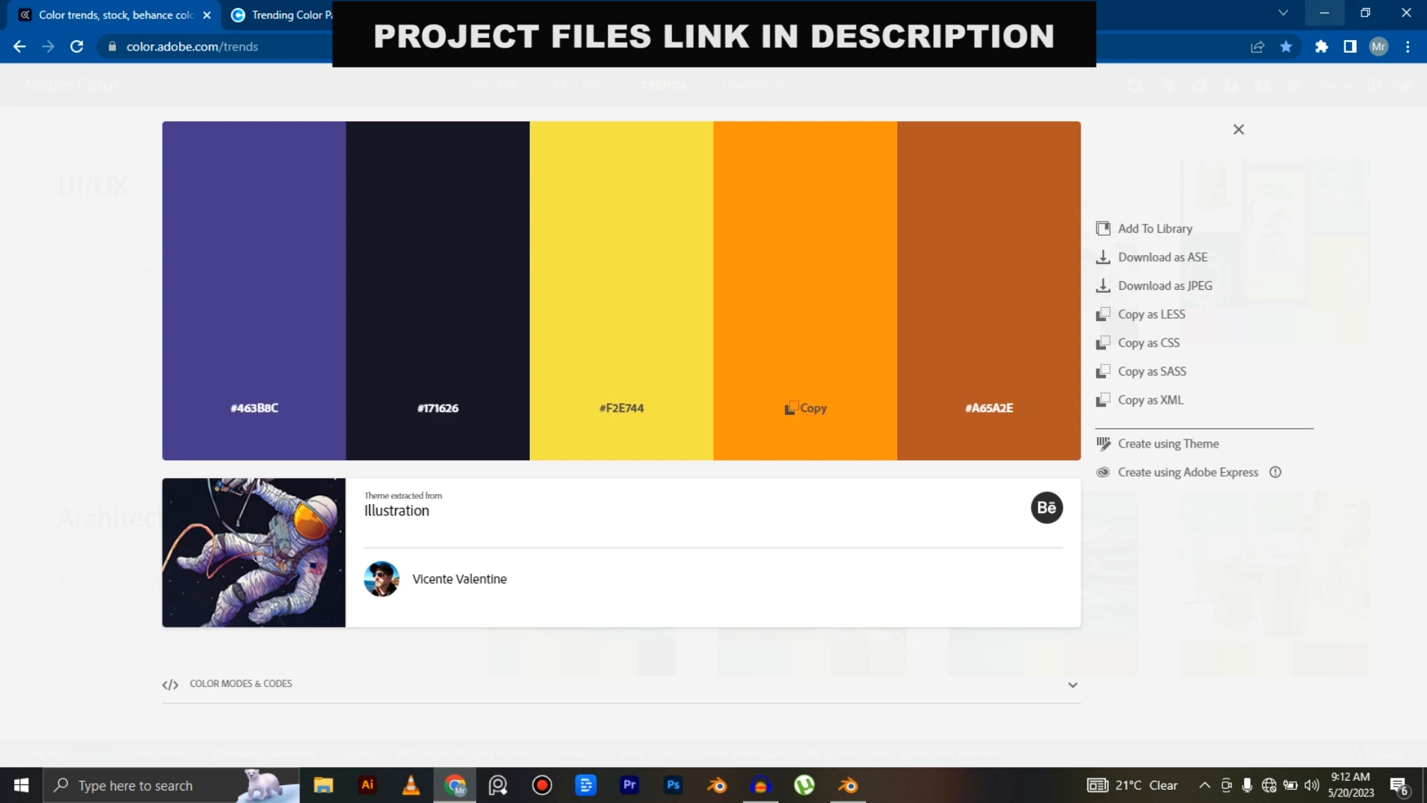
click(1325, 12)
Add a text object in the empty area beside the coloured strips and rotate it 90 degrees about the X axis.
shift+middle_drag(639, 372, 787, 339)
shift+middle_drag(181, 316, 405, 311)
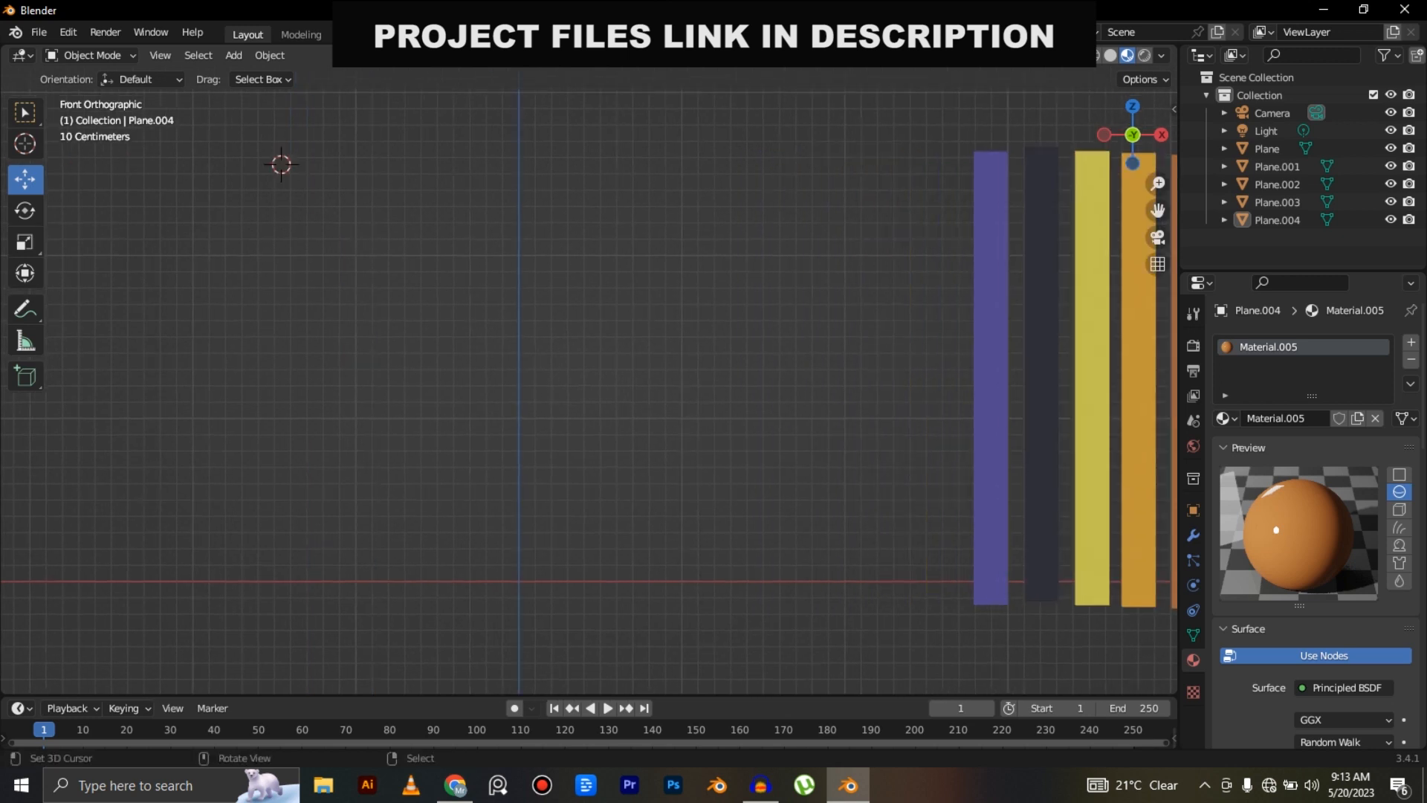
scroll(405, 312, down, 4)
key(shift+a)
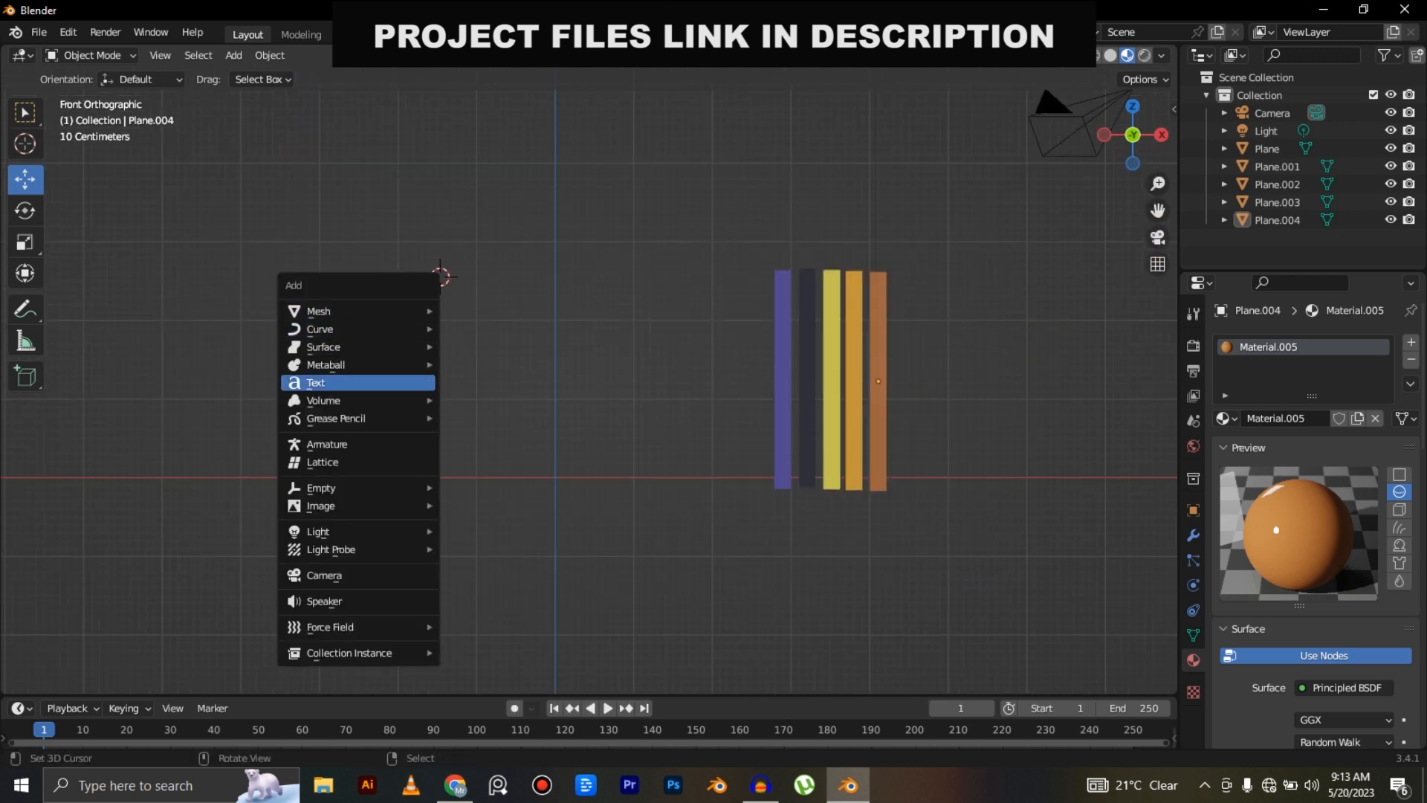
click(327, 383)
key(r)
key(x)
key(9)
key(0)
key(Return)
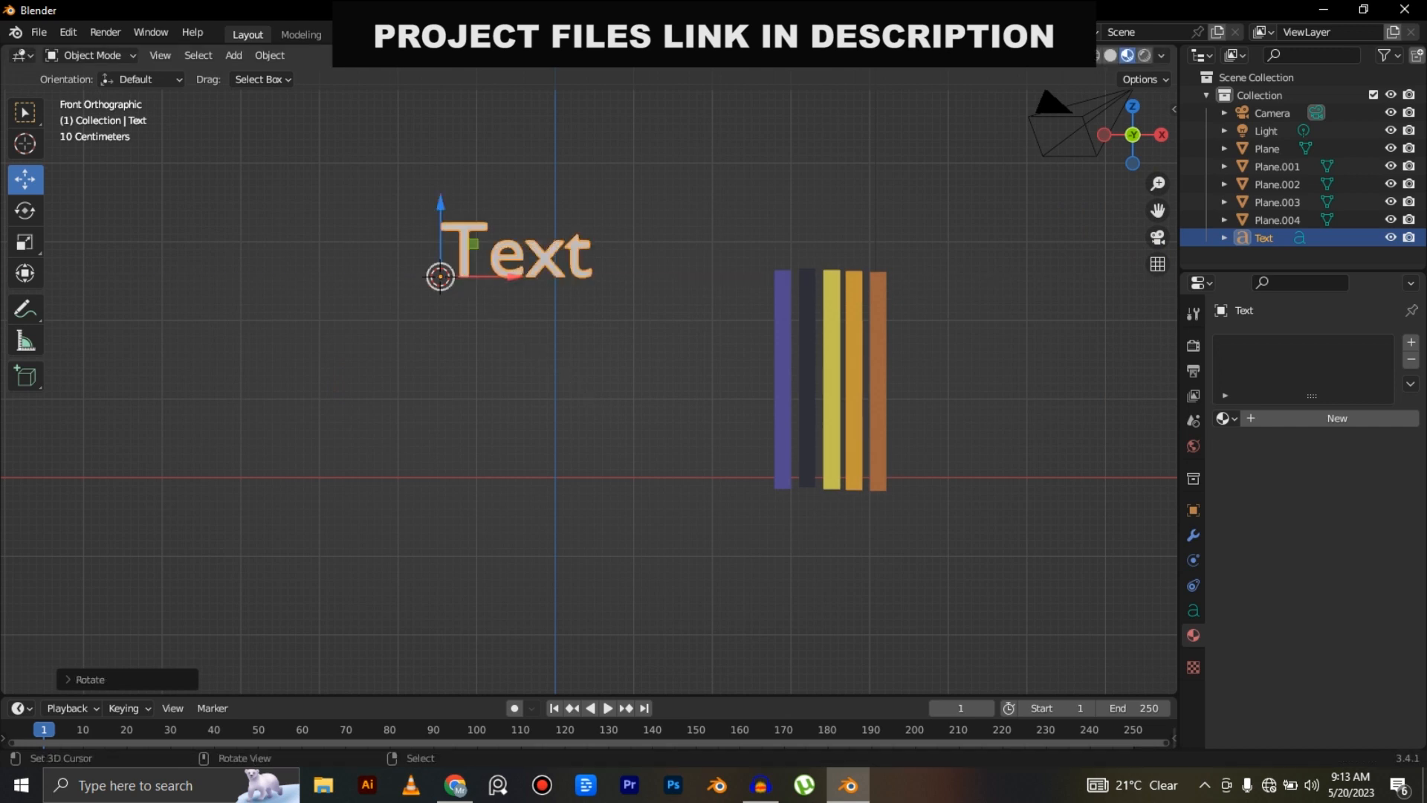
Move the text object closer to the coloured strips, slightly lower, and scale it up.
key(g)
key(Return)
key(s)
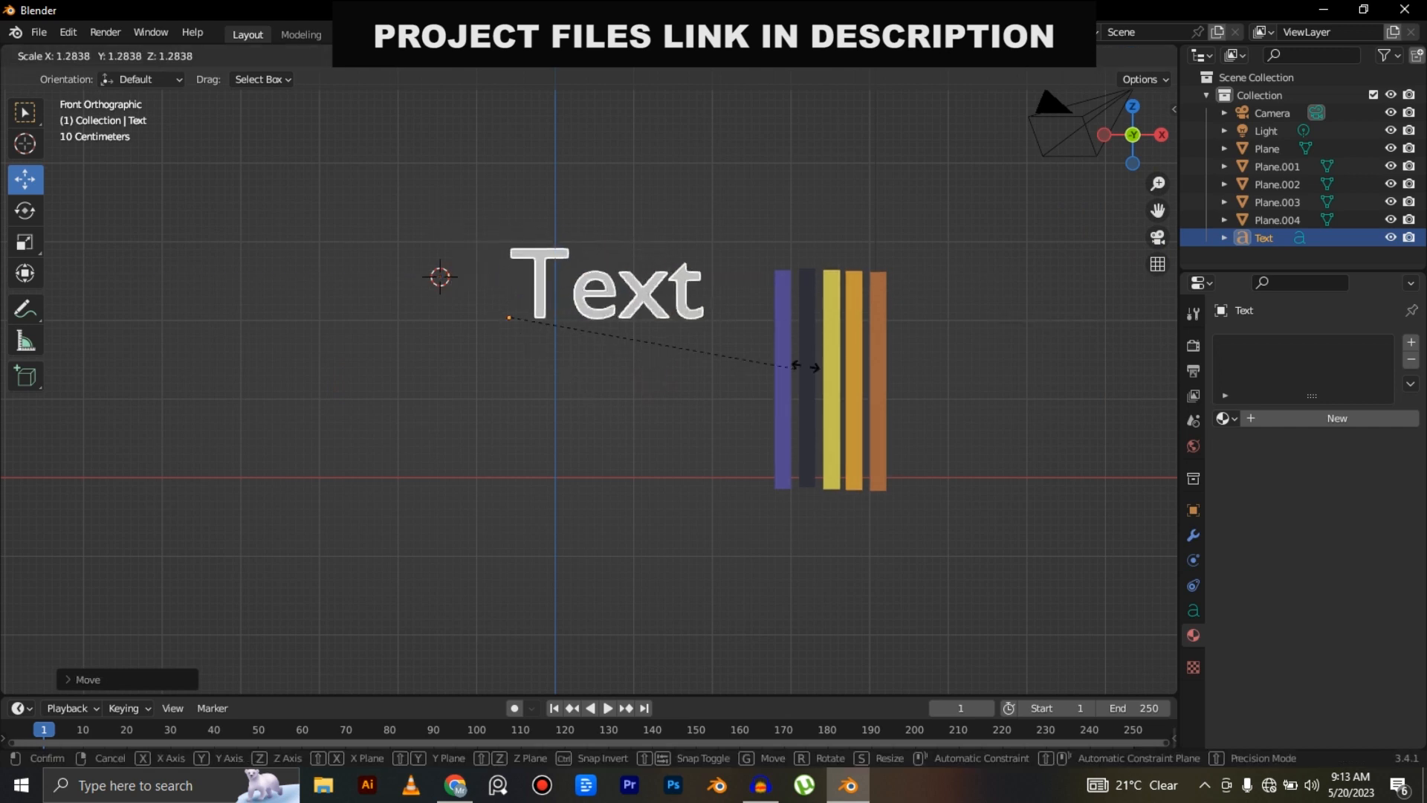
key(Return)
click(849, 352)
Replace the text object's default content with "inTRO" and return to Object Mode.
key(Tab)
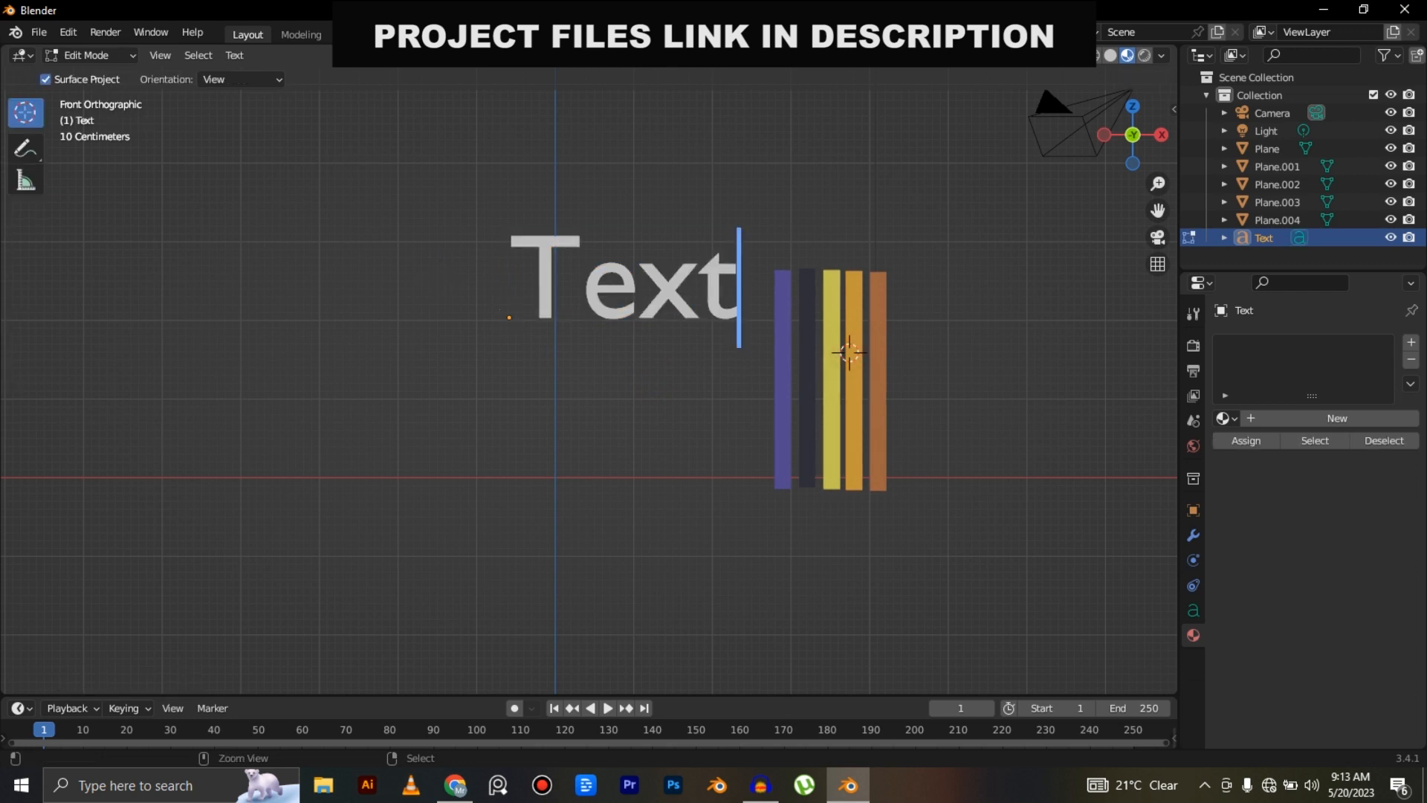
key(ctrl+a)
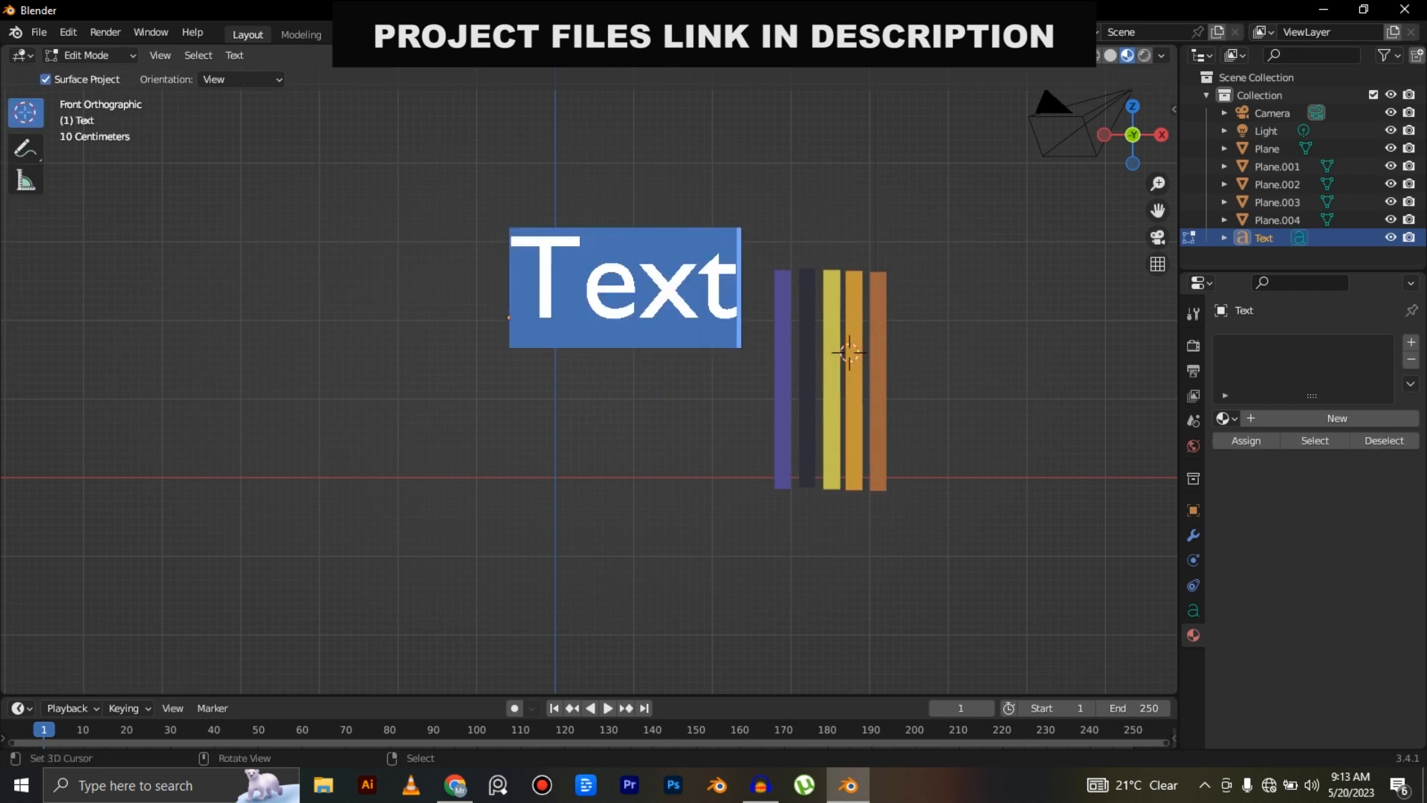
text(in)
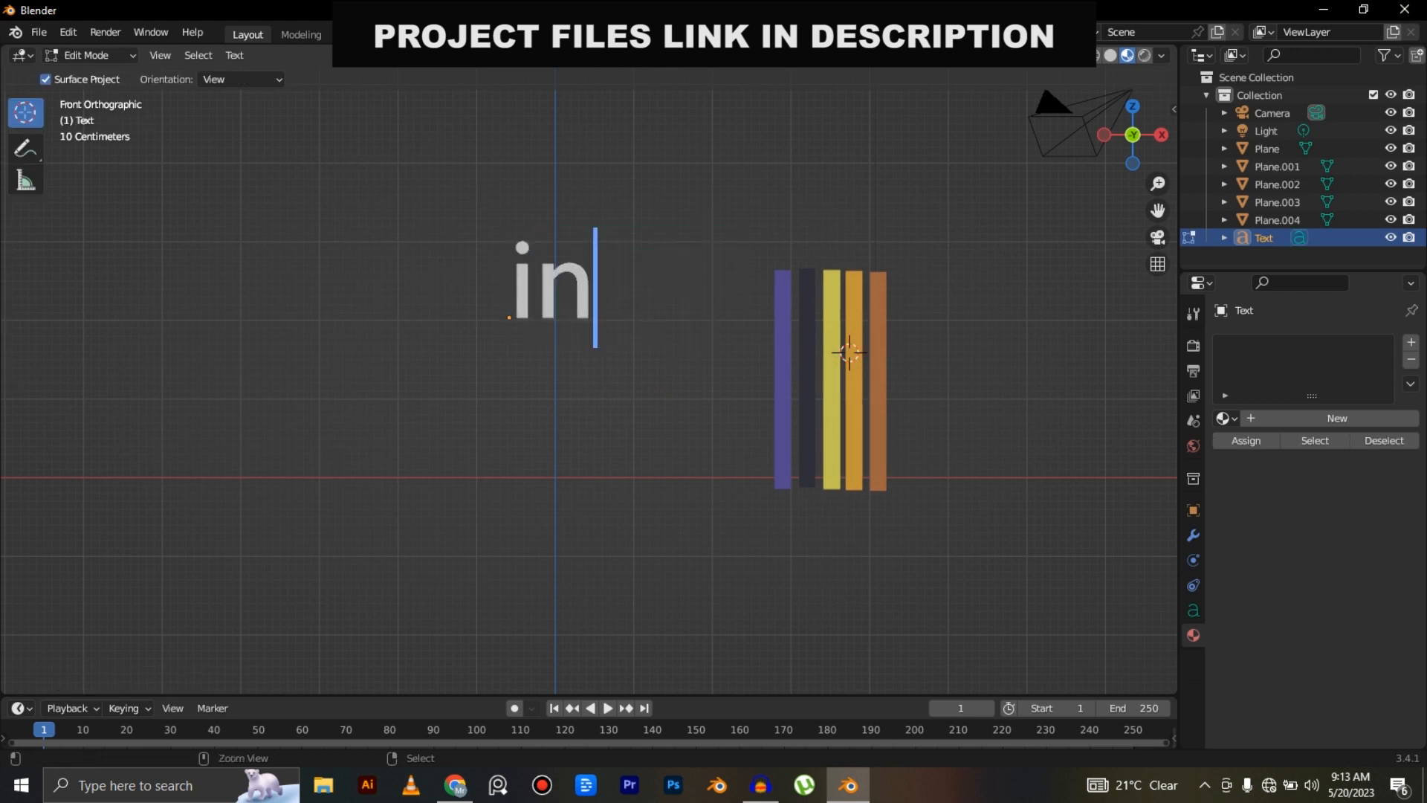
key(ctrl+a)
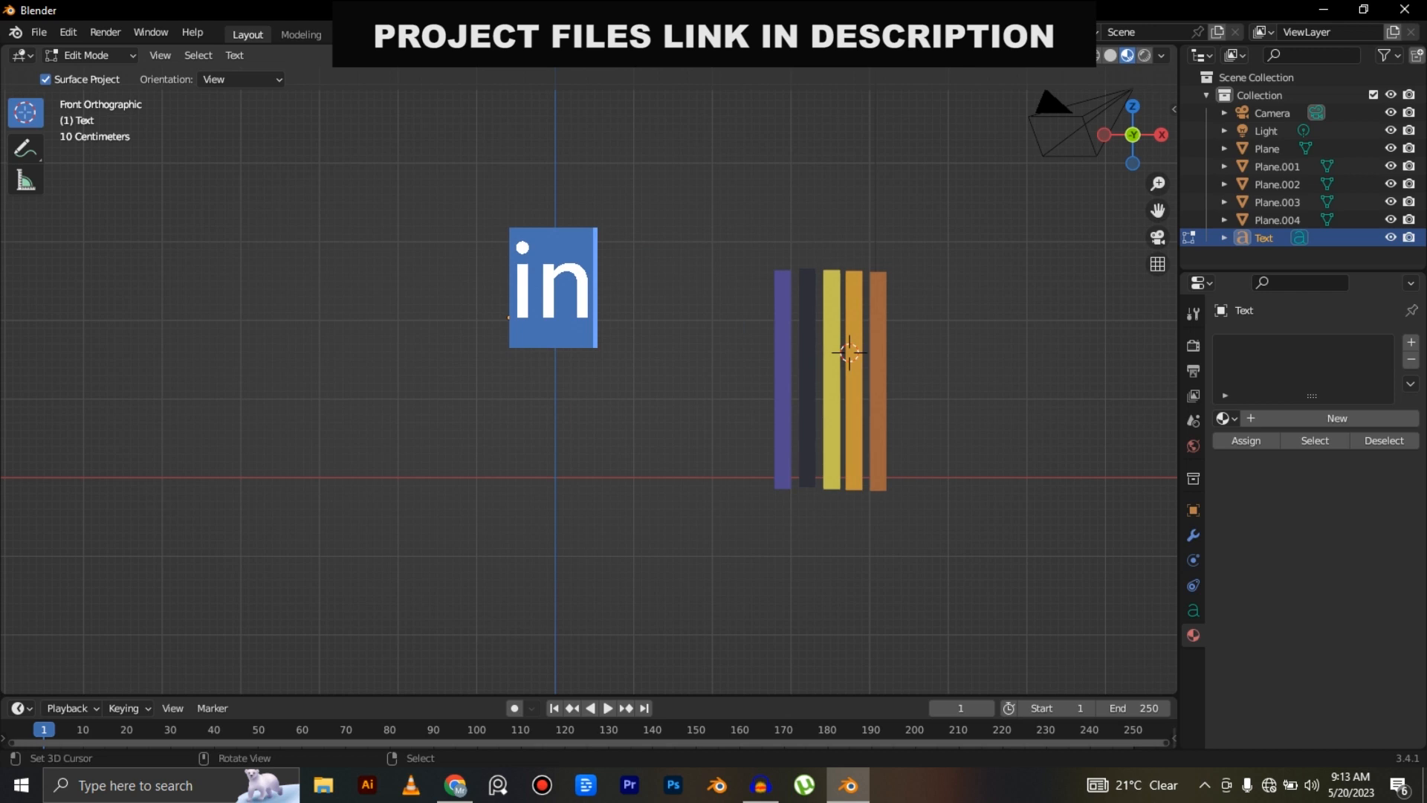
key(Right)
text(tr)
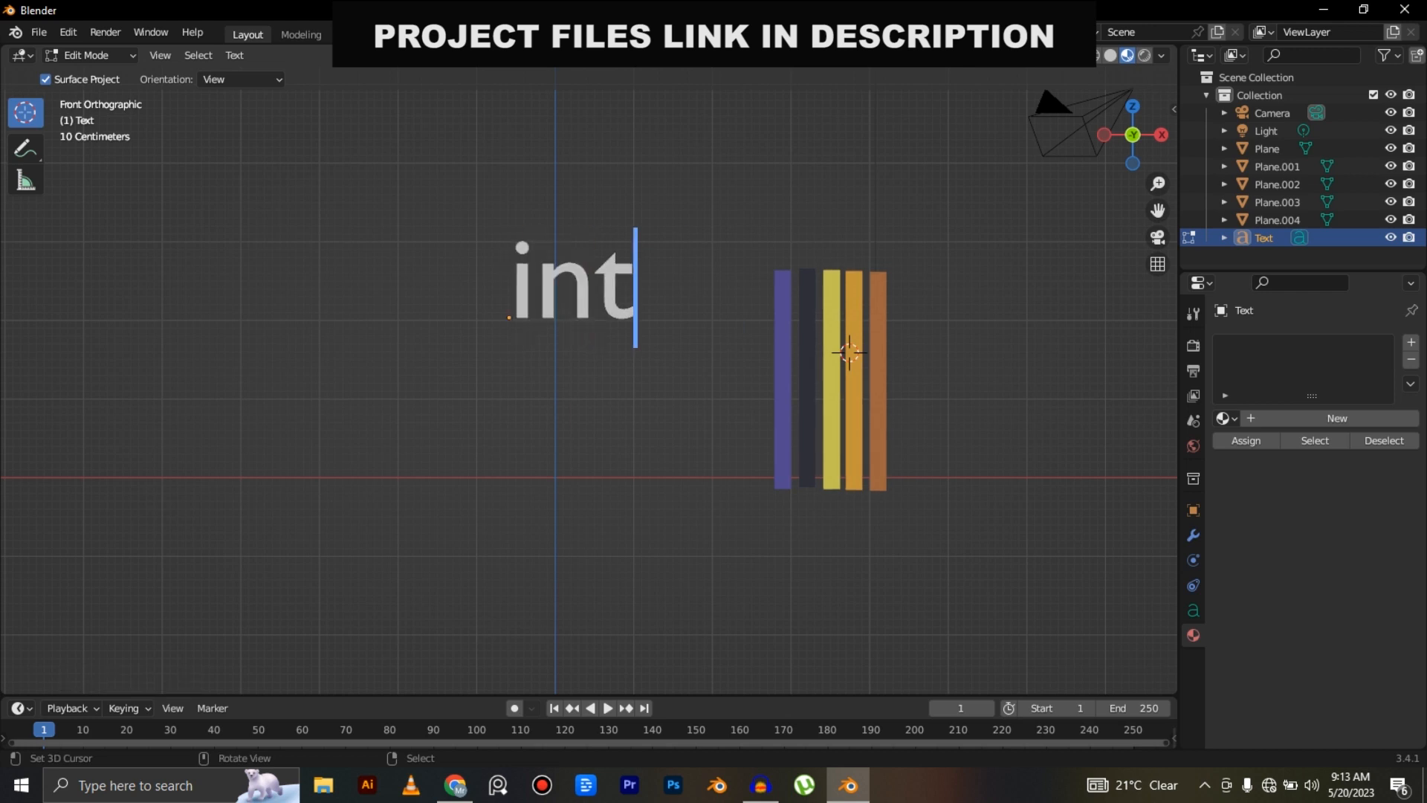
key(BackSpace)
key(BackSpace)
text(TR)
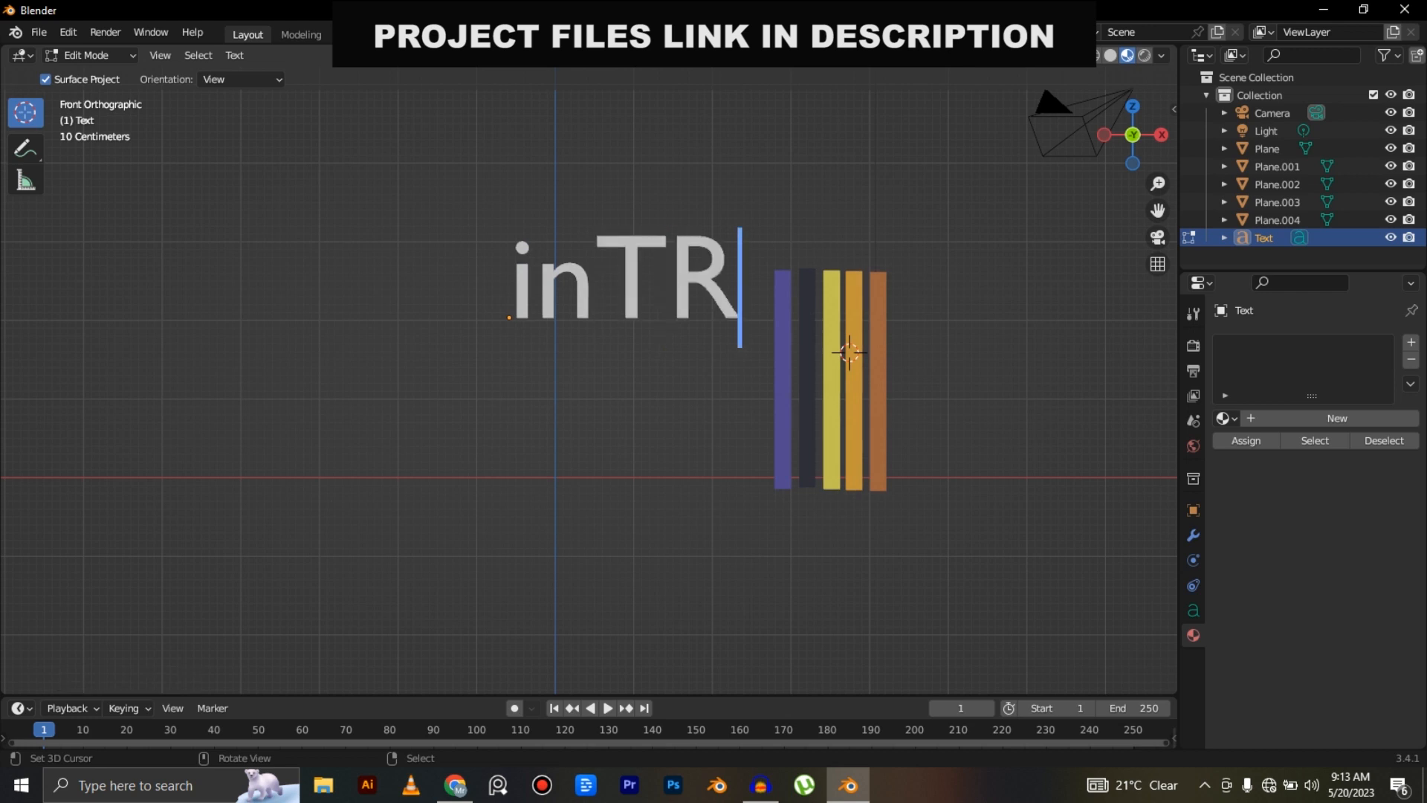
text(O)
key(Tab)
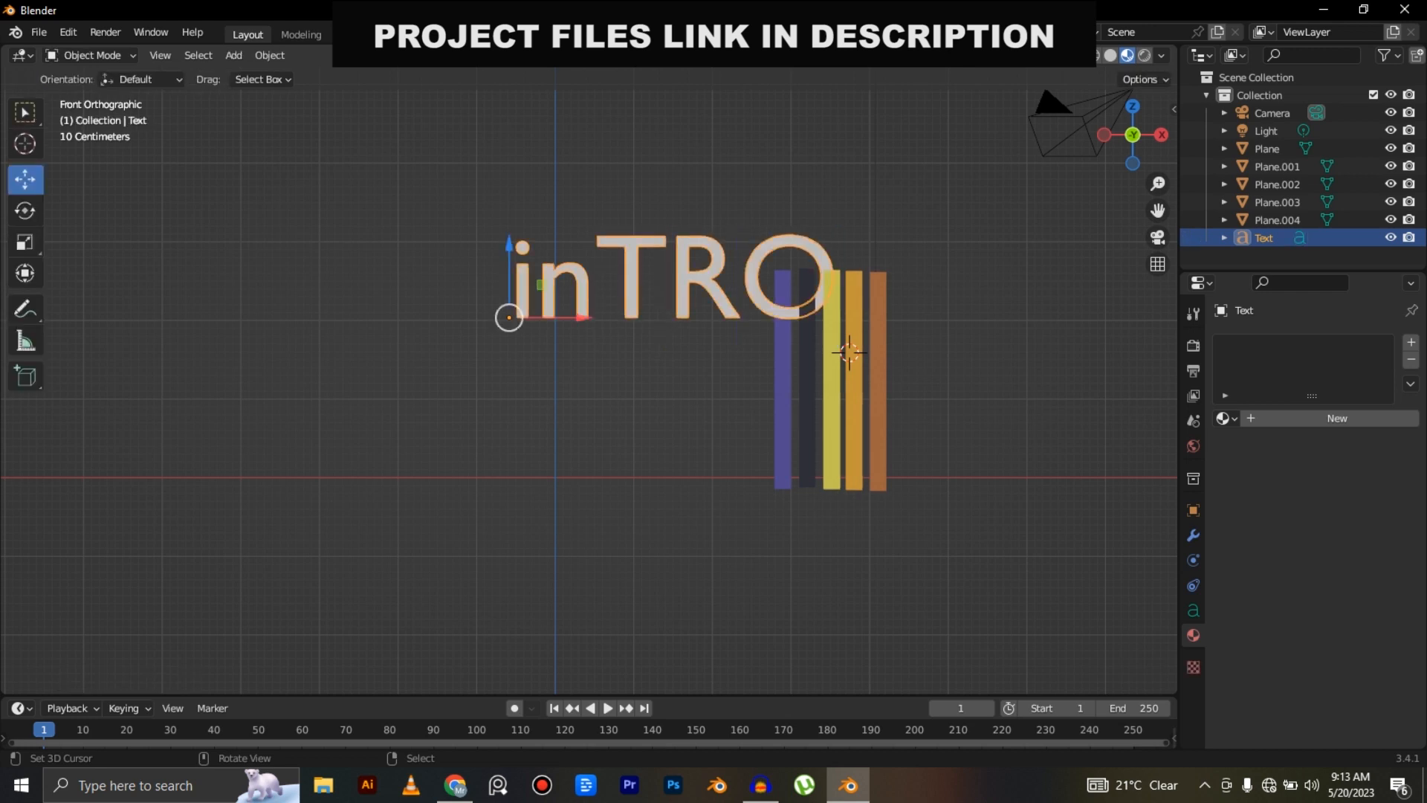
Scale the inTRO text down and move it down and away from the coloured strips.
key(s)
key(Return)
key(g)
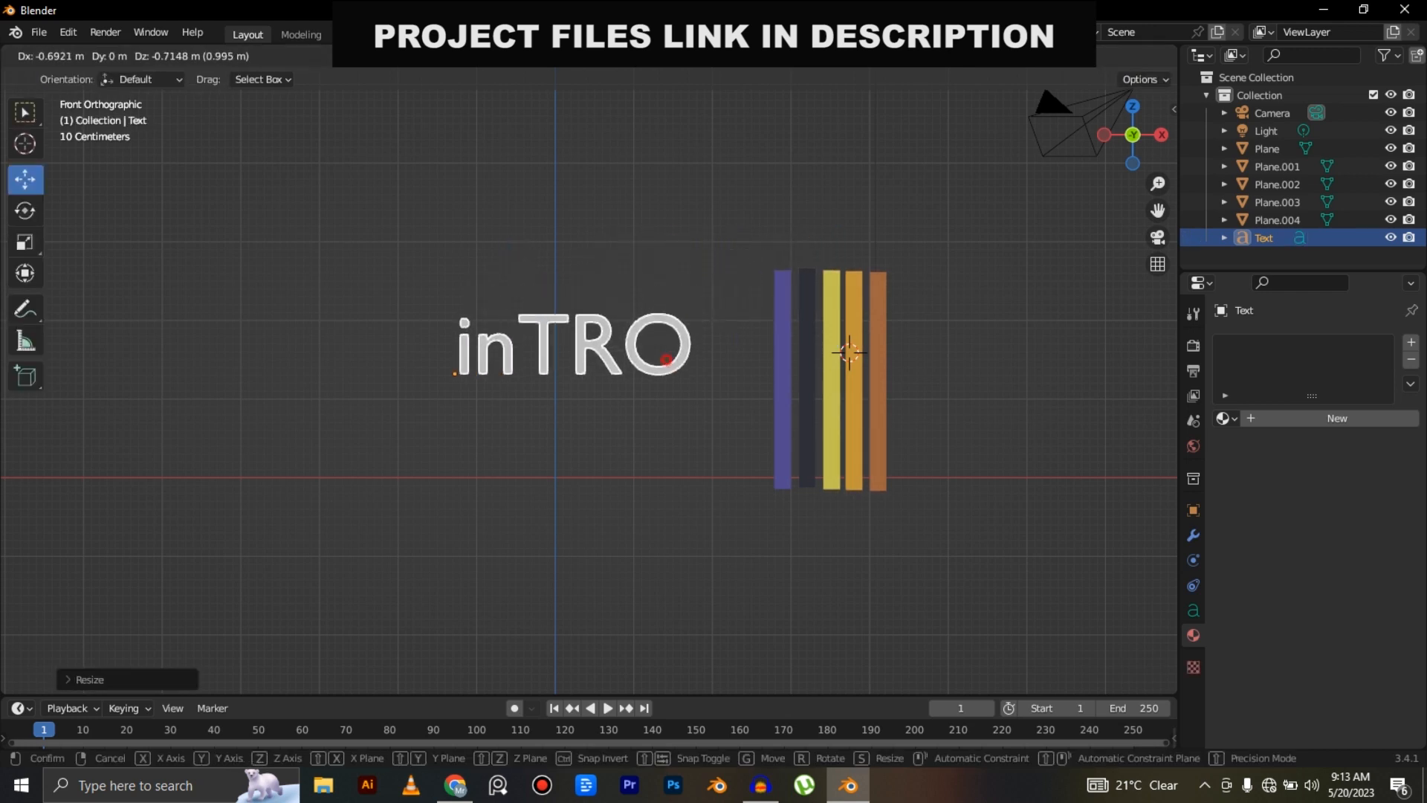
key(Return)
Load the Timeless font from the D:\#NEW FONTS folder as the text's Regular font, viewing the text from the front.
scroll(589, 390, up, 2)
scroll(466, 311, up, 3)
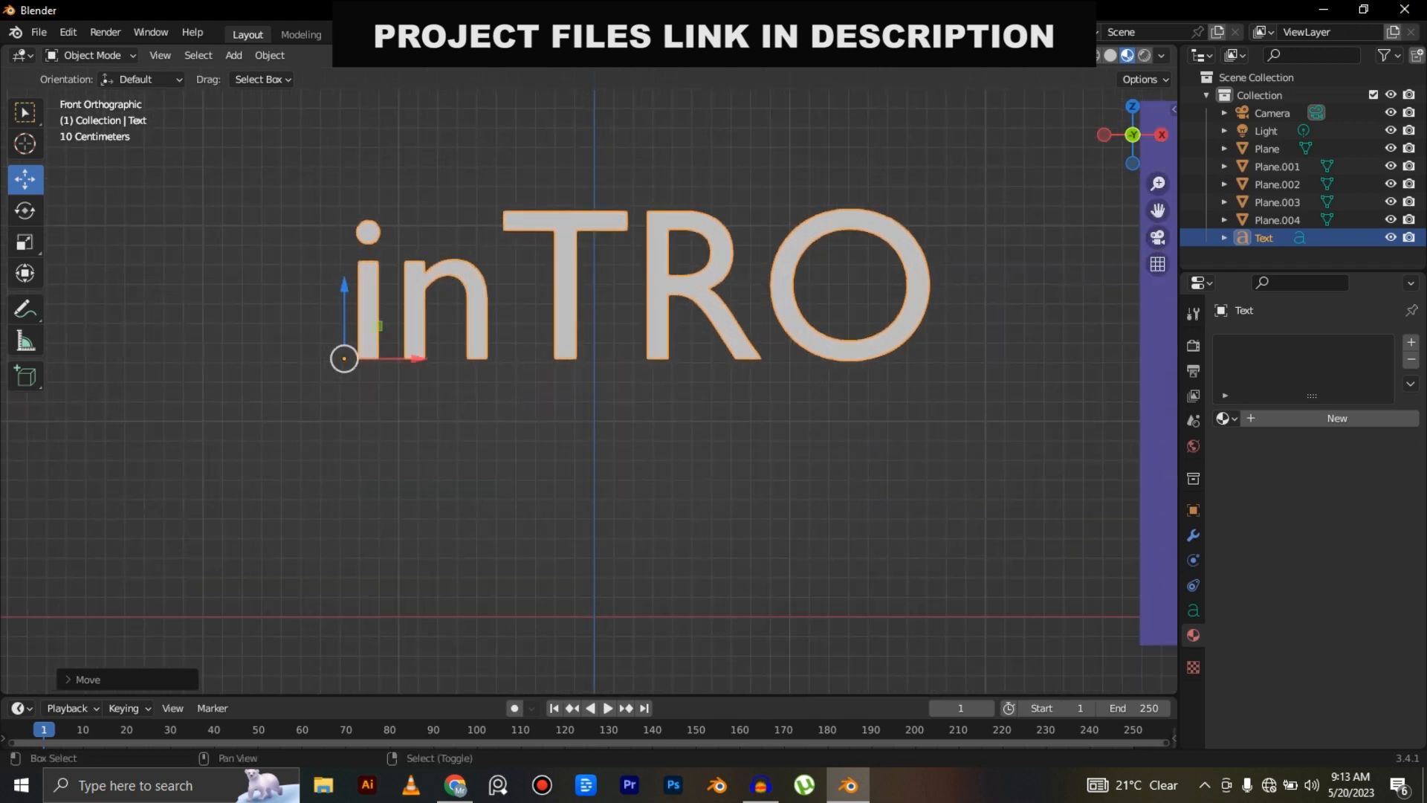
shift+middle_drag(589, 391, 505, 445)
key(KP_7)
scroll(604, 298, down, 6)
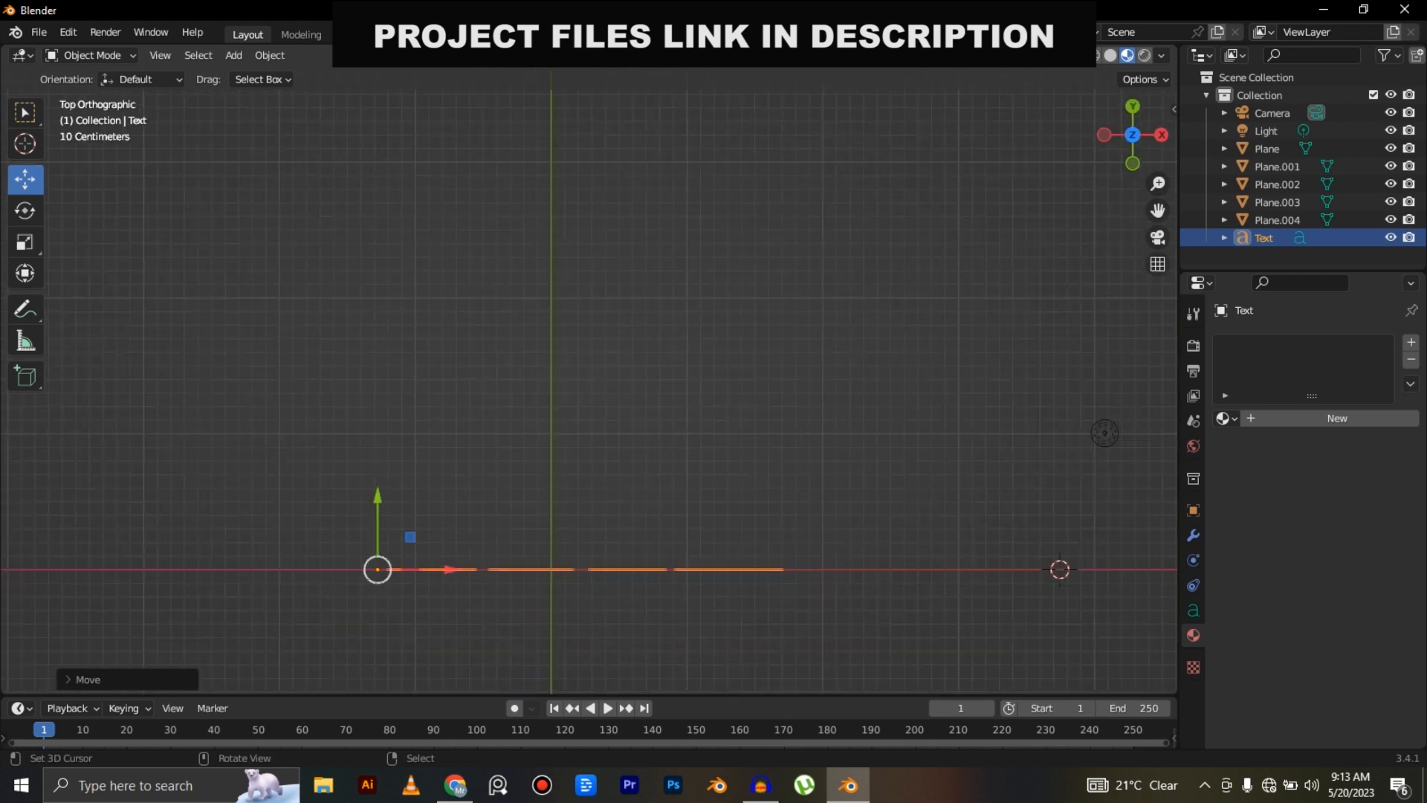
middle_drag(603, 298, 604, 130)
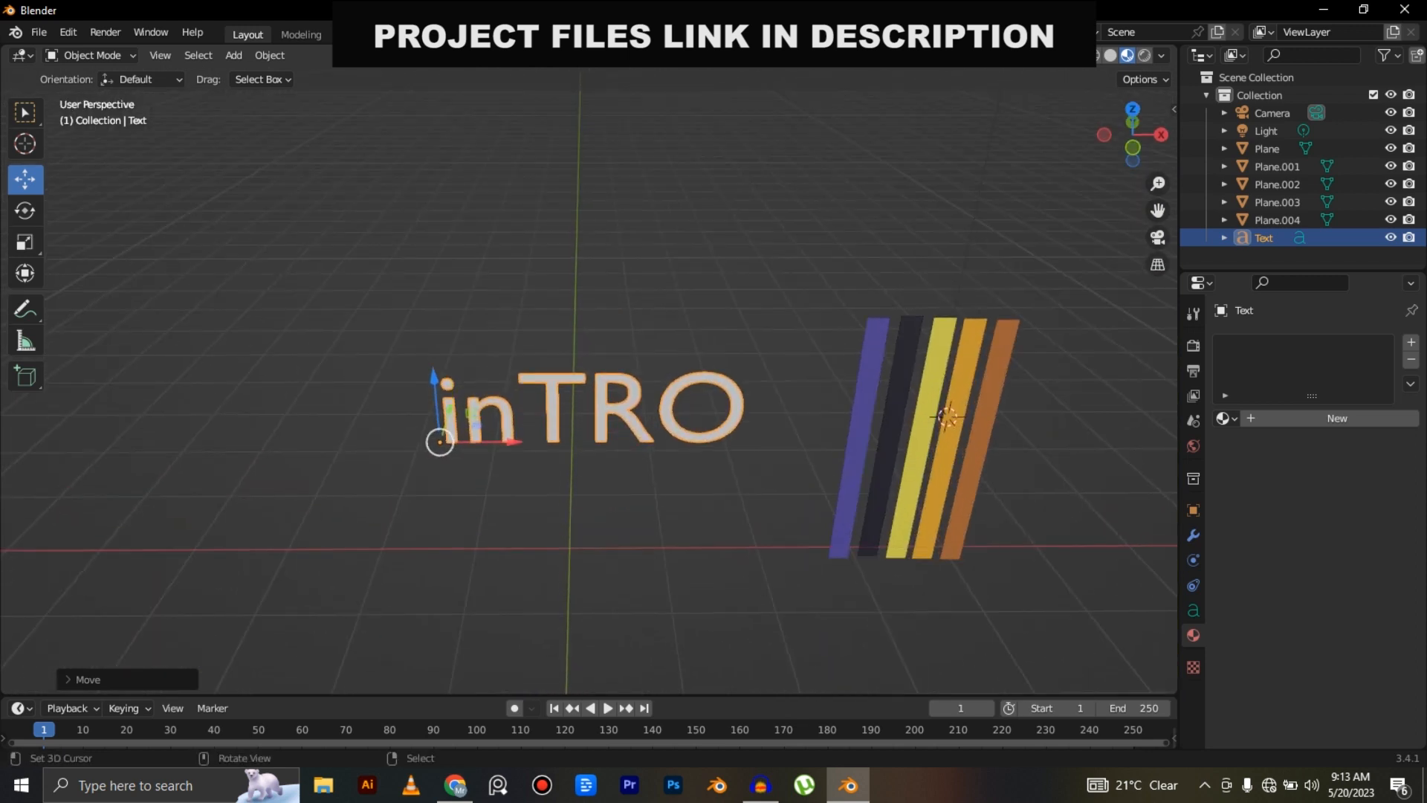
key(KP_1)
click(1193, 610)
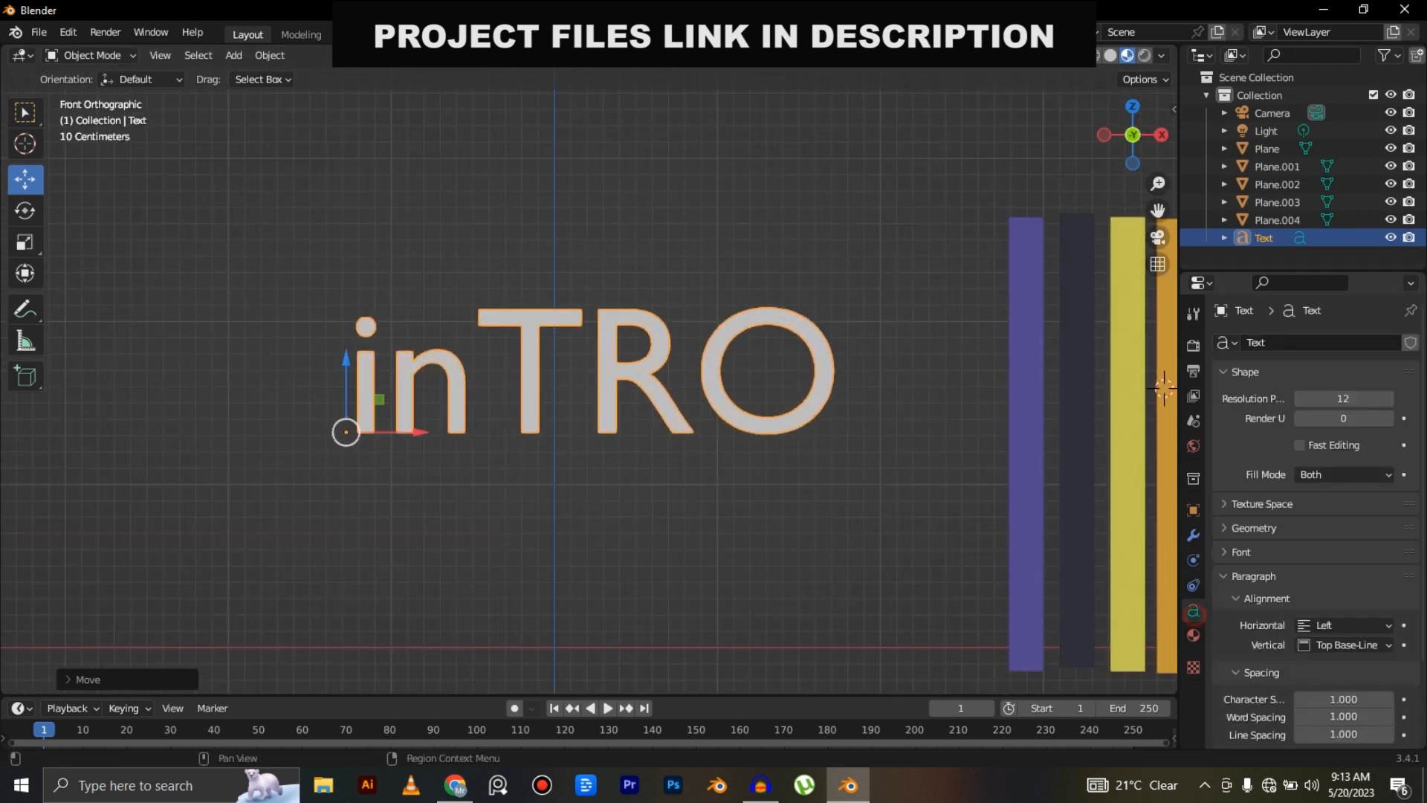
click(1244, 551)
click(1385, 578)
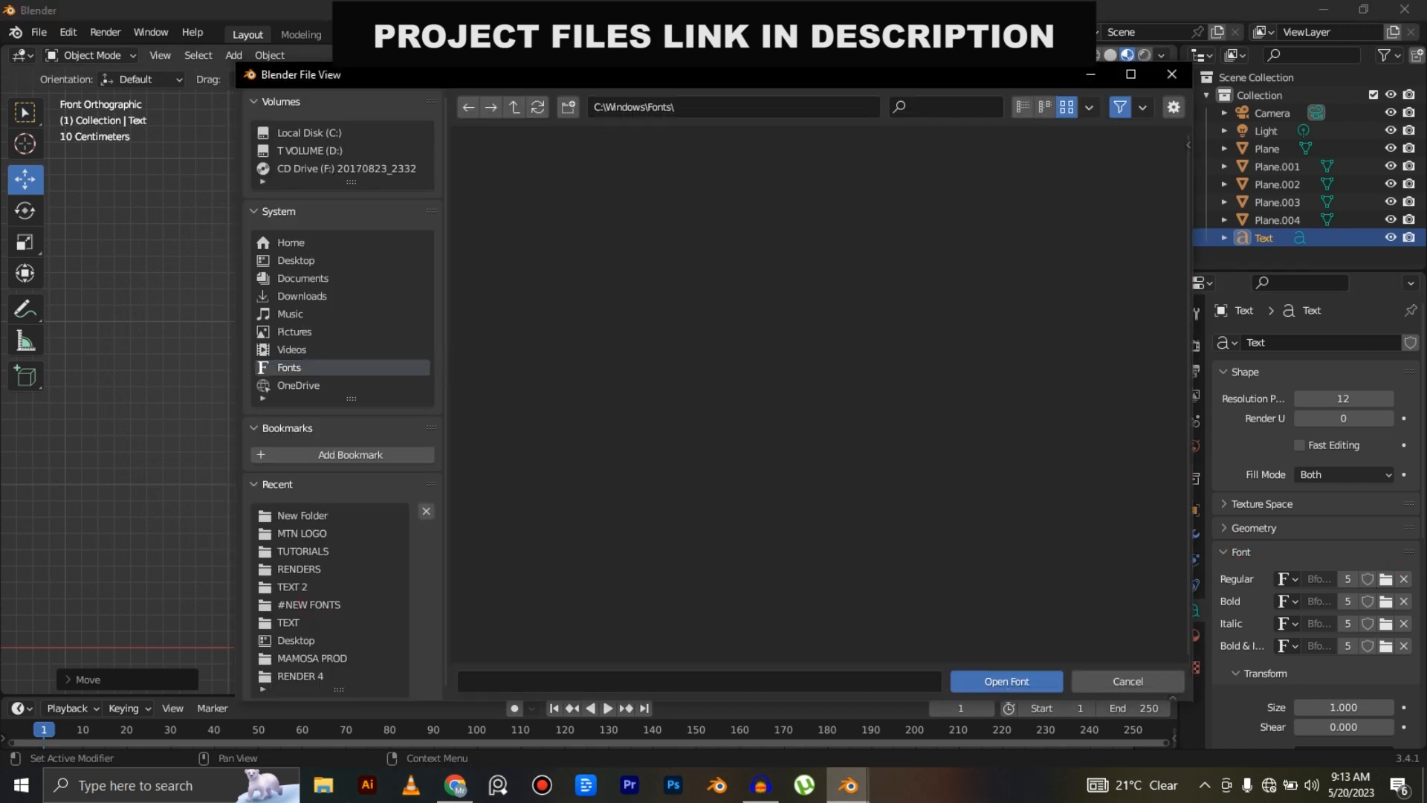
click(302, 605)
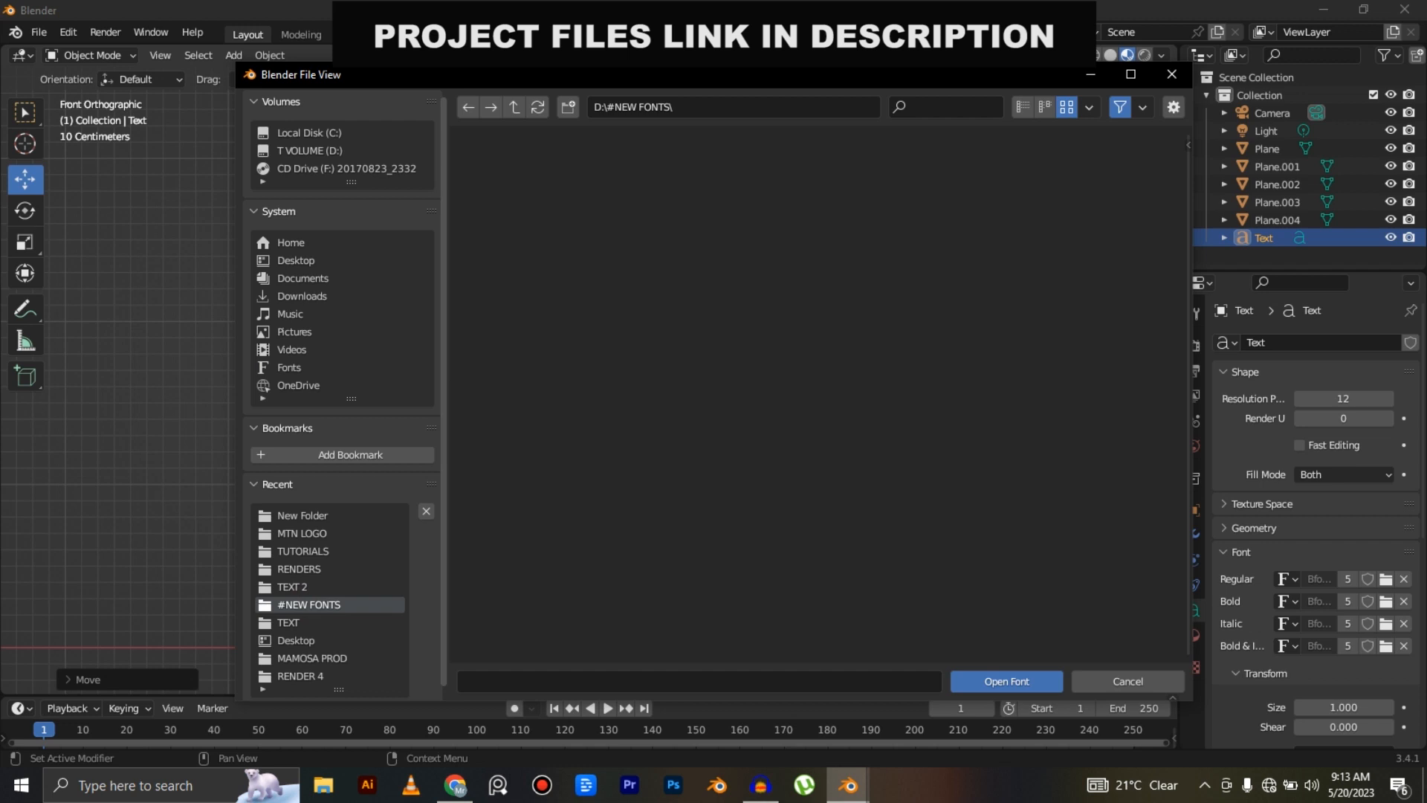
drag(448, 214, 360, 214)
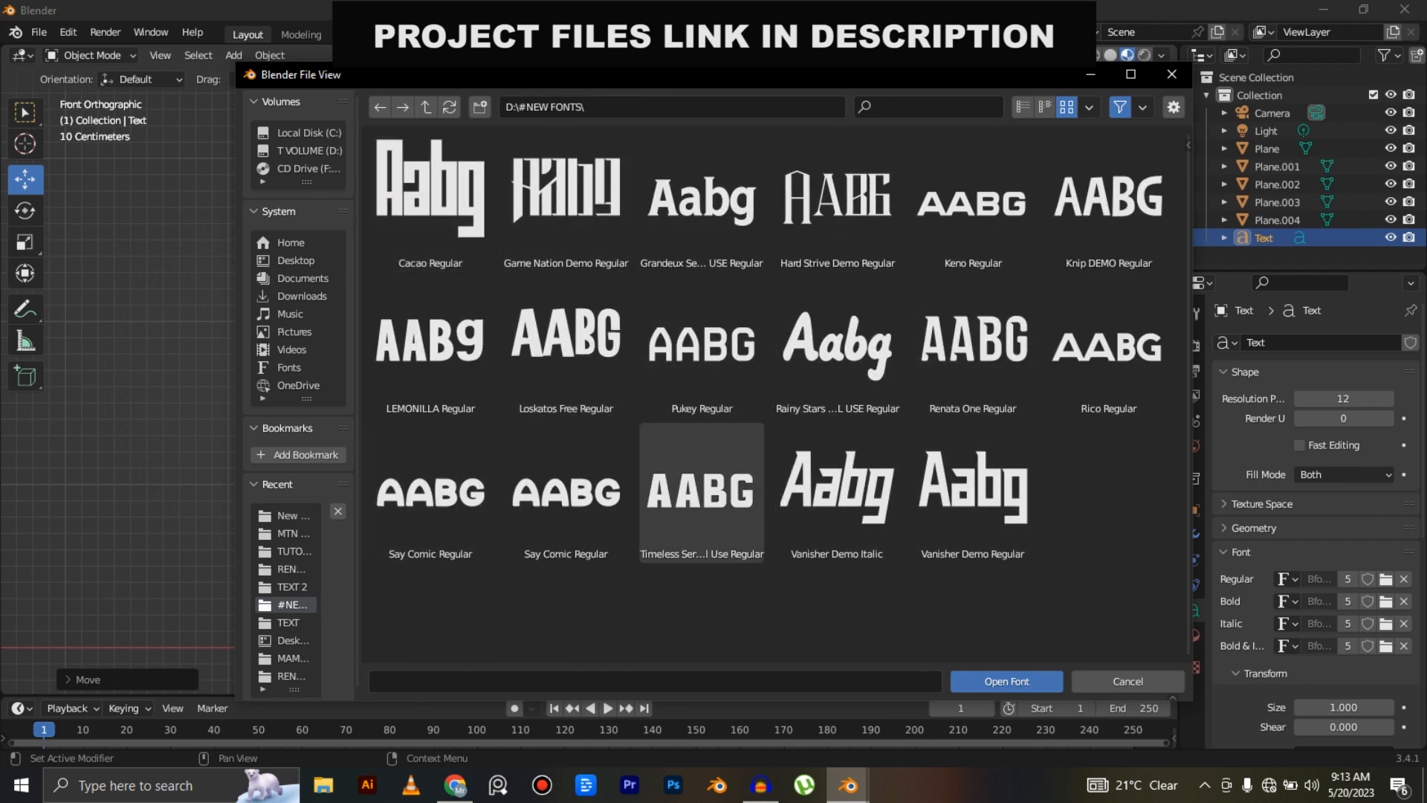
double_click(701, 491)
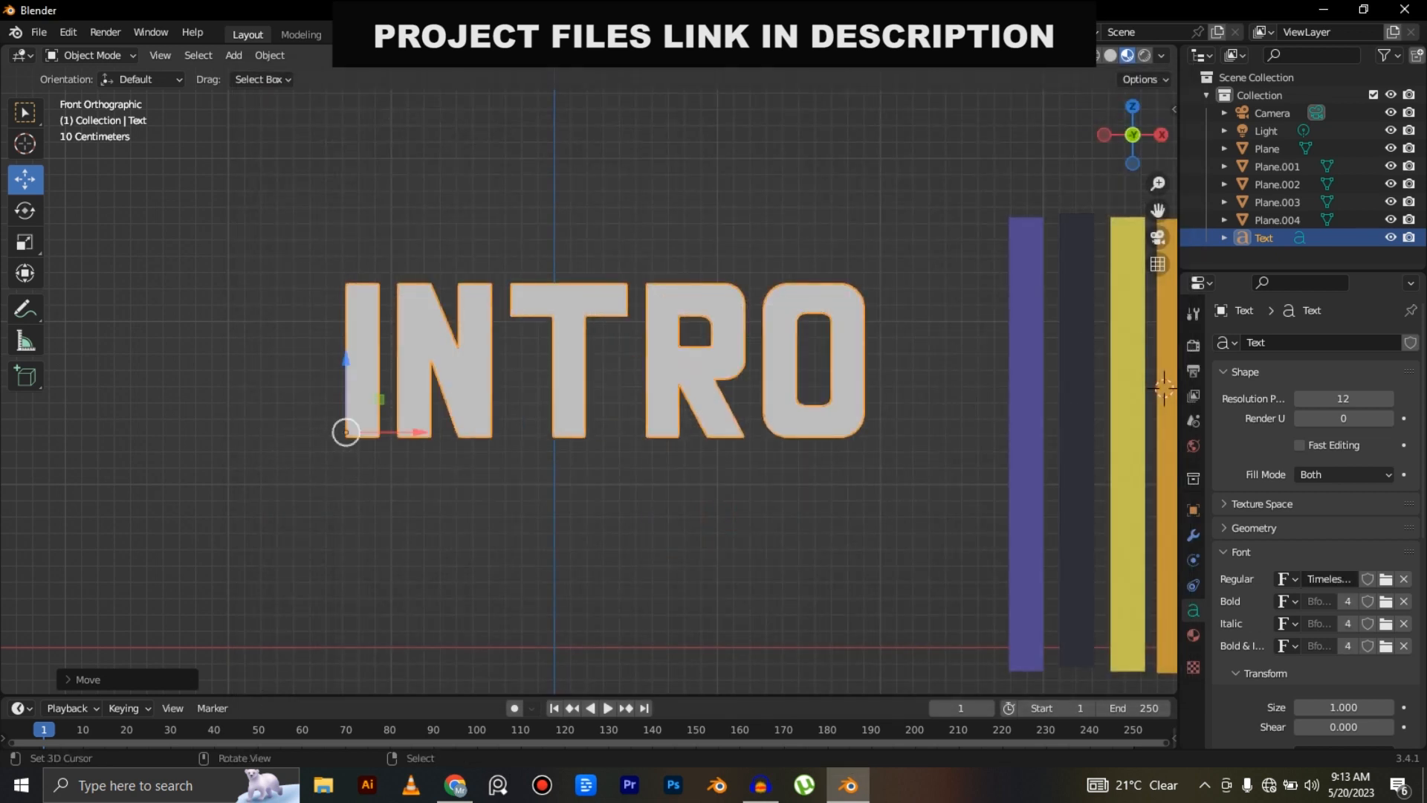
Try the Knip DEMO Regular font from the same folder as the text's Regular font.
shift+middle_drag(1165, 387, 1169, 421)
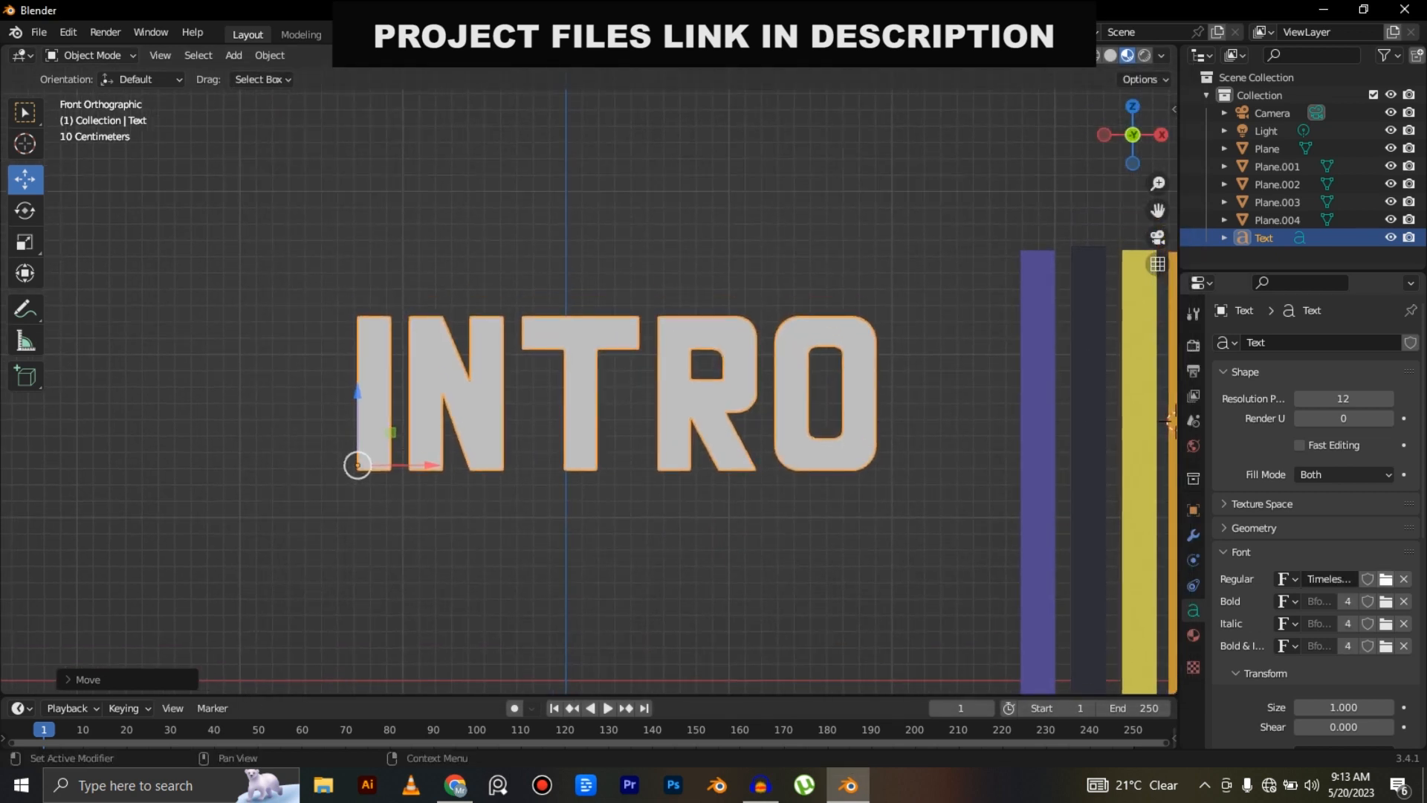
click(1385, 580)
double_click(522, 343)
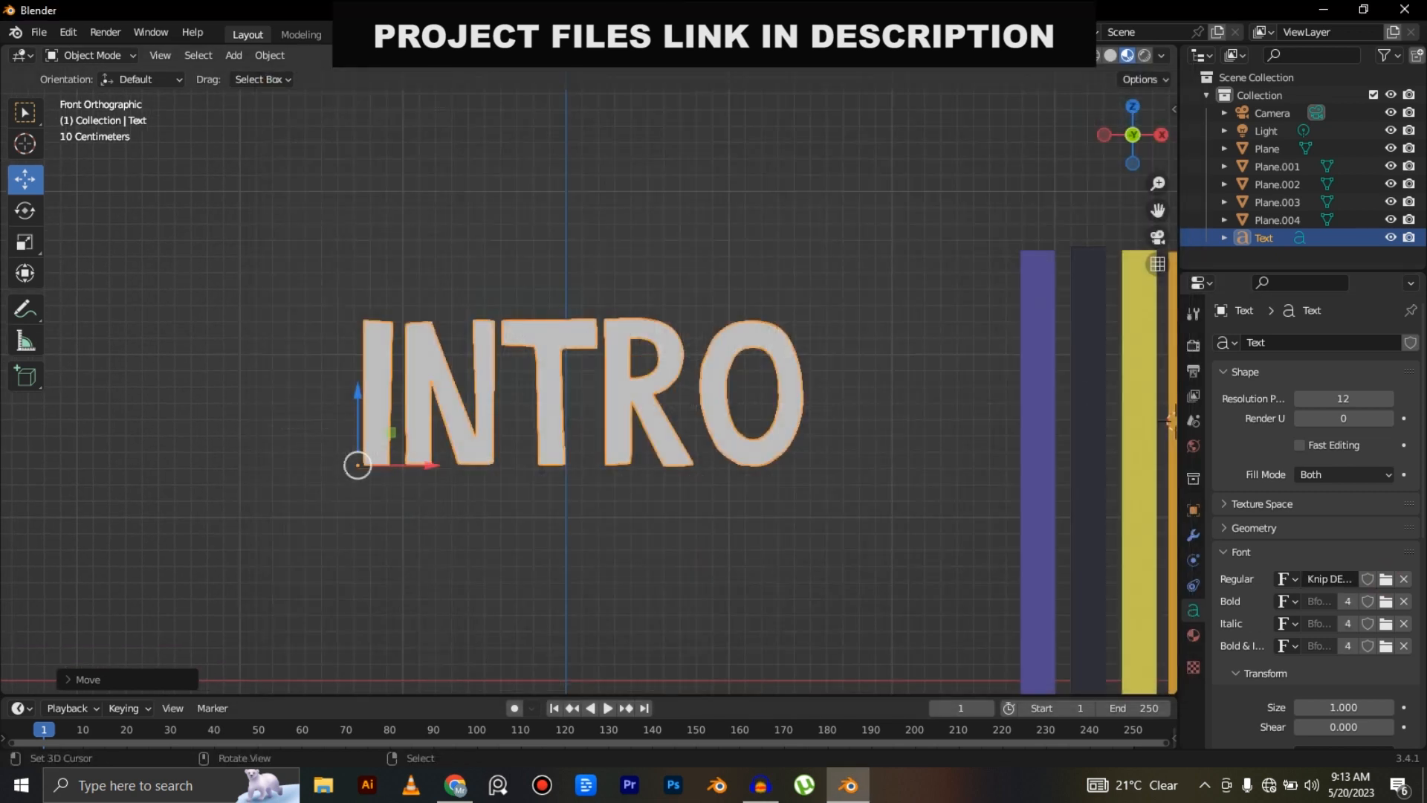
Set the text's Regular font to Keno Regular and scale the INTRO text down.
click(1386, 579)
double_click(1071, 189)
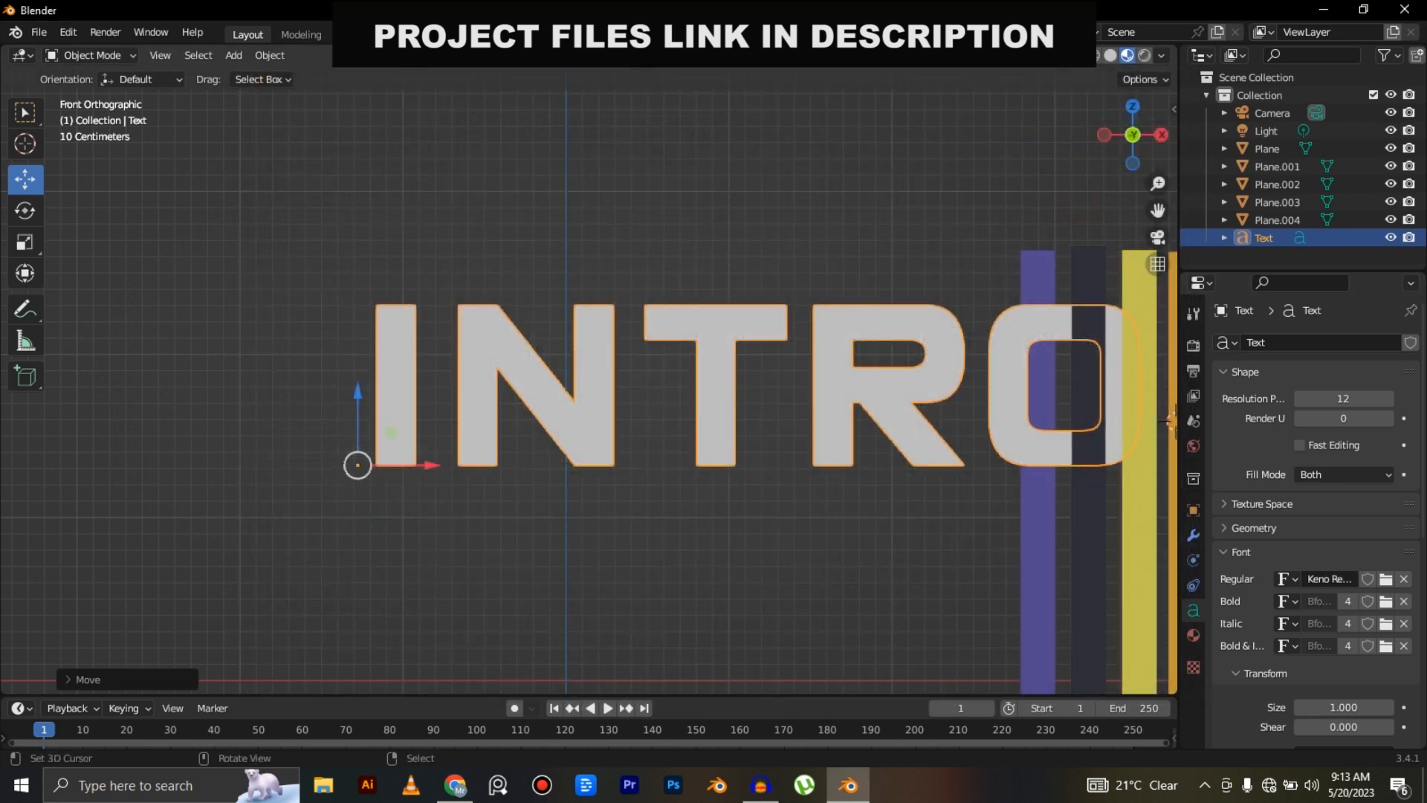
key(s)
click(812, 417)
shift+middle_drag(1169, 421, 1173, 338)
shift+middle_drag(813, 334, 824, 350)
scroll(825, 350, up, 3)
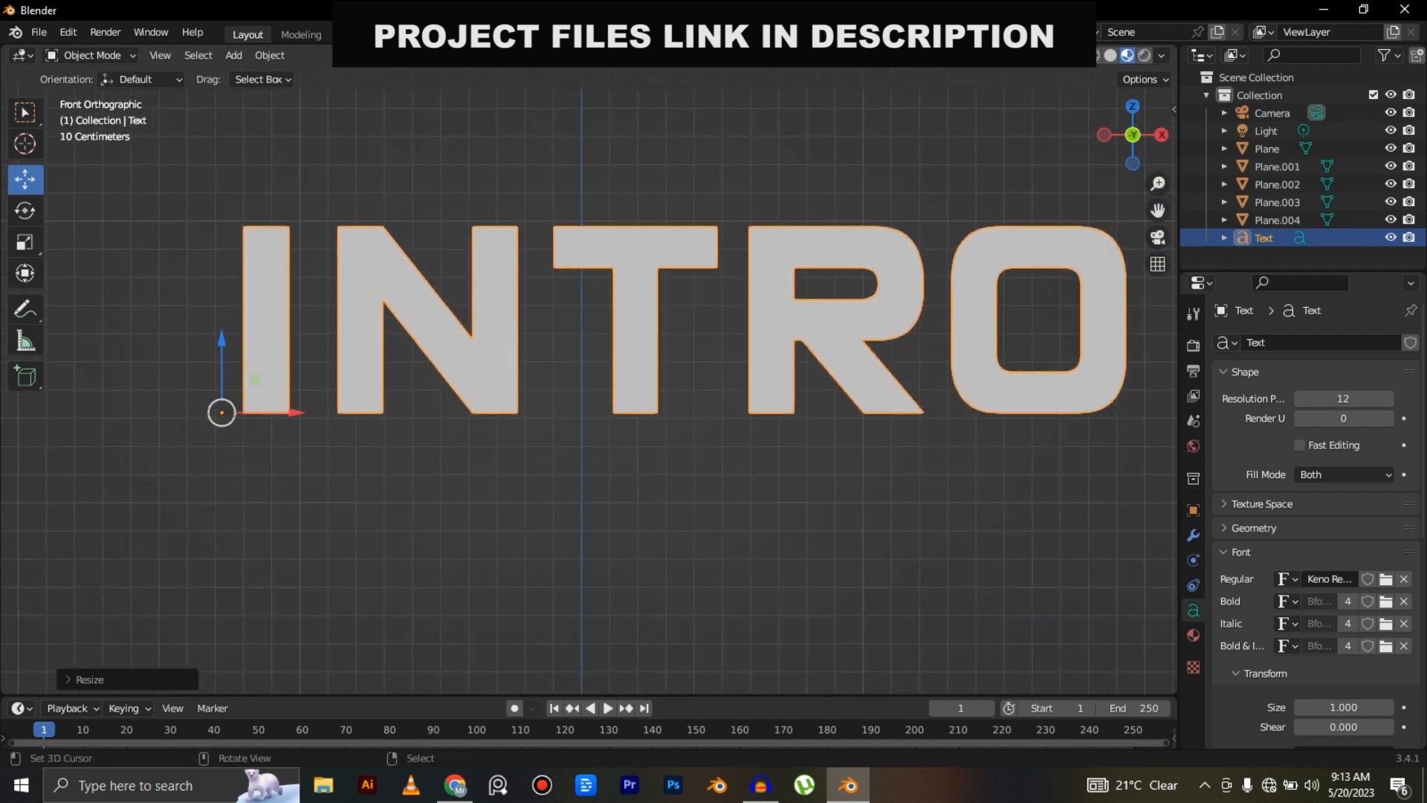
Delete the first two letters of the INTRO text so that the object reads only "TRO".
drag(185, 158, 537, 473)
drag(537, 182, 1183, 510)
key(Tab)
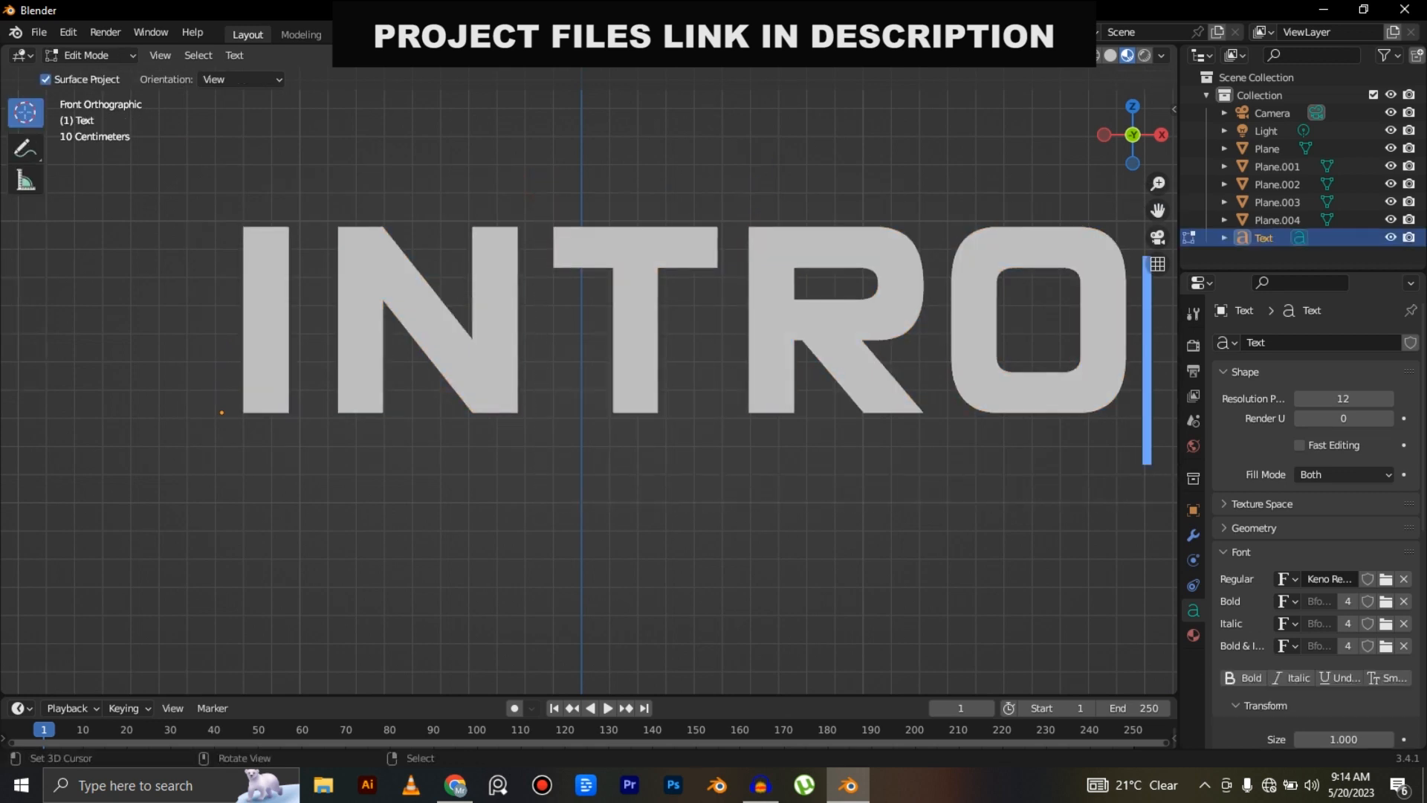
key(Left)
key(Left)
key(Left)
key(Left)
key(Right)
key(BackSpace)
key(BackSpace)
key(Tab)
Set the TRO text's origin to its geometry.
shift+middle_drag(587, 394, 839, 409)
click(270, 55)
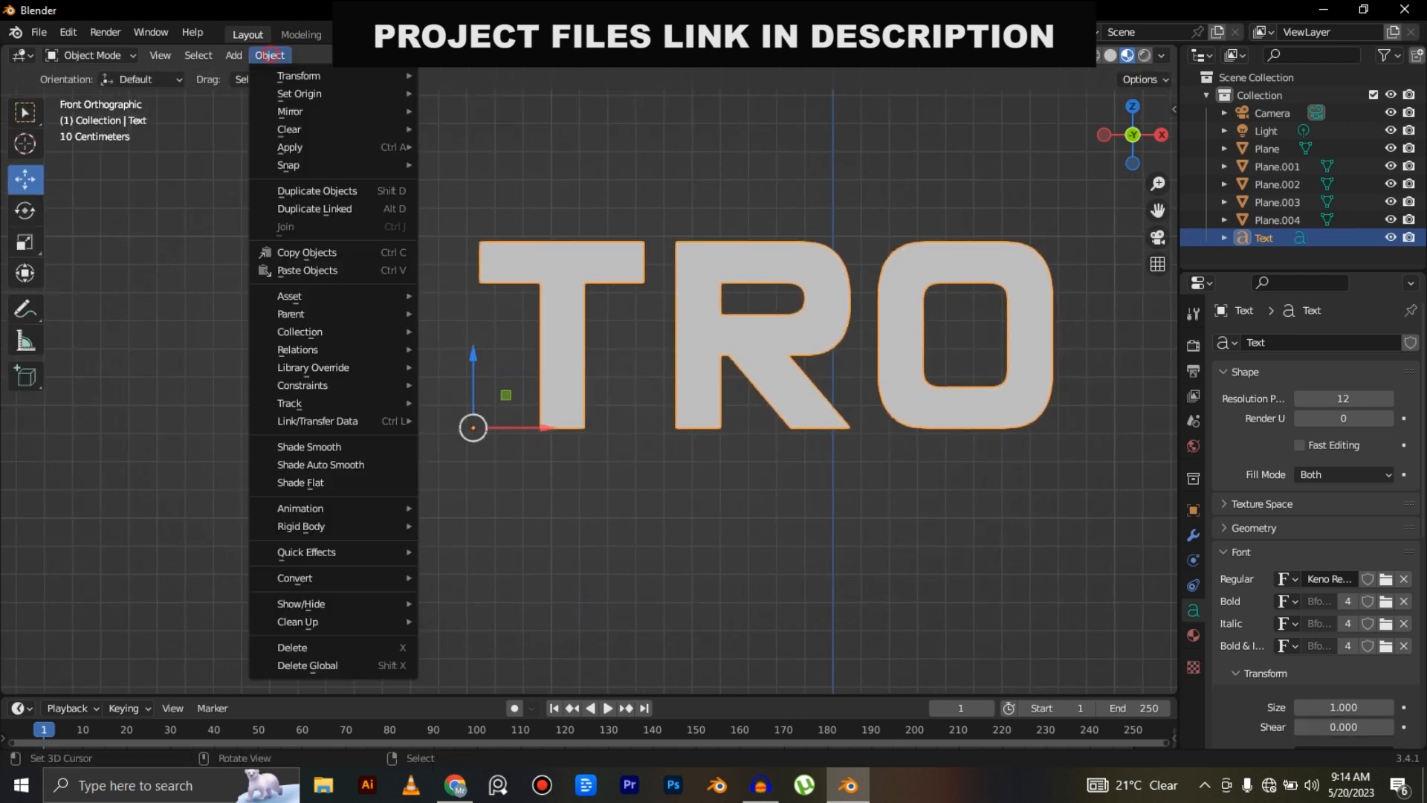
mouse_move(300, 94)
click(521, 112)
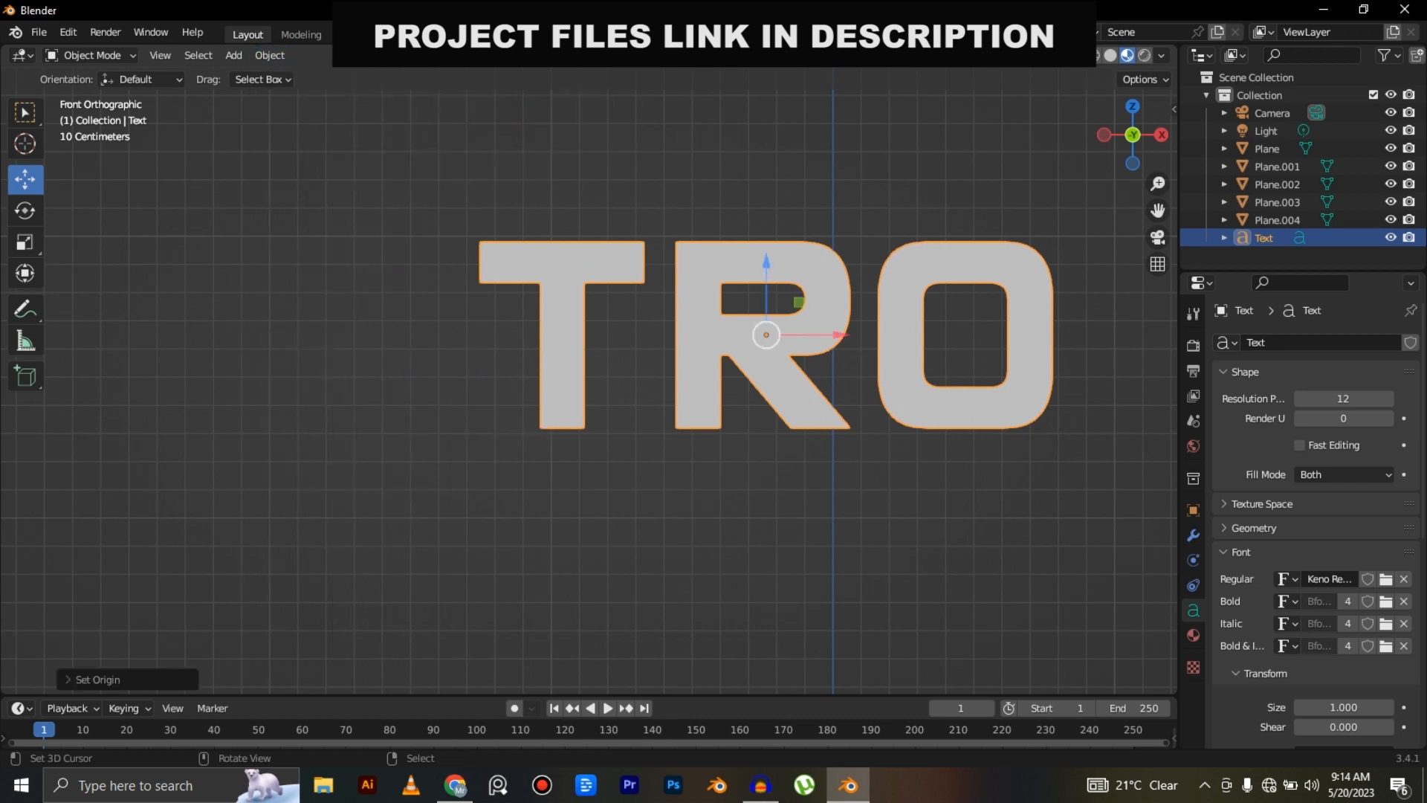
Duplicate the TRO text in front of the original word and change the copy's content to "IN".
shift+middle_drag(744, 334, 791, 335)
key(shift+d)
click(290, 339)
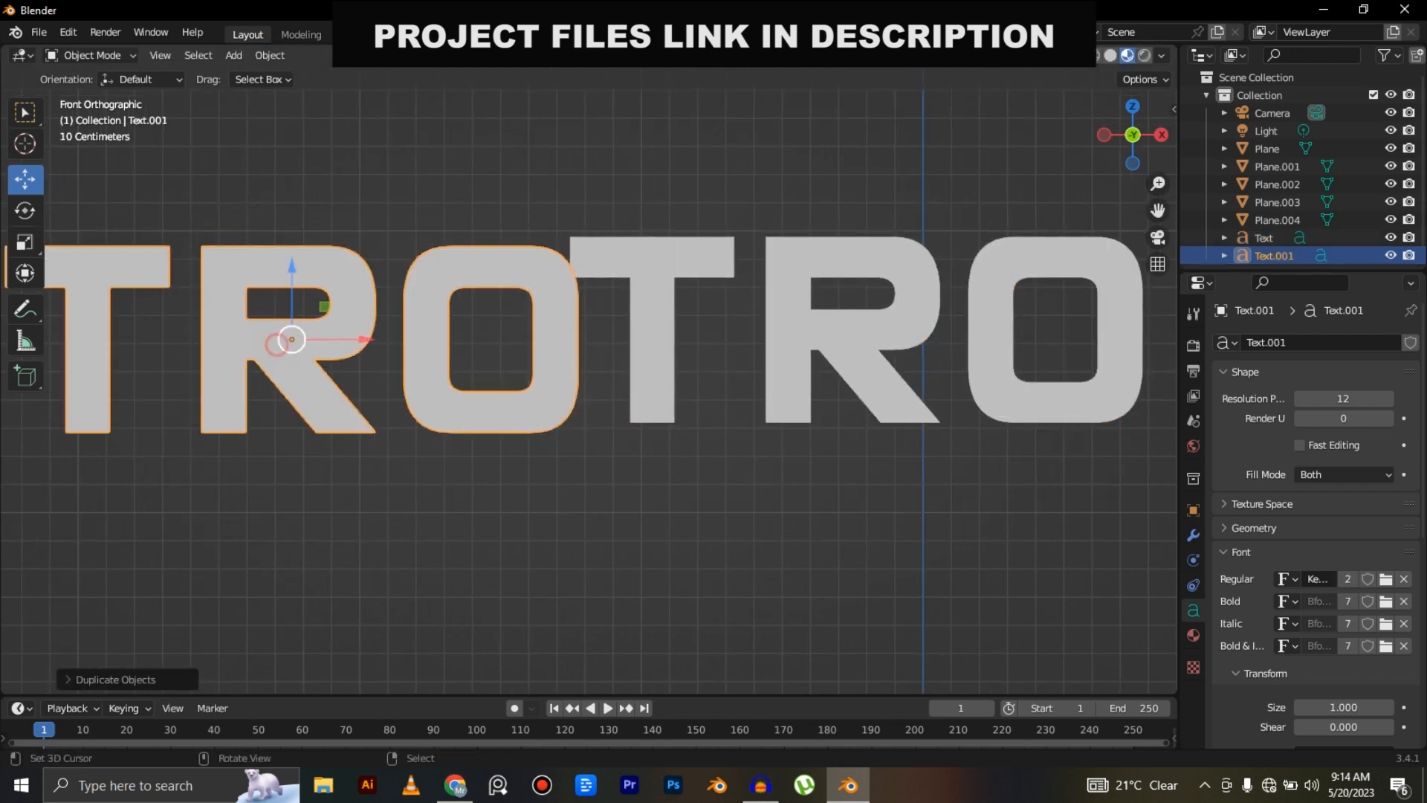
shift+middle_drag(290, 339, 389, 351)
key(Tab)
key(ctrl+a)
text(IN)
key(Tab)
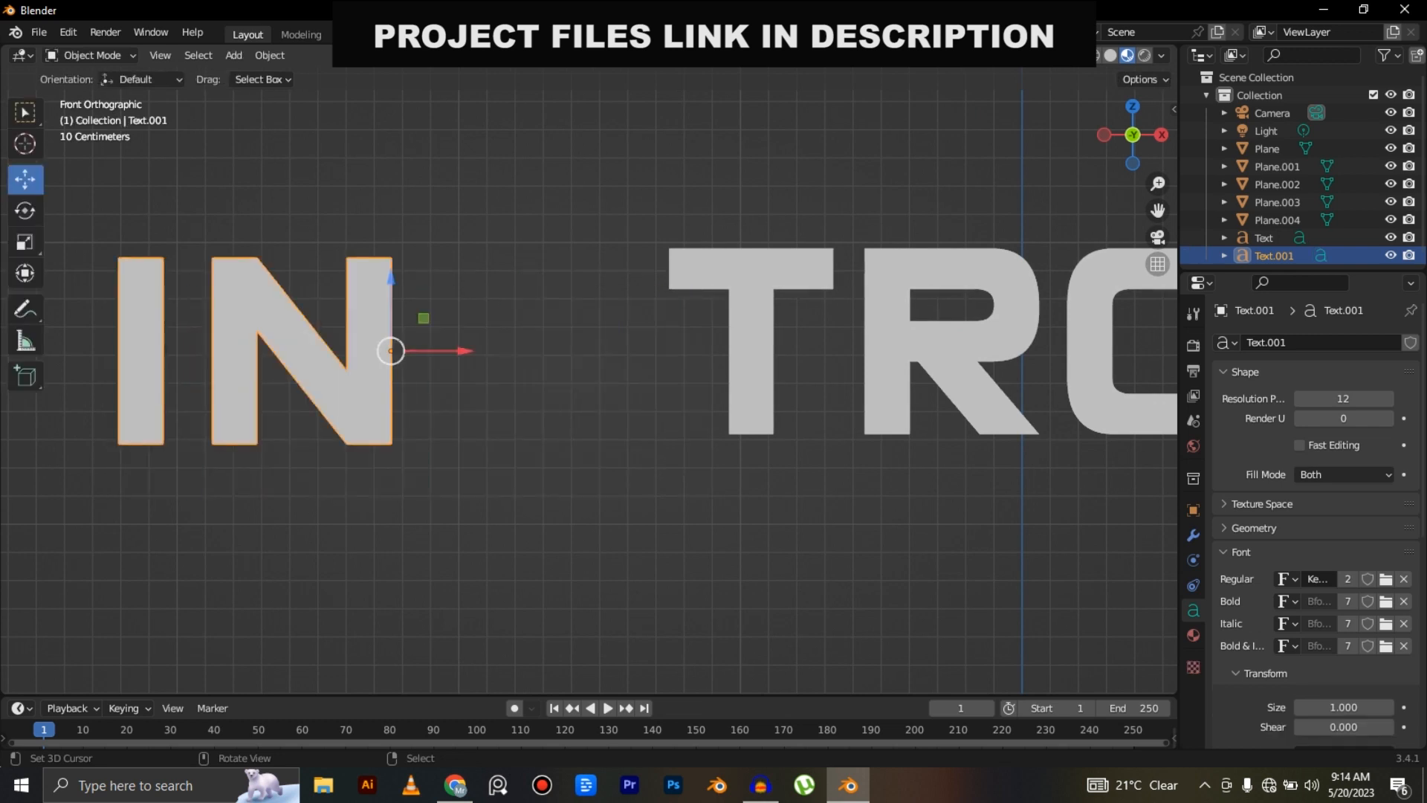
Move the IN text next to the letter T of TRO and scale it down.
key(g)
click(599, 366)
key(s)
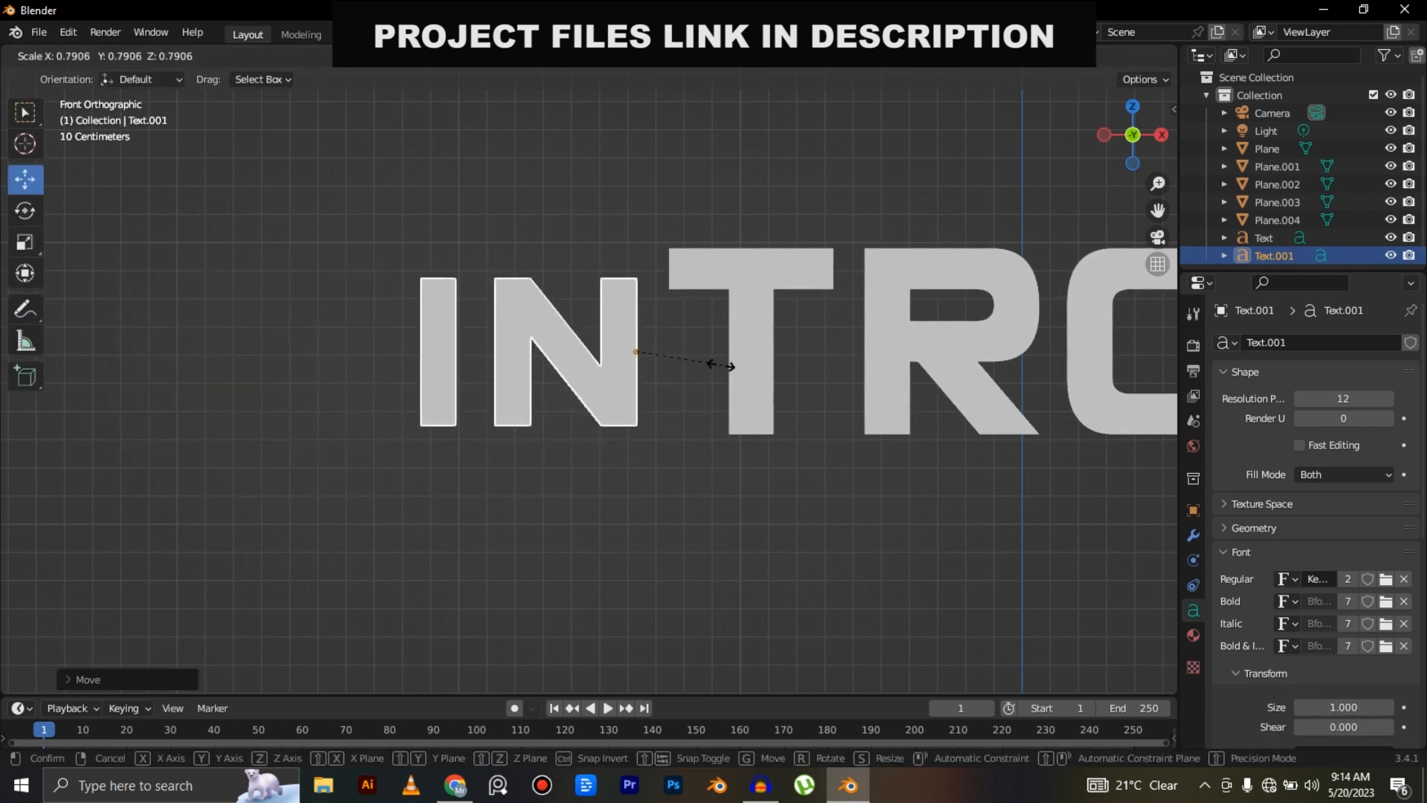
click(701, 370)
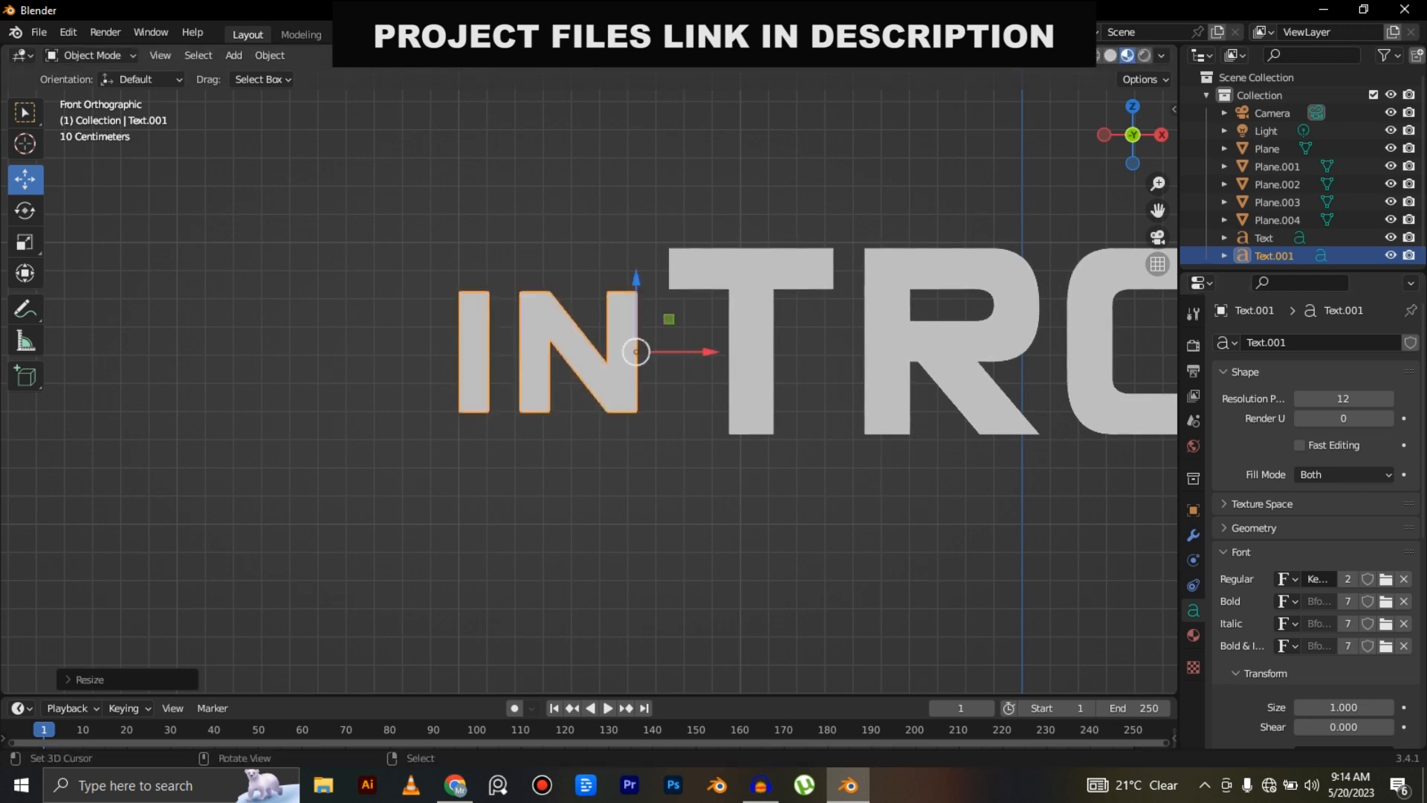
Unlink the Keno font from the IN text's Regular font so that it uses the default font.
click(1404, 578)
key(s)
key(Escape)
key(Tab)
key(Tab)
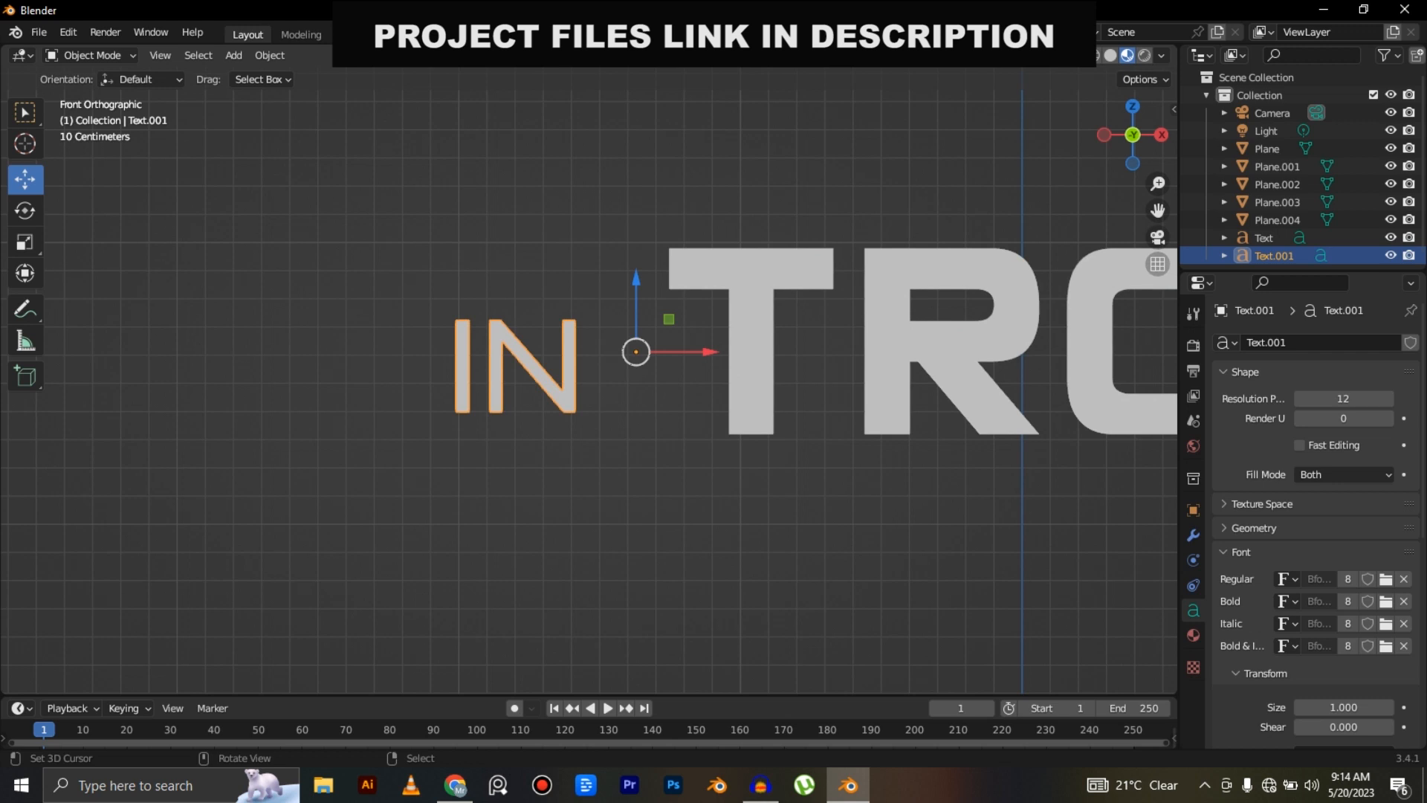
Change the IN text's content to lowercase "in" and set its origin to its geometry.
key(Tab)
key(ctrl+a)
text(in)
key(Tab)
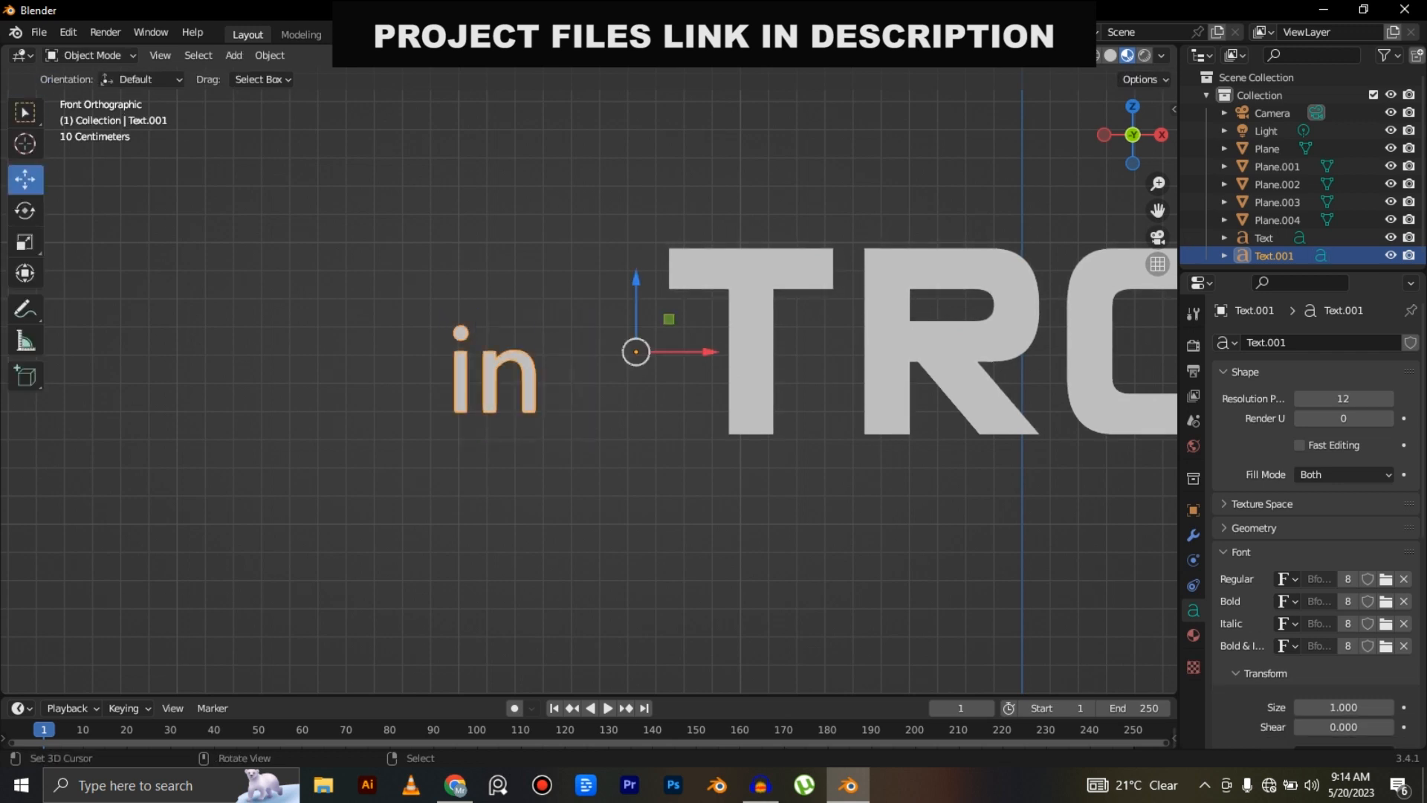
click(264, 55)
mouse_move(300, 93)
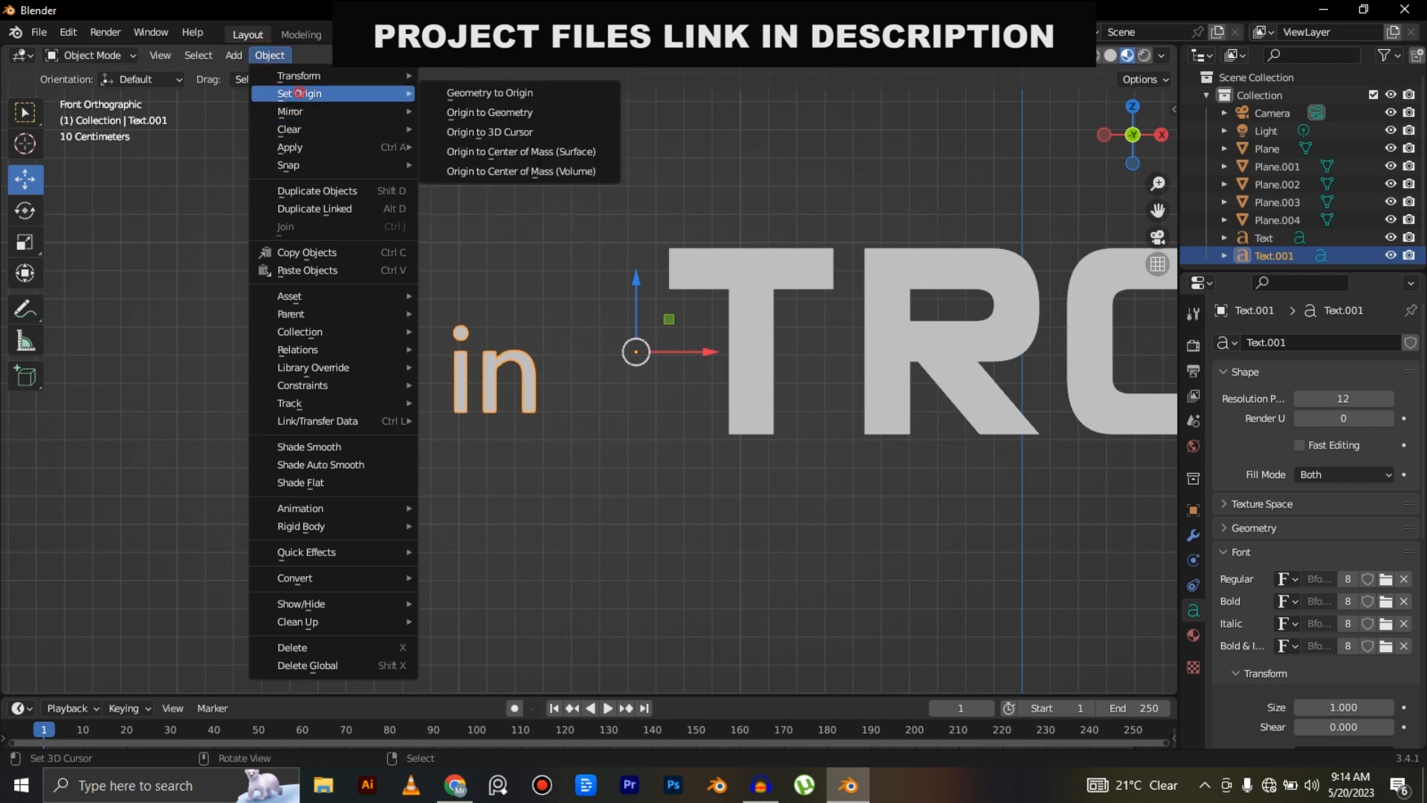
click(499, 115)
Scale up the "in" text and place it directly in front of the T of TRO.
key(s)
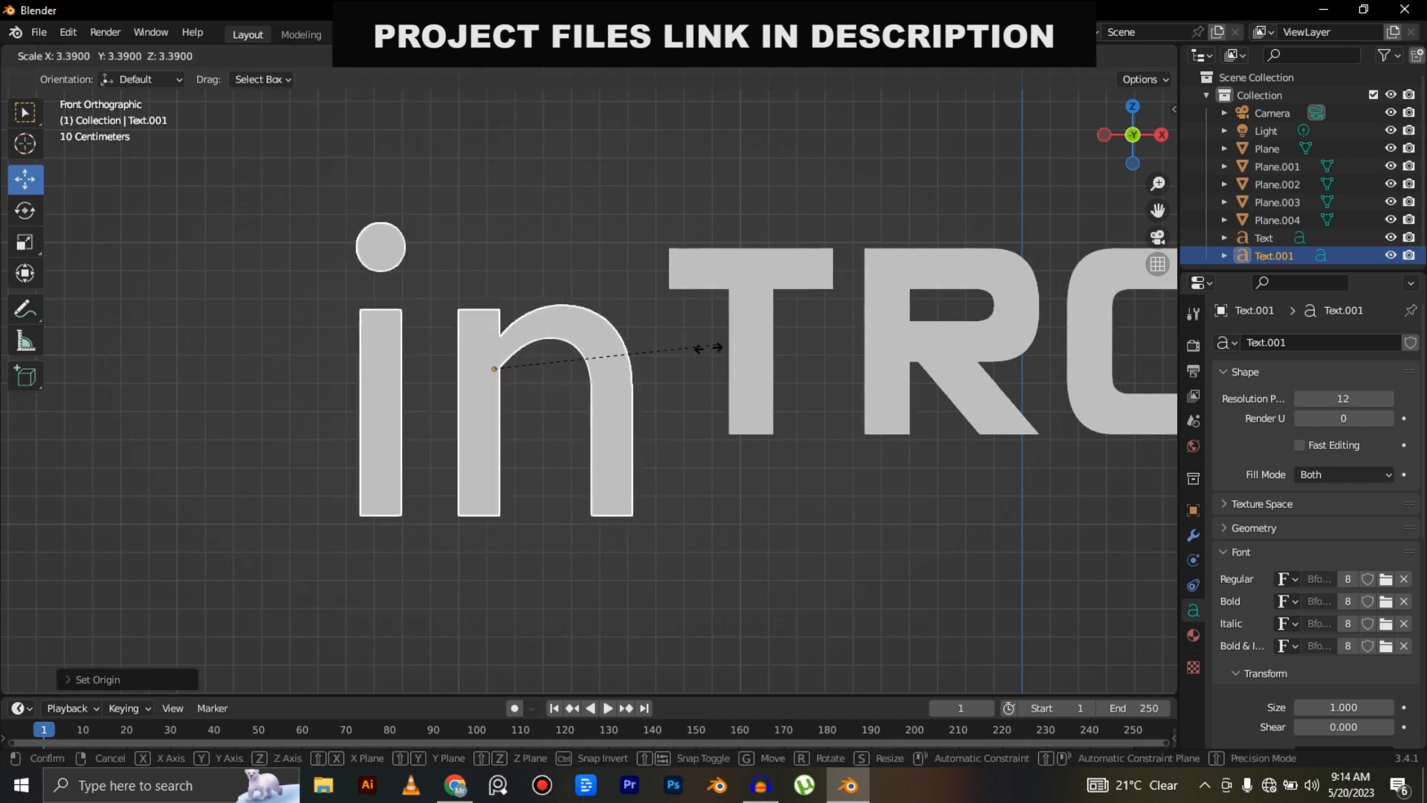
click(665, 377)
key(g)
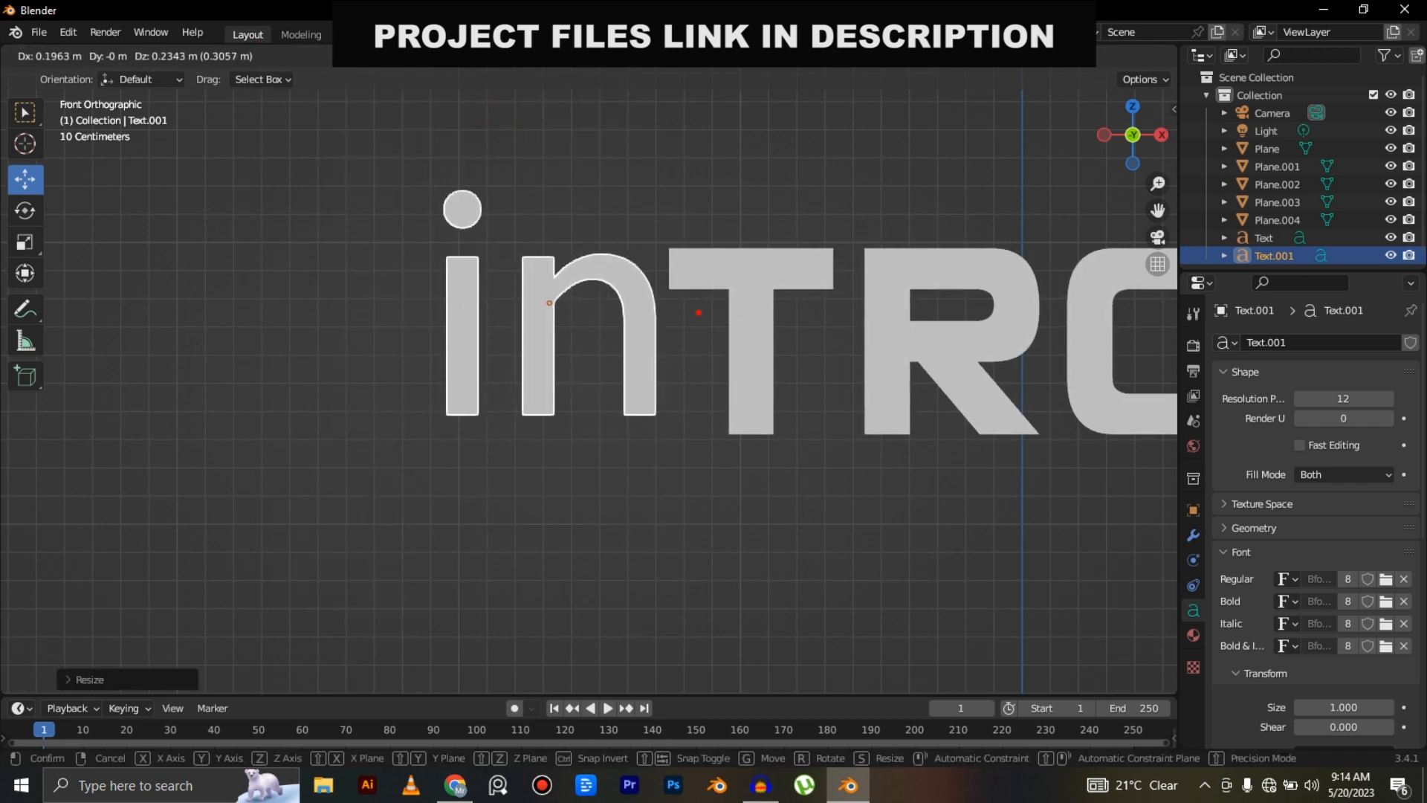
key(Return)
scroll(589, 382, down, 3)
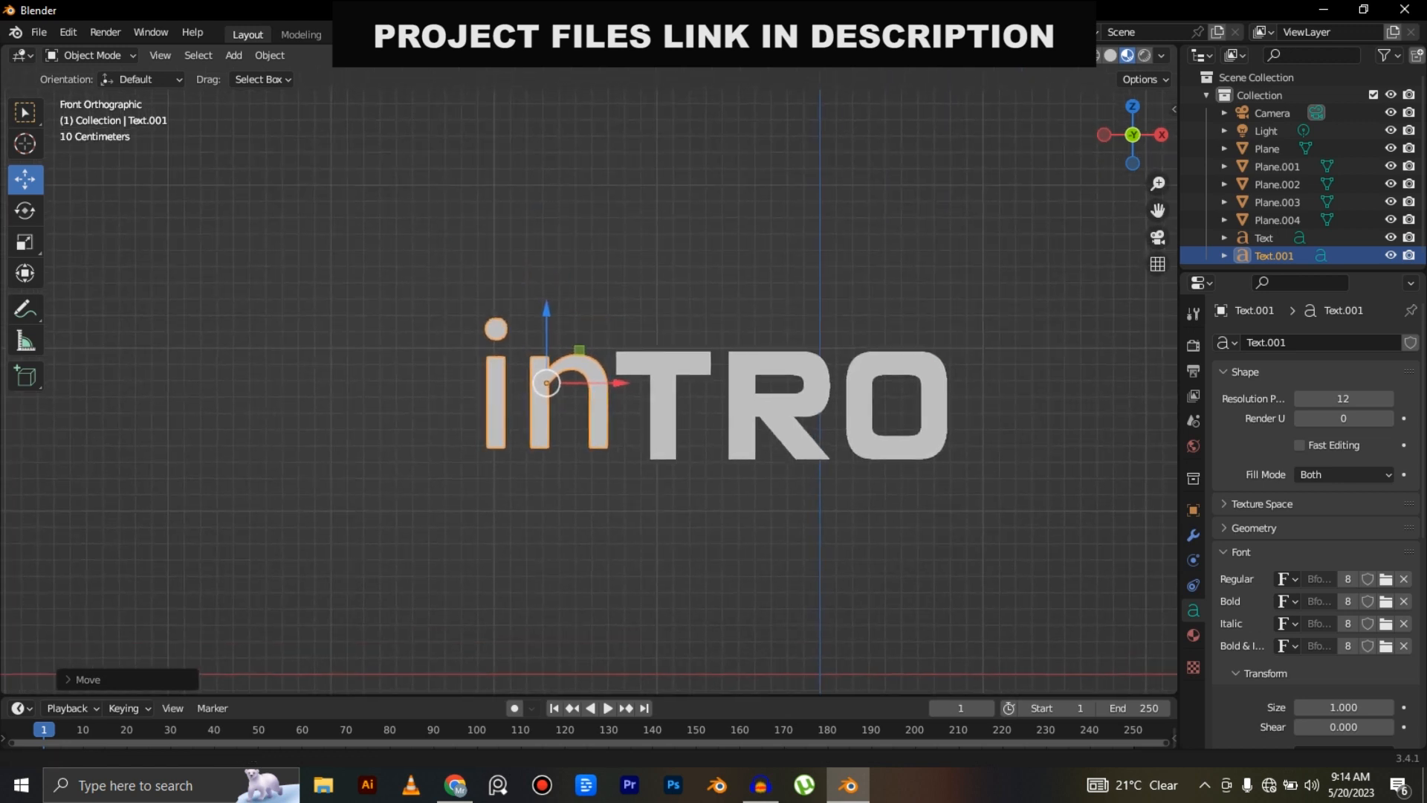
Extrude the TRO text by 0.222 m.
middle_drag(669, 446, 526, 347)
key(KP_1)
right_click(725, 360)
scroll(590, 392, up, 4)
click(1255, 528)
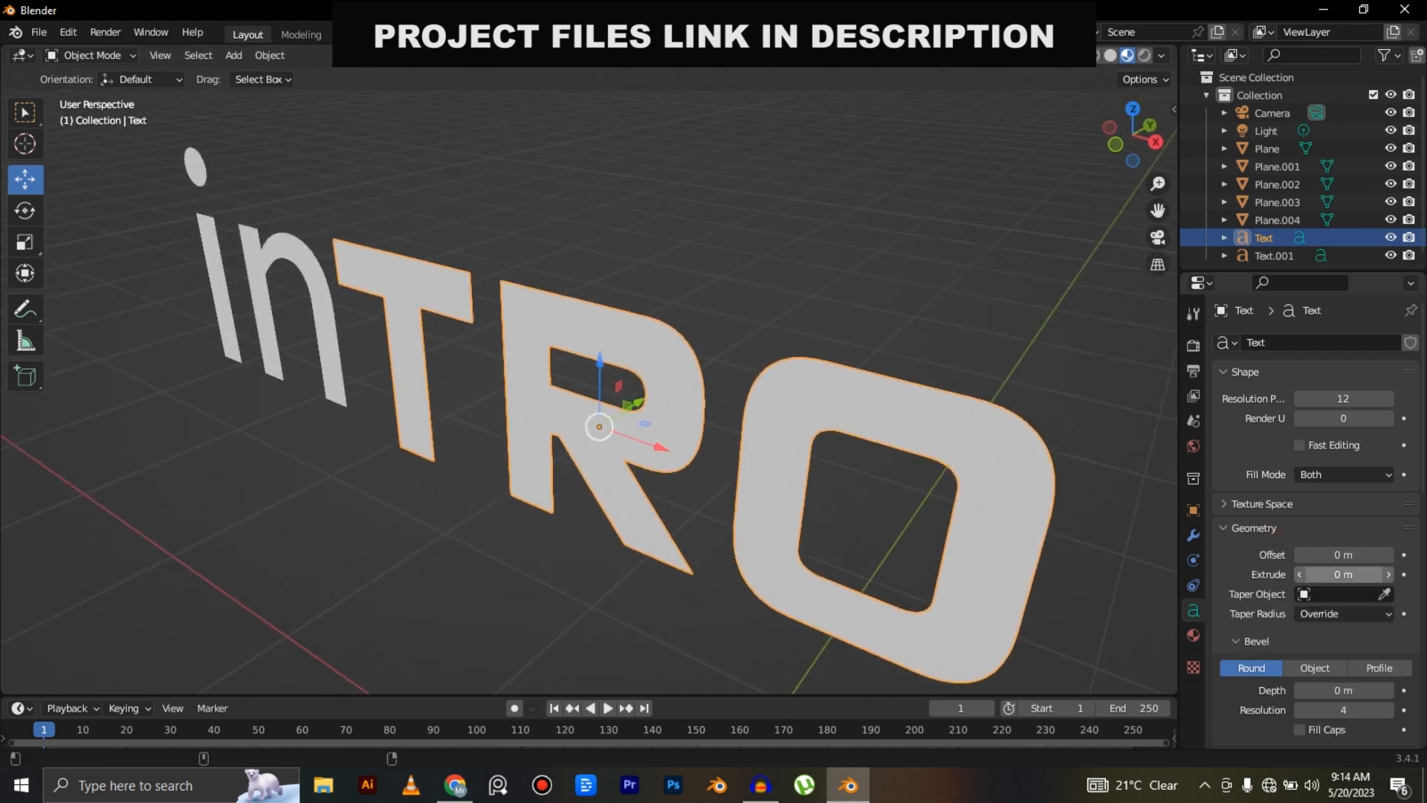
drag(1344, 574, 1391, 574)
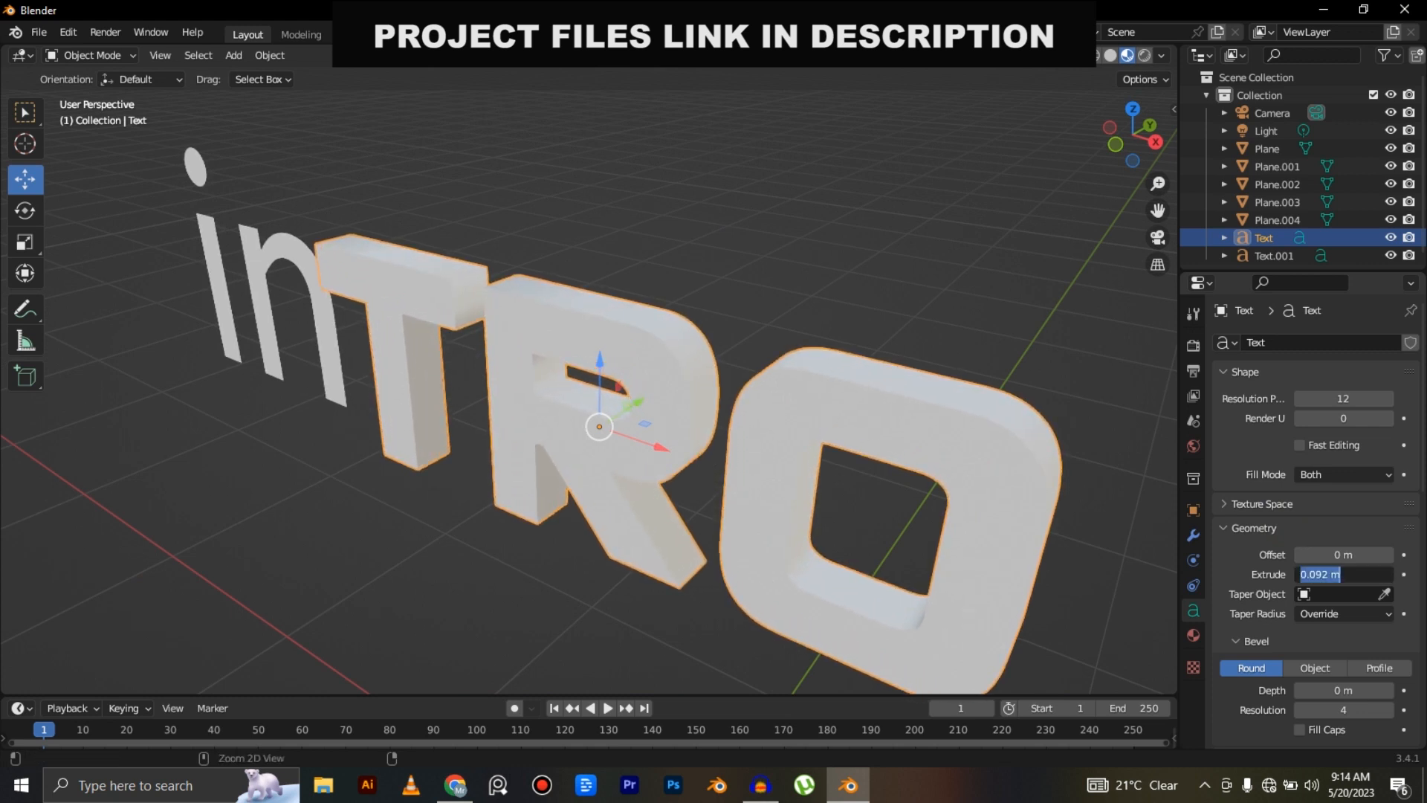
text(0.222)
key(Return)
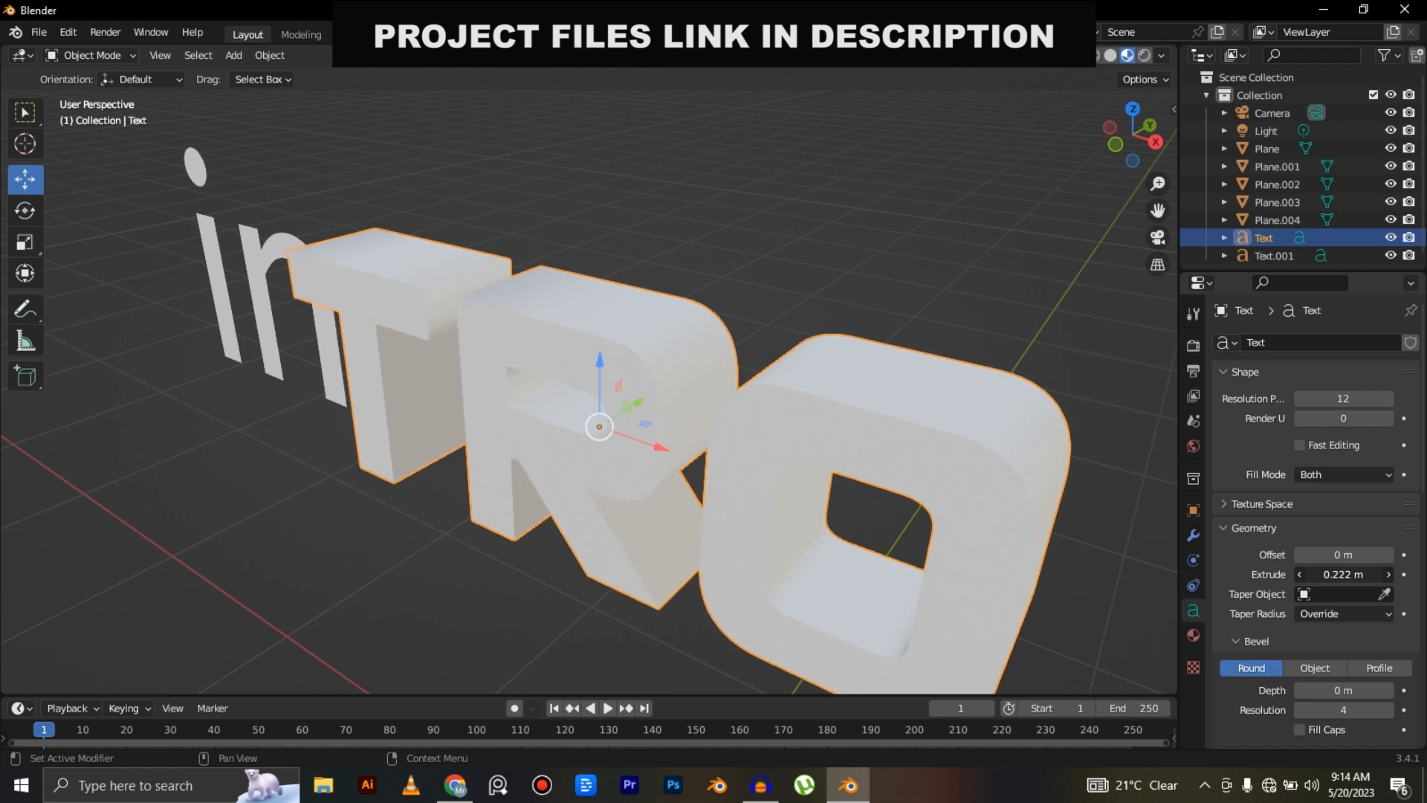
Give the "in" text the same 0.222 m extrusion as the TRO text.
click(396, 425)
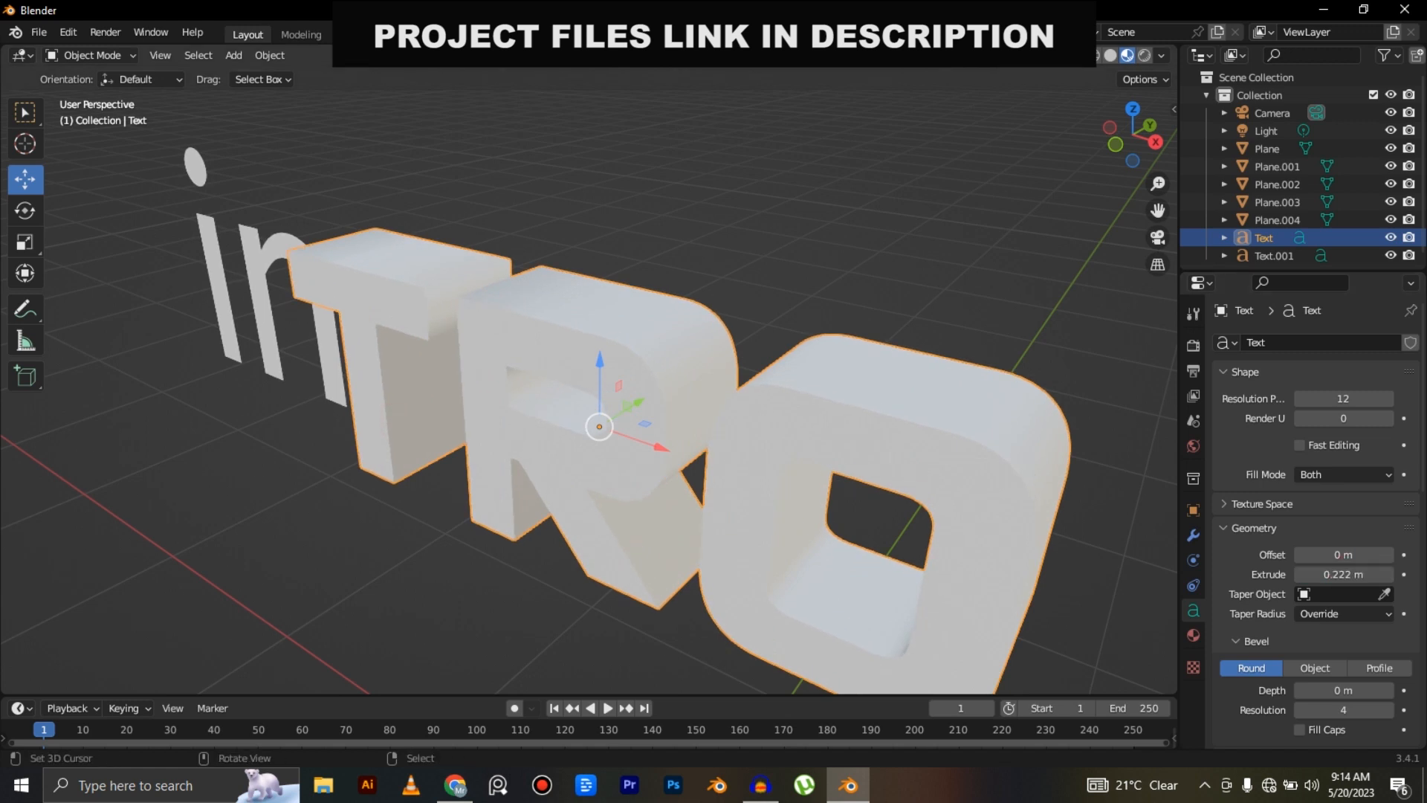
click(337, 389)
click(1332, 575)
key(ctrl+v)
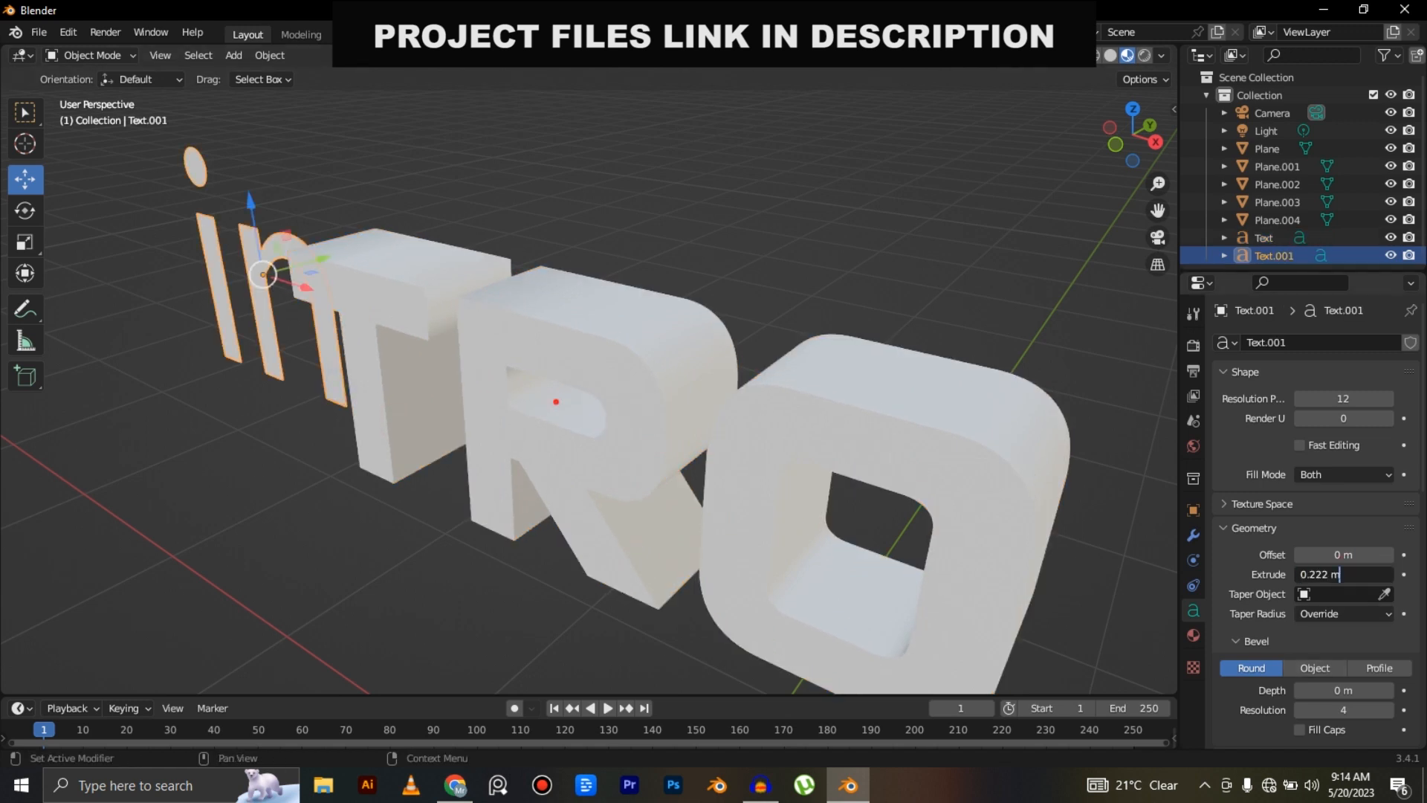
key(Return)
Switch to solid shading and scale the "in" text along Y to about 0.6, matching the depth of TRO.
mouse_move(614, 400)
shift+middle_down()
mouse_move(669, 376)
mouse_move(626, 380)
shift+middle_up()
key(z)
click(754, 380)
mouse_move(753, 378)
middle_down()
mouse_move(981, 350)
mouse_move(892, 365)
mouse_move(788, 335)
mouse_move(736, 360)
middle_up()
key(KP_7)
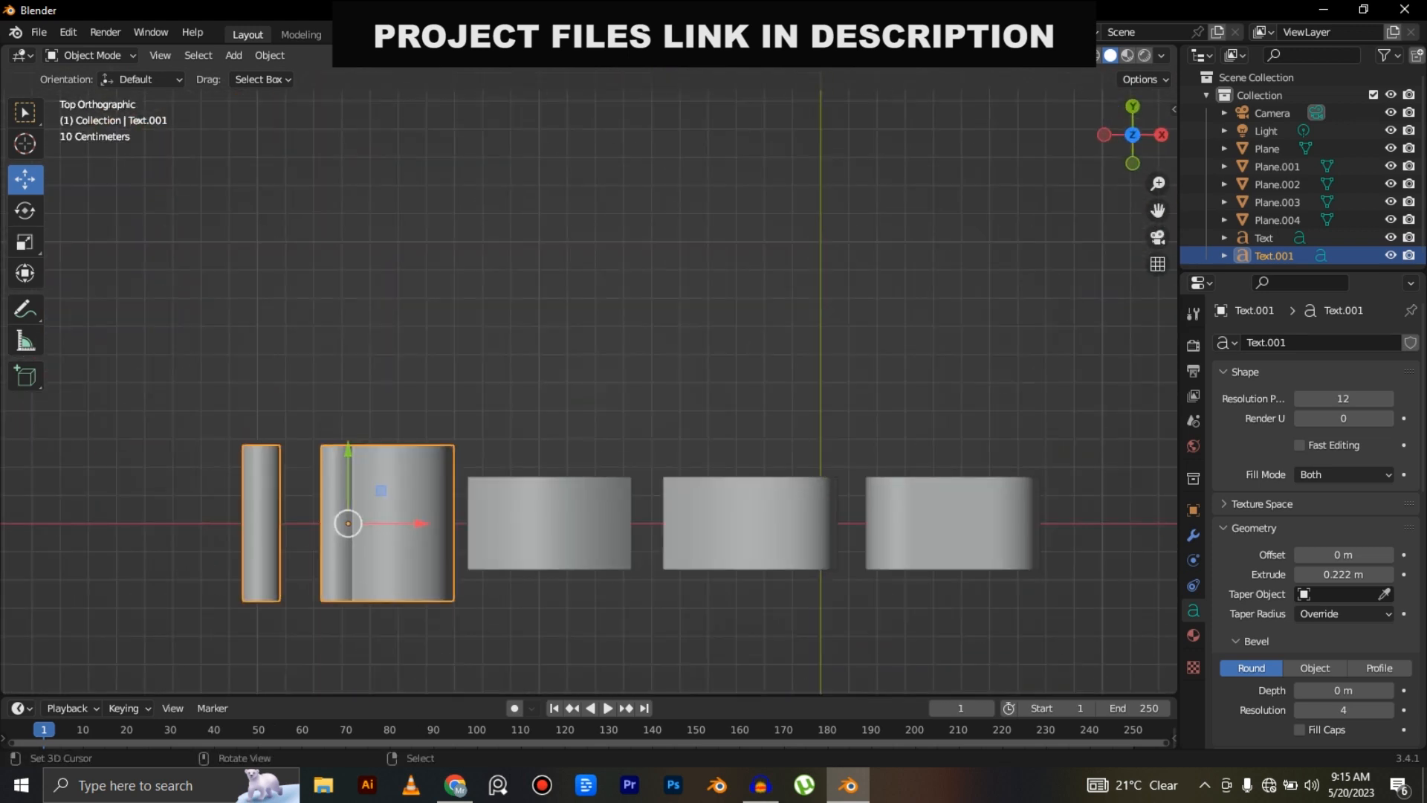
key(s)
key(y)
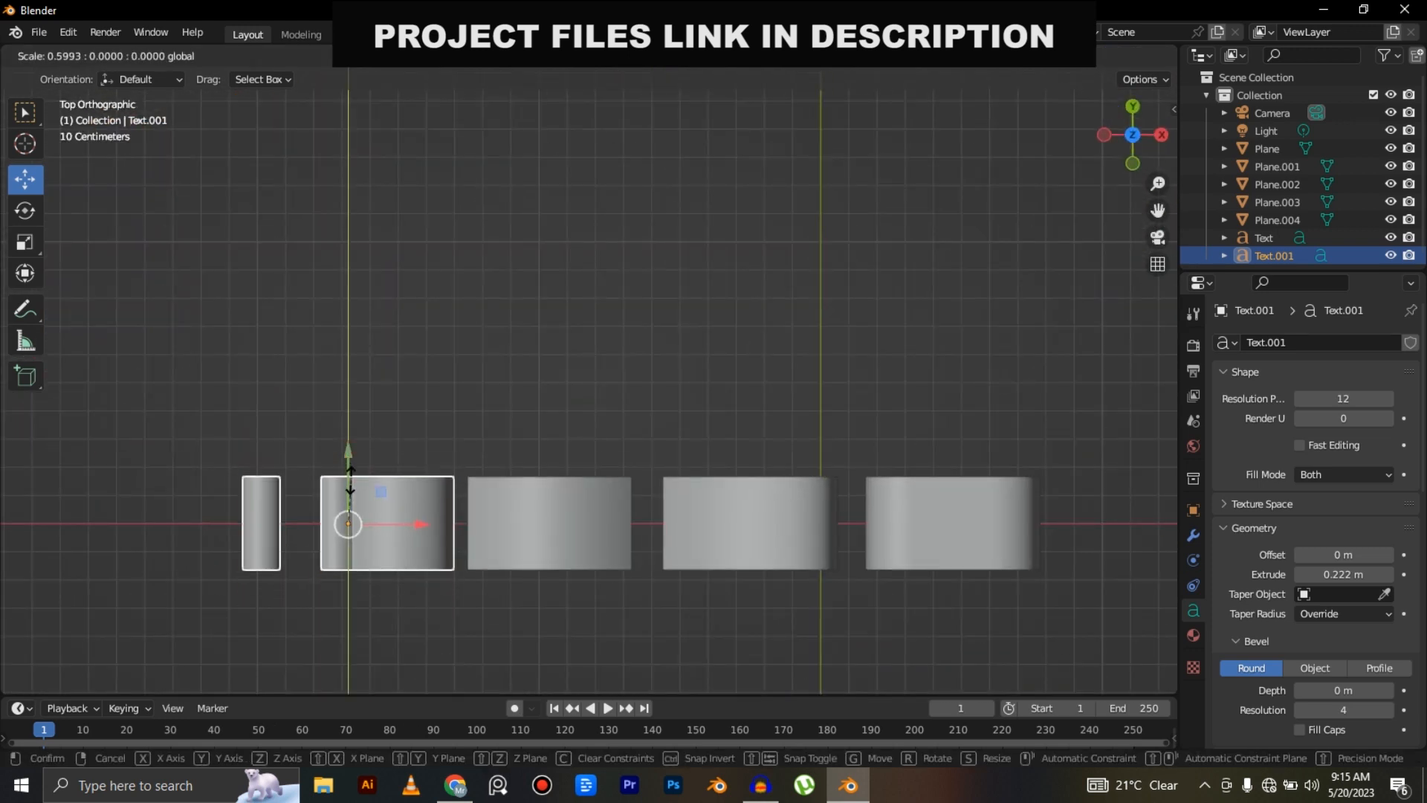
click(349, 451)
drag(349, 450, 348, 450)
key(KP_1)
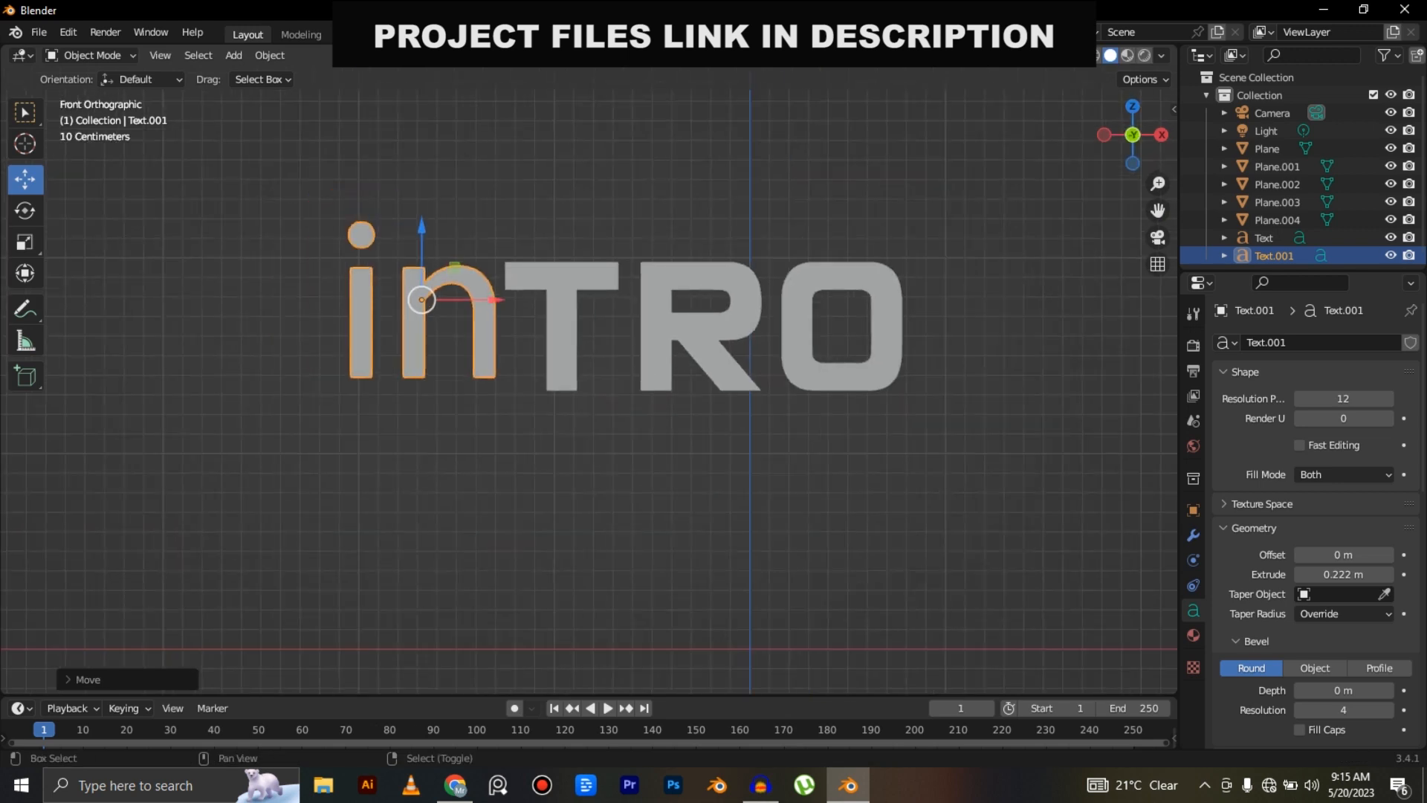
click(619, 427)
click(484, 340)
click(649, 466)
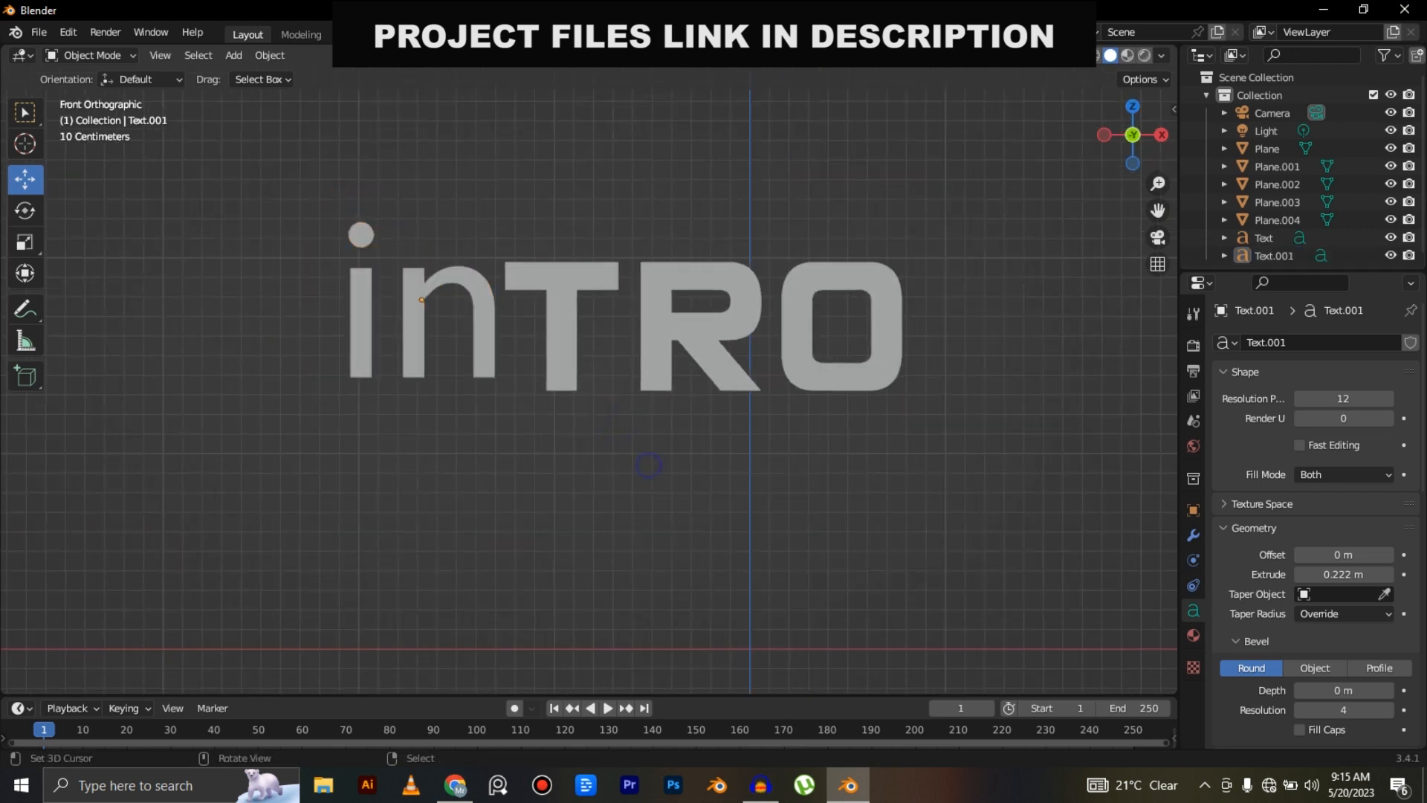
scroll(591, 185, up, 2)
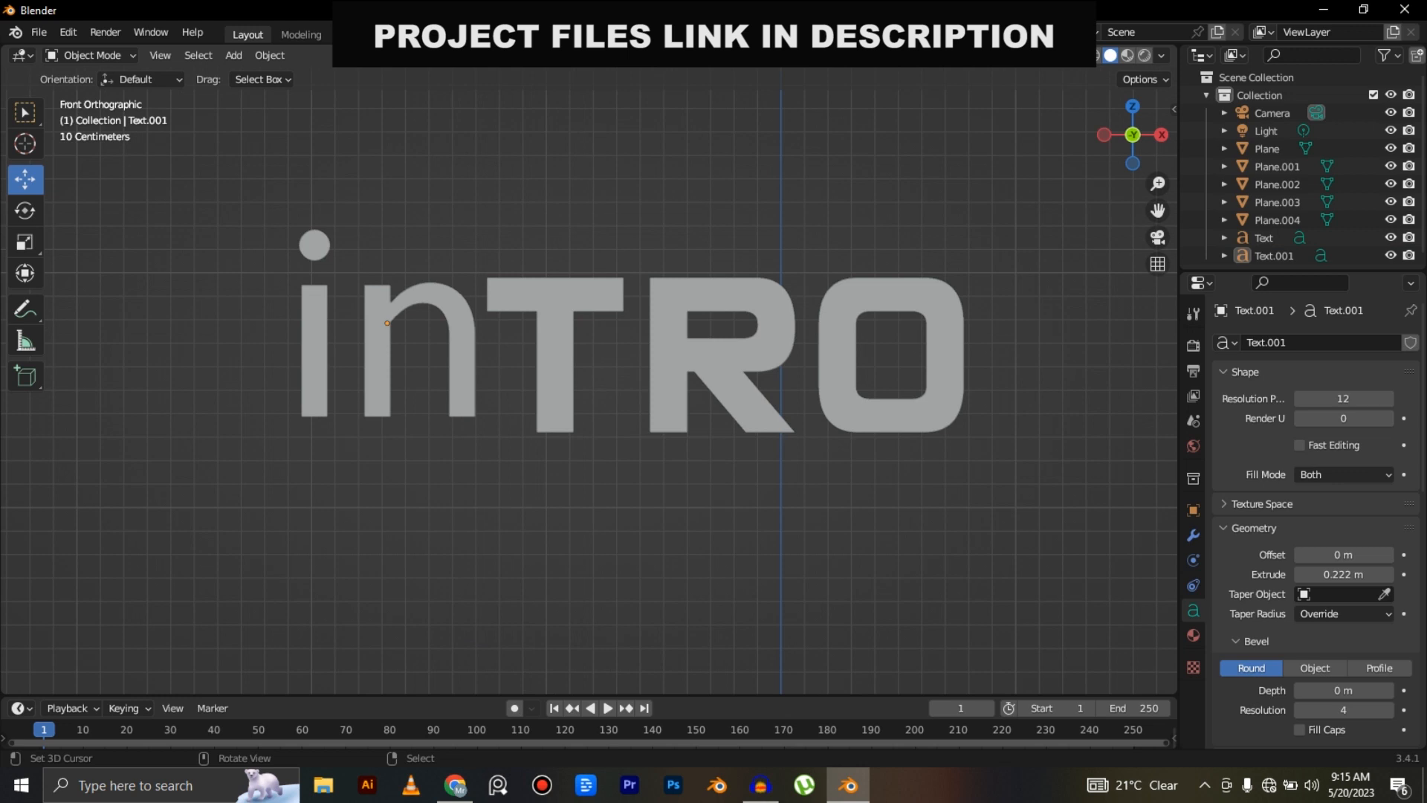
scroll(587, 376, up, 1)
click(441, 375)
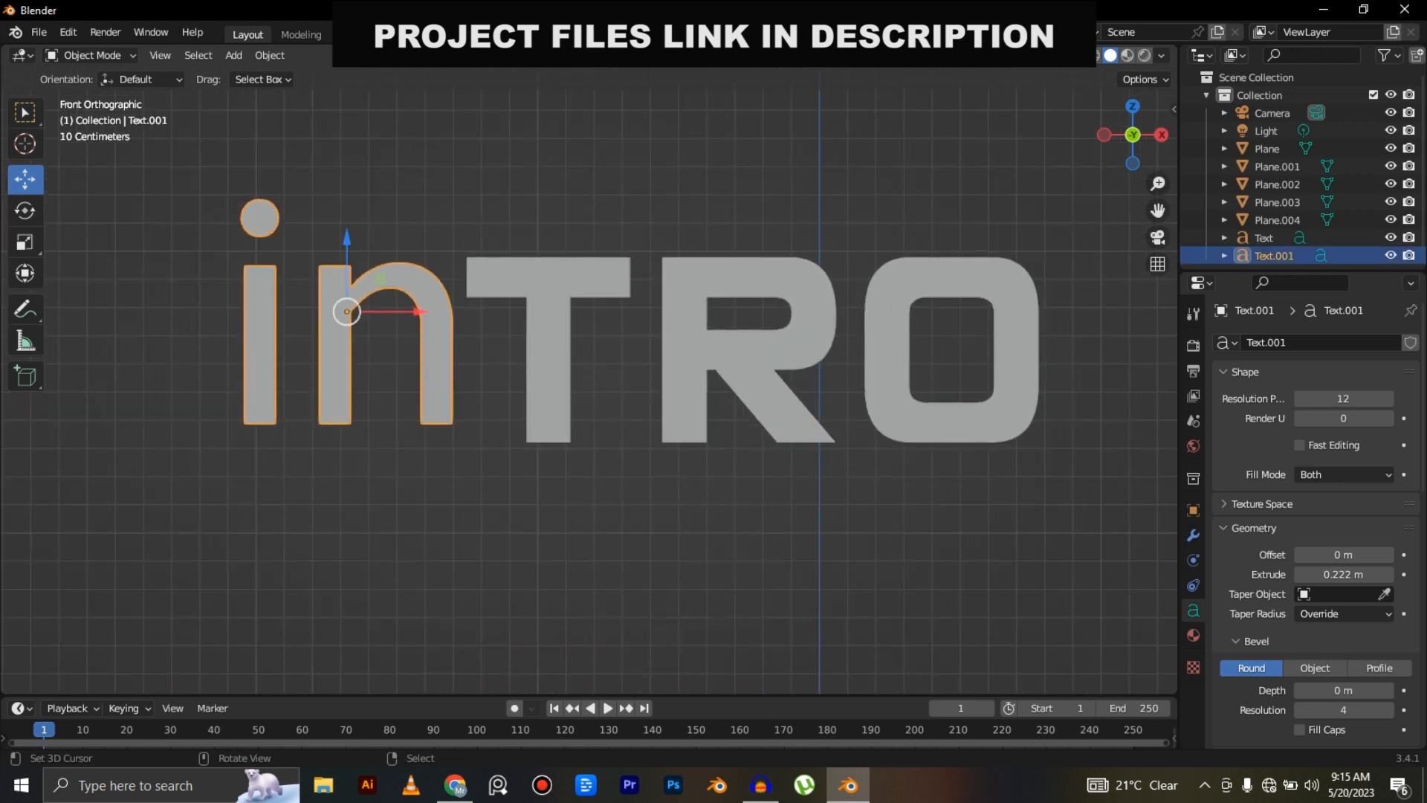
Set the TRO text's bevel depth to 0.009 m.
right_click(649, 476)
shift+middle_drag(649, 476, 596, 477)
shift+drag(595, 477, 600, 600)
middle_drag(600, 565, 498, 602)
click(532, 465)
shift+middle_drag(532, 466, 535, 391)
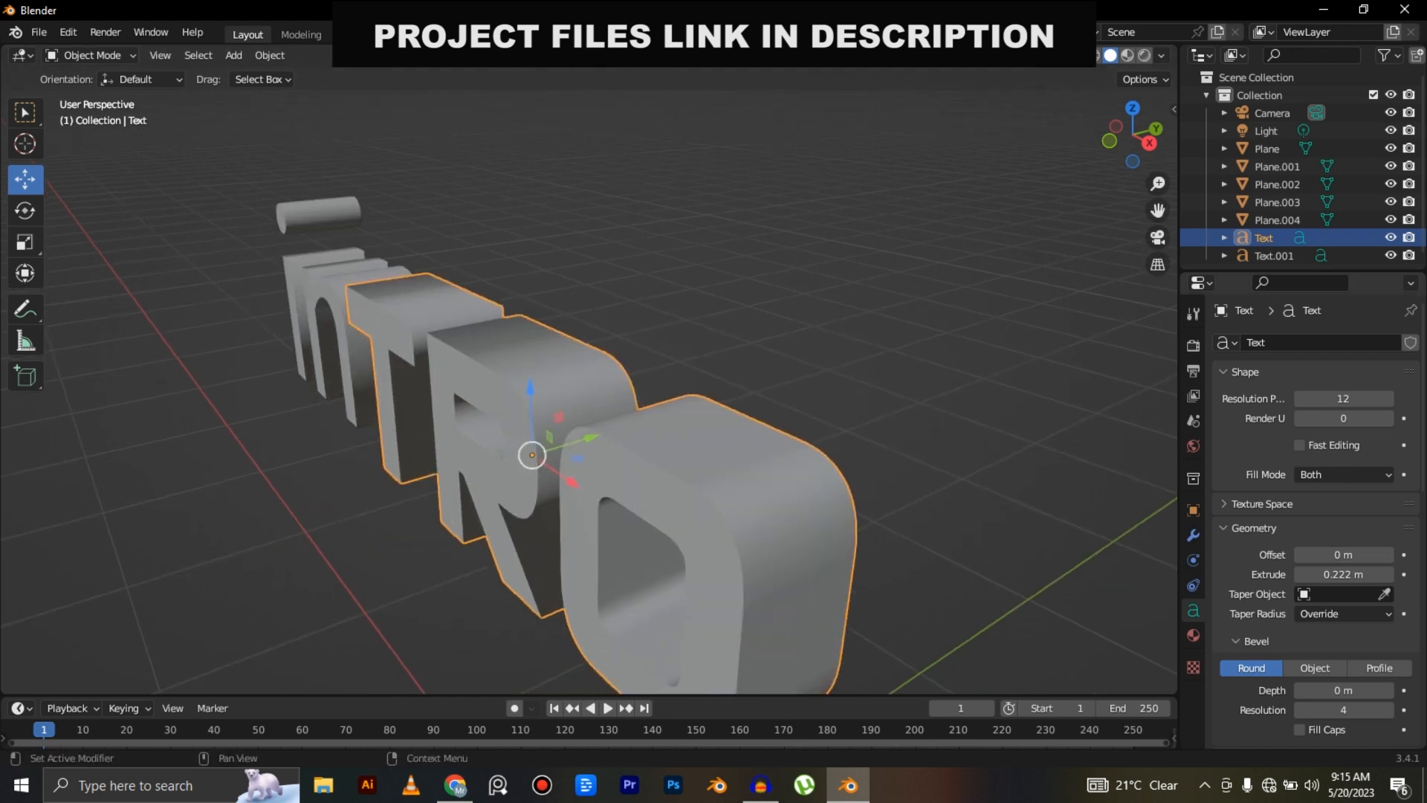
scroll(1342, 584, down, 4)
drag(1343, 584, 1349, 584)
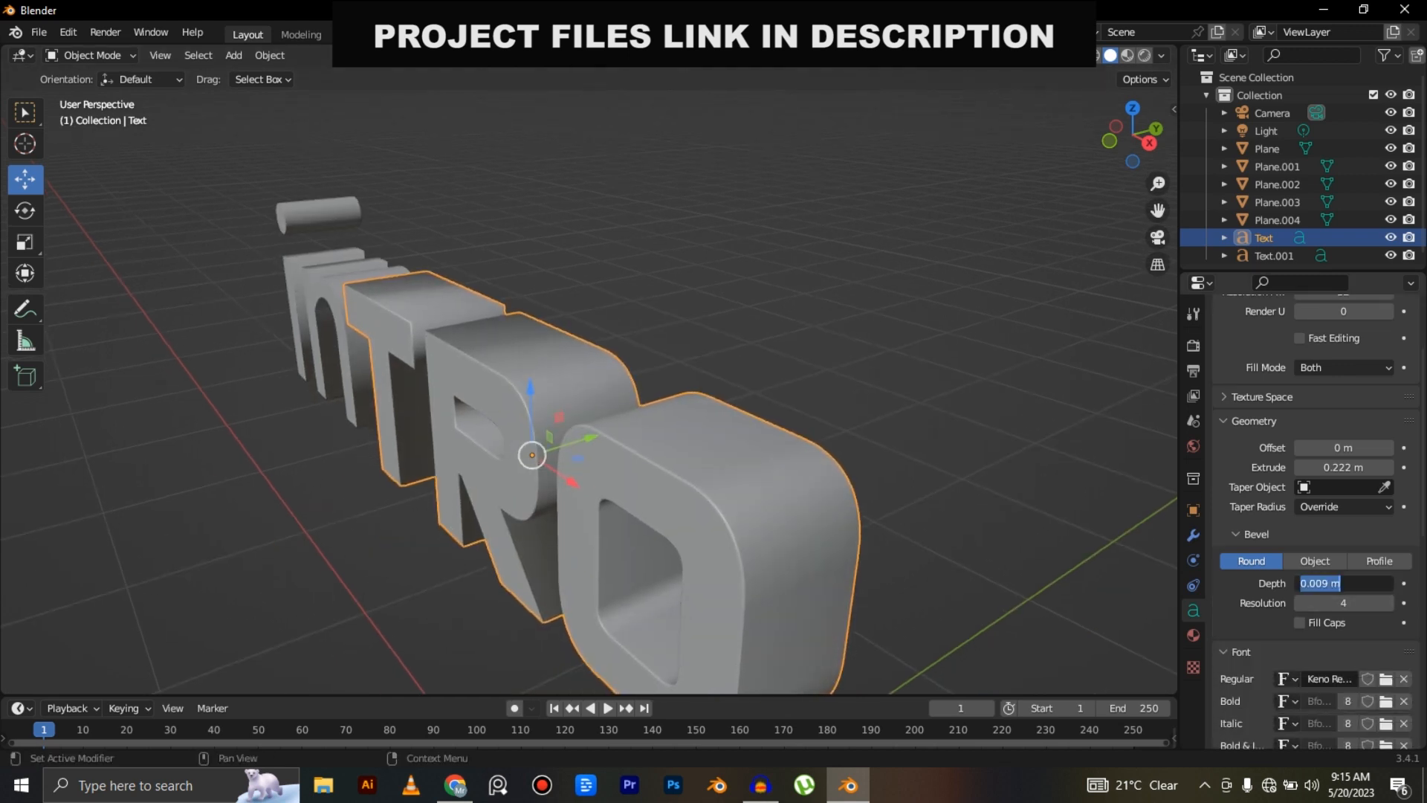
key(Return)
Apply the TRO text's bevel depth to the "in" text.
middle_drag(640, 446, 714, 446)
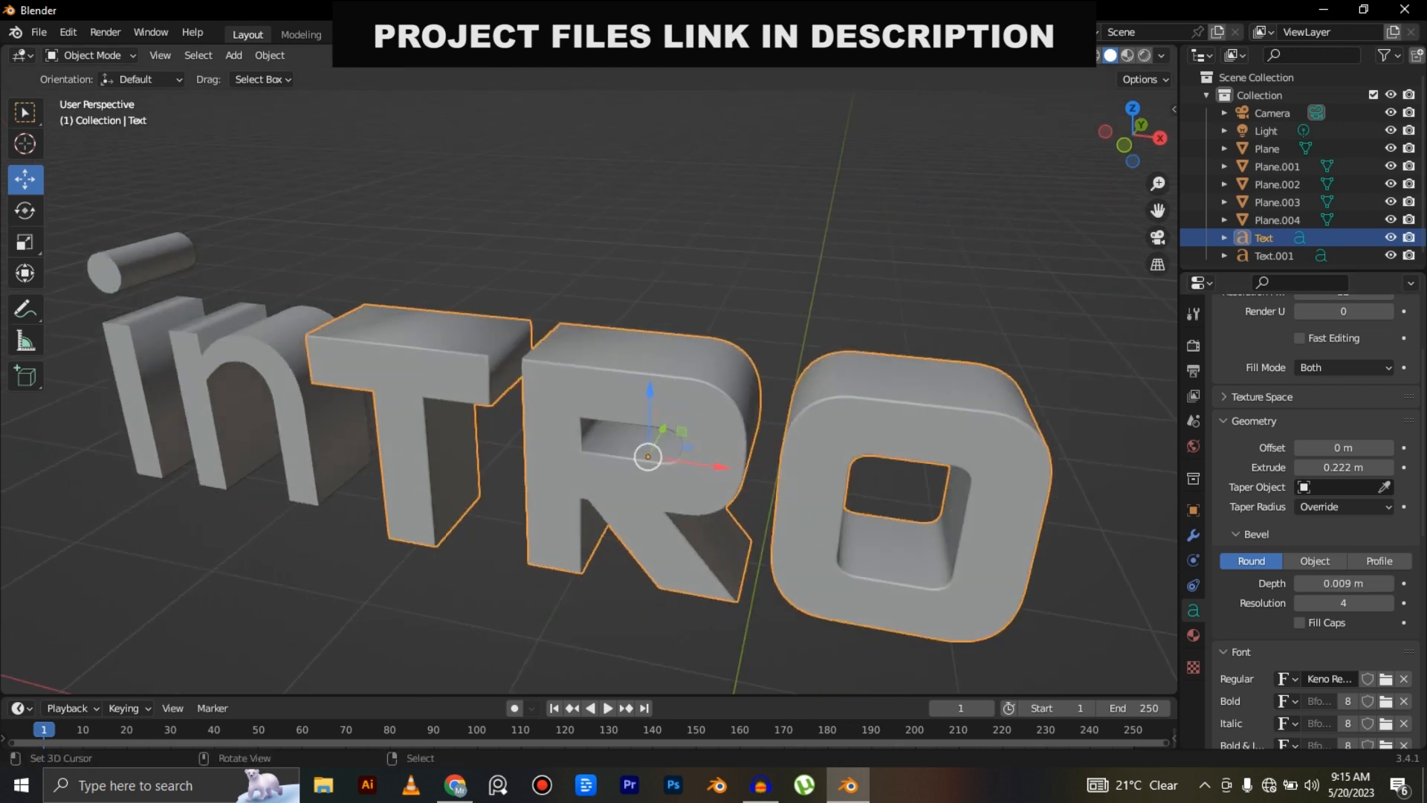
right_click(268, 373)
click(1344, 584)
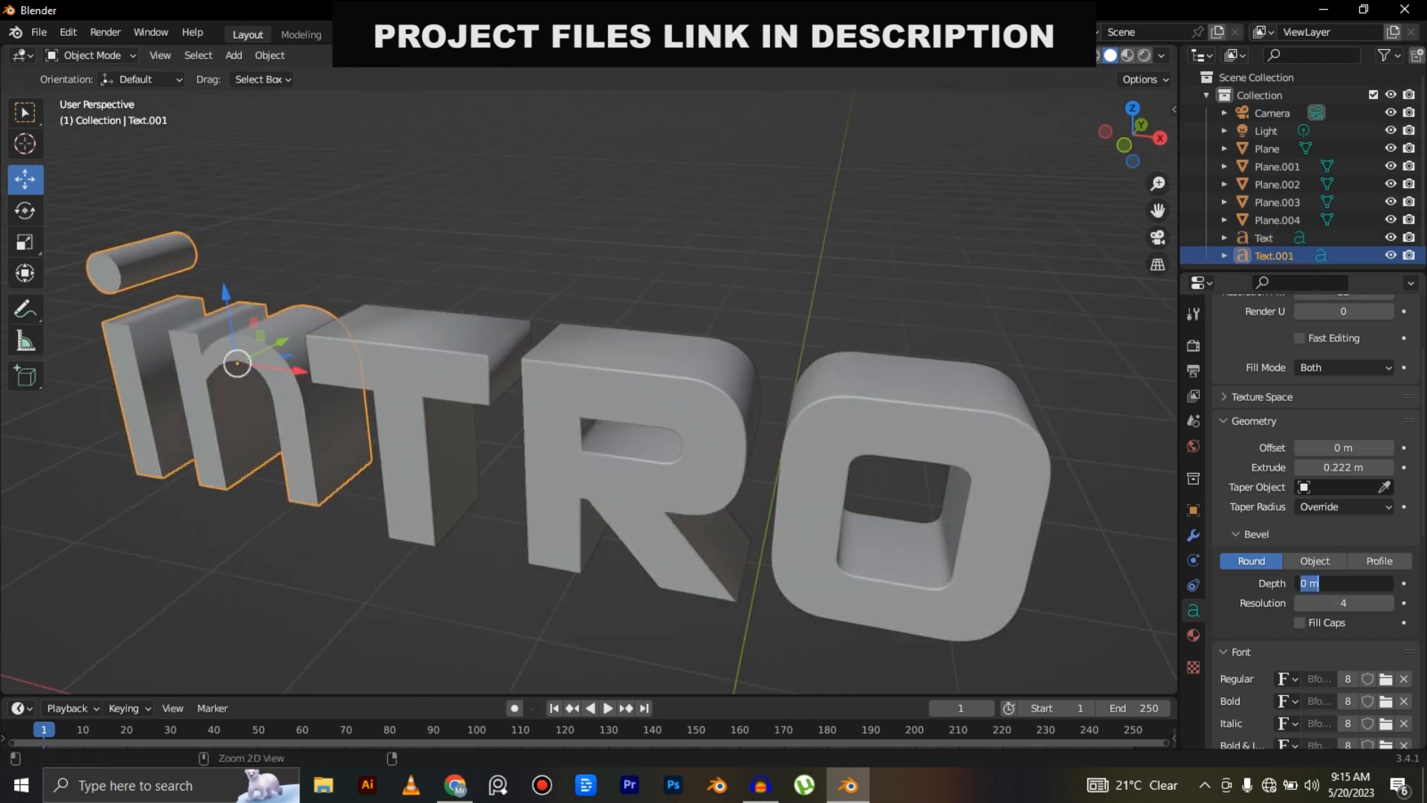
key(Return)
Duplicate the TRO text and move the copy back along the Y axis.
right_click(646, 451)
middle_drag(645, 450, 583, 477)
scroll(583, 477, up, 2)
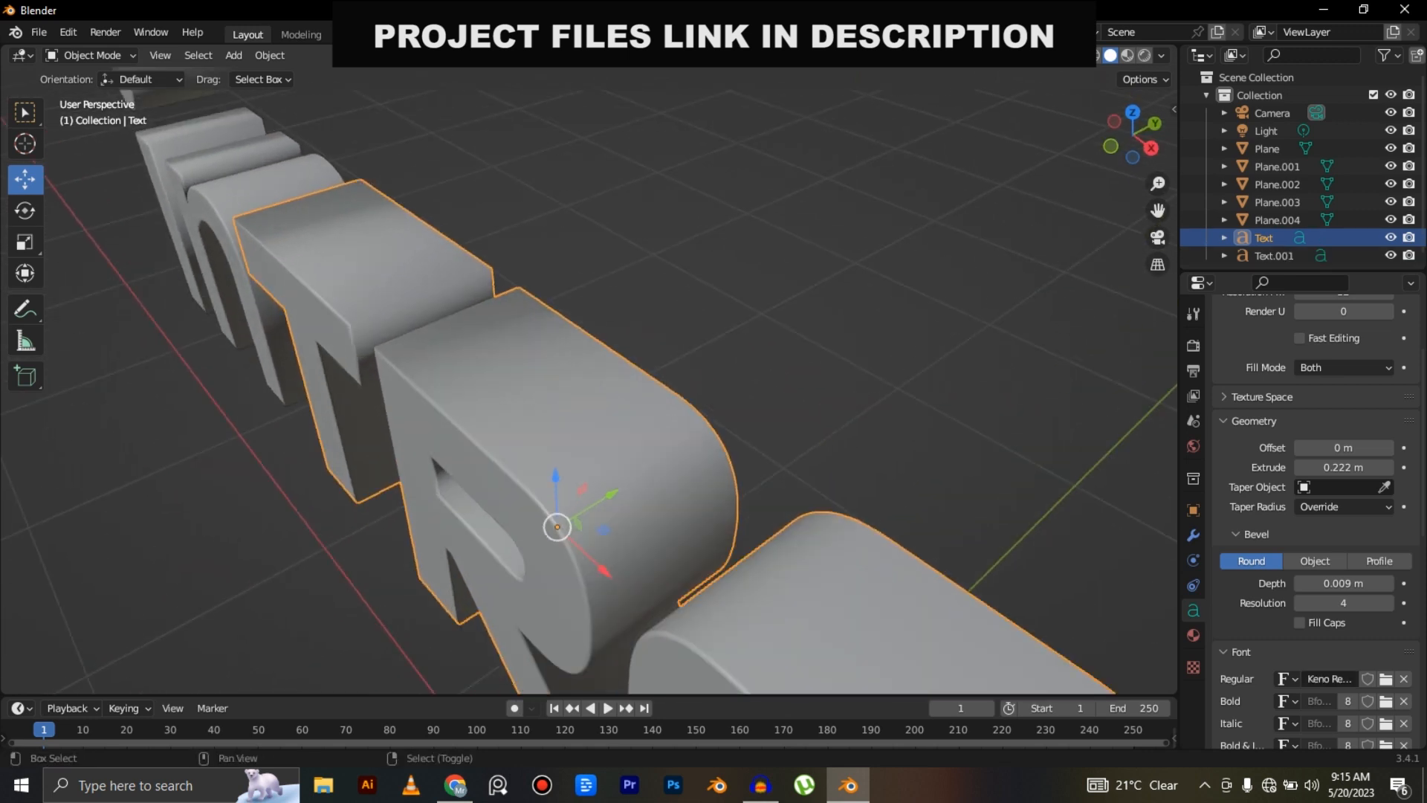
key(shift+d)
right_click(650, 443)
drag(557, 526, 597, 502)
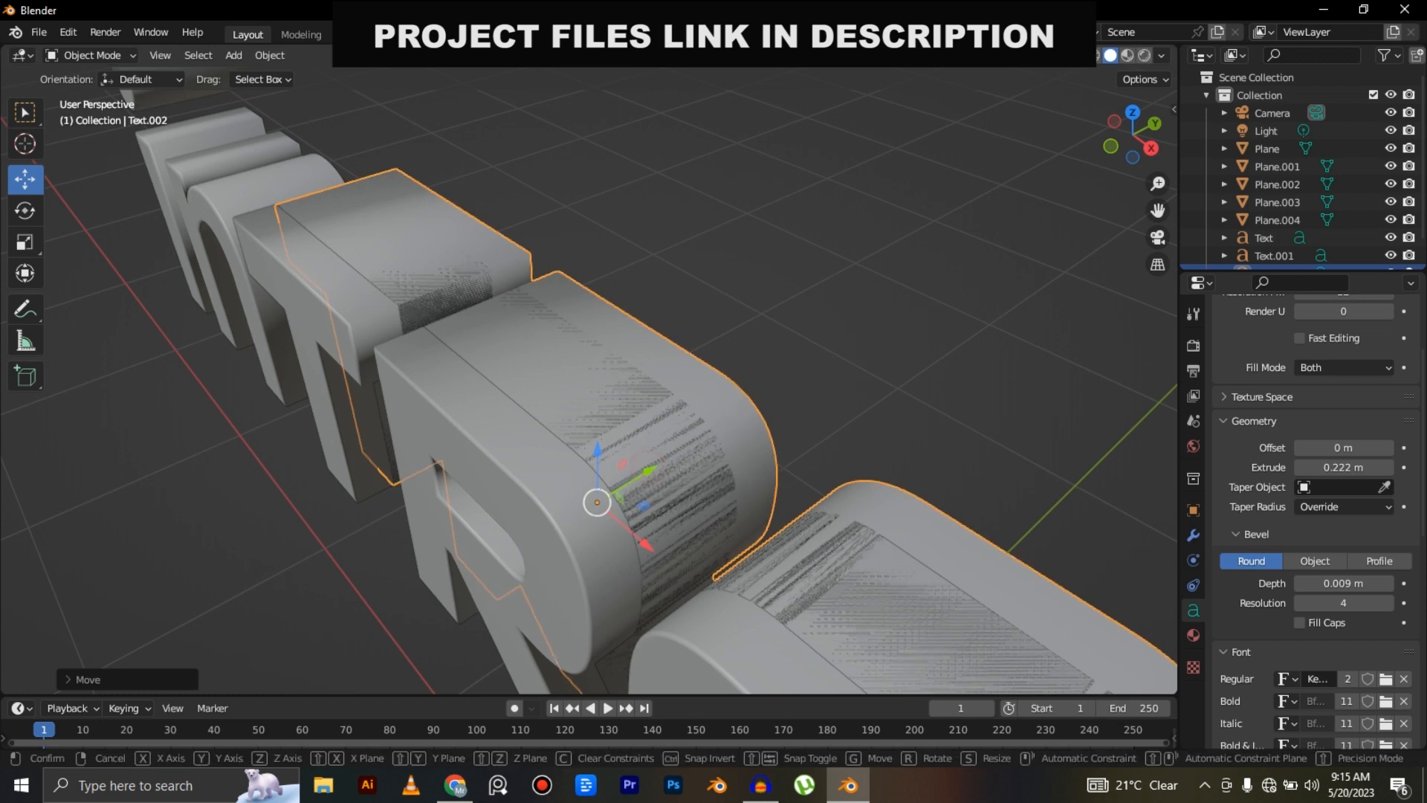
Scale the TRO copy along Y to about 0.37 and set its bevel depth to 0.03 m.
key(y)
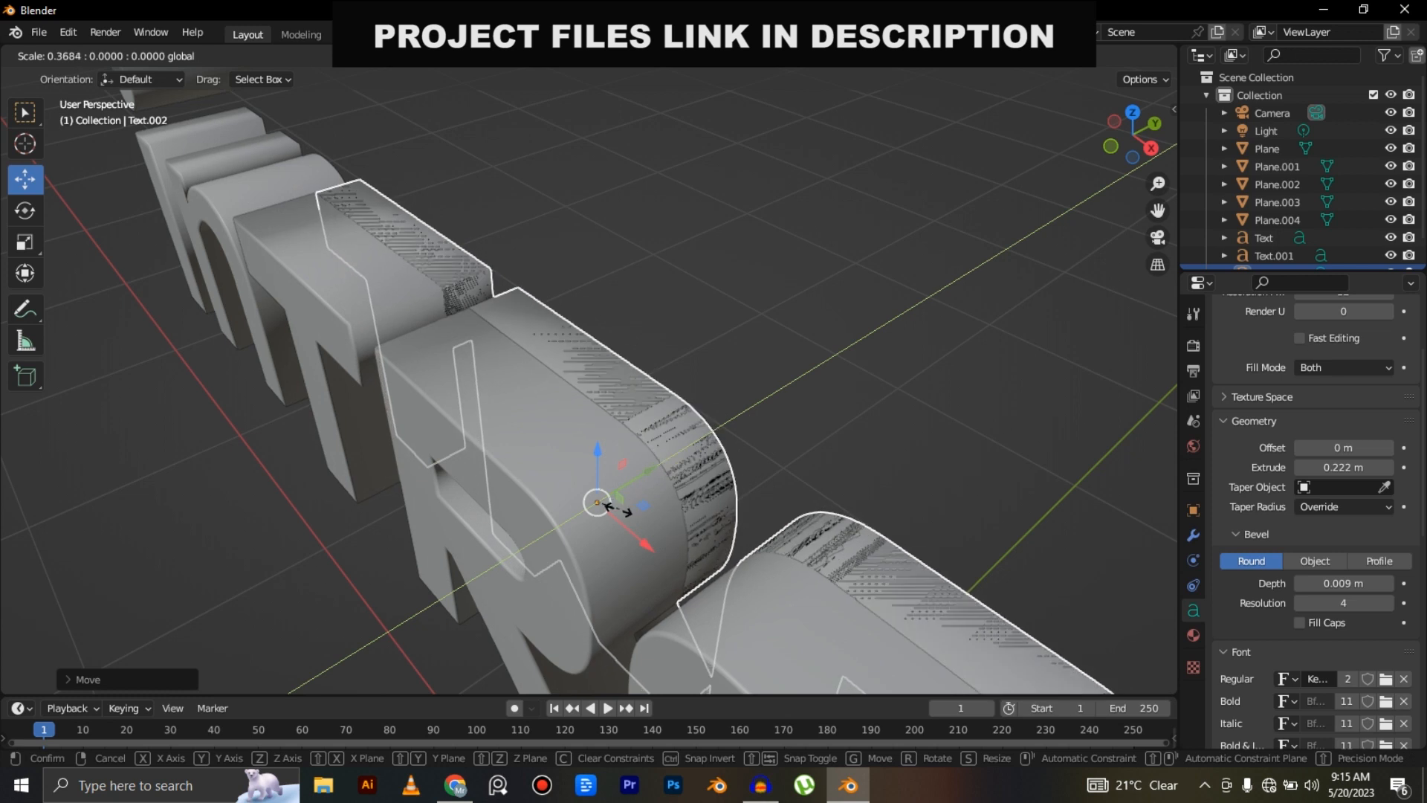
key(Return)
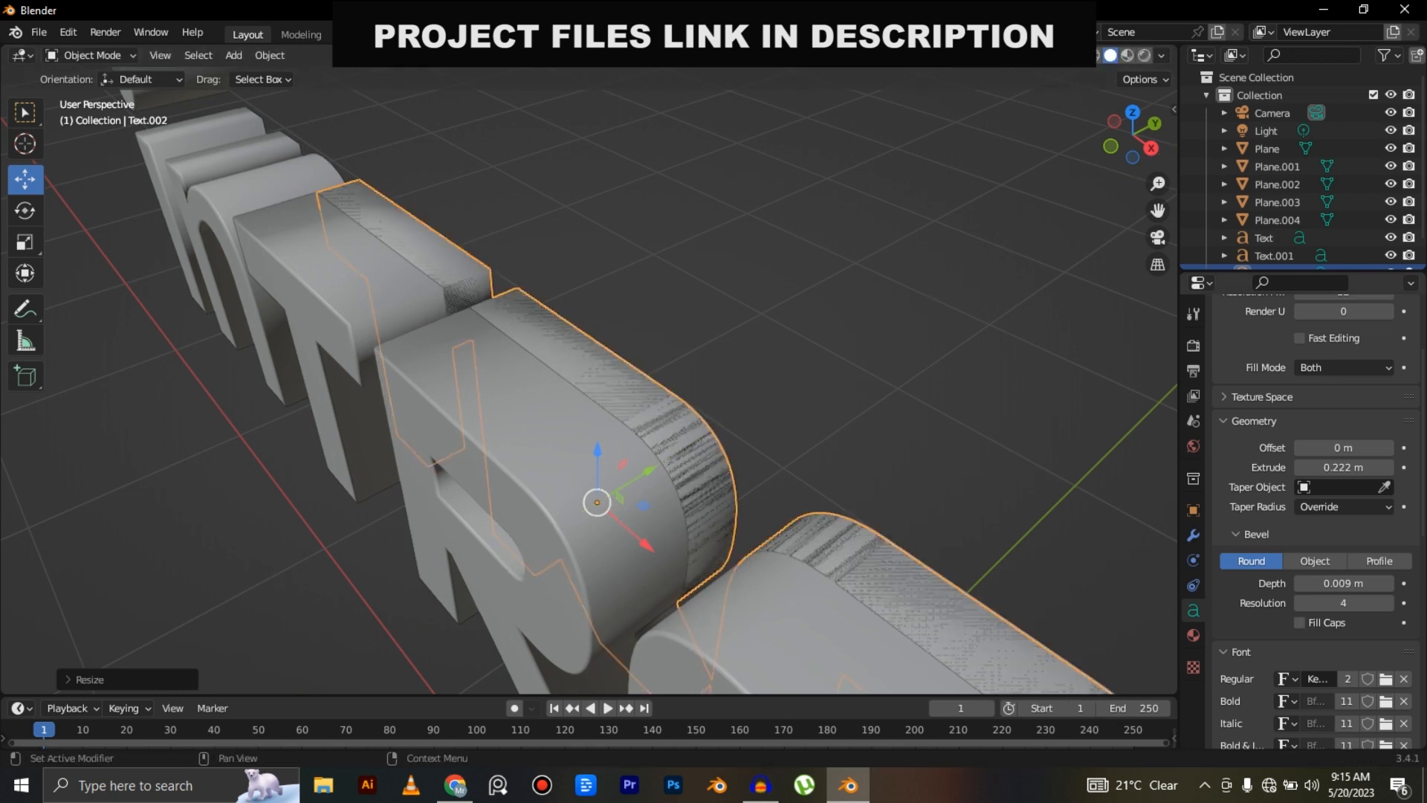
drag(1344, 583, 1384, 583)
Duplicate the thin TRO layer and shift the new copy back about 0.04 m along Y.
key(shift+d)
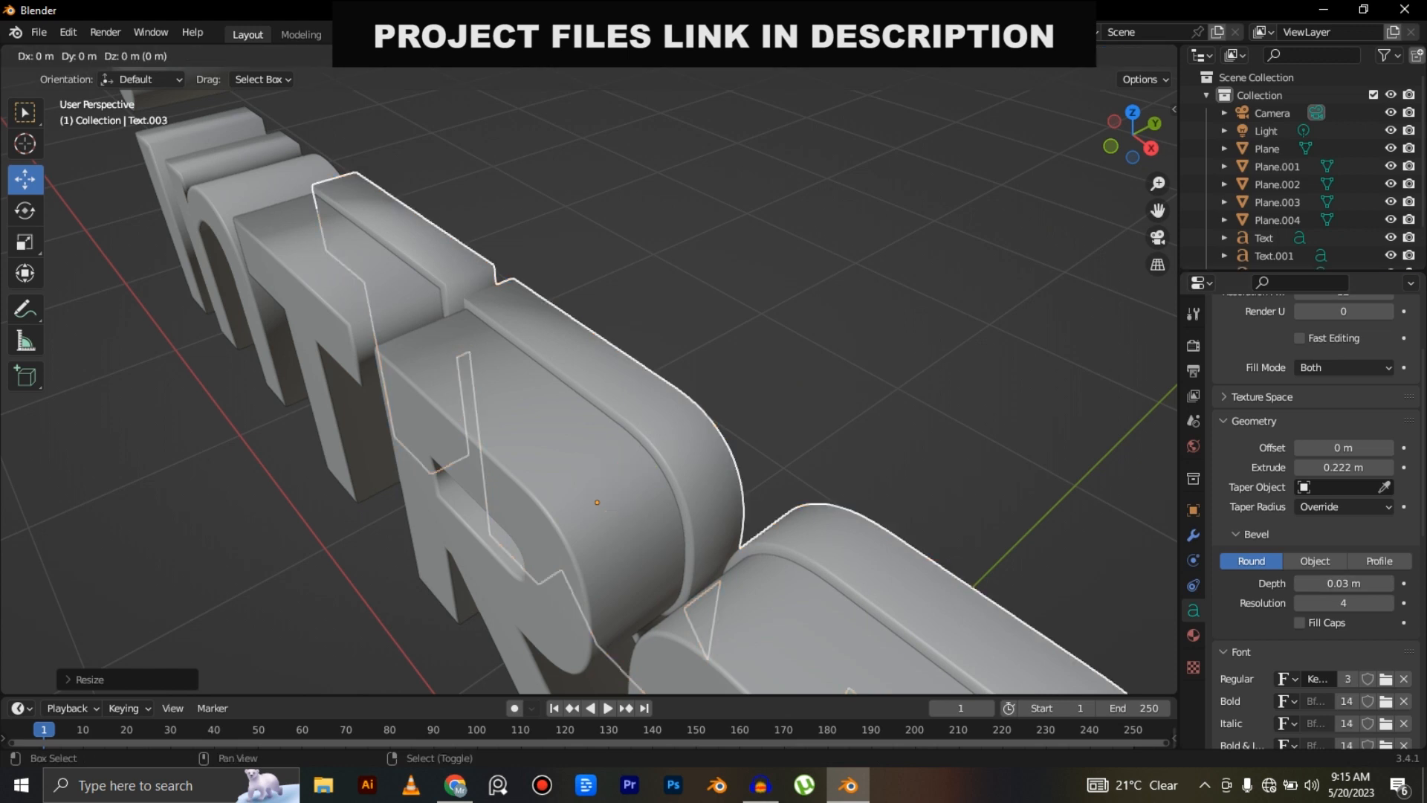
key(Escape)
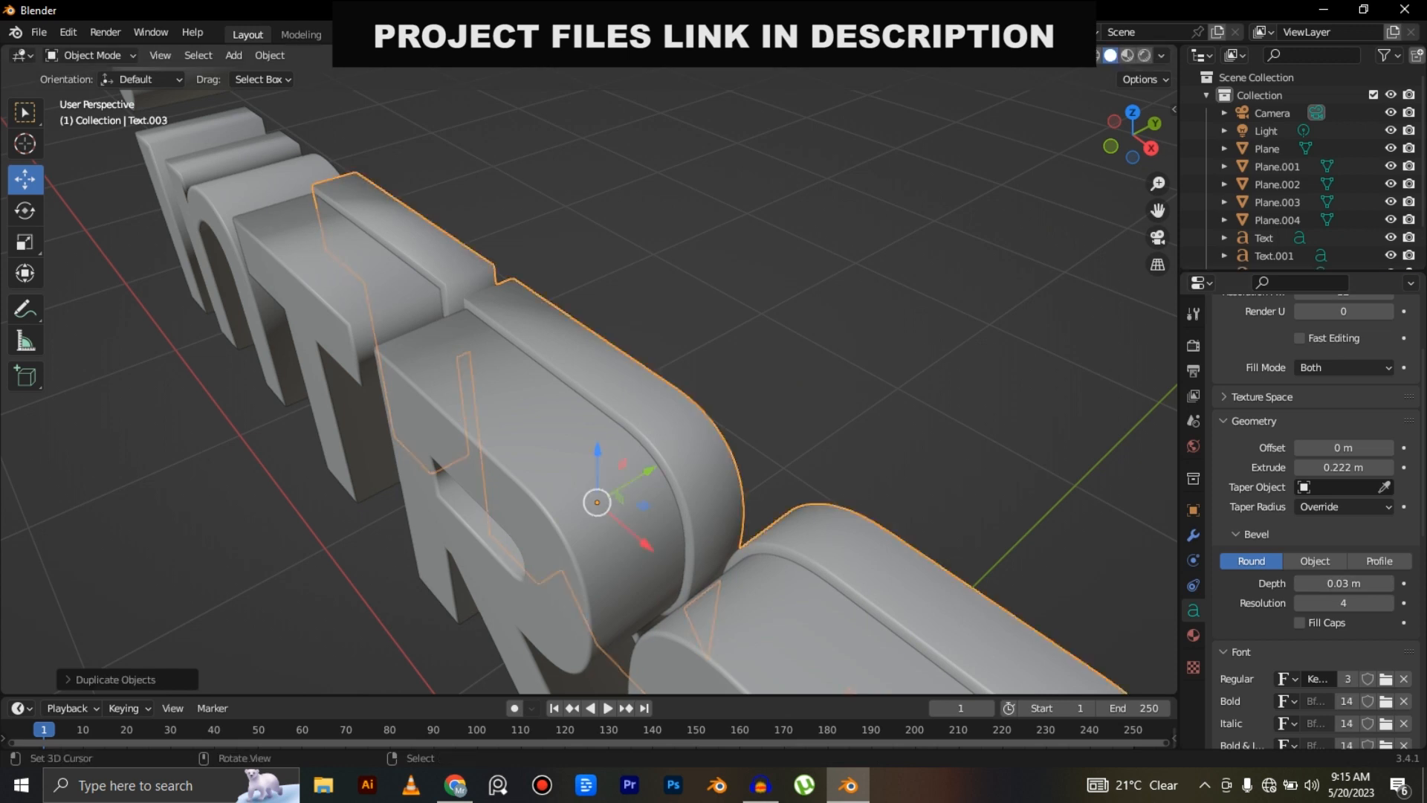
key(g)
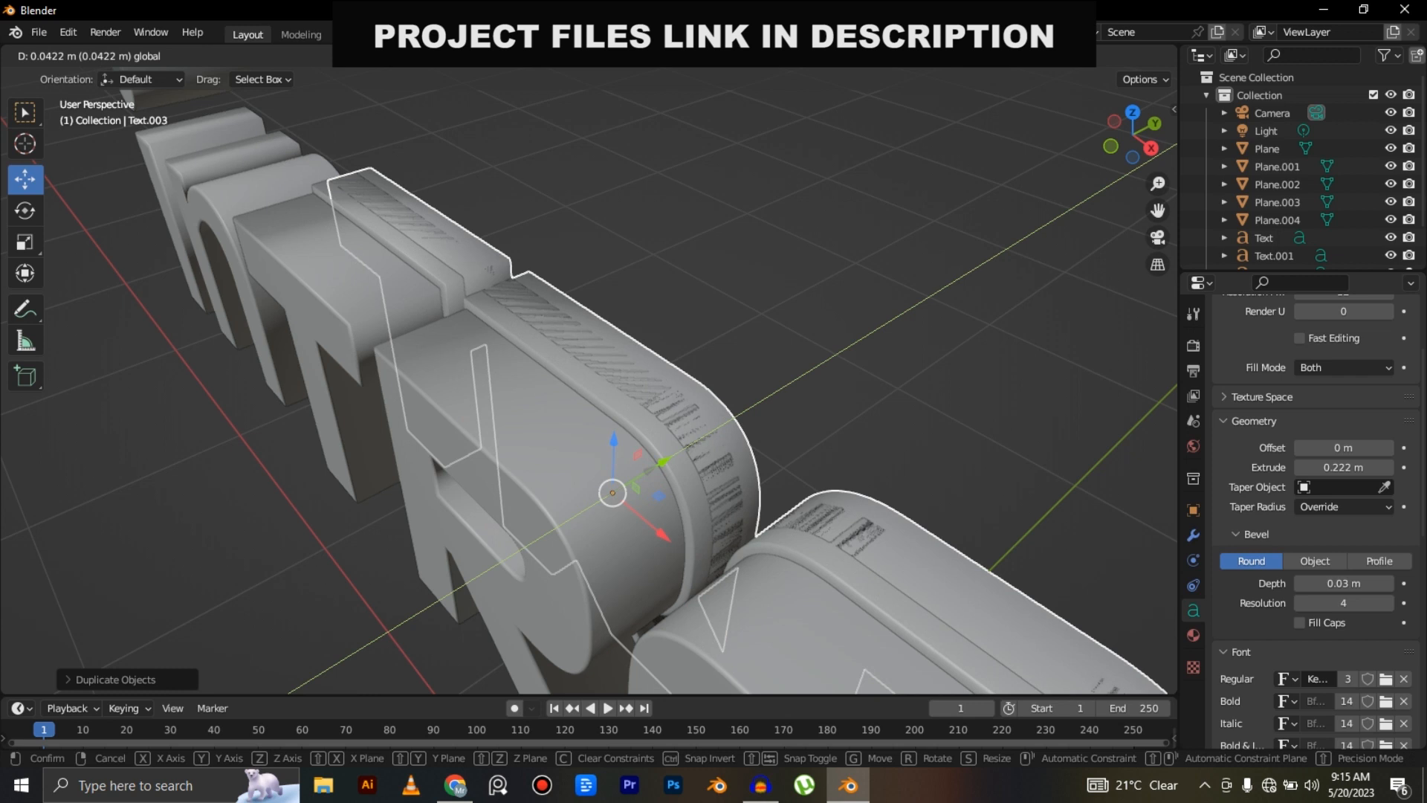
key(Return)
key(g)
key(y)
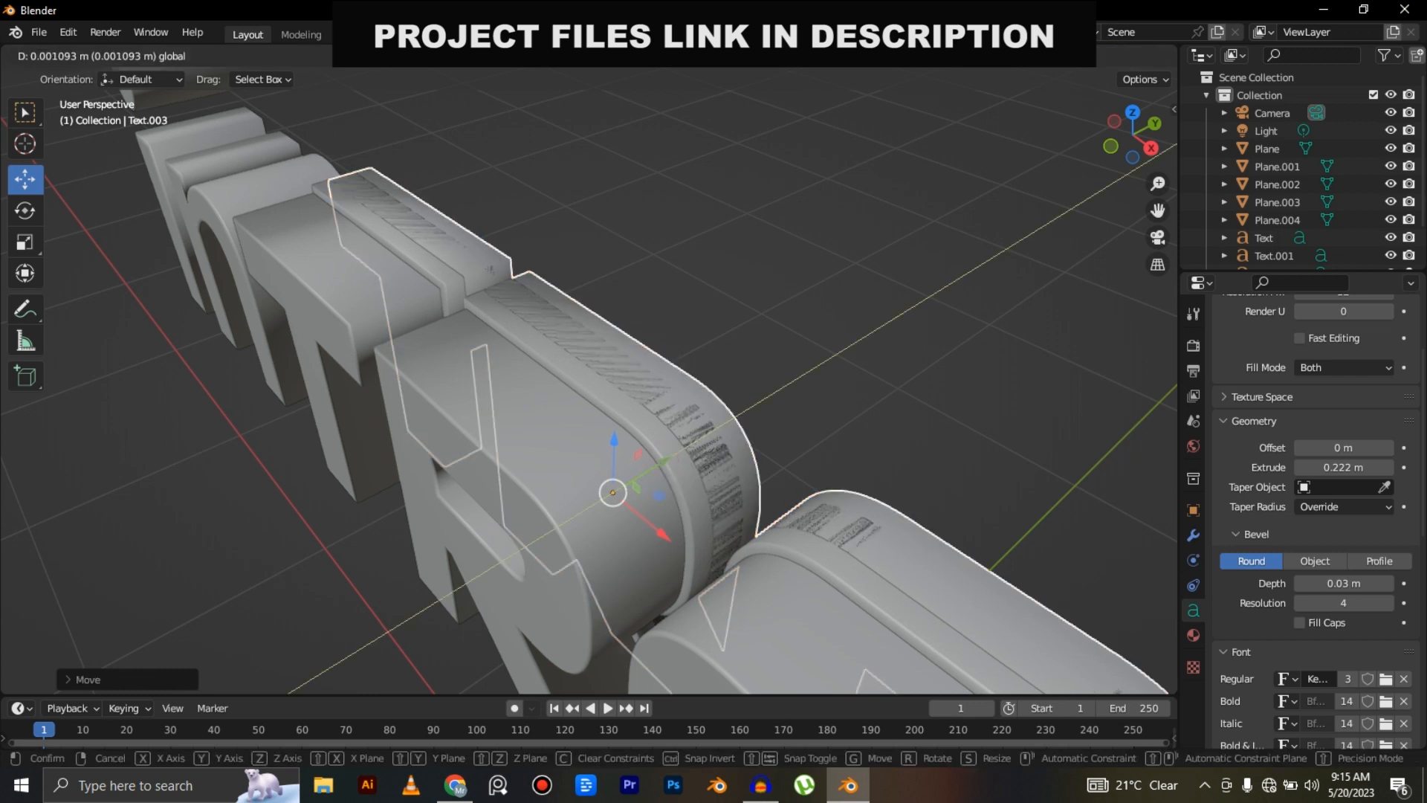
Scale down the rearmost TRO layer along Y and set its bevel depth to 0.05 m.
key(s)
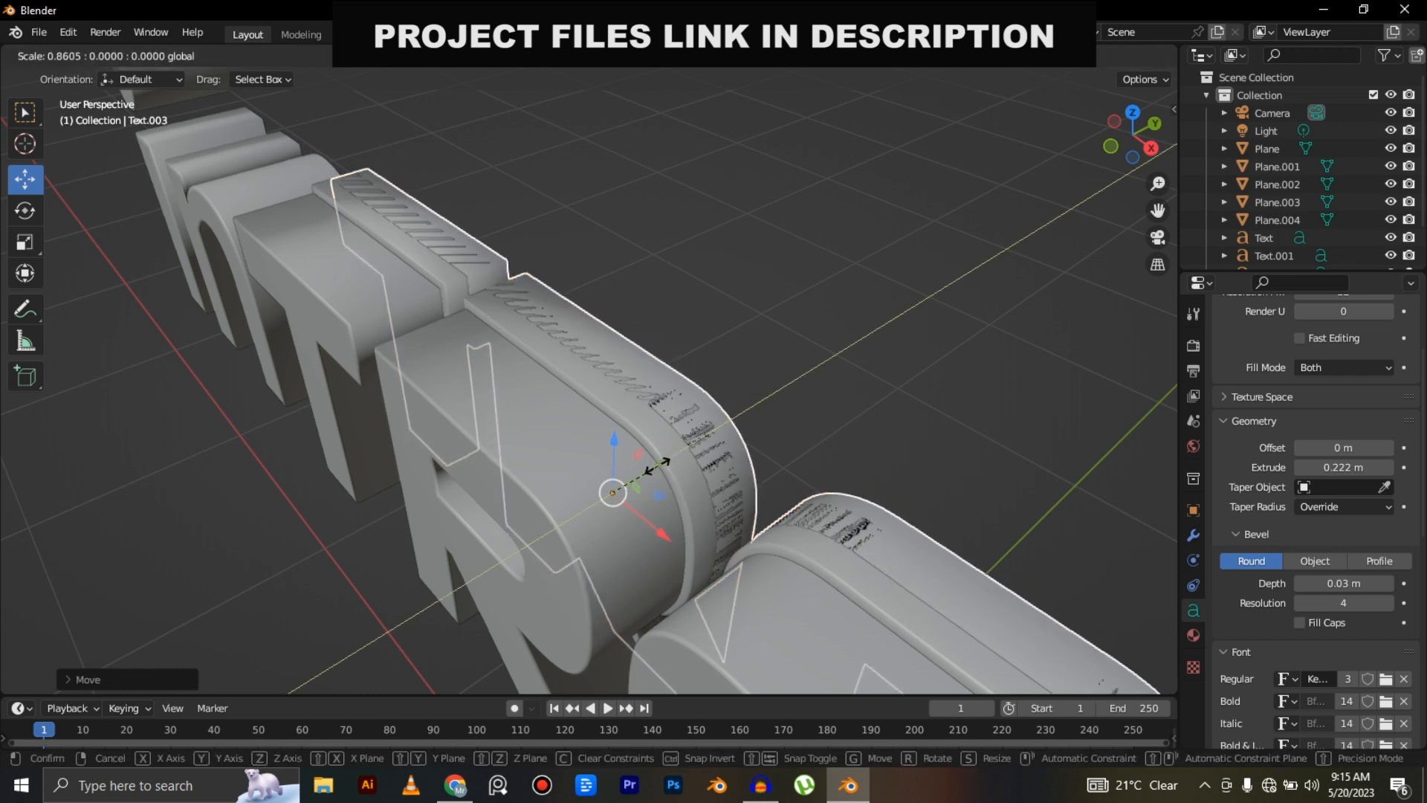
key(Return)
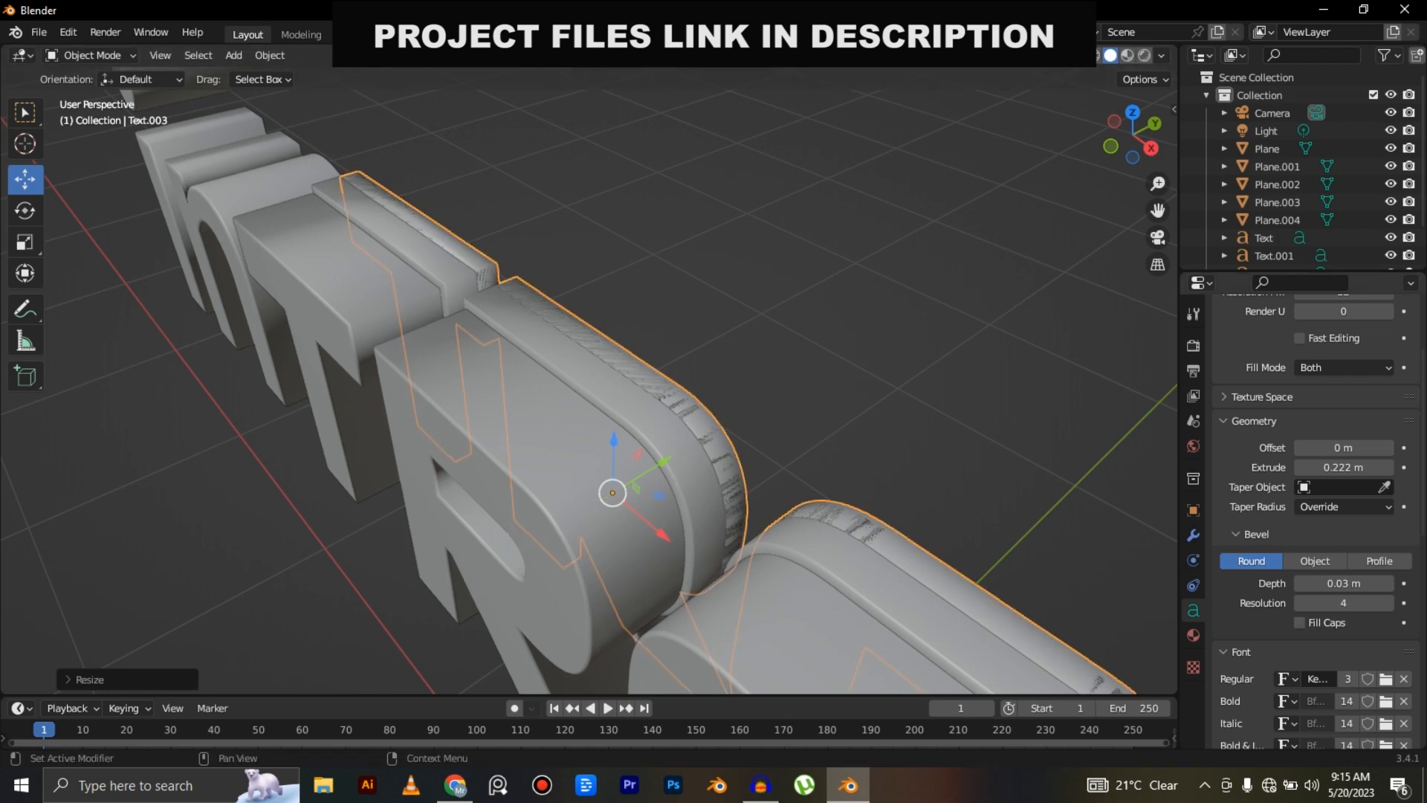
drag(1345, 583, 1361, 584)
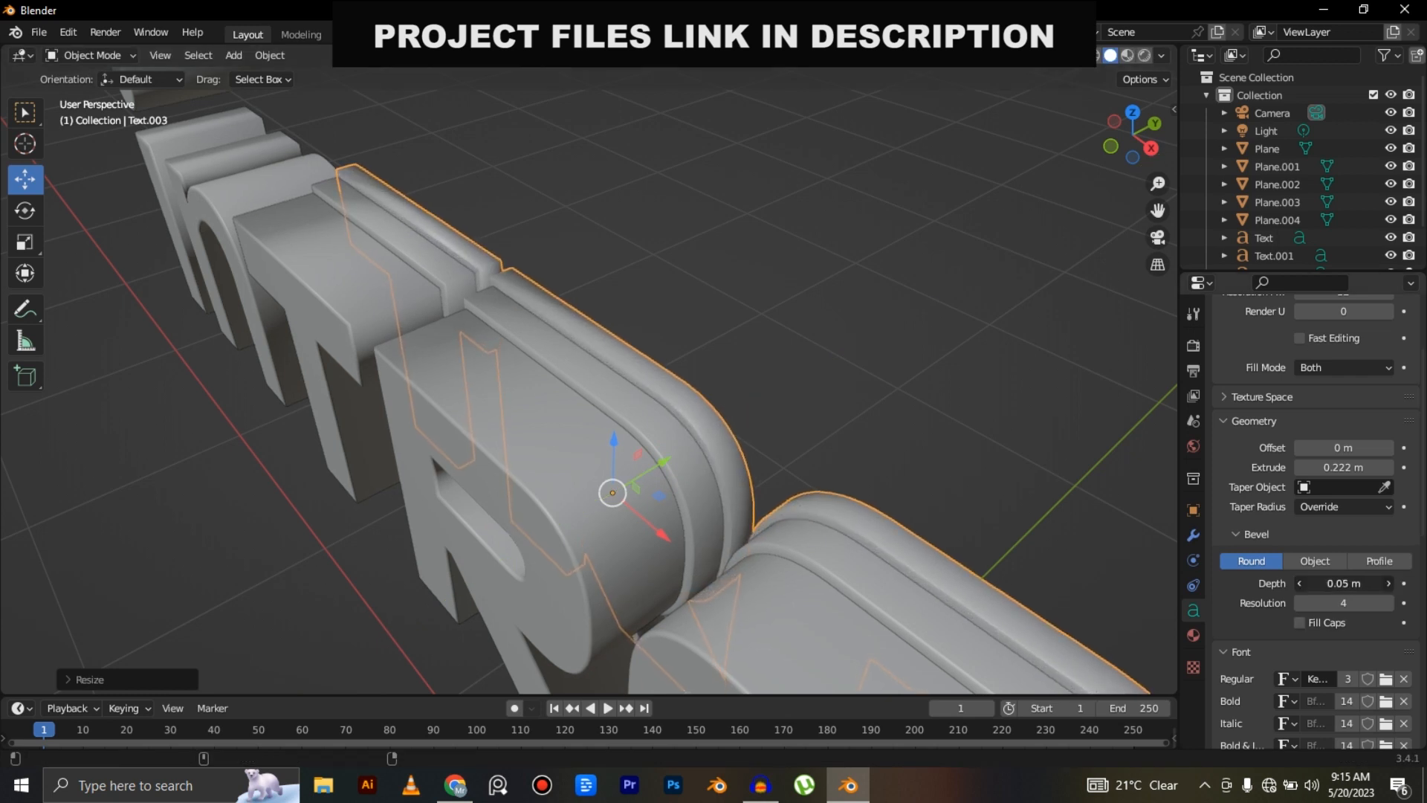
Examine the stacked TRO layers and the palette strips to compare the number of layers with the number of colours.
scroll(595, 401, down, 4)
shift+middle_drag(595, 402, 563, 394)
scroll(596, 334, down, 3)
scroll(563, 394, up, 4)
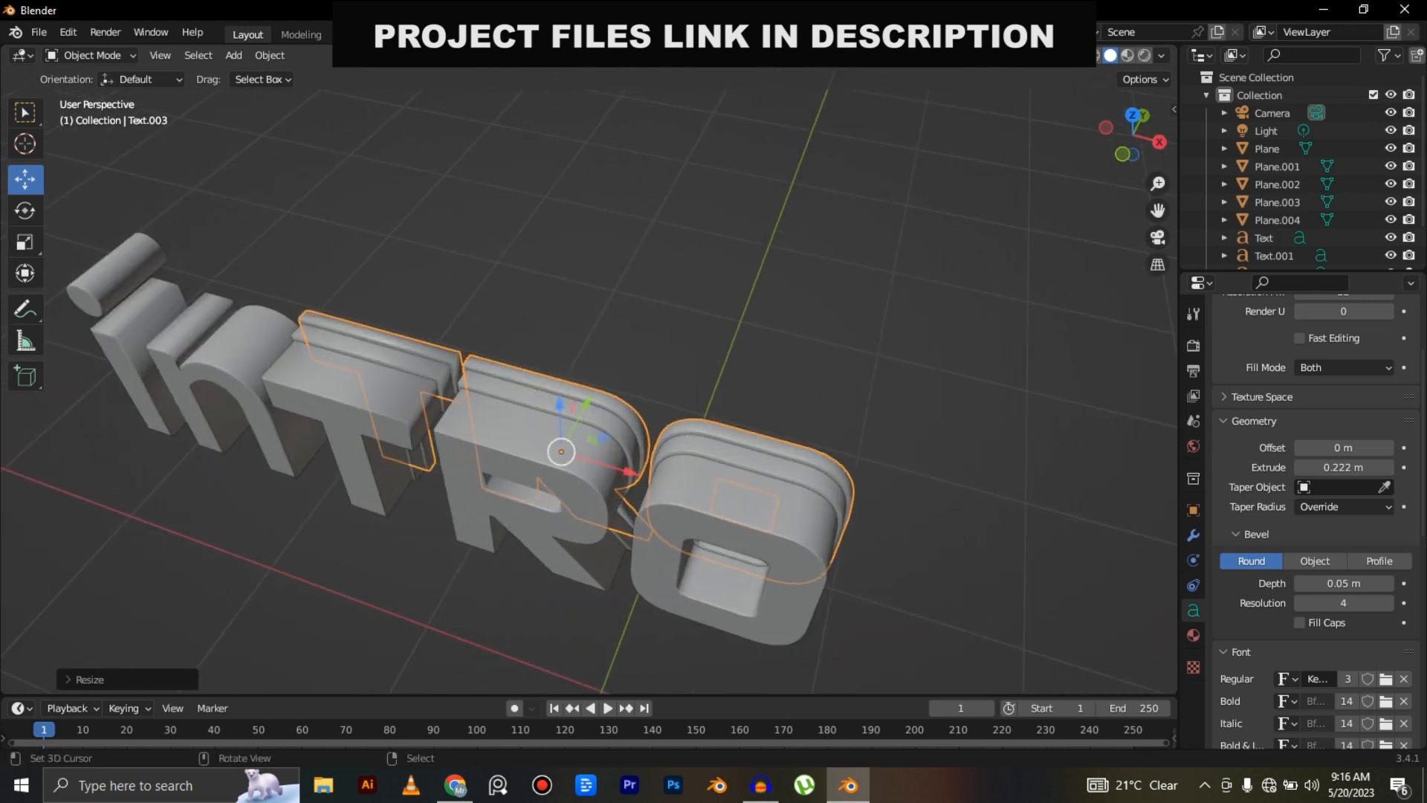
click(499, 435)
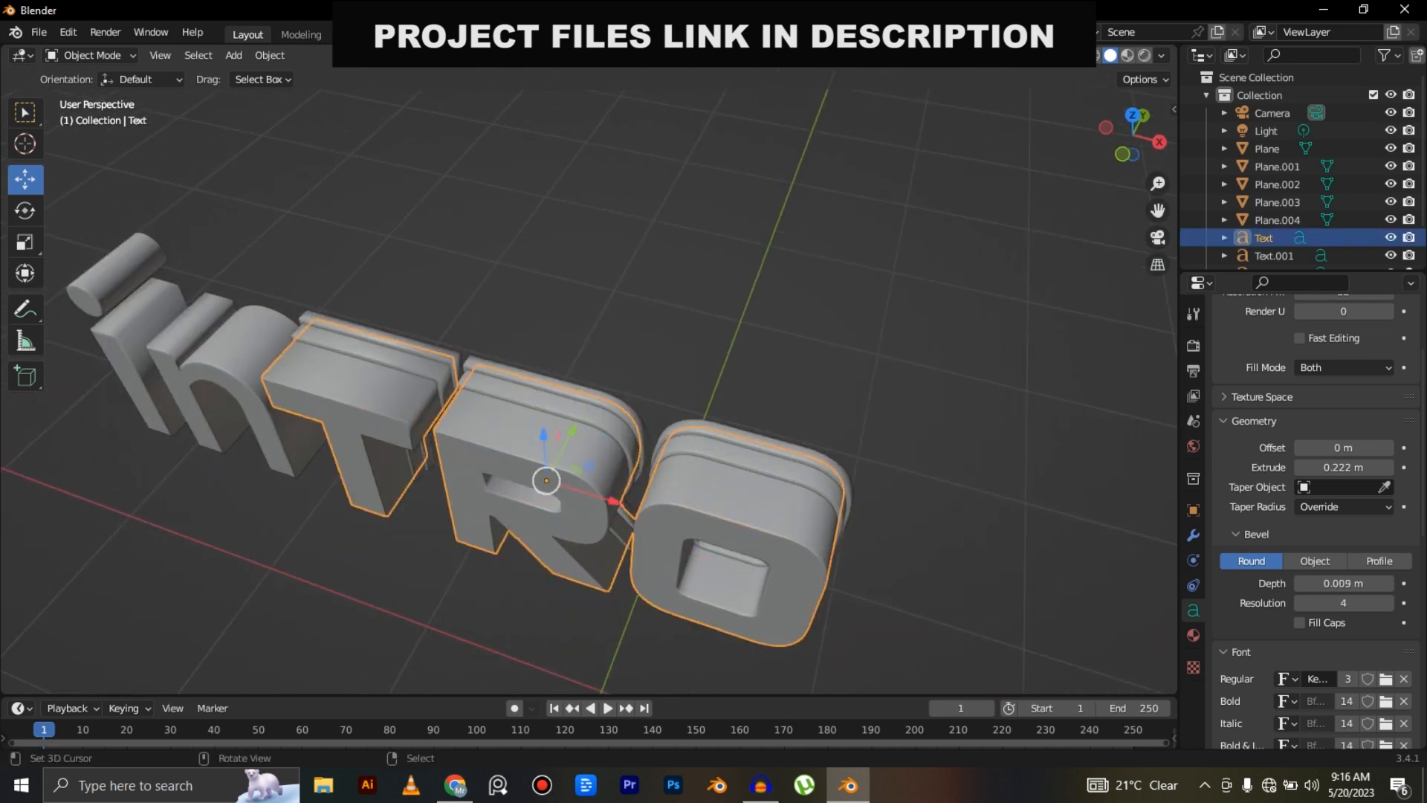
click(524, 394)
scroll(589, 386, down, 3)
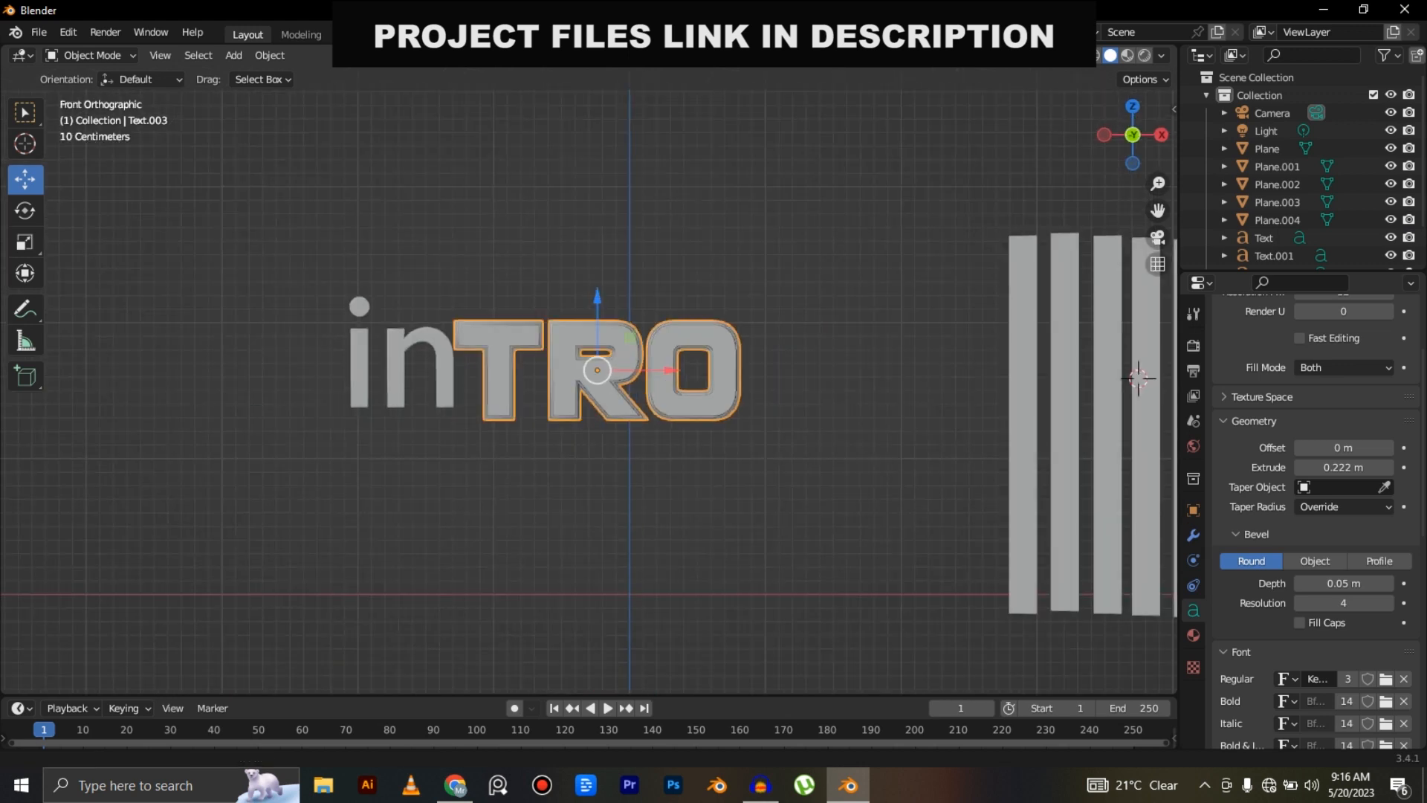
shift+middle_drag(744, 386, 437, 401)
click(715, 294)
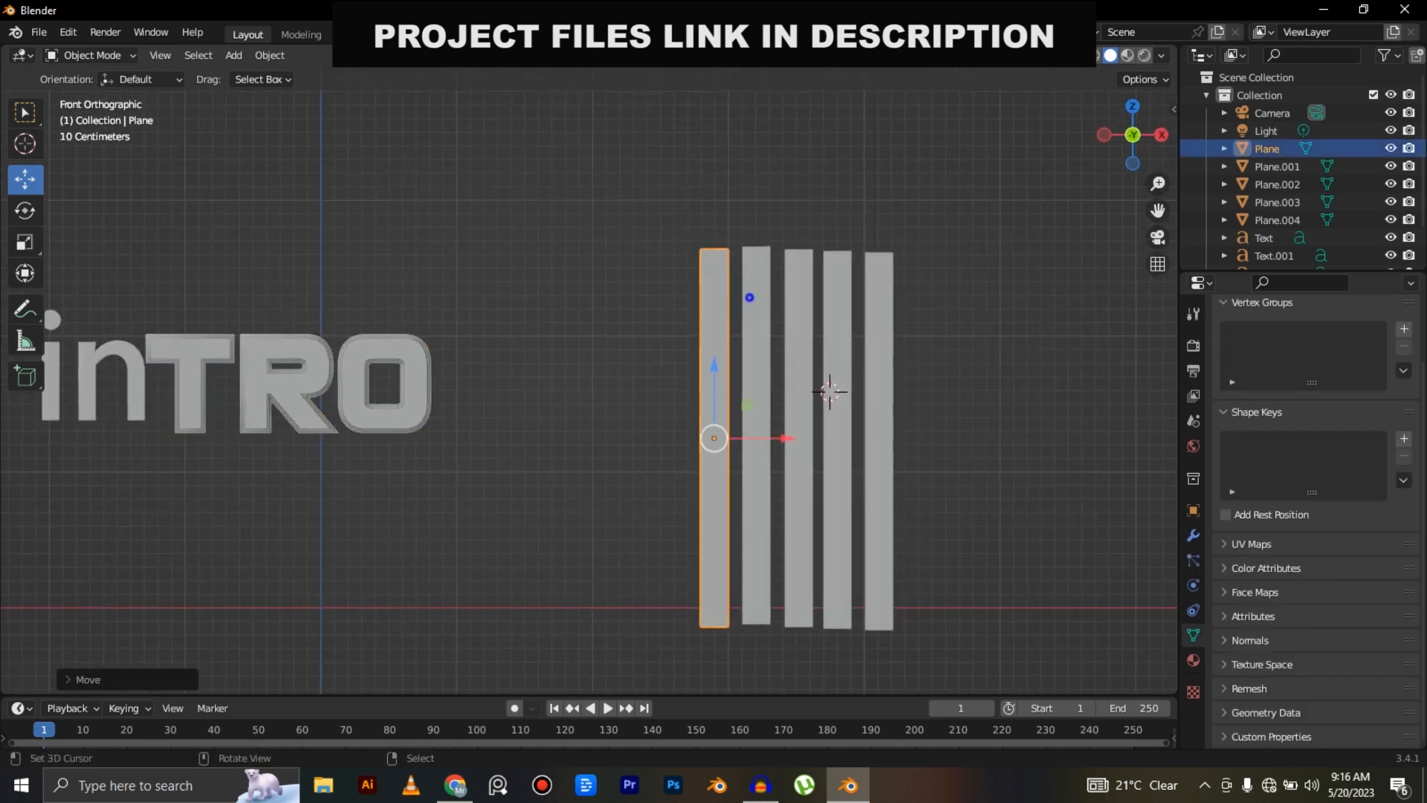
click(754, 297)
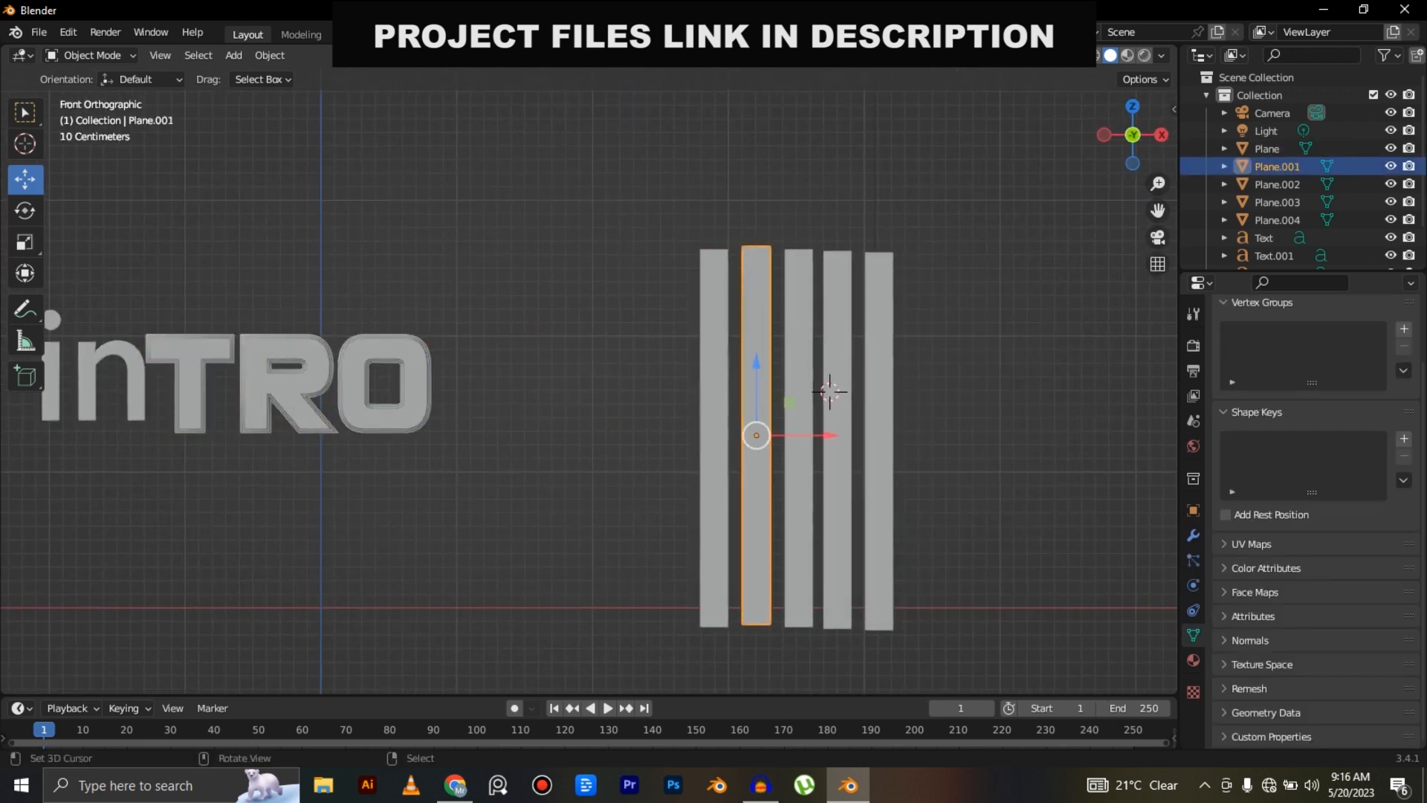
click(718, 304)
click(760, 298)
click(796, 289)
click(846, 284)
right_click(880, 286)
Duplicate the rearmost TRO layer and move the copy slightly back along Y.
shift+middle_drag(870, 312, 1041, 361)
scroll(1041, 360, up, 2)
scroll(595, 423, up, 2)
right_click(592, 434)
right_click(615, 393)
right_click(618, 376)
shift+middle_drag(618, 376, 810, 421)
scroll(810, 420, up, 2)
key(shift+d)
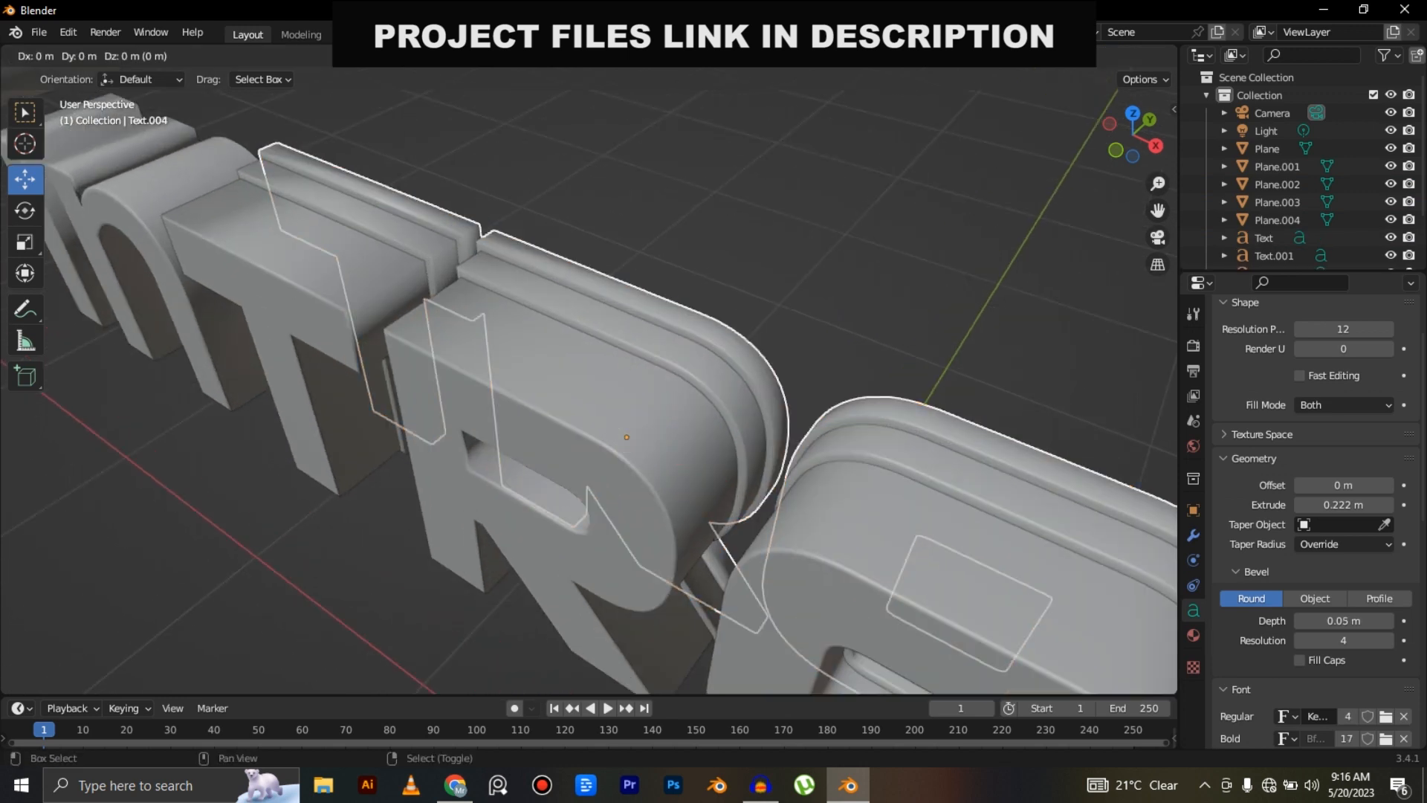
key(Escape)
key(g)
key(Return)
Rescale the new rear TRO layer along Y and set its bevel depth to 0.069 m.
key(s)
key(Return)
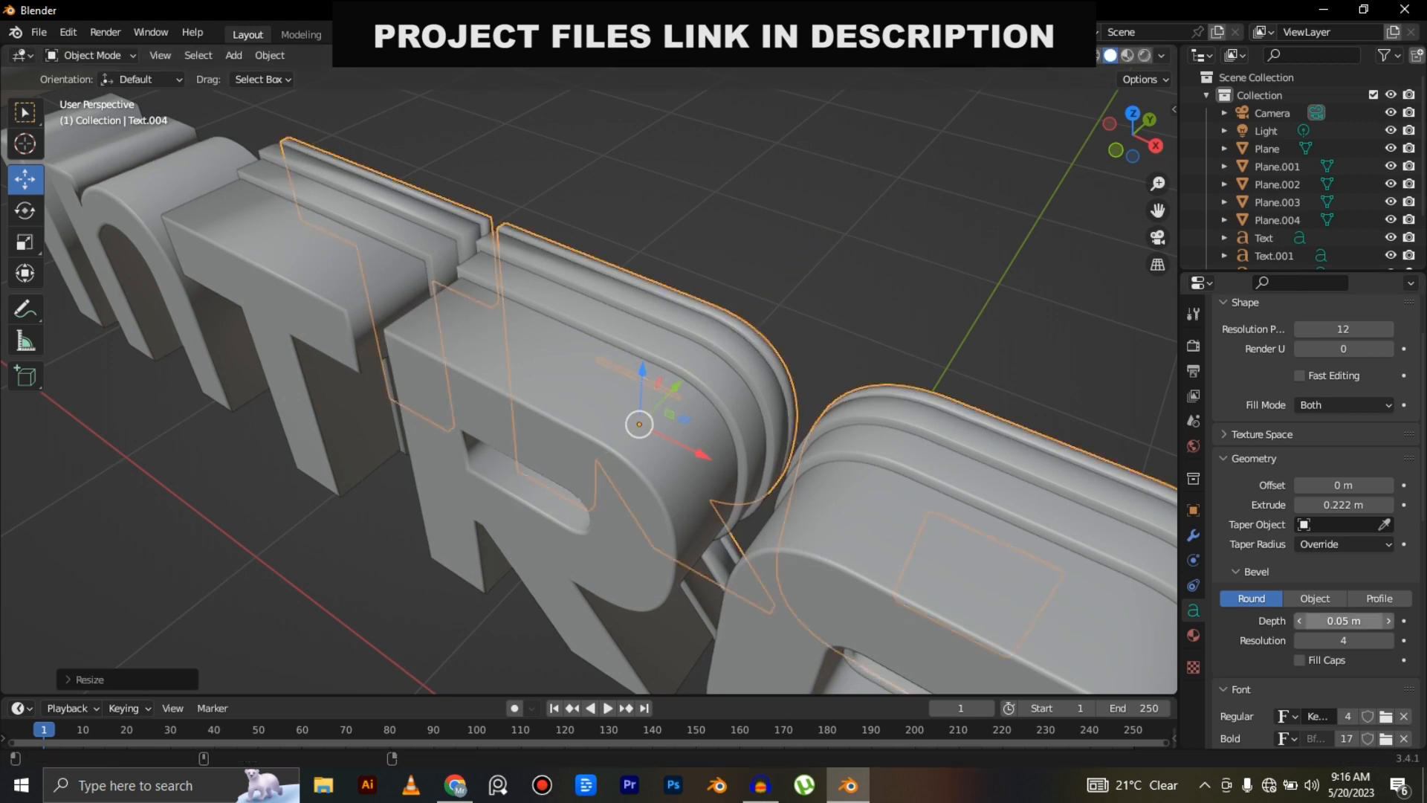
drag(1343, 621, 1357, 621)
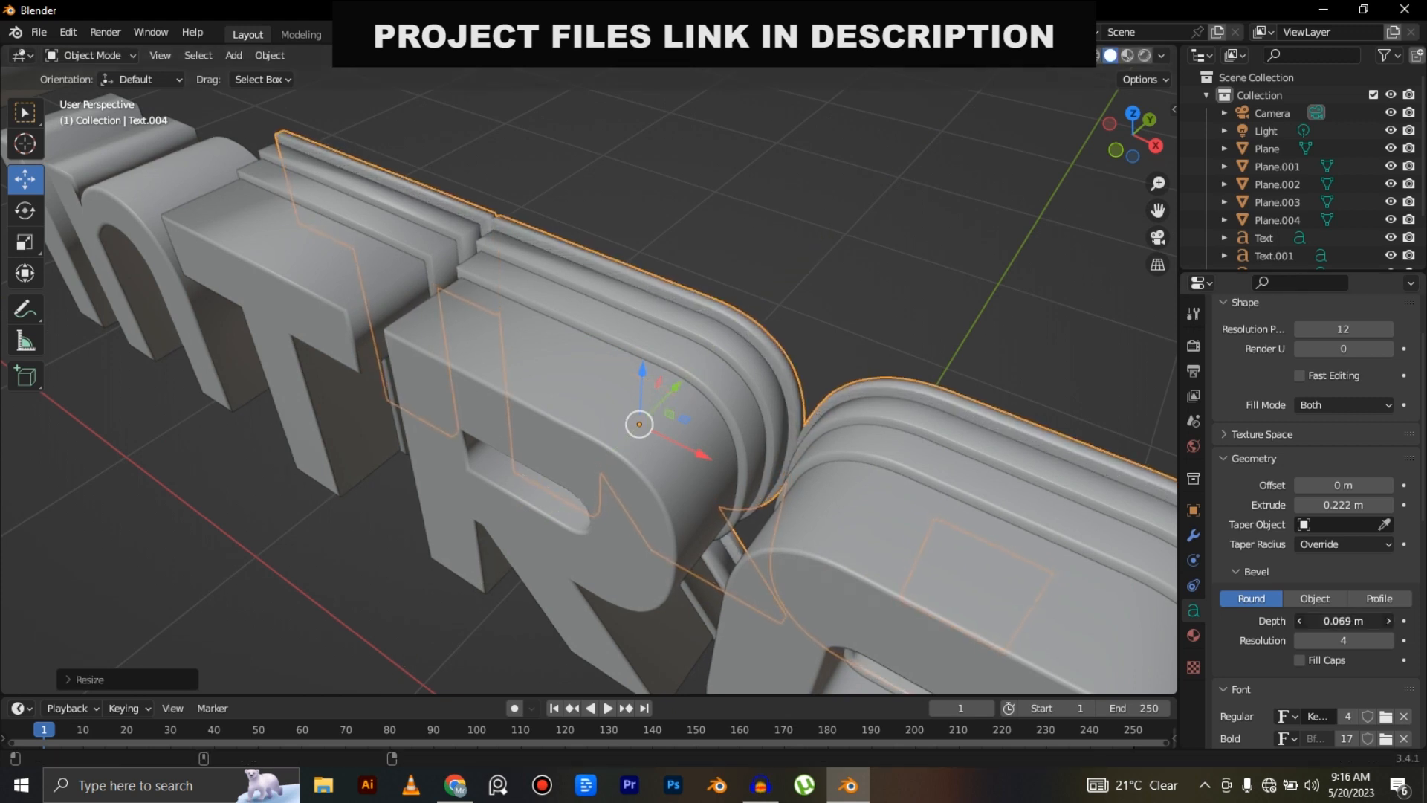
shift+middle_drag(594, 371, 501, 437)
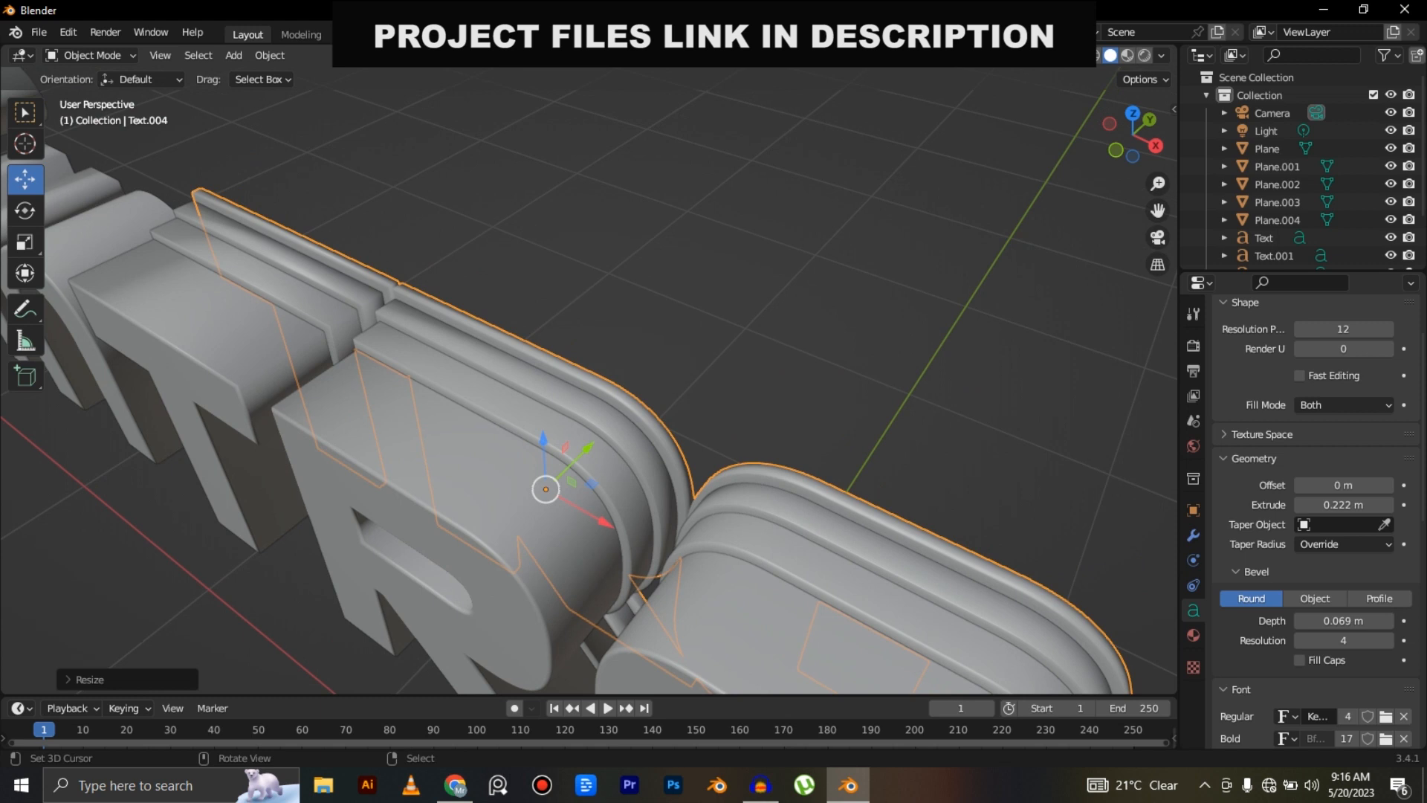
key(s)
key(Return)
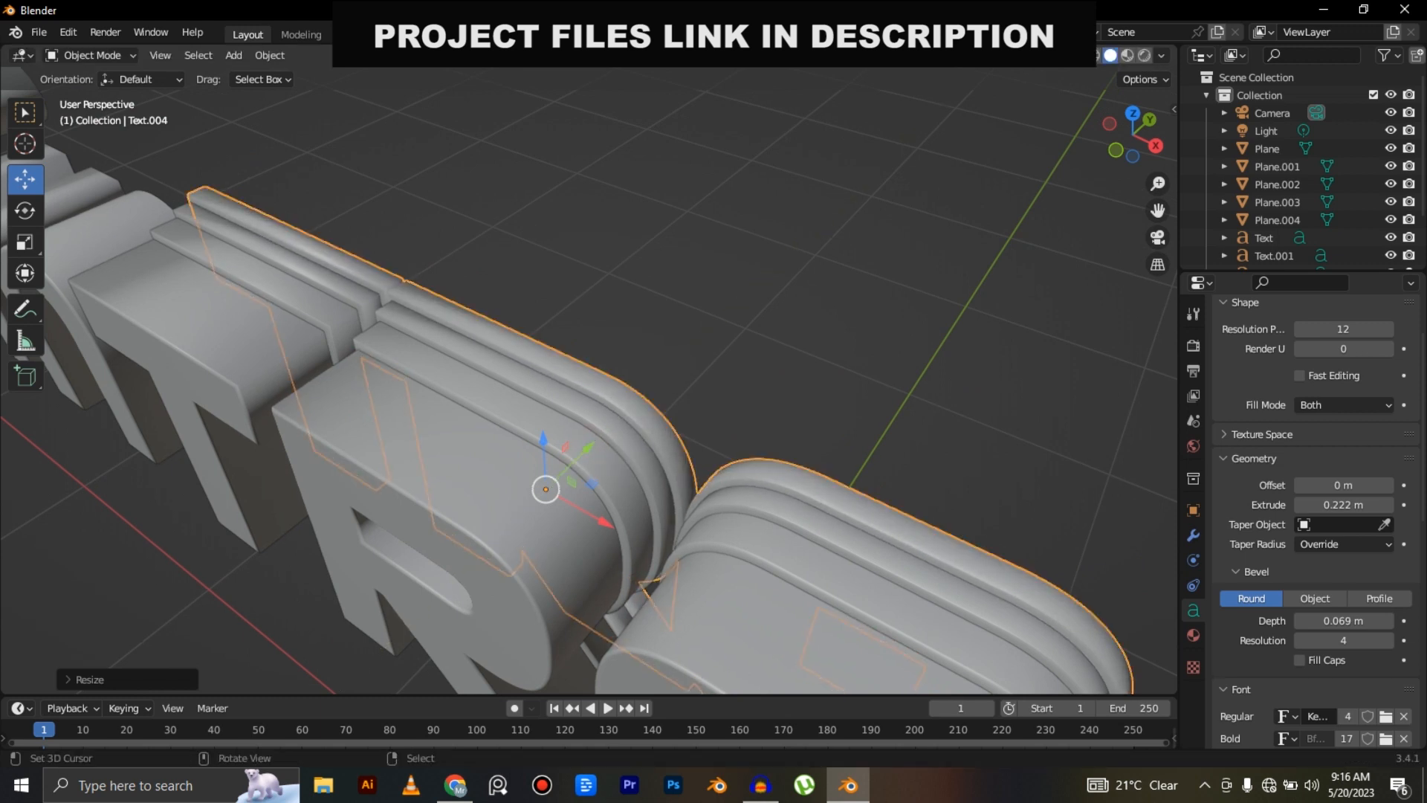
Duplicate the 0.069 m bevel TRO layer, shift the copy back along Y and increase its bevel depth.
key(shift+d)
right_click(630, 404)
drag(585, 446, 597, 435)
drag(1344, 621, 1360, 621)
Add one more TRO layer by duplicating the rearmost one, shifting it back along Y and setting its bevel depth to 0.118 m.
key(shift+d)
right_click(672, 431)
drag(597, 437, 609, 426)
drag(1344, 621, 1362, 620)
Duplicate the "in" text in place and scale the copy down along Y into a thin layer.
shift+middle_drag(774, 476, 698, 351)
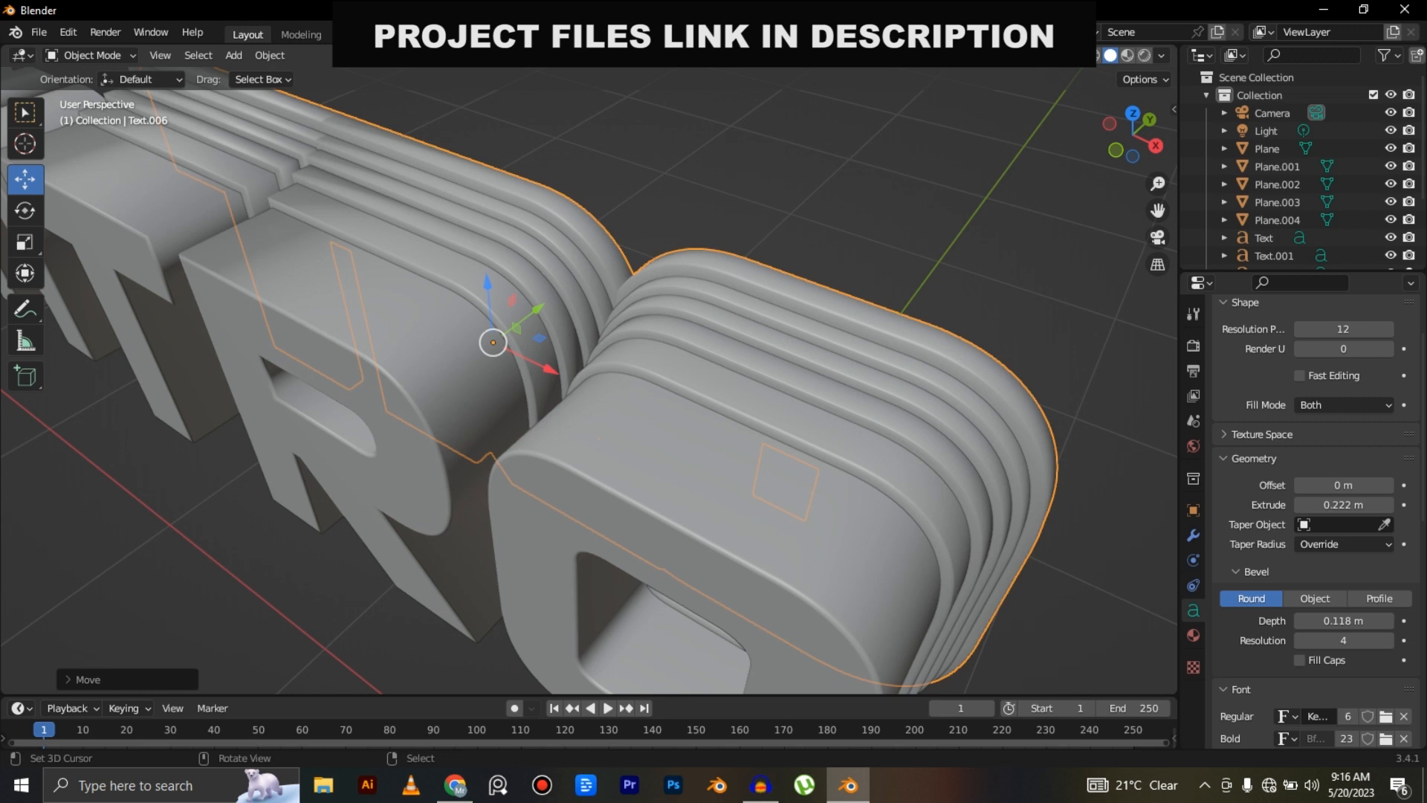
click(747, 498)
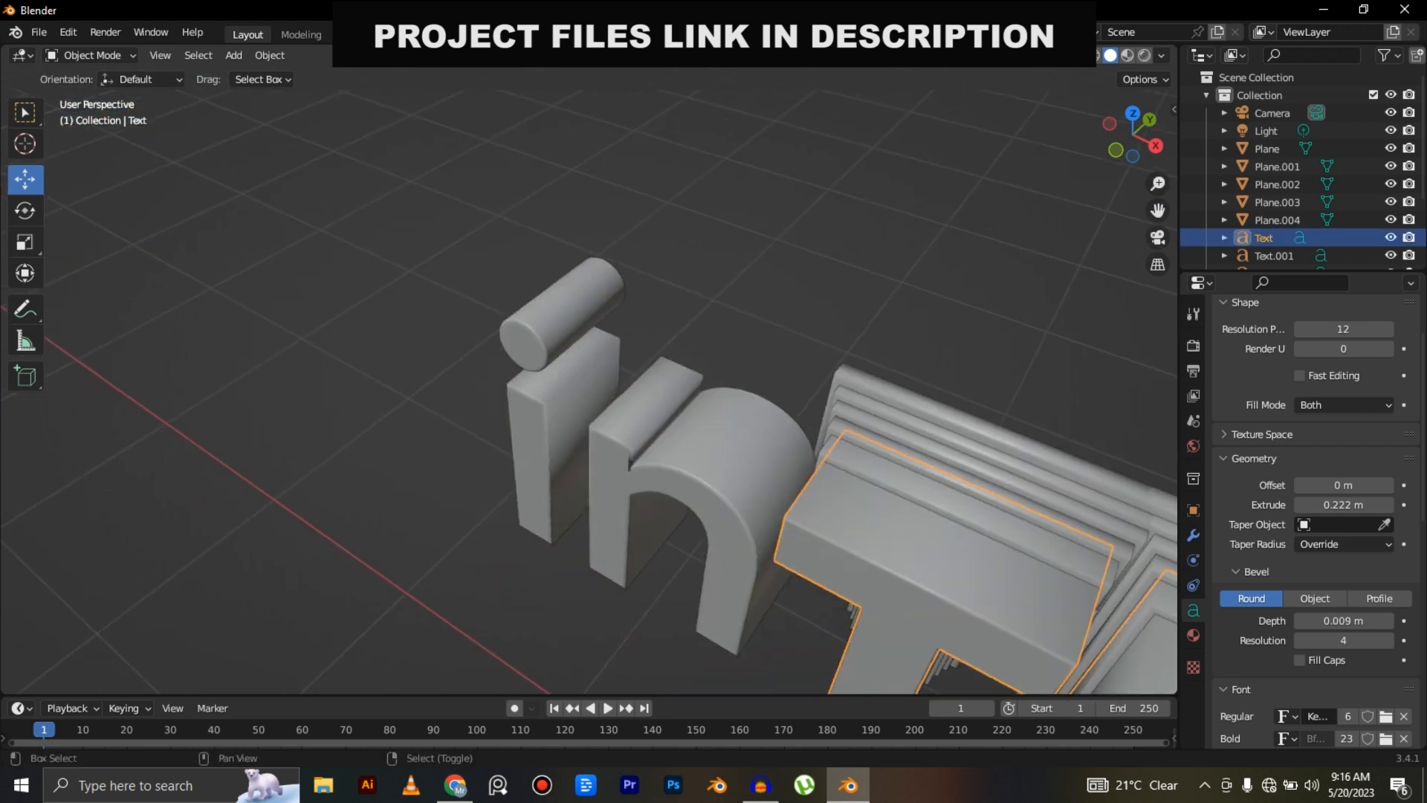
click(675, 432)
key(KP_7)
scroll(594, 381, down, 2)
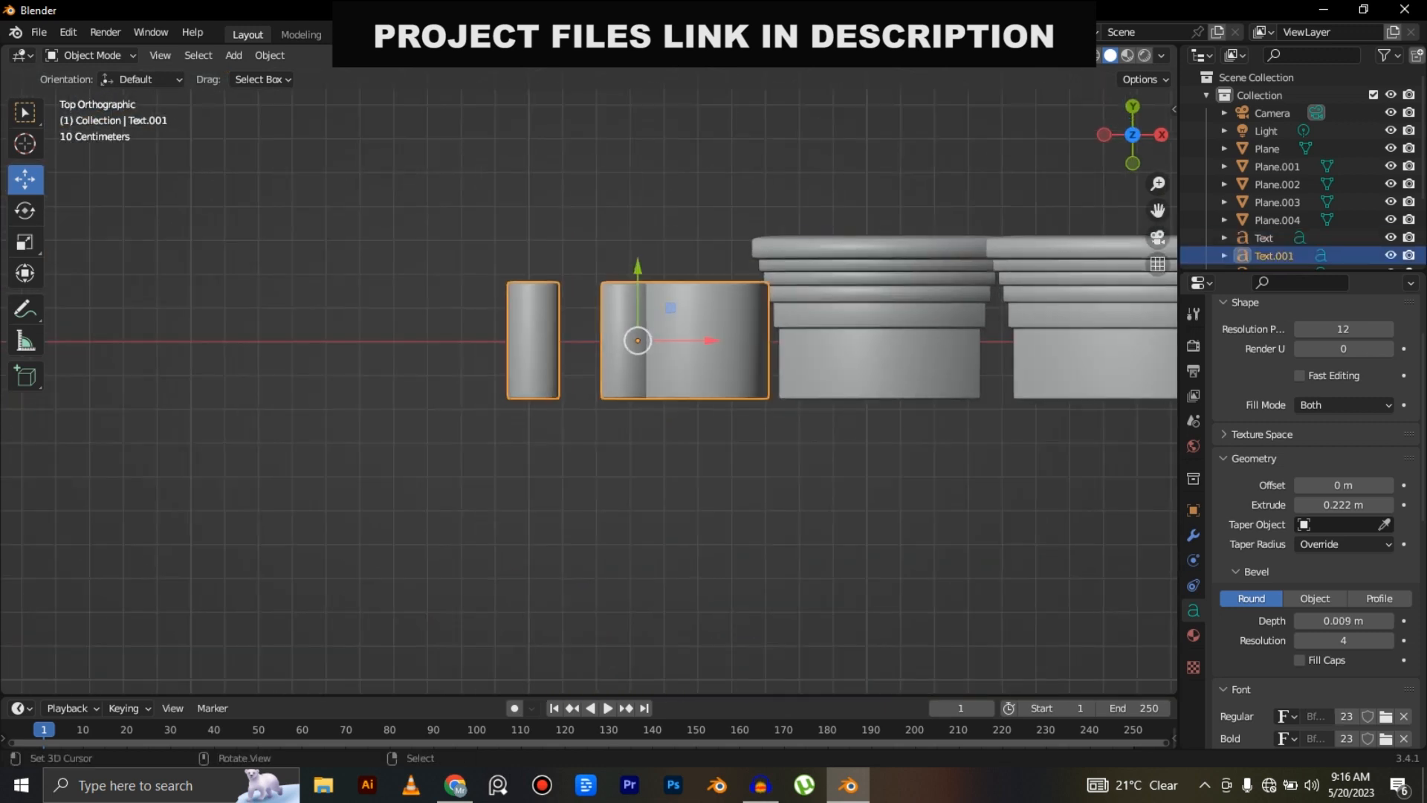
shift+middle_drag(630, 347, 620, 420)
scroll(621, 420, up, 2)
key(shift+d)
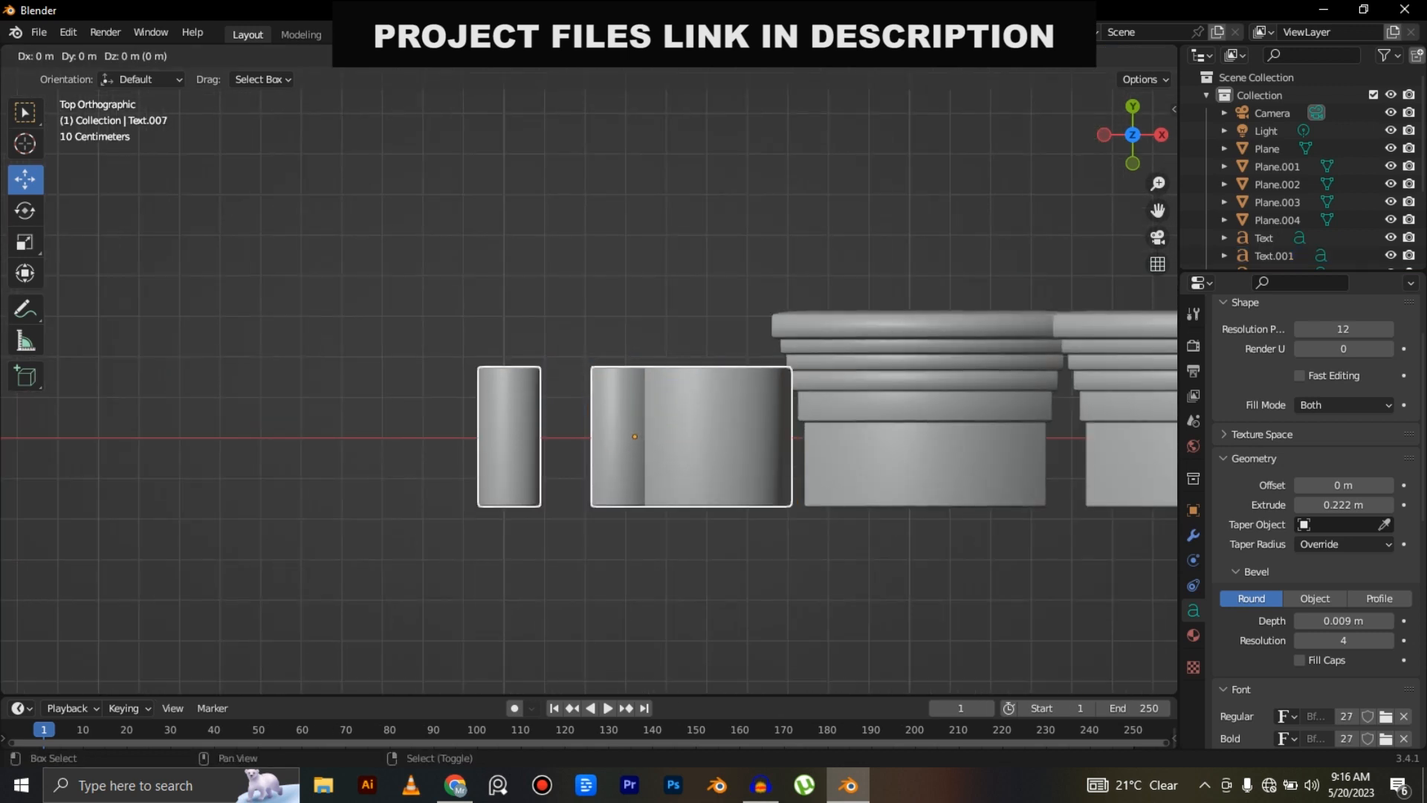
right_click(628, 435)
drag(638, 363, 638, 413)
key(s)
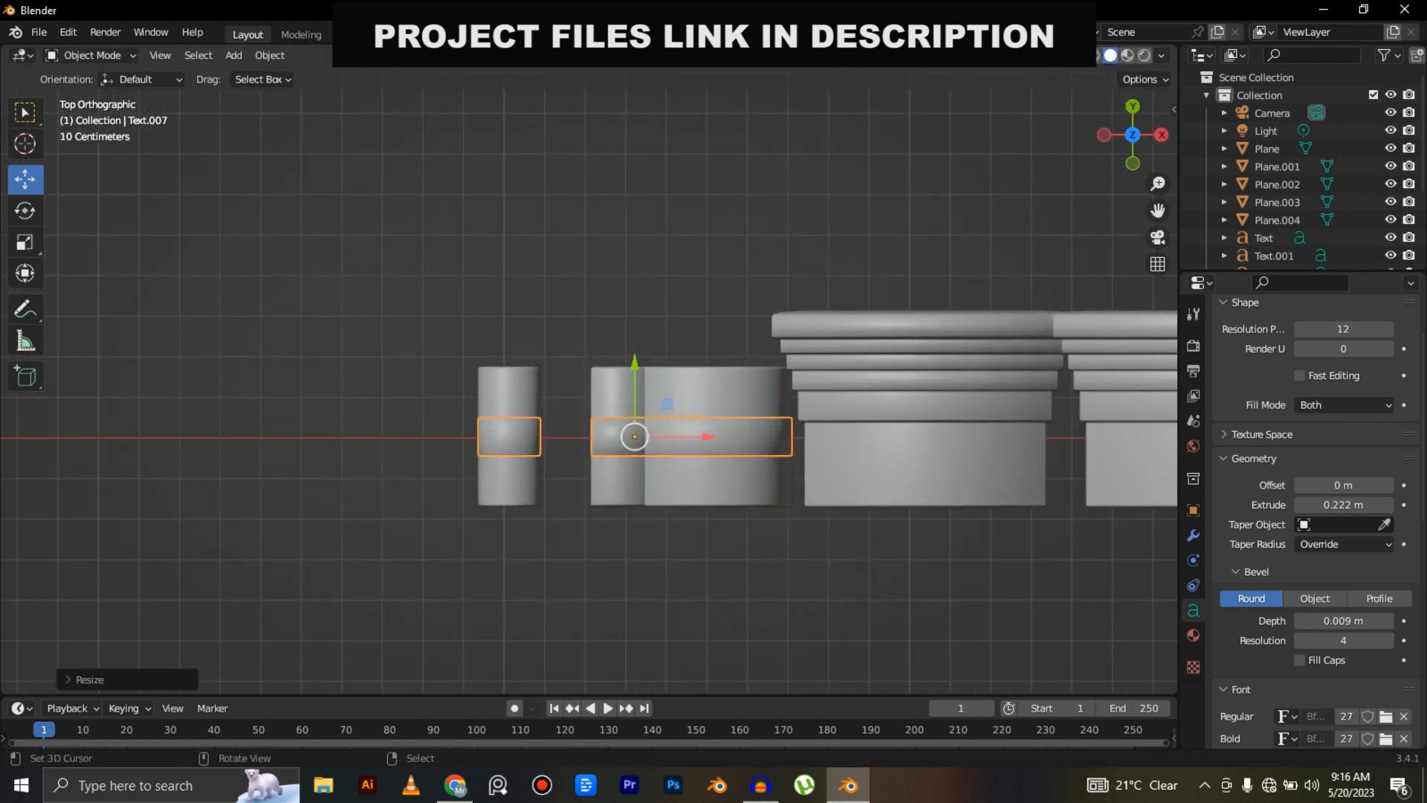
Adjust the thin "in" layer's position along Y and increase its bevel depth so it protrudes around the letters.
drag(636, 363, 635, 377)
middle_drag(635, 377, 581, 130)
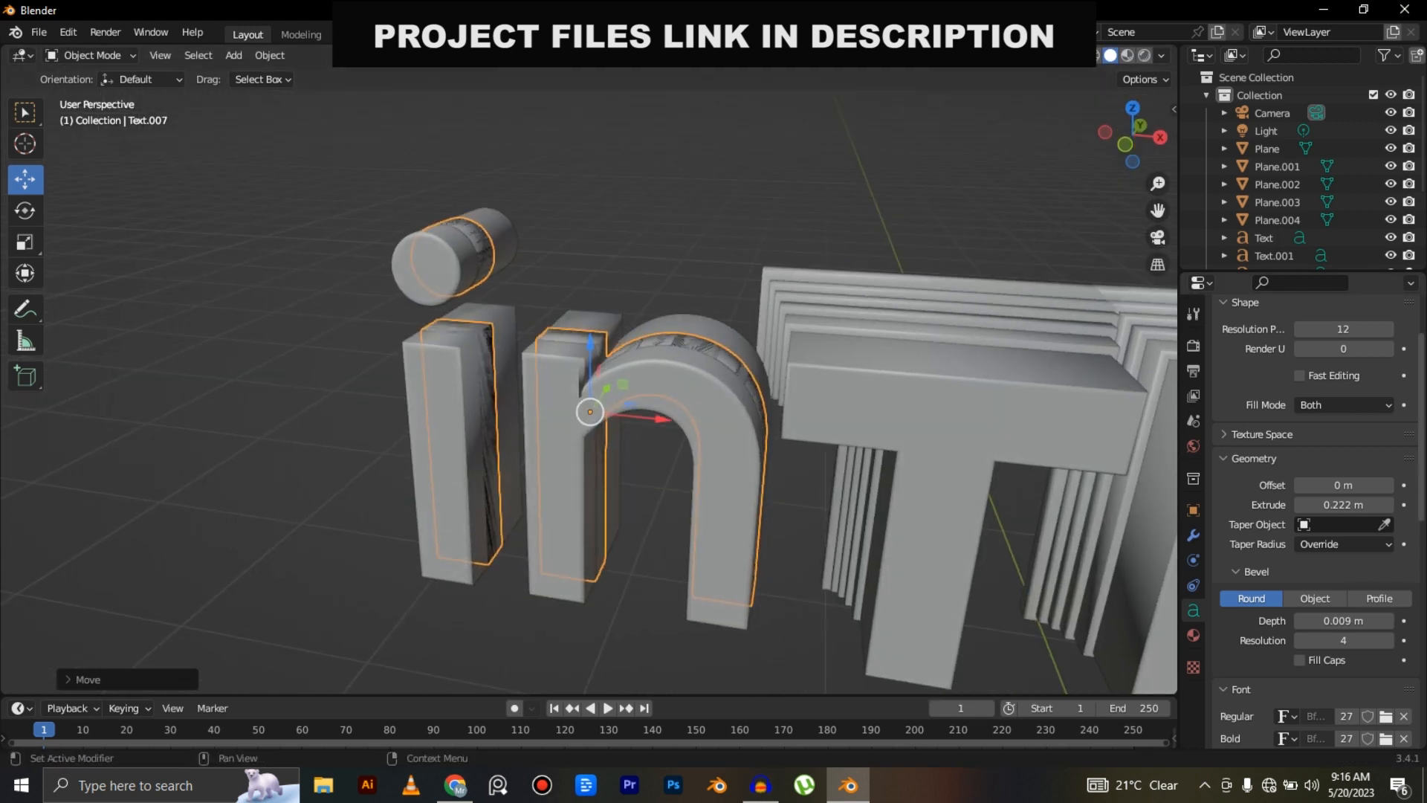
drag(1344, 621, 1353, 621)
Duplicate the thin "in" layer, move the copy back along Y and set its bevel depth to 0.033 m.
middle_drag(587, 305, 533, 417)
key(shift+d)
click(532, 417)
drag(602, 400, 619, 377)
drag(1344, 621, 1354, 620)
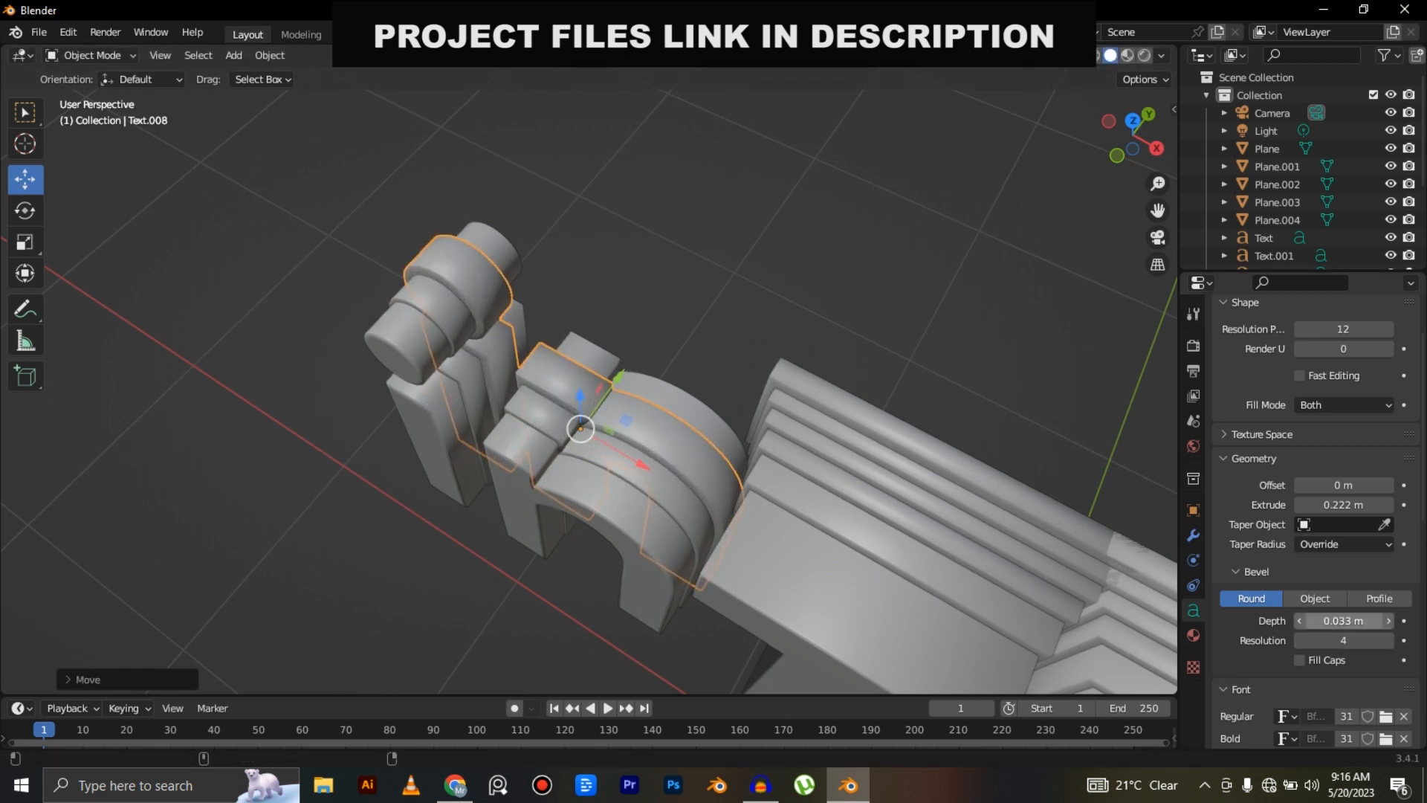
Duplicate the rearmost "in" layer, shift the copy back along Y and set its bevel depth to 0.055 m.
key(shift+d)
click(618, 378)
drag(618, 378, 633, 358)
drag(1344, 621, 1361, 620)
Create the last "in" layer by duplicating the rearmost one back along Y and setting its bevel depth to 0.078 m.
key(shift+d)
key(y)
key(Return)
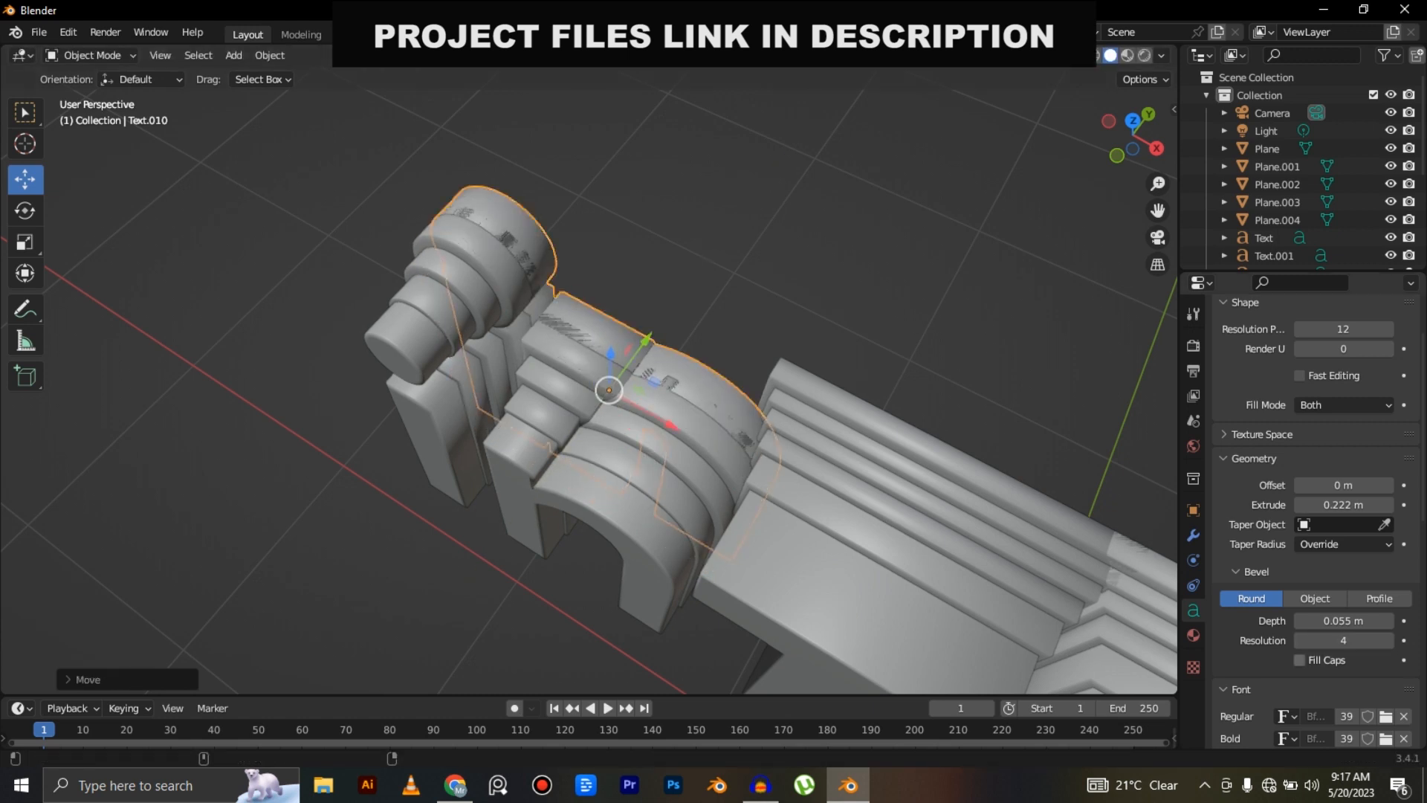
drag(1368, 621, 1382, 622)
key(KP_1)
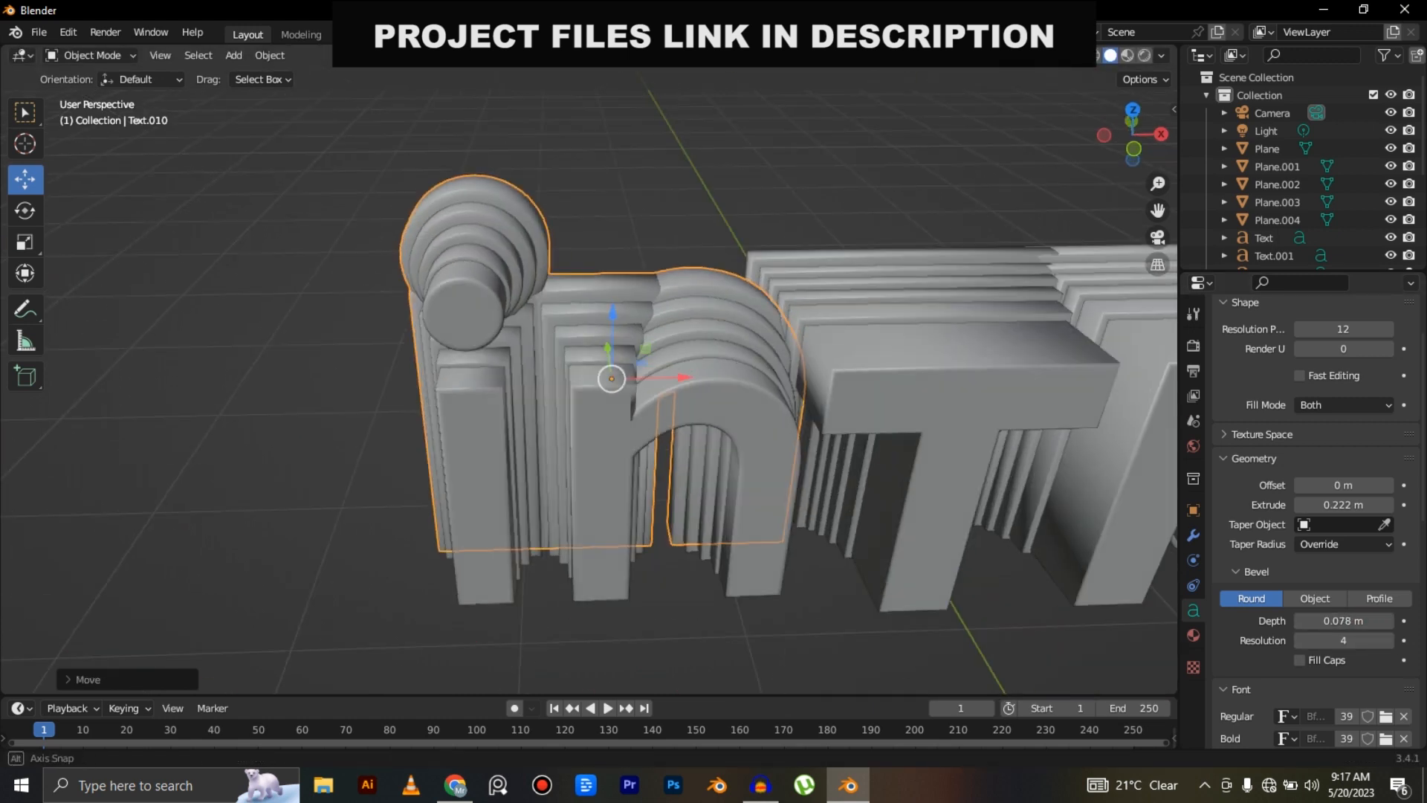
middle_drag(595, 387, 669, 402)
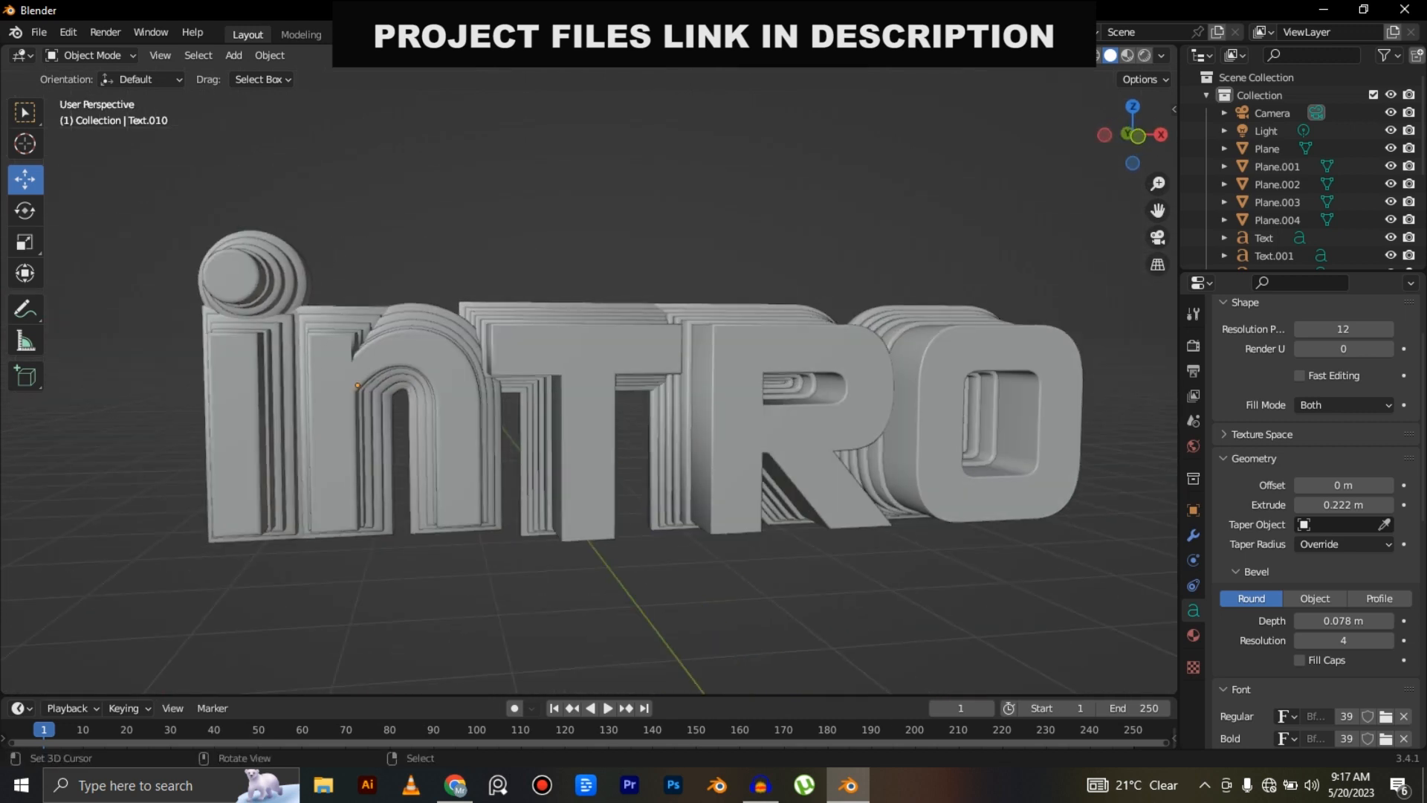
key(KP_1)
key(KP_7)
scroll(587, 394, down, 3)
key(shift+a)
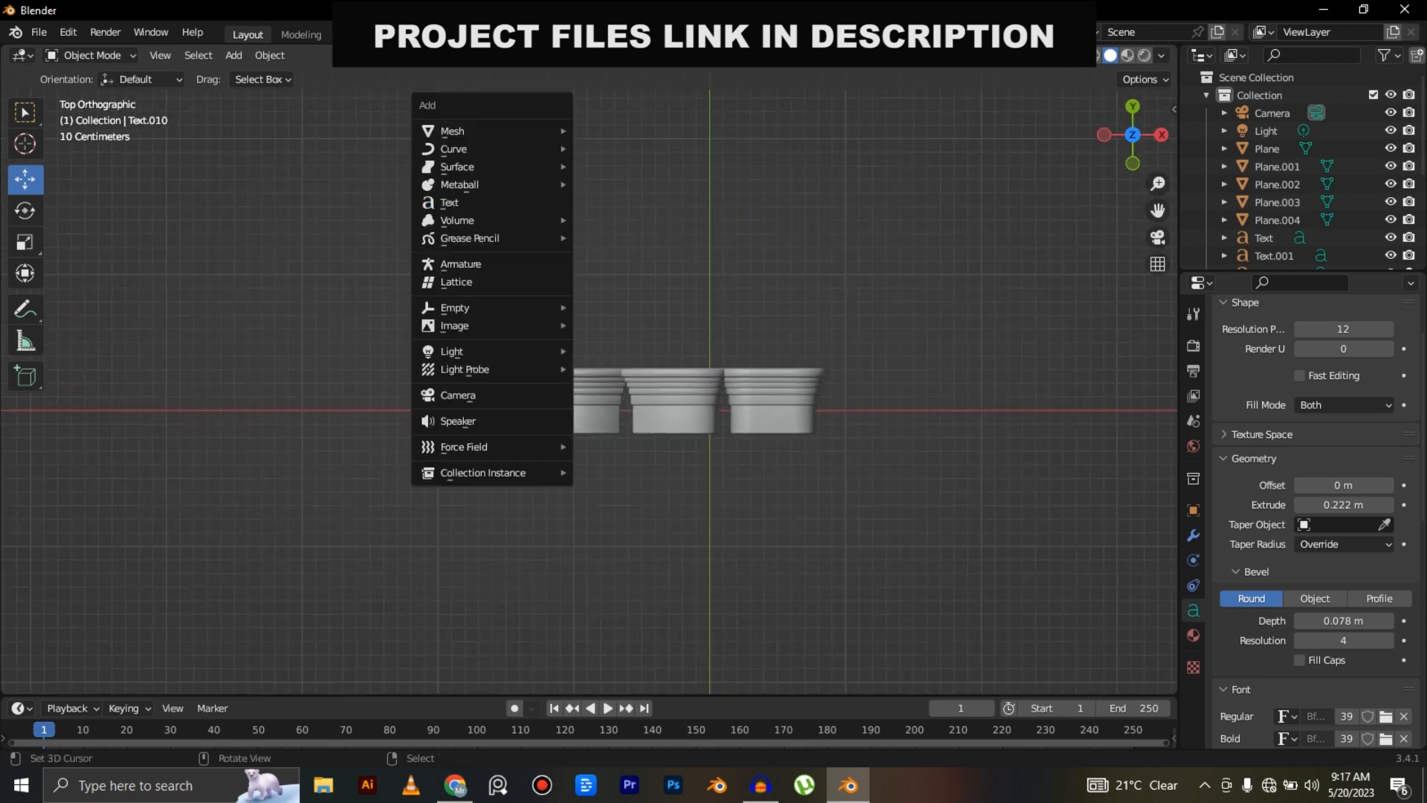
click(614, 131)
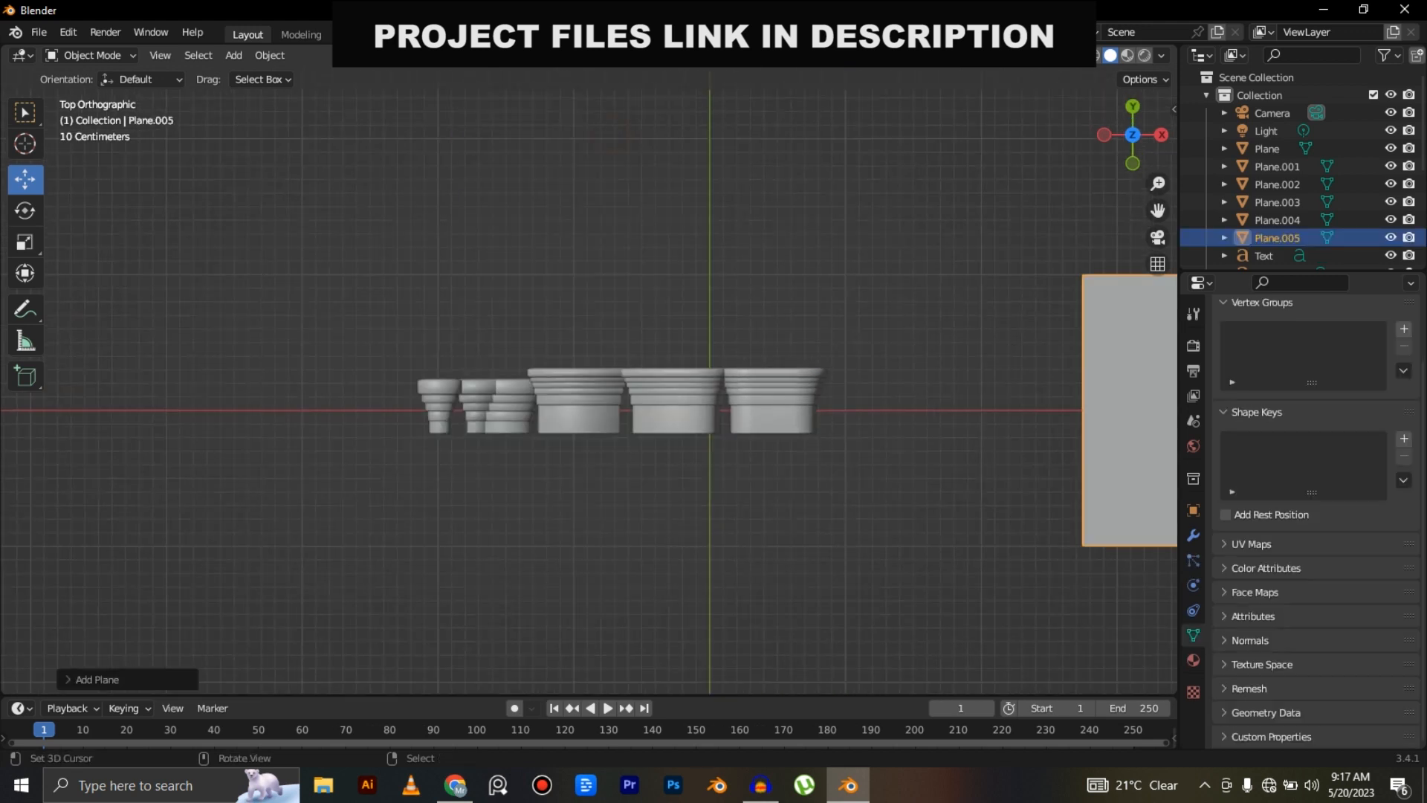
scroll(589, 382, down, 2)
drag(1026, 402, 674, 397)
mouse_move(674, 398)
shift+middle_down()
mouse_move(710, 398)
mouse_move(670, 391)
shift+middle_up()
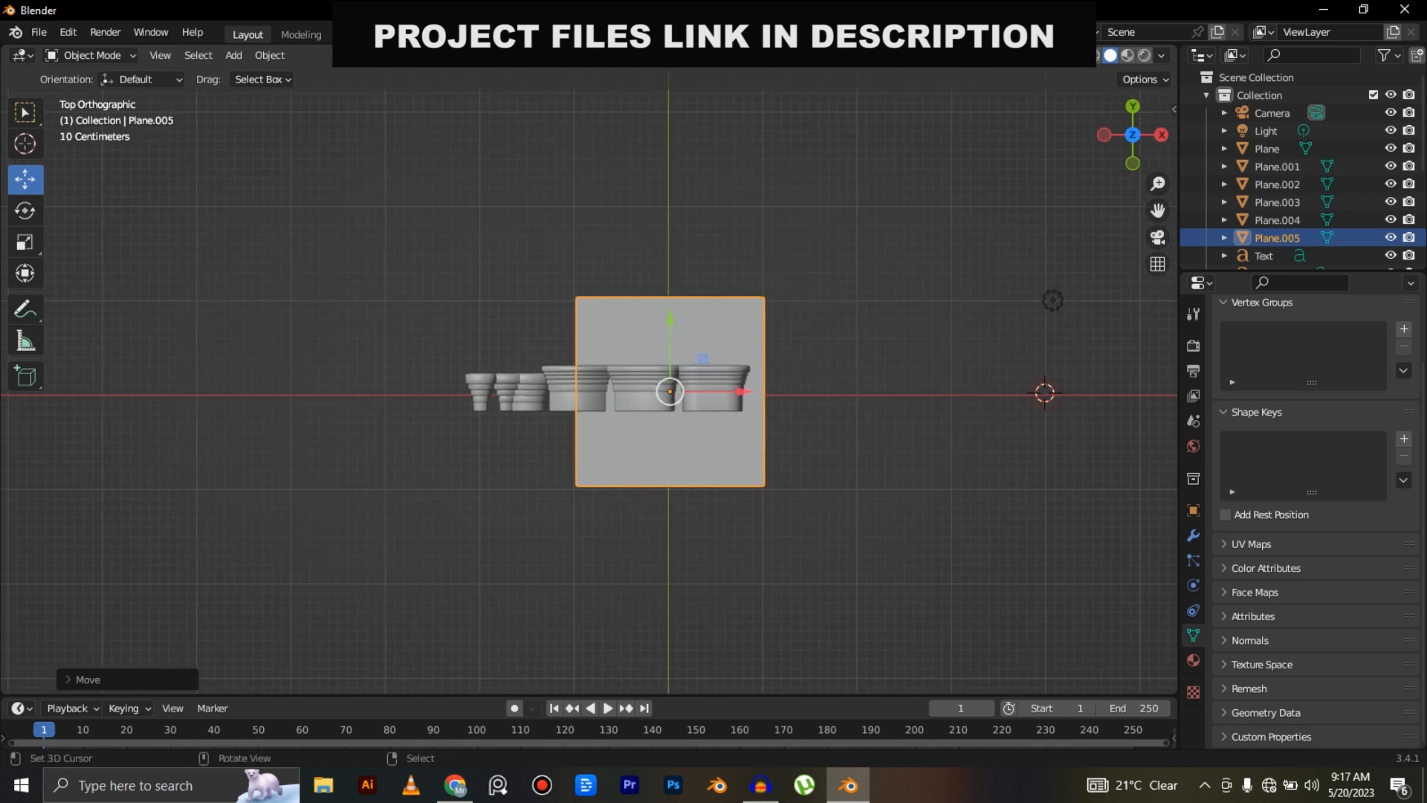
shift+right_click(373, 360)
mouse_move(670, 391)
shift+middle_down()
mouse_move(801, 399)
mouse_move(672, 371)
shift+middle_up()
key(x)
click(778, 408)
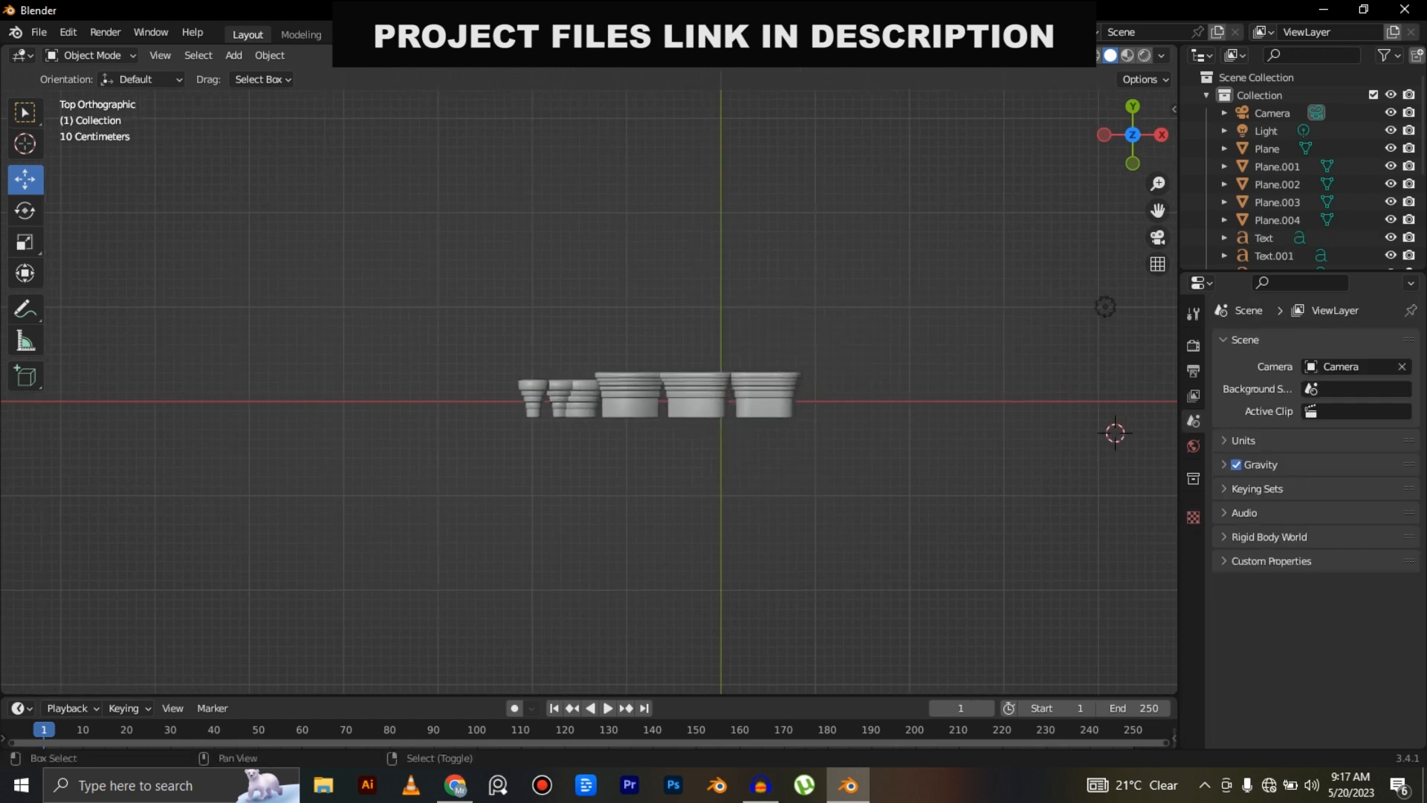
key(shift+a)
mouse_move(550, 255)
click(661, 254)
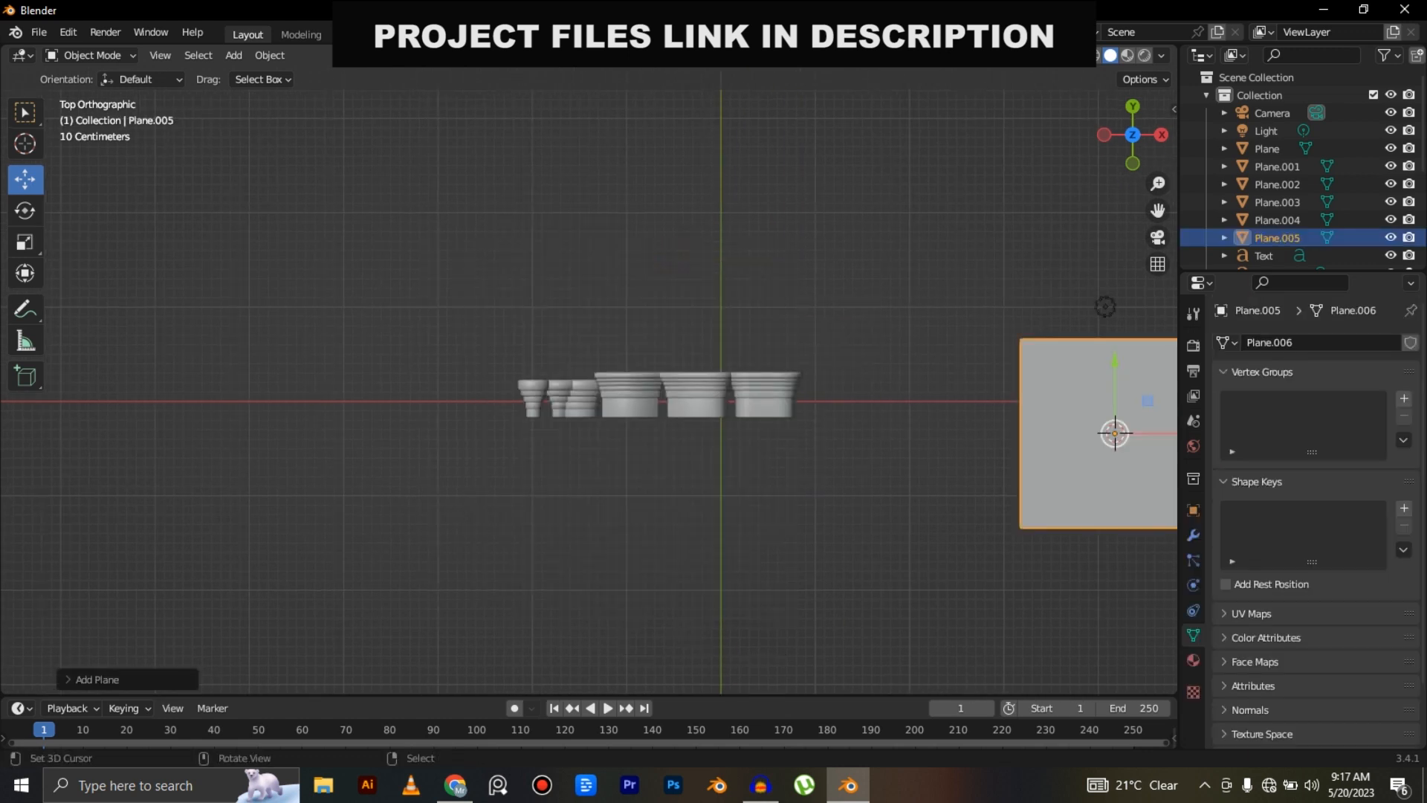
shift+middle_drag(743, 417, 656, 408)
scroll(104, 375, down, 1)
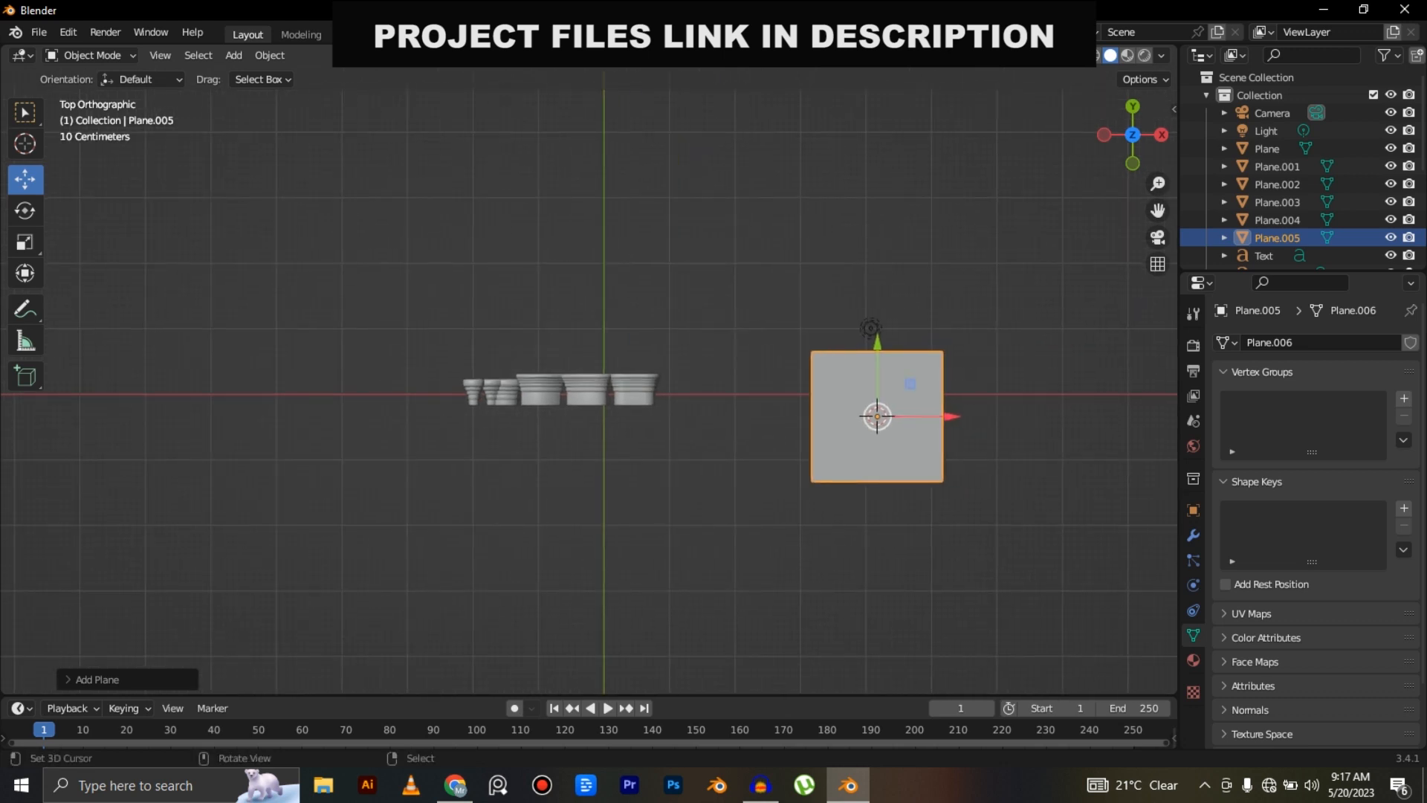
key(x)
click(735, 457)
shift+middle_drag(732, 455, 835, 452)
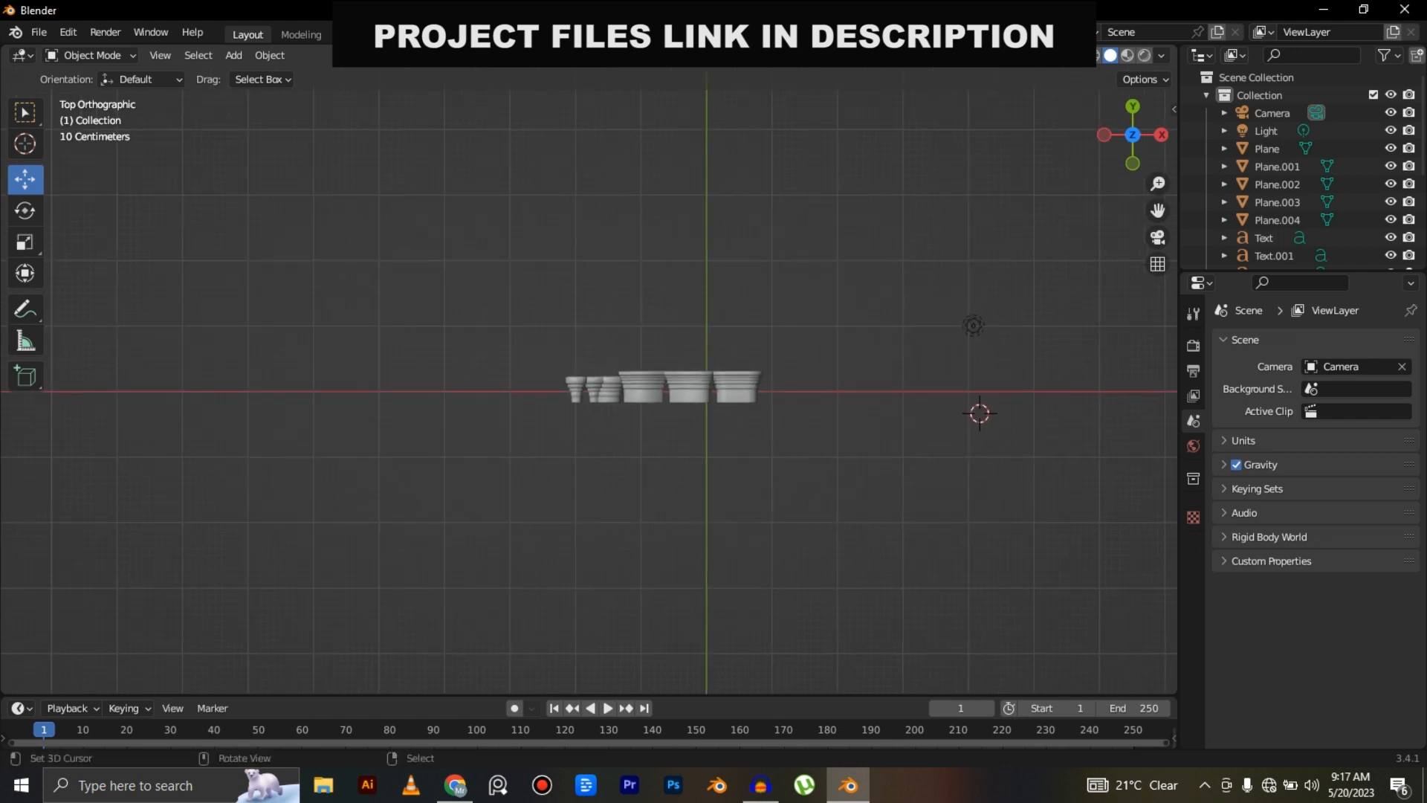
Reset the 3D cursor to the world origin.
key(shift+c)
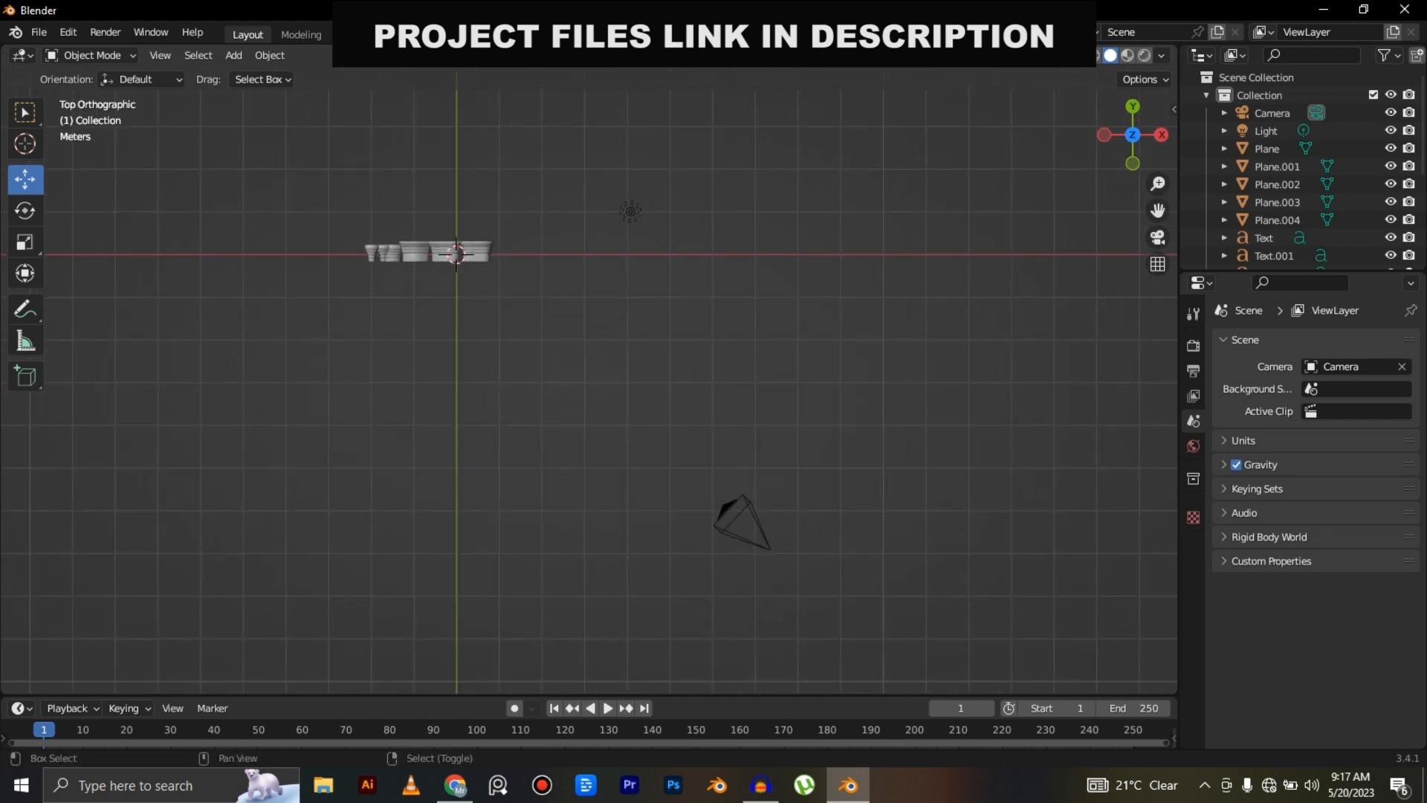
key(KP_1)
shift+middle_drag(744, 524, 734, 418)
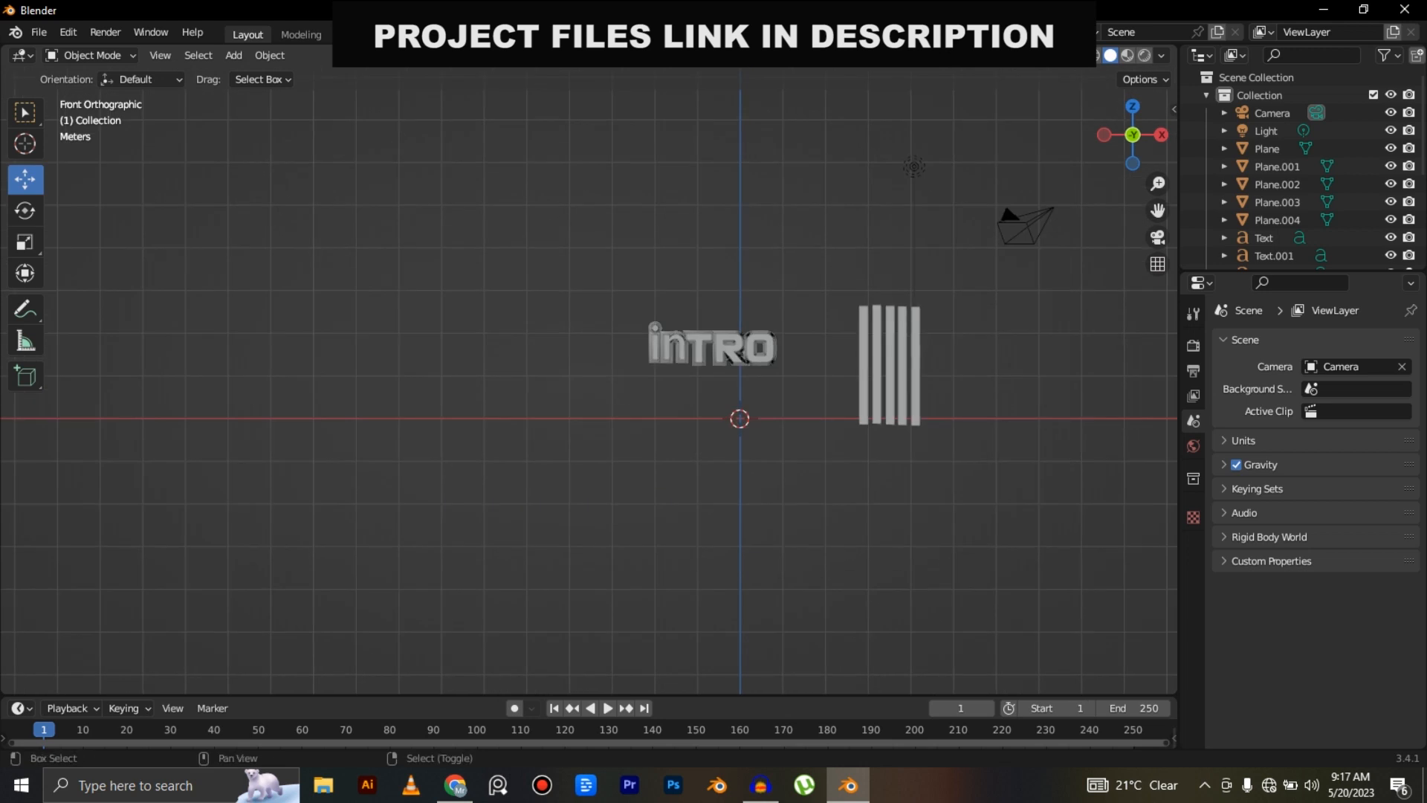
shift+middle_drag(736, 355, 837, 316)
key(KP_7)
shift+middle_drag(806, 164, 634, 304)
Add a plane at the world origin and scale it up until it extends well beyond the title.
key(shift+a)
click(708, 303)
key(s)
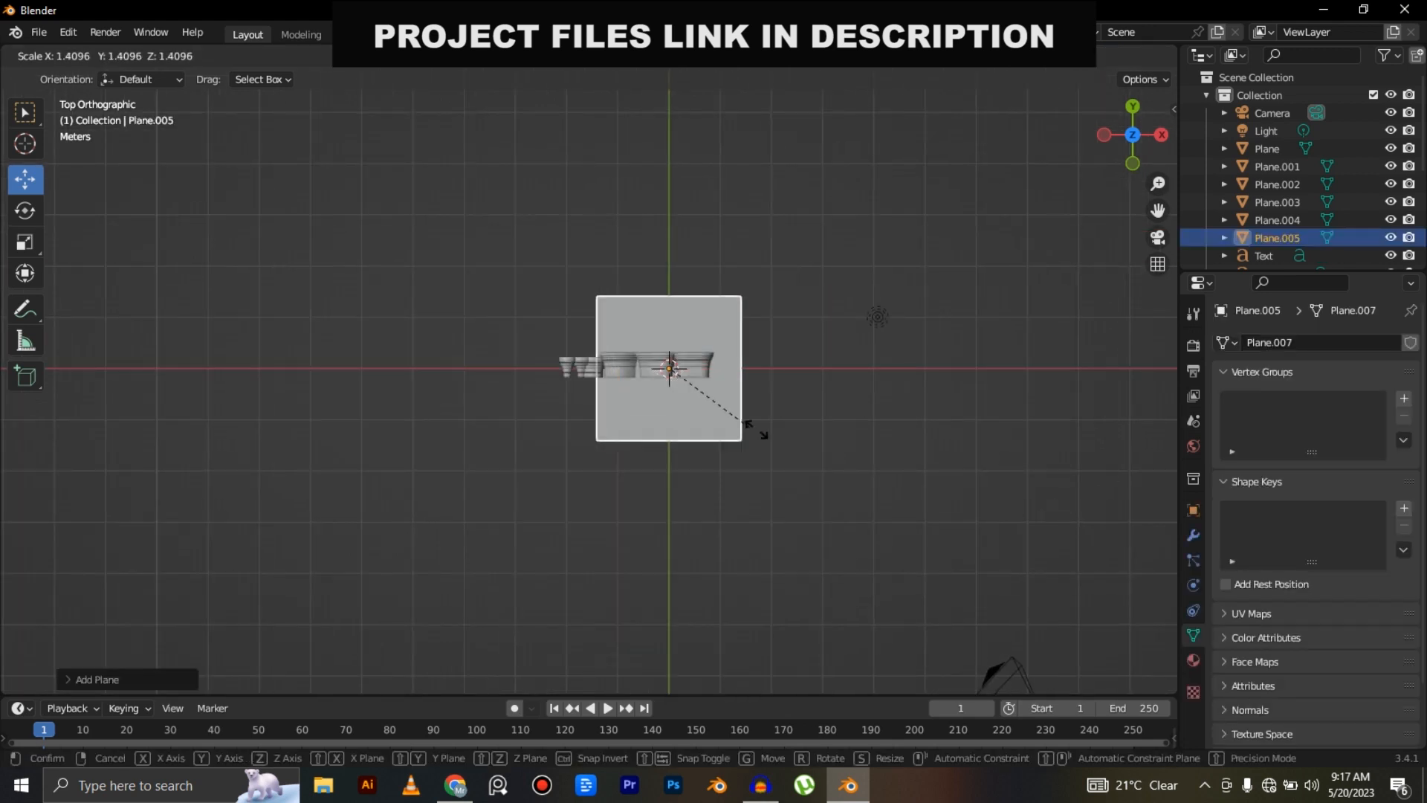
key(Return)
key(KP_1)
scroll(590, 383, up, 2)
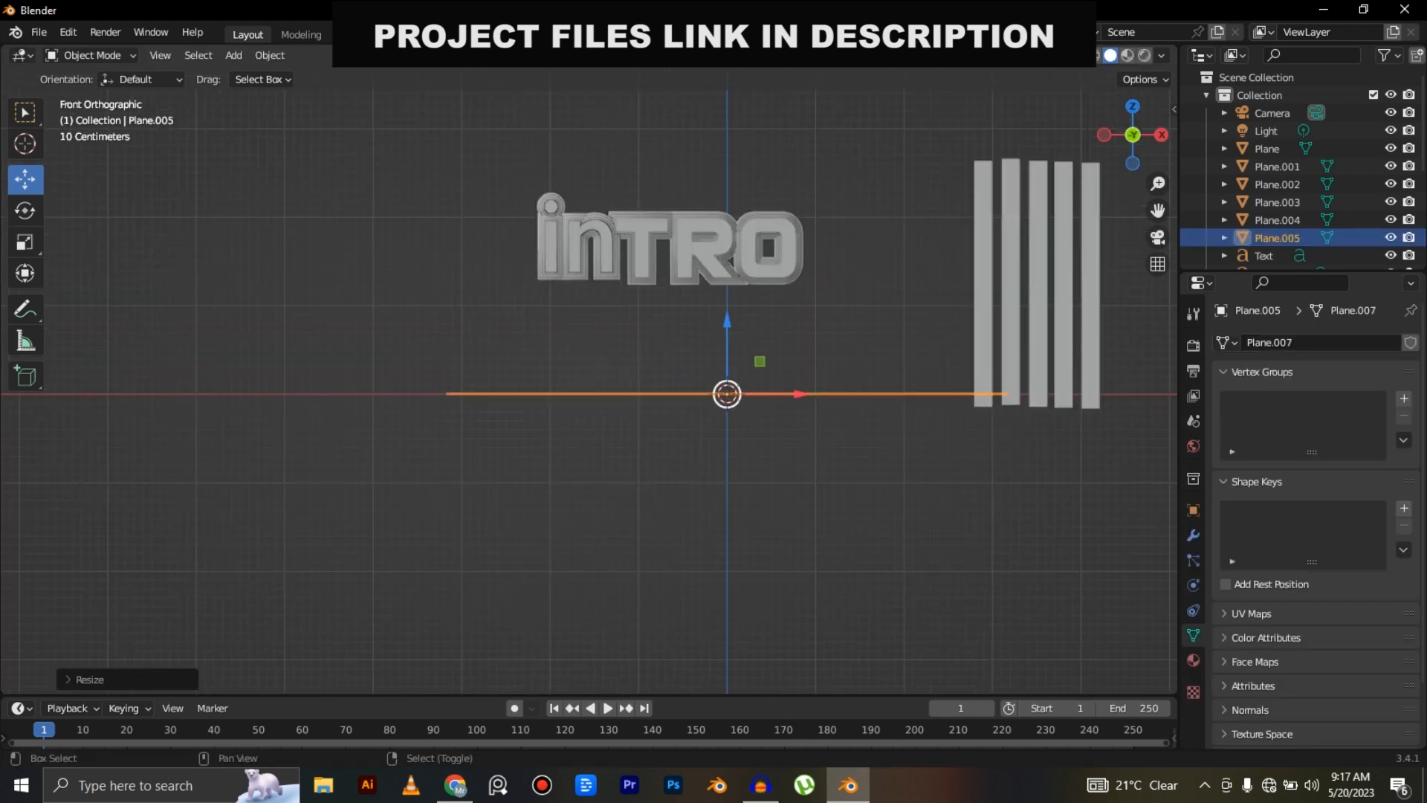
Move the plane along X so it is roughly centred beneath the inTRO title.
shift+middle_drag(590, 382, 619, 447)
key(g)
key(Return)
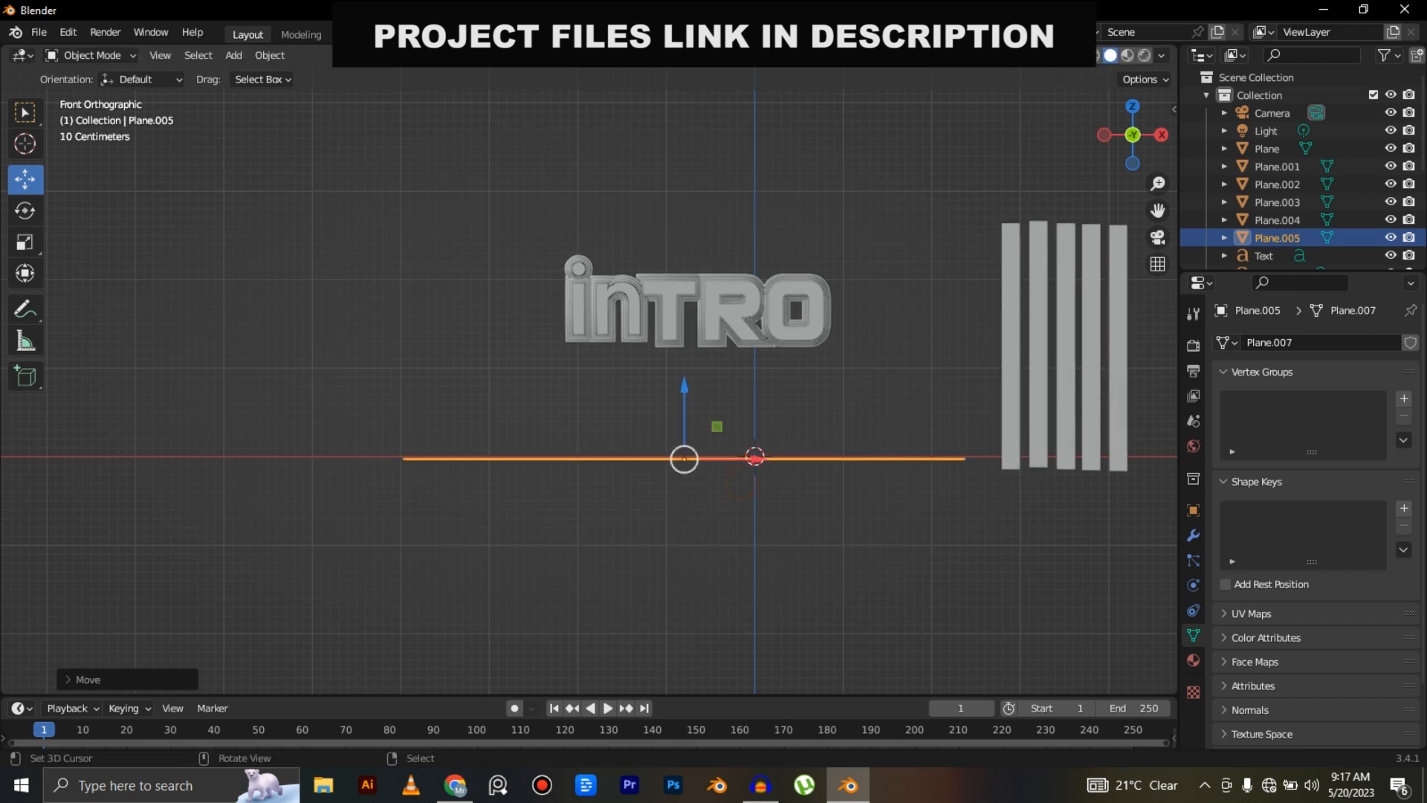
Select all inTRO text layers in wireframe shading and move them about 1.3 m down and 0.24 m along X onto the plane.
click(740, 305)
mouse_move(484, 216)
mouse_down()
mouse_move(832, 368)
mouse_move(821, 375)
mouse_up()
key(z)
click(680, 376)
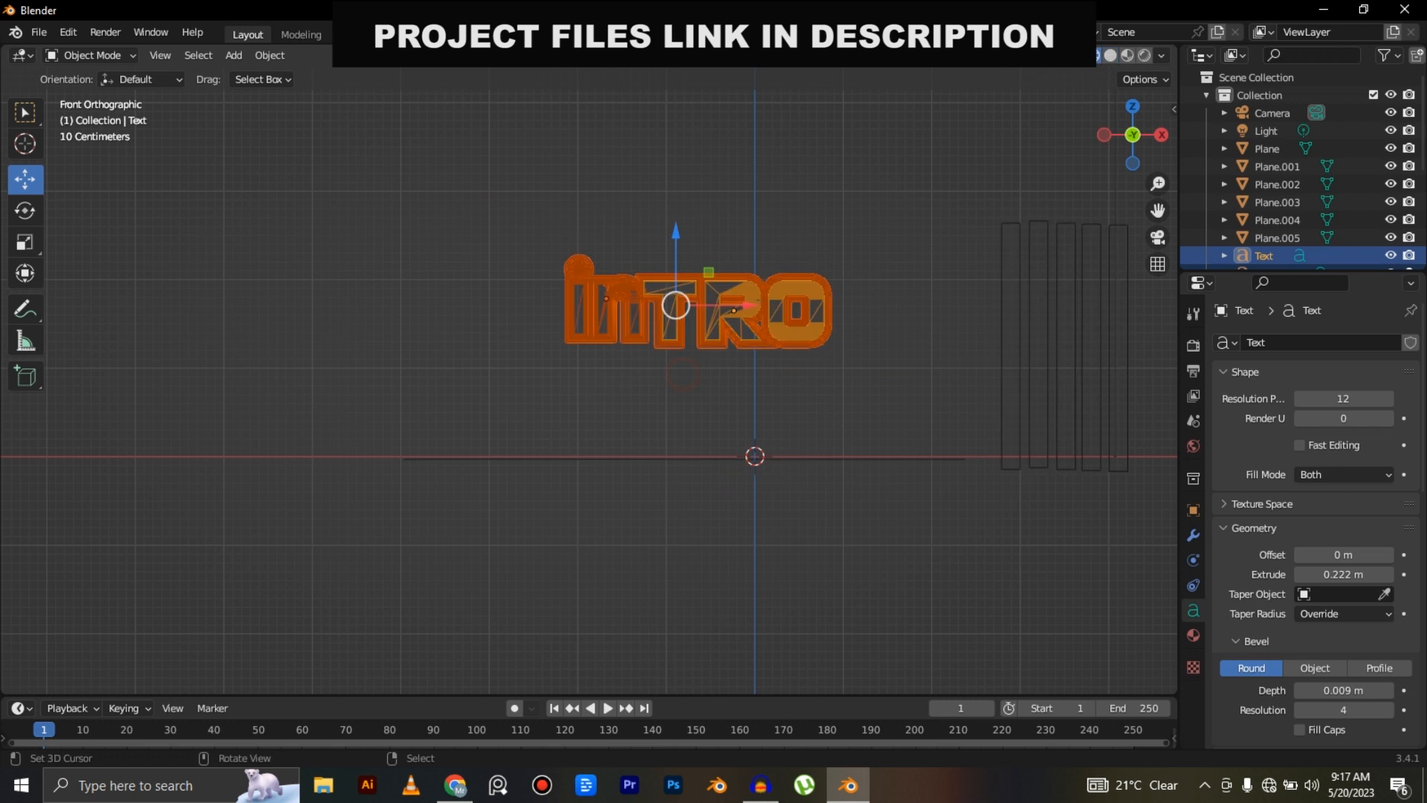
key(g)
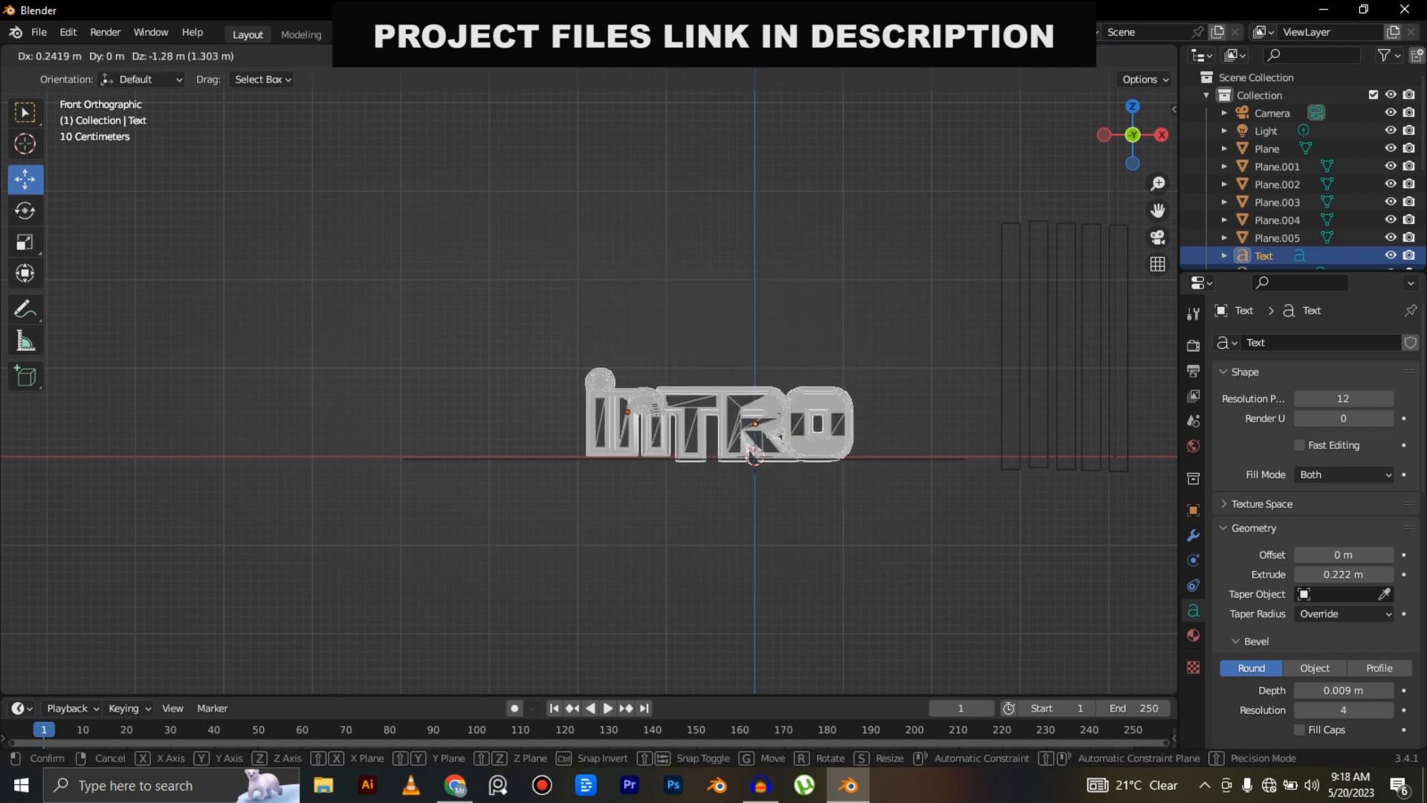
click(751, 439)
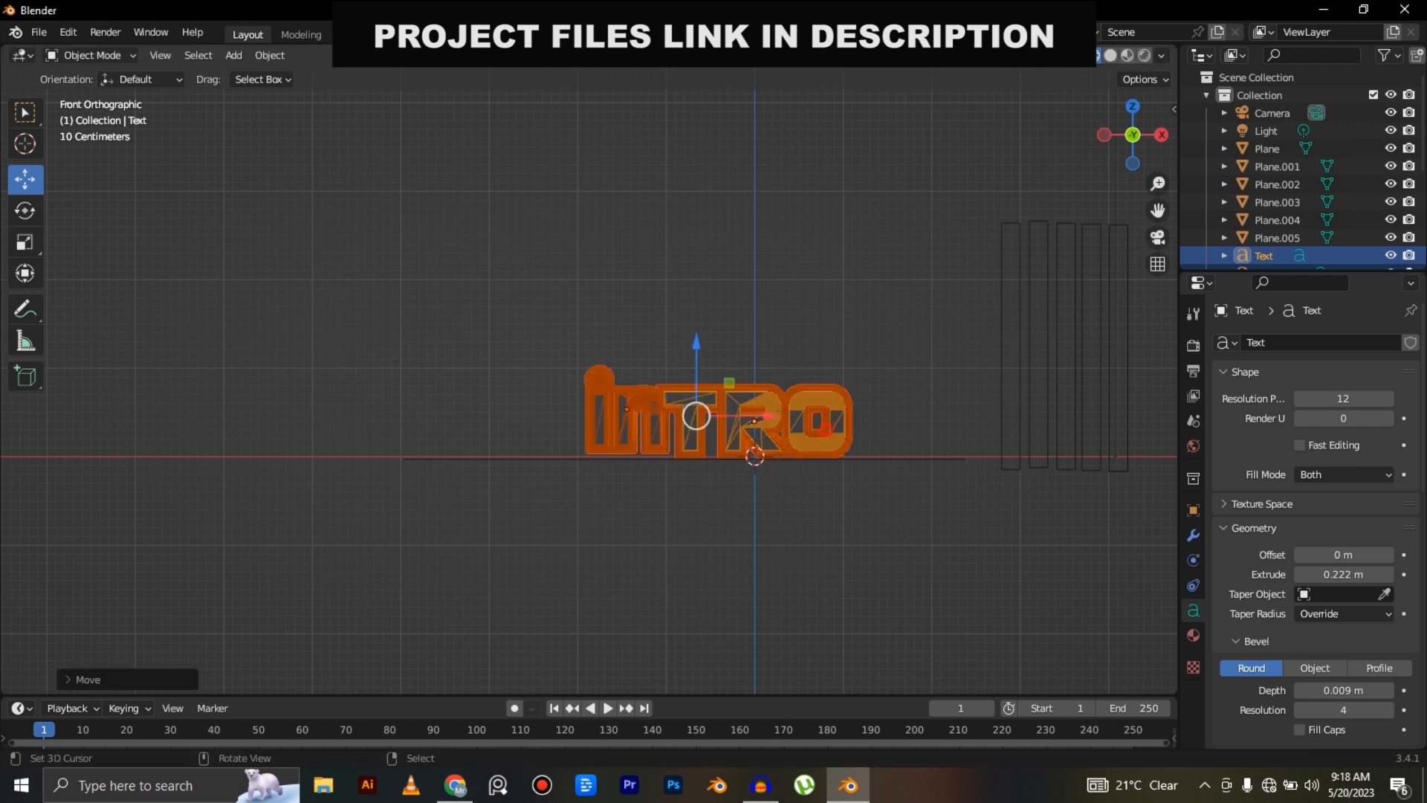
Scale the floor plane up uniformly to a scale of about 5.02.
right_click(960, 459)
key(s)
click(1148, 480)
middle_drag(1149, 480, 1149, 488)
key(KP_7)
scroll(944, 368, down, 3)
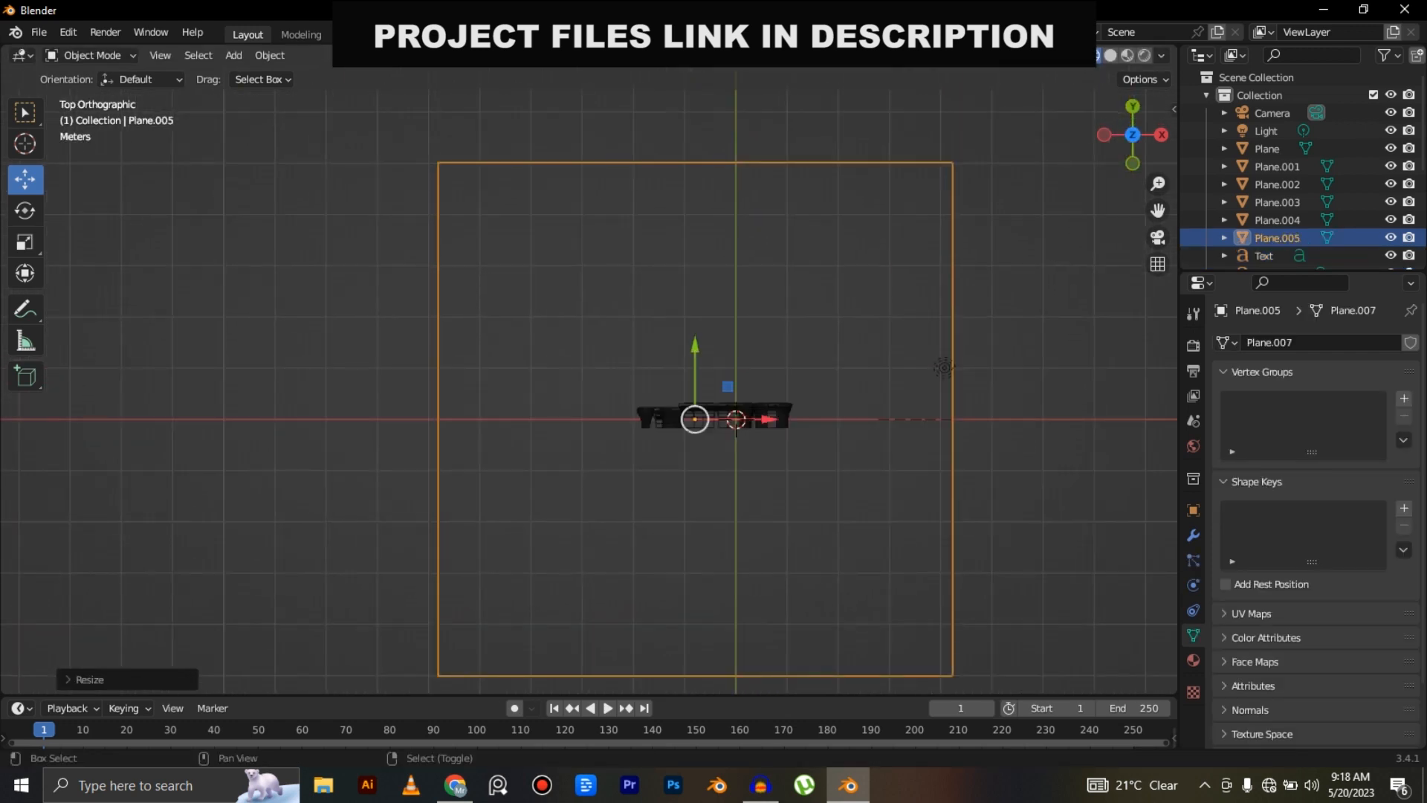
Add a cube at the world origin and narrow it along X into a slab about 0.3 m thick.
key(shift+a)
click(741, 301)
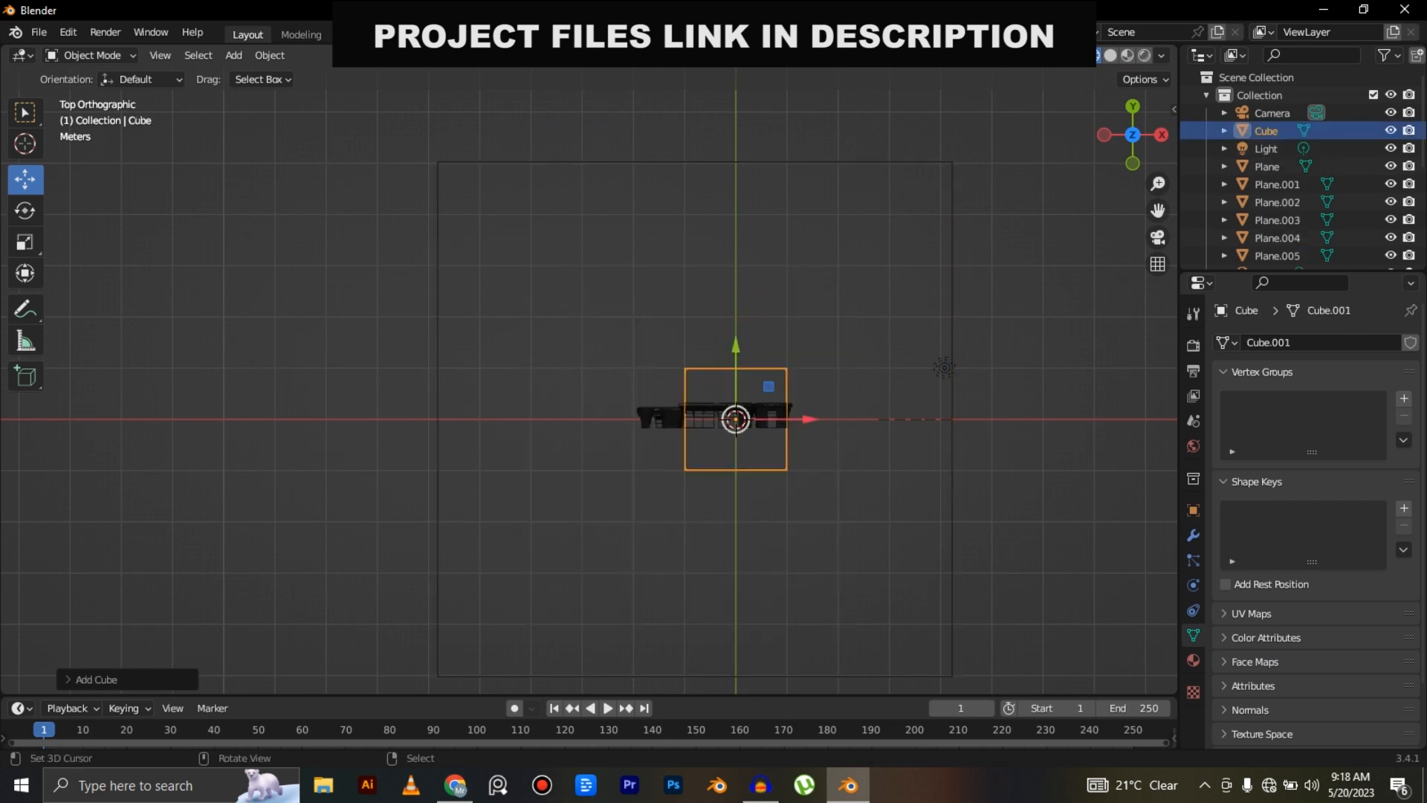
key(s)
key(x)
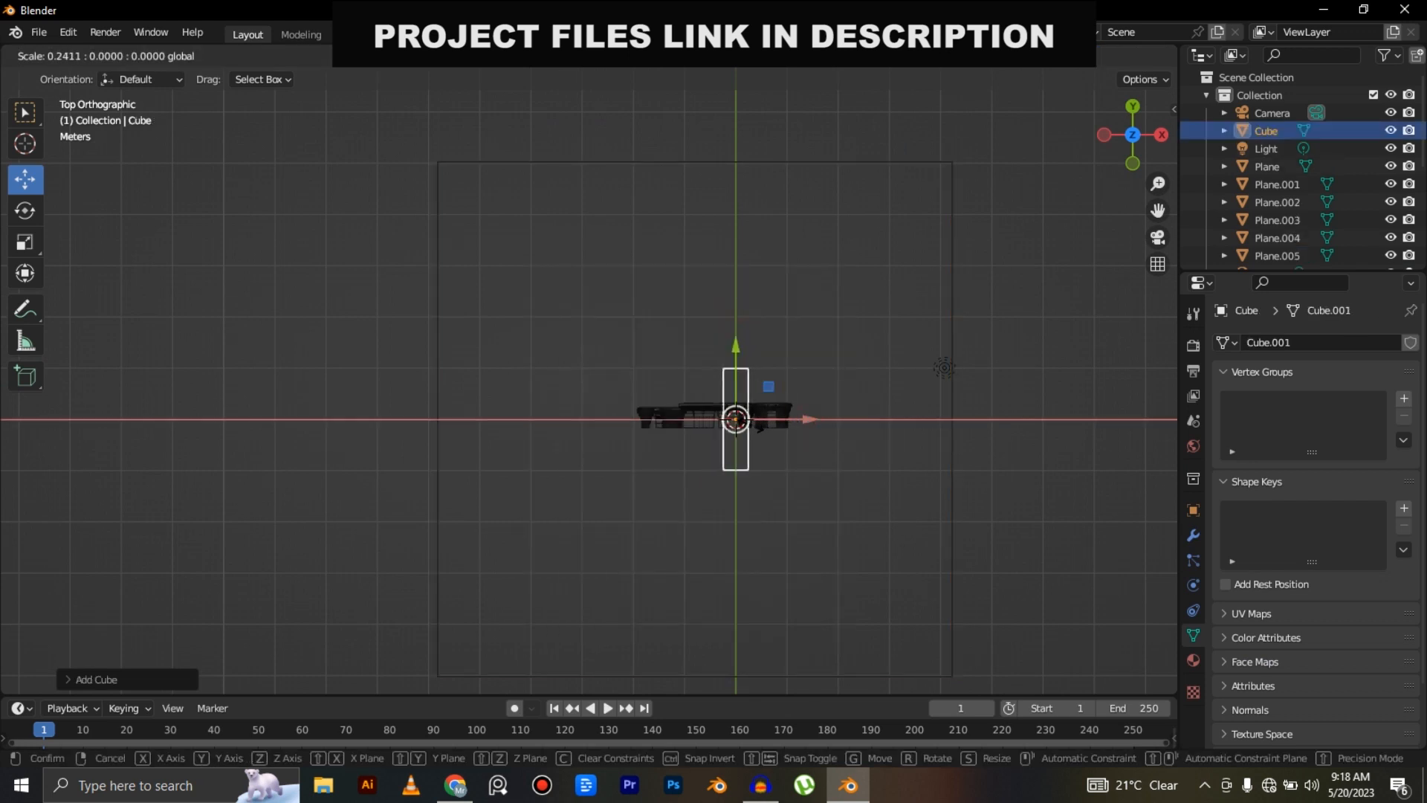
click(944, 367)
key(s)
key(x)
click(801, 418)
Move the slab behind the title, over to the title's first letter and up to a height of about 1.55 m.
drag(736, 346, 736, 241)
drag(806, 311, 707, 311)
key(KP_1)
drag(639, 351, 641, 271)
Stretch the slab along Z into a pillar about 5.6 m tall.
key(s)
key(z)
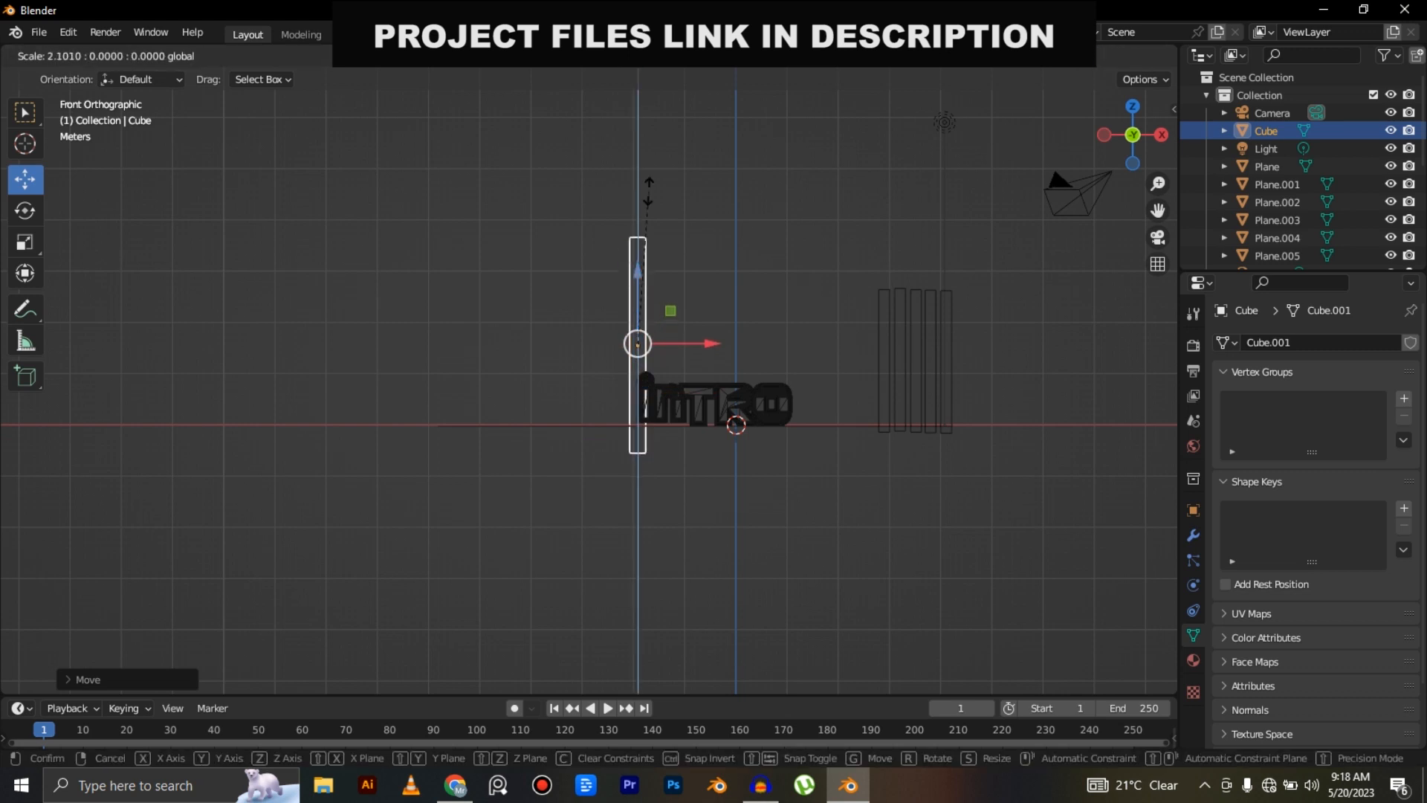
click(648, 182)
key(s)
key(z)
click(640, 250)
Rotate the pillar about -34° around Z in top view.
key(KP_7)
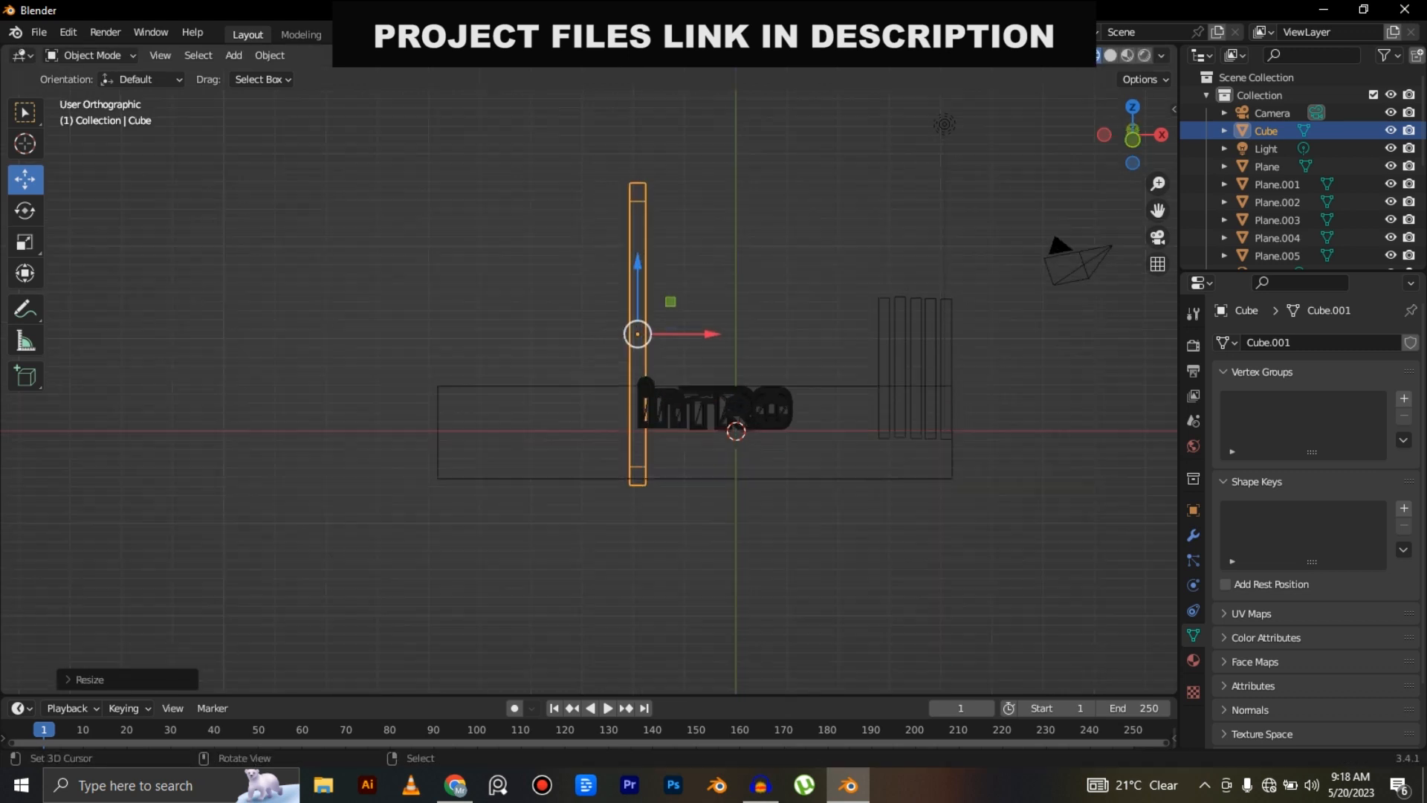
shift+middle_drag(639, 310, 684, 334)
key(r)
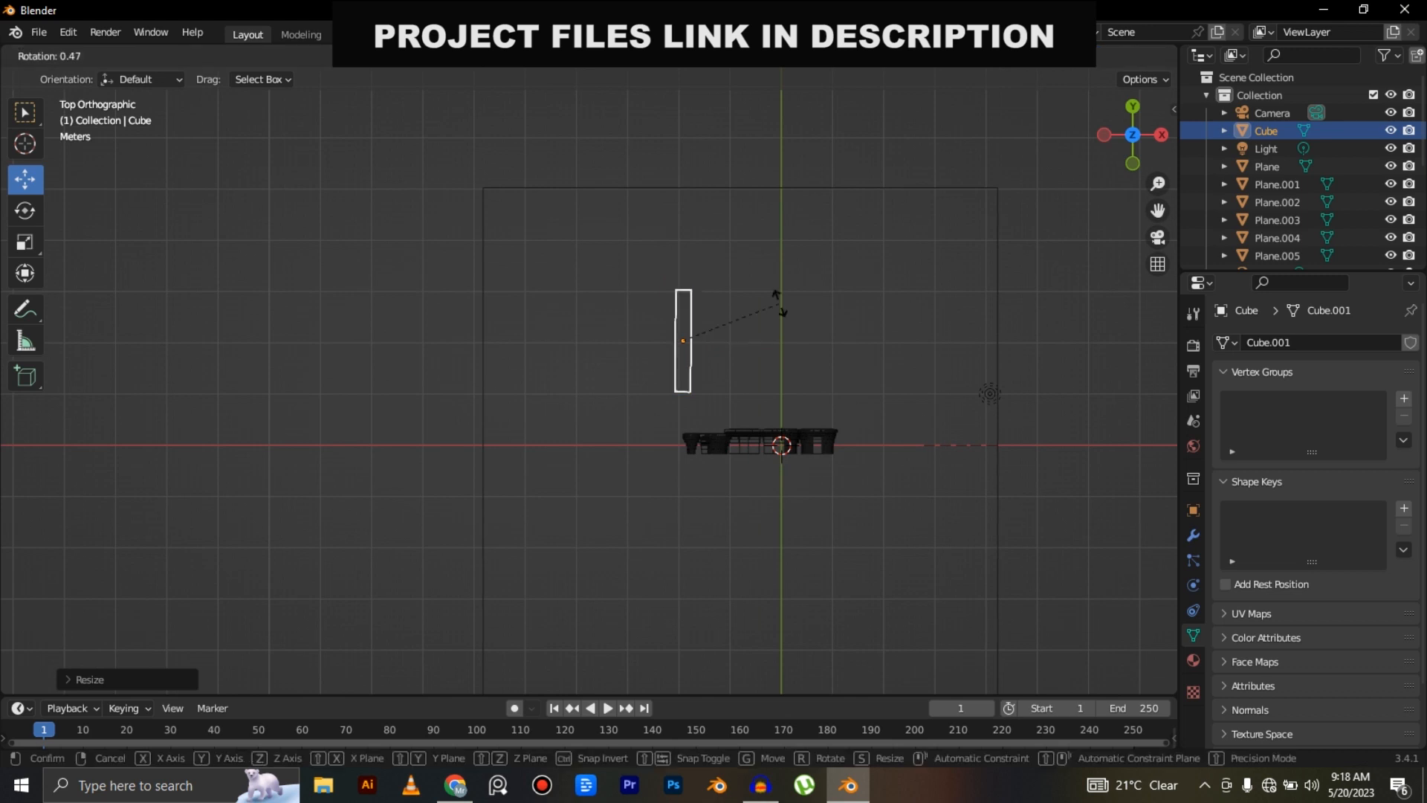
click(811, 368)
shift+middle_drag(812, 368, 736, 364)
scroll(736, 365, up, 2)
Duplicate the angled pillar six times, placing the copies in a stepped diagonal row receding behind the title.
key(shift+d)
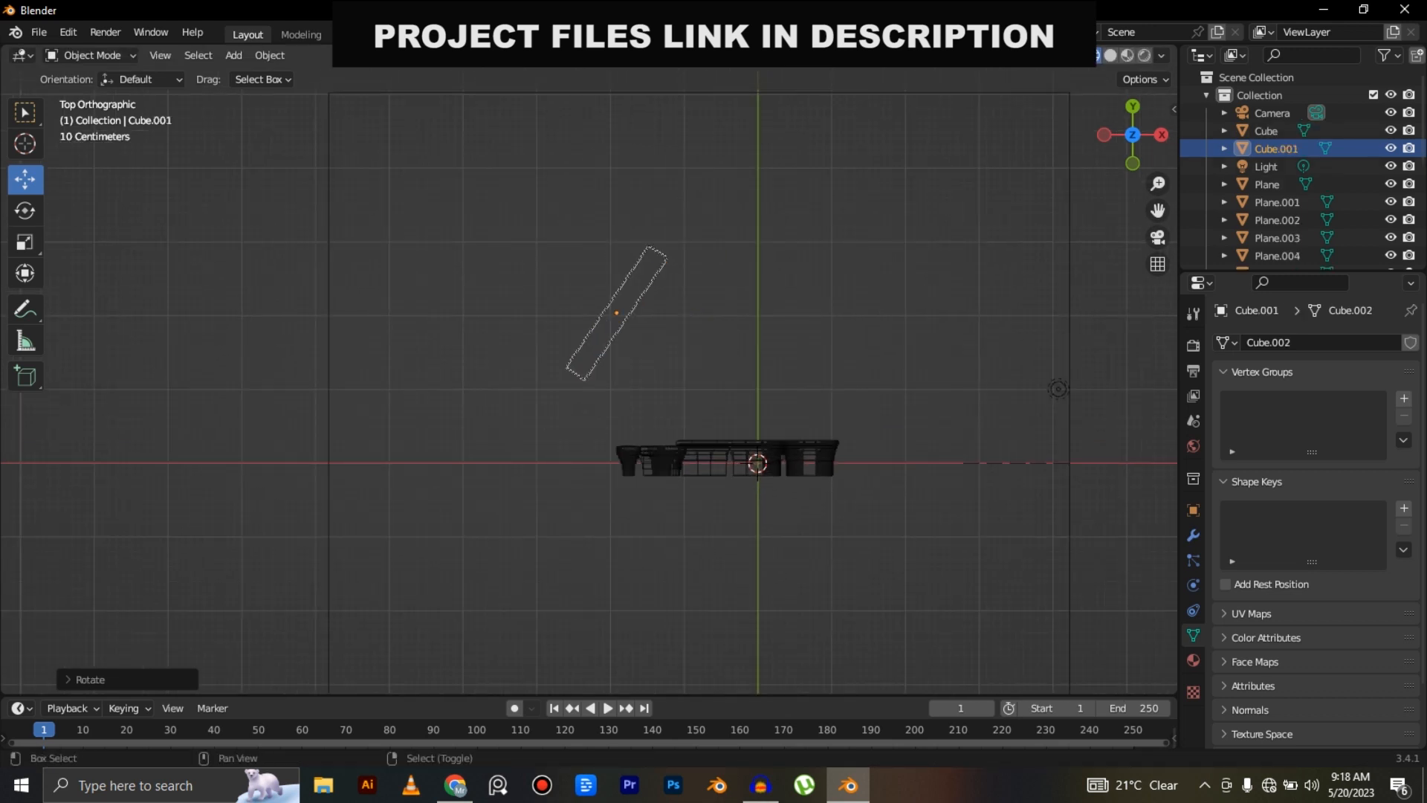
click(681, 297)
key(shift+d)
click(744, 249)
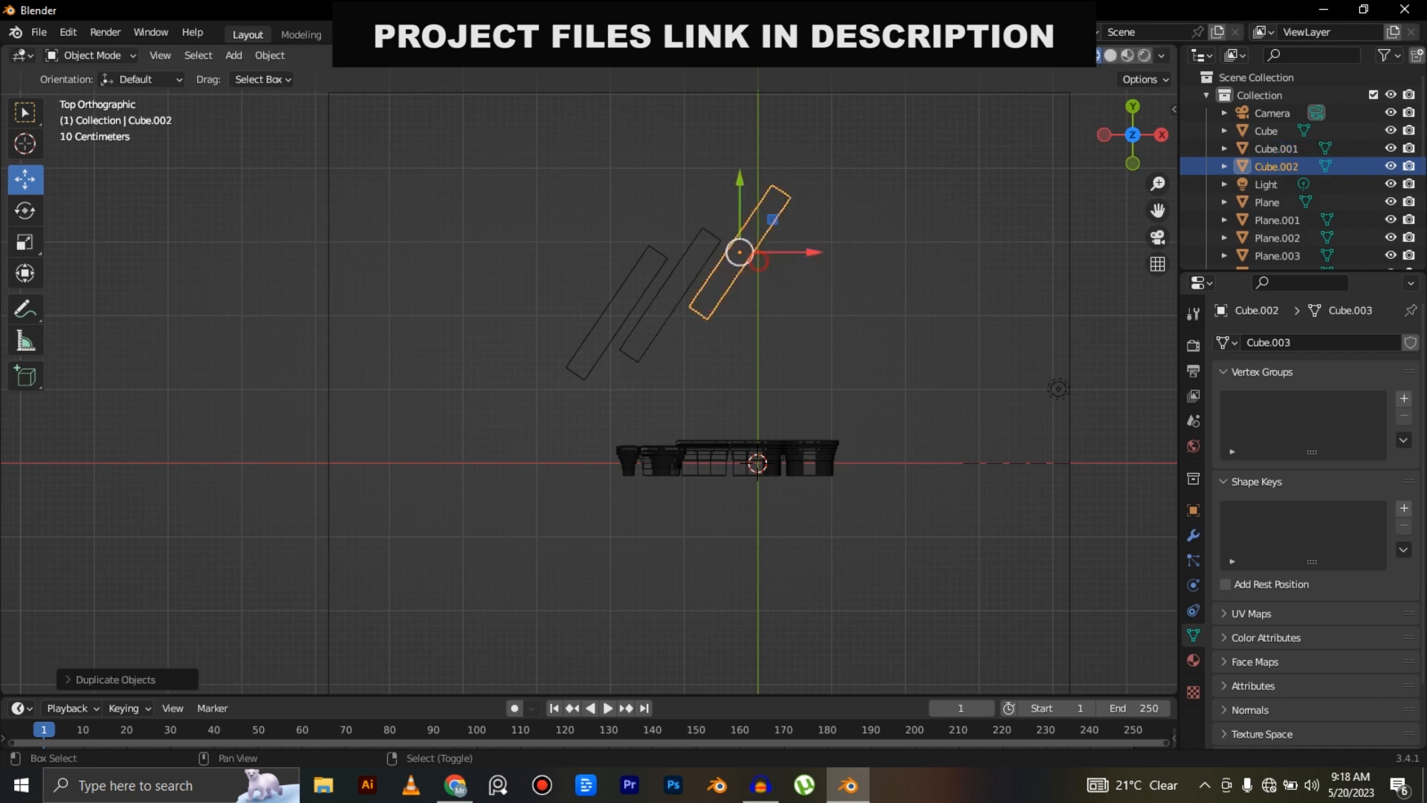
key(shift+d)
click(806, 216)
key(shift+d)
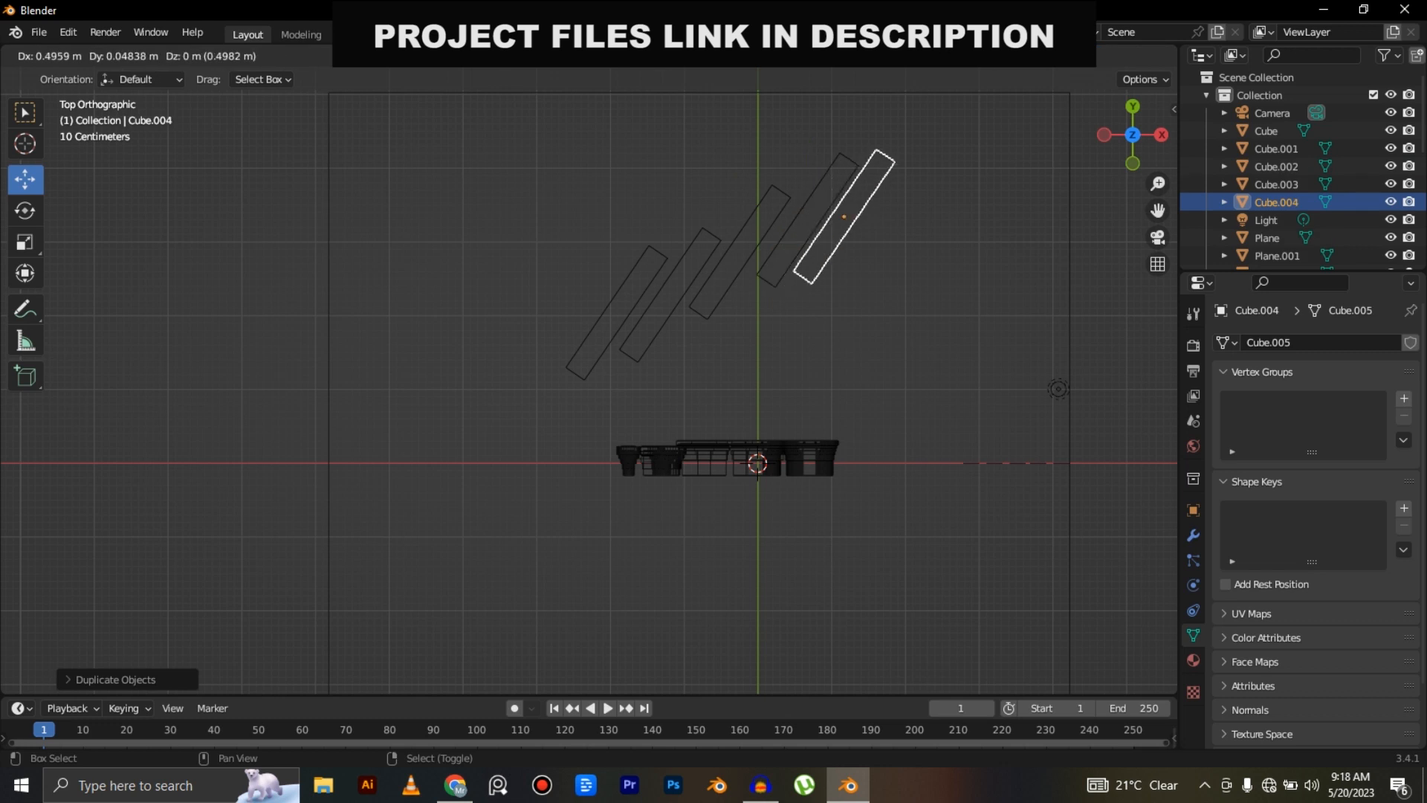
click(893, 193)
key(shift+d)
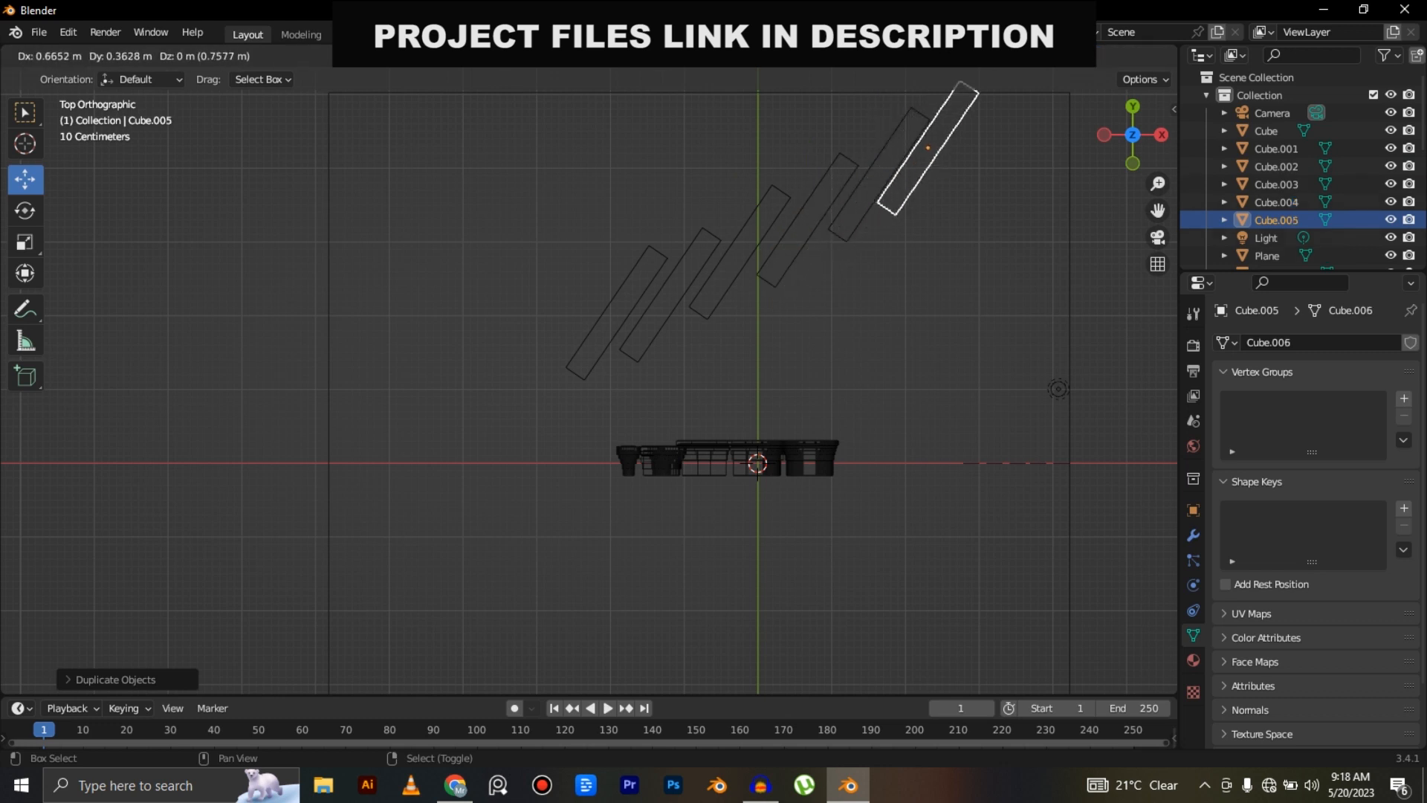
click(956, 173)
key(shift+d)
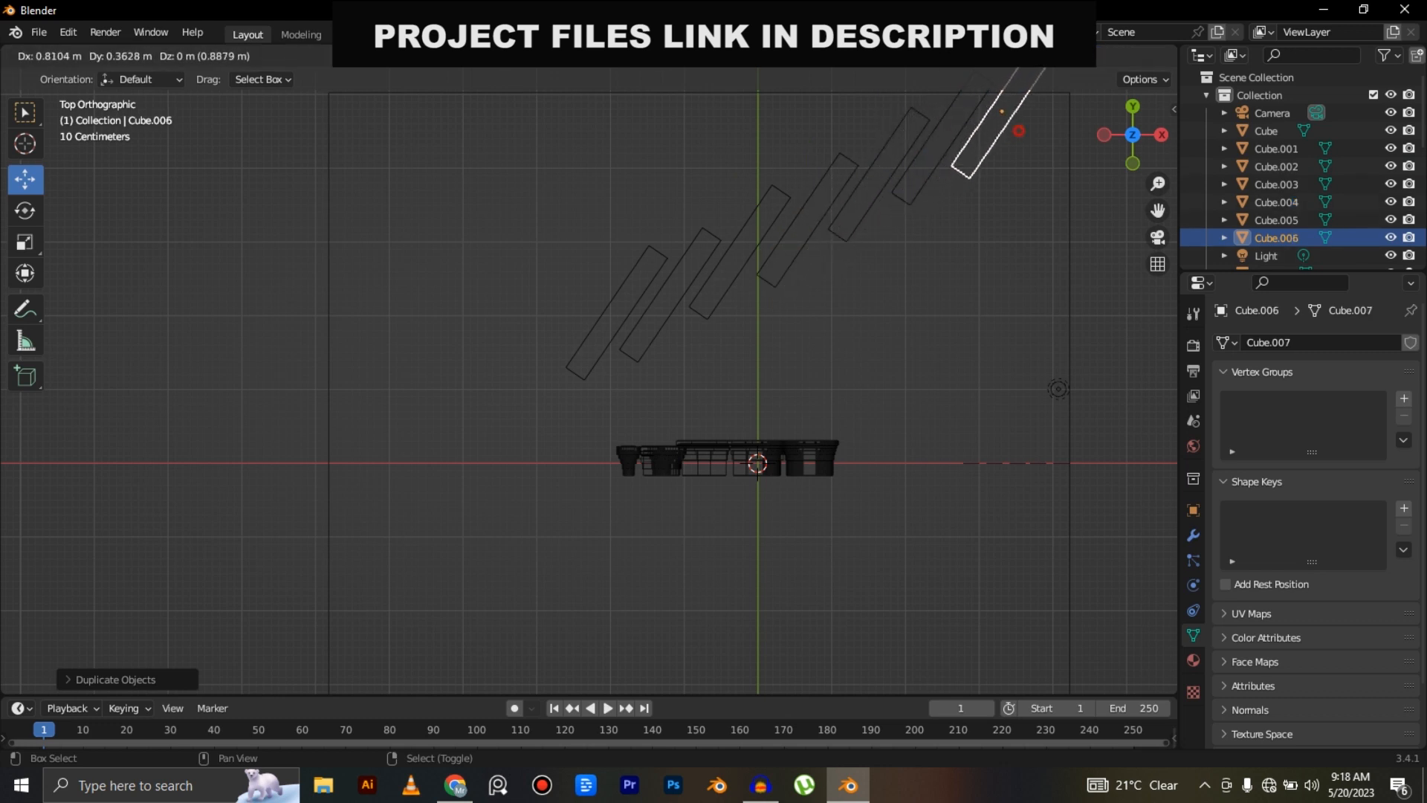
click(996, 112)
Select all seven pillars in front view and move them along X so the row is centred behind the title.
middle_drag(996, 112, 974, 45)
key(KP_1)
shift+middle_drag(855, 335, 717, 318)
key(b)
drag(416, 116, 851, 146)
drag(736, 313, 669, 313)
shift+middle_drag(669, 313, 678, 345)
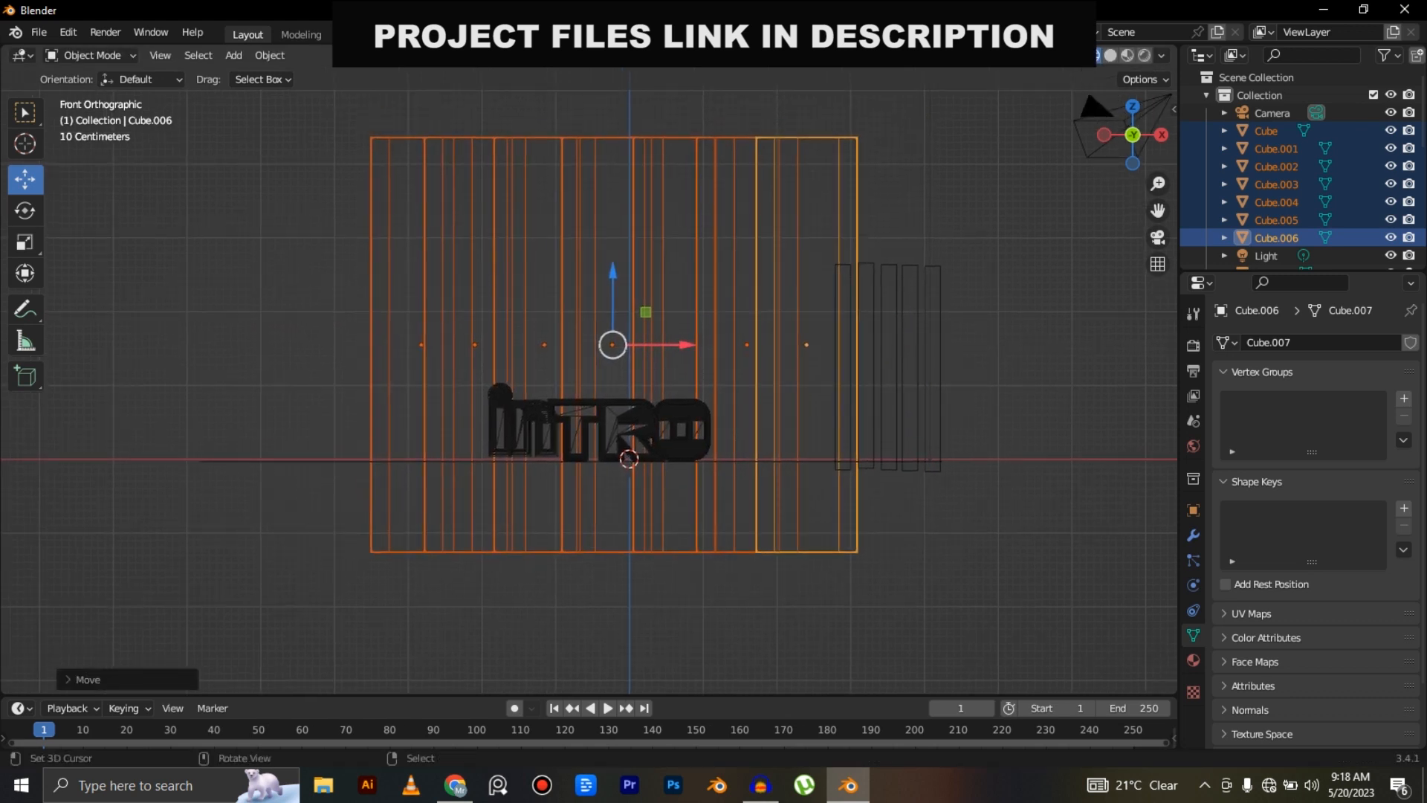
Look through the camera, lock the camera to the view, and frame the title more closely and centrally.
key(KP_0)
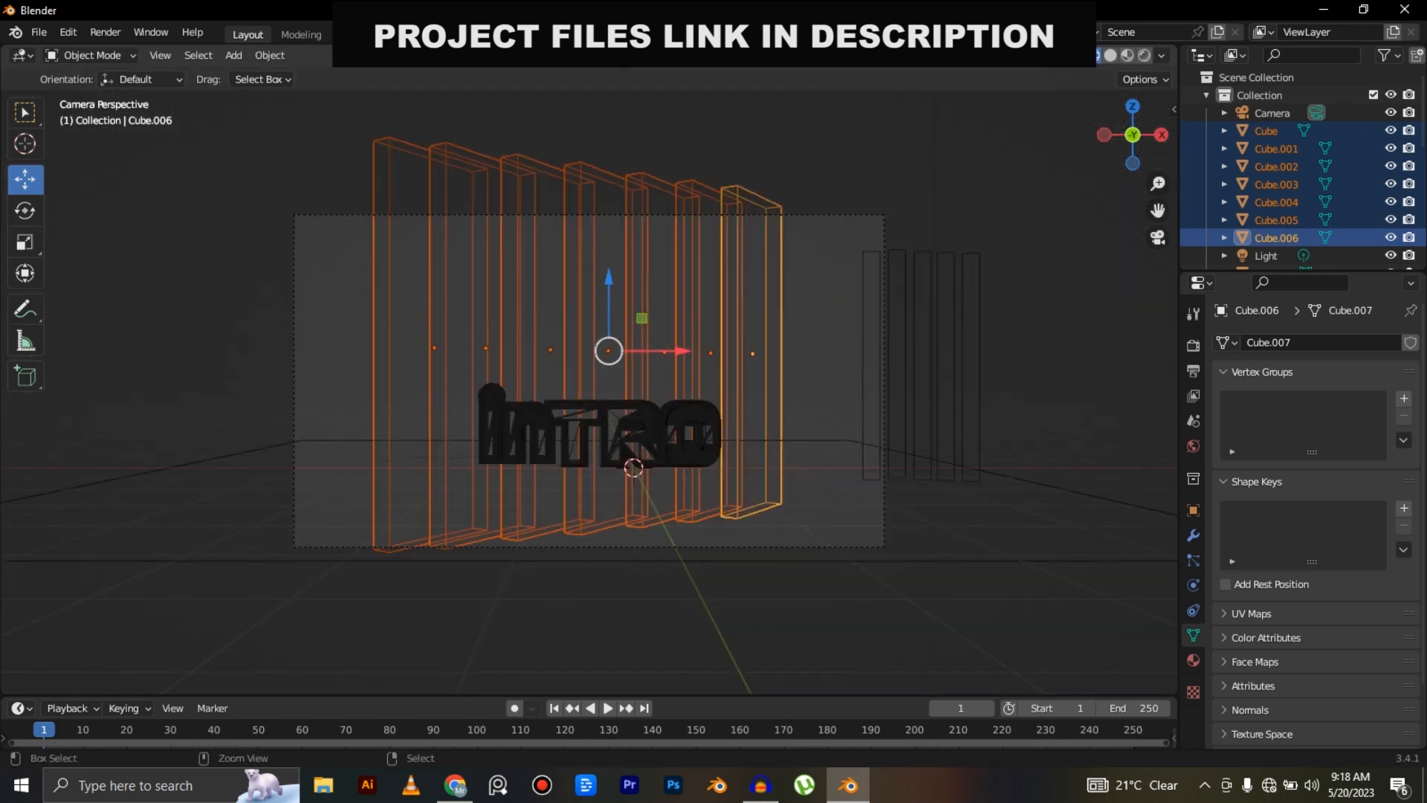
scroll(589, 381, up, 3)
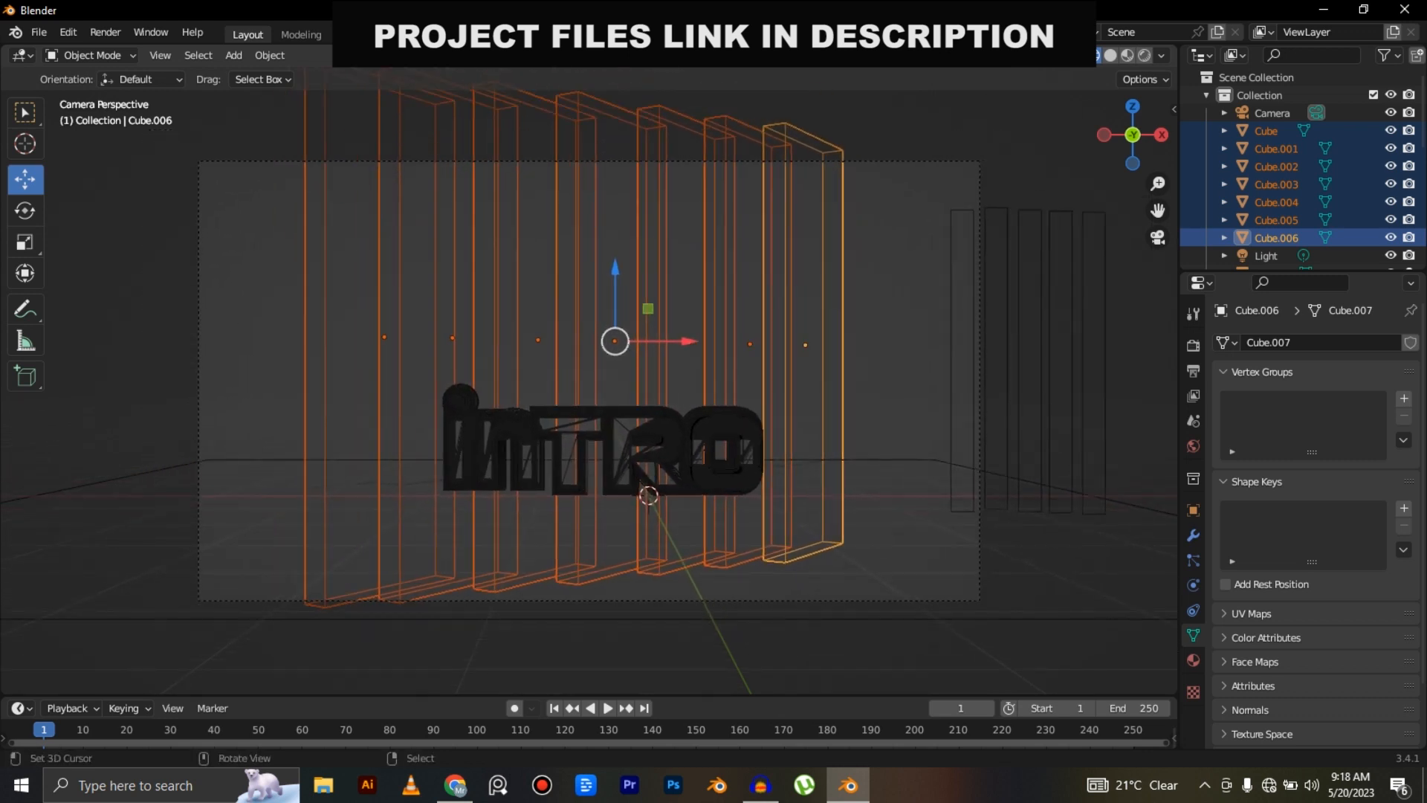
key(n)
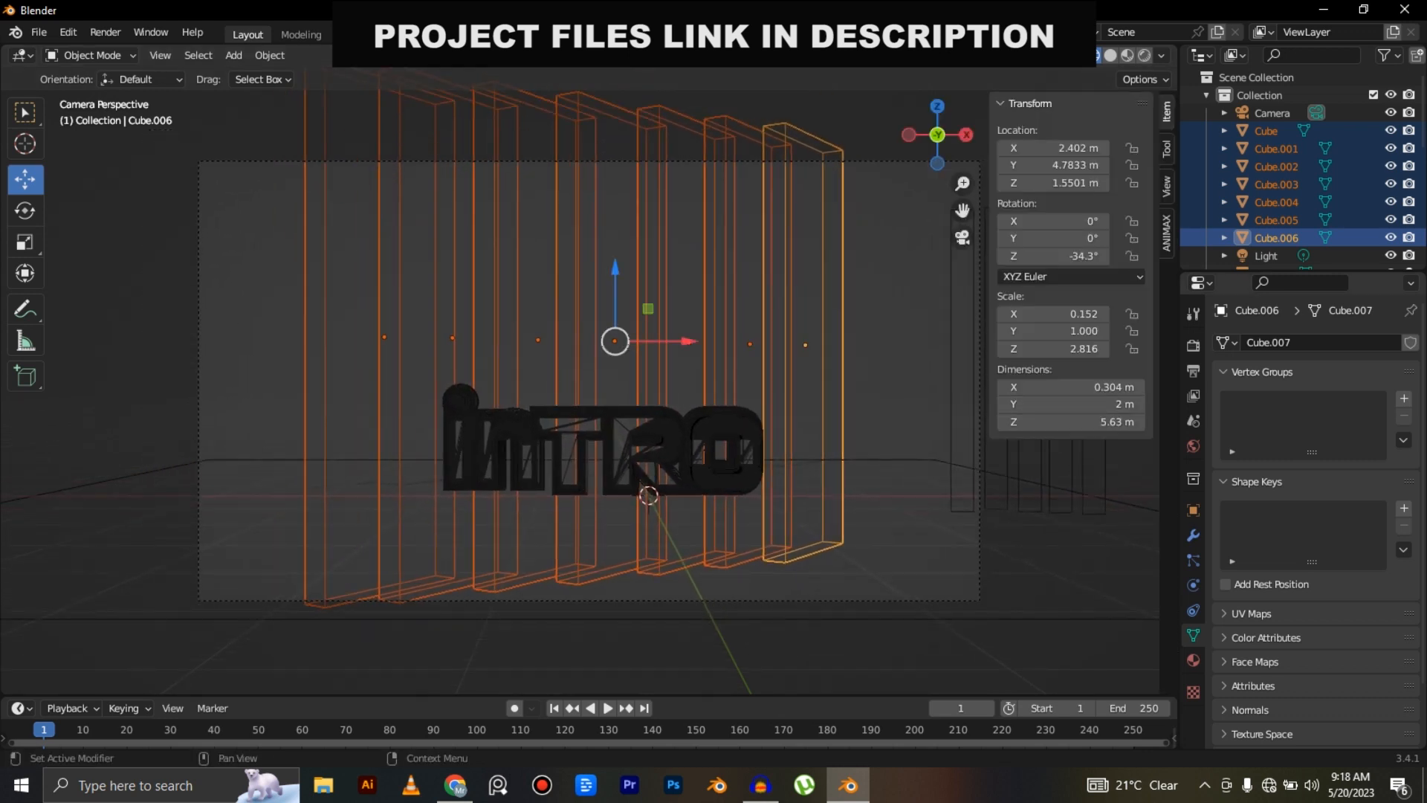
click(1167, 185)
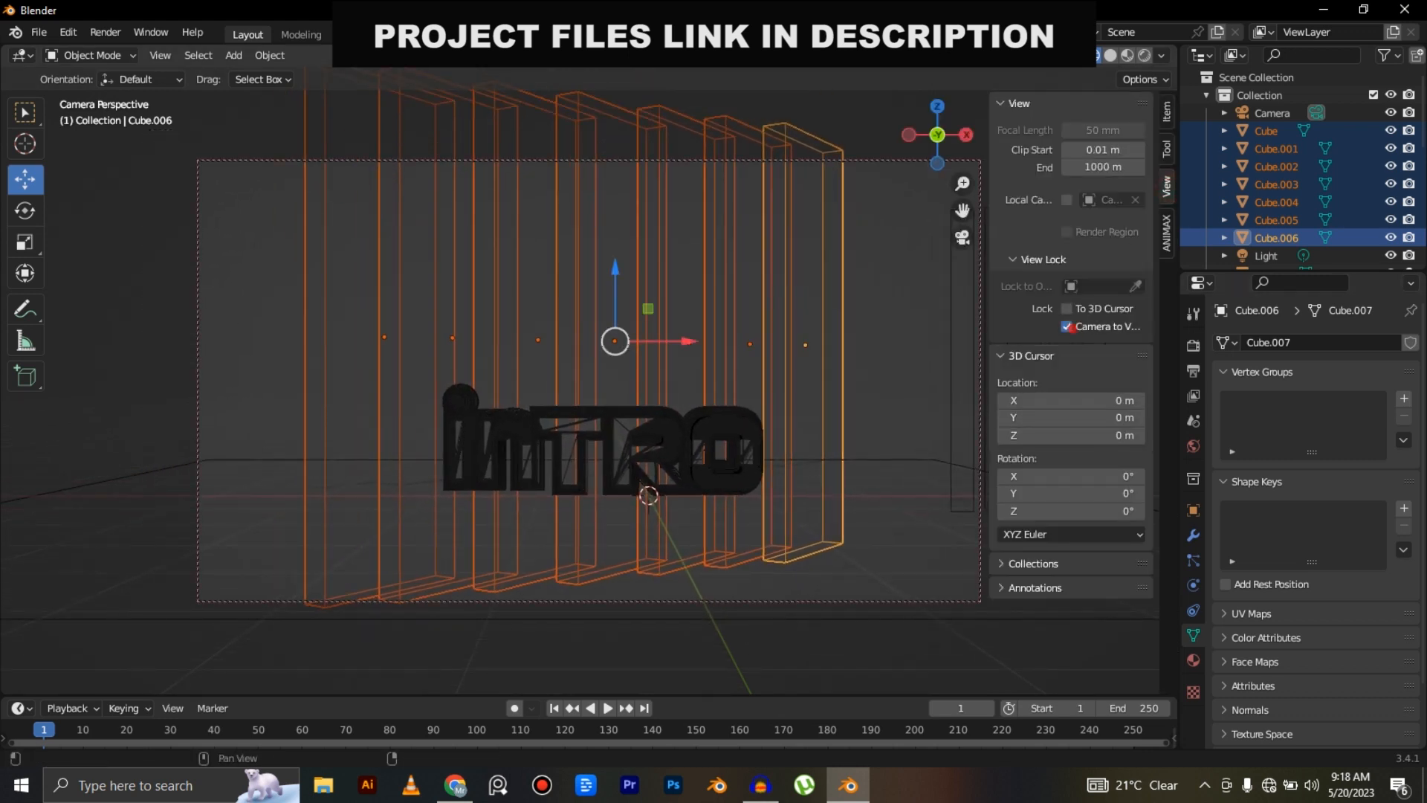
key(n)
shift+middle_drag(615, 416, 634, 362)
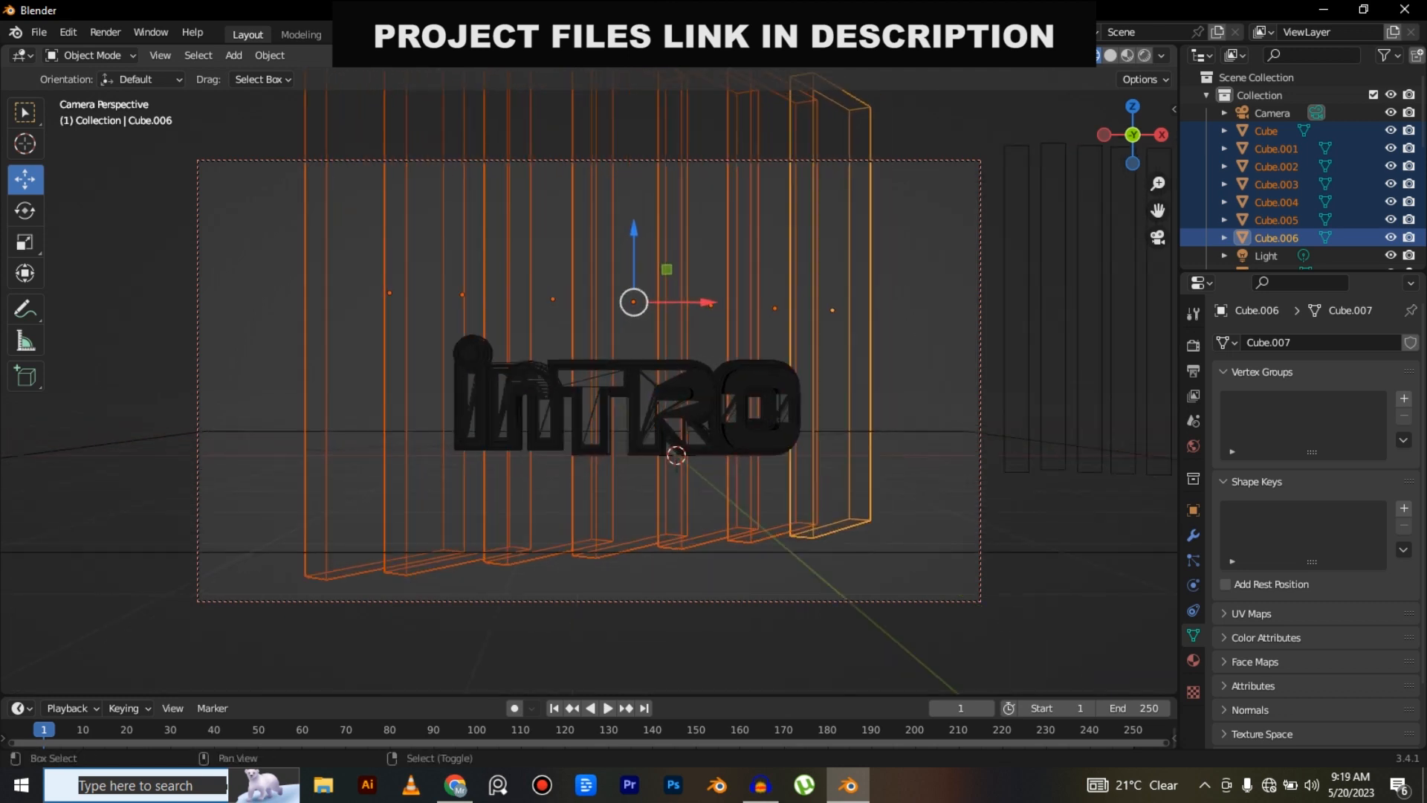
click(865, 553)
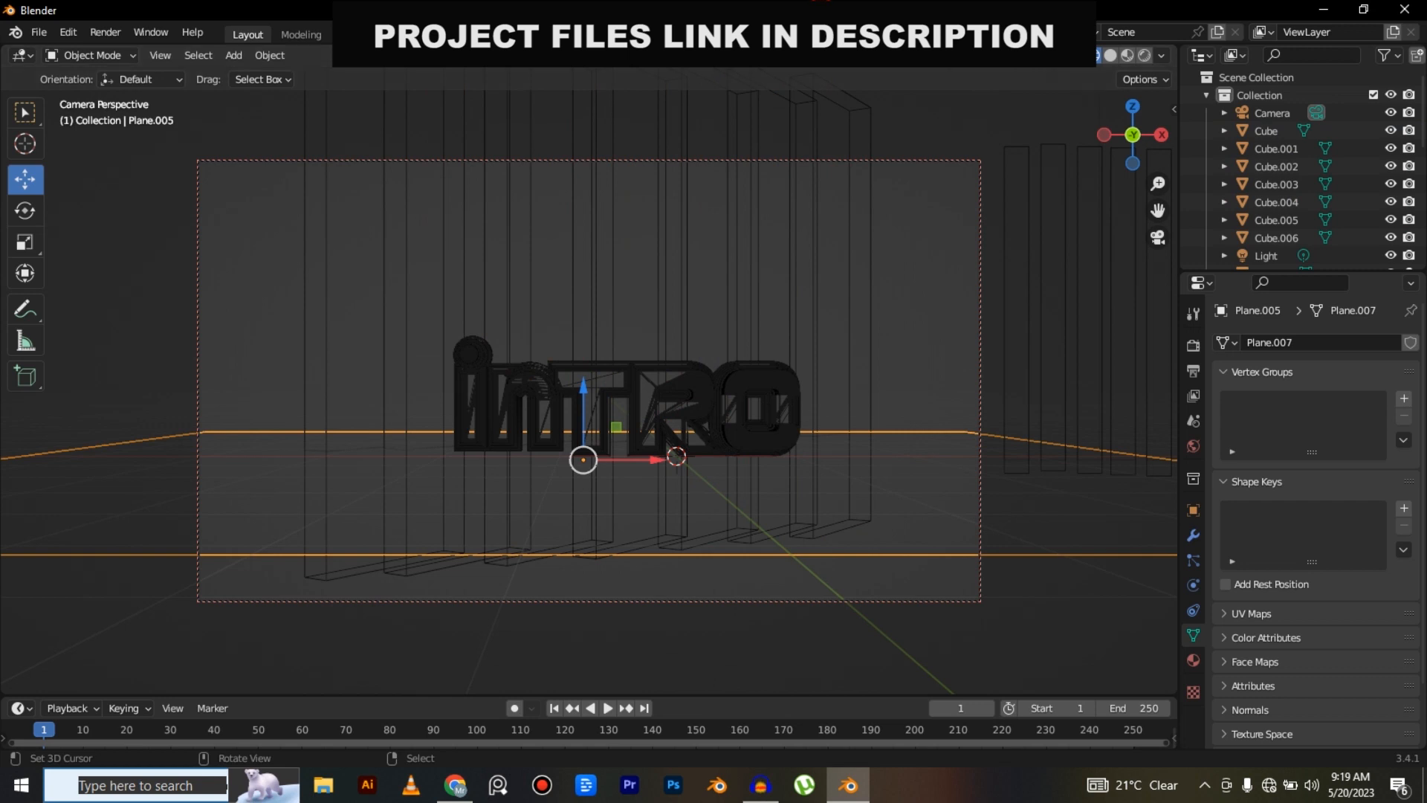
scroll(666, 429, up, 2)
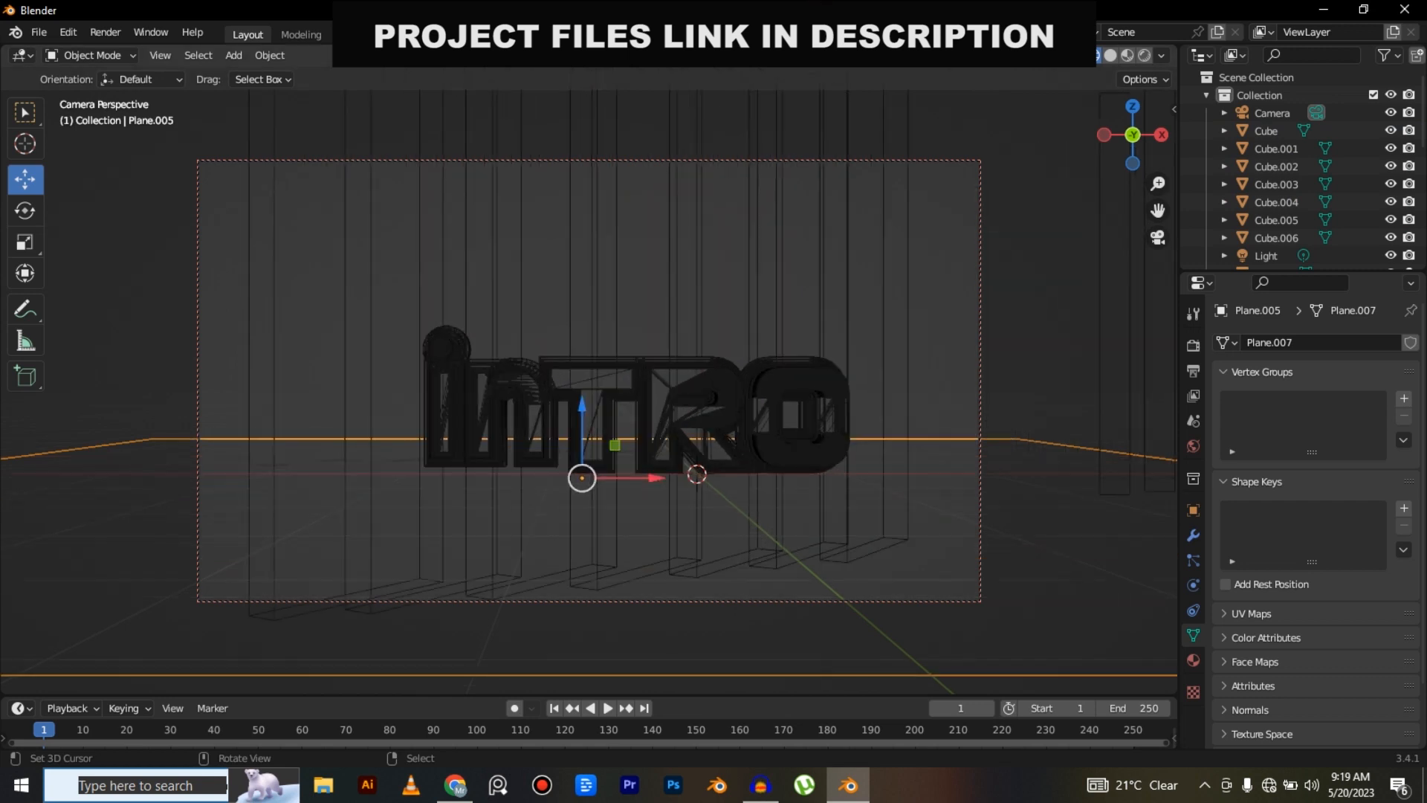
Show the scene in Solid and then Rendered shading while framing the camera tighter on the title.
key(z)
click(865, 446)
shift+middle_drag(865, 446, 892, 444)
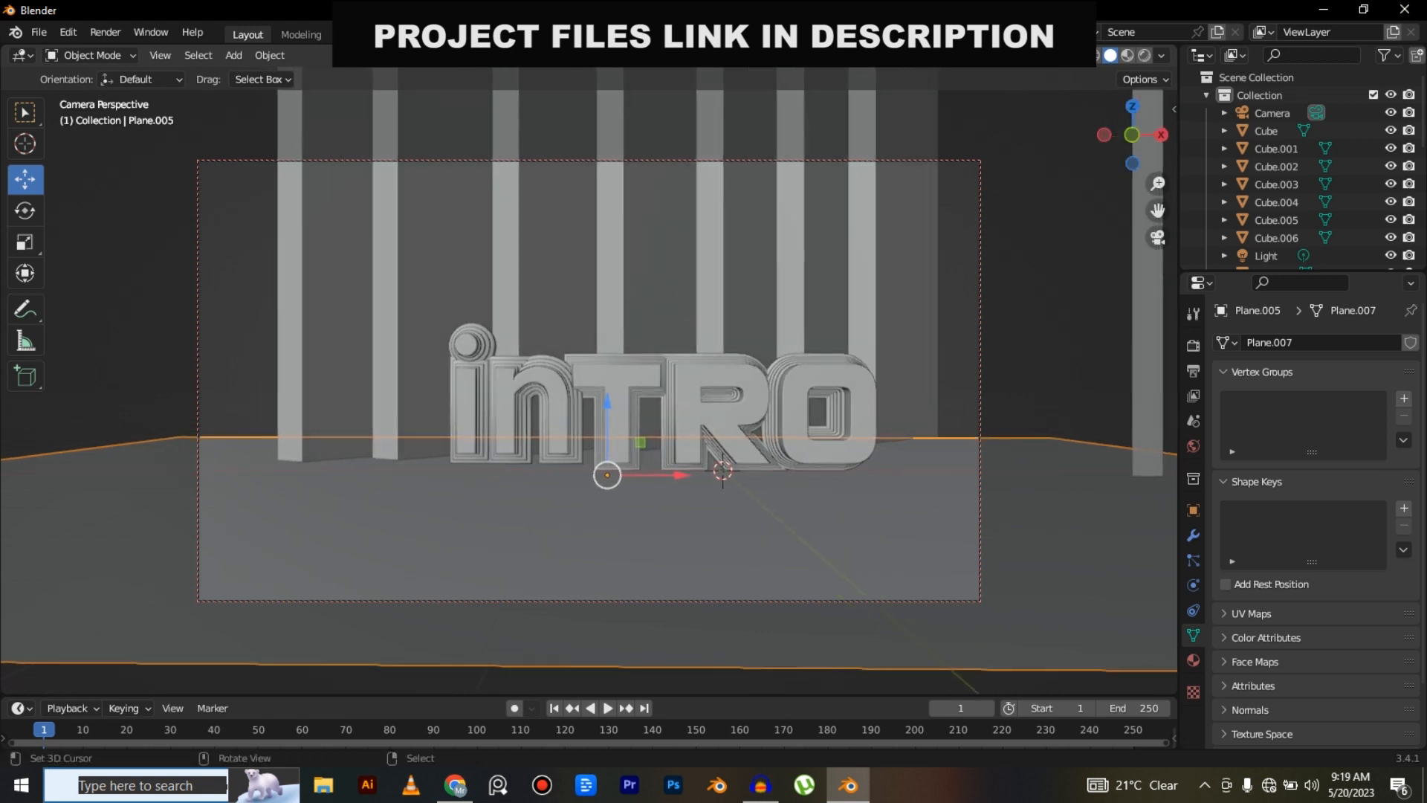
key(z)
click(716, 268)
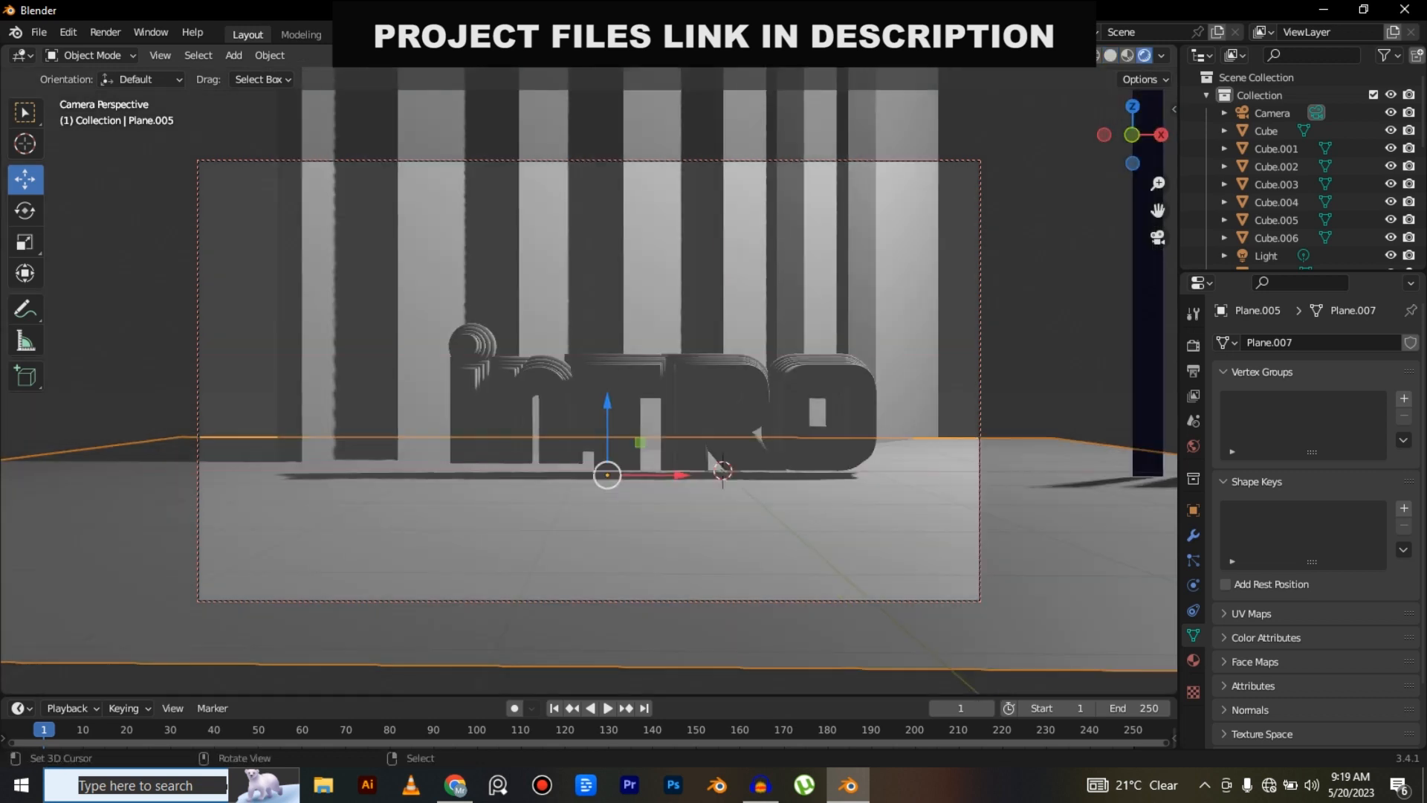
shift+middle_drag(707, 452, 651, 452)
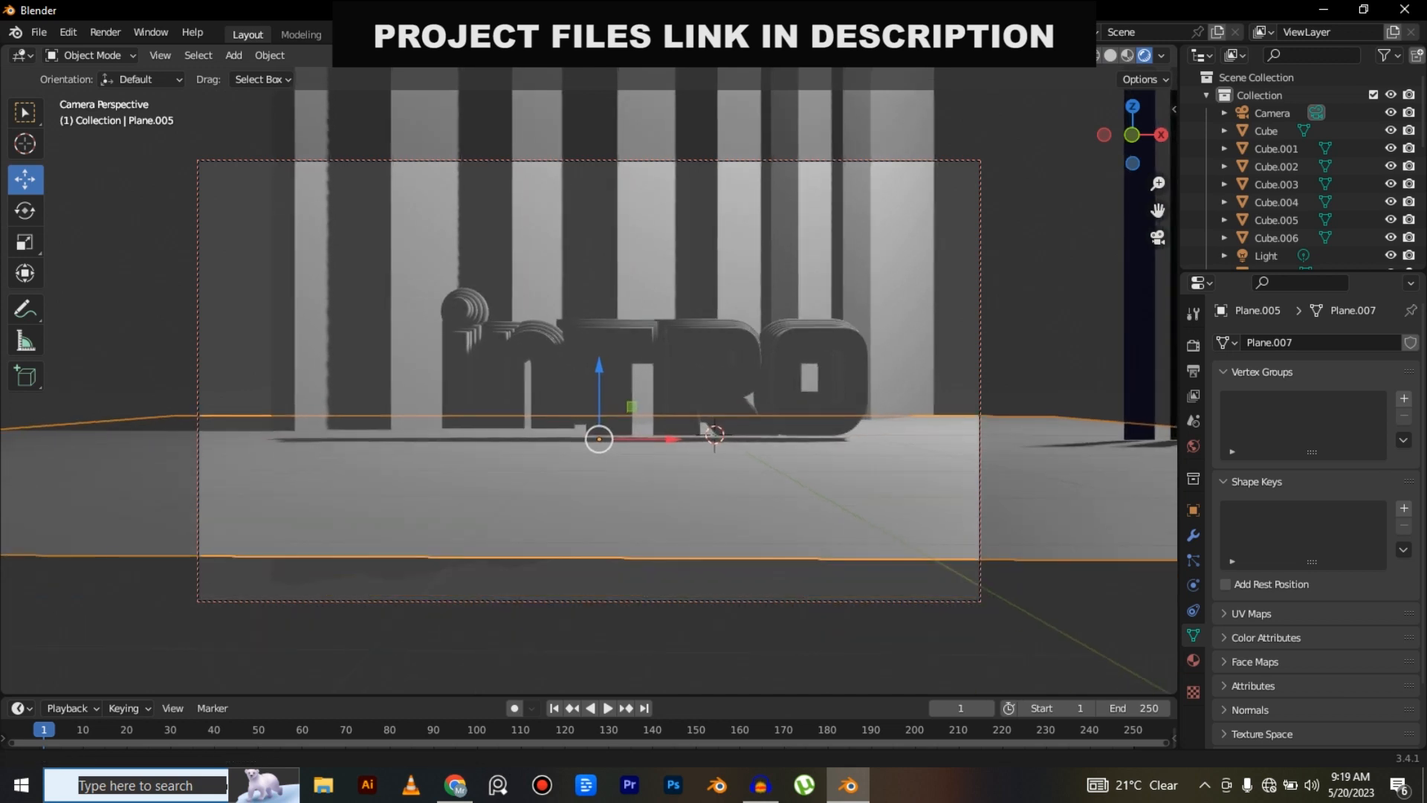
scroll(704, 427, up, 4)
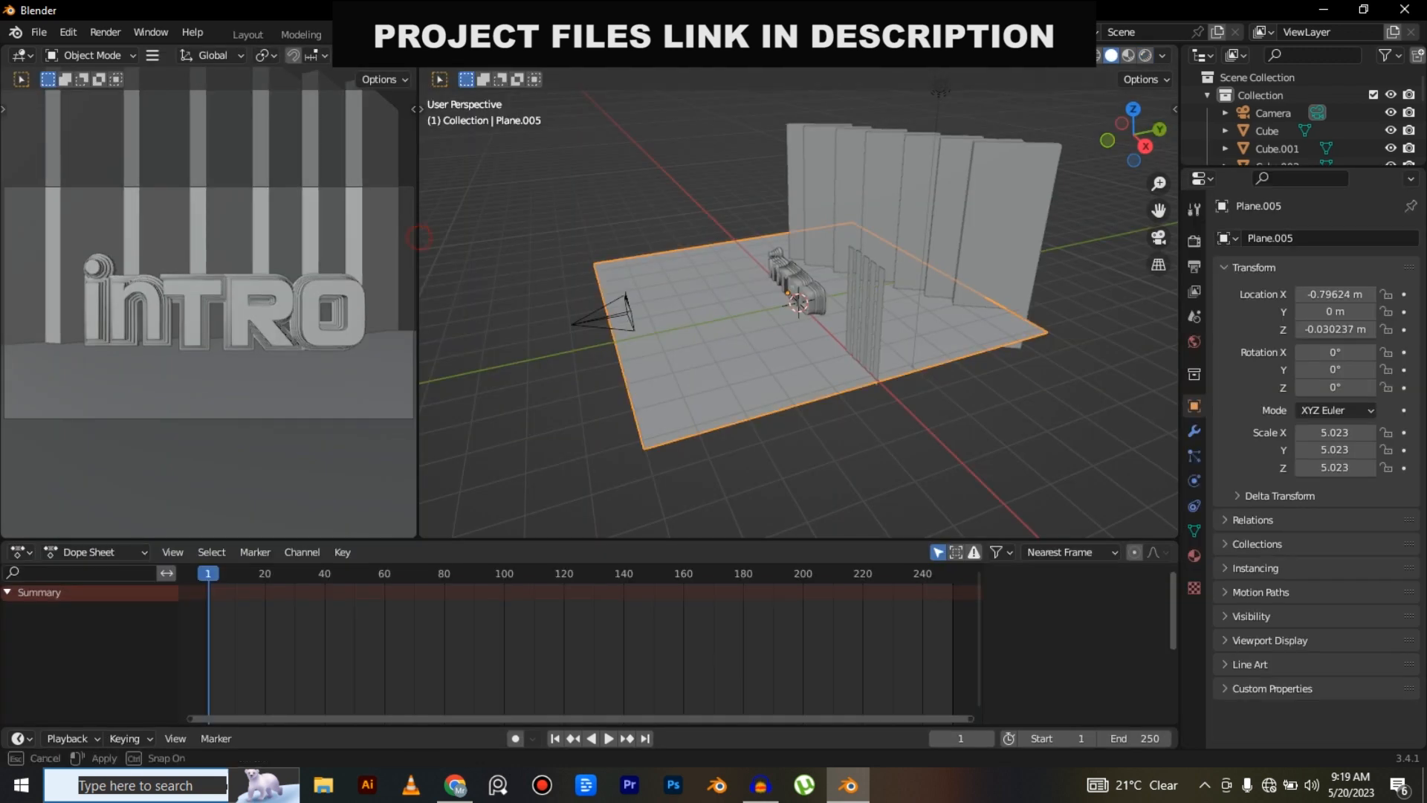
Widen the camera viewport in the Animation workspace and set it to Rendered shading.
drag(419, 238, 649, 246)
key(z)
click(400, 177)
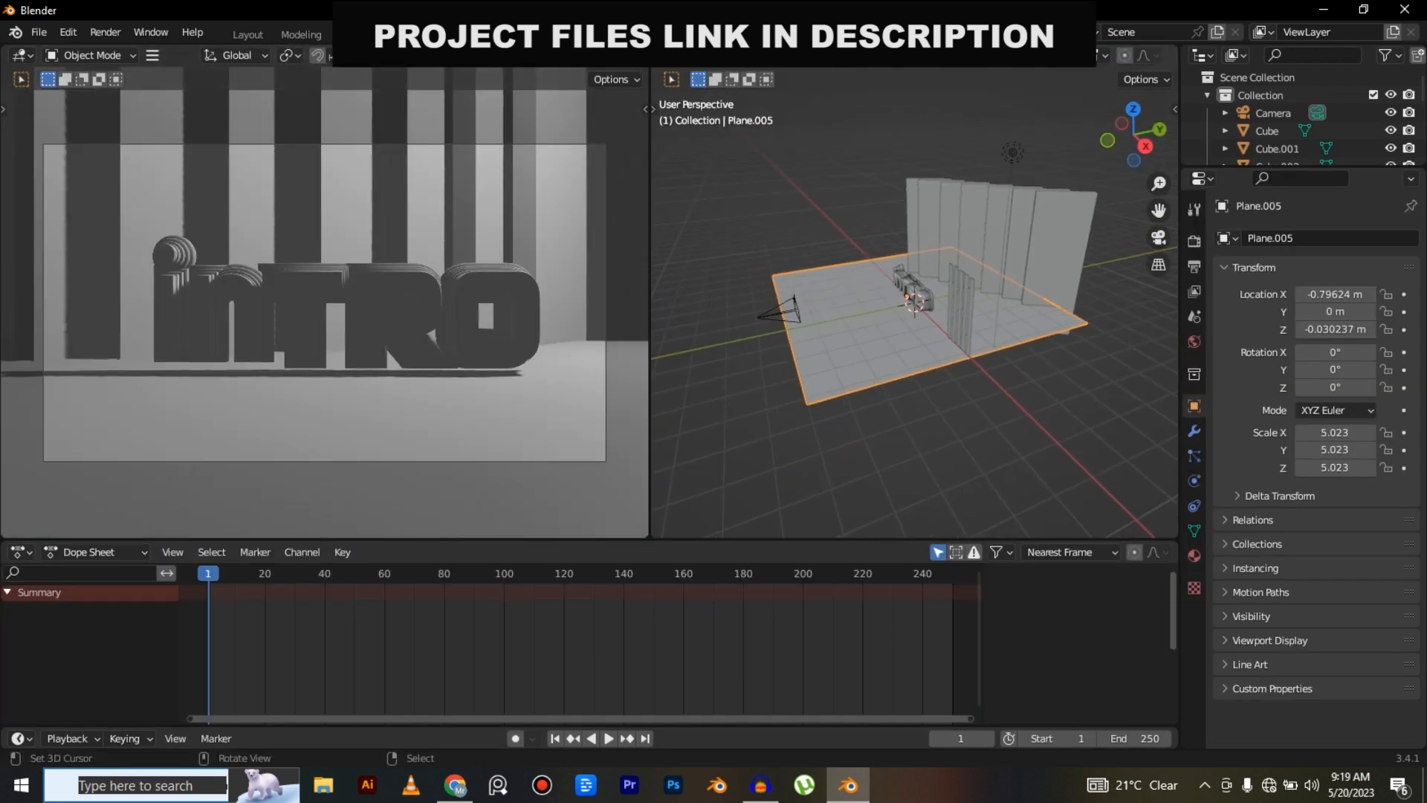
Move the light in top view to the front edge of the floor, beside the camera, to light the title's face.
key(KP_7)
click(1014, 278)
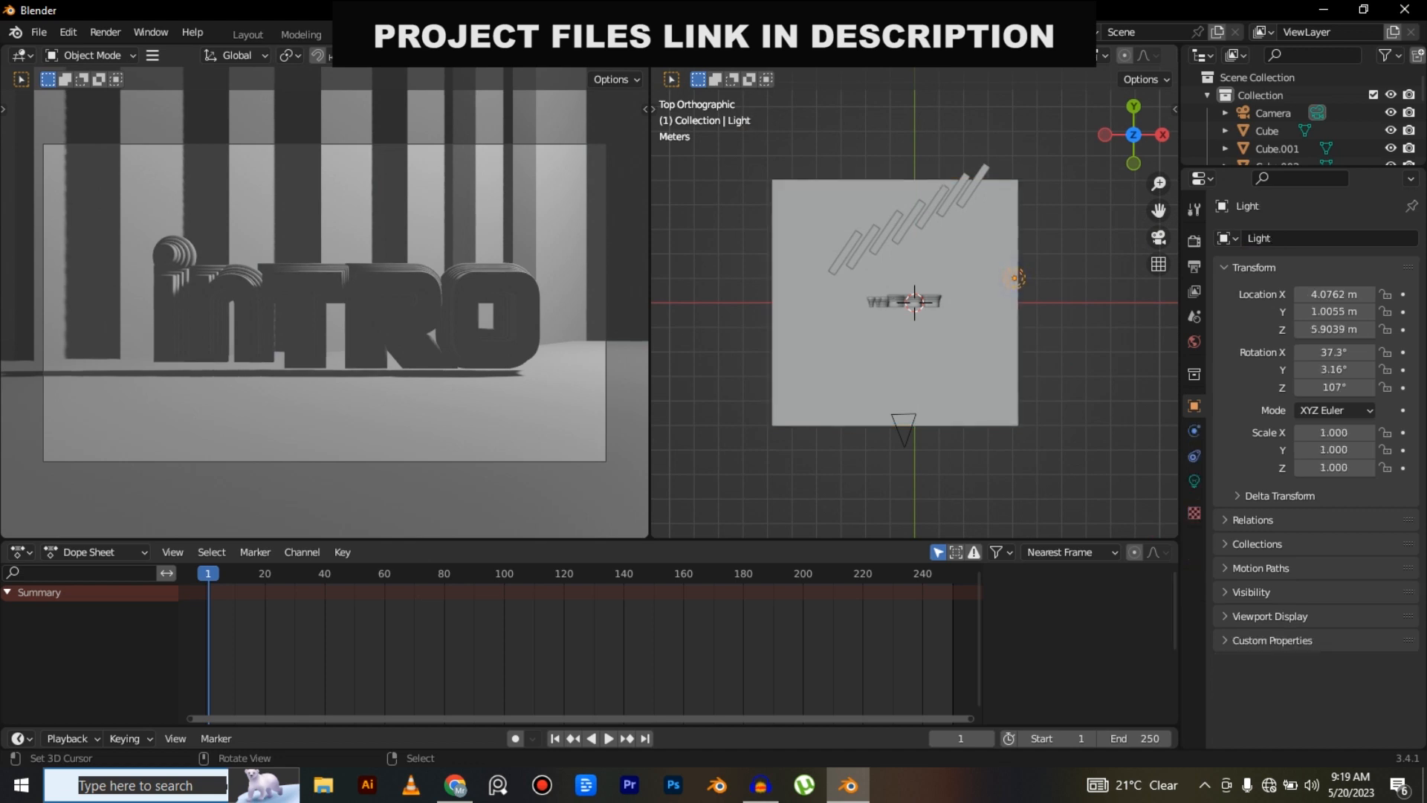
key(g)
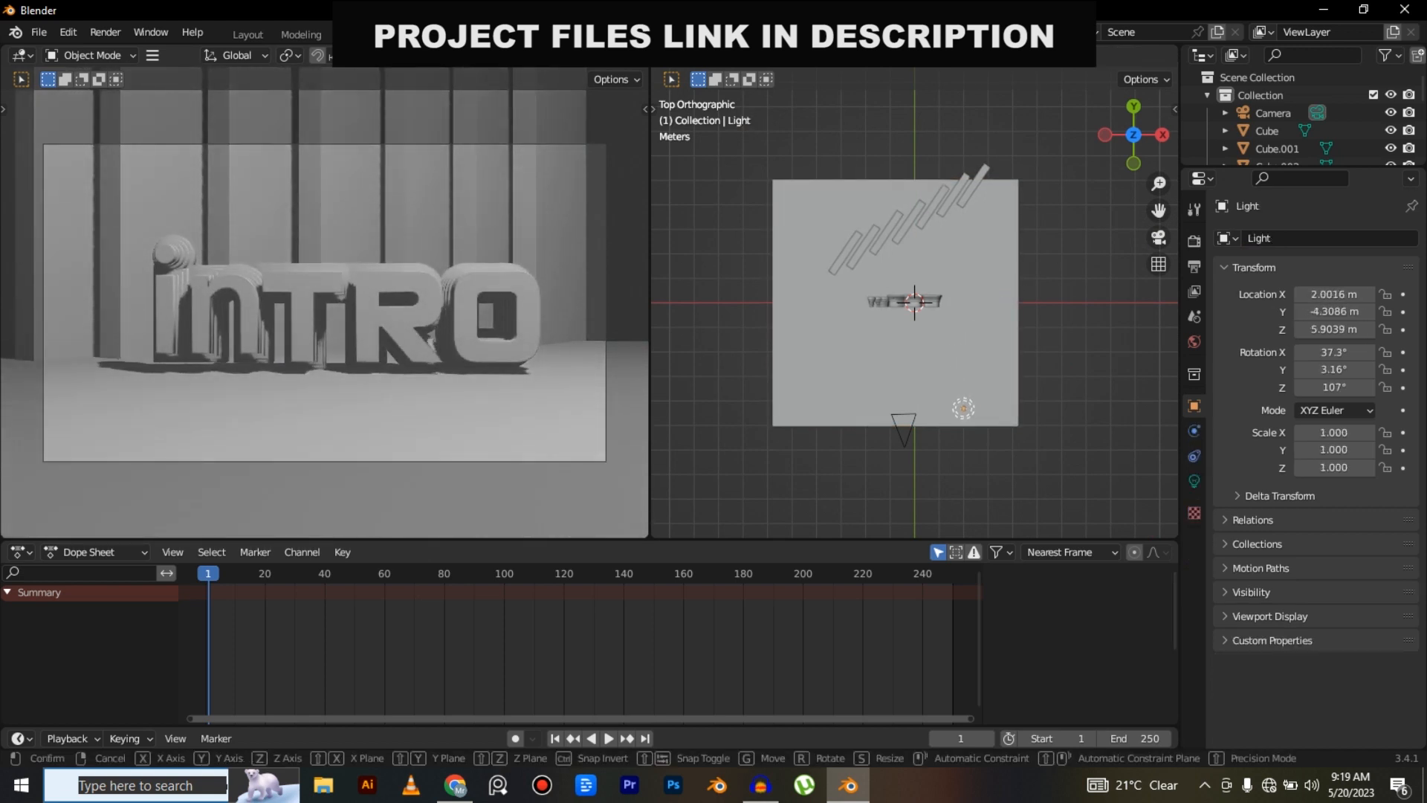
key(Return)
Duplicate the farthest pillar and move the copy to about X 3.36 m, Y 4.86 m to extend the row.
click(577, 271)
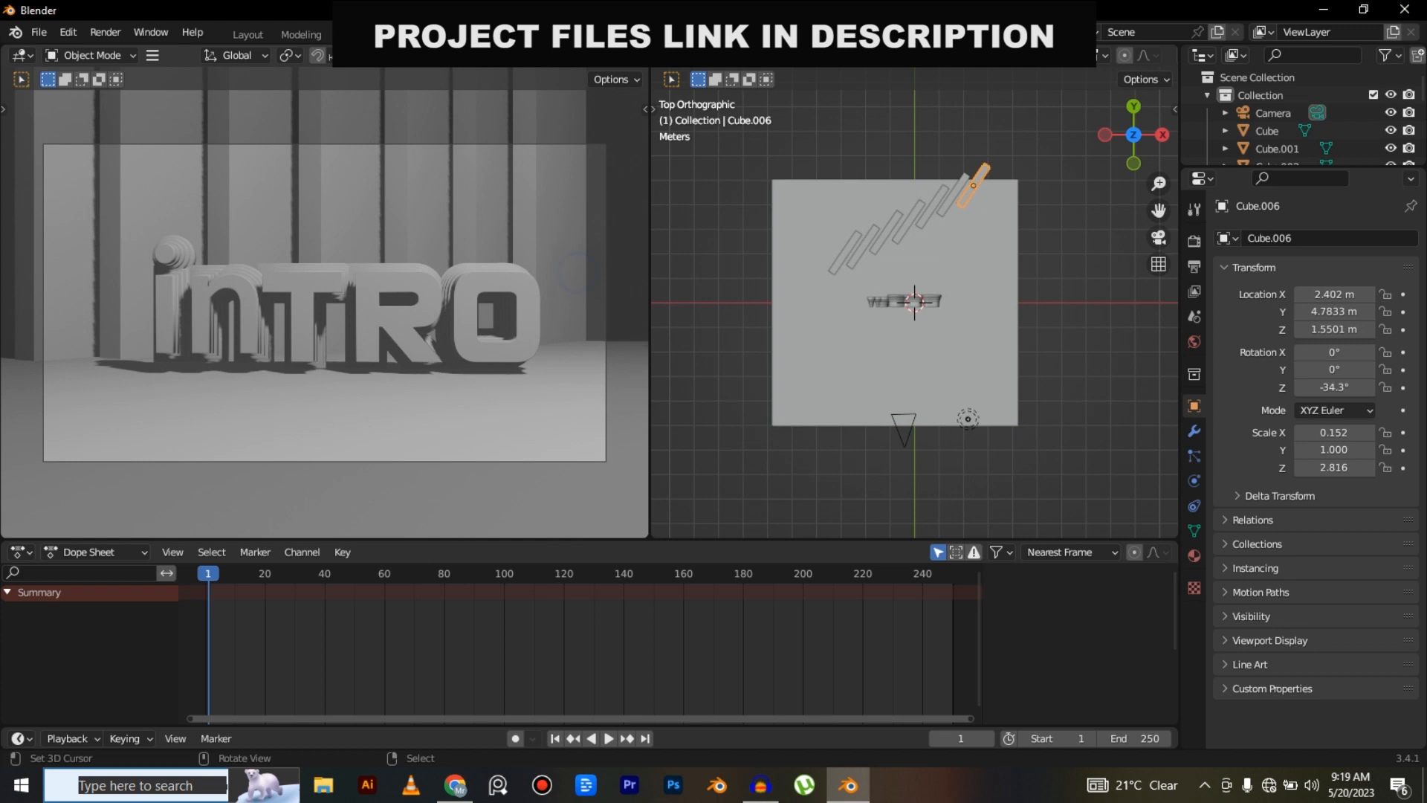
key(shift+d)
key(Escape)
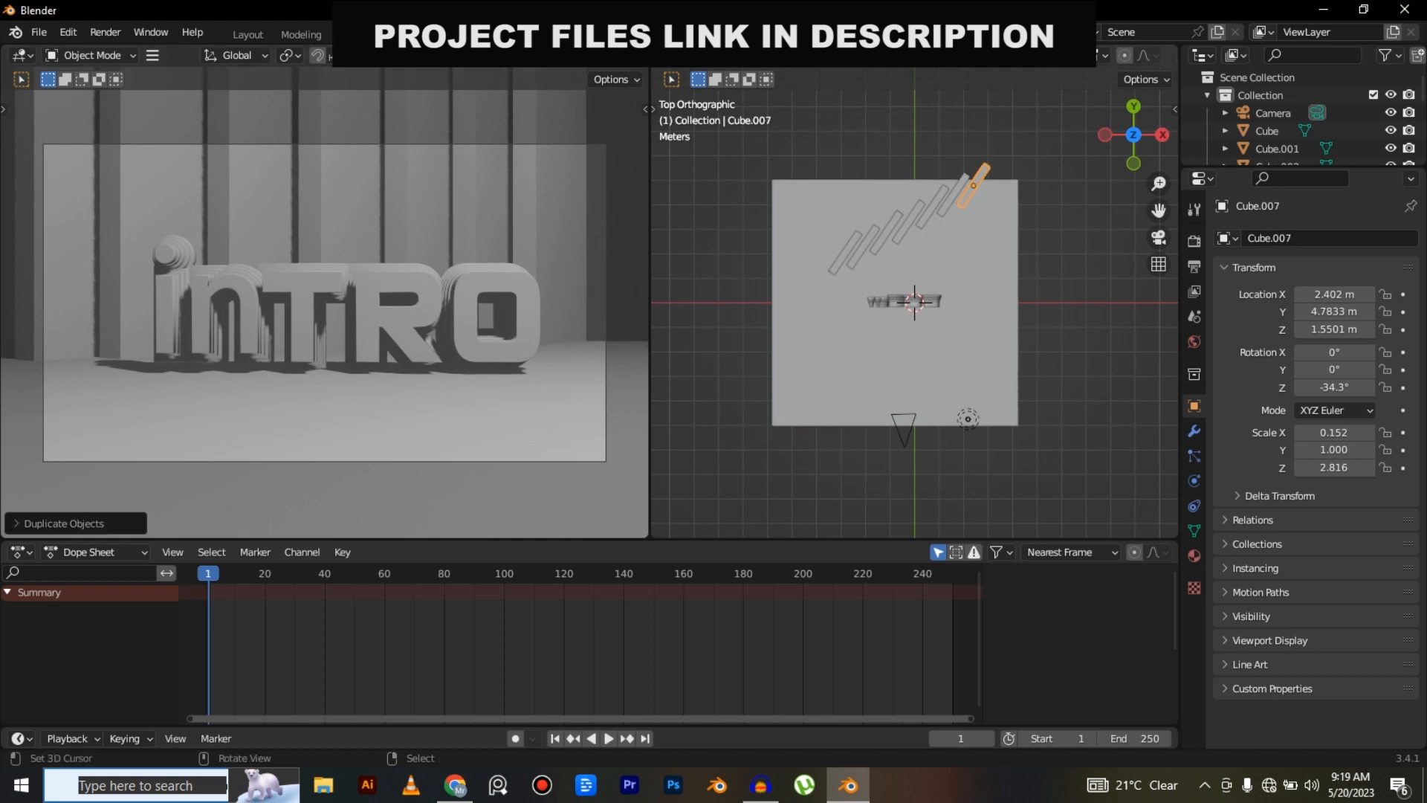
scroll(915, 303, up, 2)
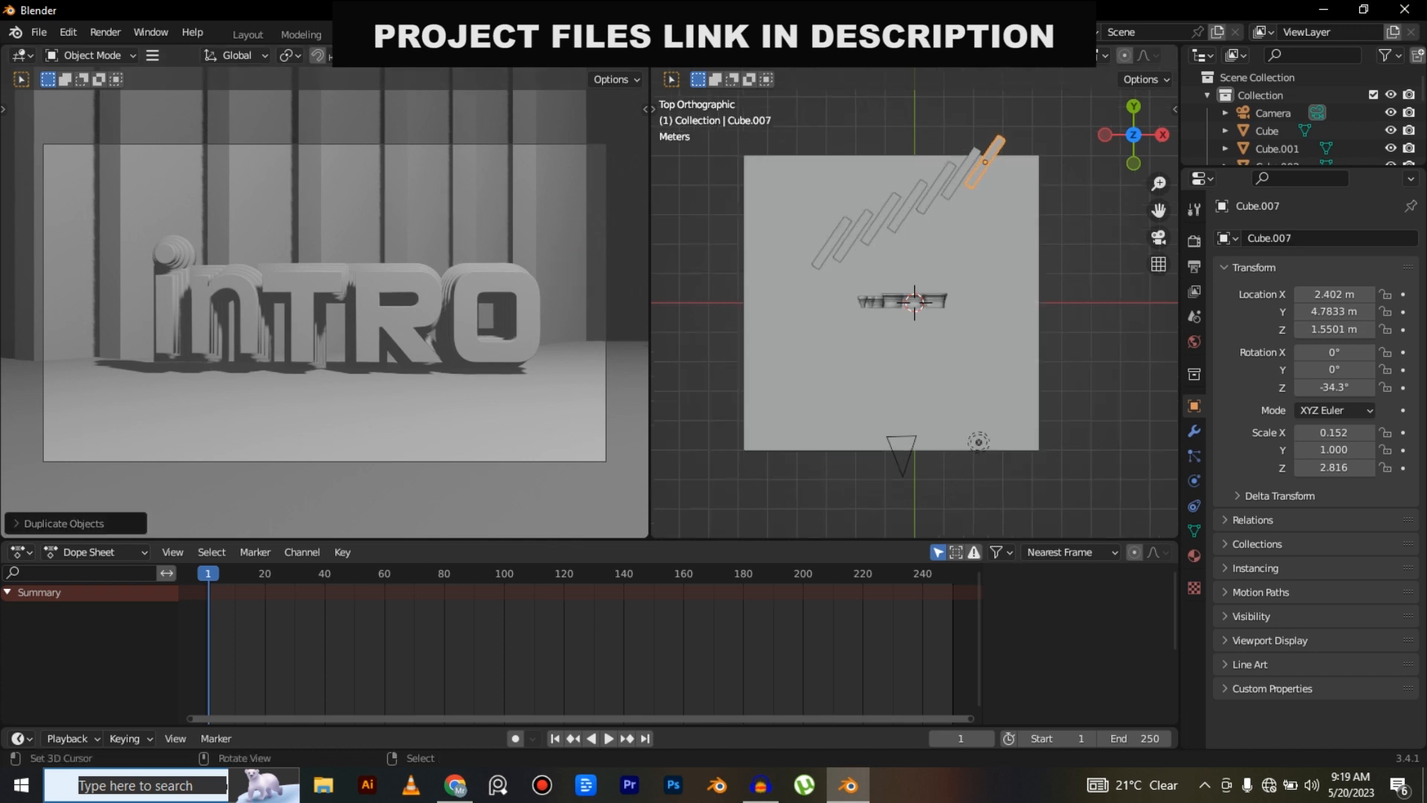
shift+middle_drag(915, 302, 821, 439)
key(g)
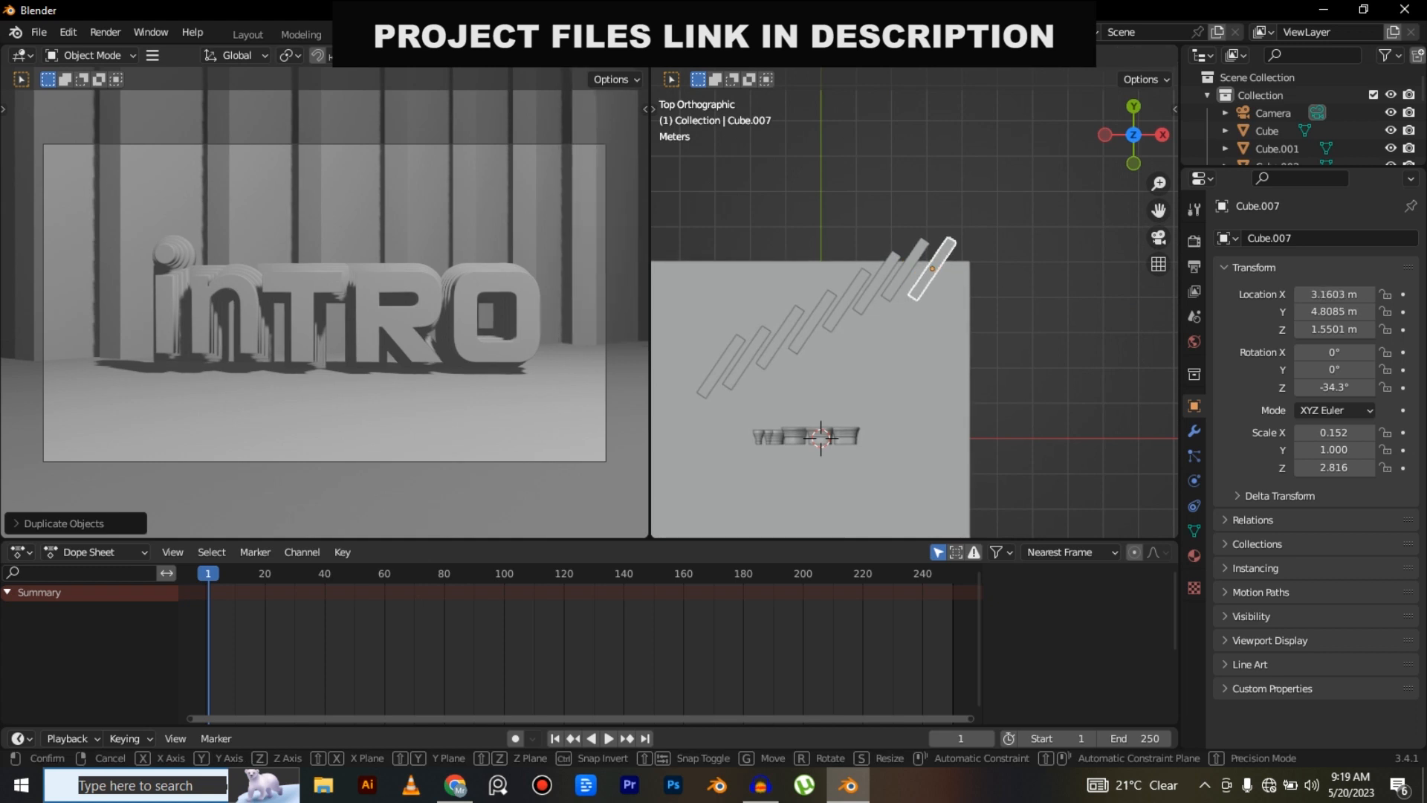
click(908, 302)
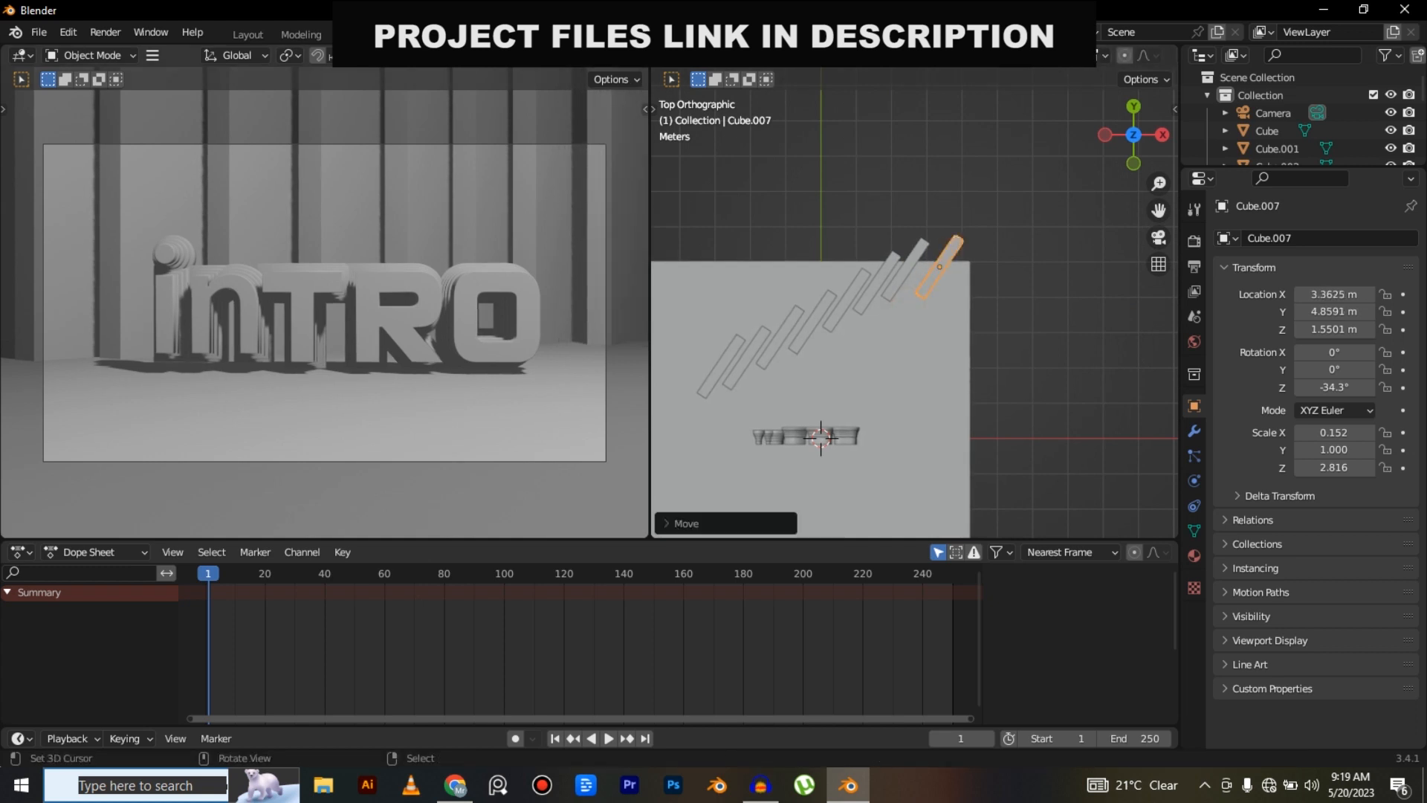
Return to the Layout workspace, delete the floor plane, and shift the camera so the title sits lower in the frame.
shift+middle_drag(324, 303, 351, 294)
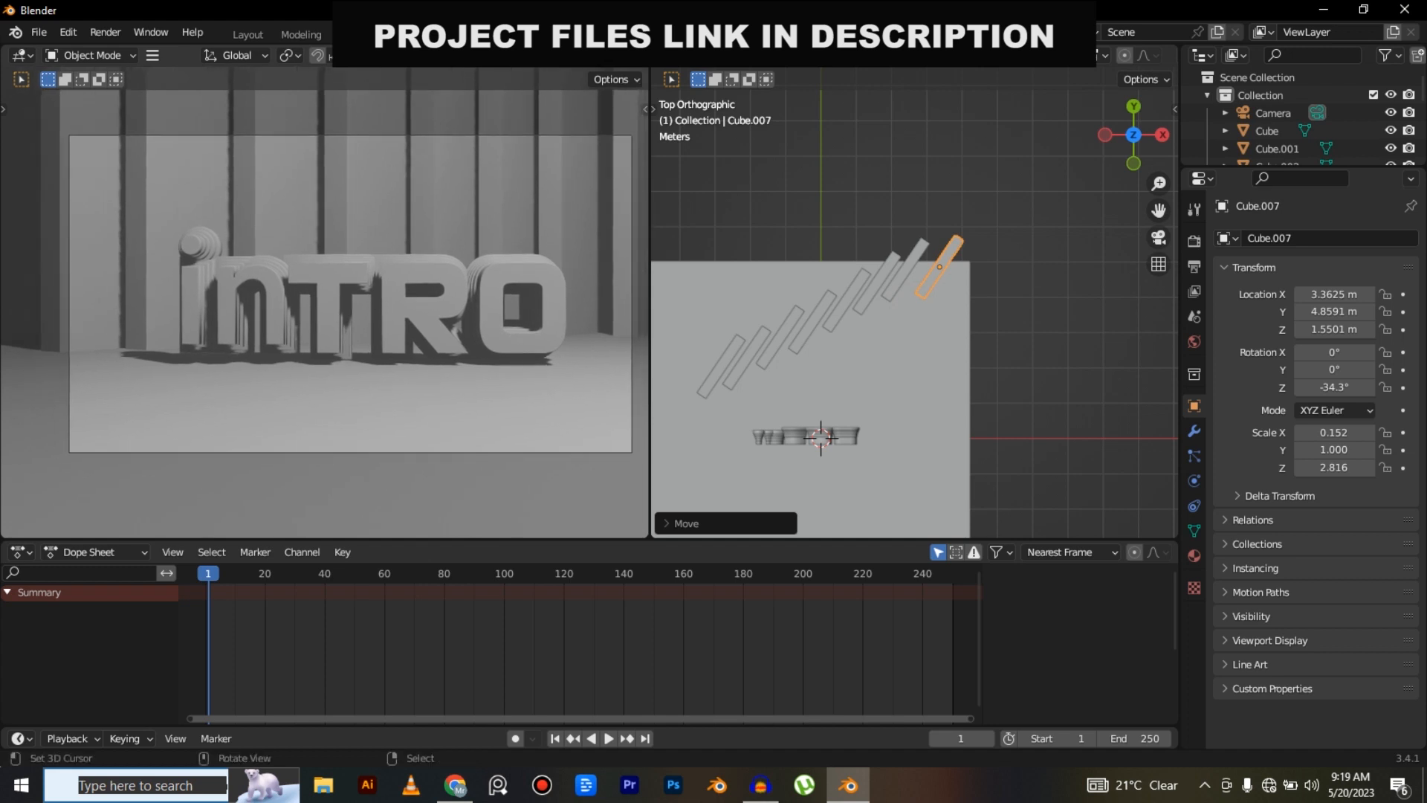
click(247, 34)
click(550, 484)
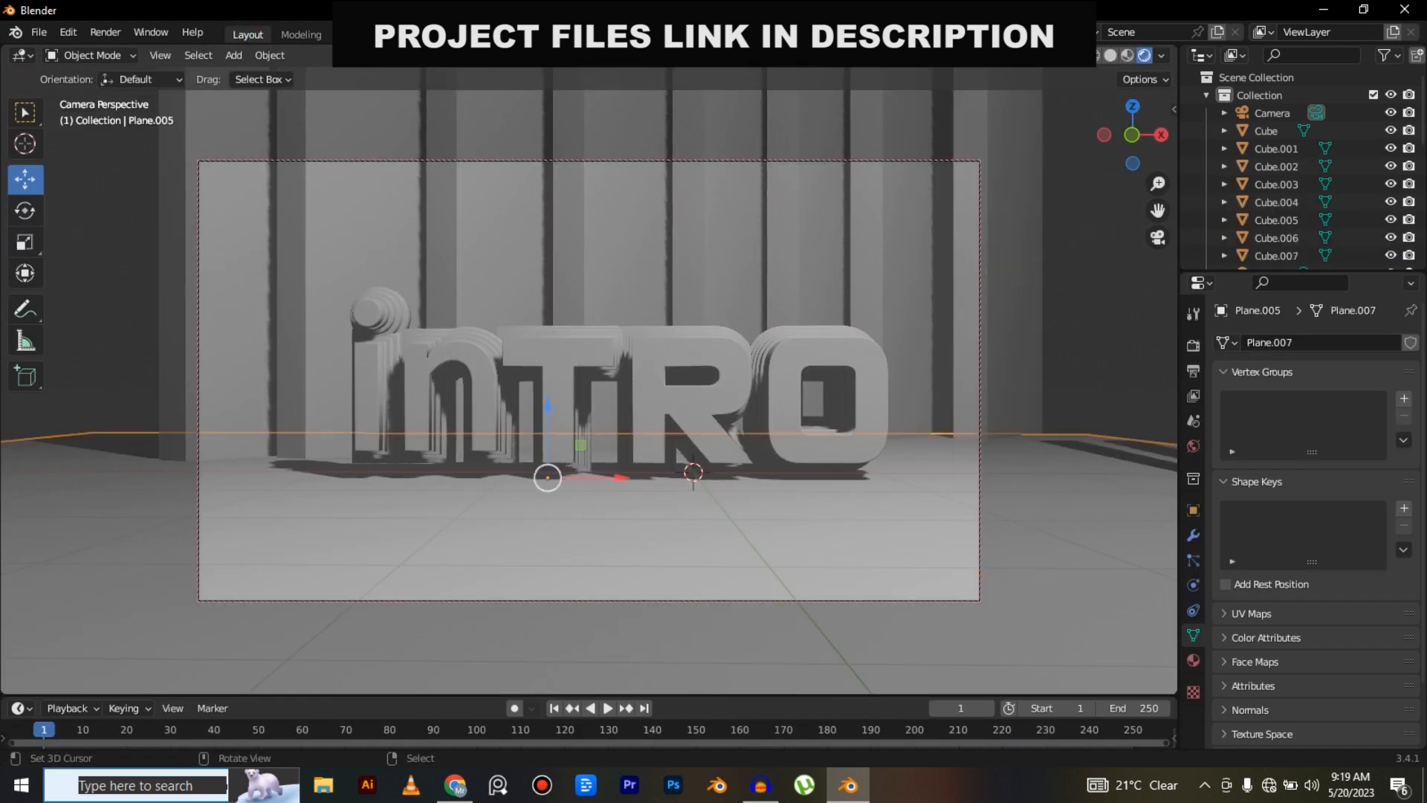
key(x)
key(Return)
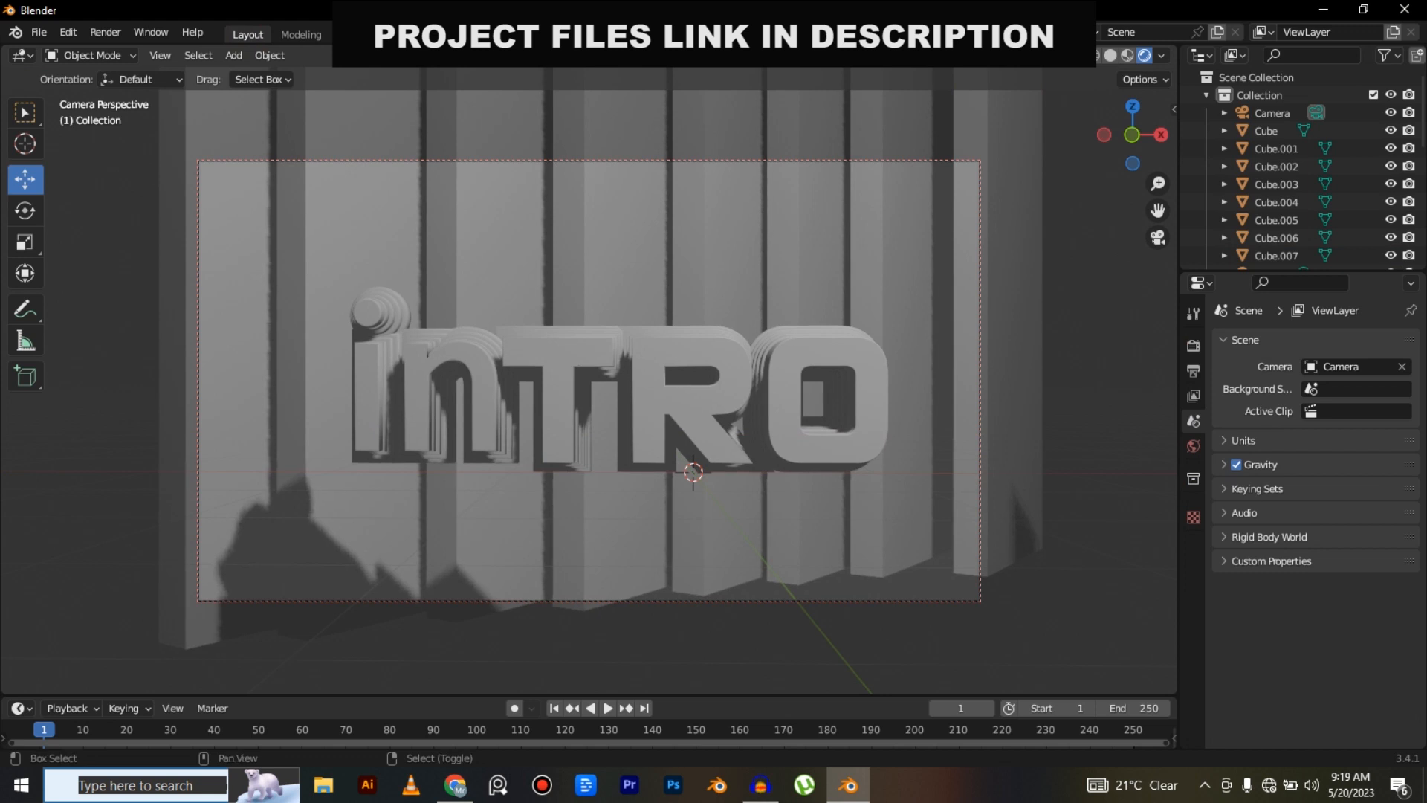
shift+scroll(587, 416, up, 3)
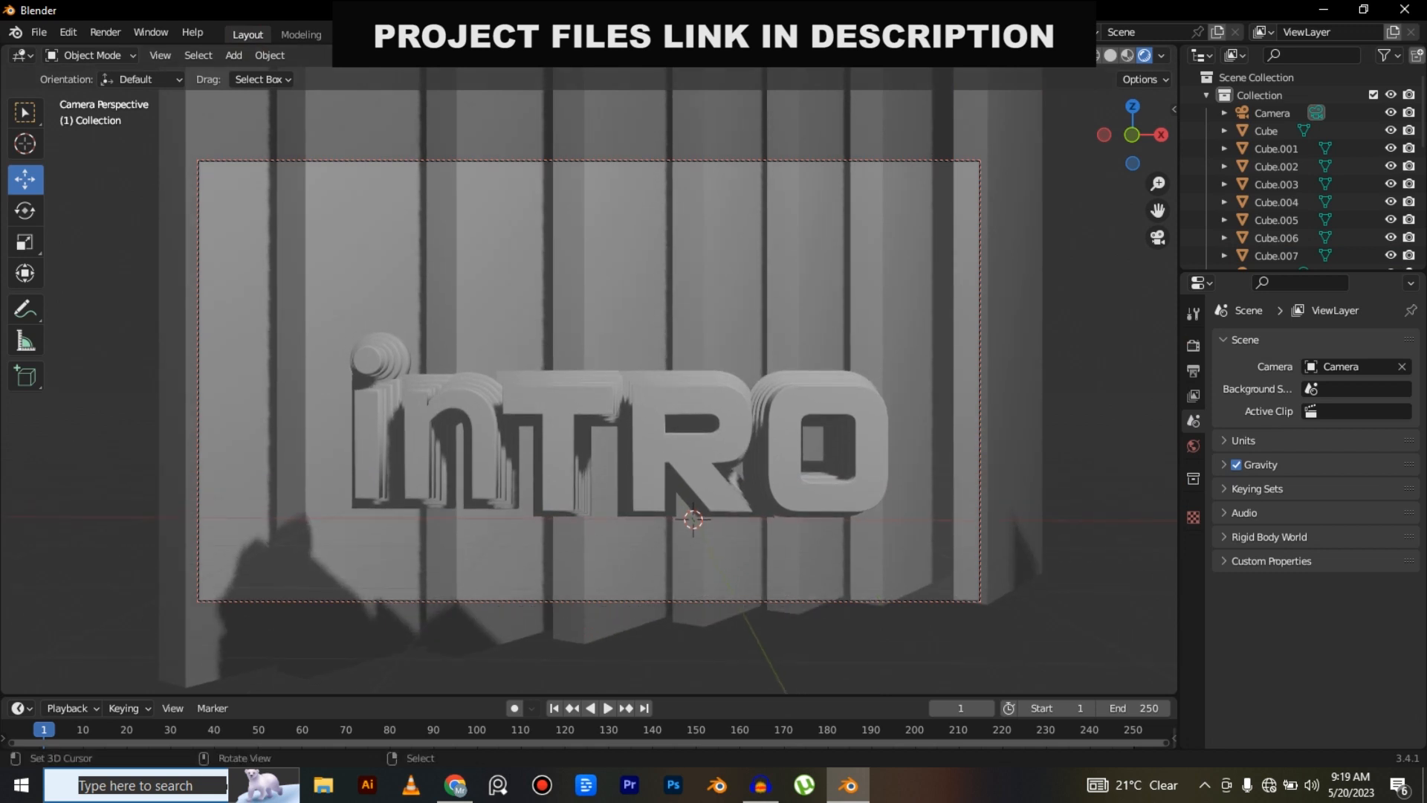
In the Animation workspace's front view, select the backdrop pillars except the third from the end of the row and lower them along Z.
click(623, 35)
scroll(914, 302, down, 2)
key(KP_1)
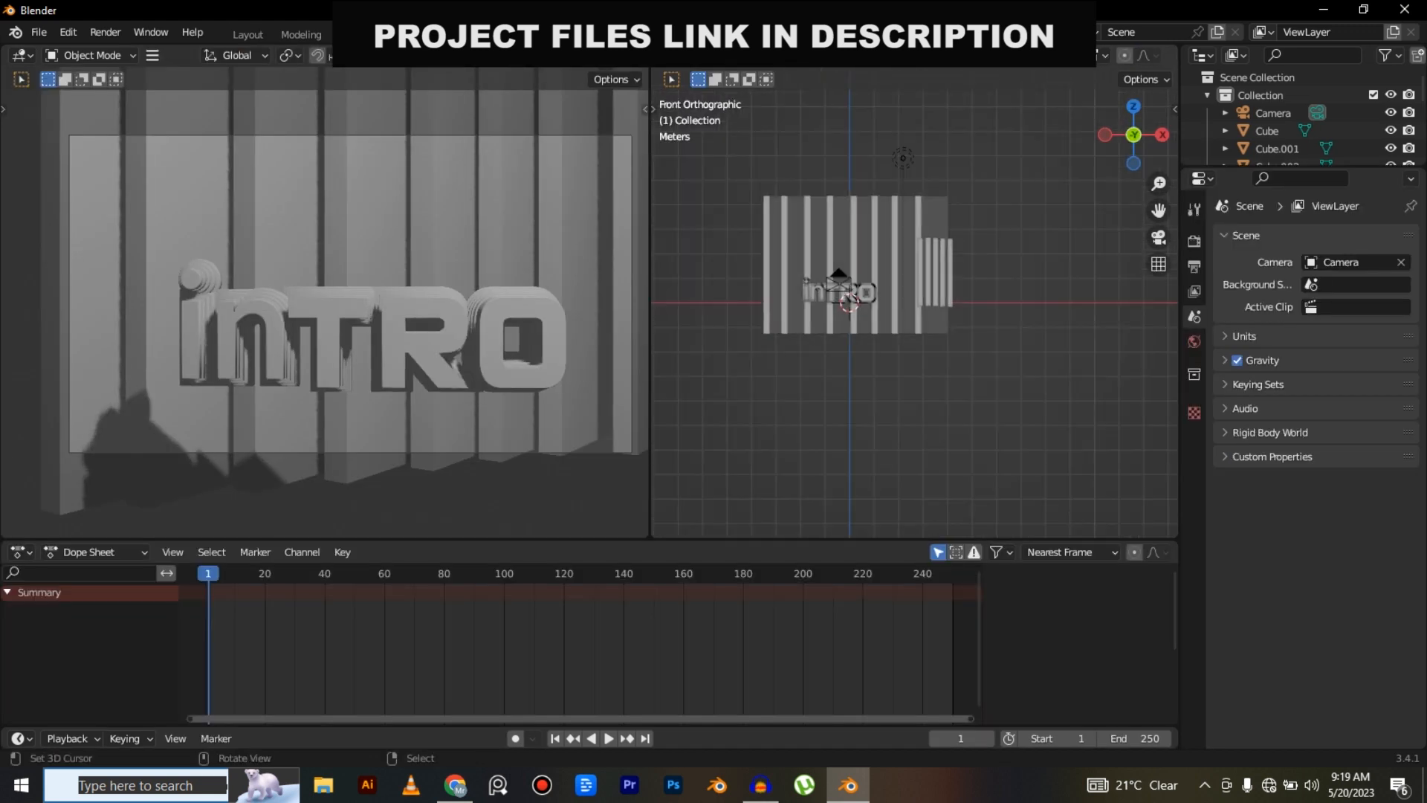
drag(736, 186, 868, 229)
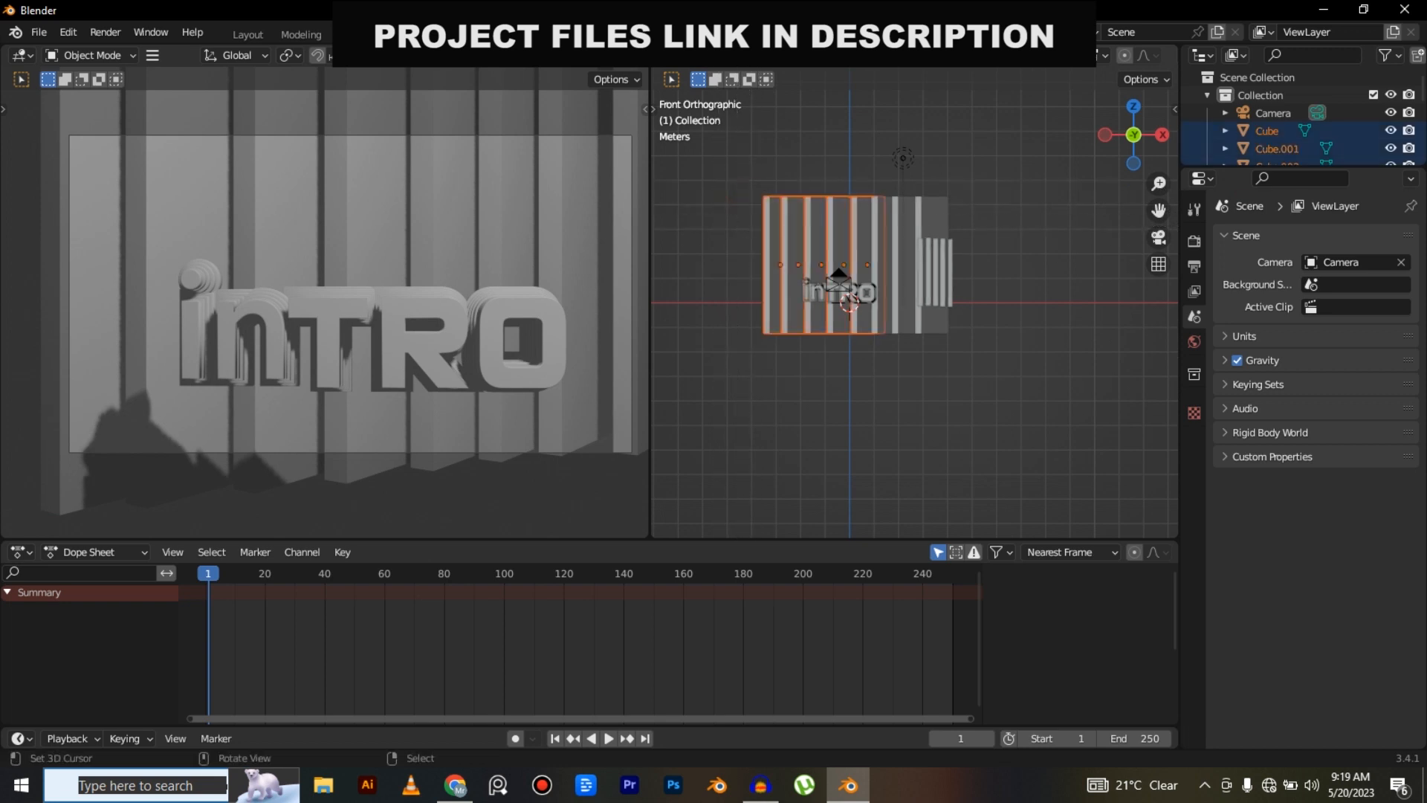
shift+click(897, 207)
shift+click(942, 203)
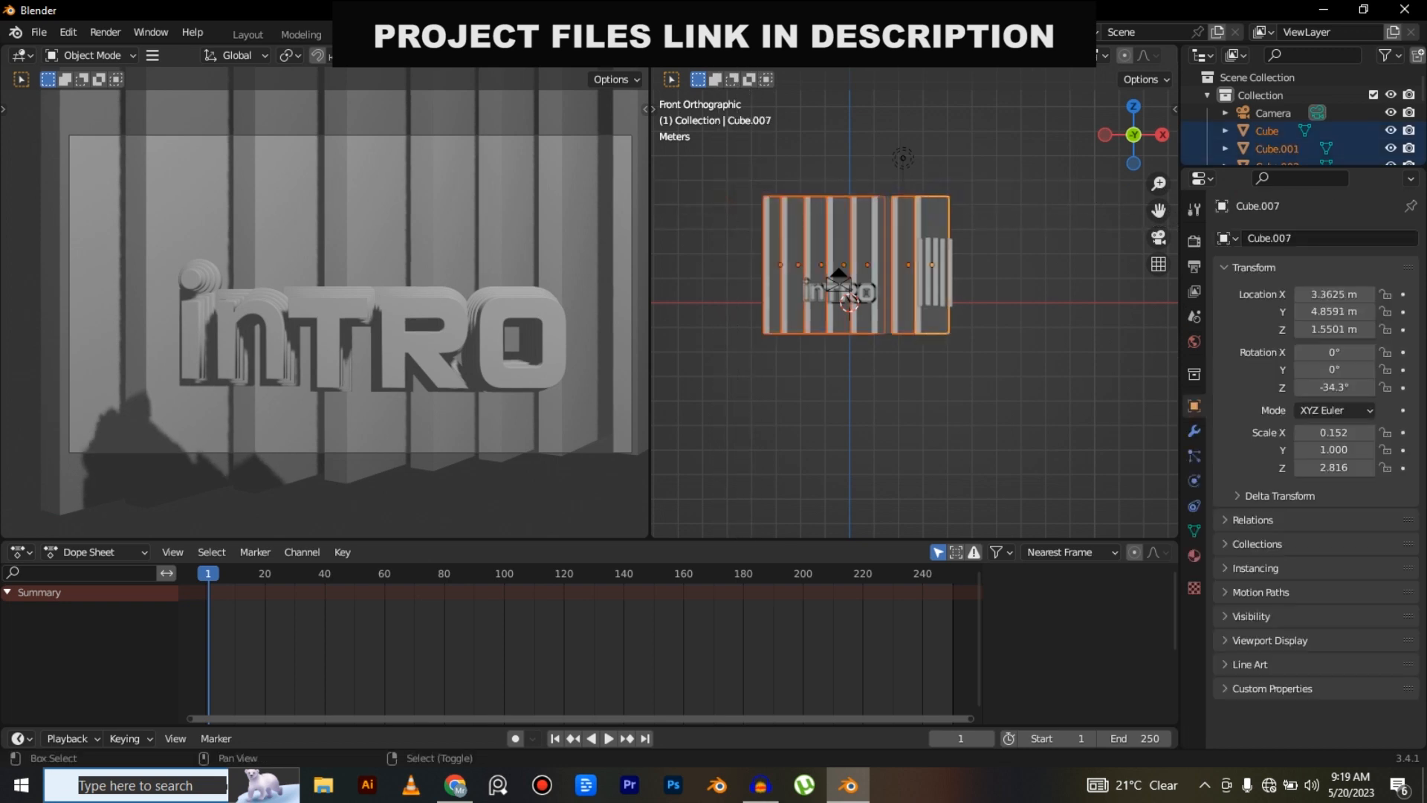
key(t)
click(675, 179)
key(t)
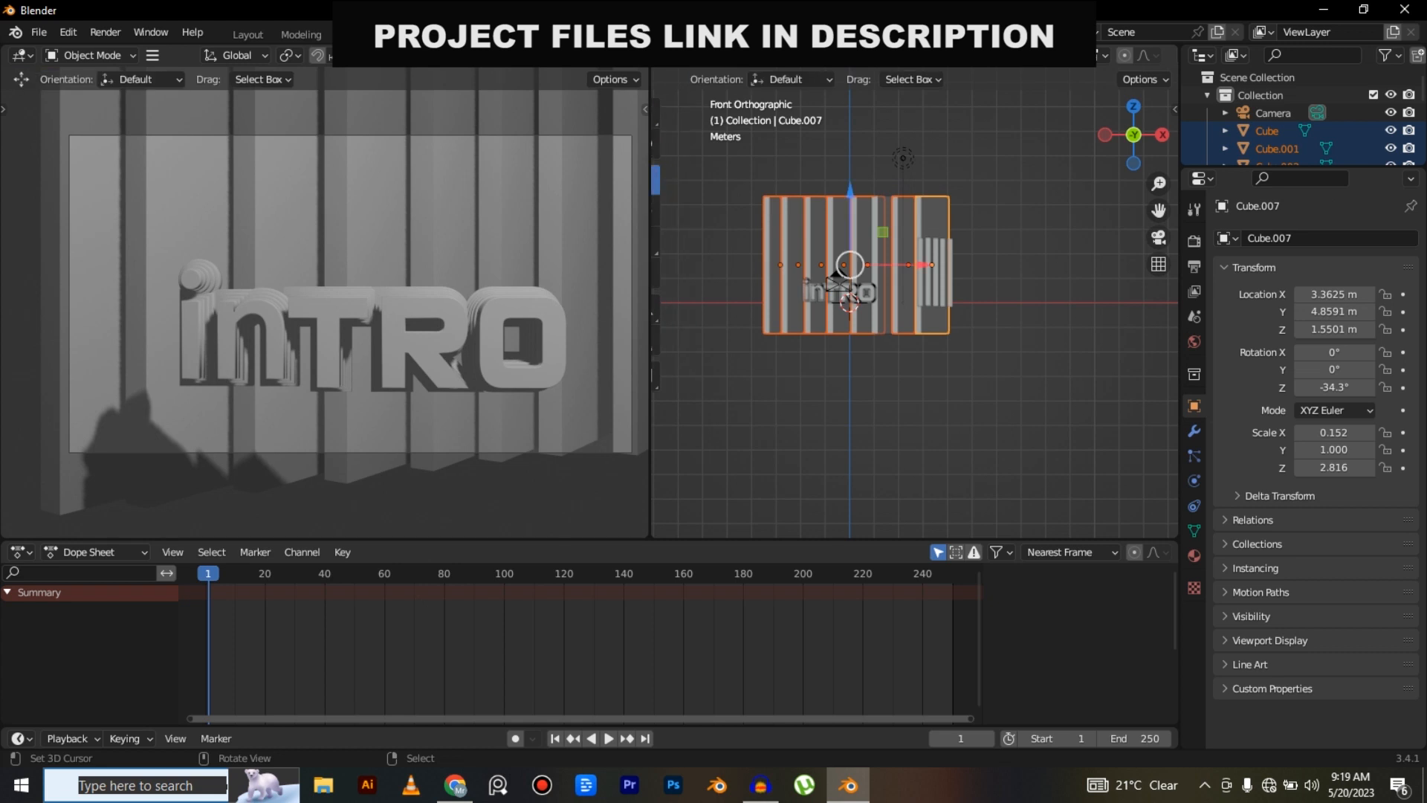
drag(851, 193, 851, 217)
Return to the Layout workspace and set the camera's focal length to 15 mm.
click(247, 34)
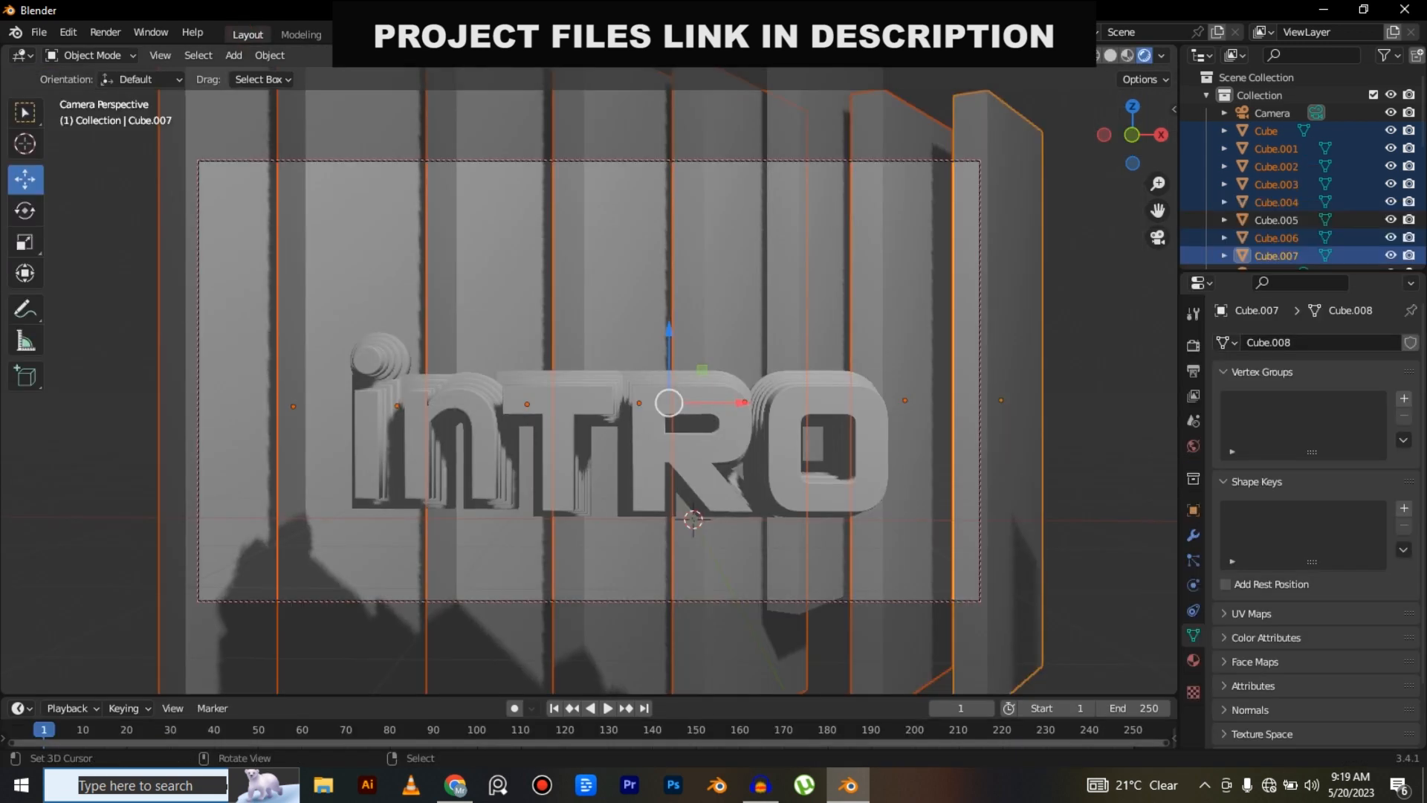
right_click(953, 161)
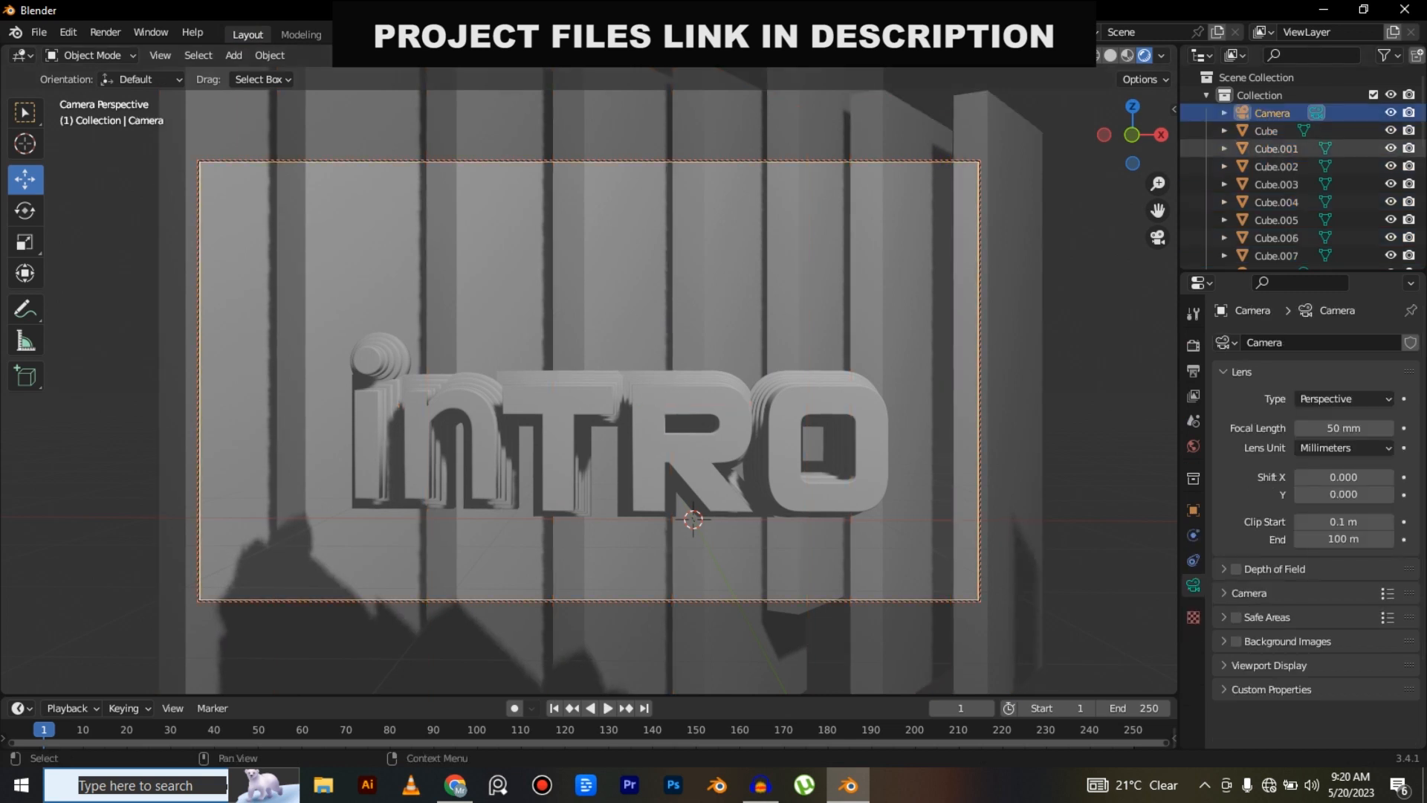
click(1344, 429)
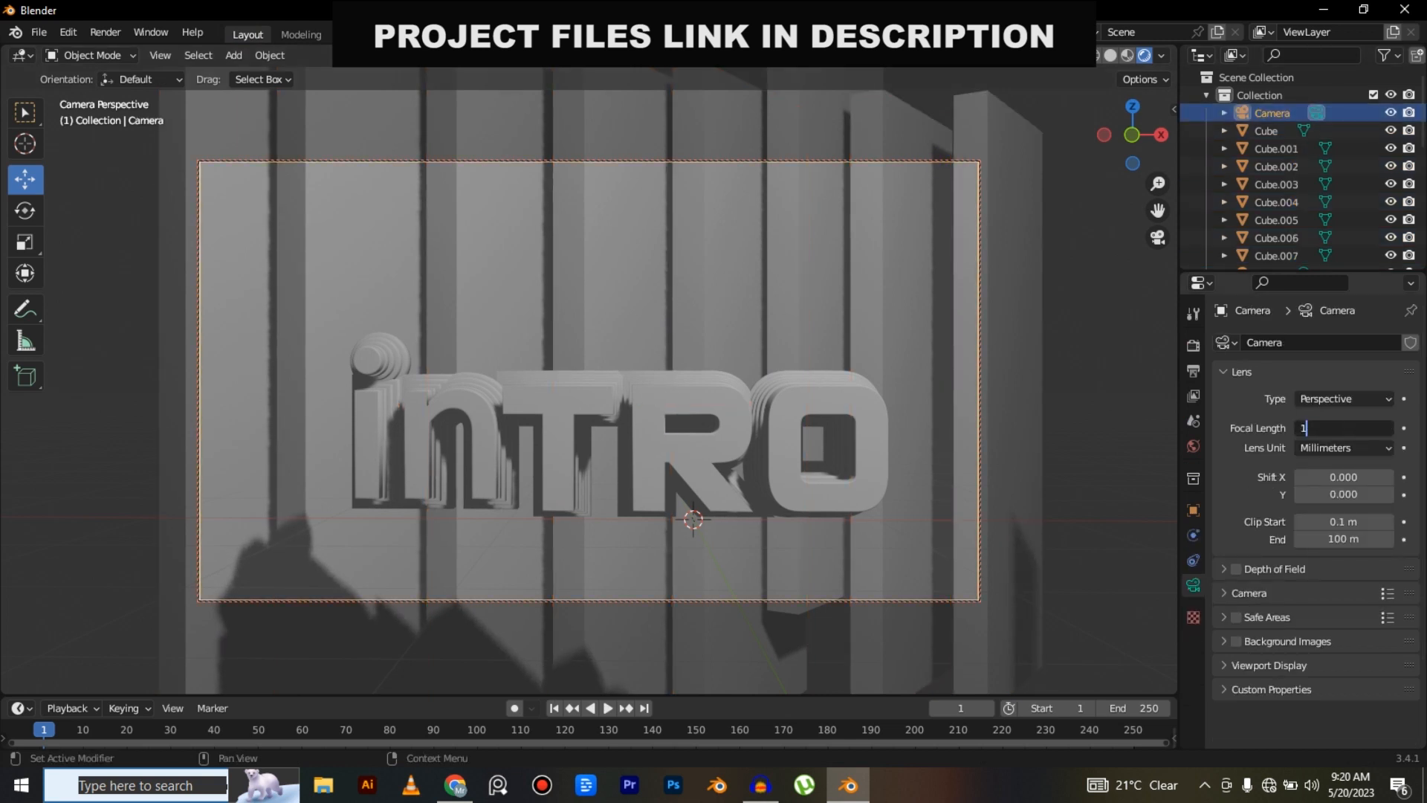
text(15)
key(Return)
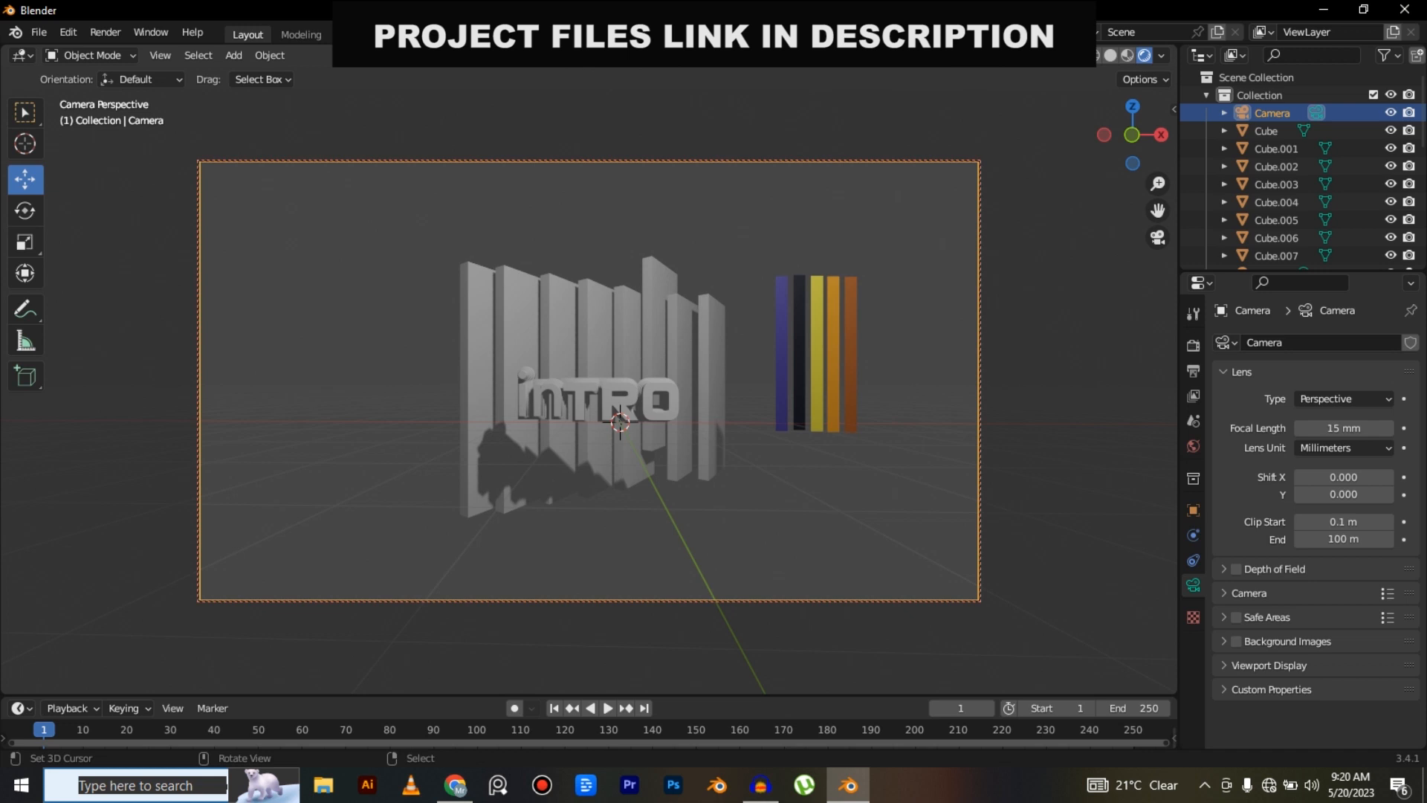
Move the camera closer to the title, to about X -0.42 m, Y -2.24 m, Z 0.80 m, so the pillars fill the frame's height.
ctrl+middle_drag(595, 476, 595, 312)
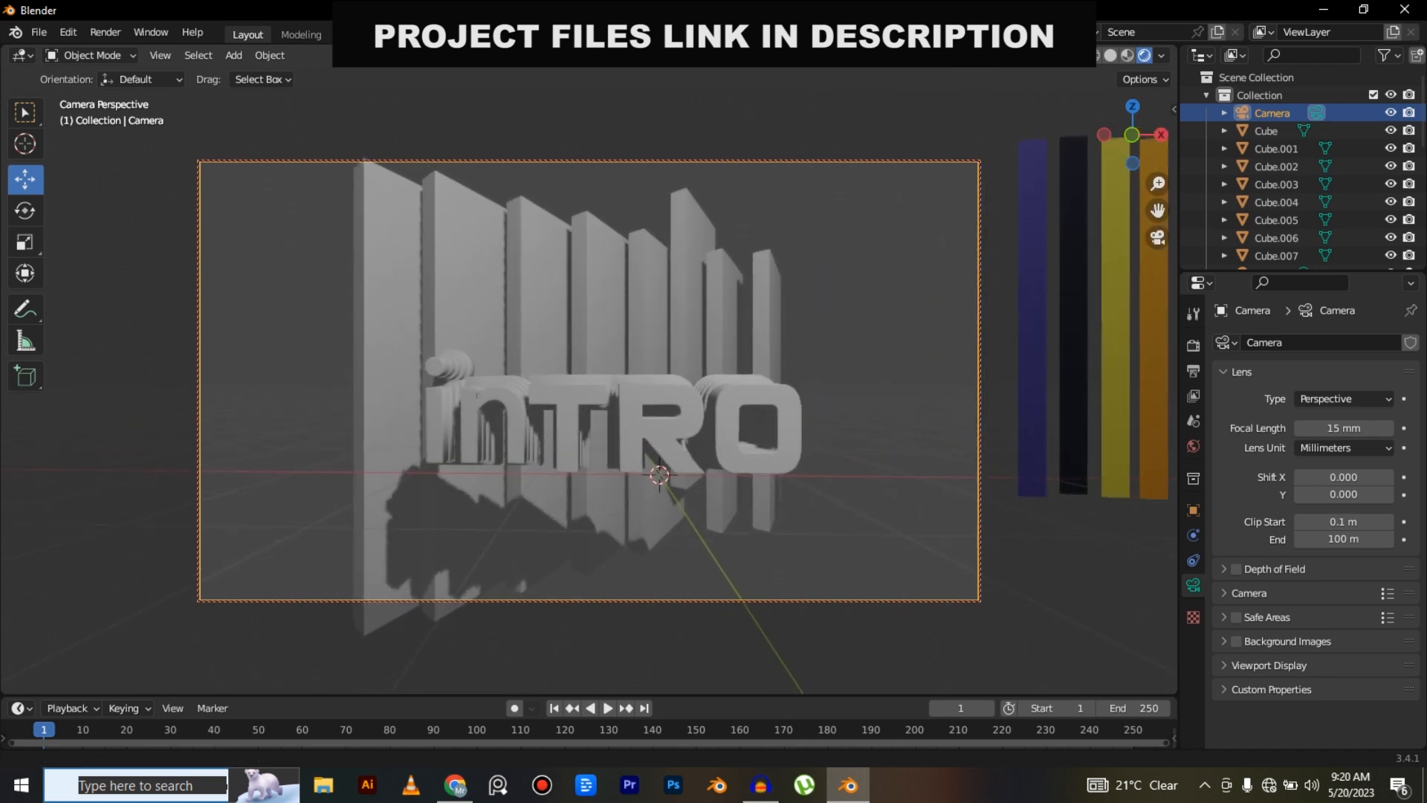
mouse_move(594, 372)
shift+middle_down()
mouse_move(521, 378)
mouse_move(584, 377)
mouse_move(594, 362)
shift+middle_up()
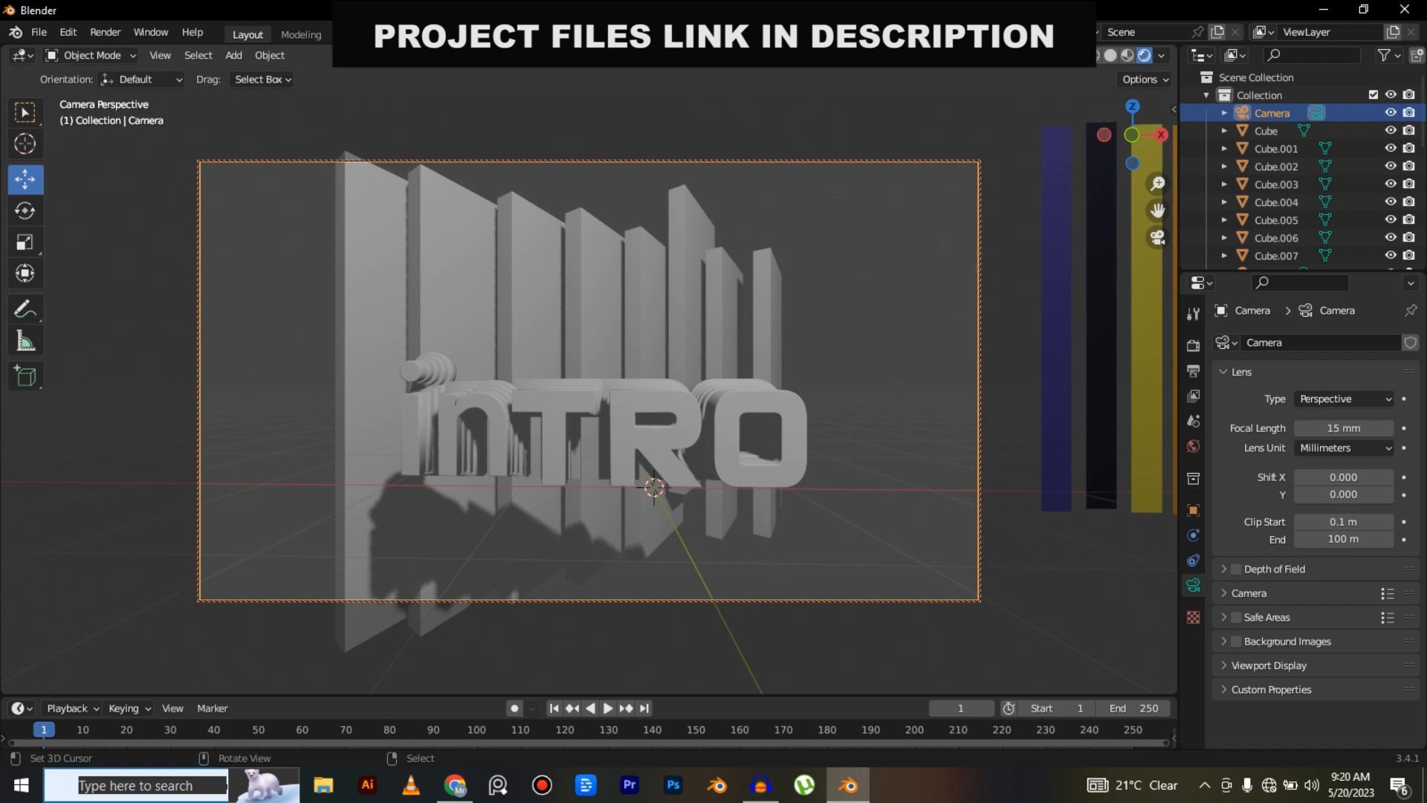
ctrl+middle_drag(595, 377, 595, 357)
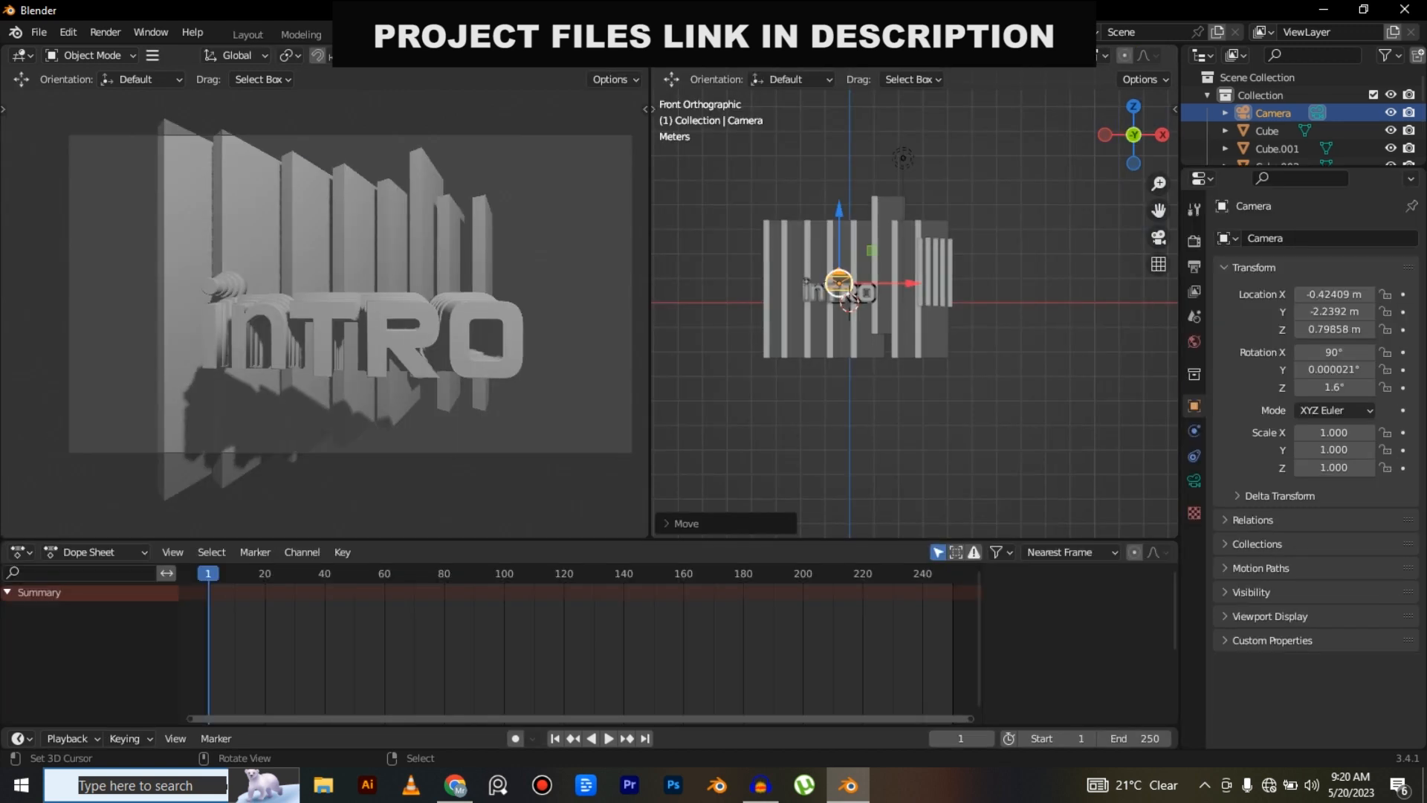
key(XF86MonBrightnessUp)
key(XF86MonBrightnessUp)
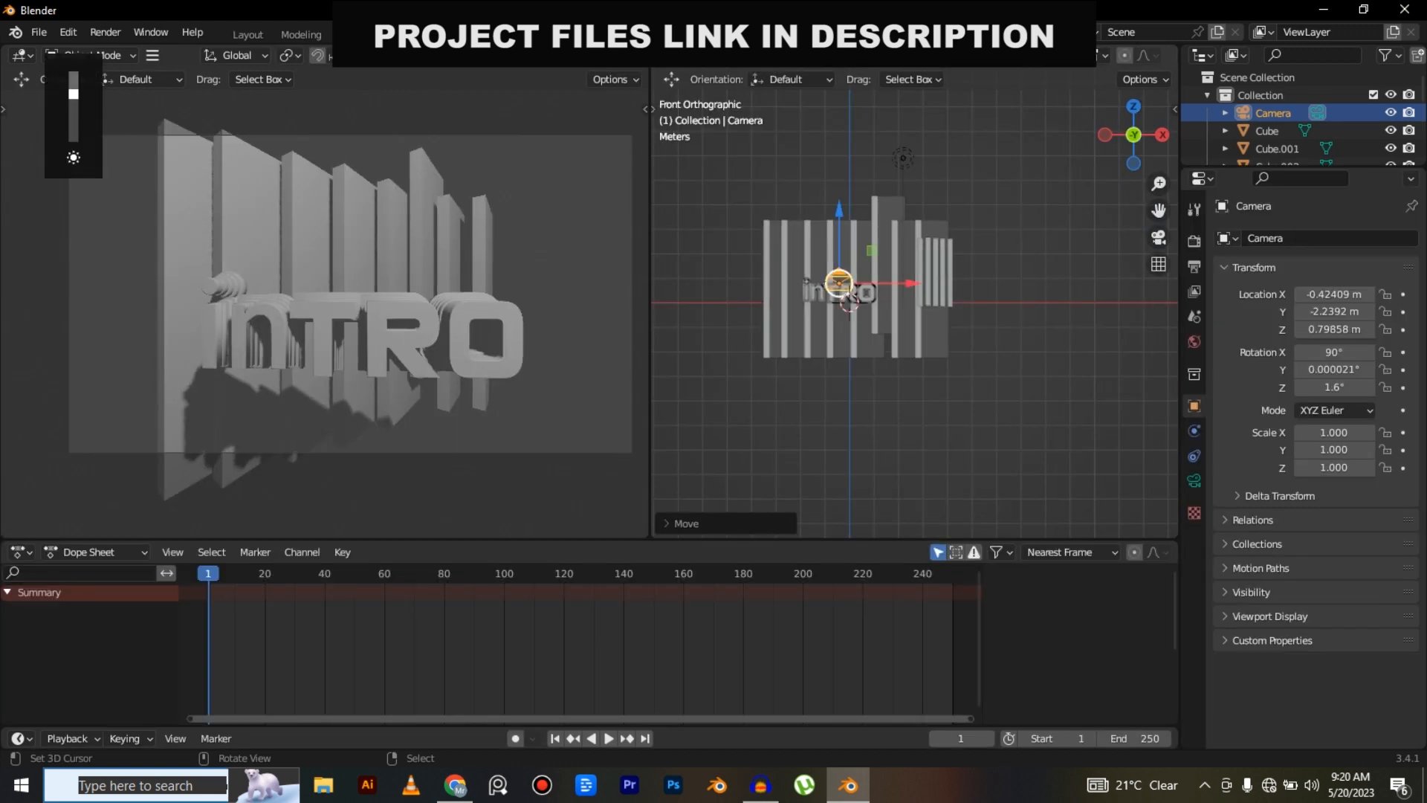
Set the point light's radius to 3 m to soften the shadows.
key(KP_7)
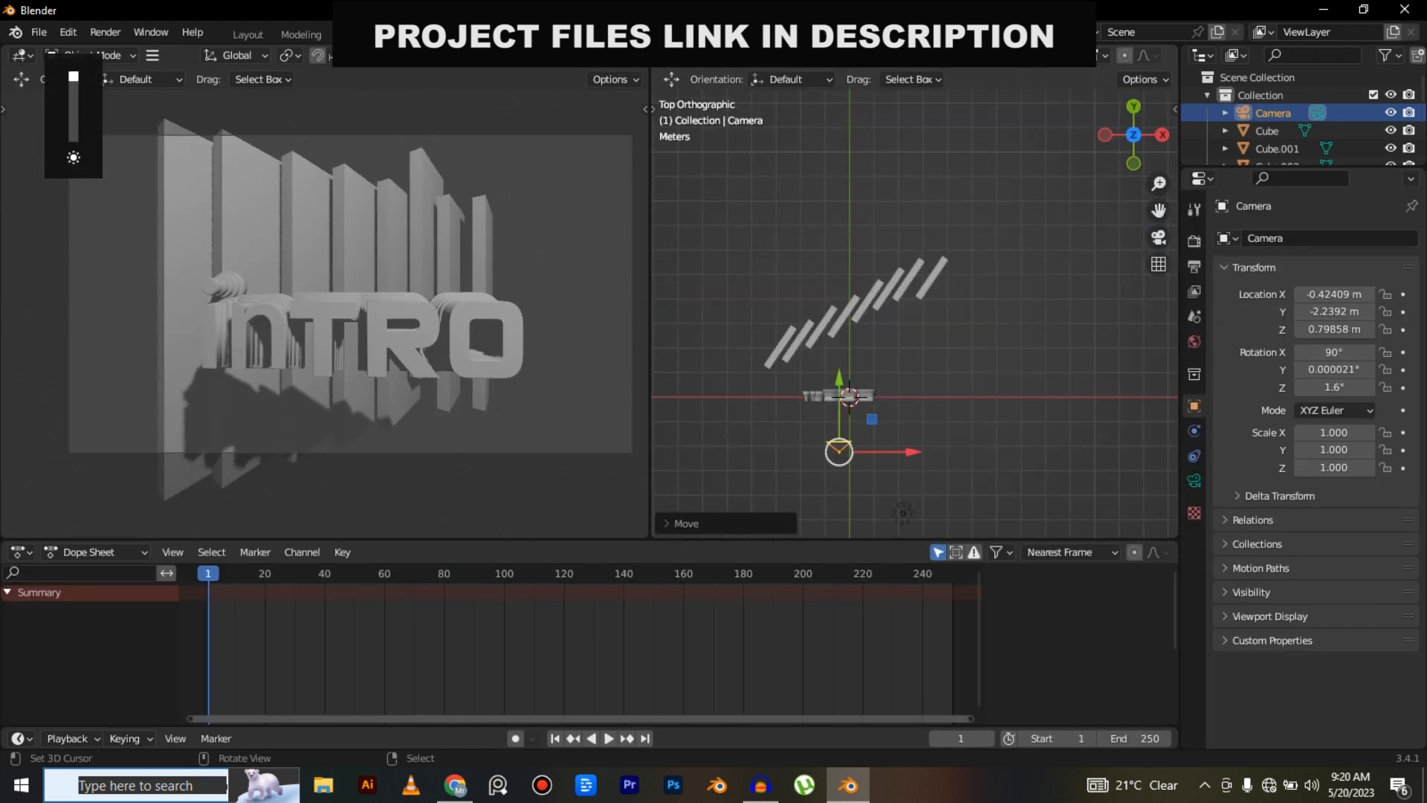
right_click(905, 478)
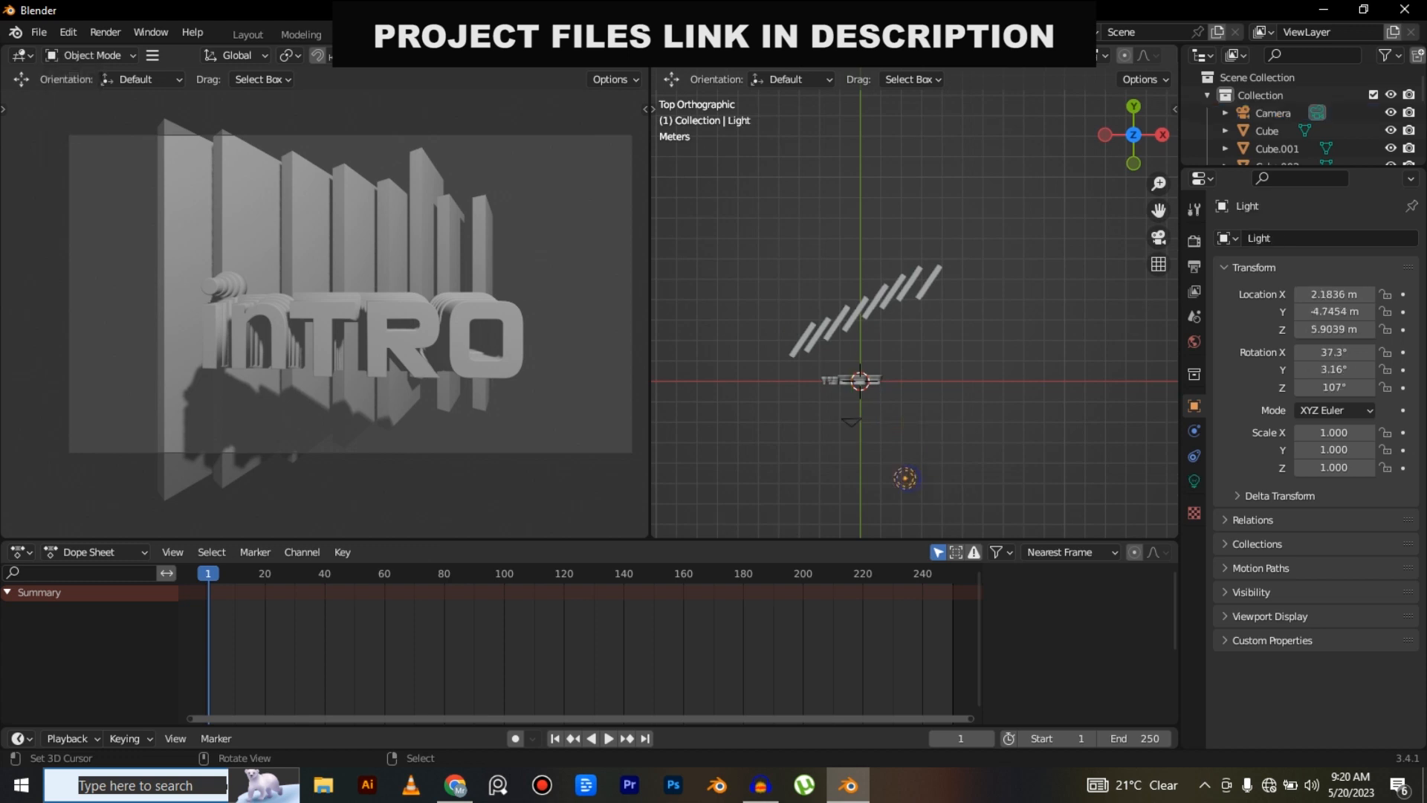
click(1195, 480)
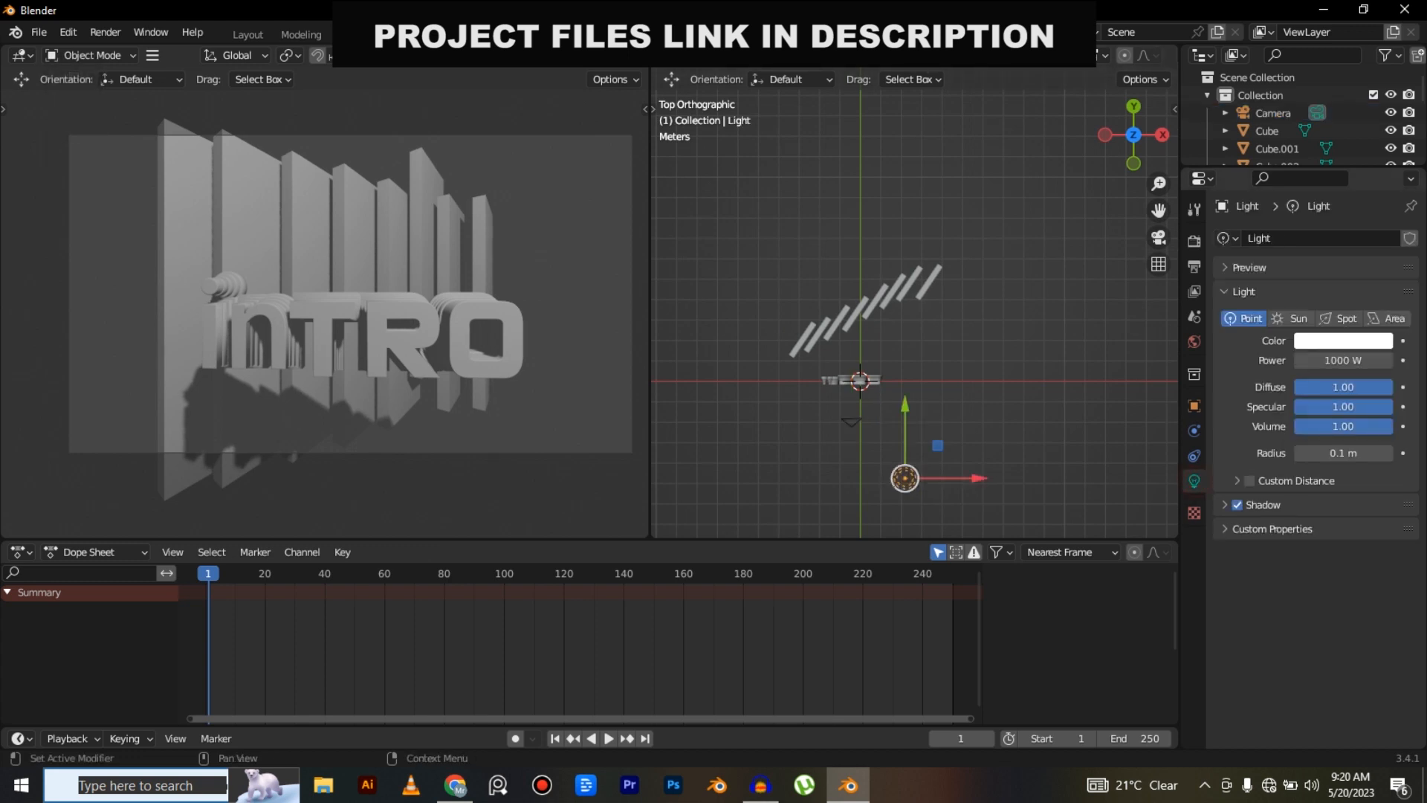
click(1338, 453)
click(1351, 621)
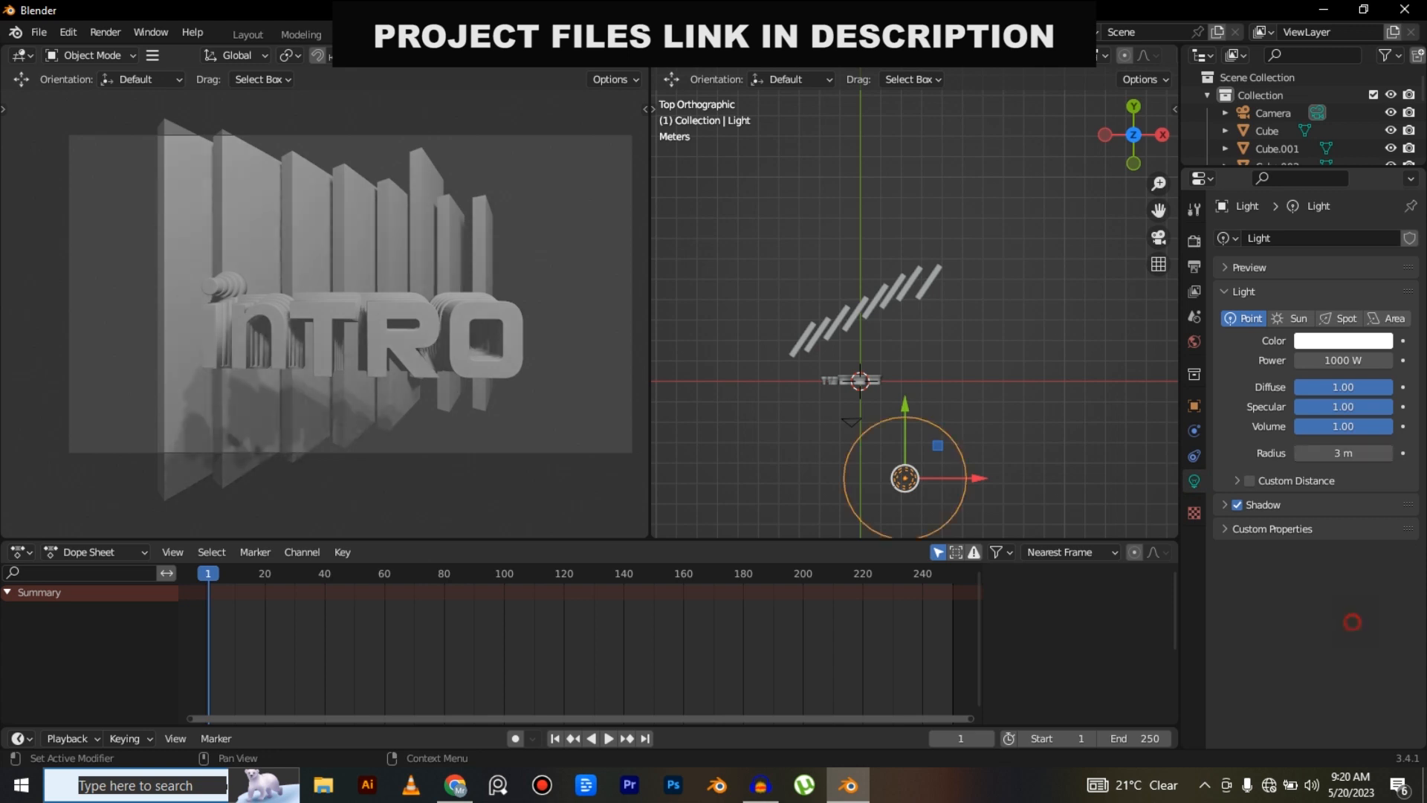
Duplicate the point light and place the copy behind the near end of the pillar row, slightly higher than the original.
shift+middle_drag(937, 439, 887, 457)
key(KP_1)
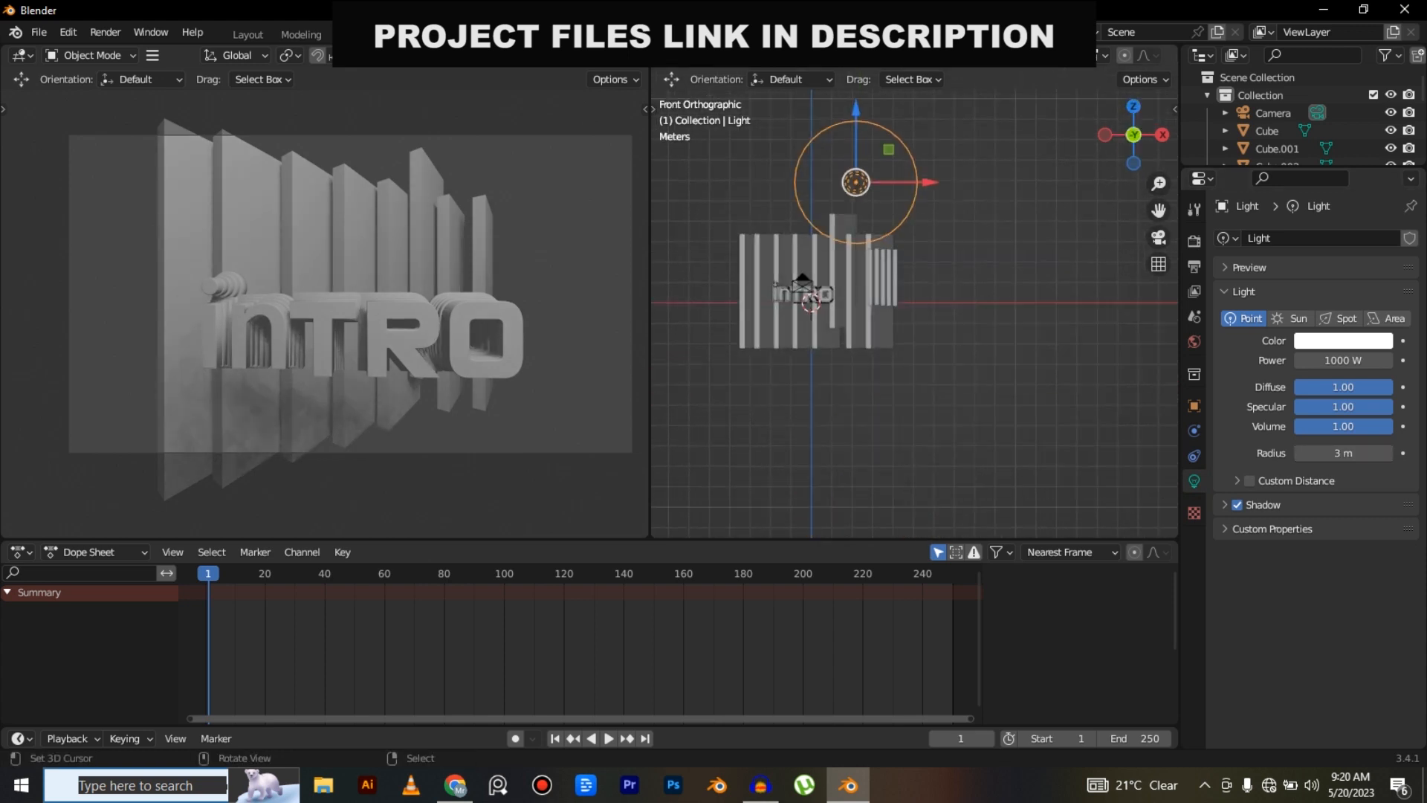
key(KP_7)
scroll(872, 396, down, 2)
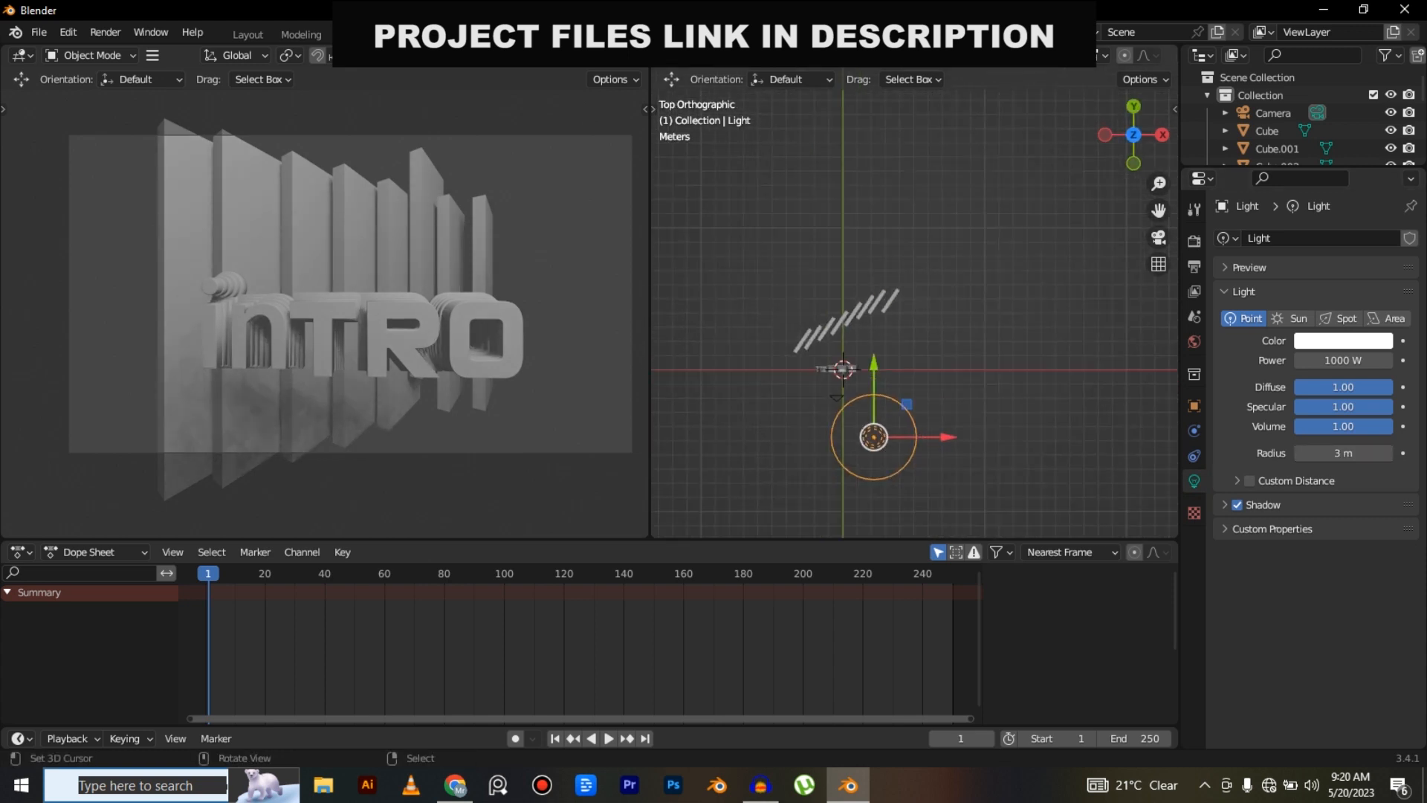
key(shift+d)
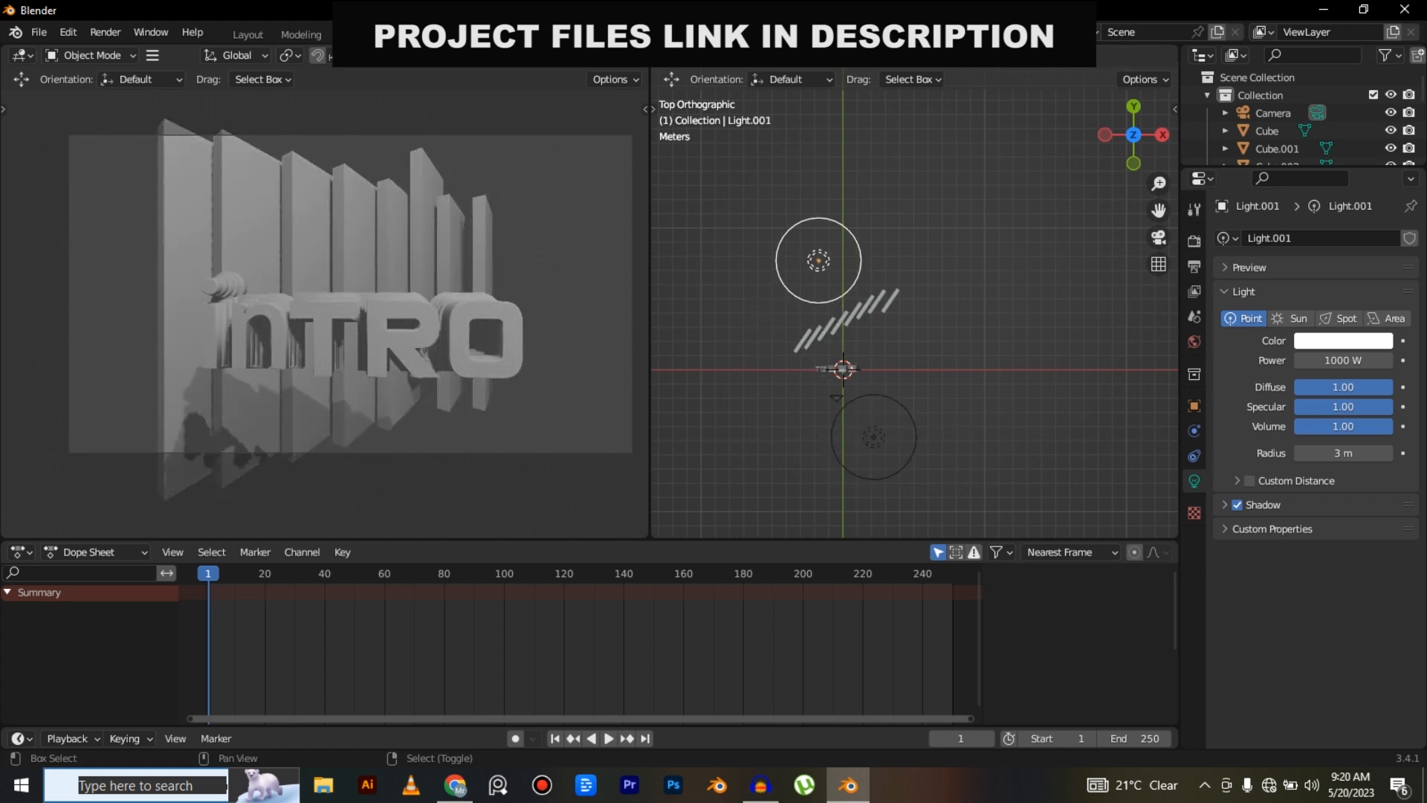
click(841, 309)
key(KP_1)
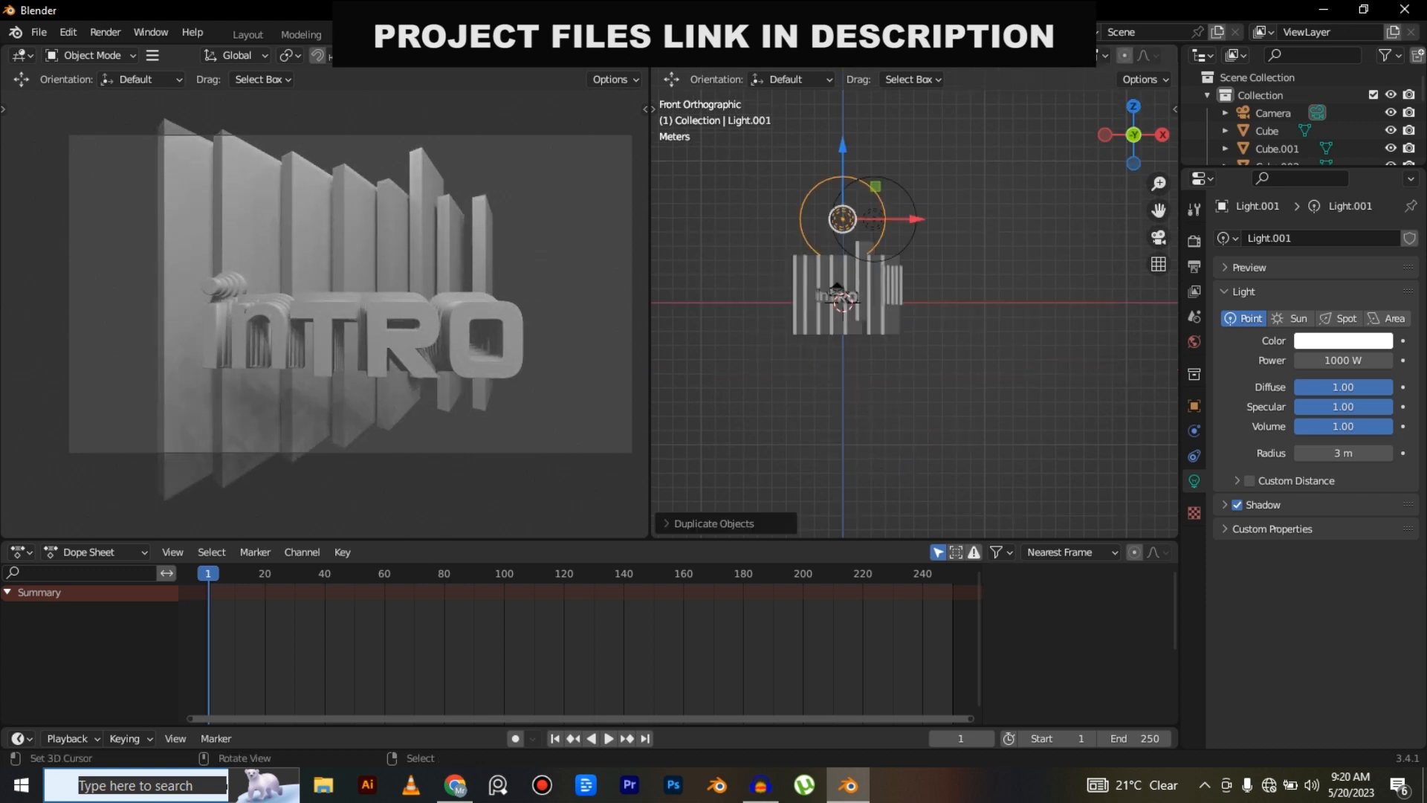
key(g)
click(816, 208)
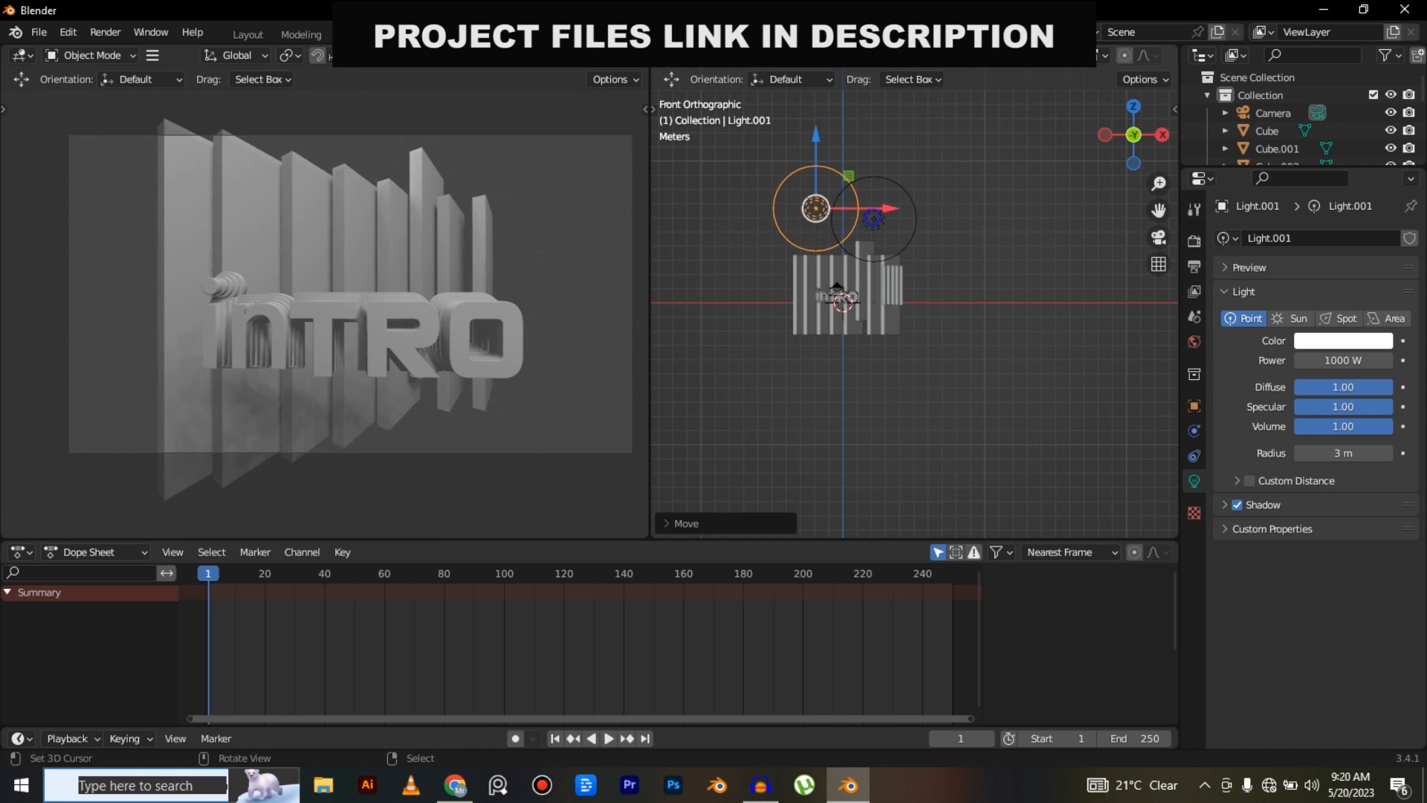
Lower the original light slightly in front view, then duplicate it and place the copy beyond the far end of the pillar row.
right_click(874, 220)
key(g)
click(885, 270)
key(KP_7)
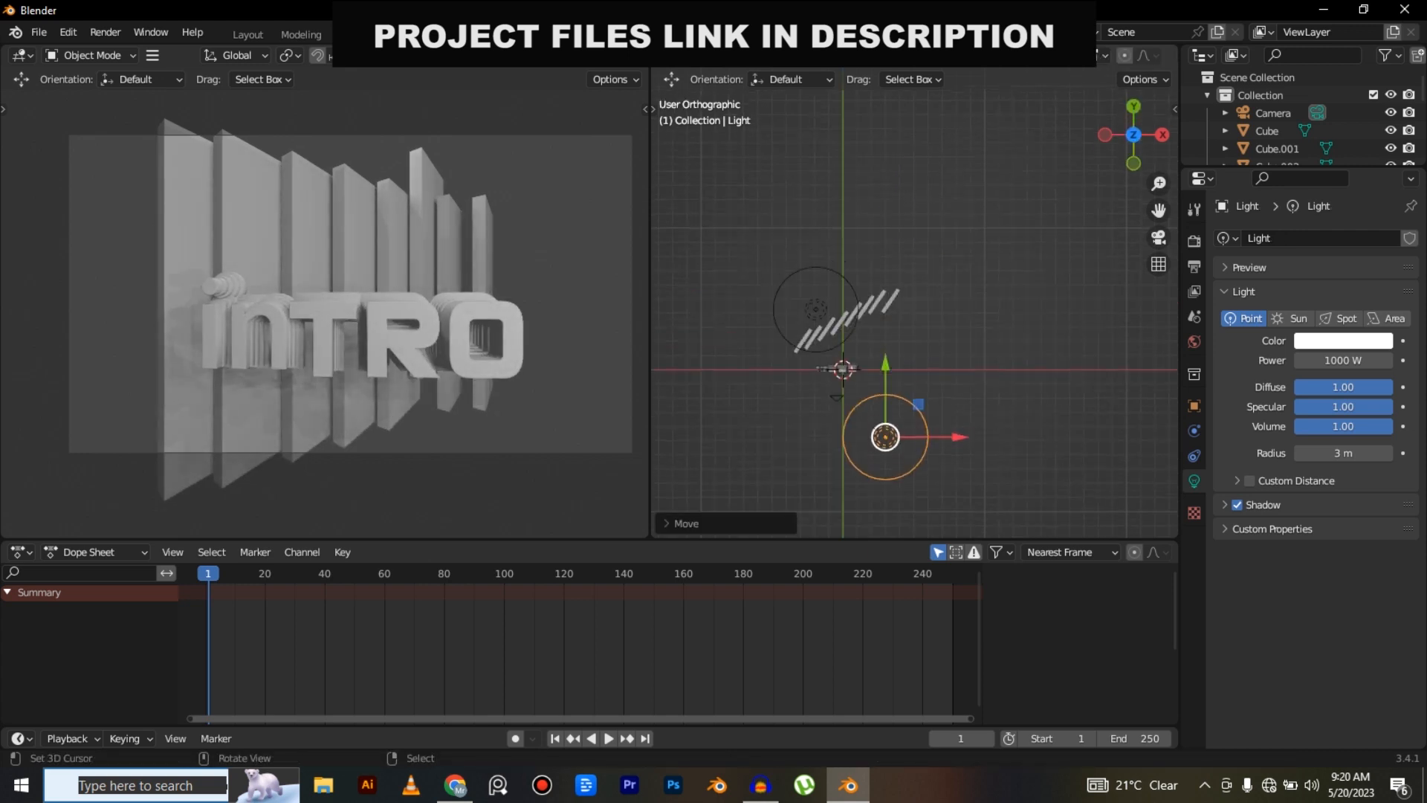
key(shift+d)
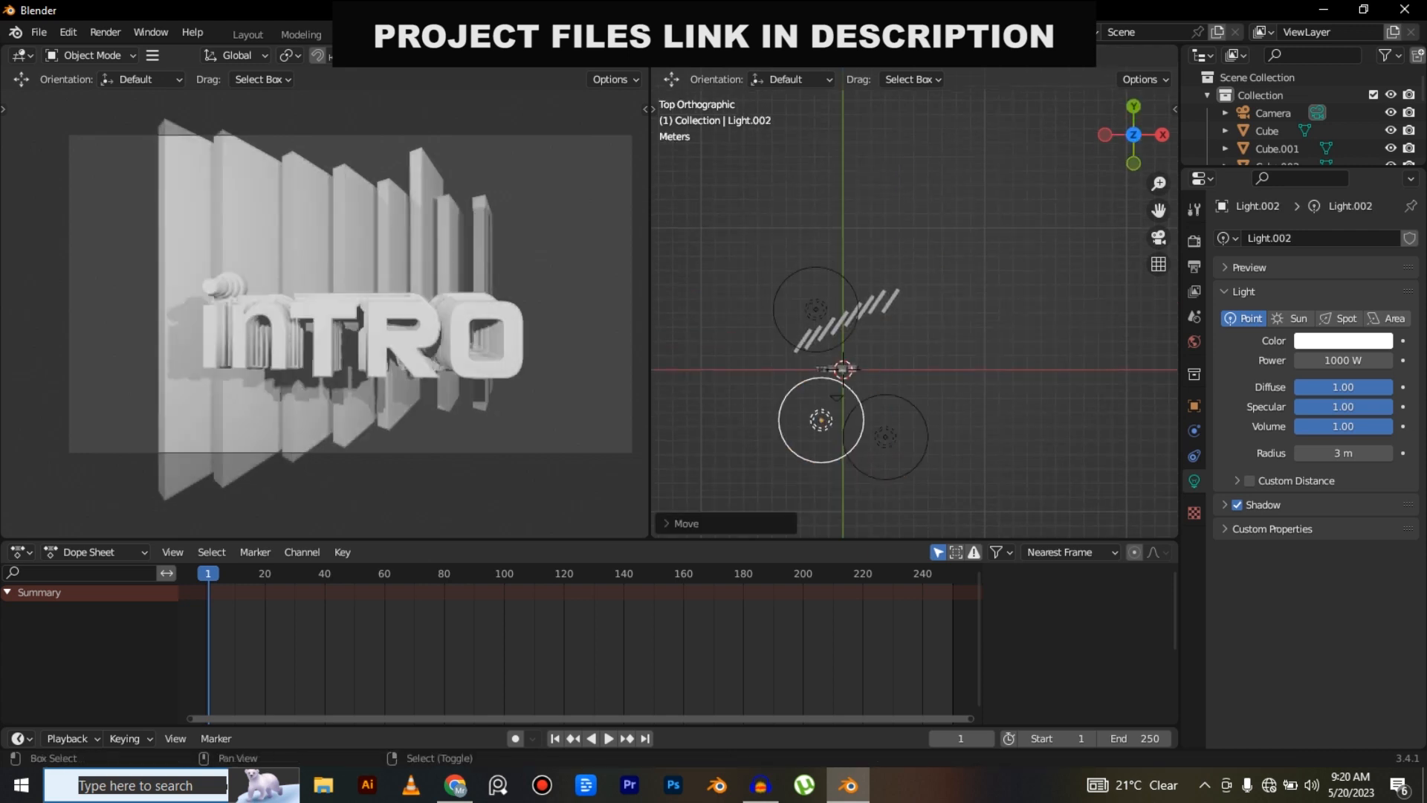
click(961, 319)
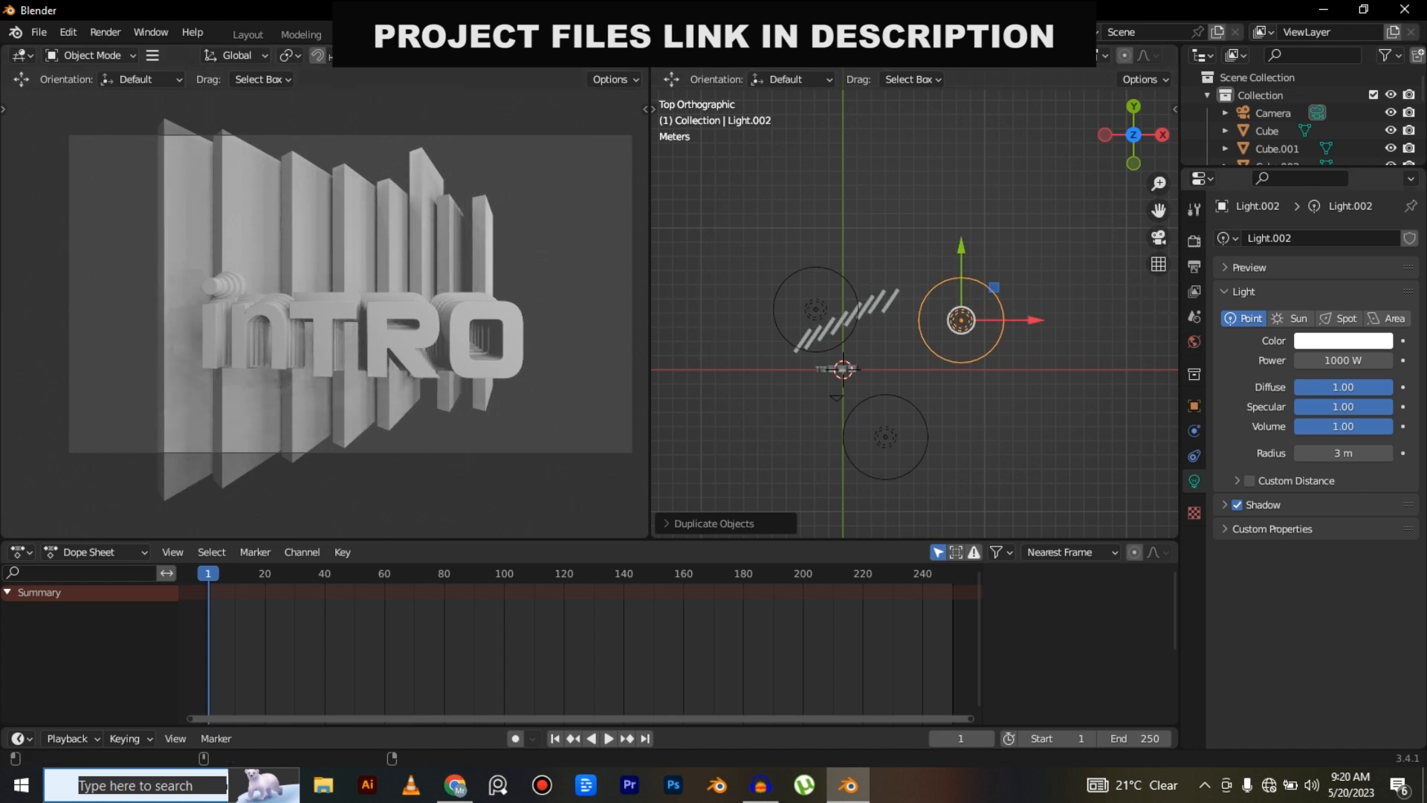
Set the free viewport to Material Preview shading and orbit it to show the title and the palette bars.
scroll(962, 320, up, 1)
shift+middle_drag(961, 319, 866, 332)
middle_drag(866, 331, 1060, 156)
scroll(1033, 266, up, 4)
scroll(1003, 152, up, 2)
scroll(1052, 156, up, 1)
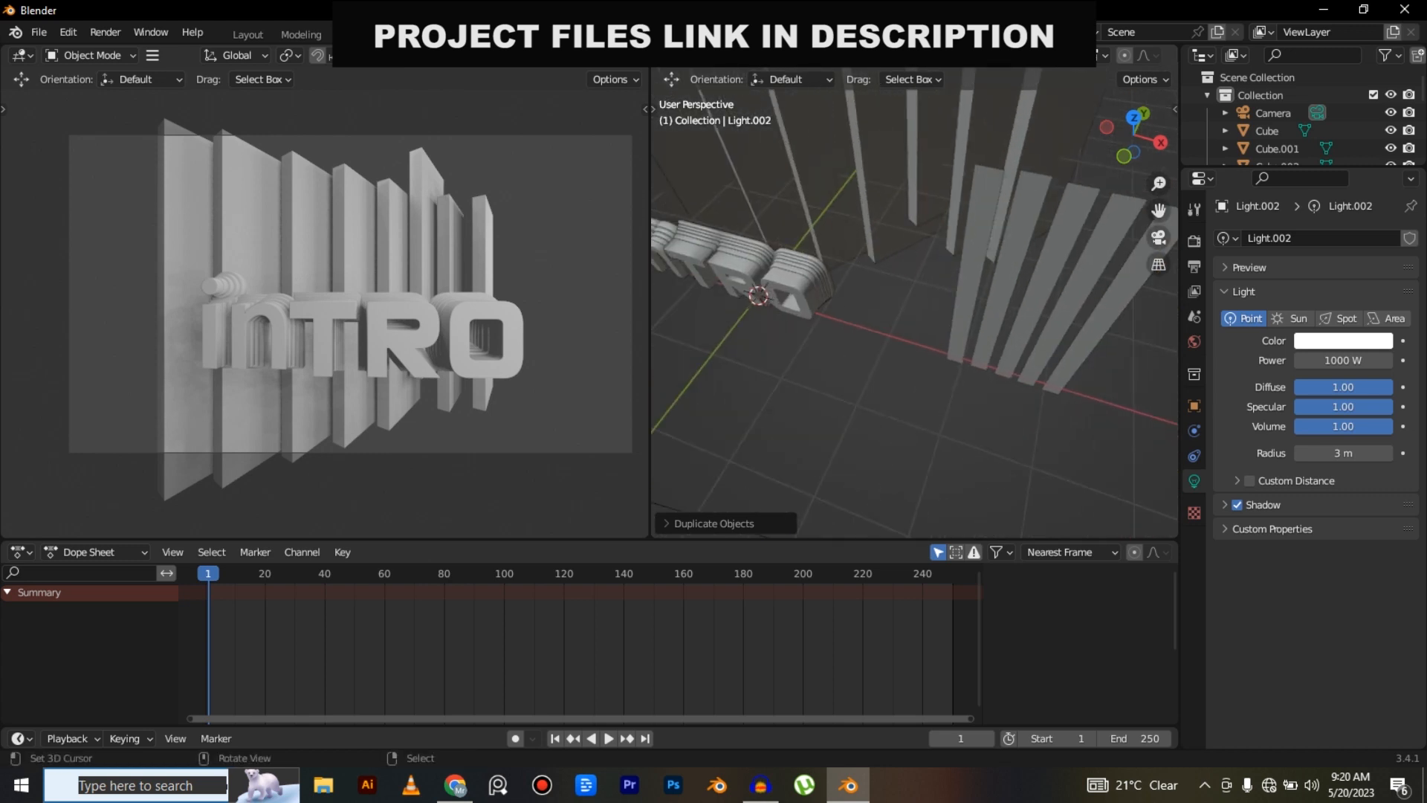
key(z)
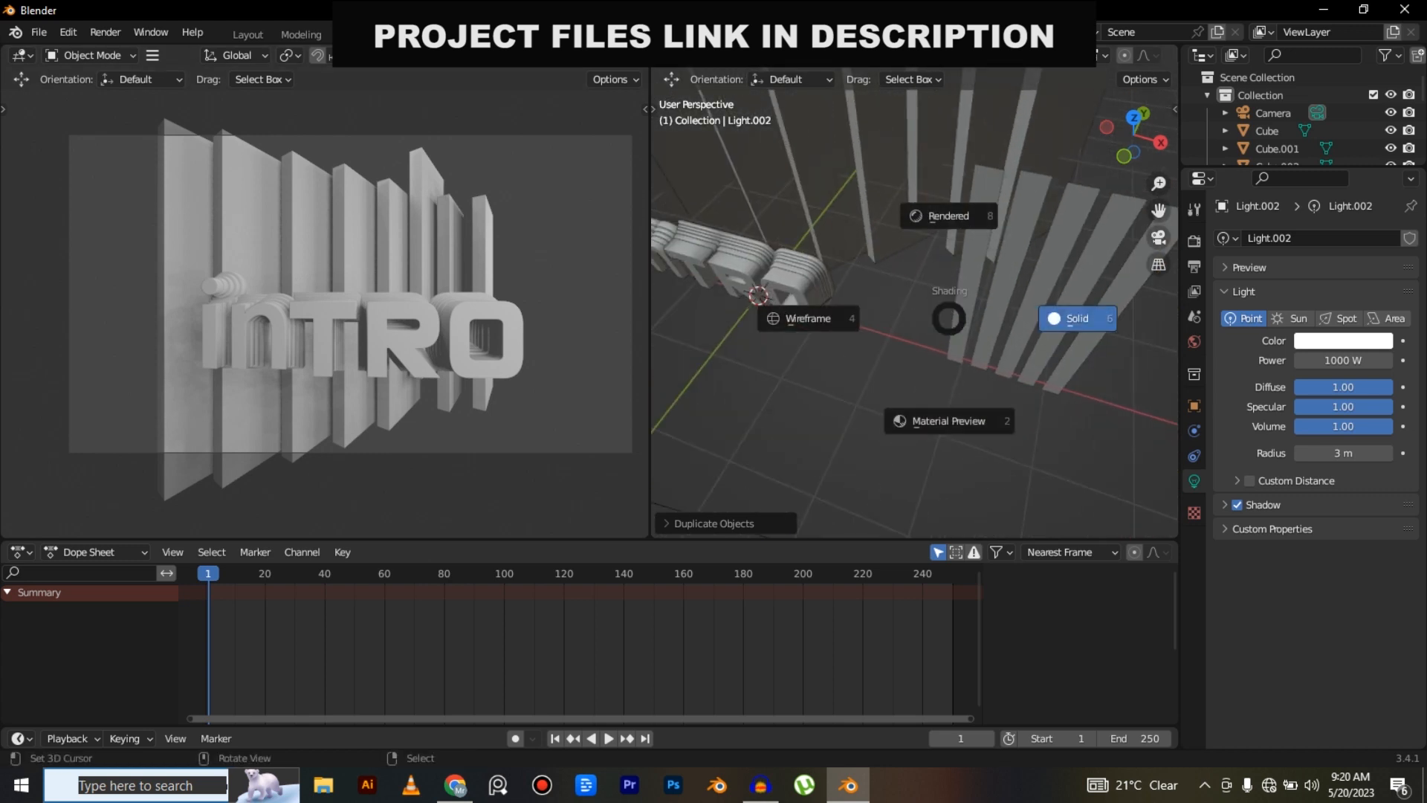
click(942, 420)
middle_drag(943, 420, 976, 405)
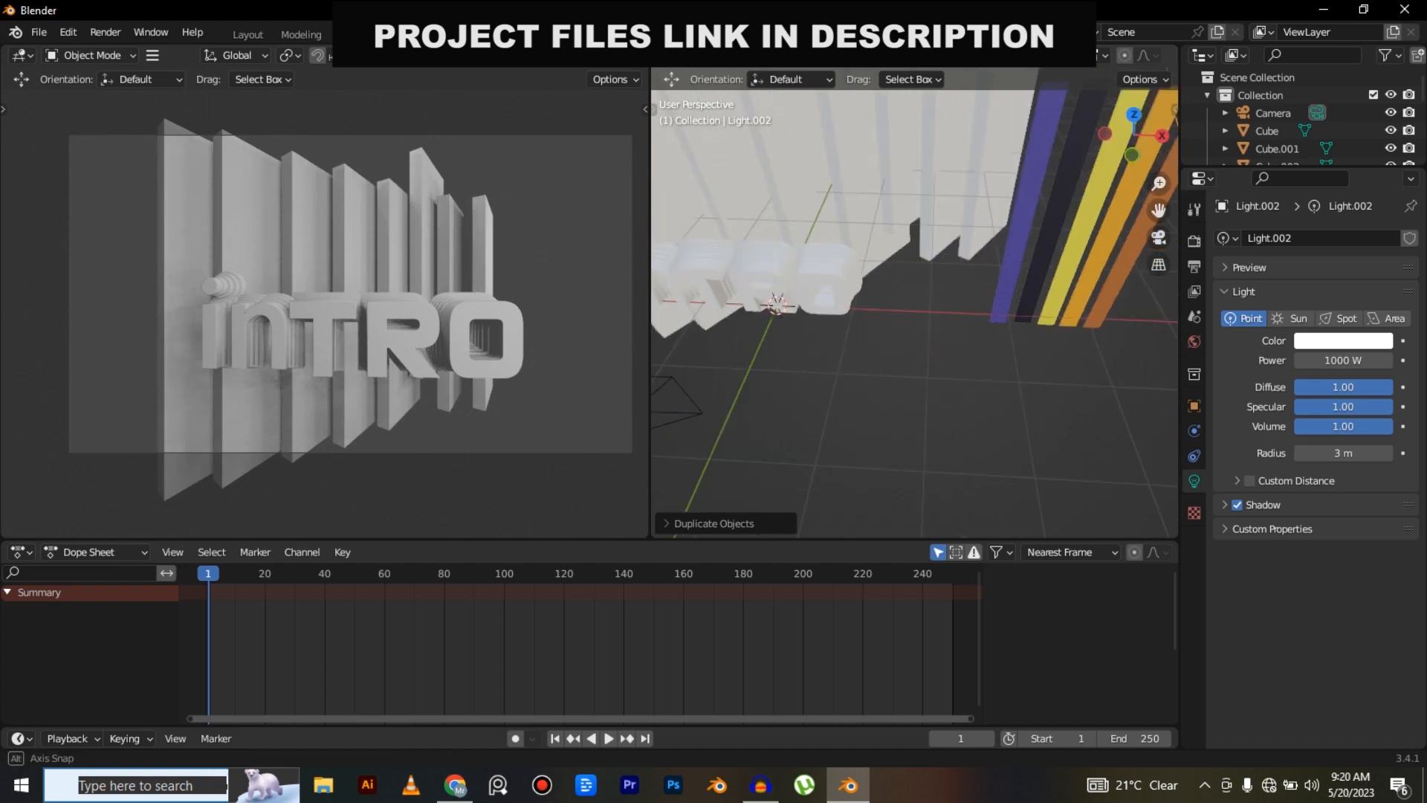
Assign the purple Material.001 to the front layer of the "TRO" letters.
right_click(835, 283)
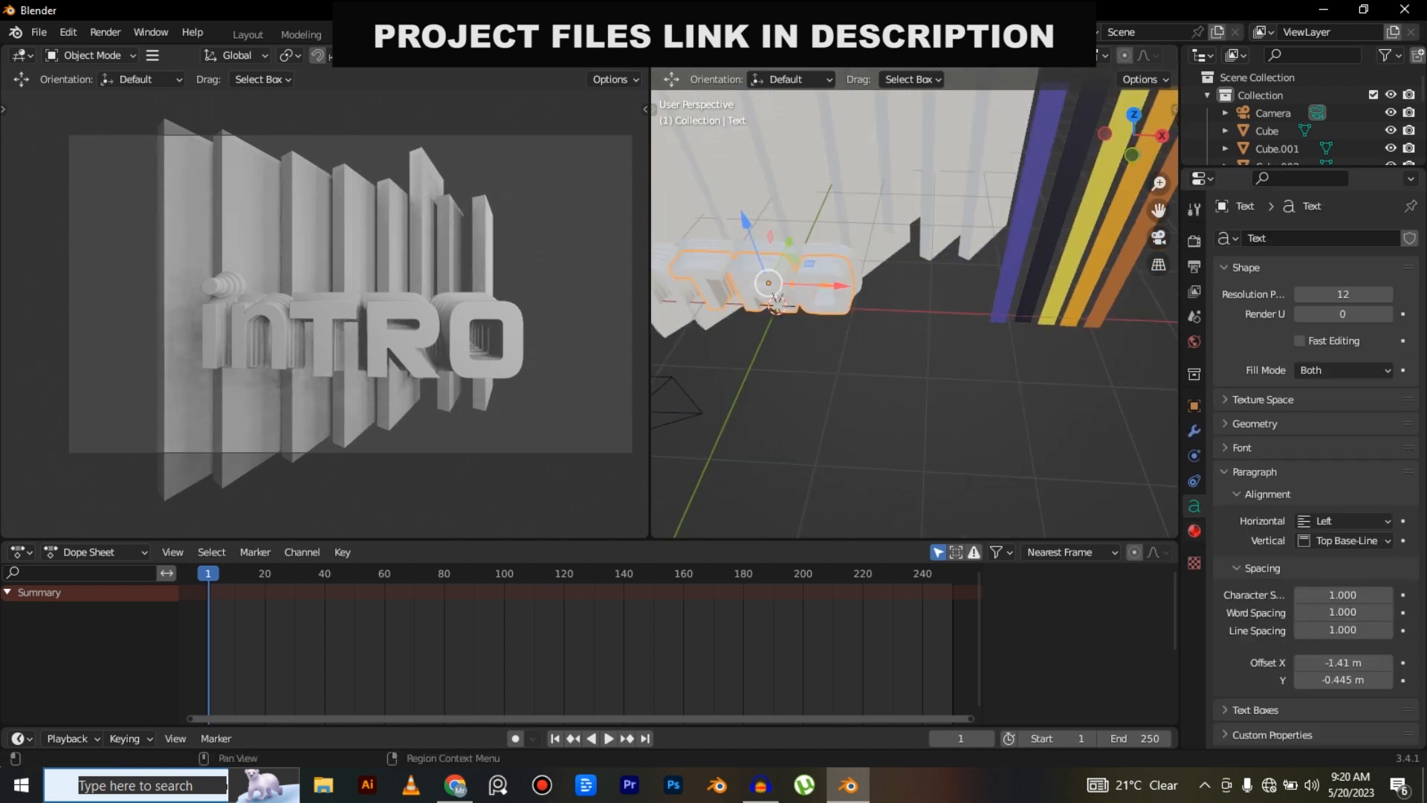
click(1194, 530)
click(1225, 314)
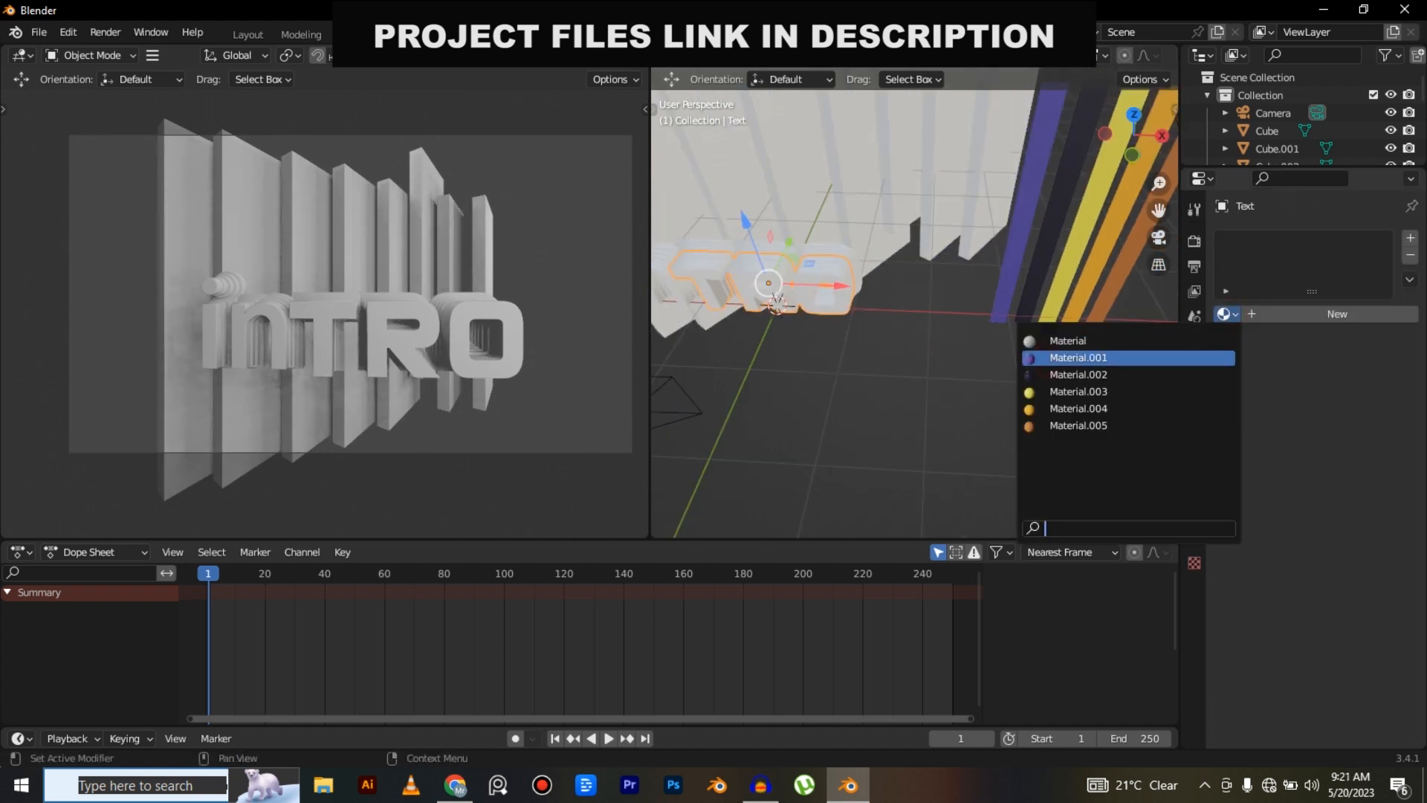
click(1079, 357)
Assign the orange Material.004 to the front layer of the "in" letters.
shift+middle_drag(777, 305, 985, 316)
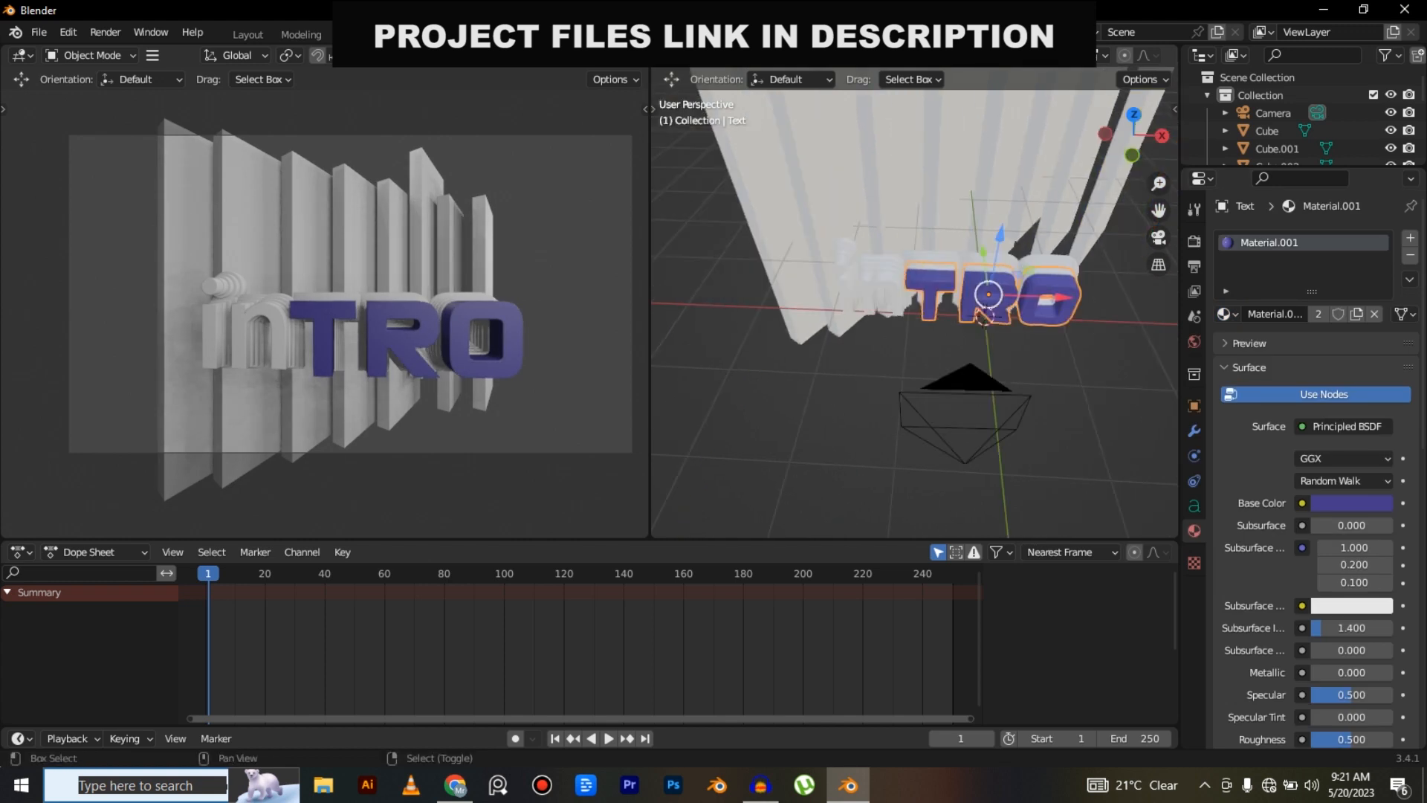
click(874, 286)
click(1225, 314)
click(1079, 408)
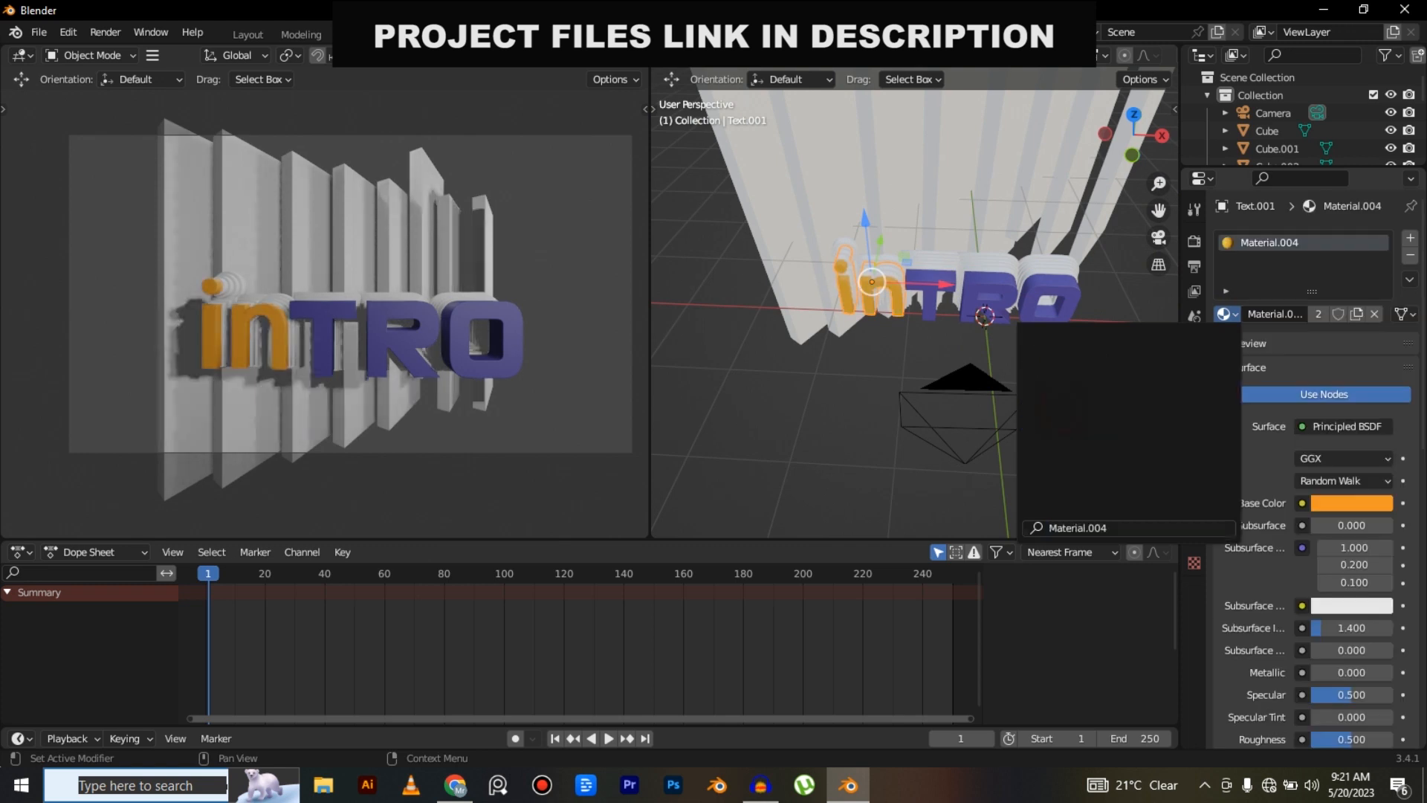
Assign the dark Material.002 to the second layer of the "TRO" letters, directly behind the purple front.
shift+middle_drag(1079, 408, 901, 476)
scroll(915, 312, up, 5)
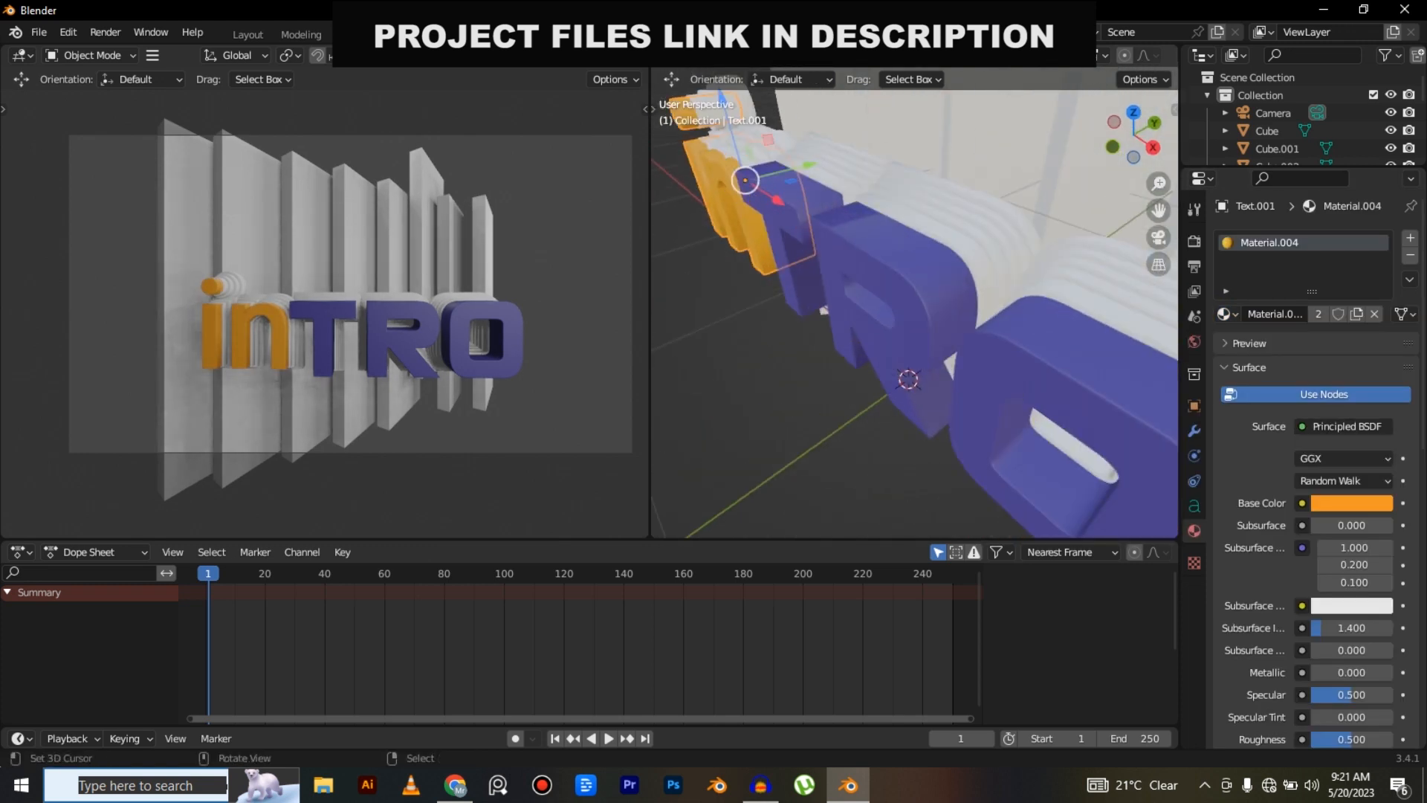
right_click(1083, 304)
click(1228, 315)
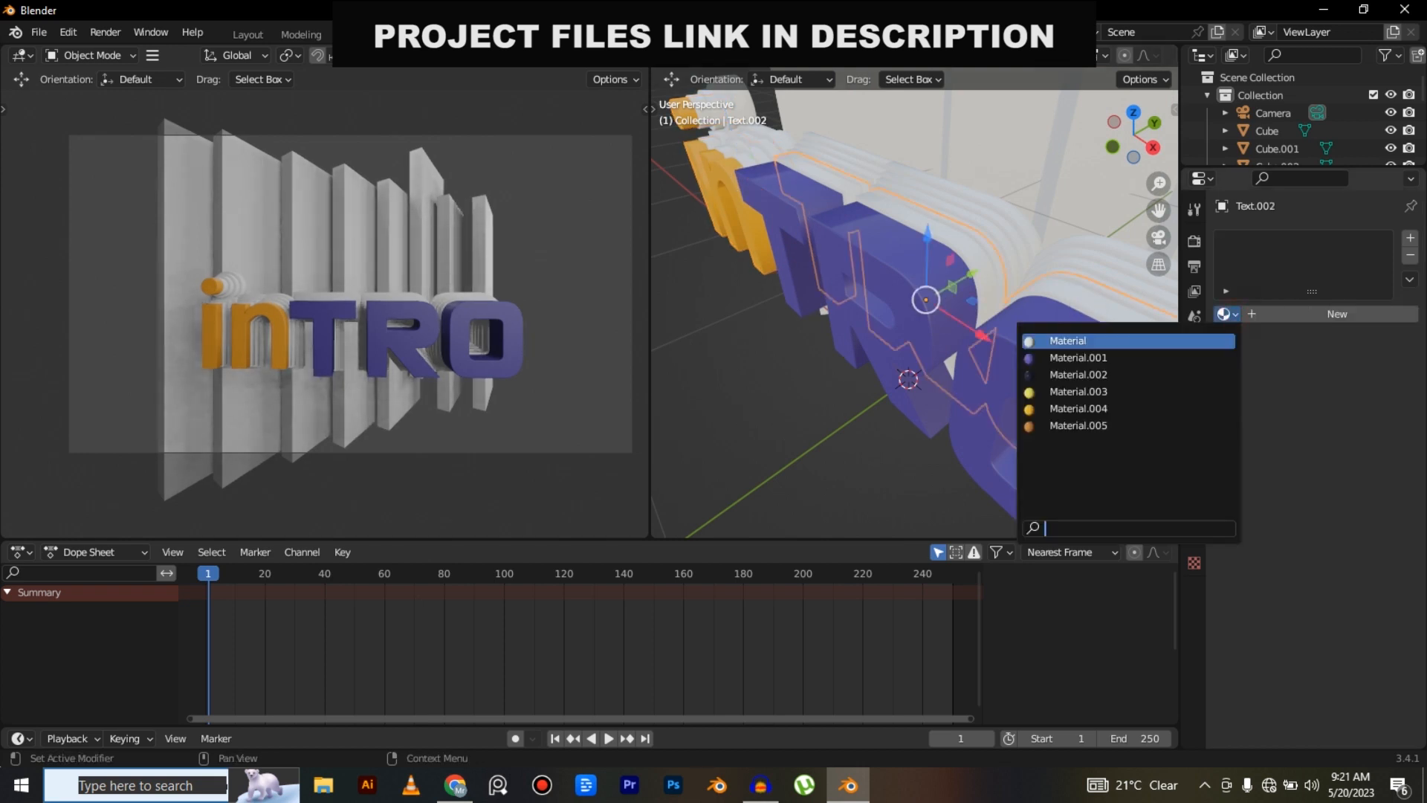
click(1078, 374)
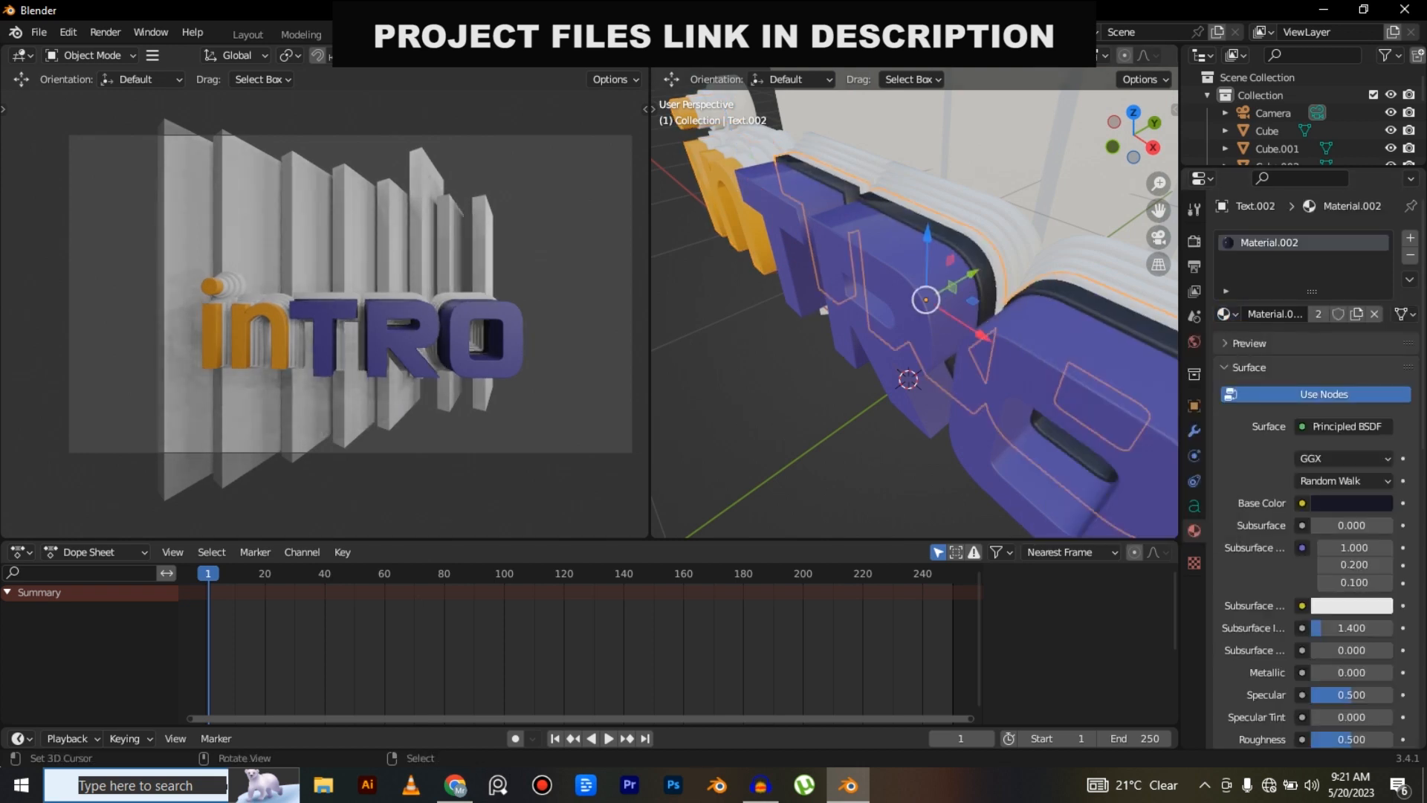
shift+middle_drag(922, 297, 1116, 400)
scroll(1117, 400, up, 2)
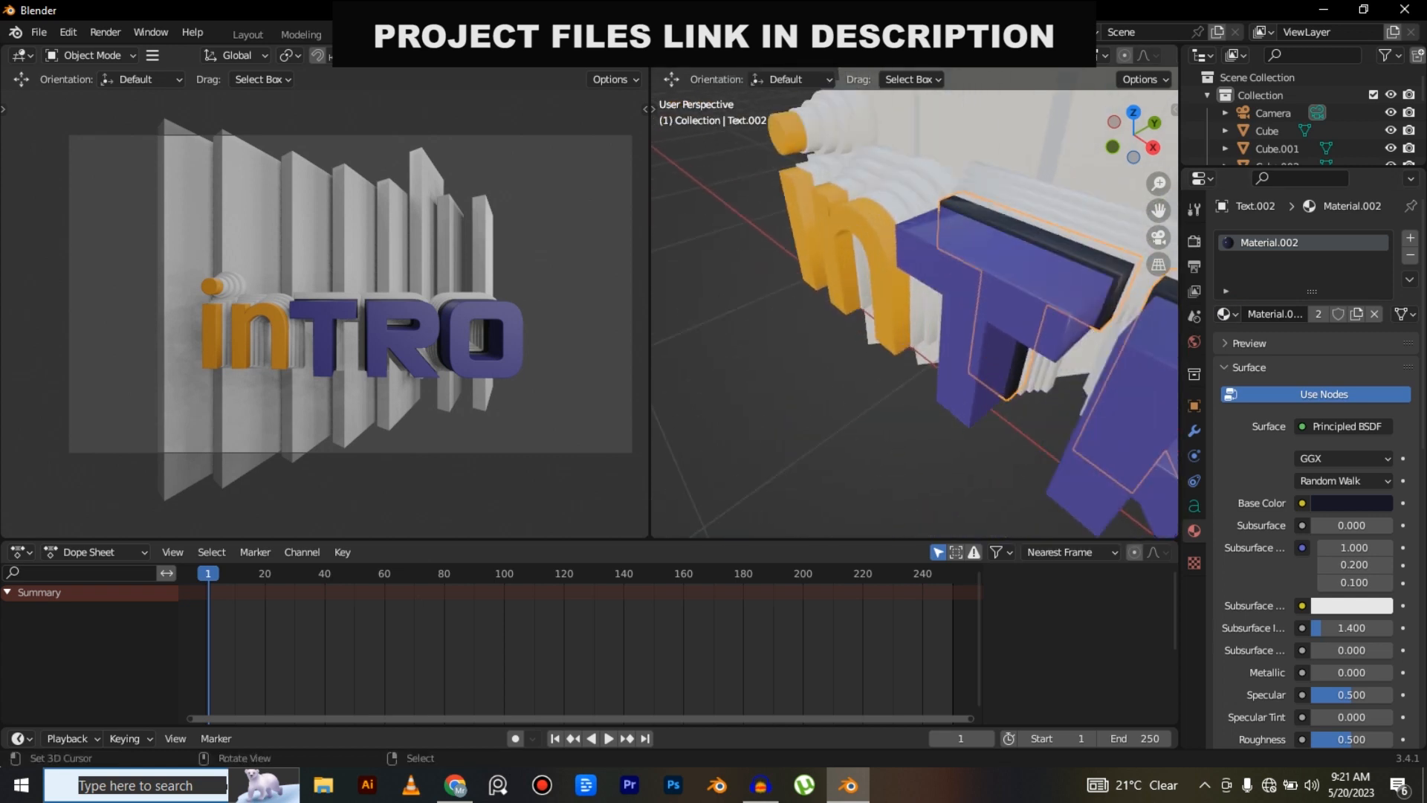
Give the second layer of the "in" letters the purple Material.001 in place of a trial dark Material.002.
right_click(898, 211)
click(1227, 315)
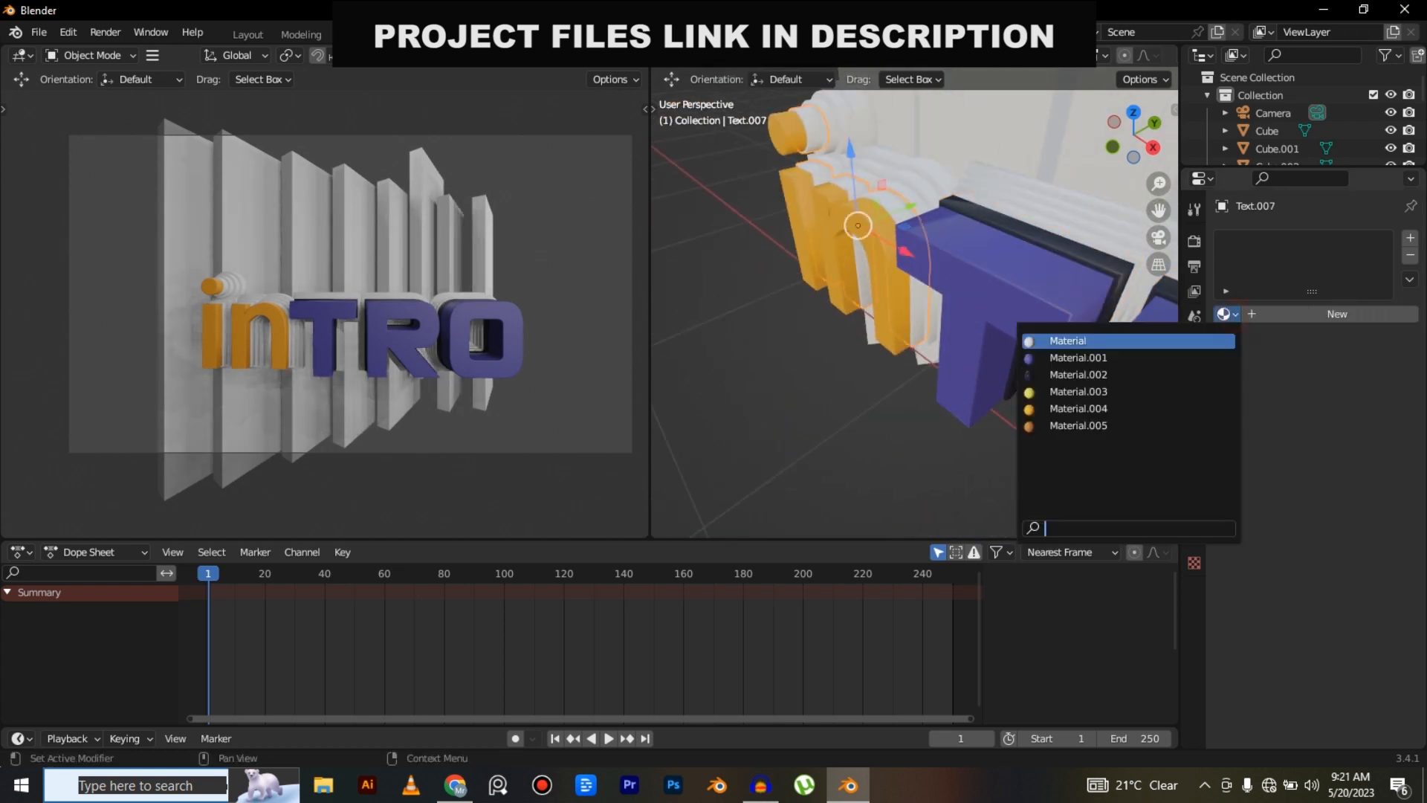
click(1078, 375)
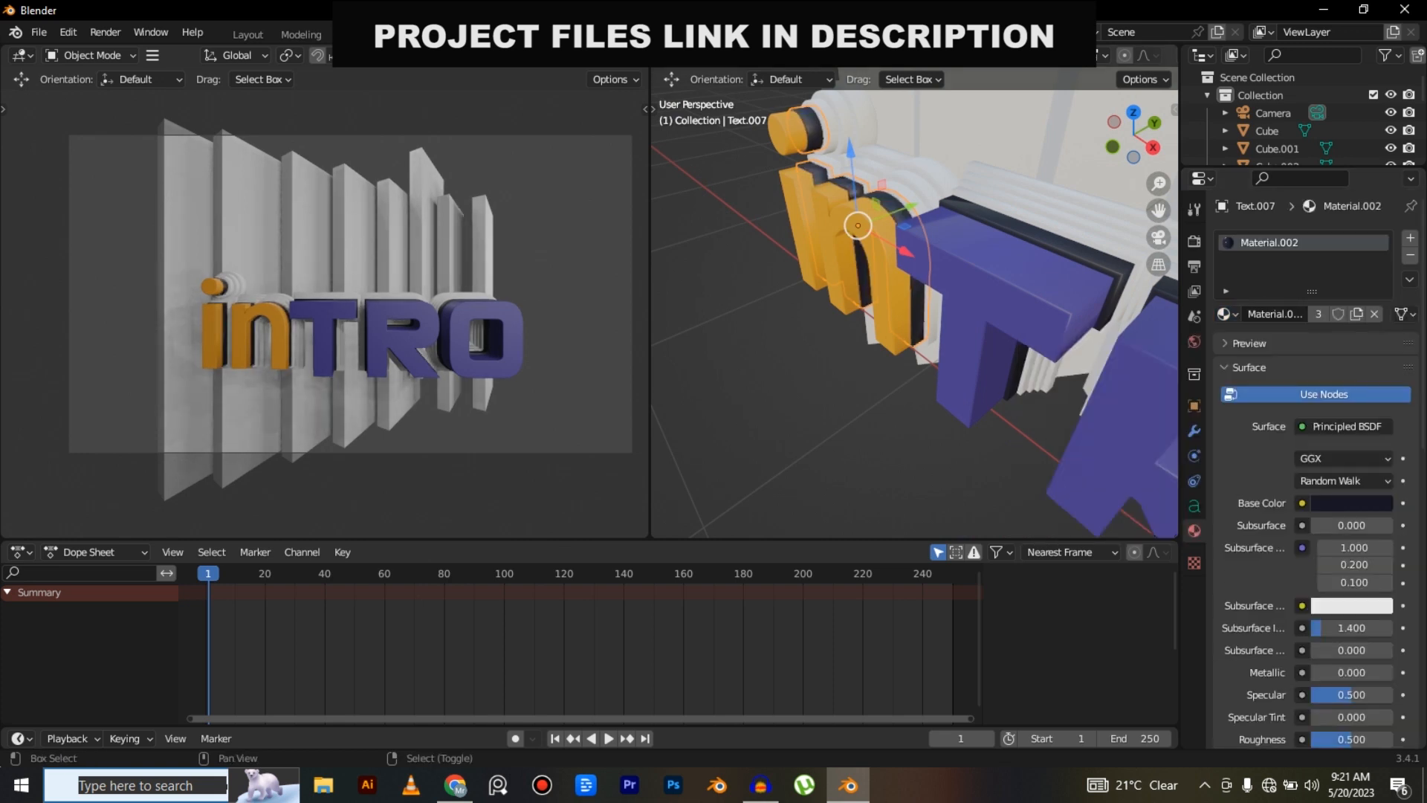
shift+middle_drag(858, 225, 905, 325)
click(1228, 315)
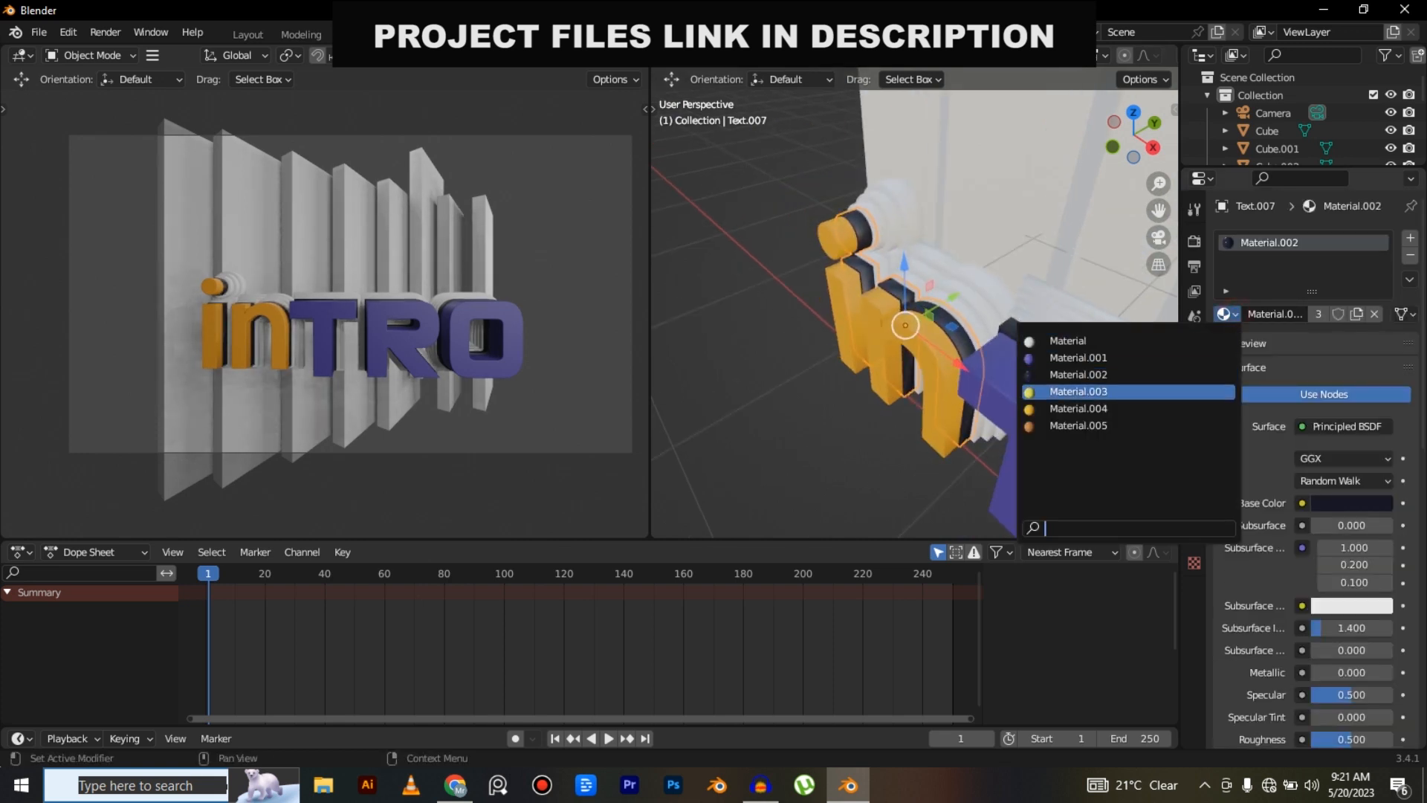
click(1078, 358)
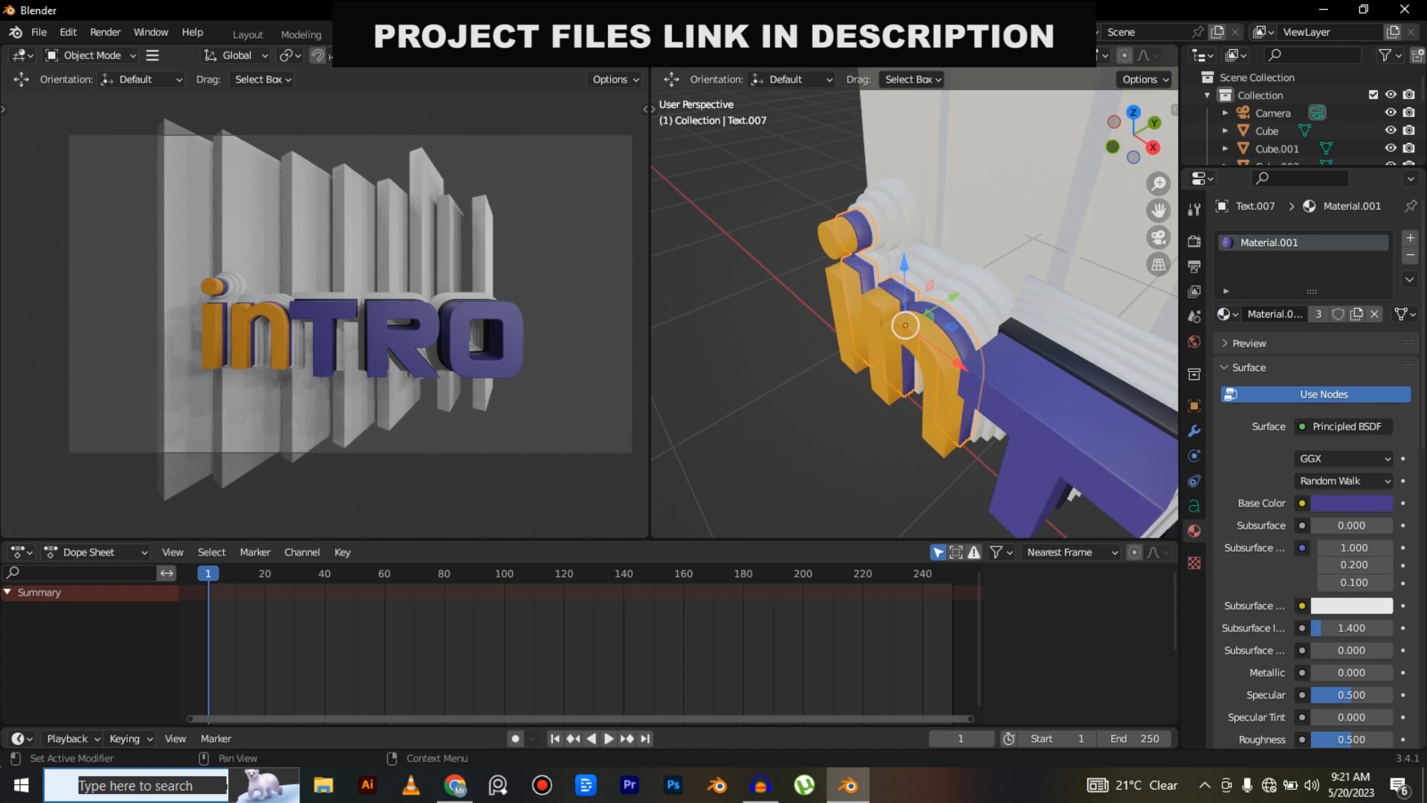
Assign the burnt-orange Material.005 to the third layer of the "in" letters and the purple Material.001 to the fourth layer.
right_click(967, 305)
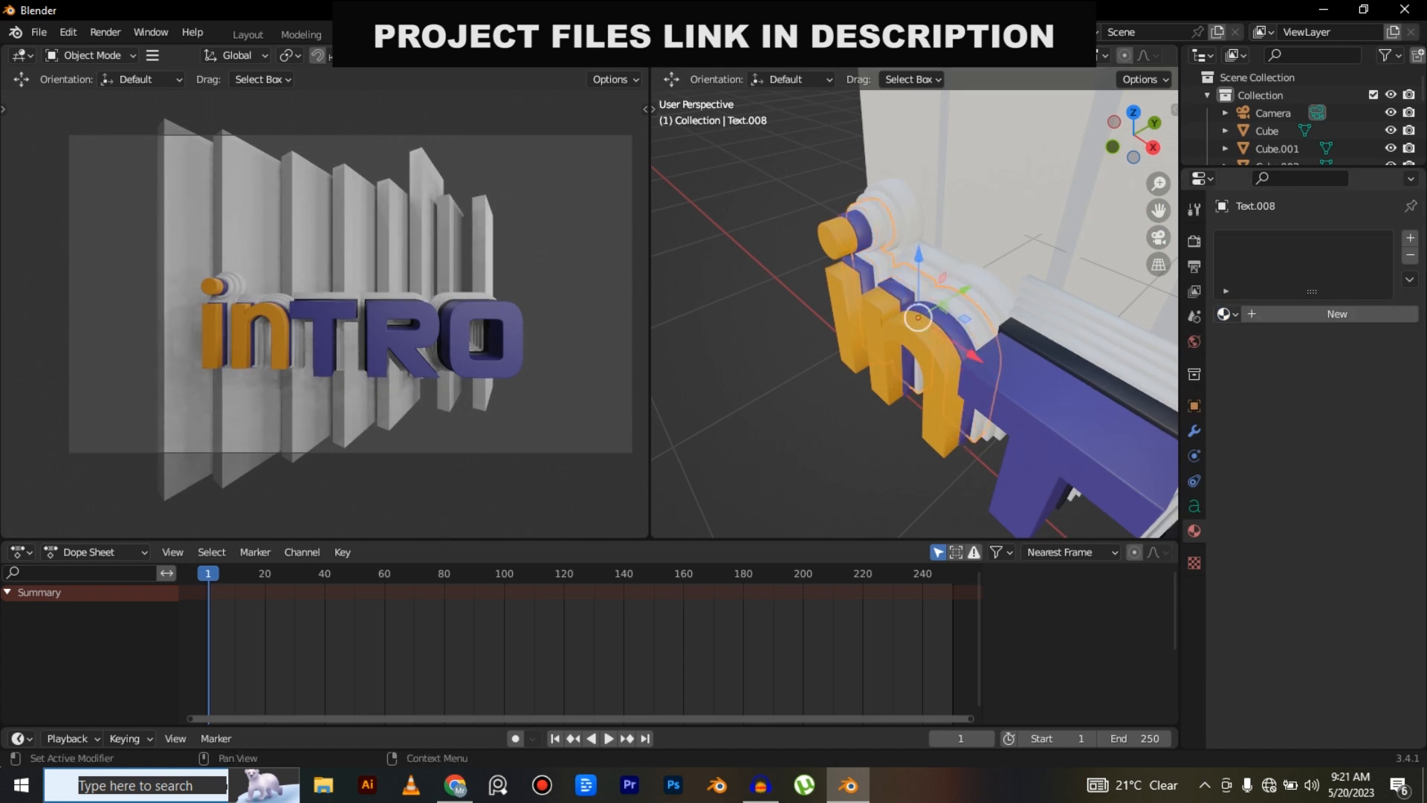
click(1222, 314)
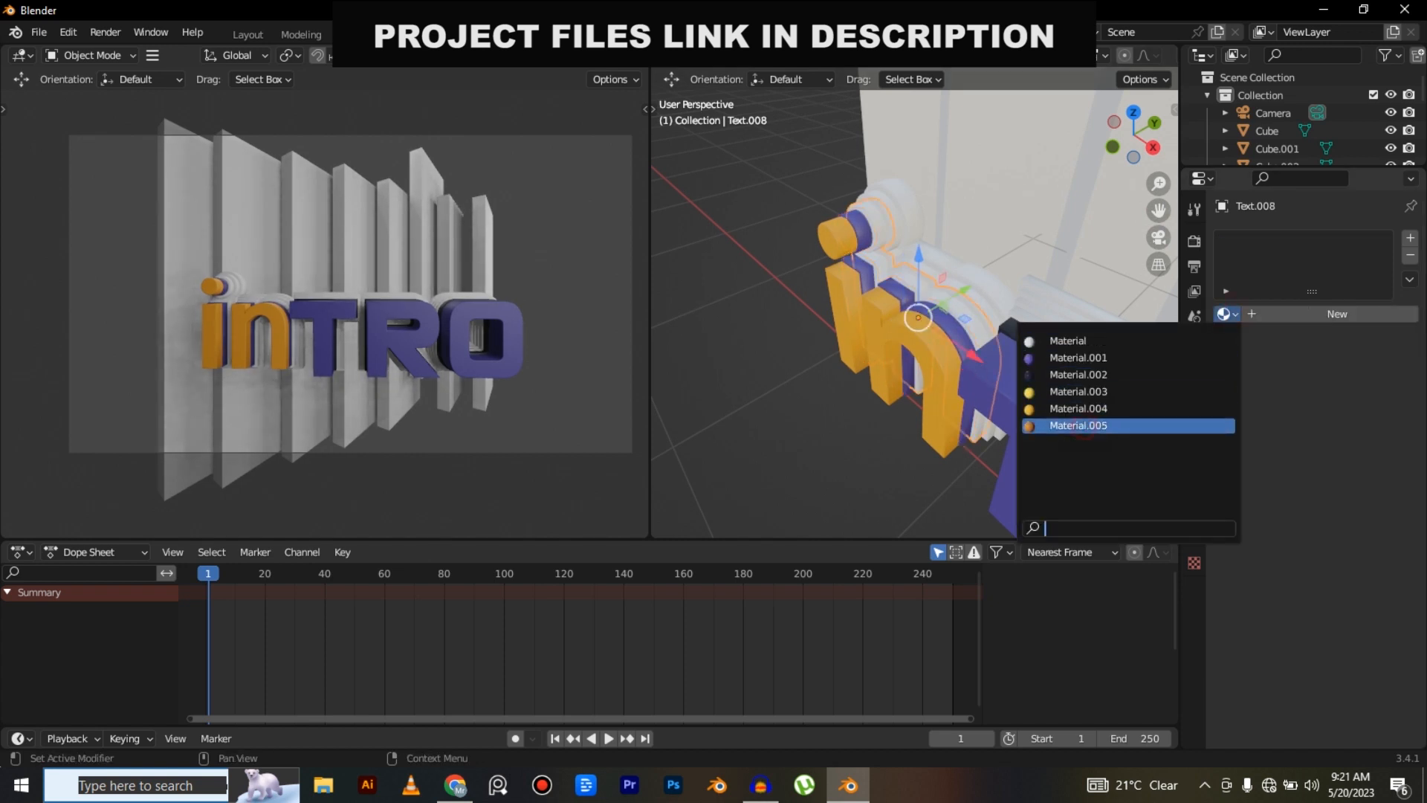
click(1078, 425)
right_click(975, 297)
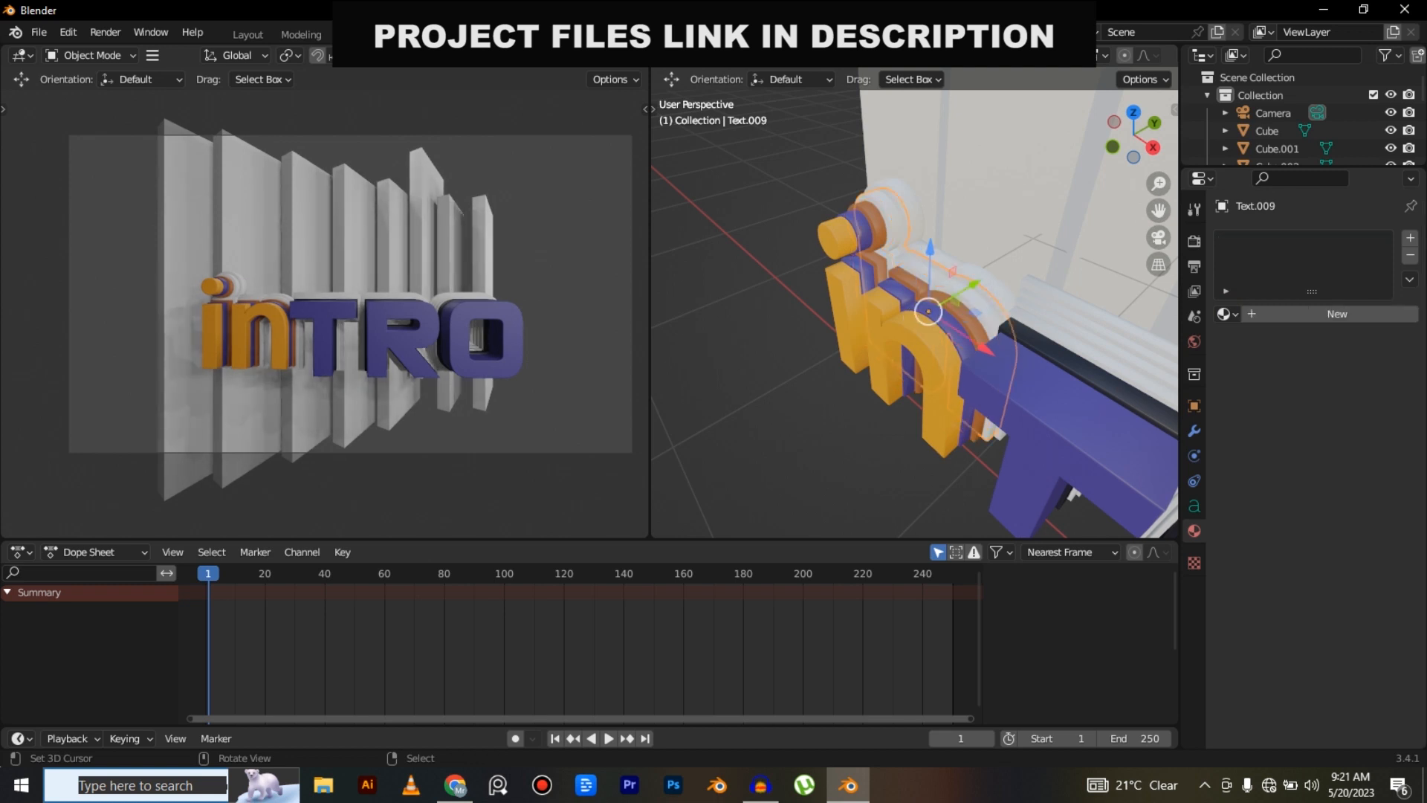
click(1223, 313)
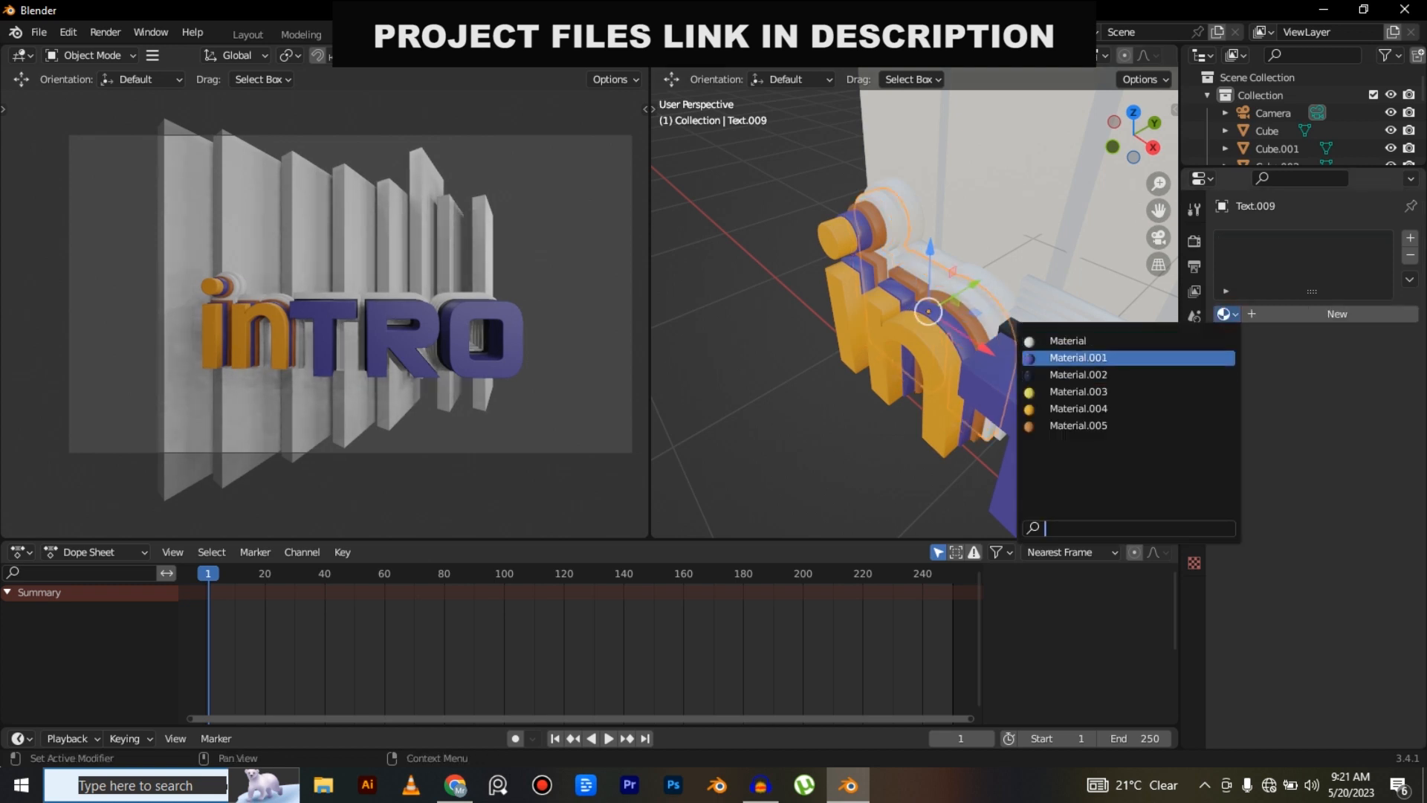
click(1078, 358)
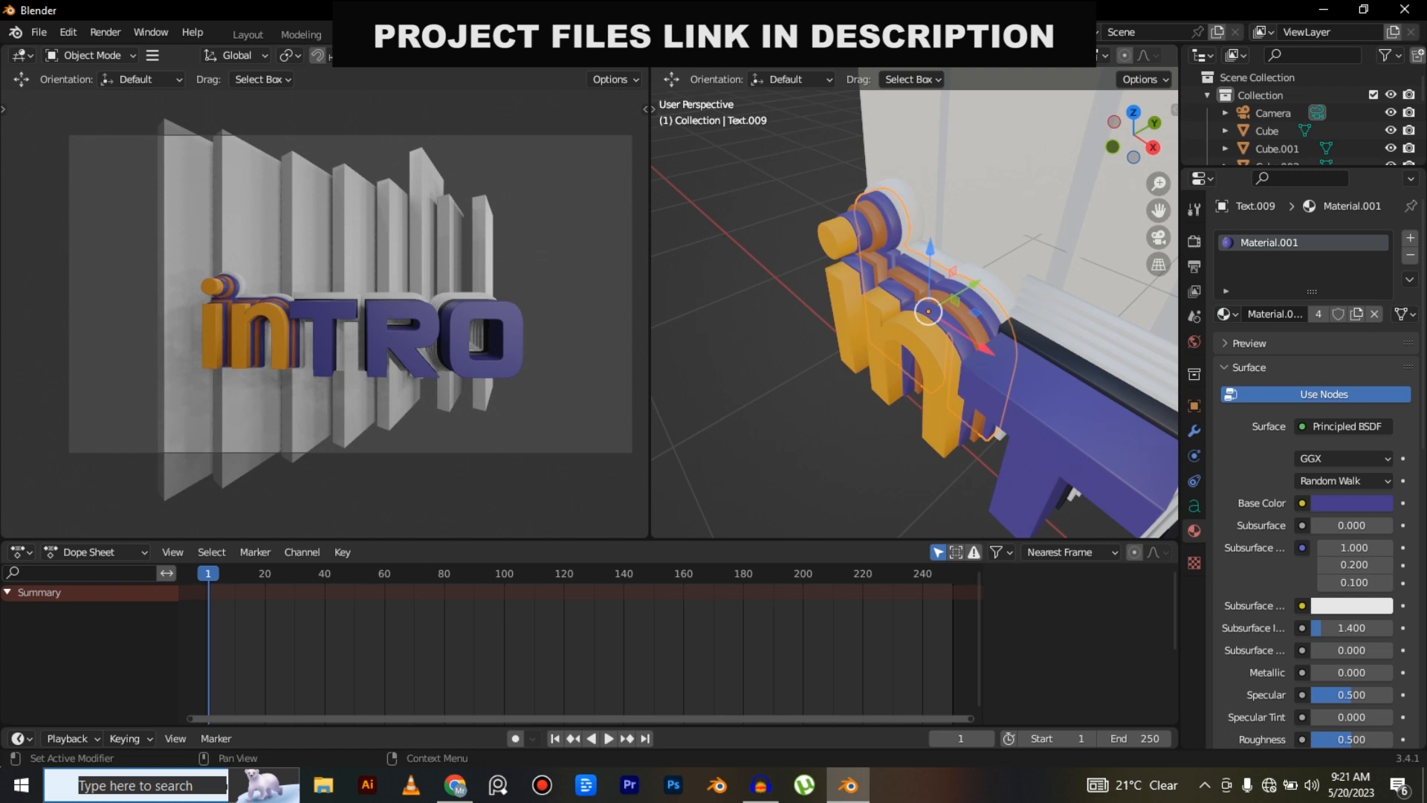
Assign the burnt-orange Material.005 to the rearmost layer of the "in" letters.
right_click(988, 290)
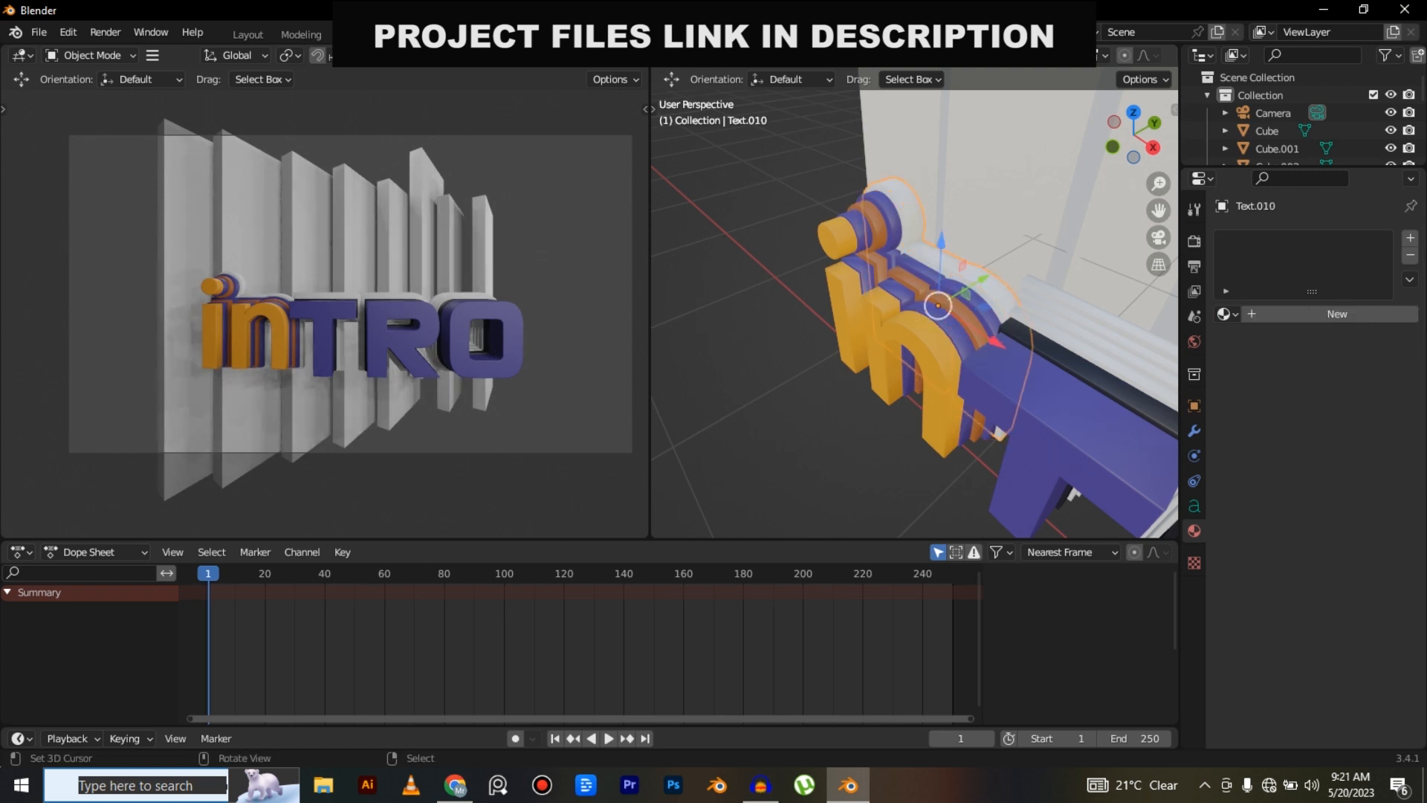
click(1223, 314)
click(1071, 425)
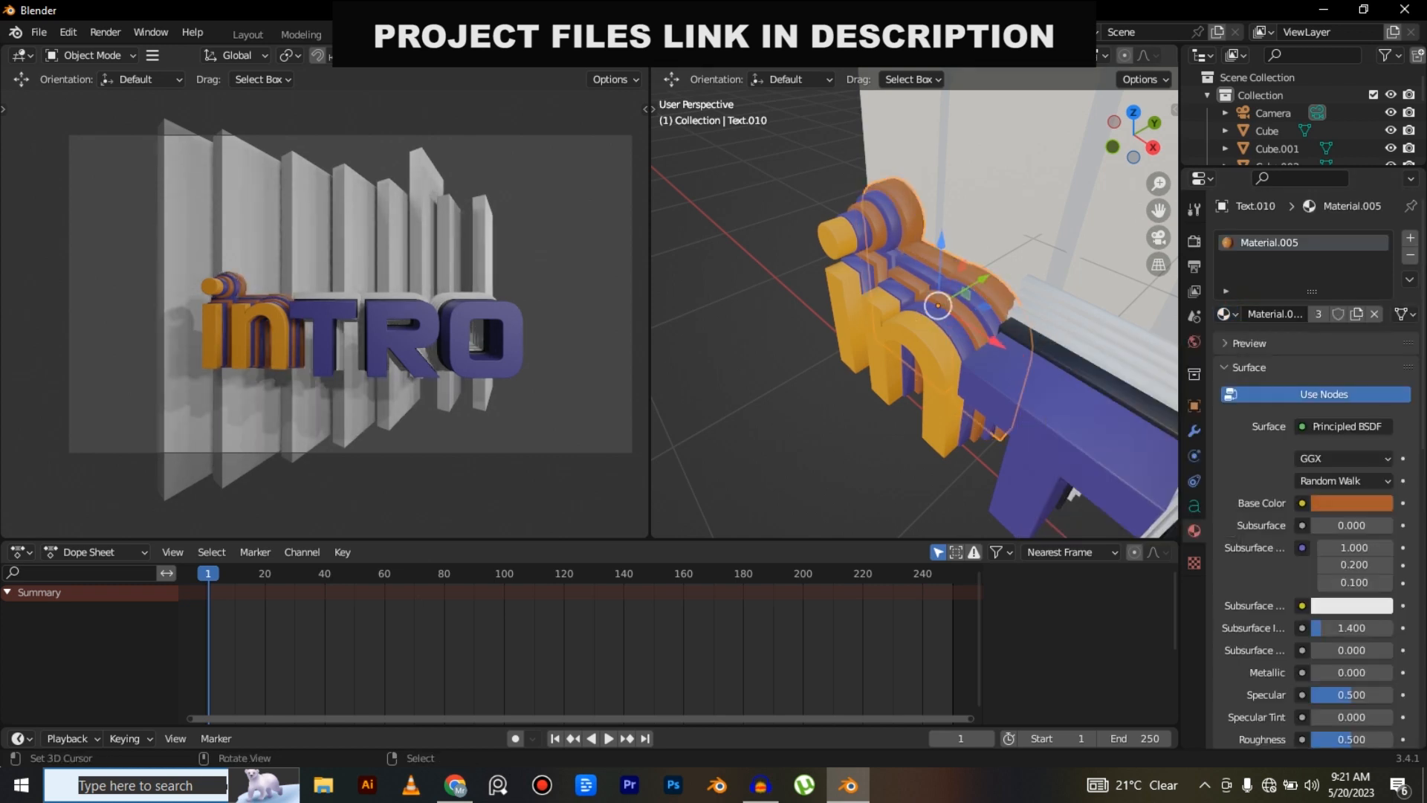
Assign the orange Material.004 to the third layer of the "TRO" letters and the burnt-orange Material.005 to the fourth layer.
shift+middle_drag(1070, 416, 874, 366)
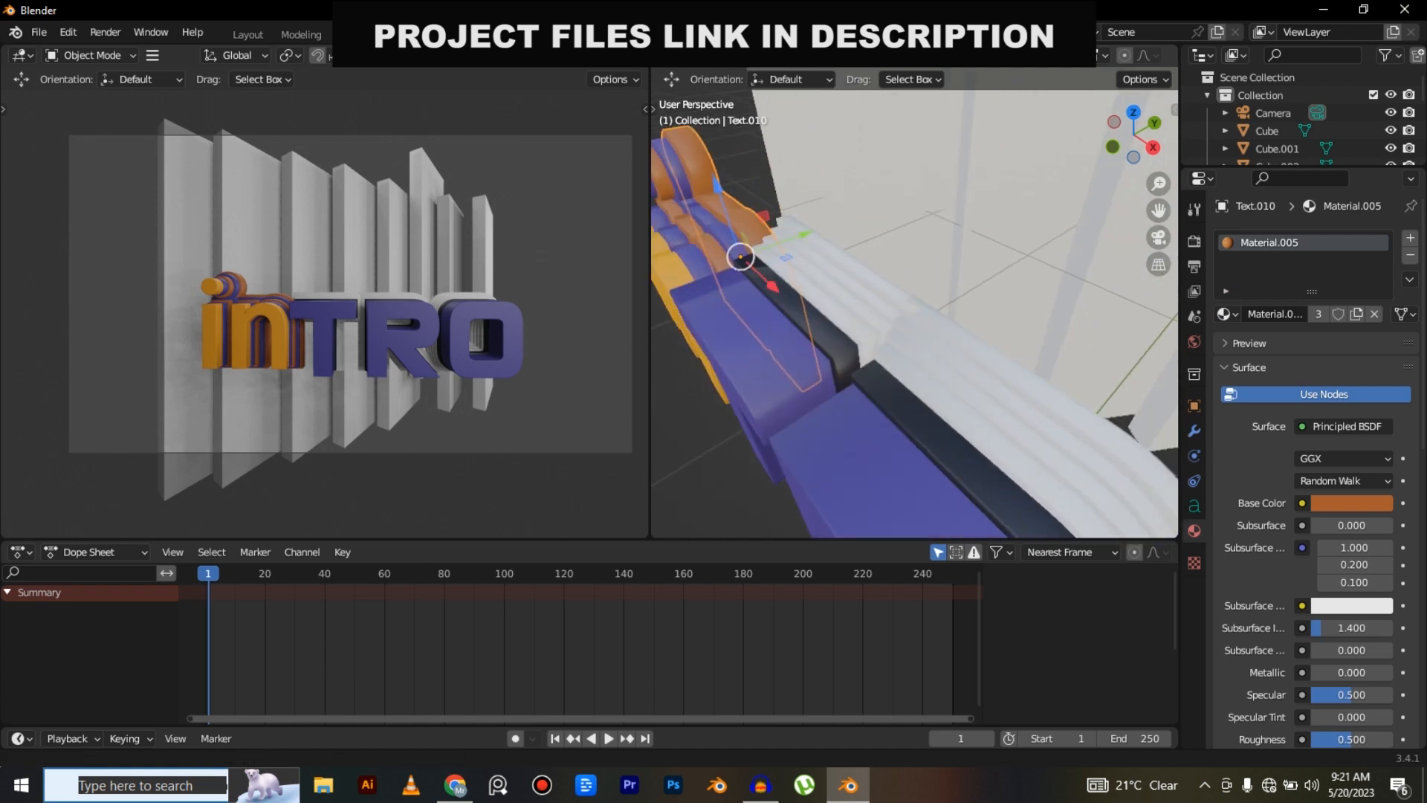
right_click(868, 337)
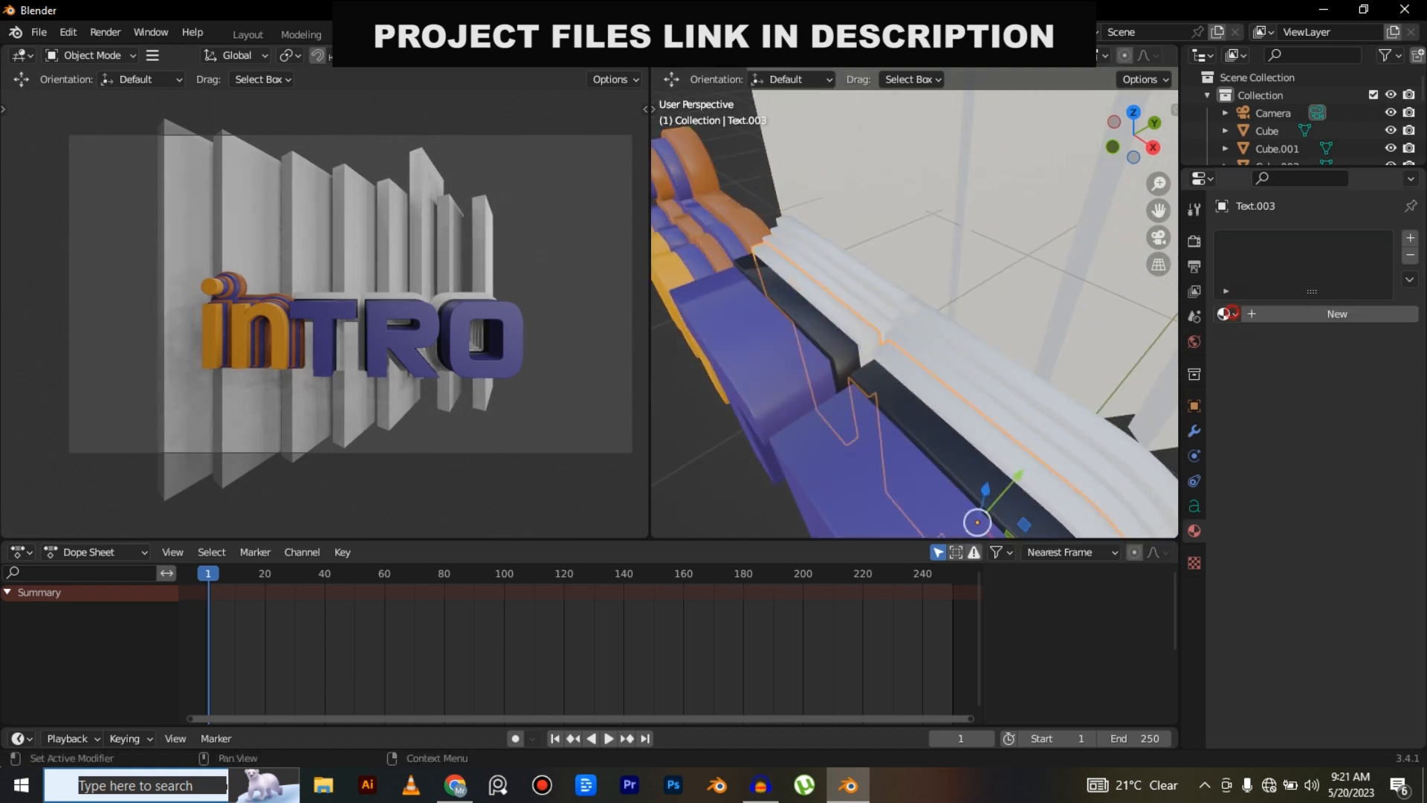
click(1222, 314)
click(1078, 408)
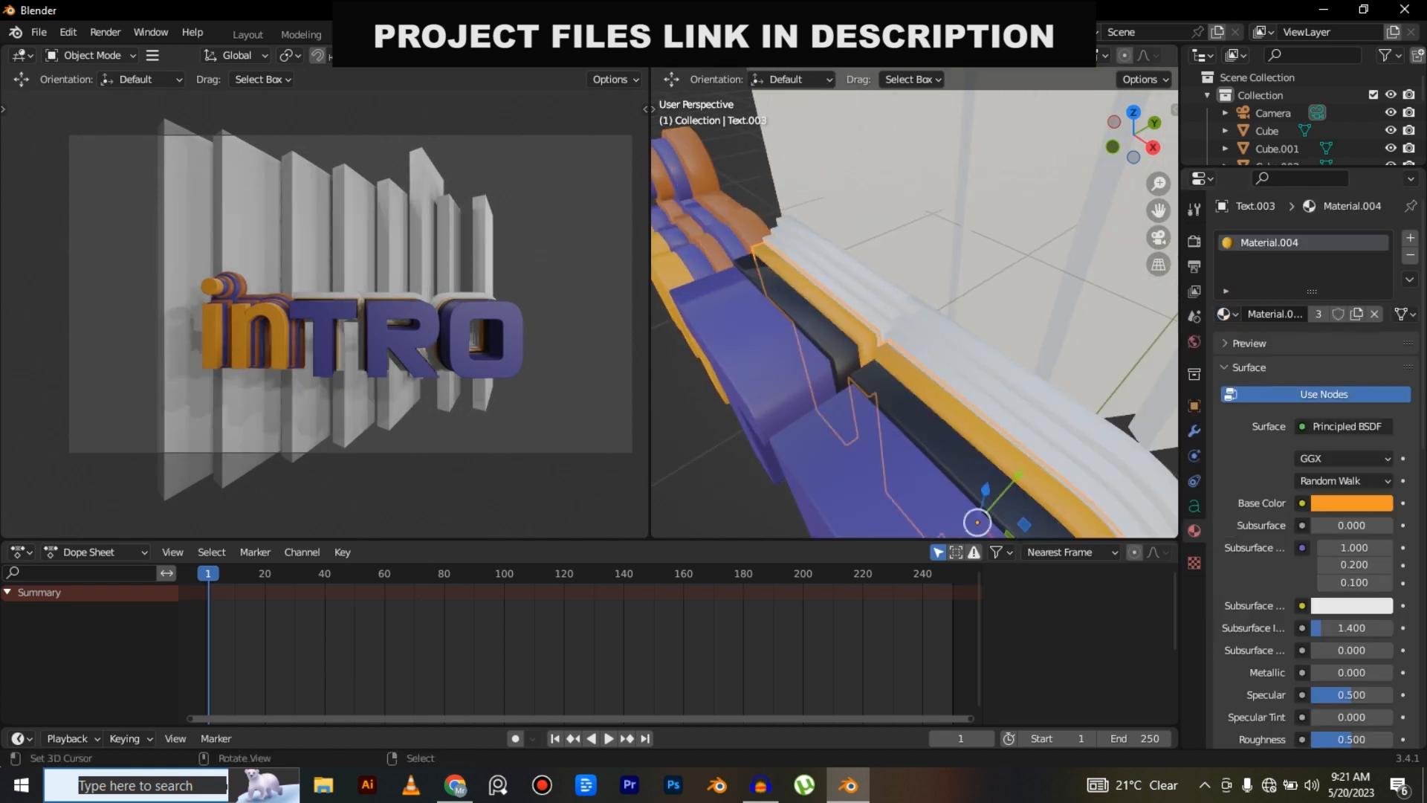
right_click(976, 391)
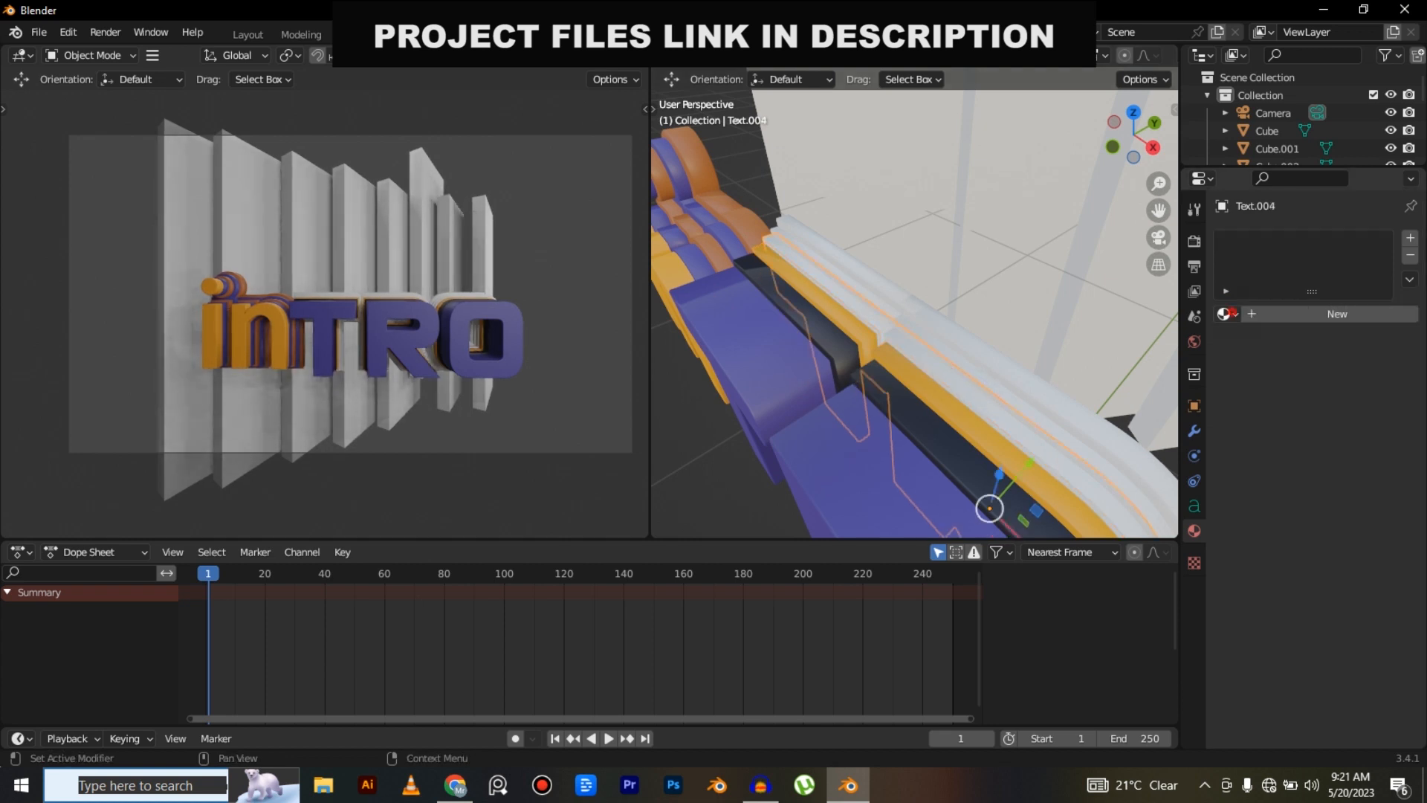
click(1225, 314)
click(1078, 426)
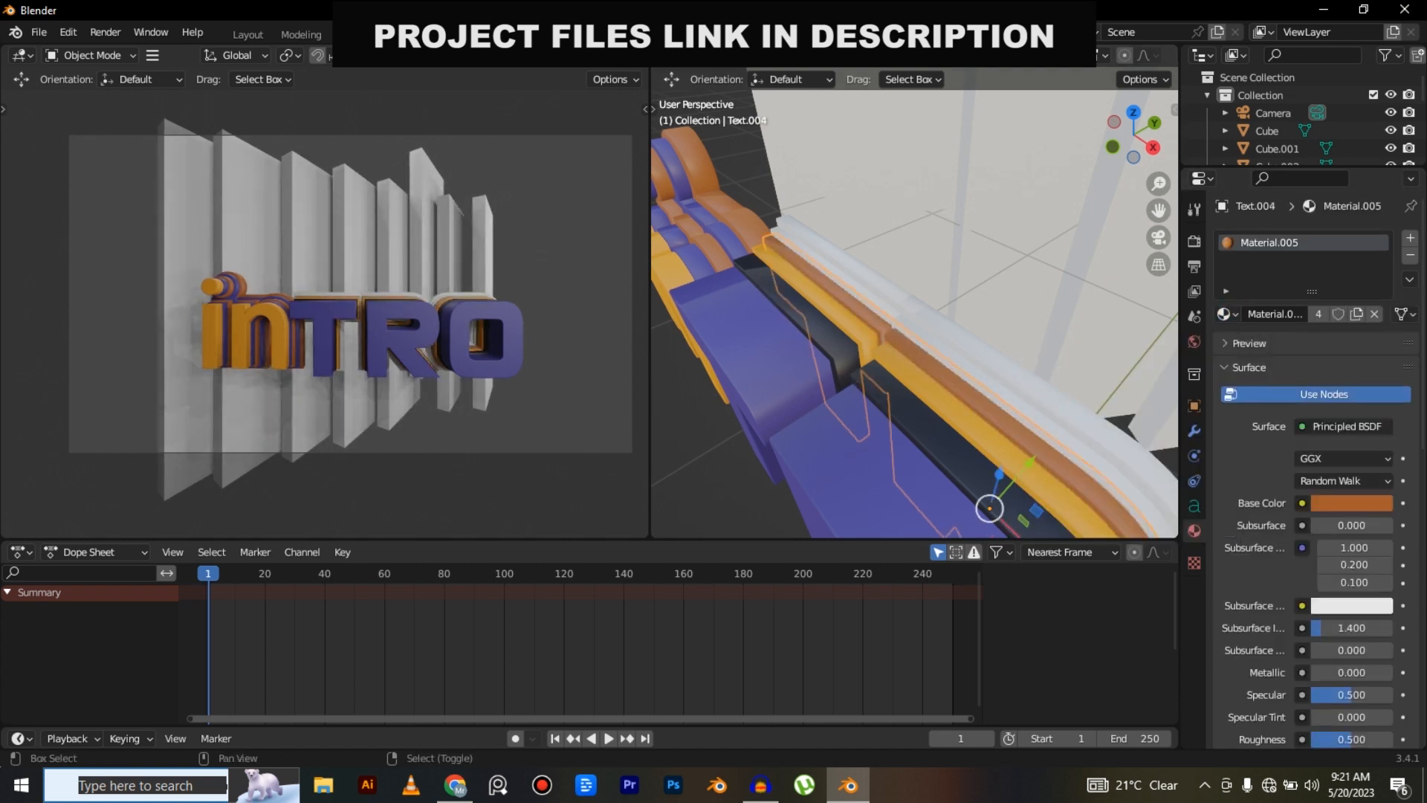
Assign the purple Material.001 to the fifth layer of the "TRO" letters and the yellow Material.003 to the rearmost layer.
middle_drag(930, 334, 866, 362)
right_click(866, 363)
click(1225, 314)
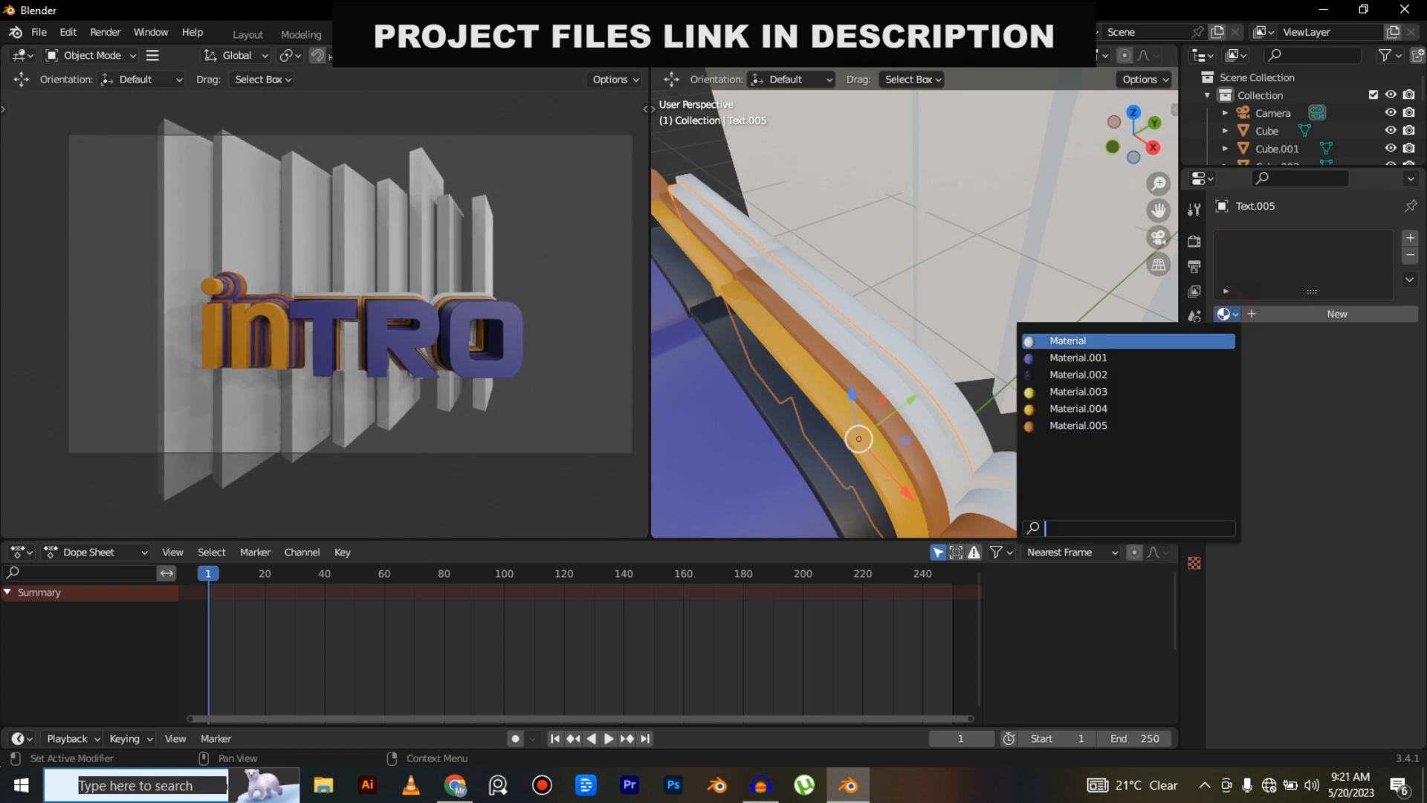
click(1078, 358)
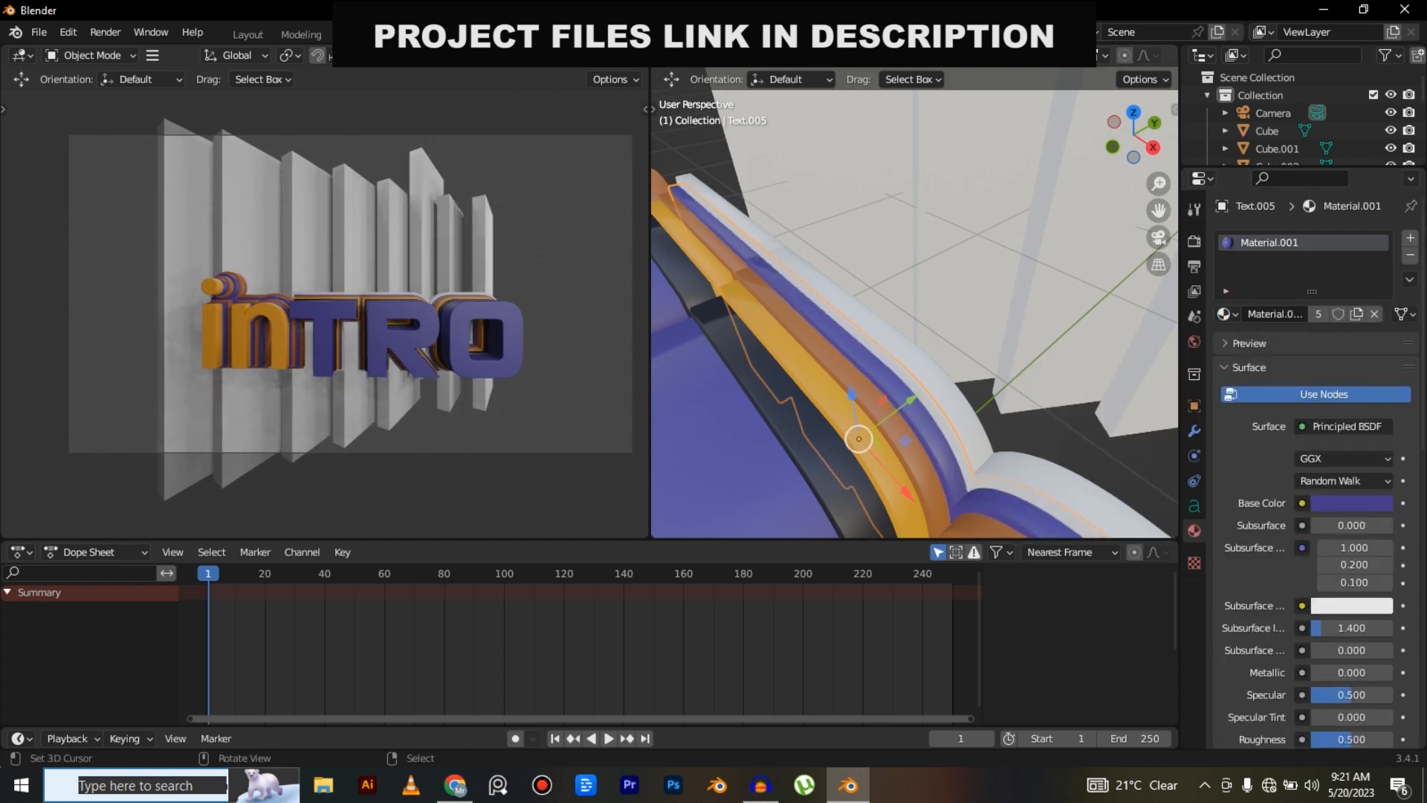
right_click(906, 356)
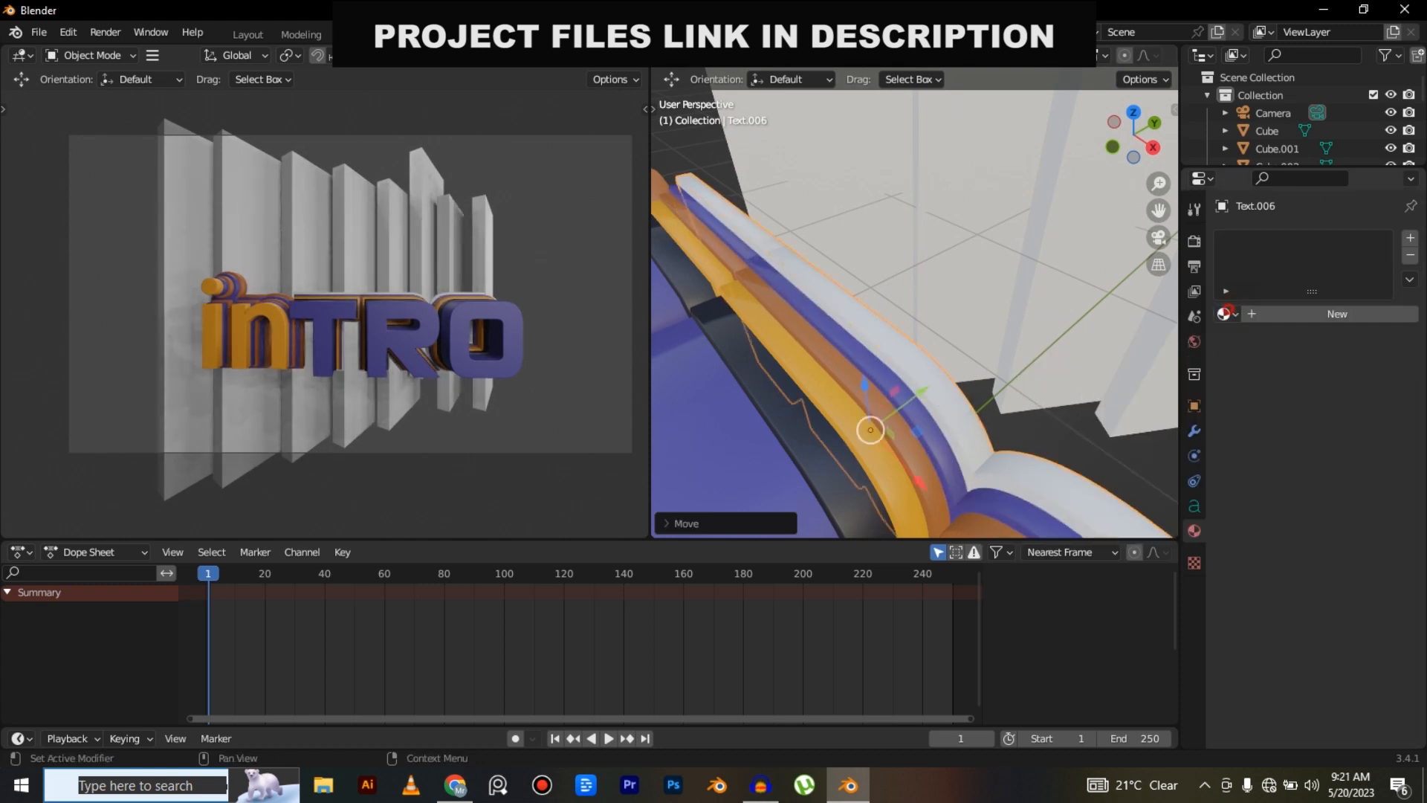
click(1227, 314)
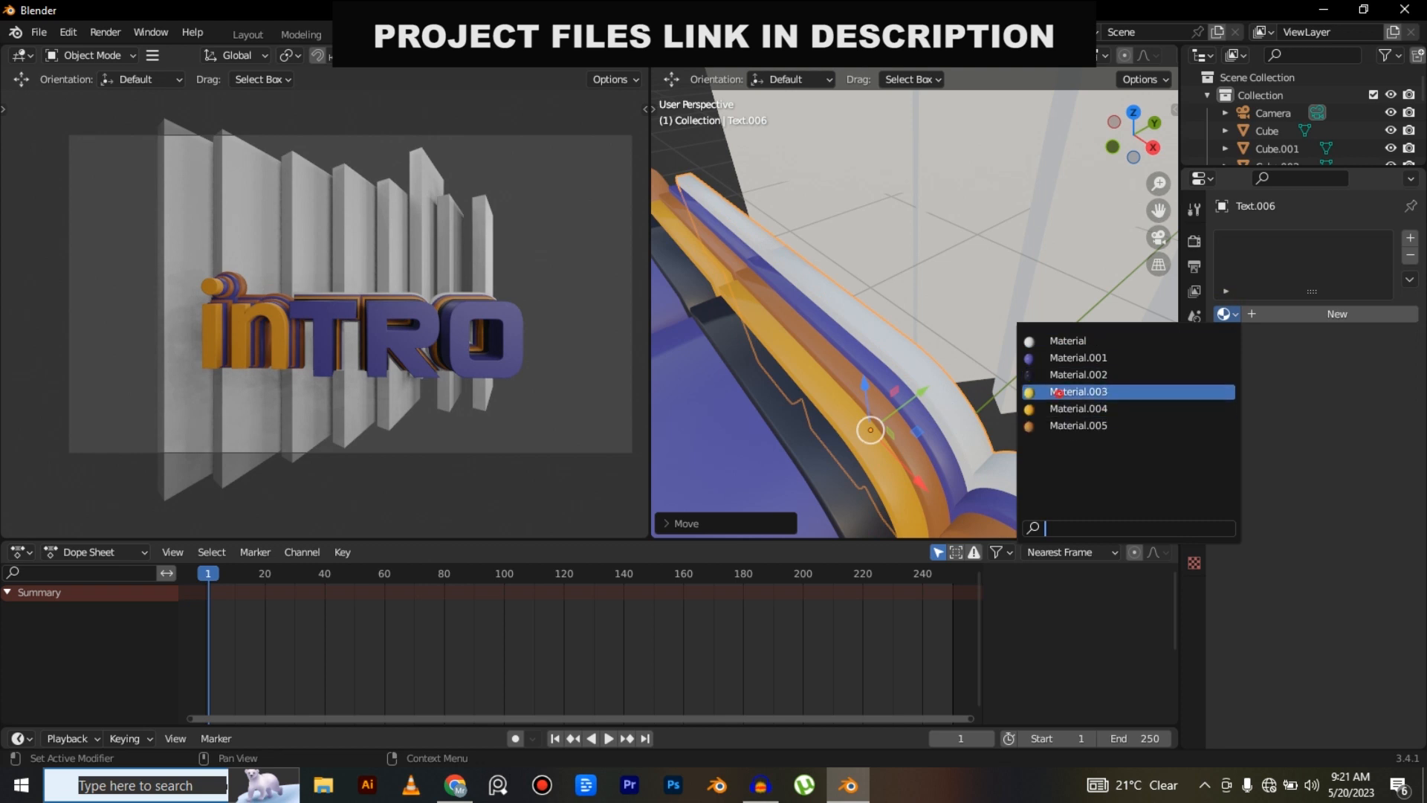
click(1059, 392)
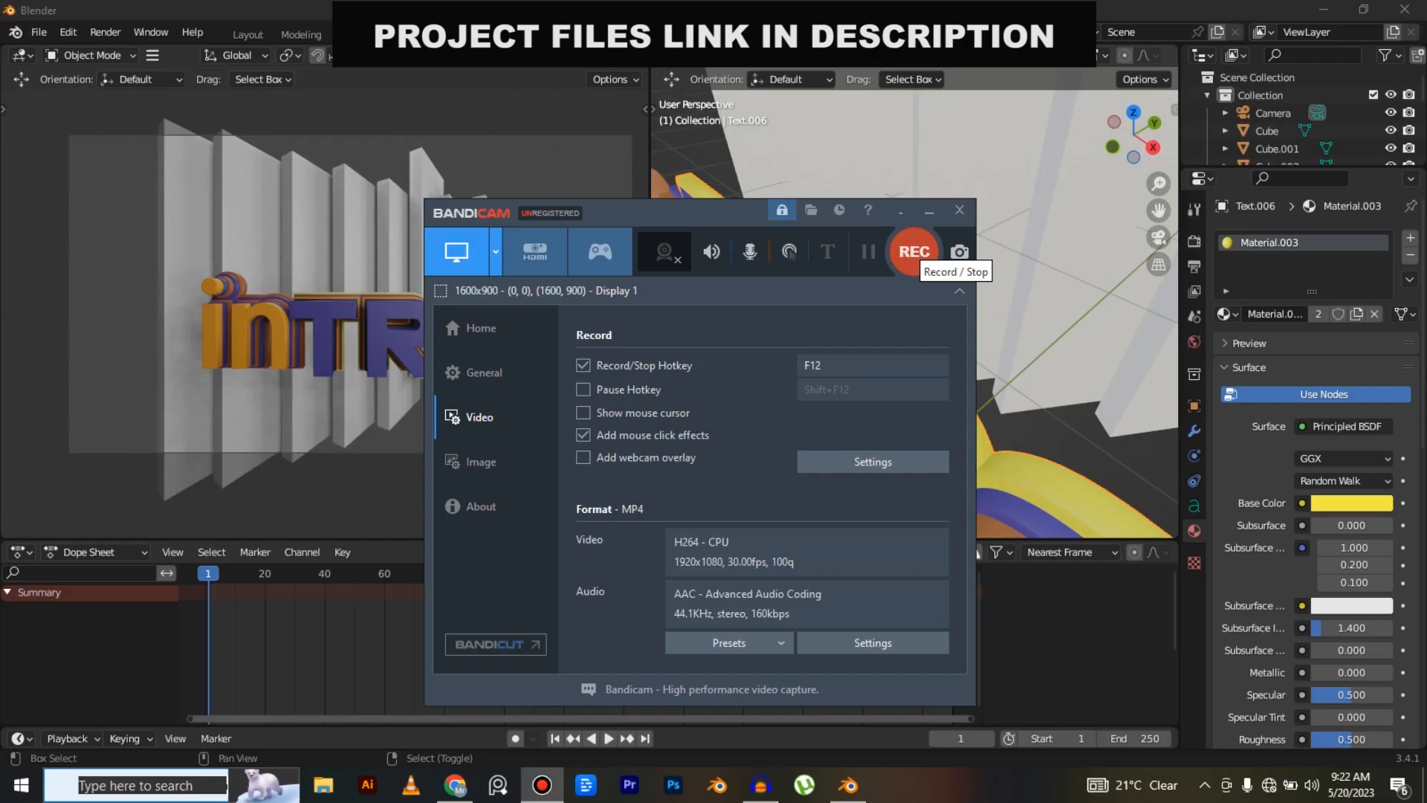
click(910, 248)
Replace the material on the rearmost layer of the "in" letters with the yellow Material.003.
shift+middle_drag(893, 298, 1052, 398)
click(874, 325)
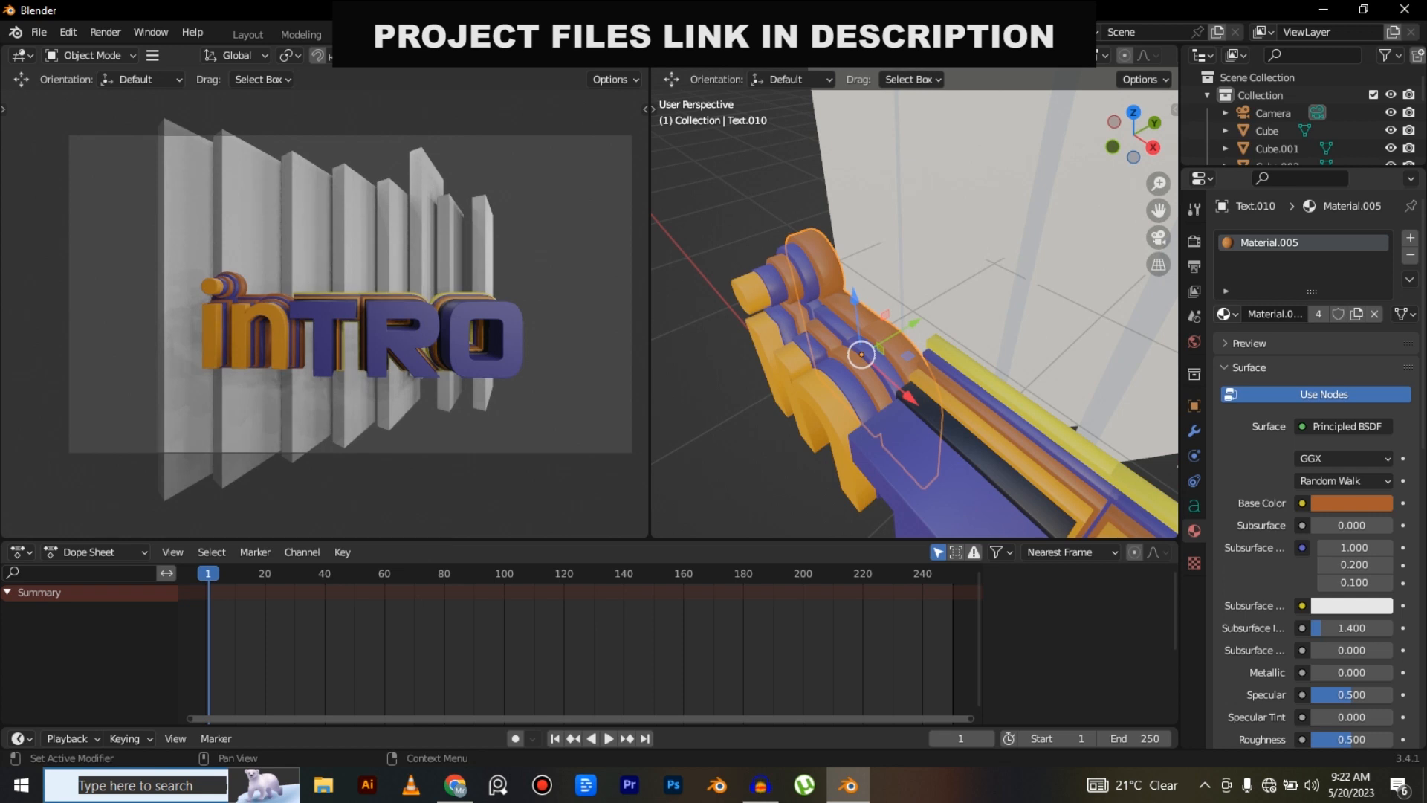
click(1226, 314)
click(1069, 393)
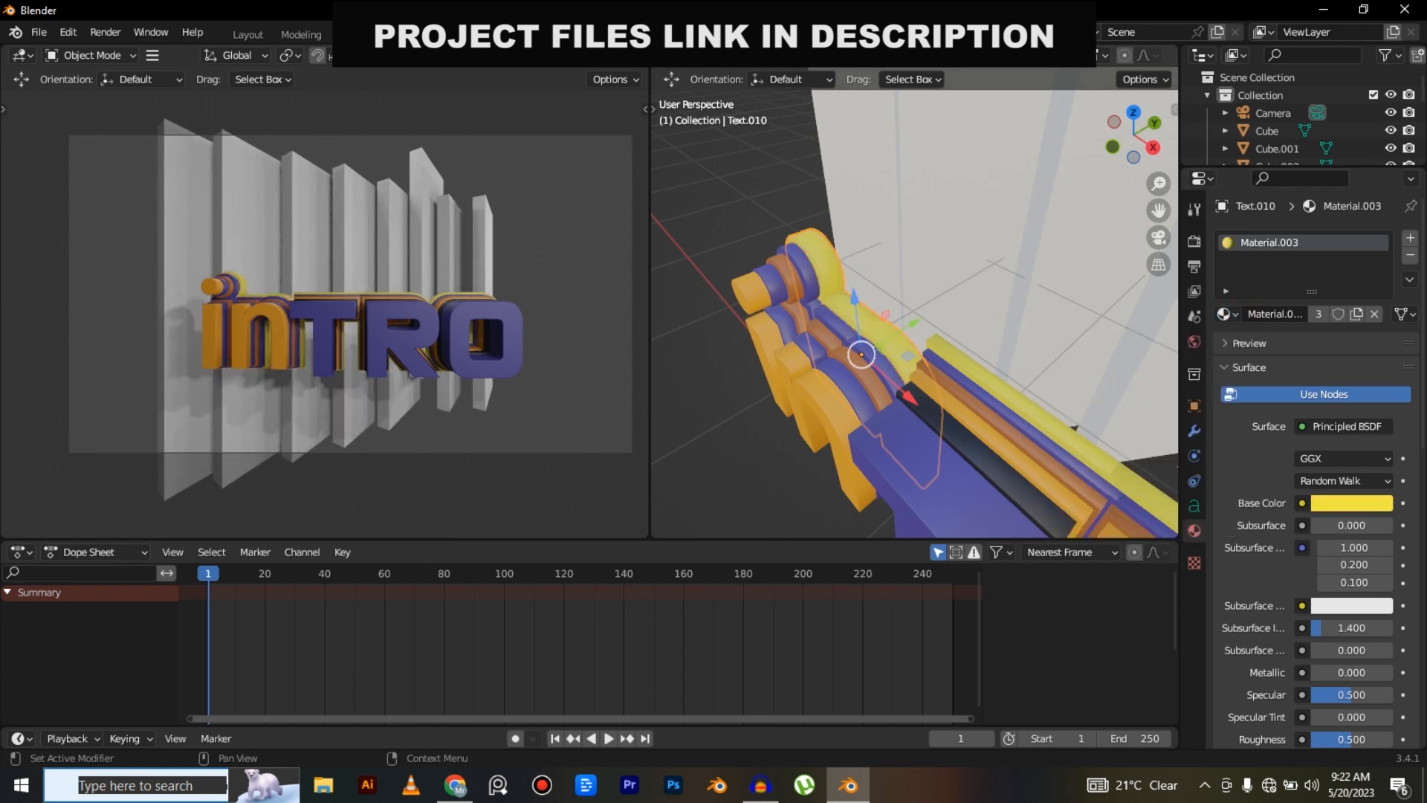
Lower the roughness of the purple front "TRO" material to 0.199 and of the orange front "in" material to 0.231.
scroll(1041, 386, down, 3)
shift+middle_drag(1041, 349, 848, 431)
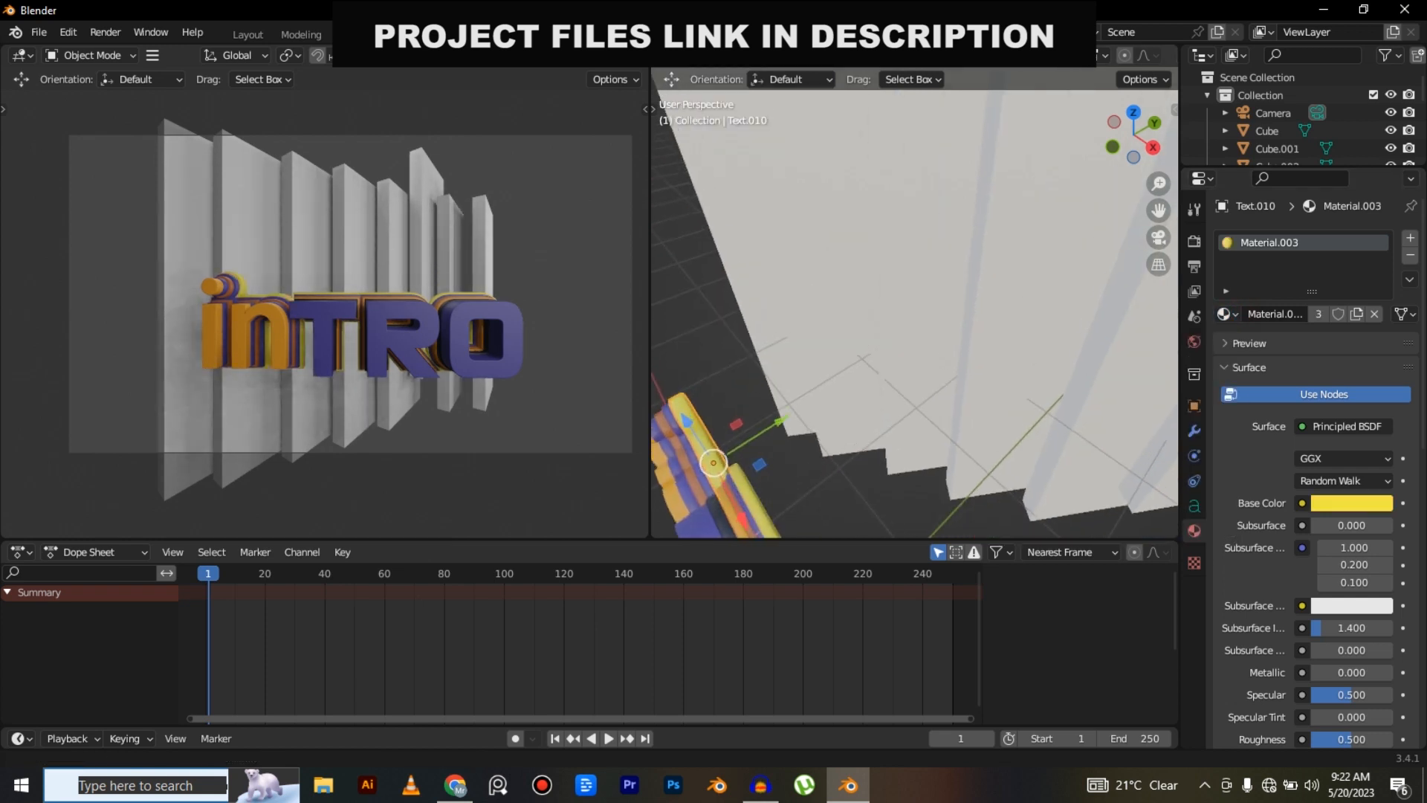
scroll(847, 431, down, 6)
scroll(342, 312, up, 2)
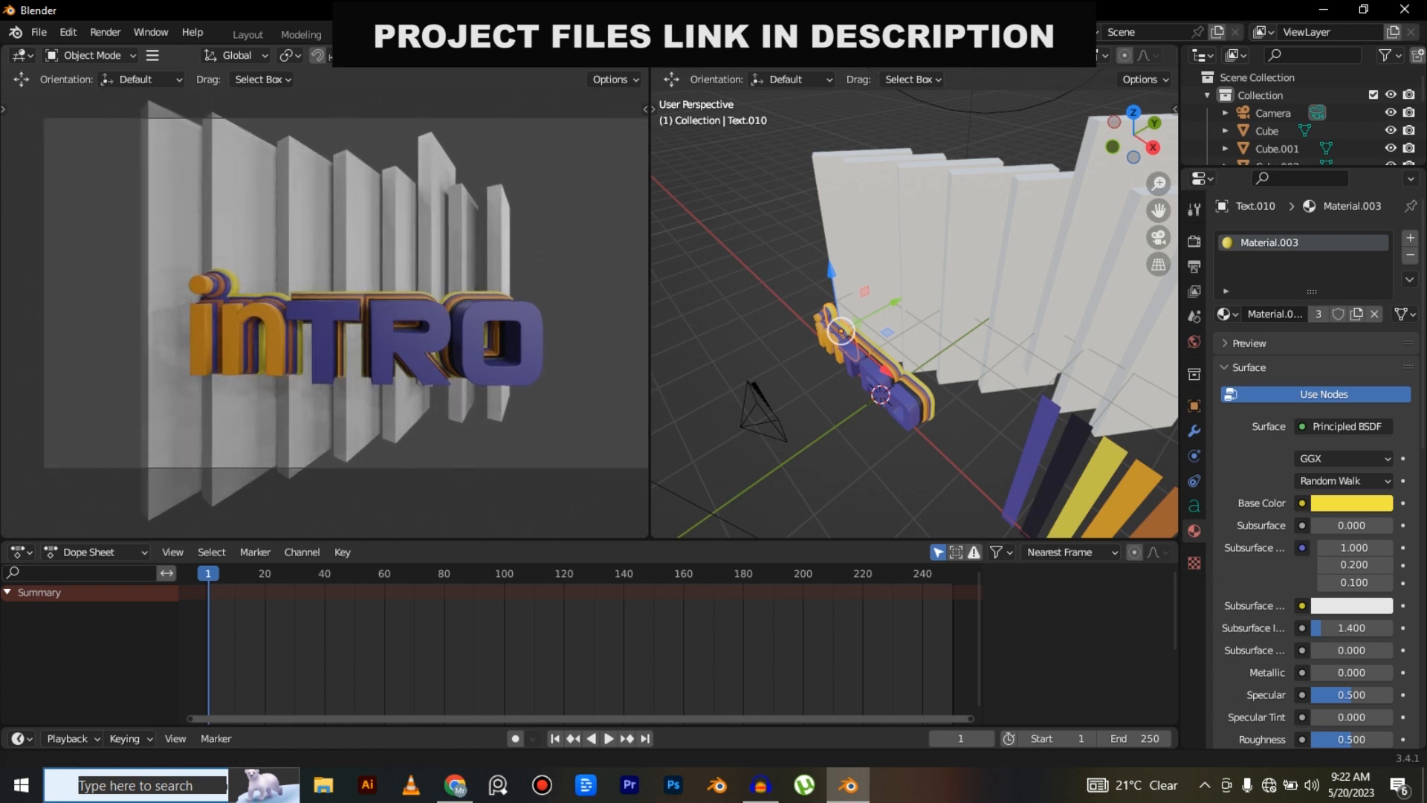
key(KP_1)
scroll(972, 303, down, 4)
shift+middle_drag(973, 303, 877, 301)
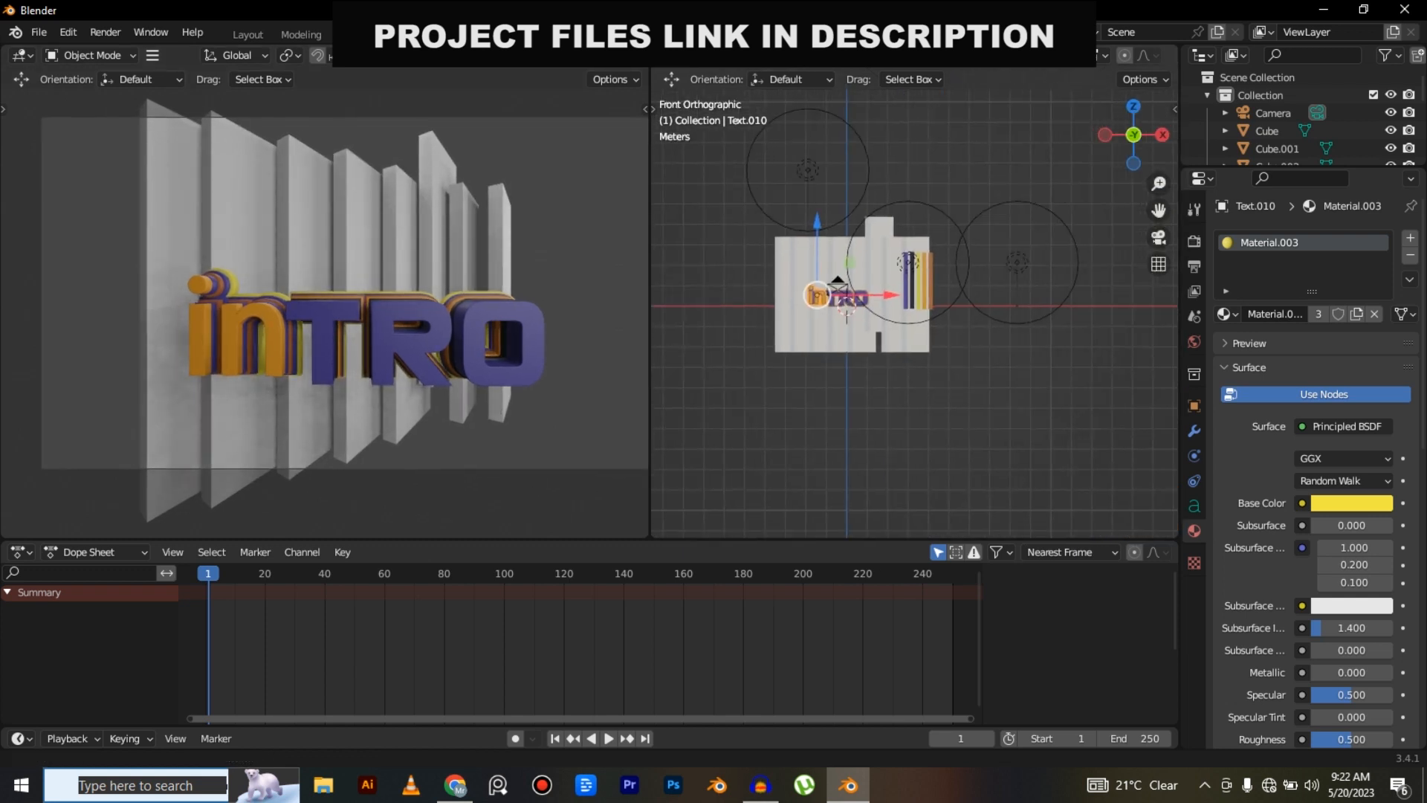
scroll(1353, 565, down, 2)
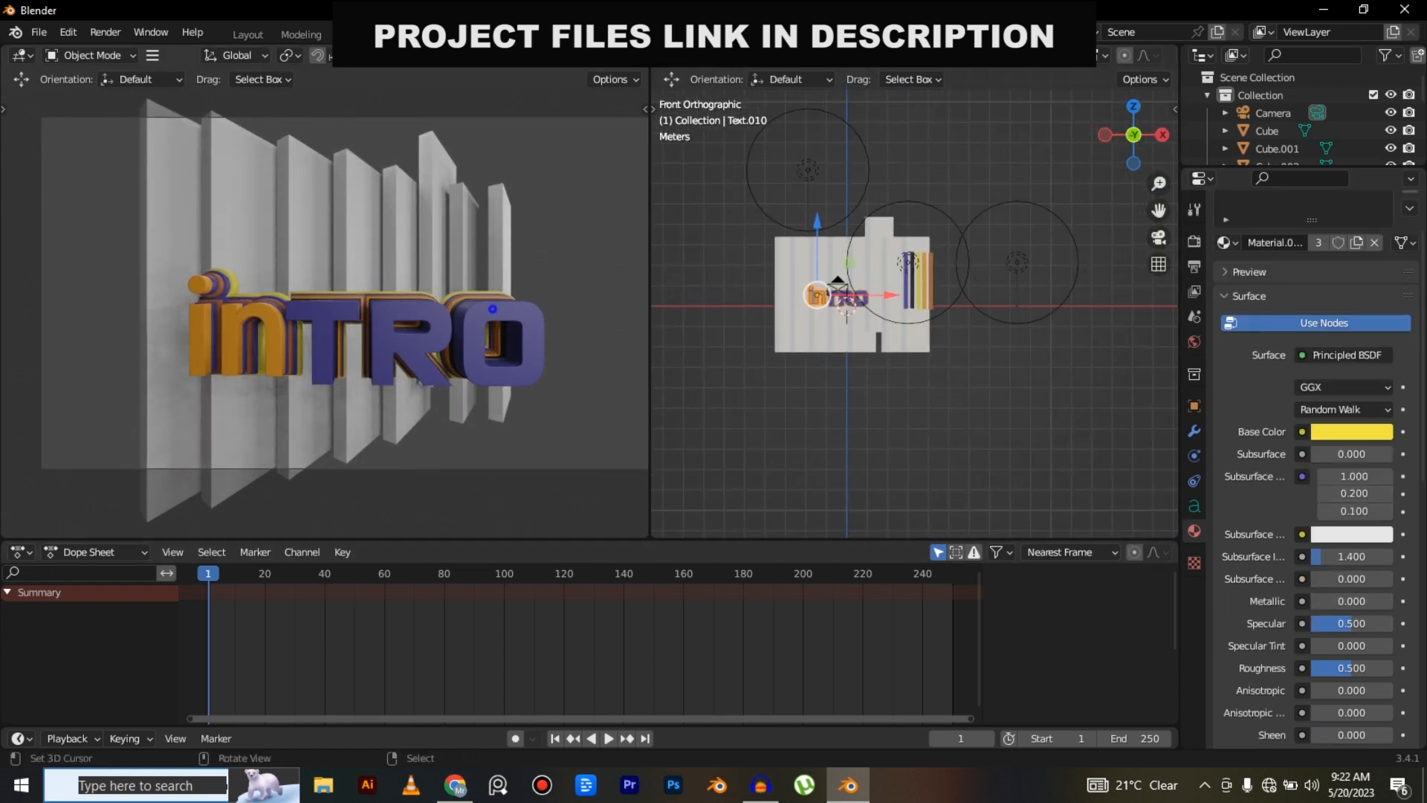
right_click(492, 308)
drag(1355, 669, 1329, 668)
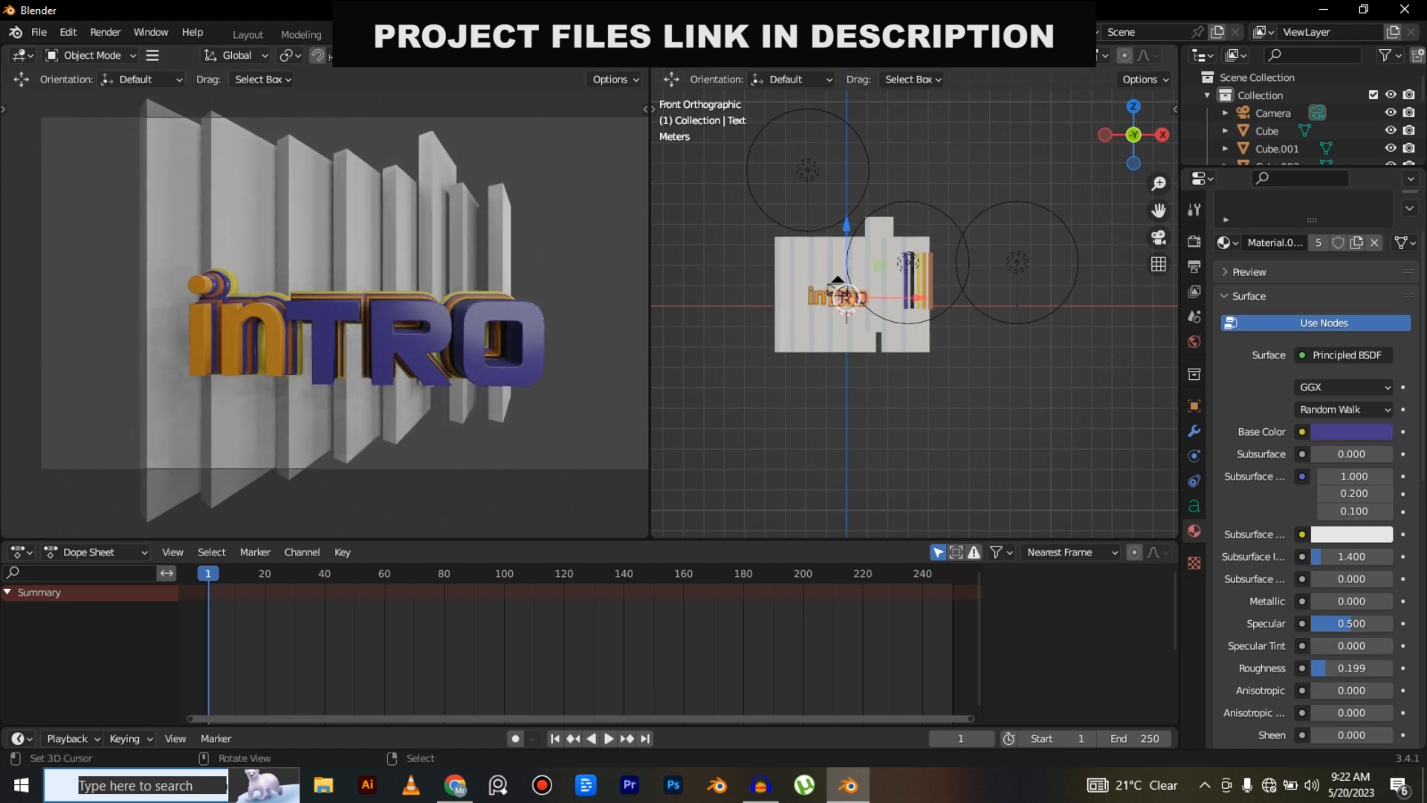
right_click(274, 312)
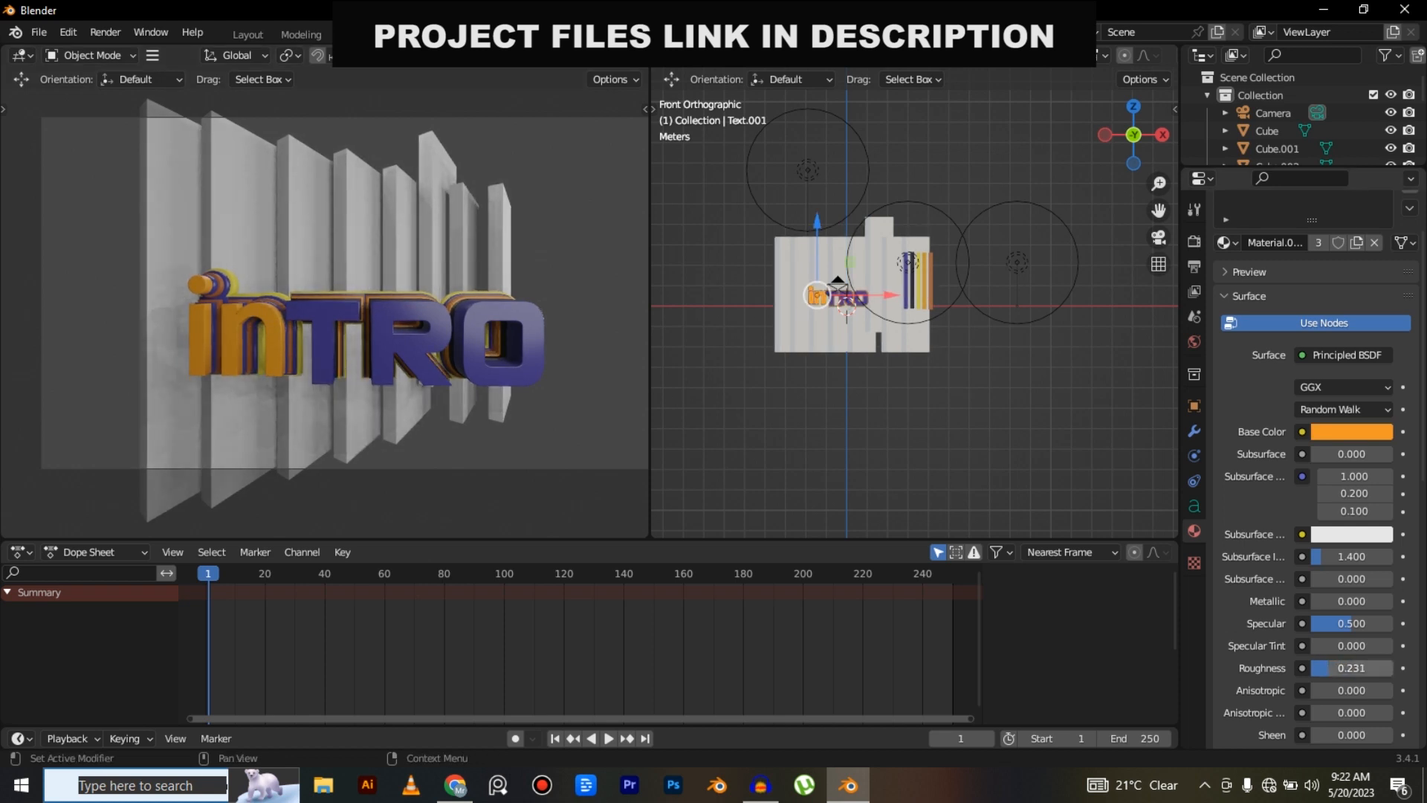
drag(1354, 668, 1332, 669)
Assign the purple Material.001 to the leftmost backdrop pillar and the dark Material.002 to the second pillar.
scroll(796, 312, up, 4)
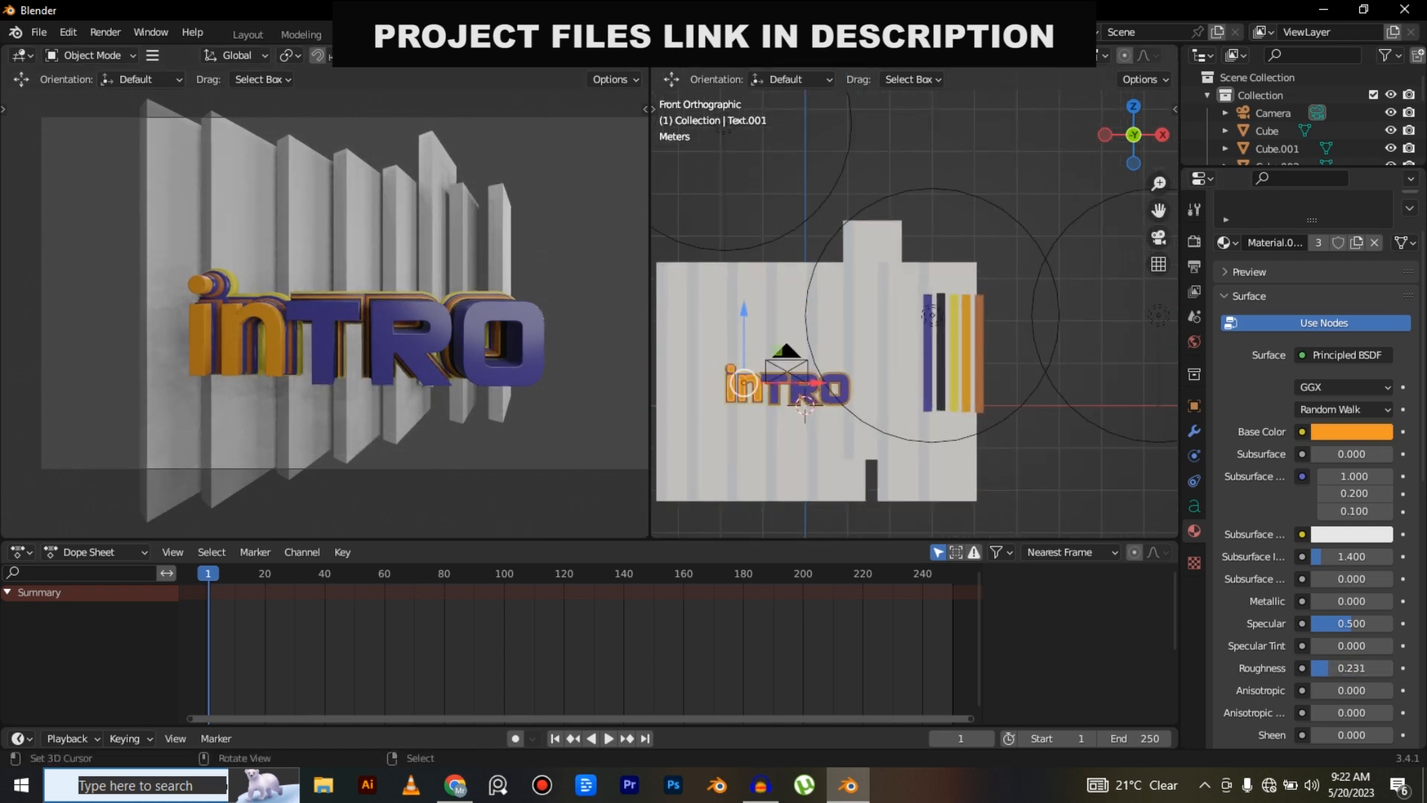
middle_drag(796, 312, 803, 361)
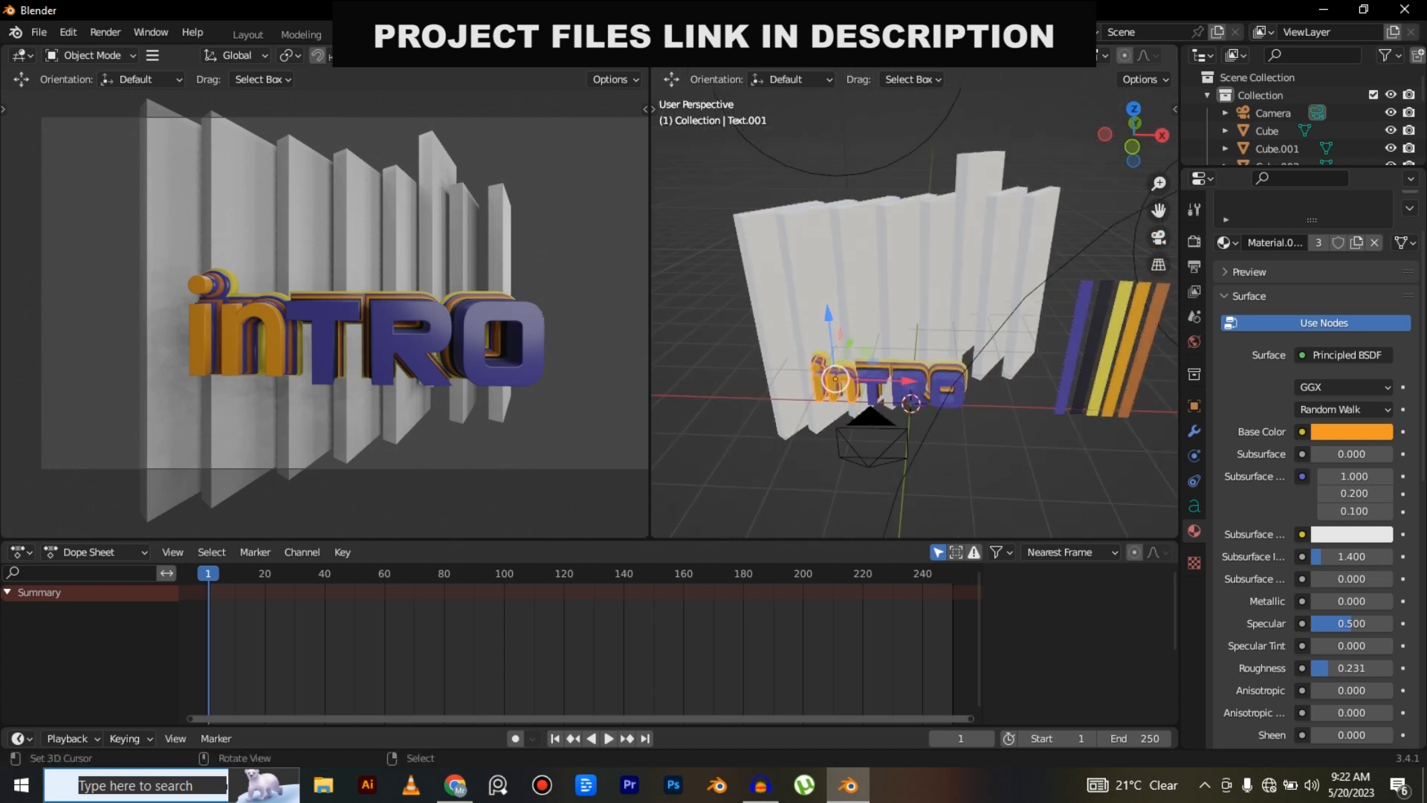
right_click(751, 241)
click(1225, 314)
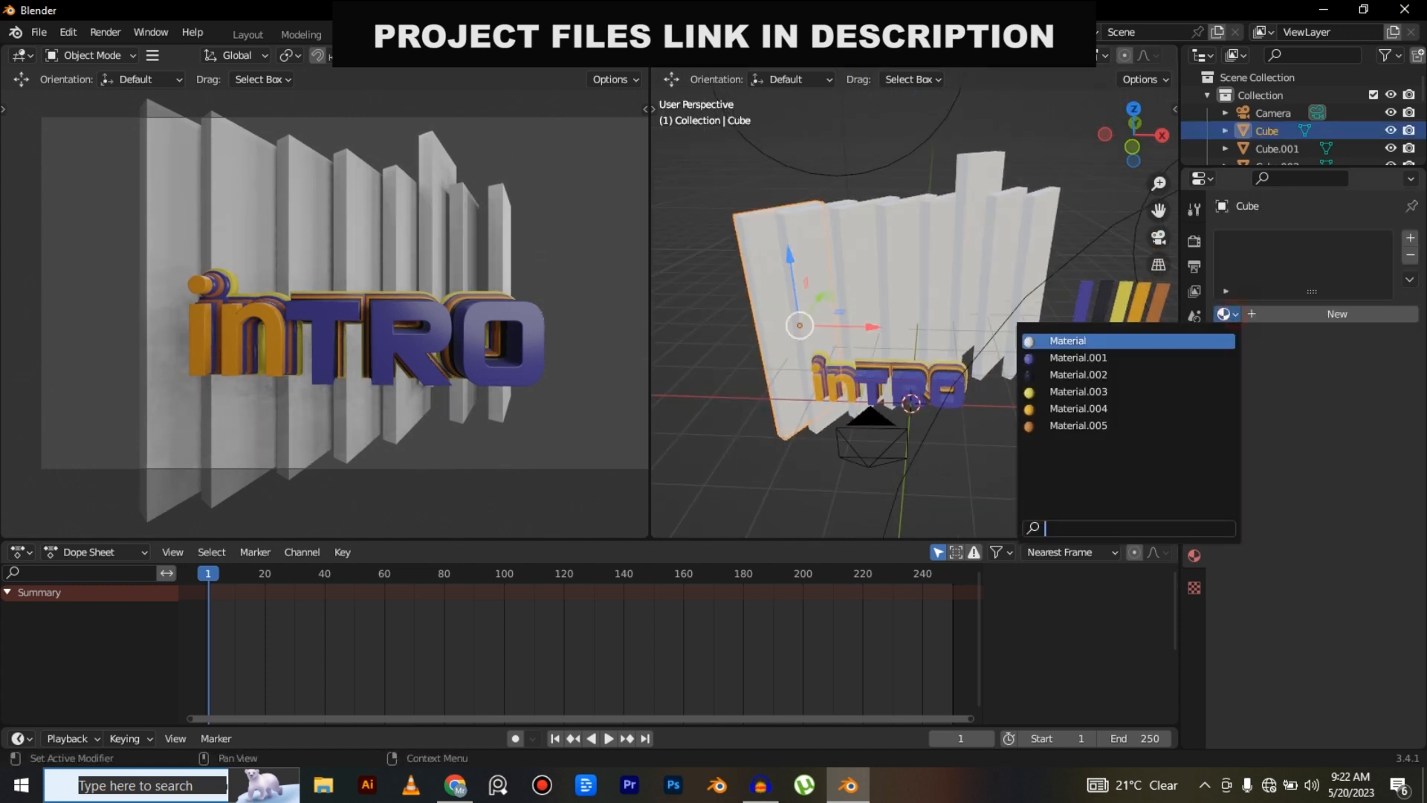
click(1078, 358)
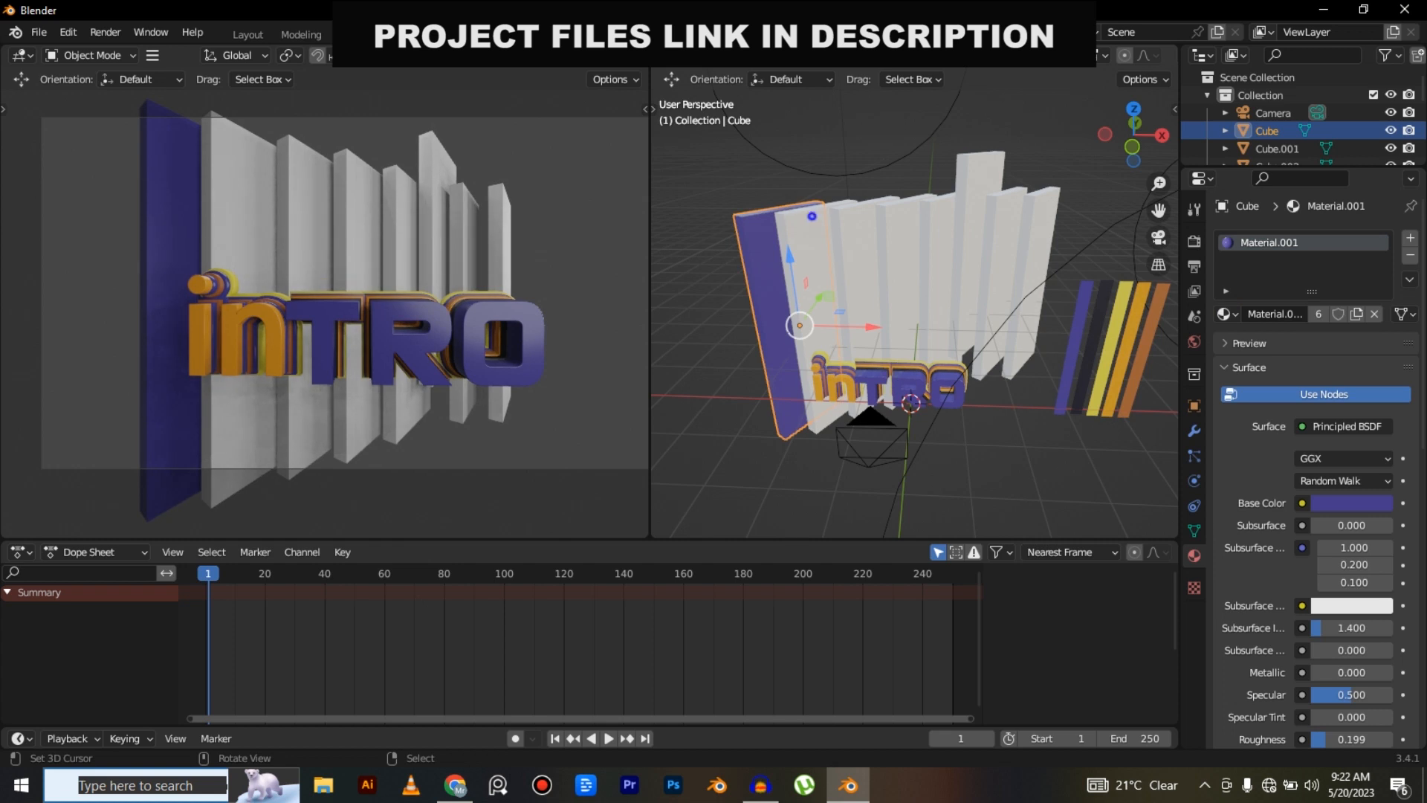
click(812, 227)
click(1224, 314)
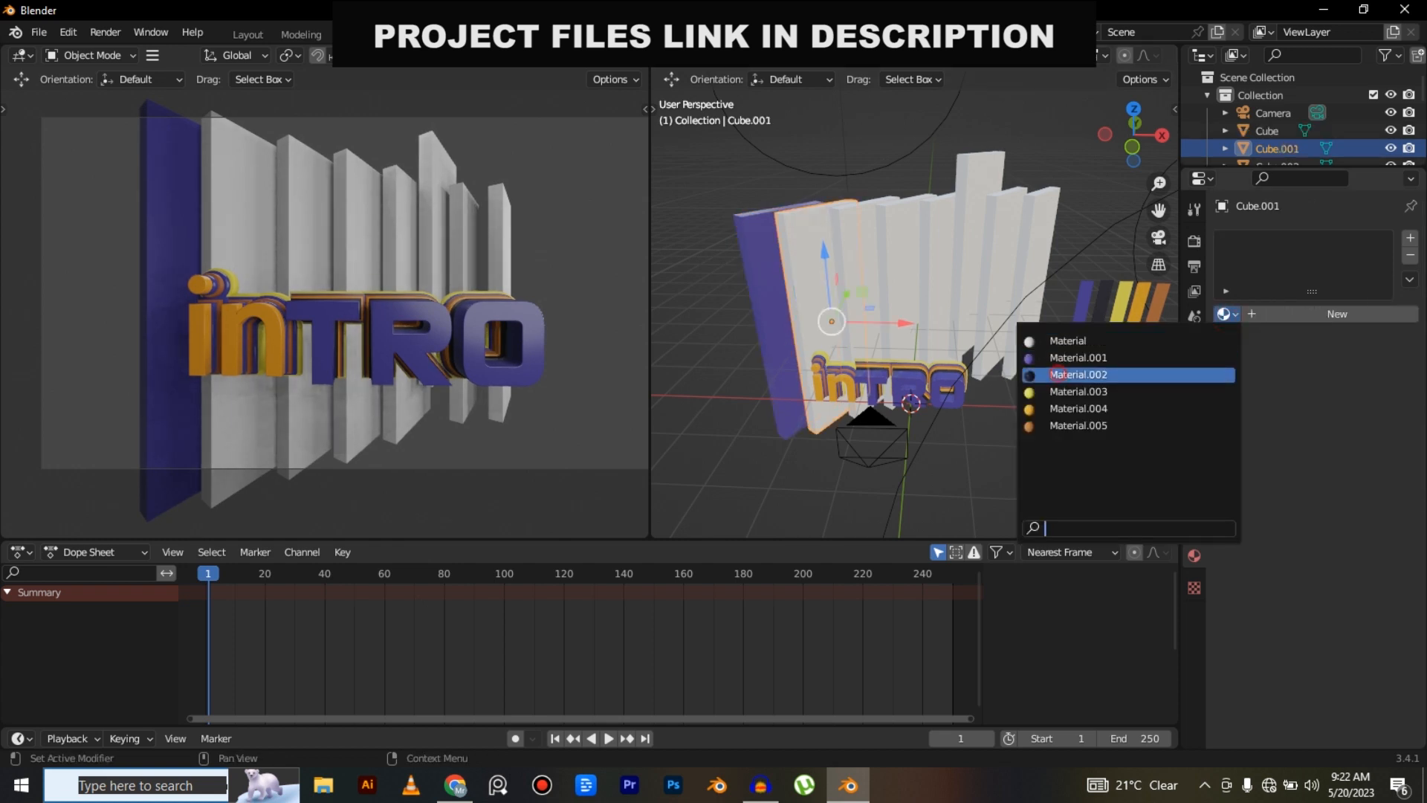
click(1058, 374)
Assign the yellow Material.003 to the third backdrop pillar and the orange Material.004 to the fourth pillar.
click(930, 223)
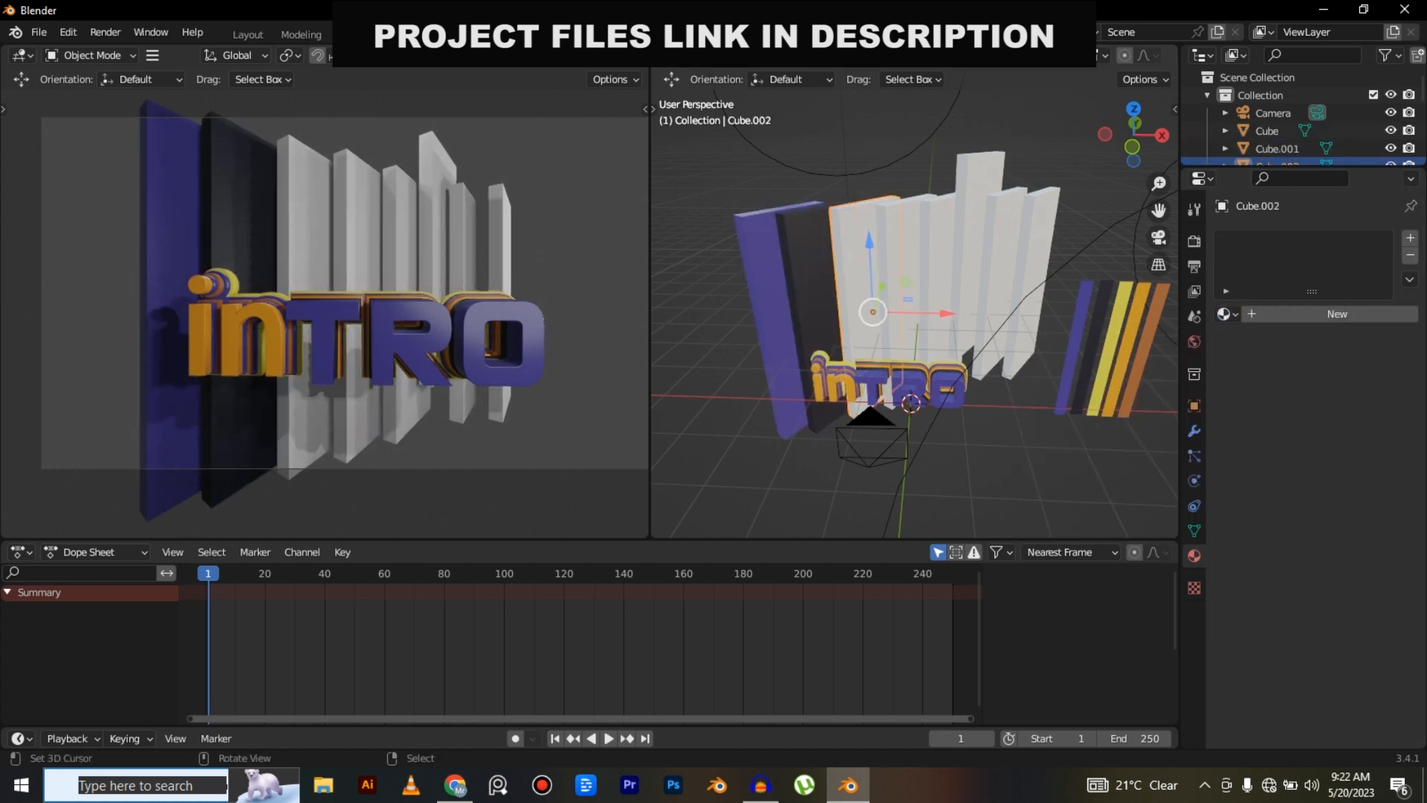
click(1224, 314)
click(1051, 391)
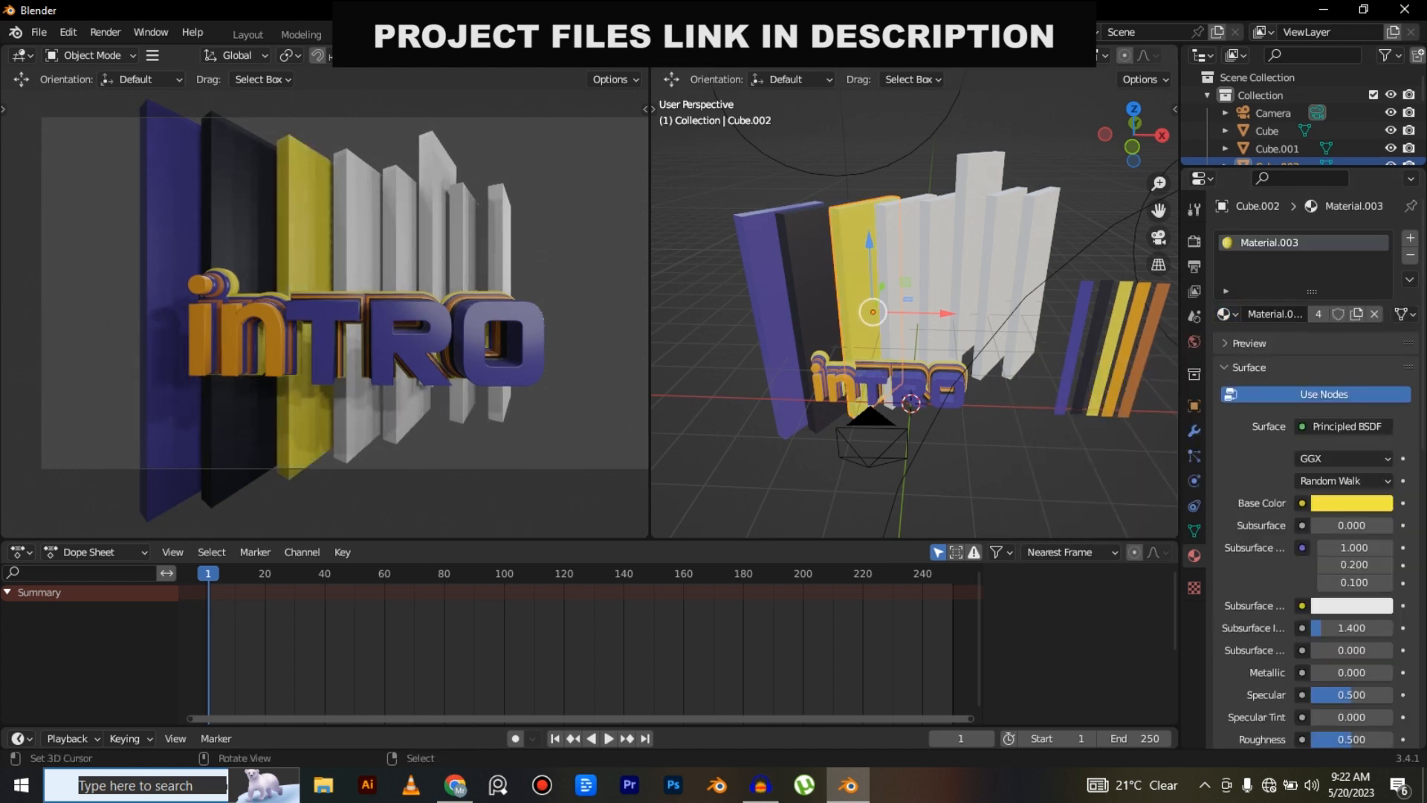
click(892, 210)
click(1234, 314)
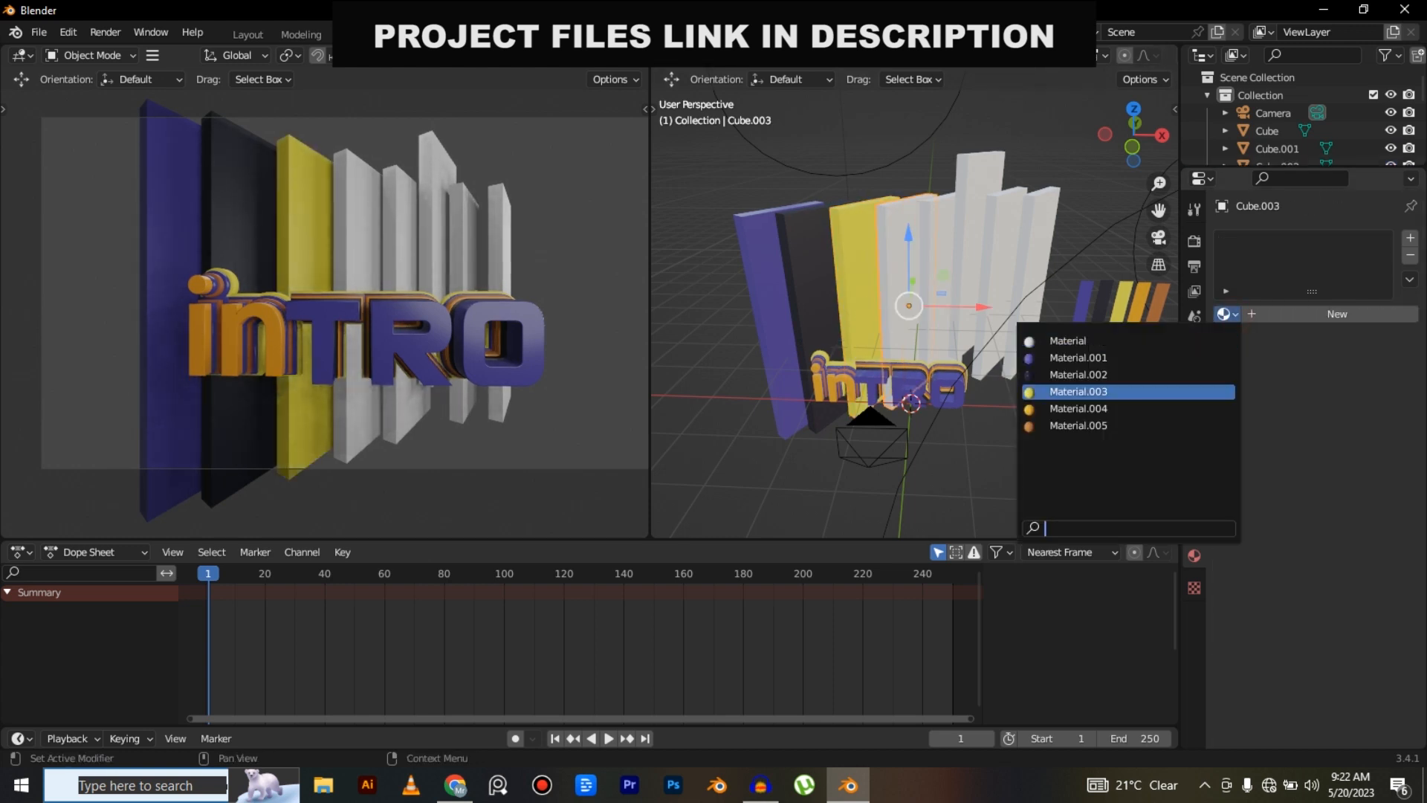
click(1079, 408)
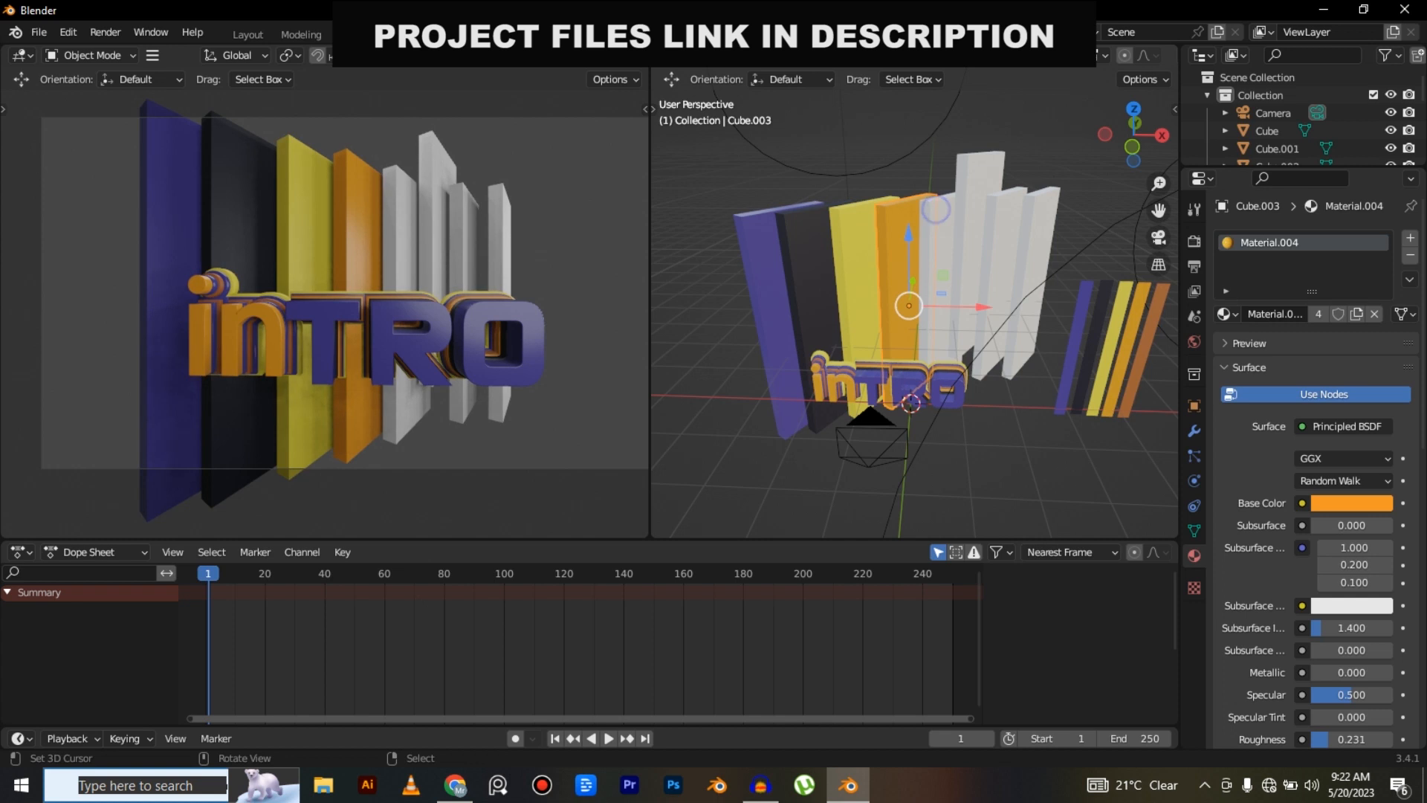
Assign the brown-orange Material.005 to the fifth backdrop pillar and the dark Material.002 to the tall sixth pillar.
click(936, 210)
click(1227, 314)
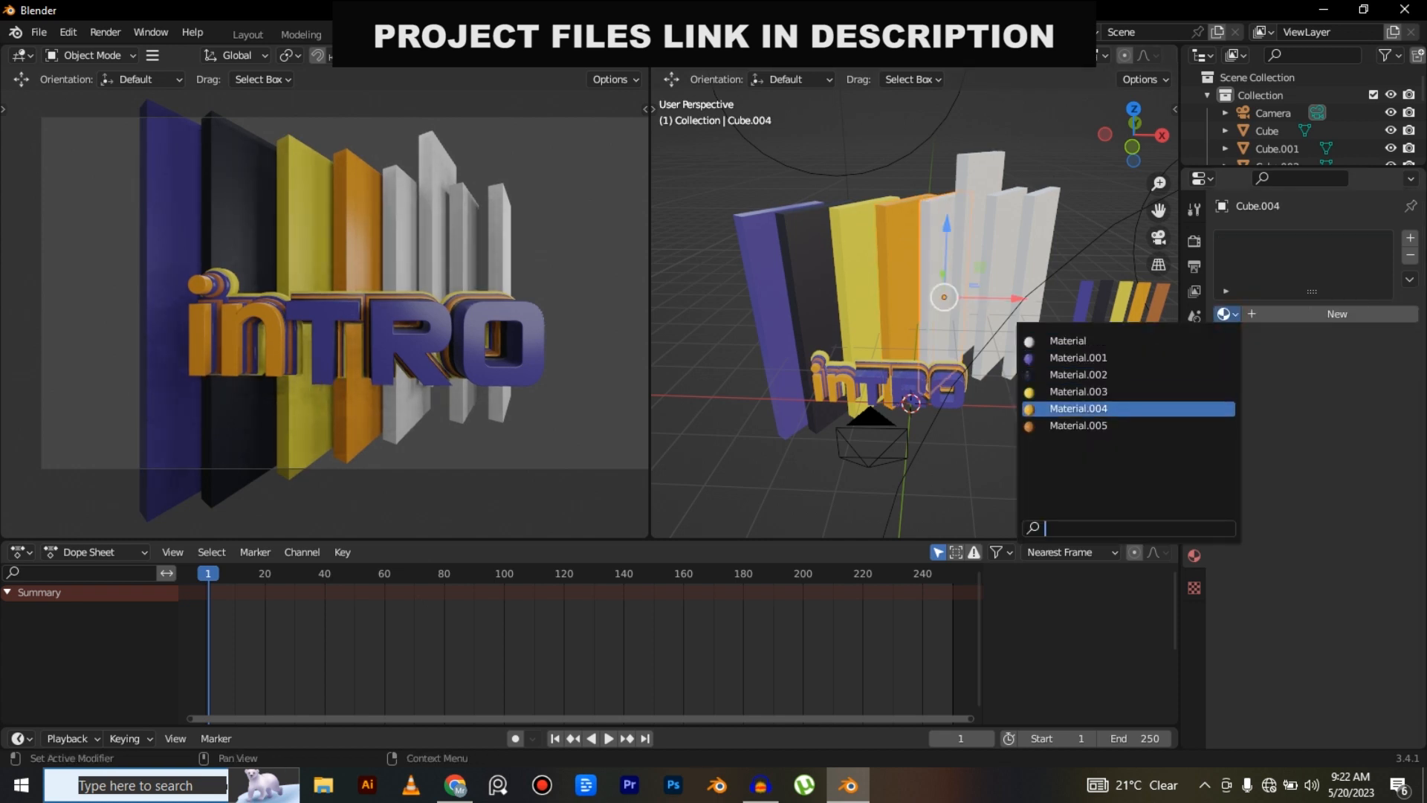
click(1078, 425)
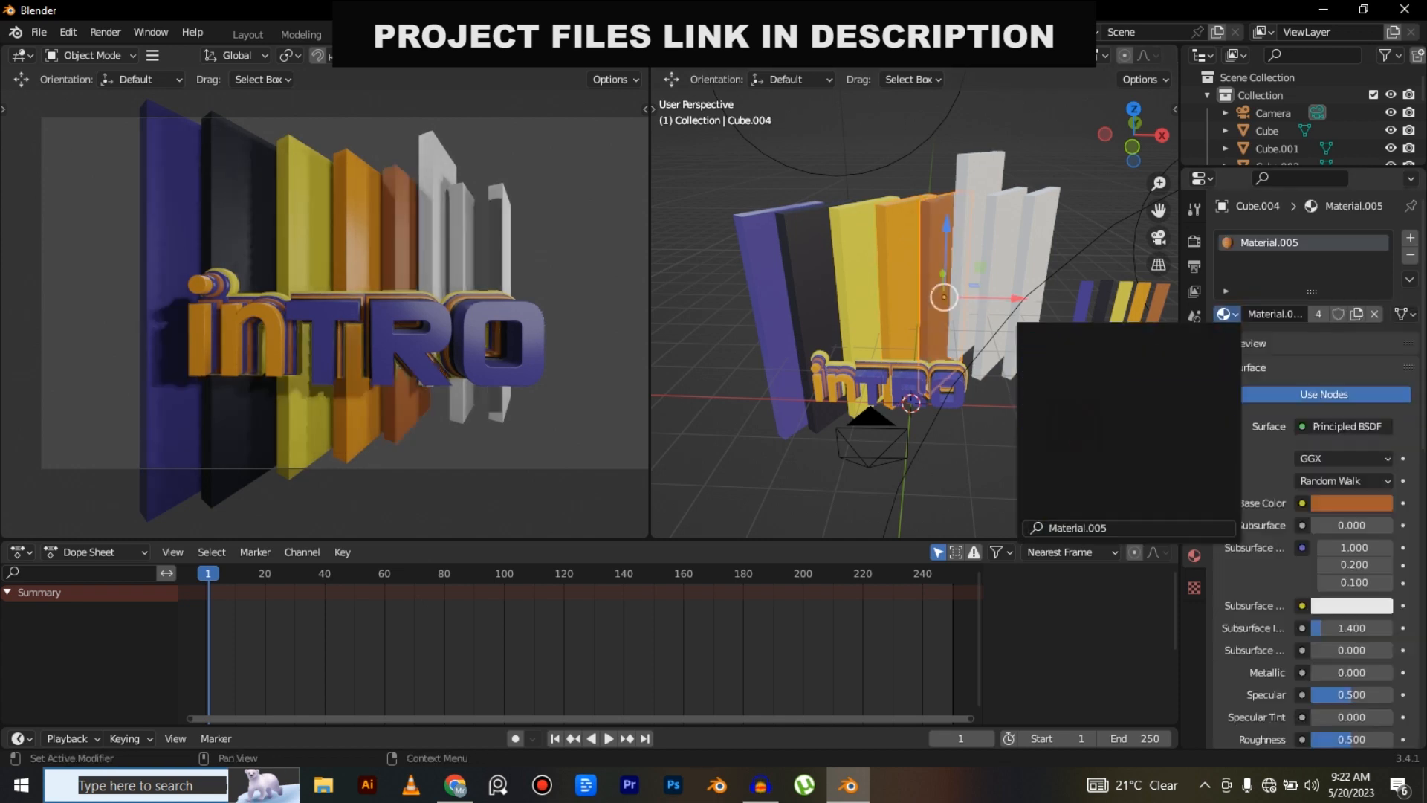
click(980, 173)
click(1227, 314)
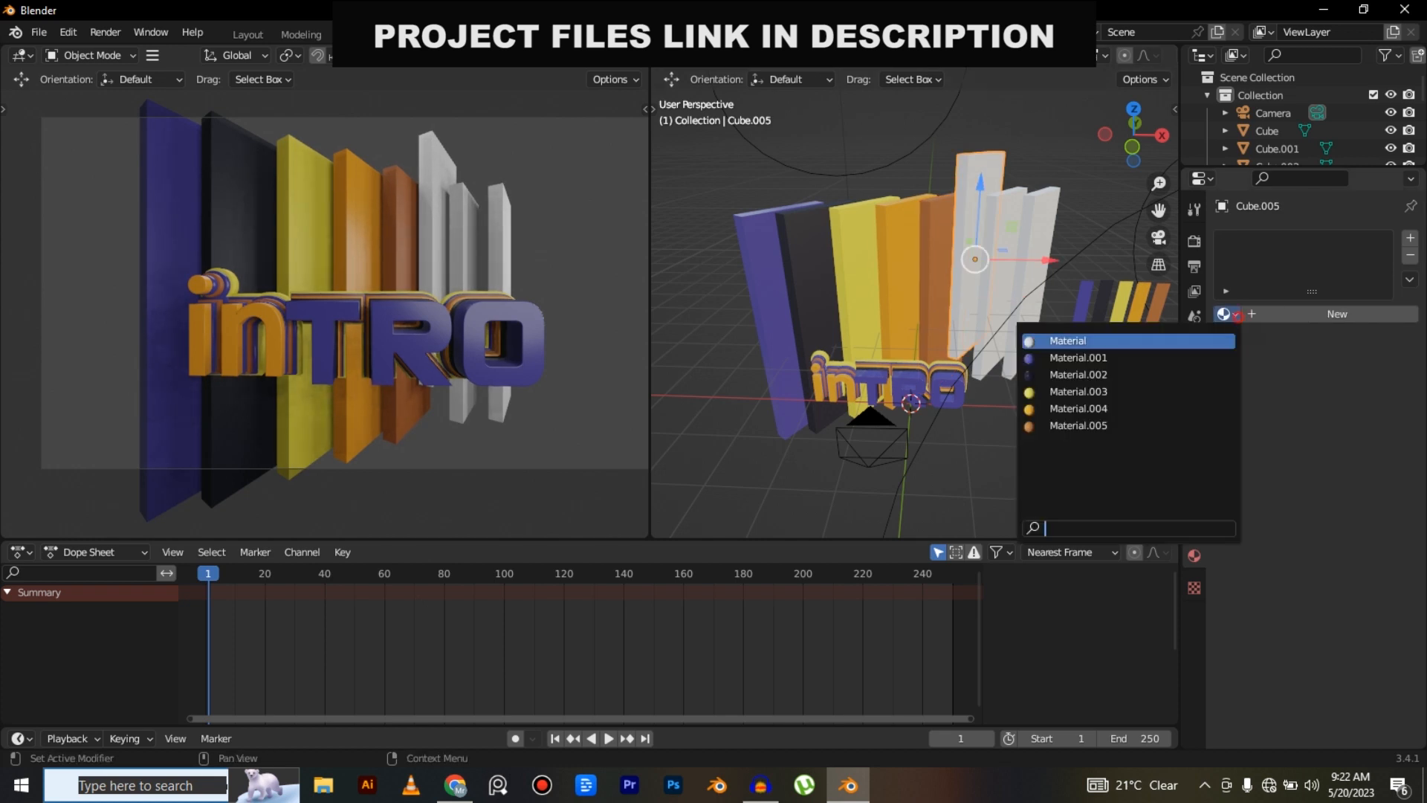
click(1078, 375)
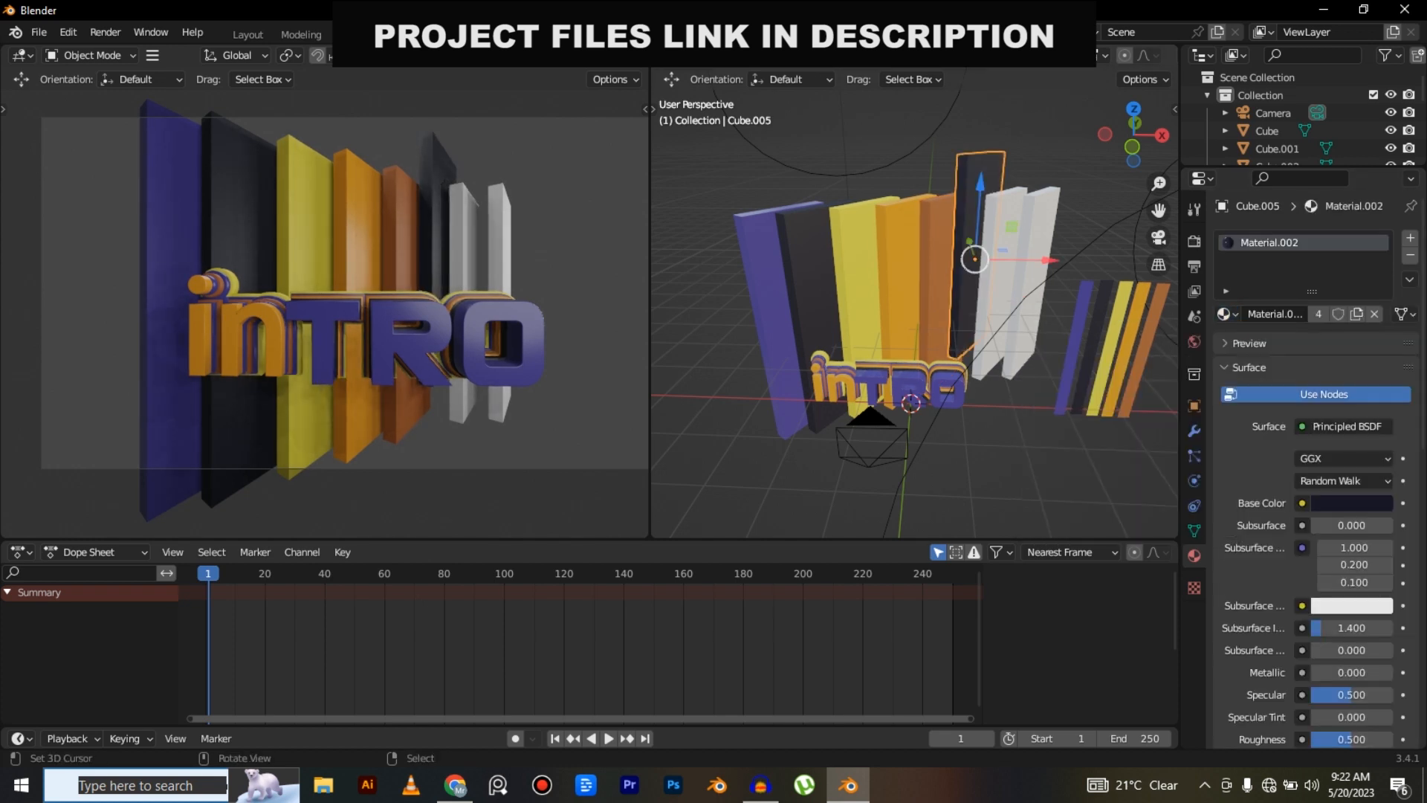
Assign the purple Material.001 to the seventh backdrop pillar and the orange Material.004 to the last pillar.
click(1022, 283)
click(1227, 314)
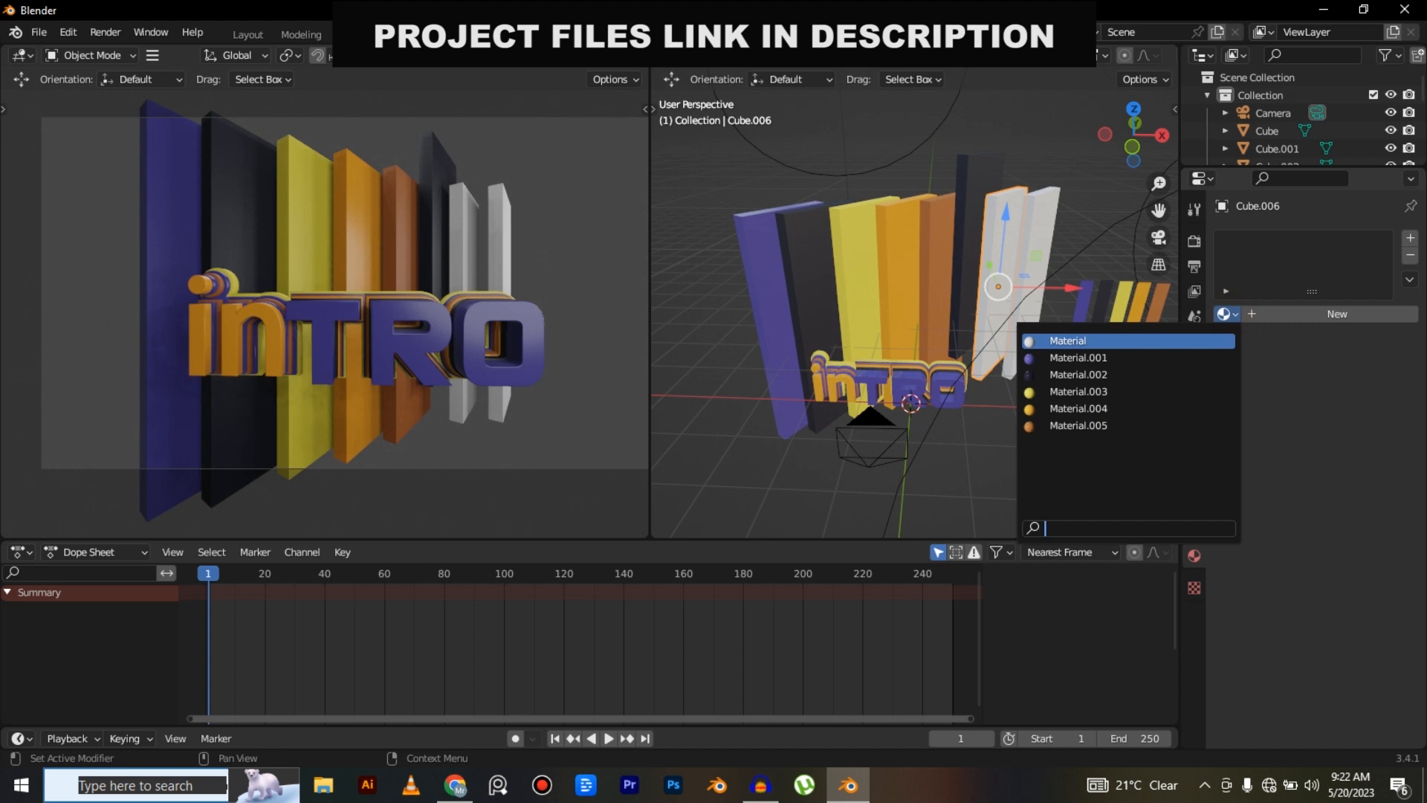
click(1078, 358)
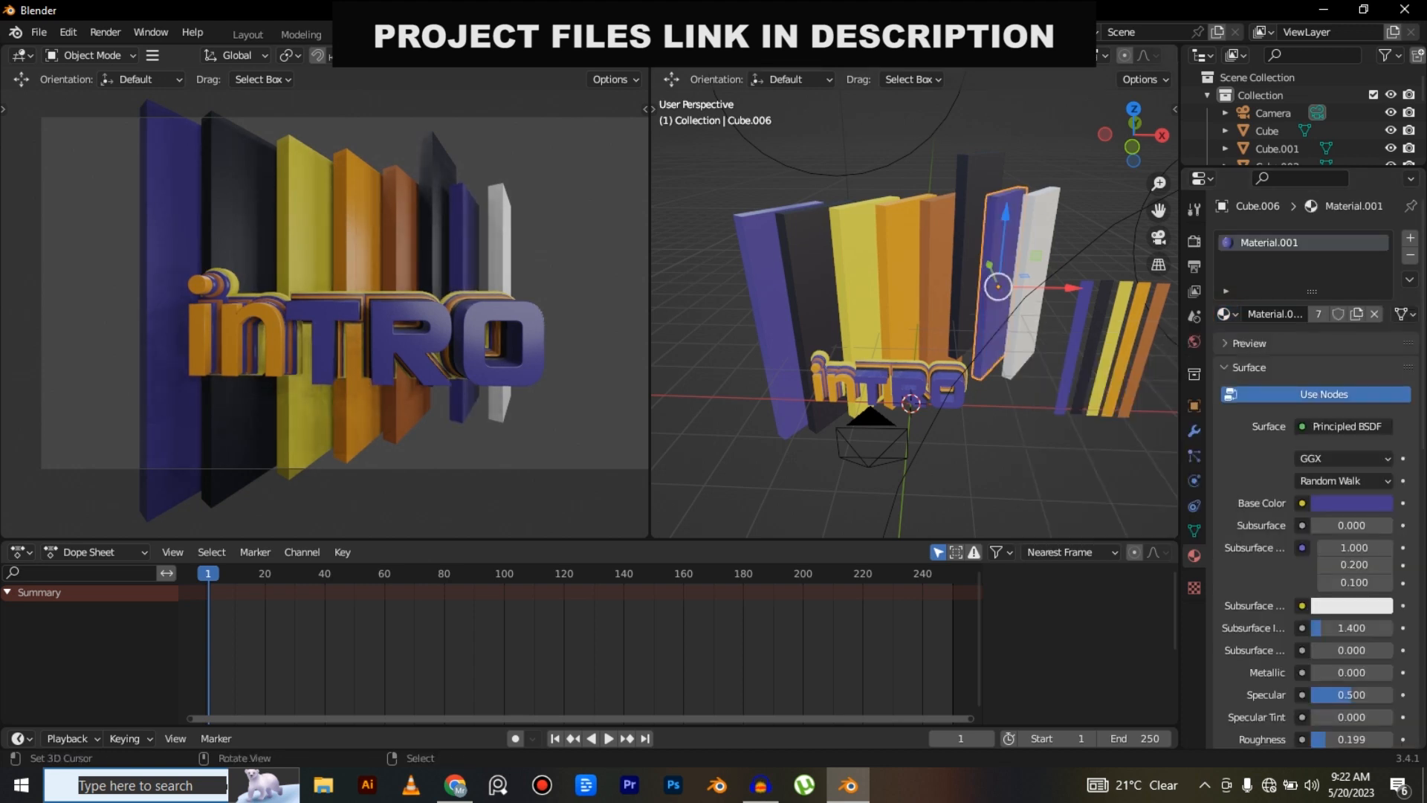
click(1035, 298)
click(1227, 313)
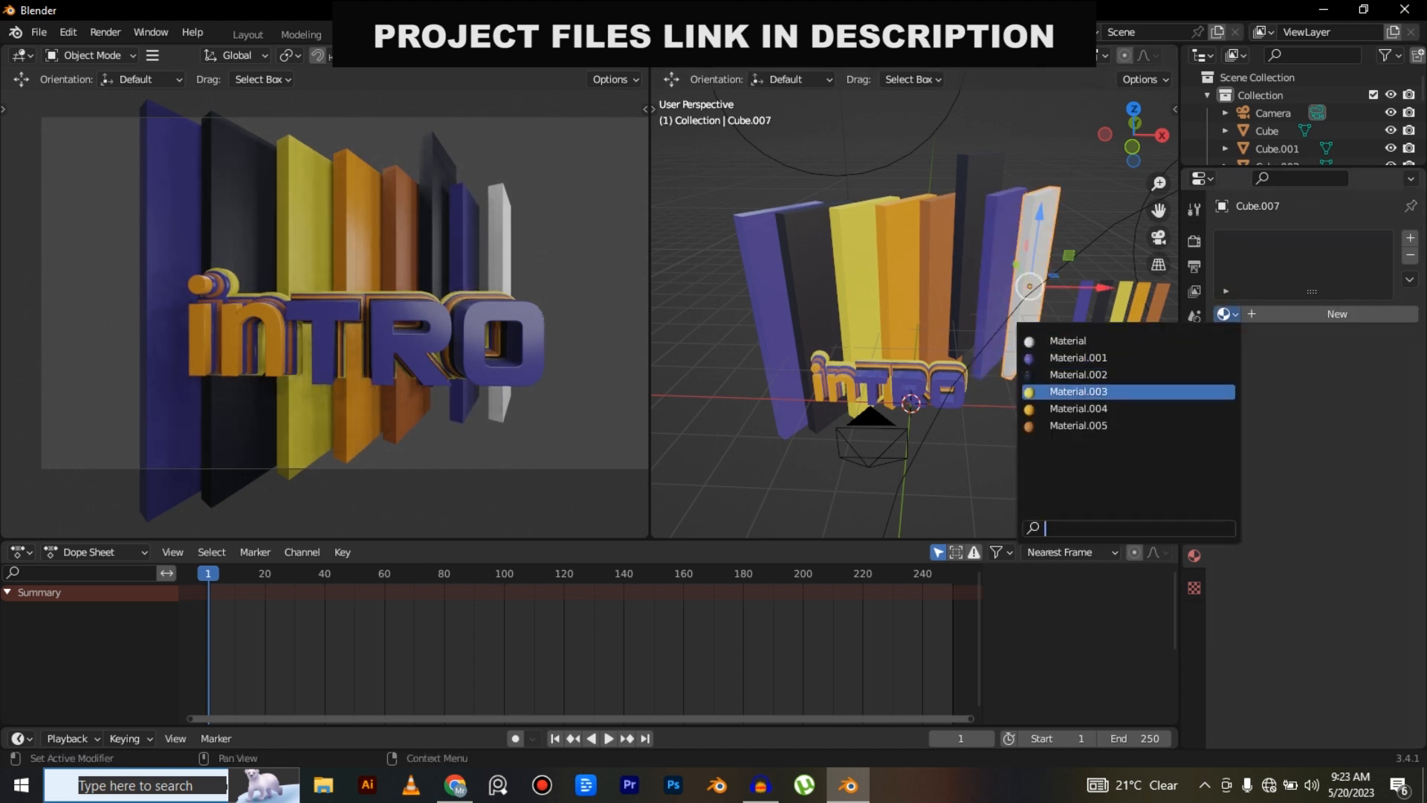
click(1074, 412)
From the top view, add a plane and rotate it 90 degrees about the X axis so it stands upright.
scroll(914, 313, down, 5)
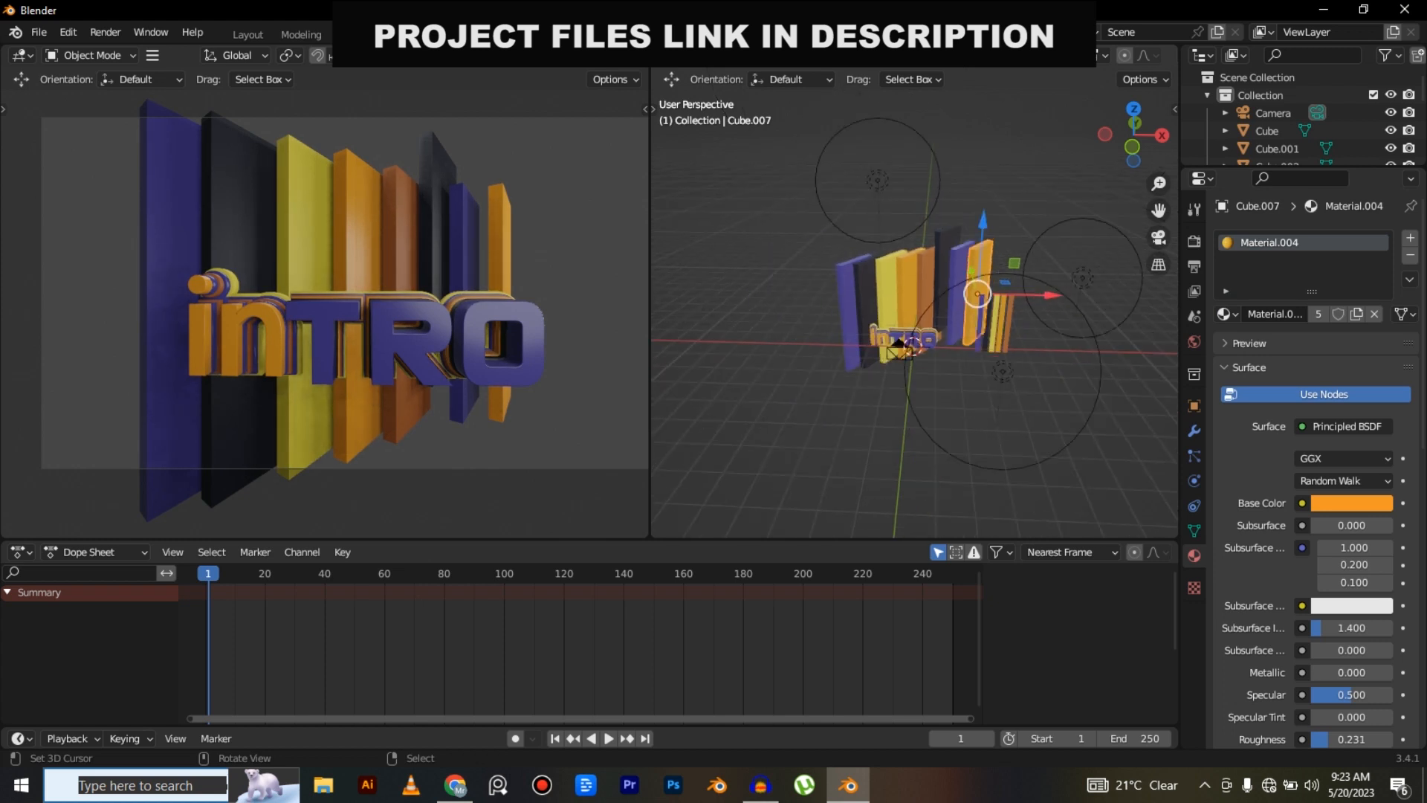
key(KP_7)
key(shift+a)
click(965, 190)
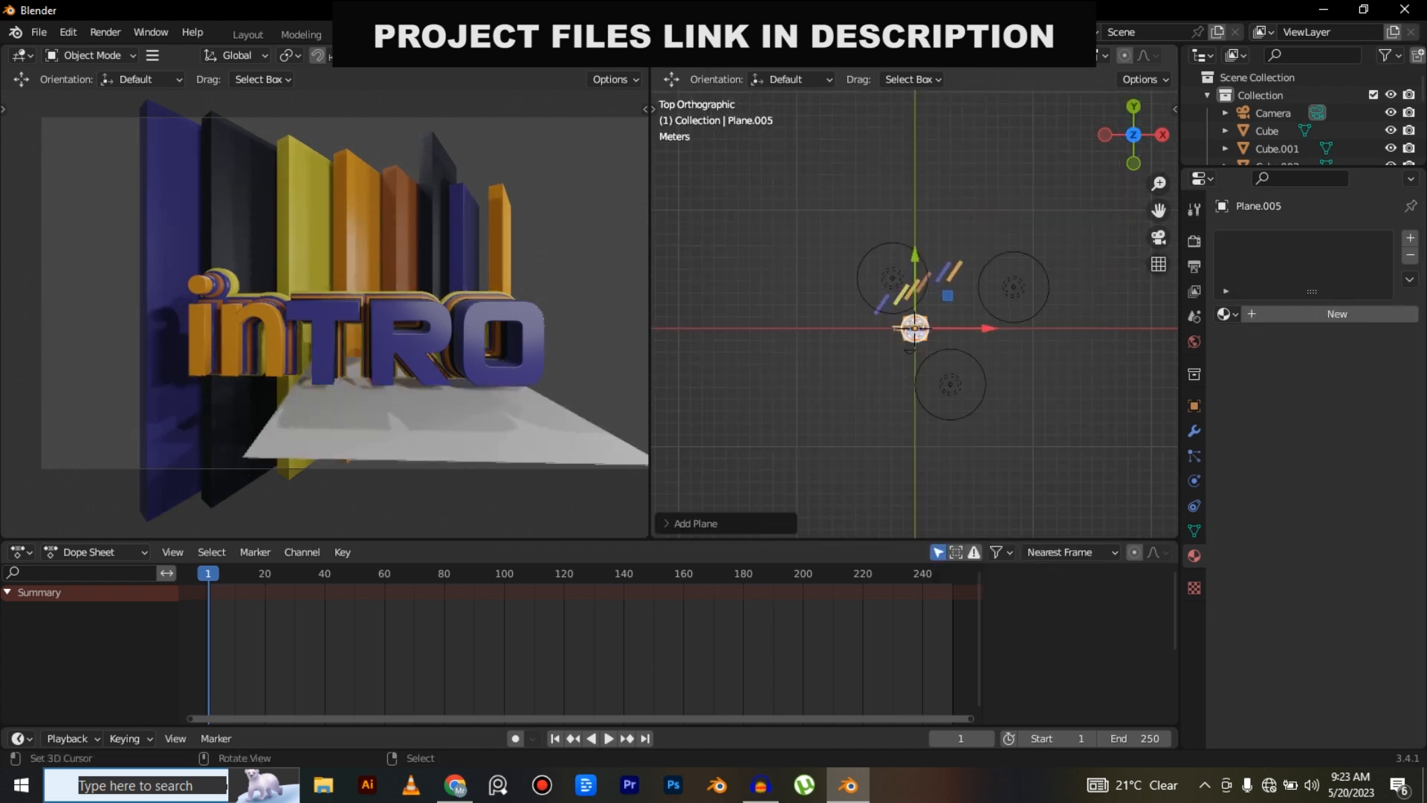
text(gx90)
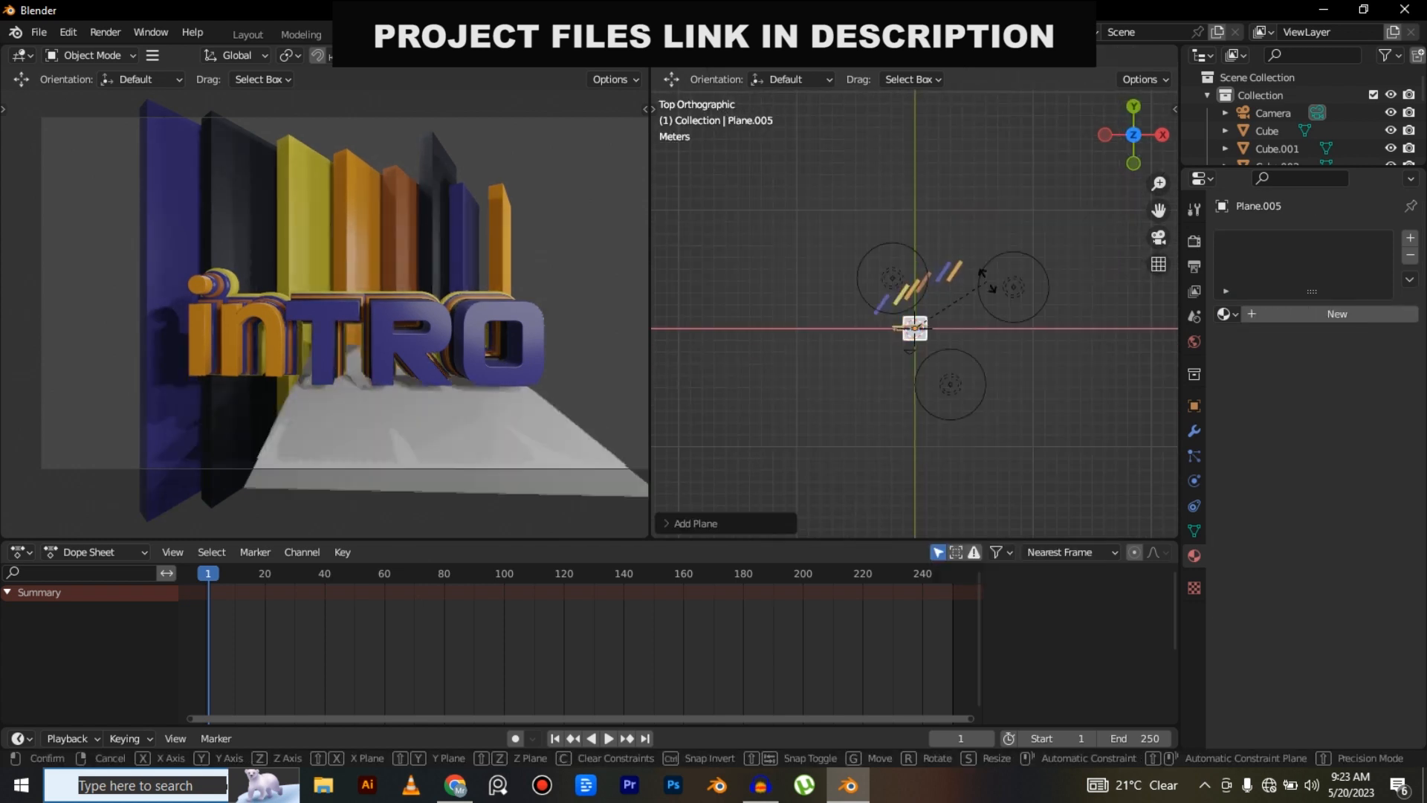
key(Return)
Move the upright plane behind the pillars and scale it up into a wide backdrop wall that fills the camera view.
key(g)
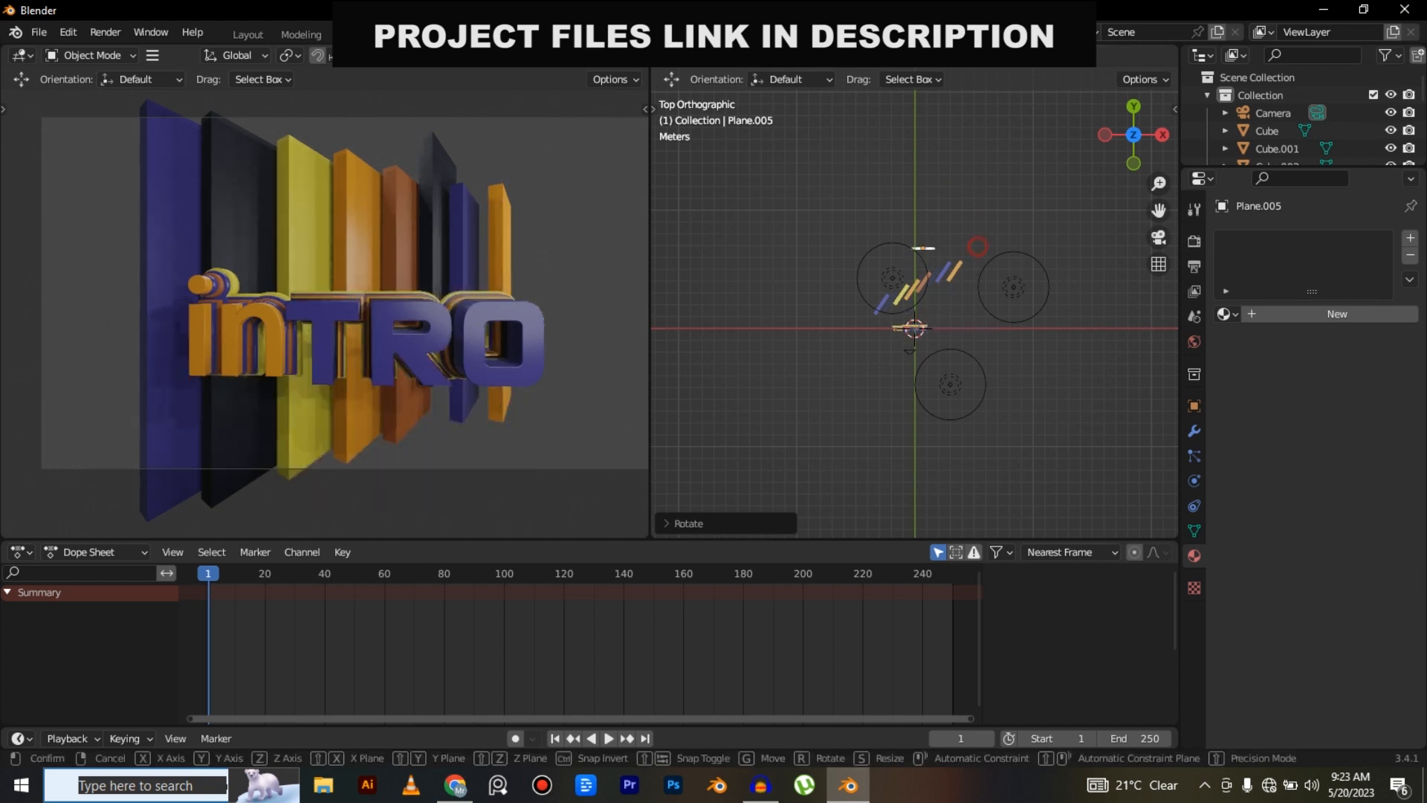
click(1161, 222)
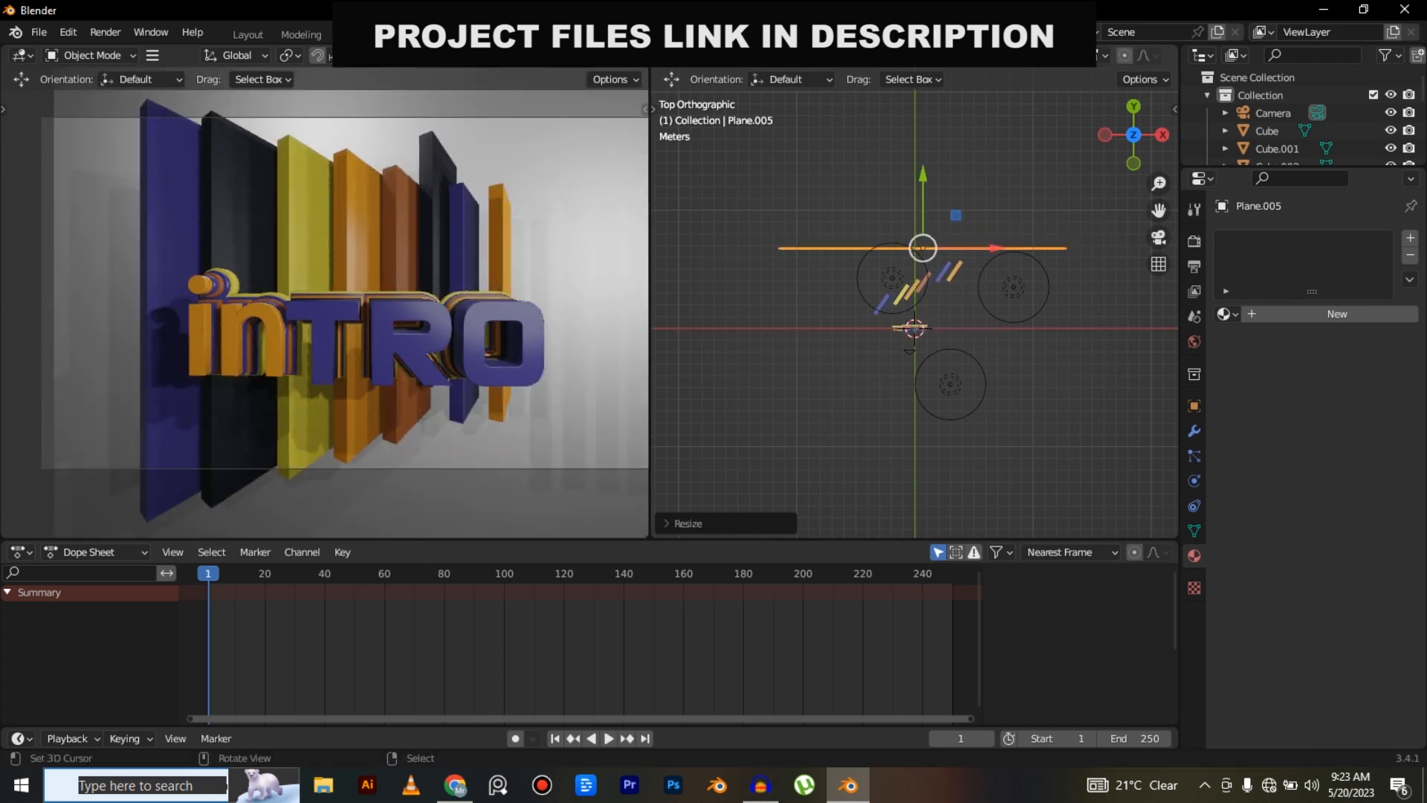
key(g)
key(Return)
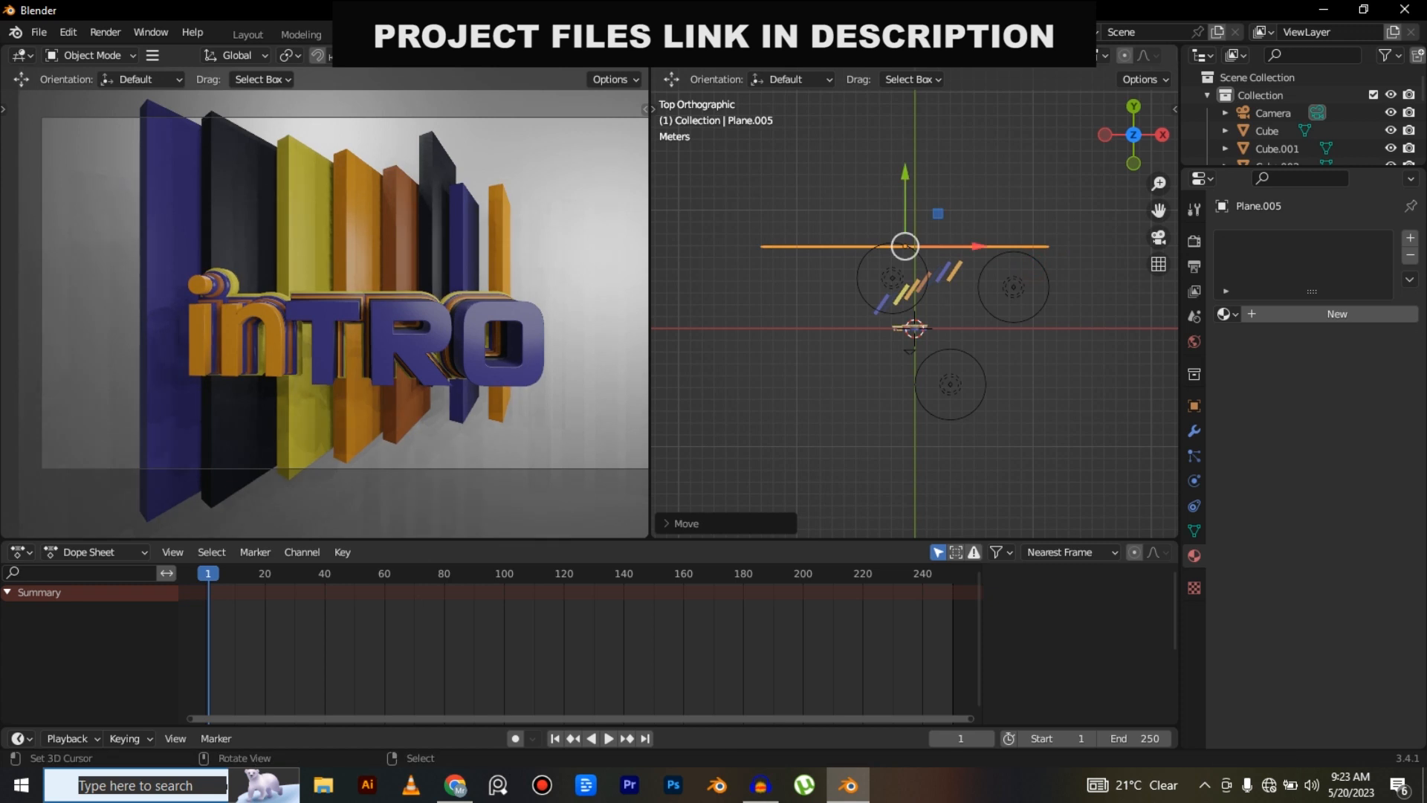
key(a)
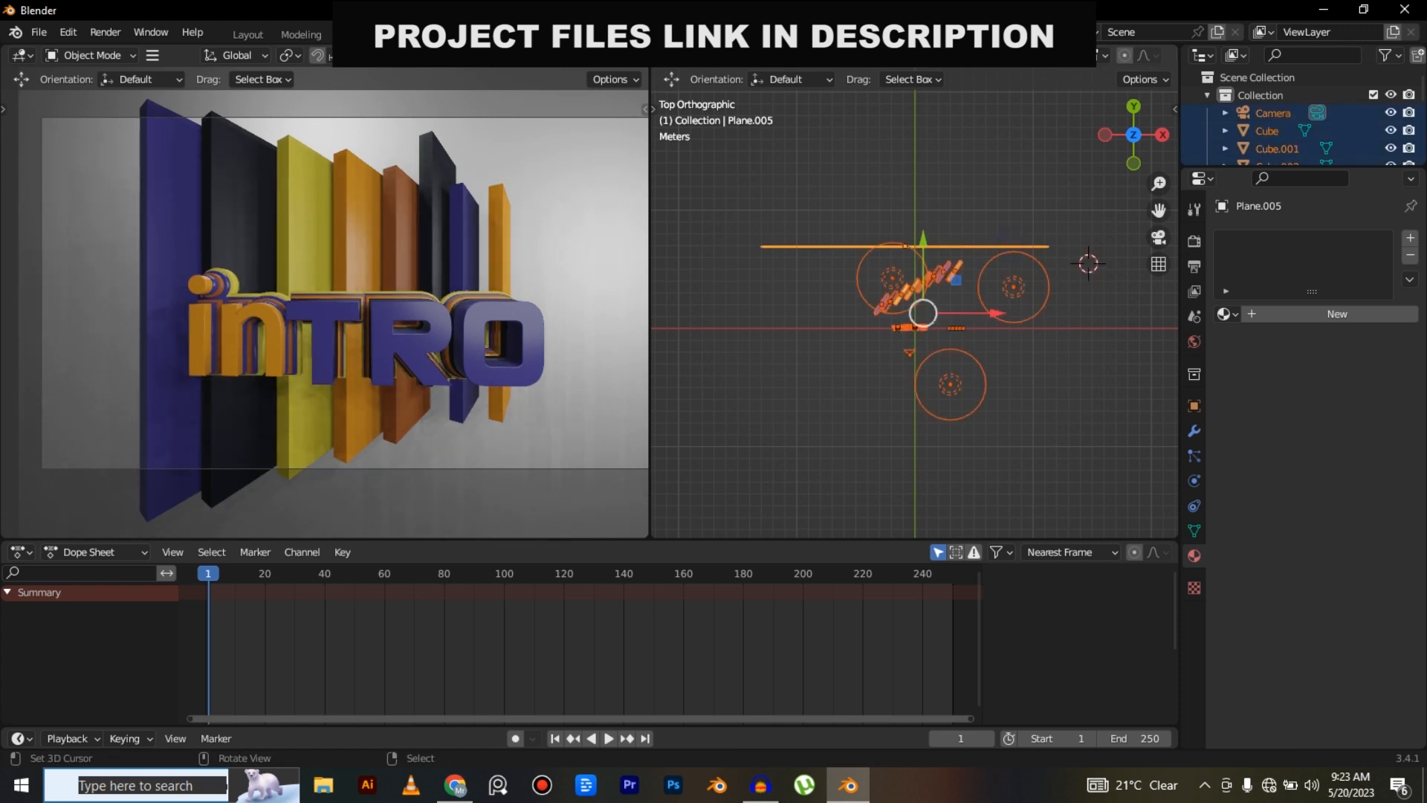
key(ctrl+z)
key(s)
click(1126, 261)
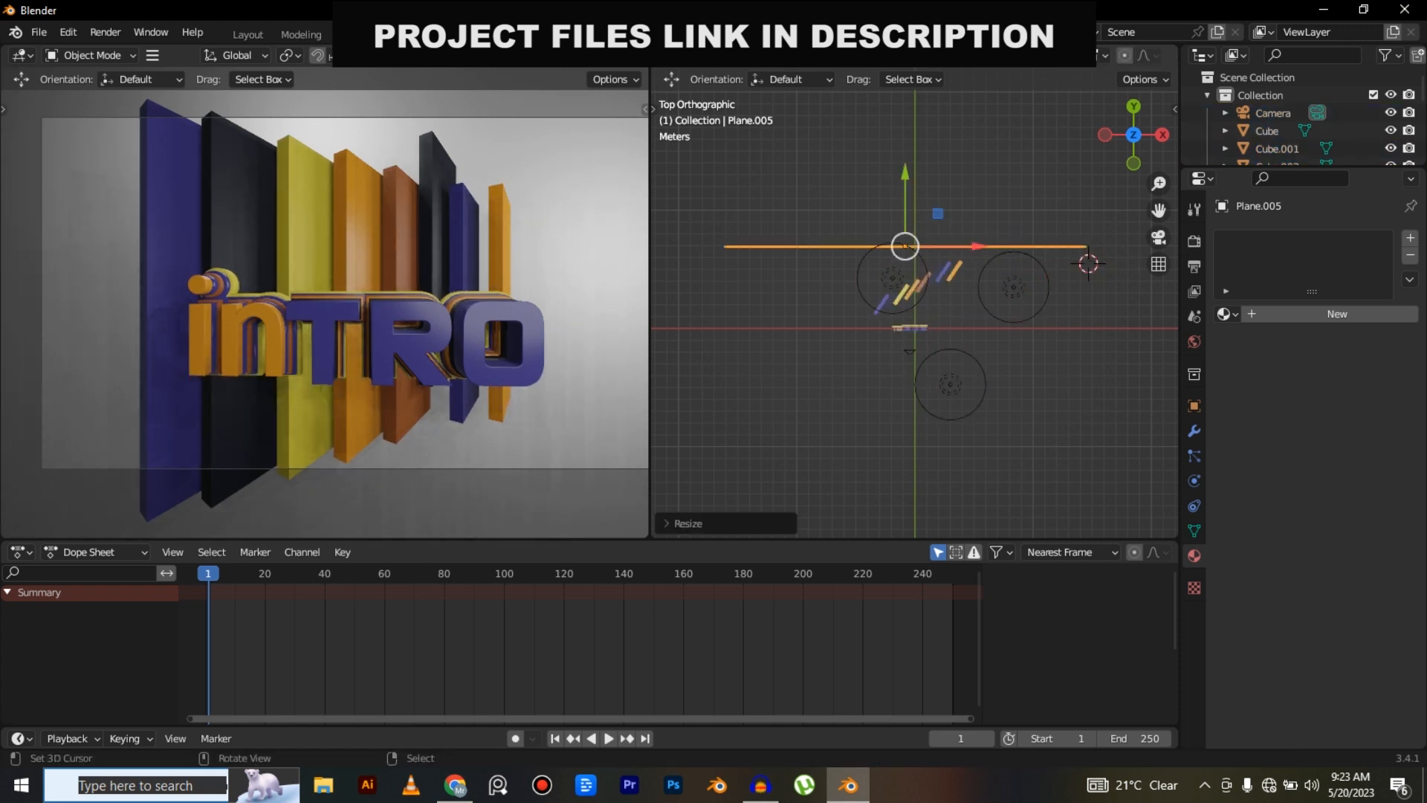
Try the purple Material.001 on the backdrop plane and replace it with the dark Material.002.
click(1225, 314)
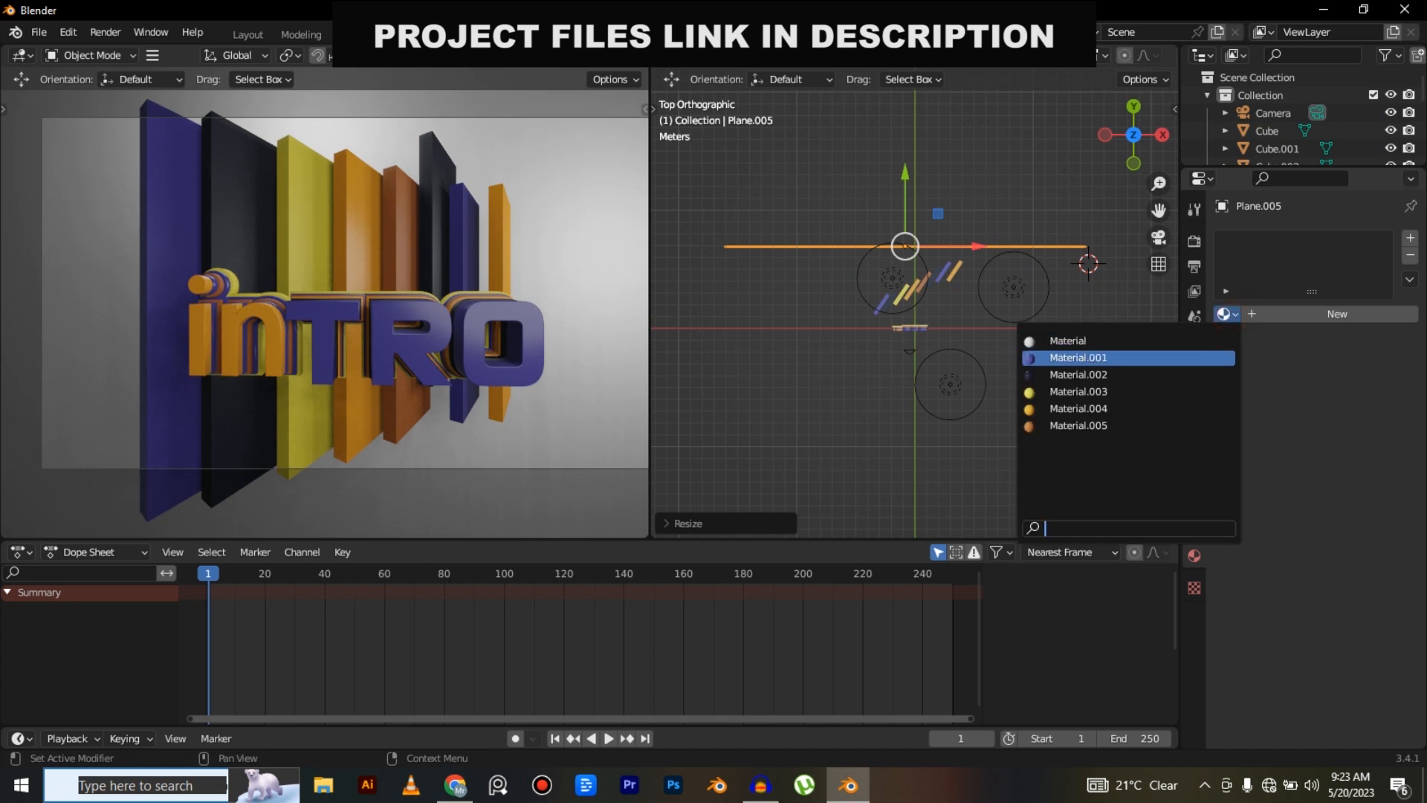
click(1100, 358)
click(1227, 314)
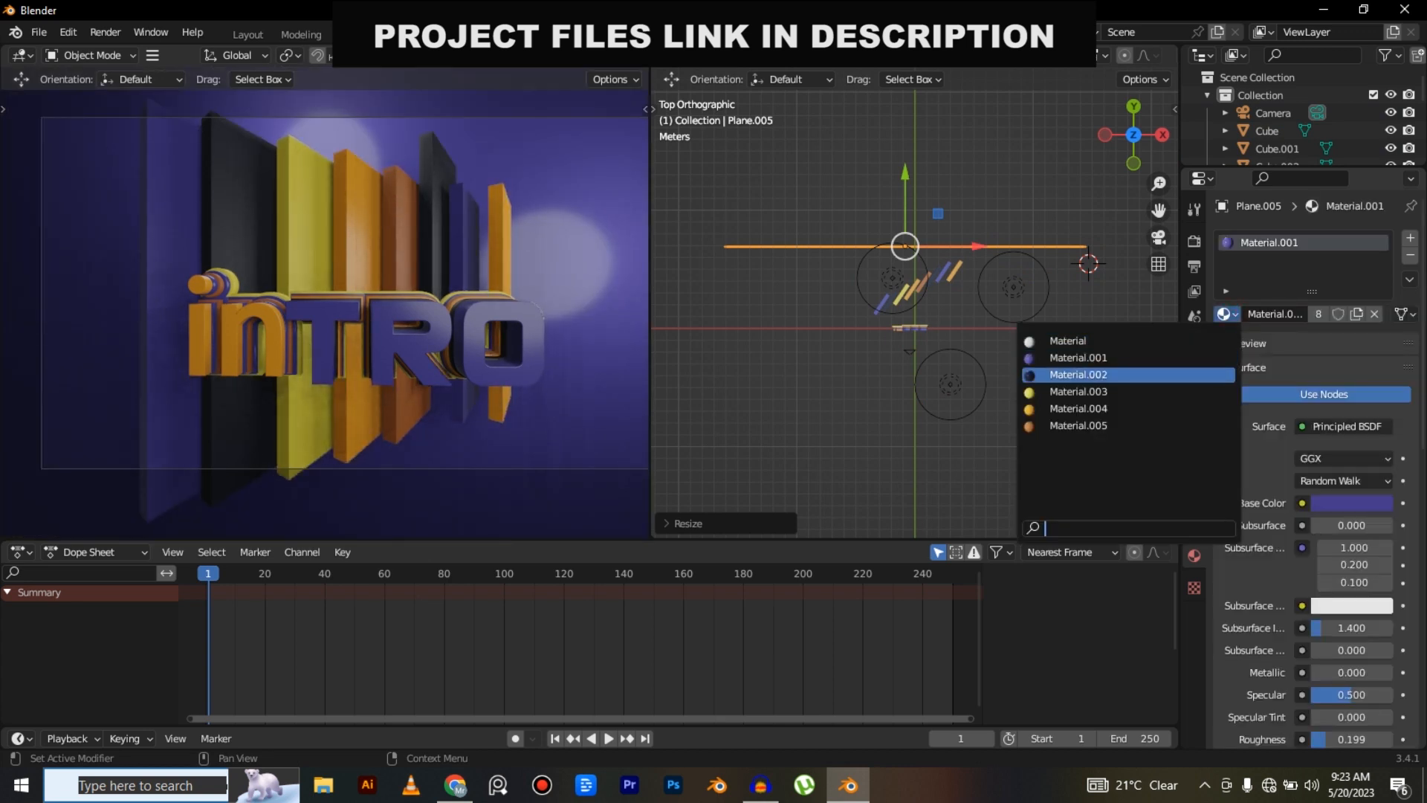
click(1100, 375)
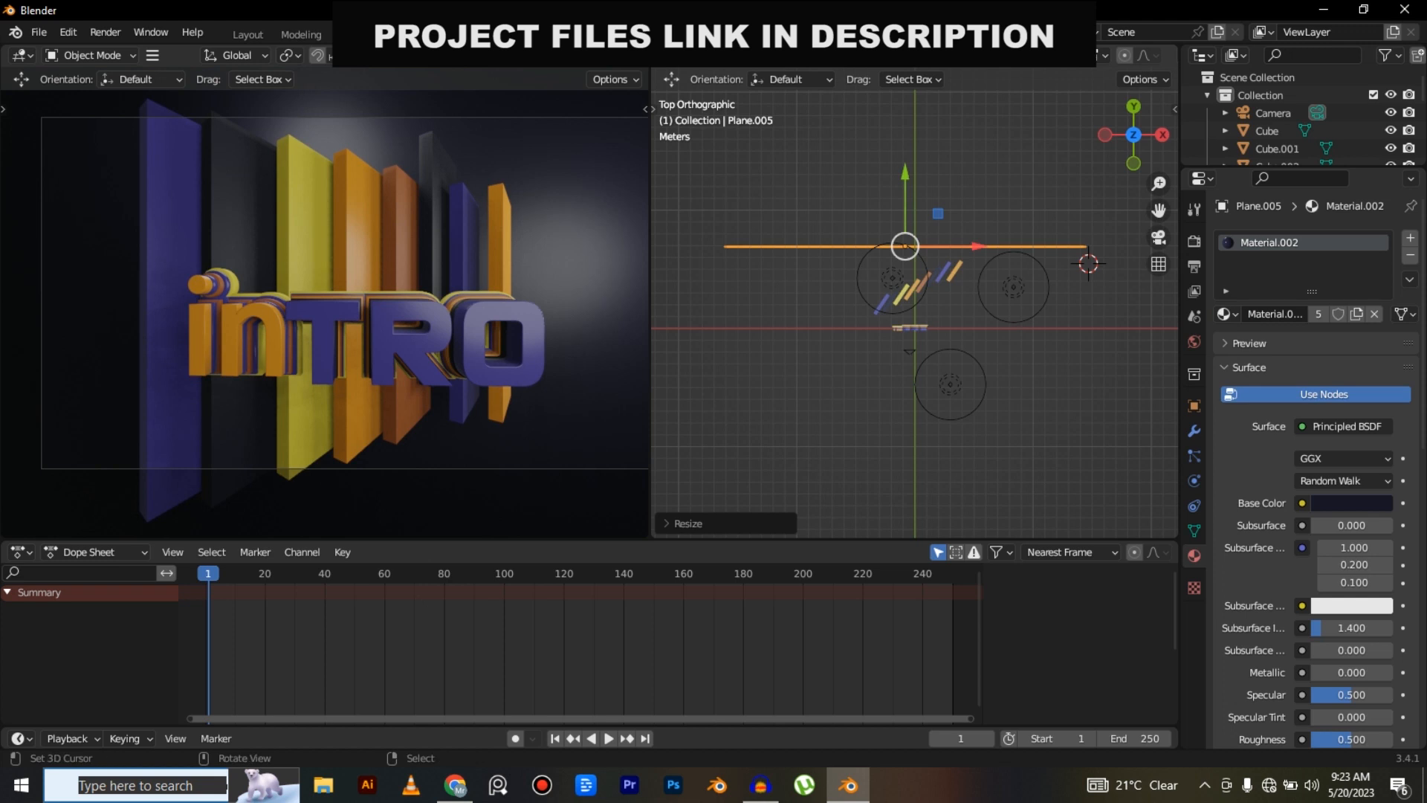
Make the backdrop plane's dark material a separate copy and set its Specular to 0.
scroll(1315, 469, down, 3)
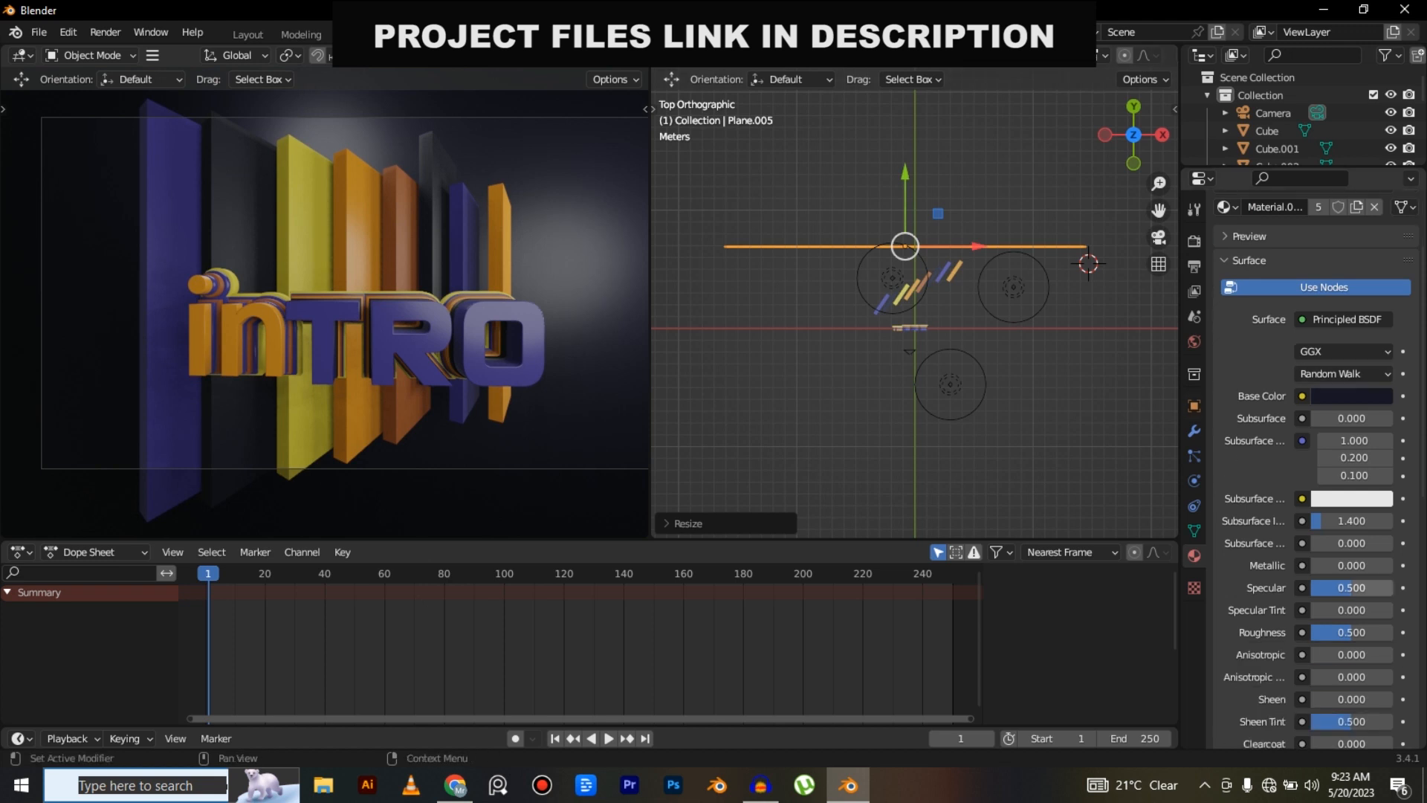
scroll(1316, 468, up, 2)
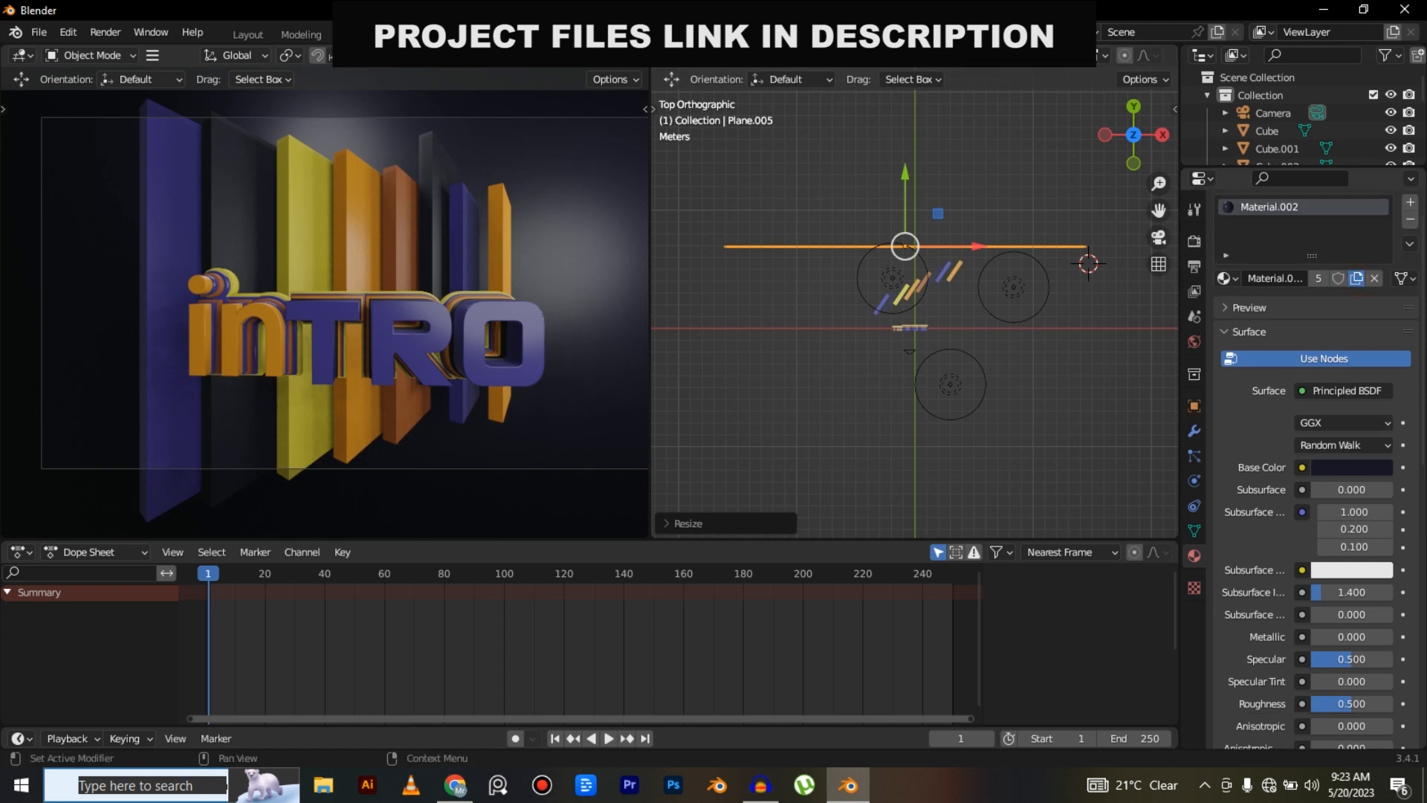
click(1357, 278)
drag(1365, 659, 1318, 660)
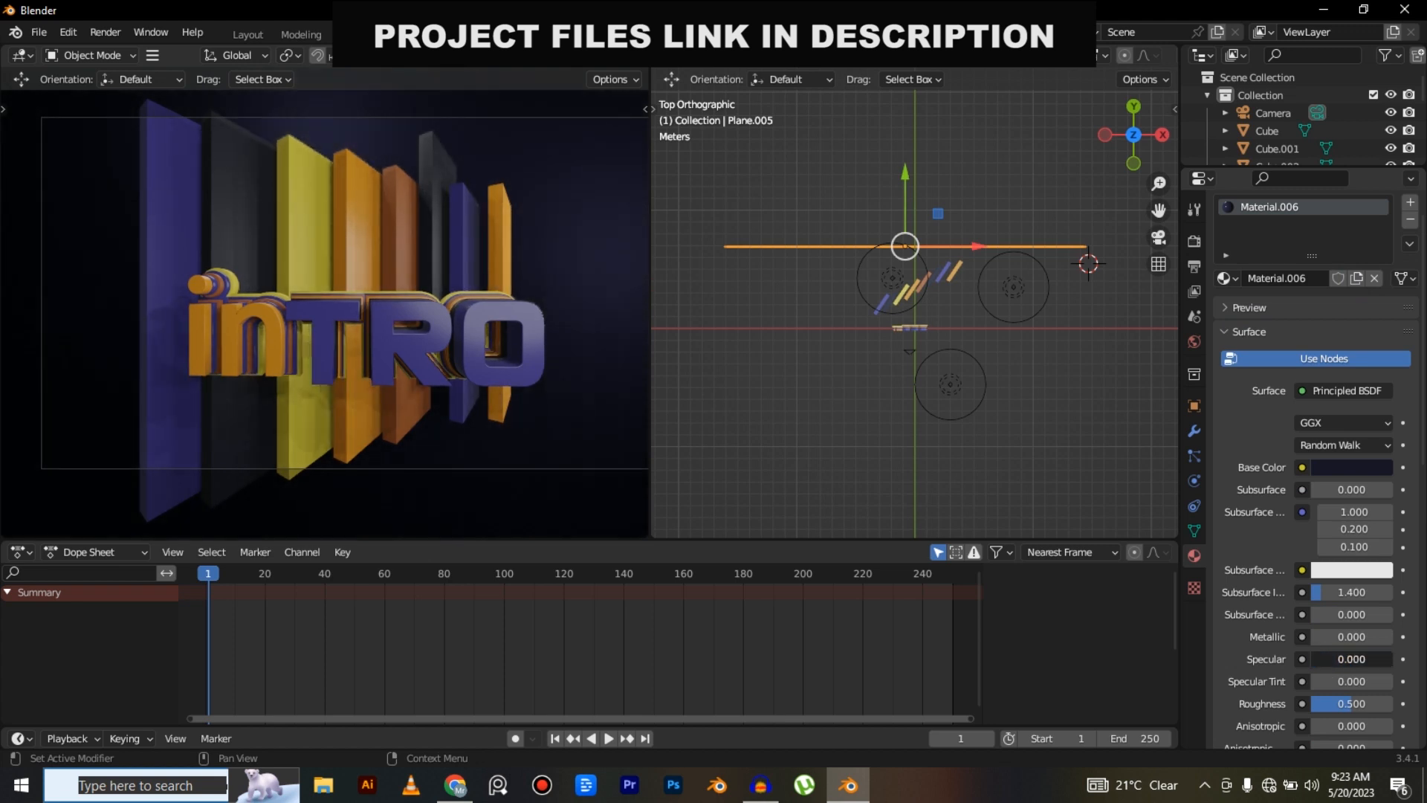
Switch to the Layout workspace and reframe the camera closer on the inTRO title.
click(248, 35)
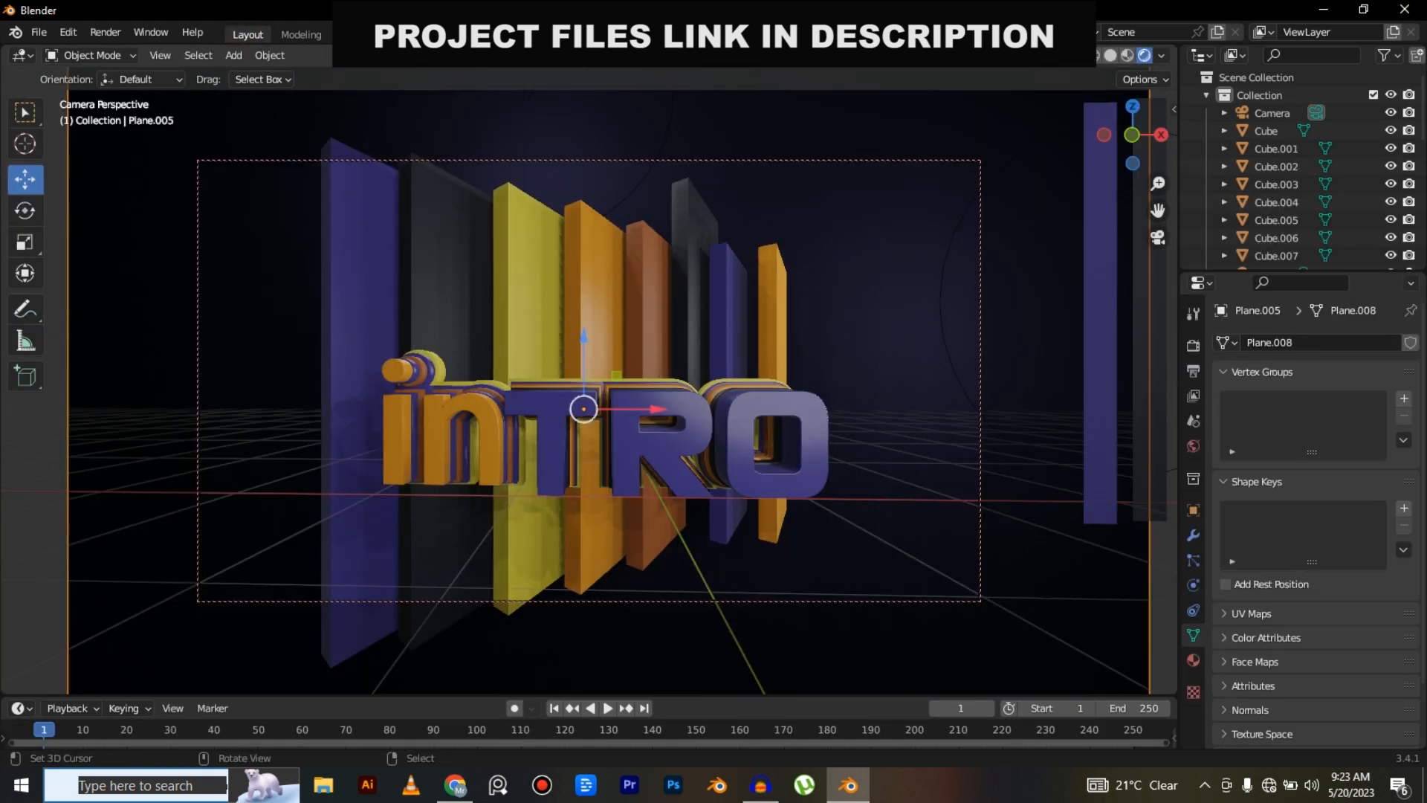
shift+middle_drag(595, 416, 524, 352)
scroll(589, 380, up, 2)
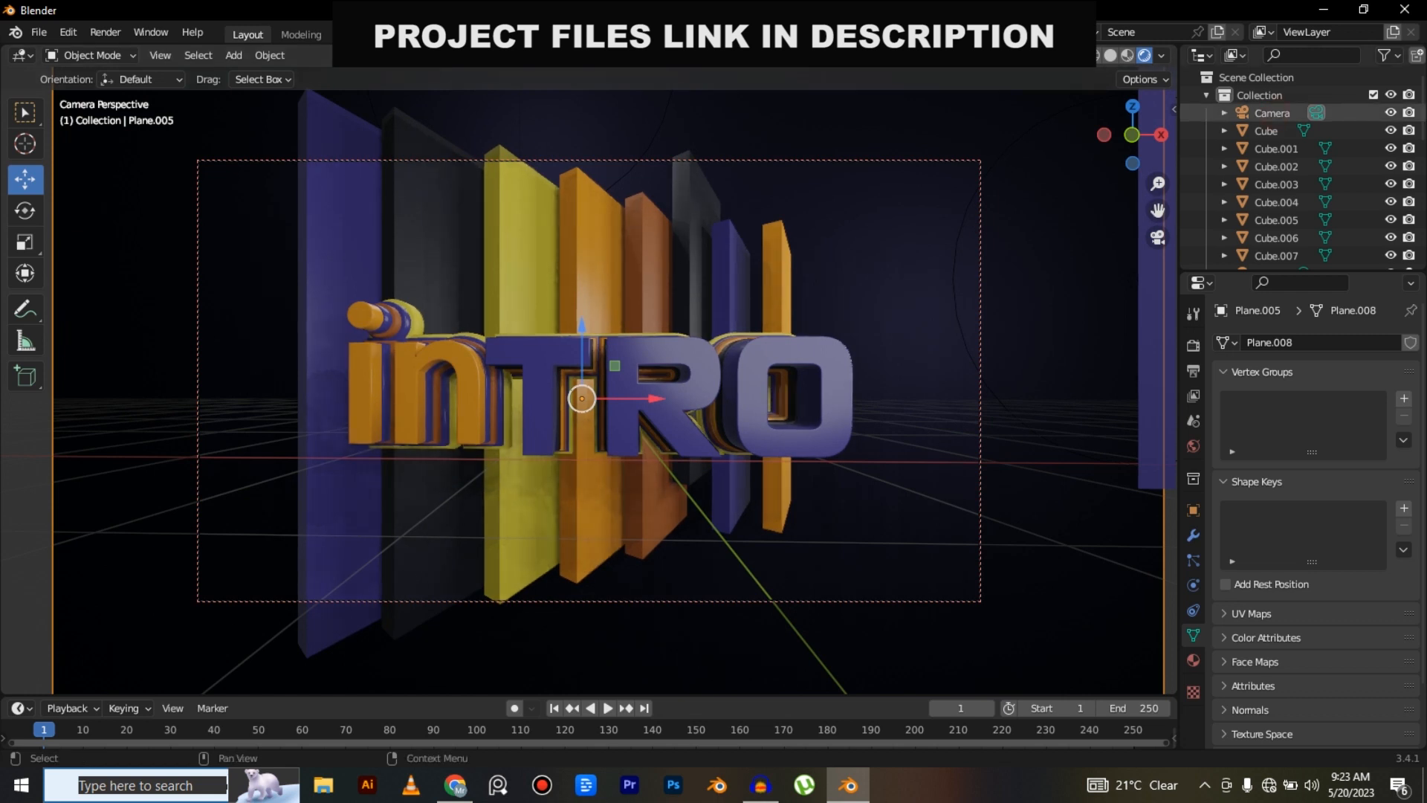
Set up the camera's depth of field to focus on the Text object with an F-Stop of 0.3.
click(1273, 113)
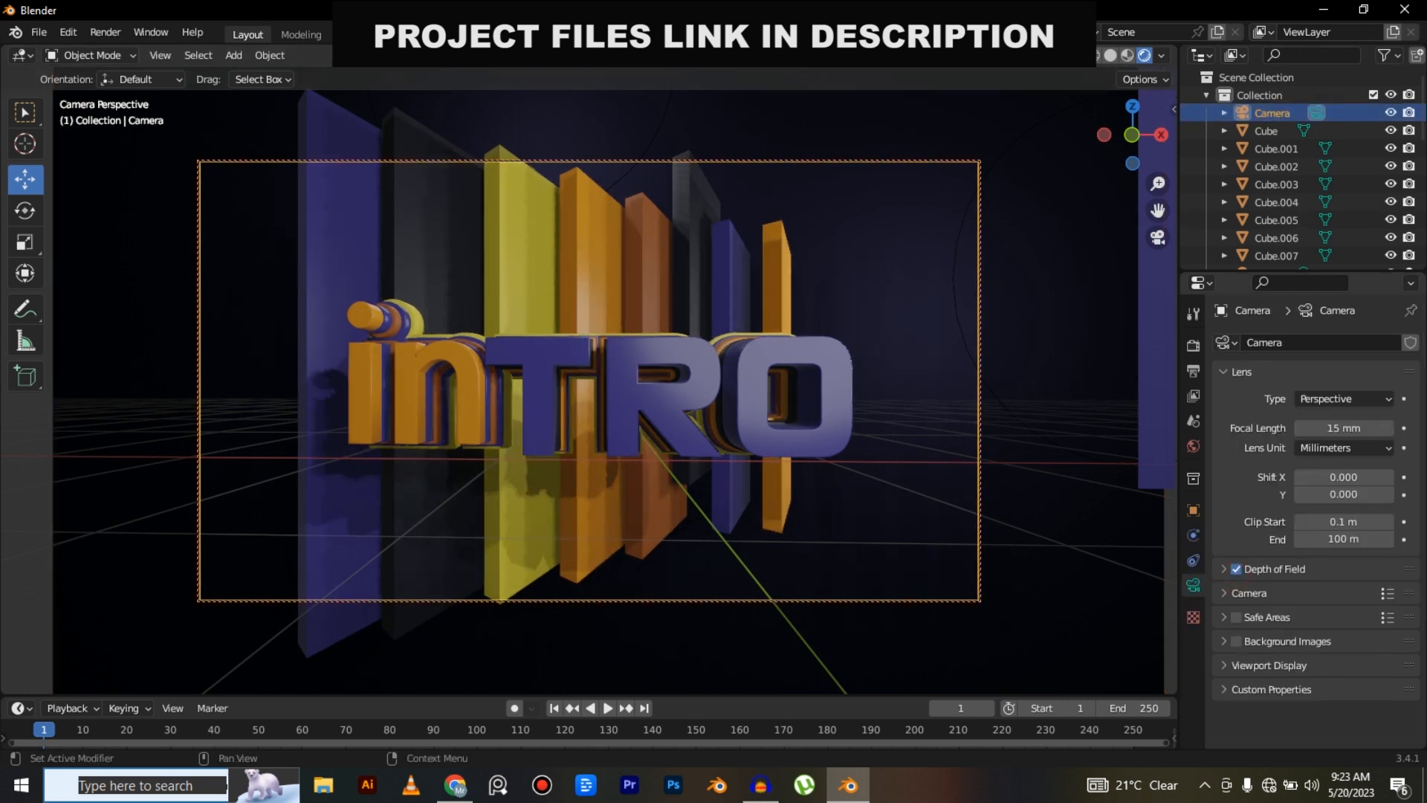
click(1236, 569)
click(1385, 595)
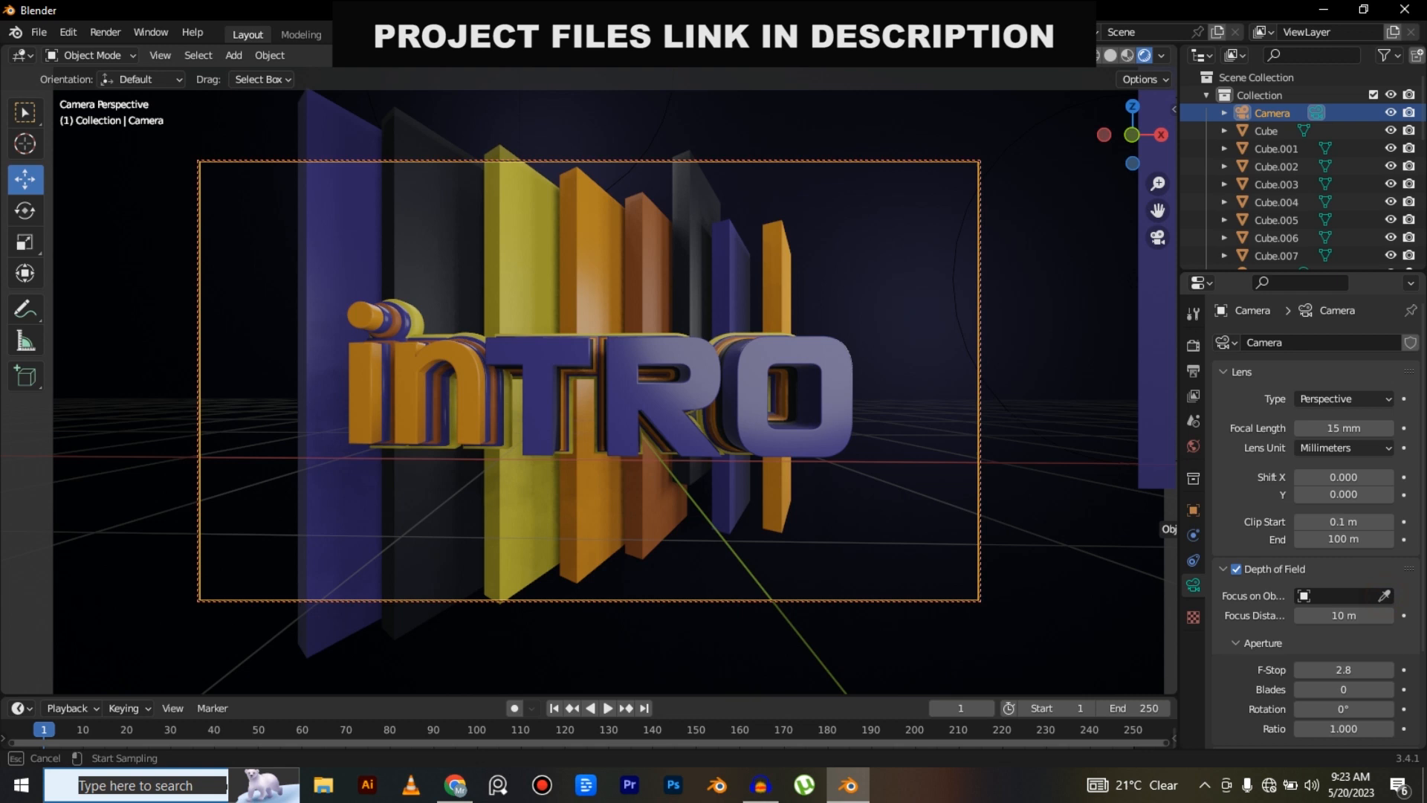
click(654, 372)
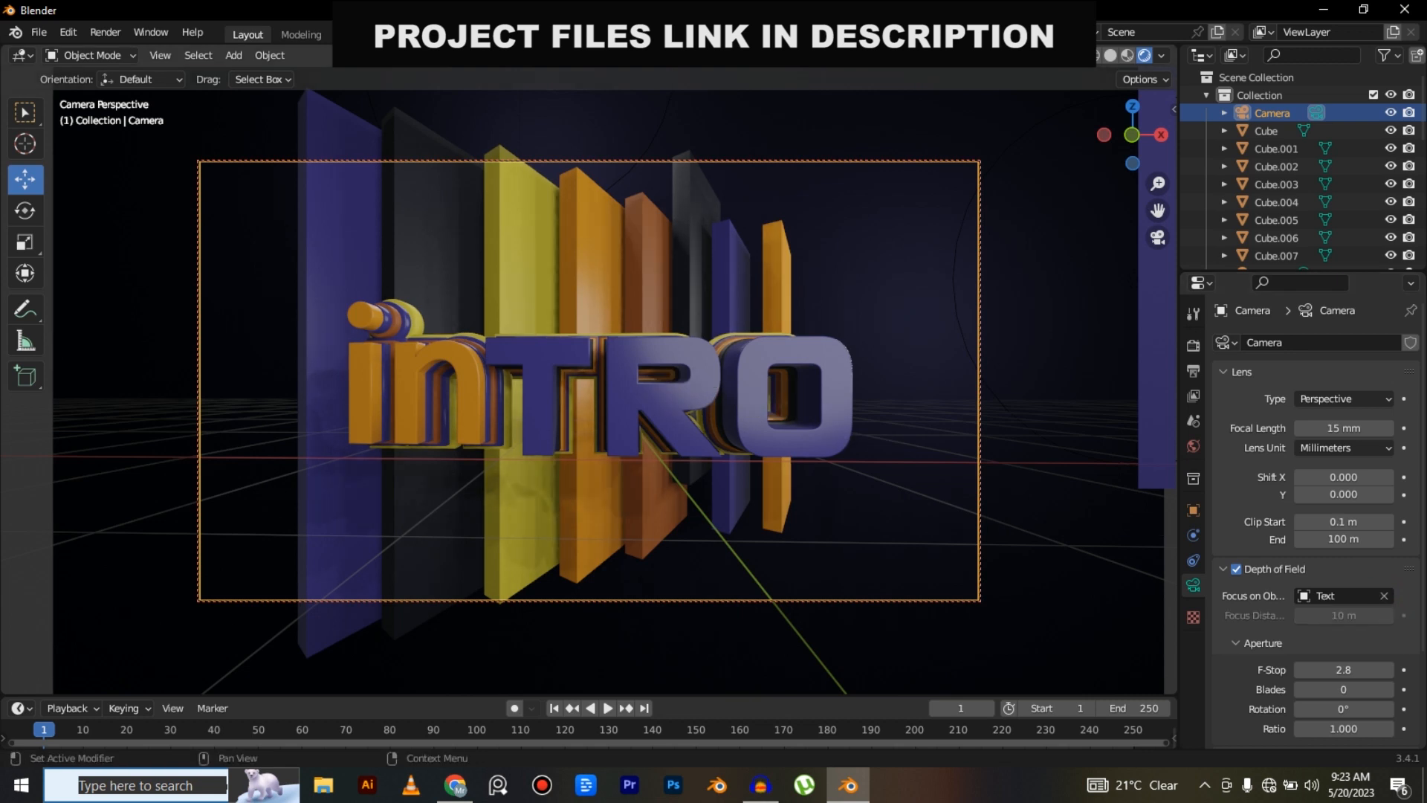
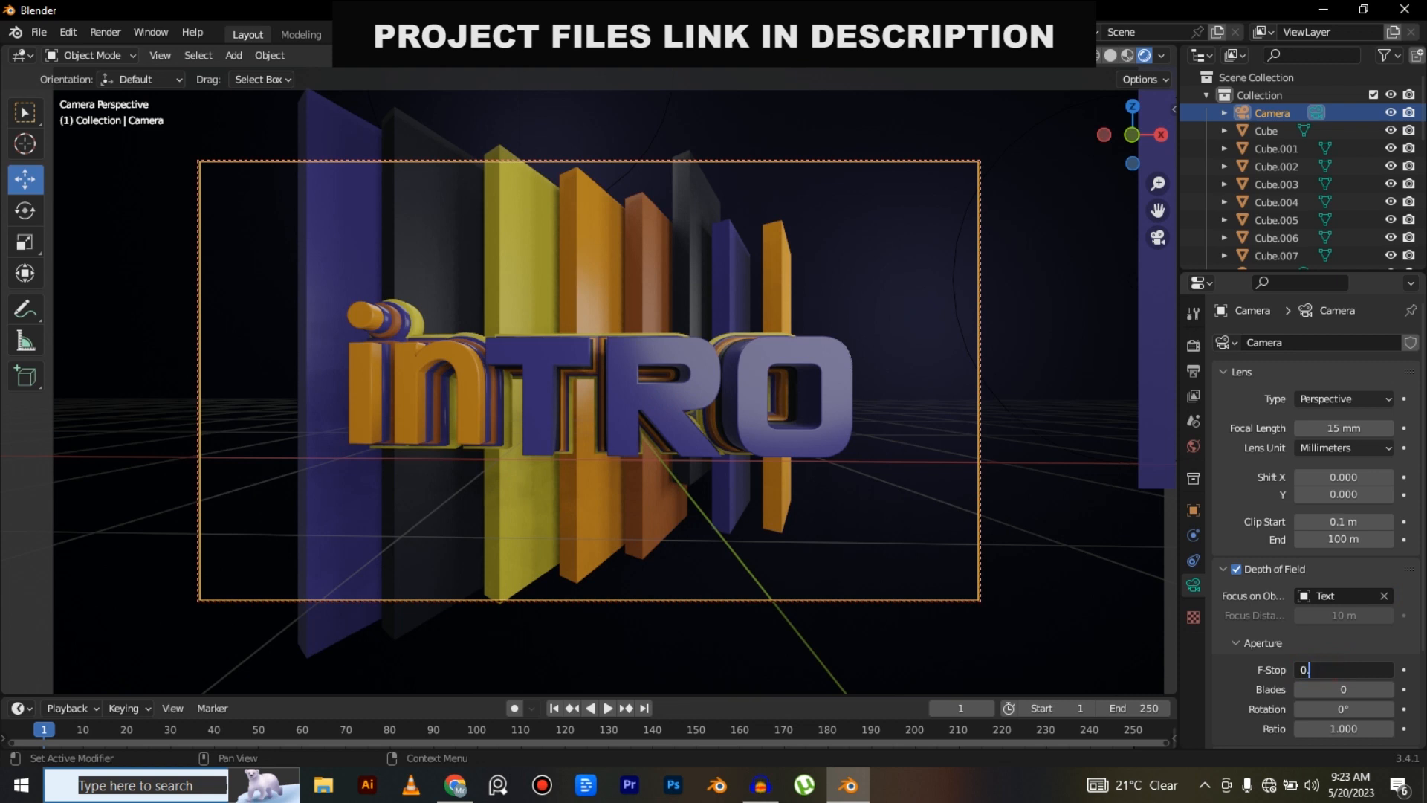
key(Return)
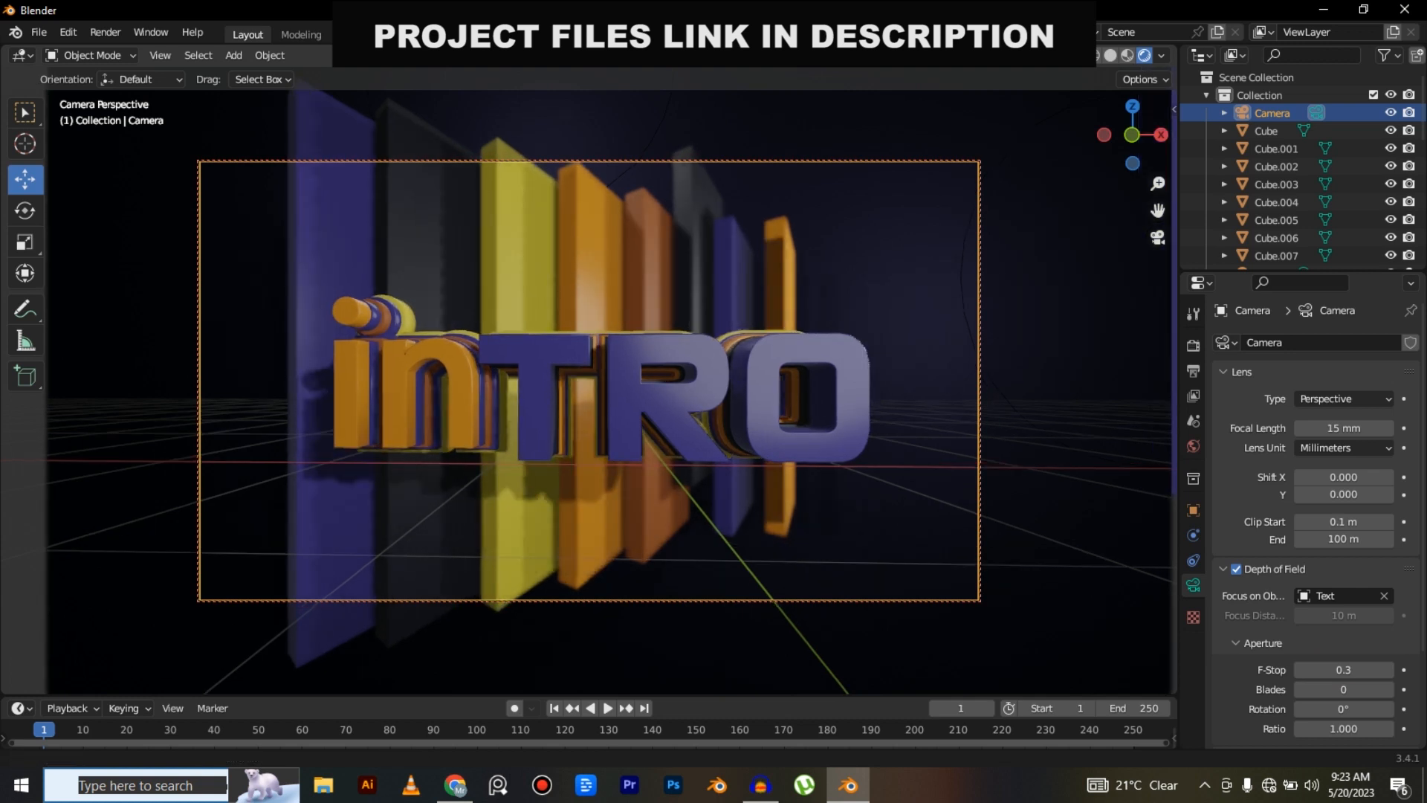
Fine-tune the camera framing around the inTRO title and return to the split-view workspace with the Dope Sheet.
shift+middle_drag(589, 394, 589, 380)
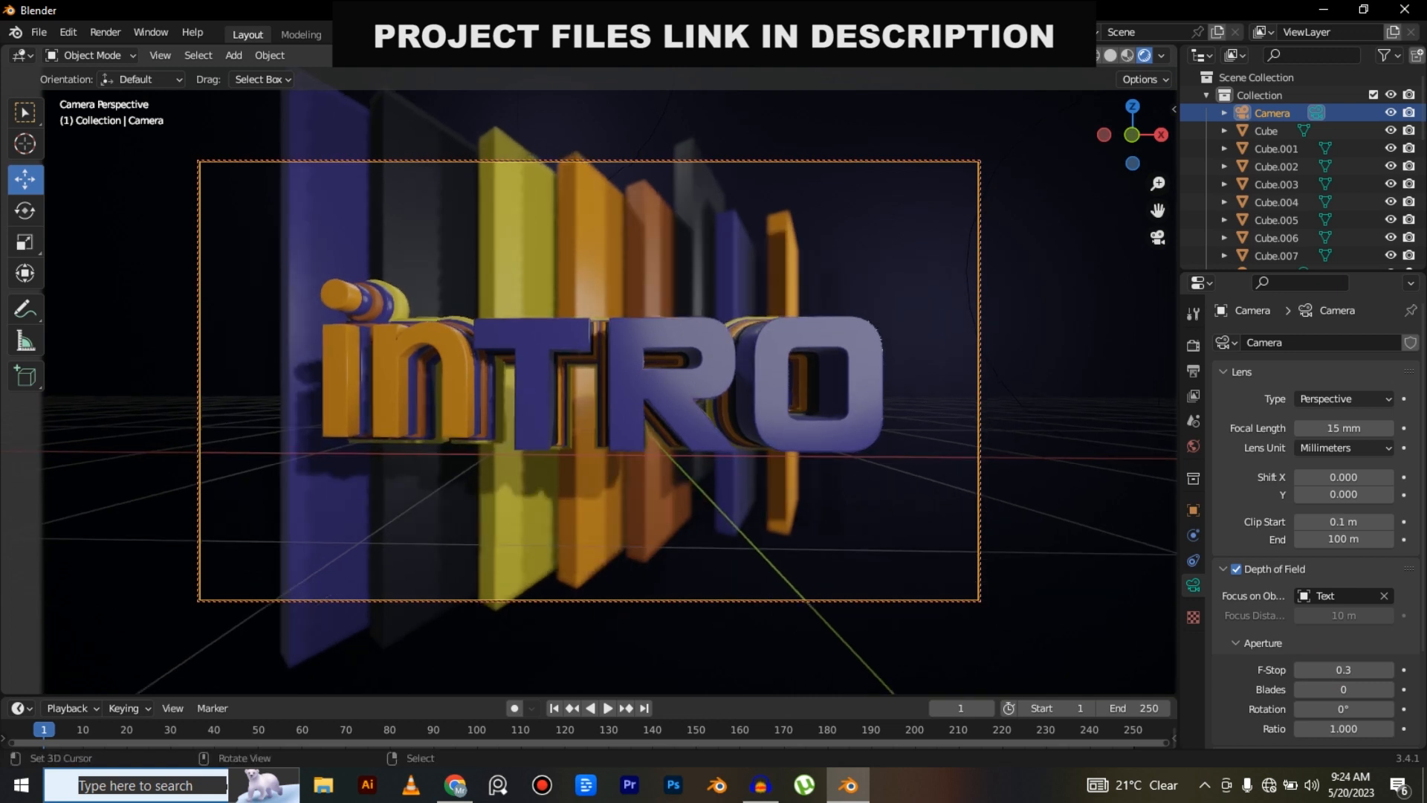
scroll(750, 415, down, 2)
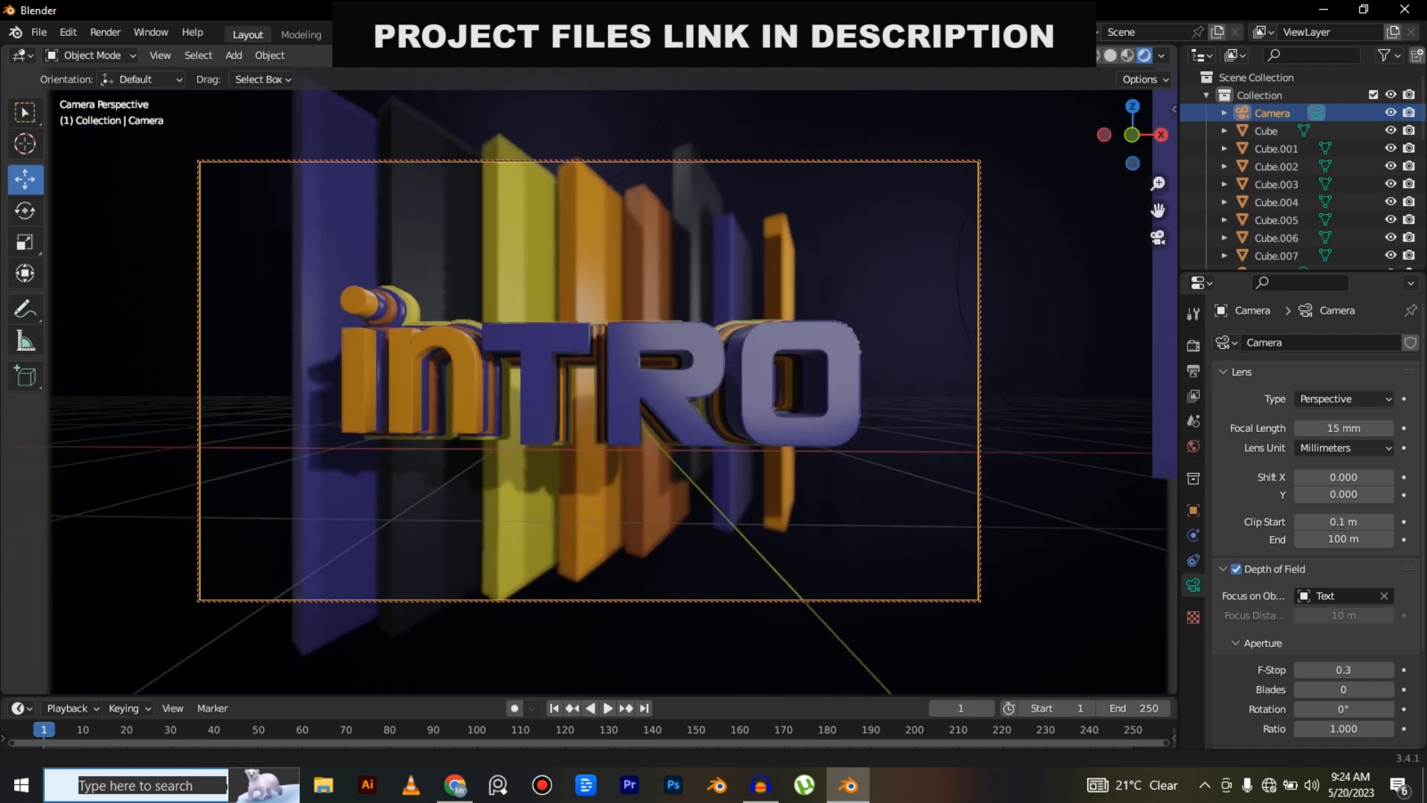
key(z)
click(879, 415)
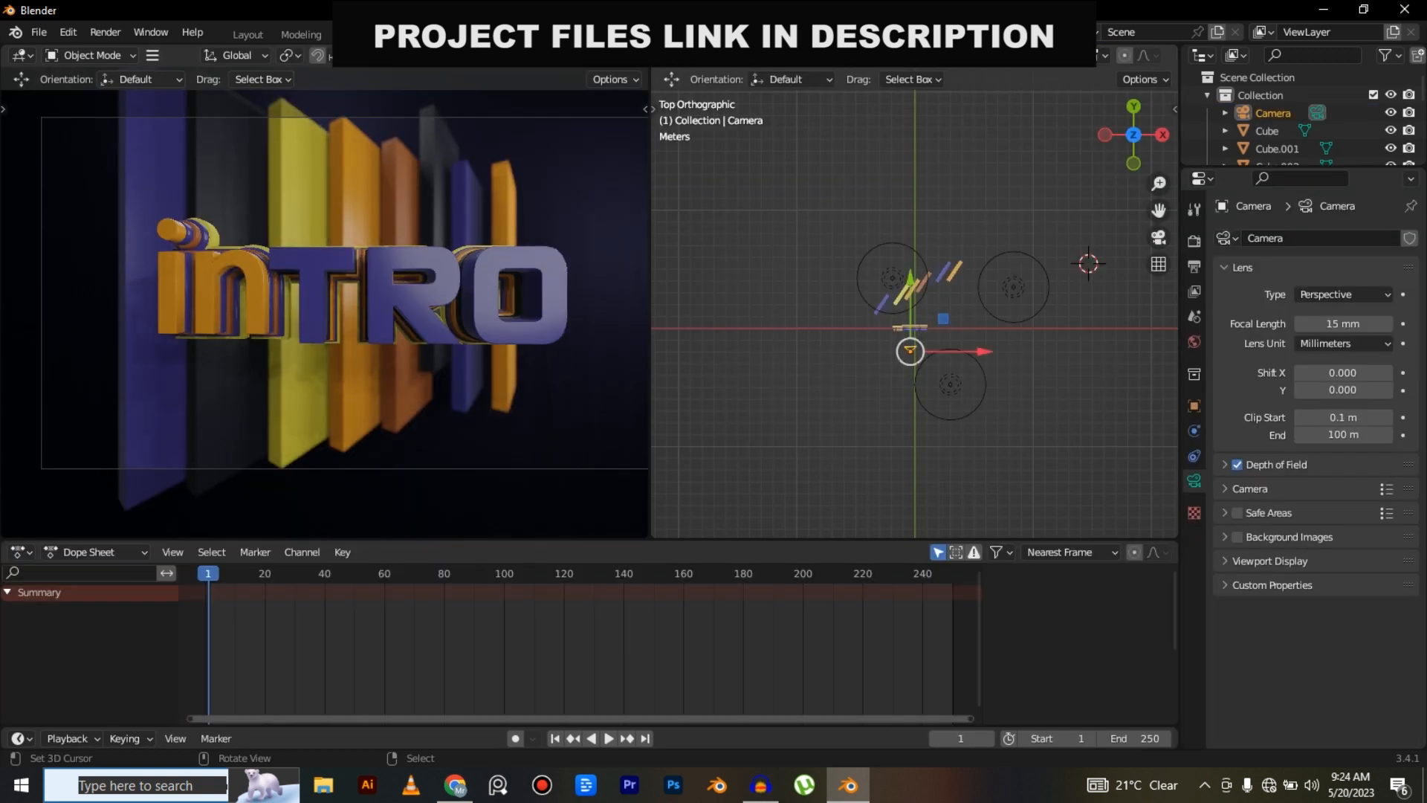
Show the camera view in solid shading and the top view in wireframe, framed around the title, pillars and camera.
key(z)
click(444, 243)
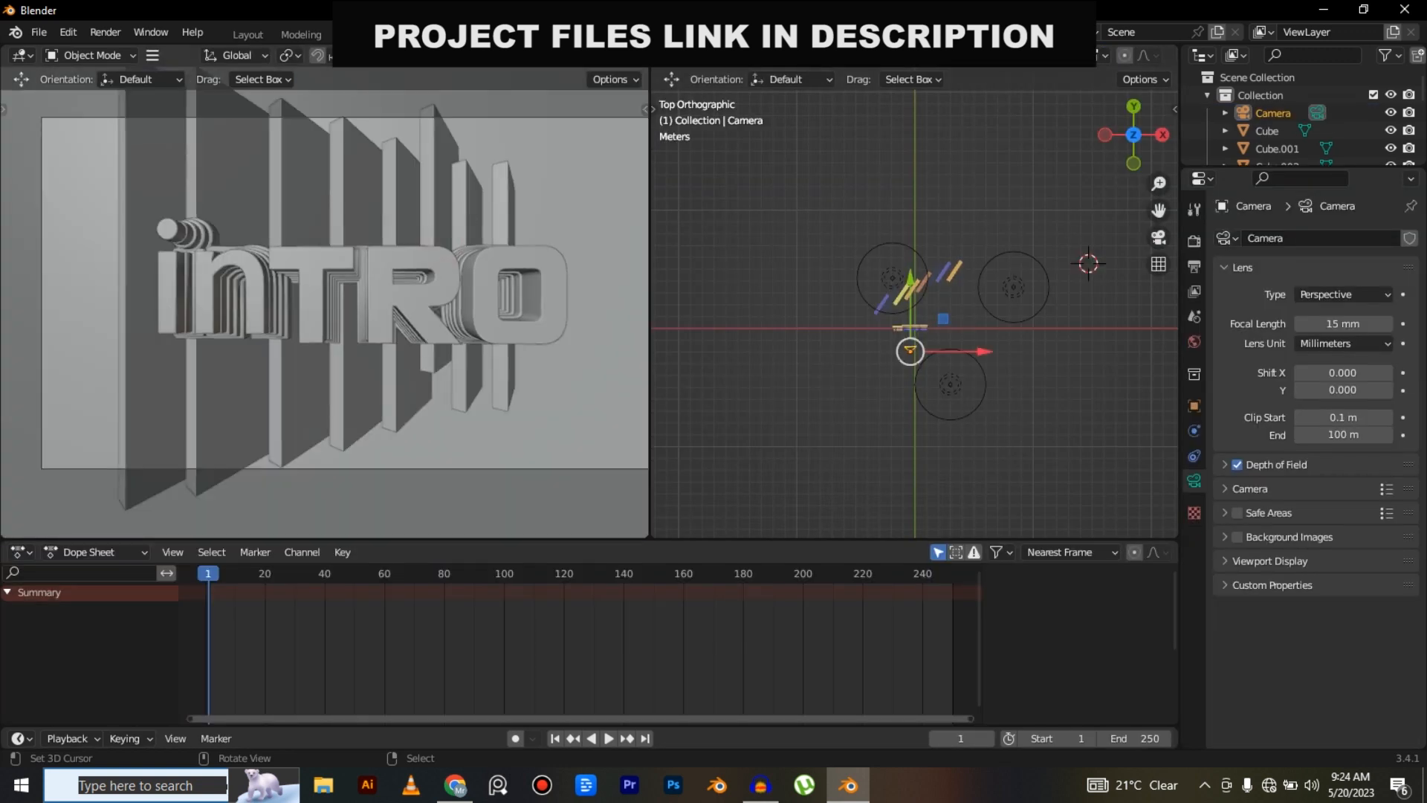
scroll(916, 324, down, 3)
mouse_move(912, 330)
shift+middle_down()
mouse_move(880, 279)
mouse_move(924, 338)
shift+middle_up()
scroll(880, 279, up, 3)
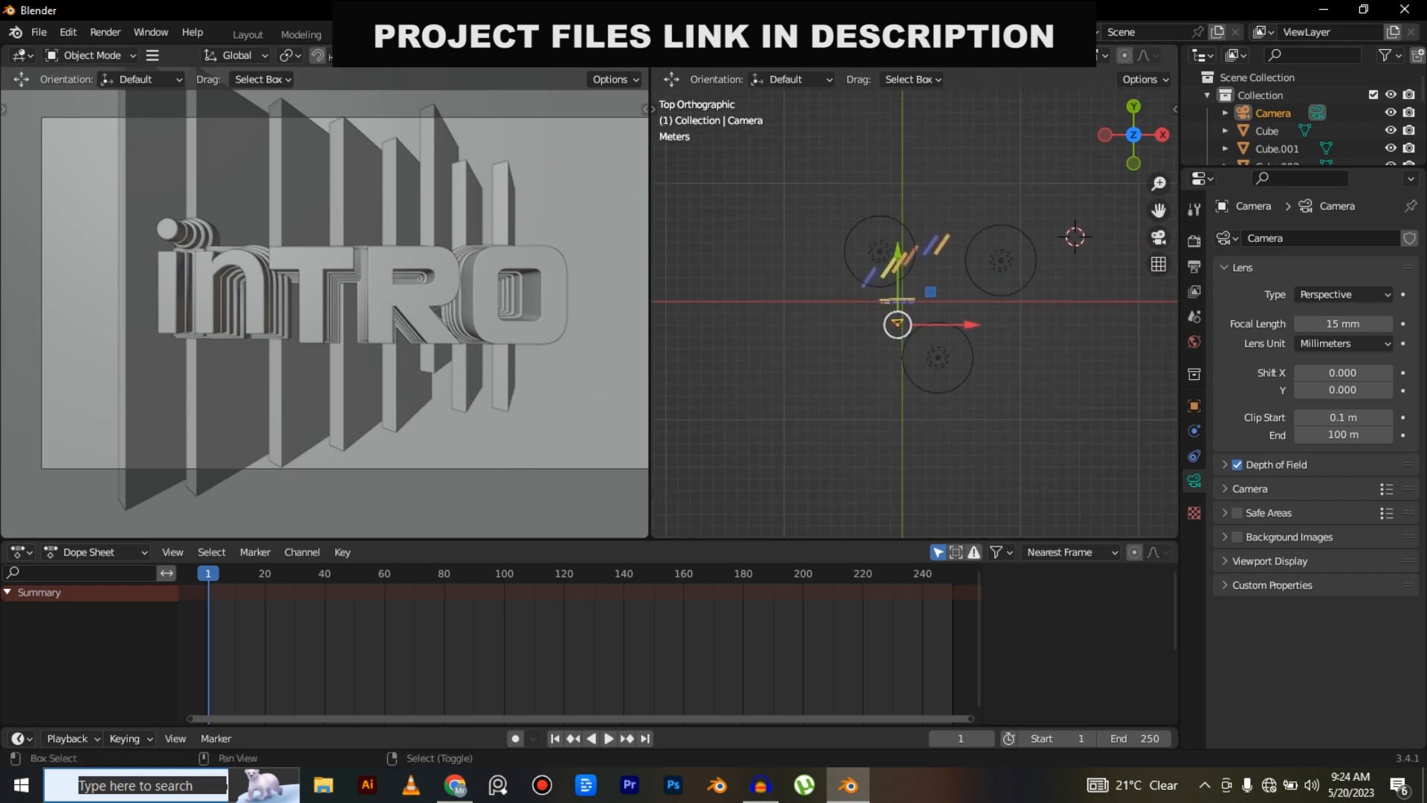
scroll(914, 313, up, 3)
key(z)
click(774, 313)
scroll(788, 315, up, 2)
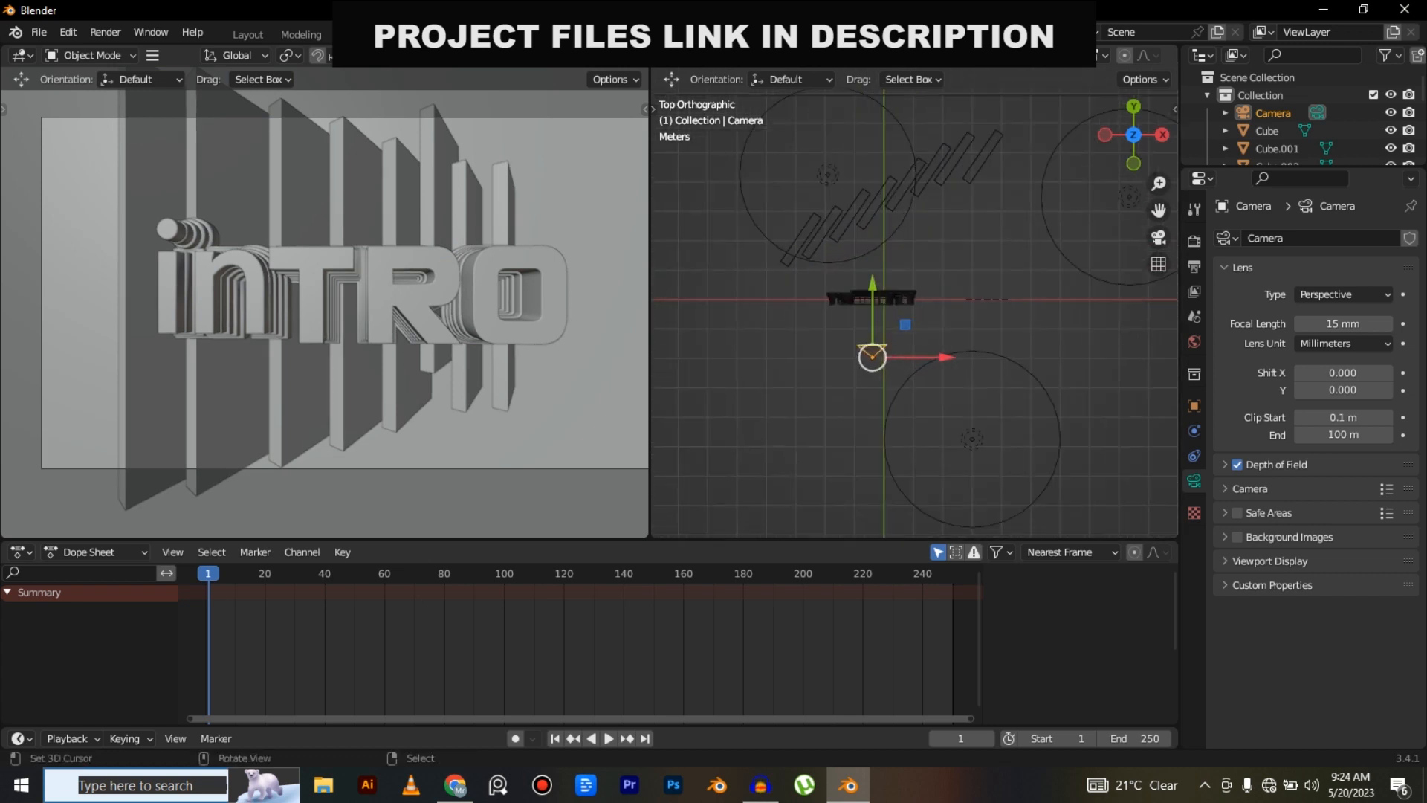
scroll(915, 313, down, 2)
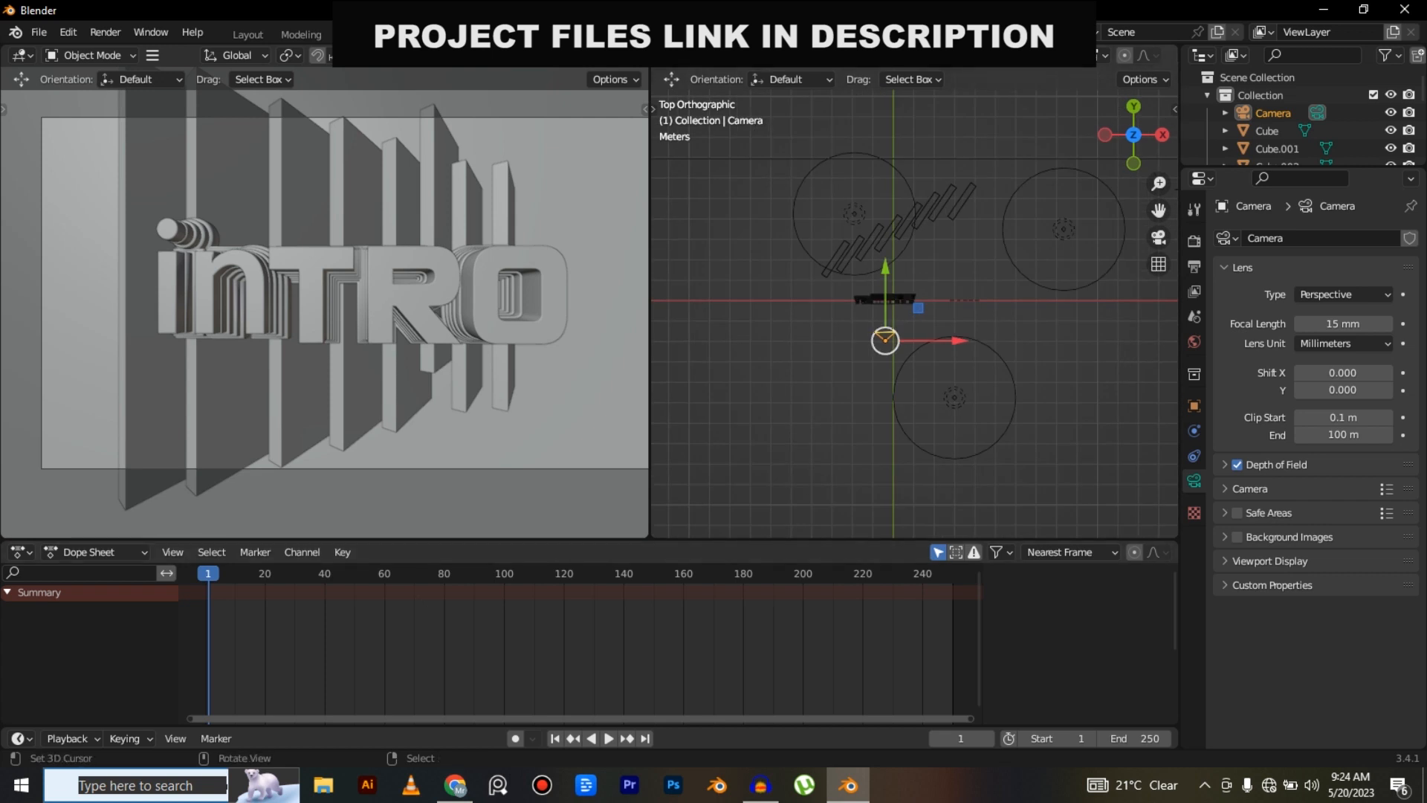
scroll(757, 318, up, 2)
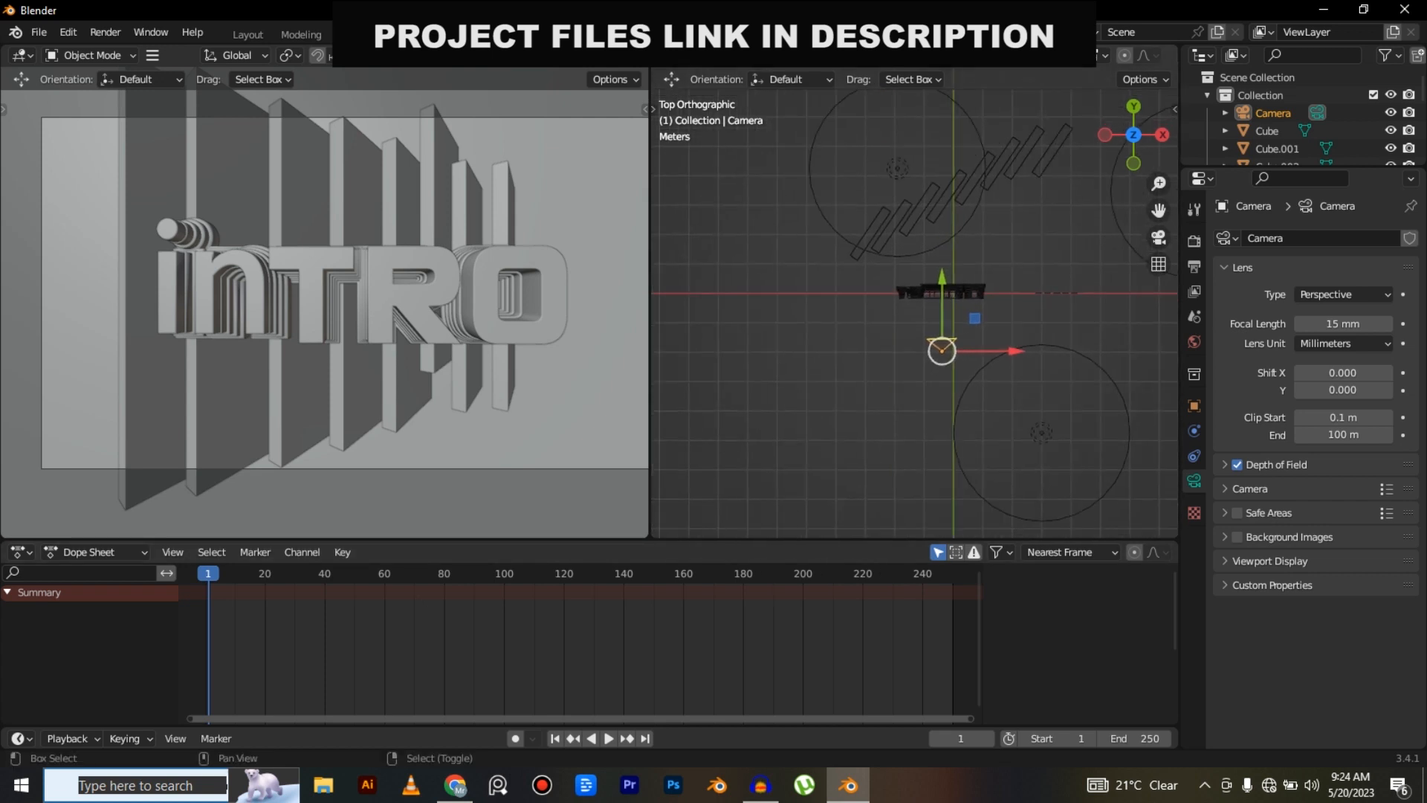
Turn on auto keying, keyframe the camera in place at frame 60 and moved forward along Y past the title at frame 0, and play it back.
click(385, 609)
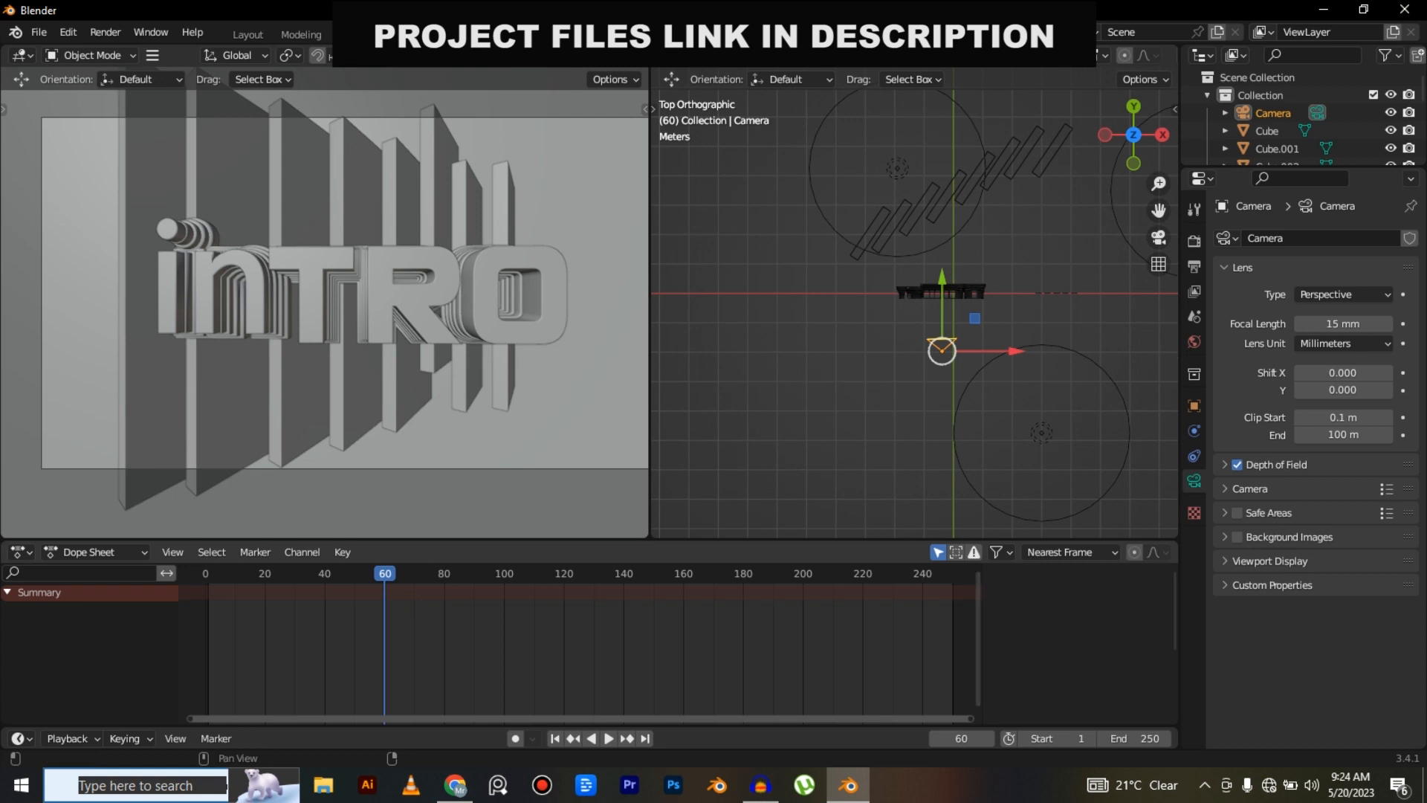
drag(941, 276, 942, 89)
click(206, 583)
key(space)
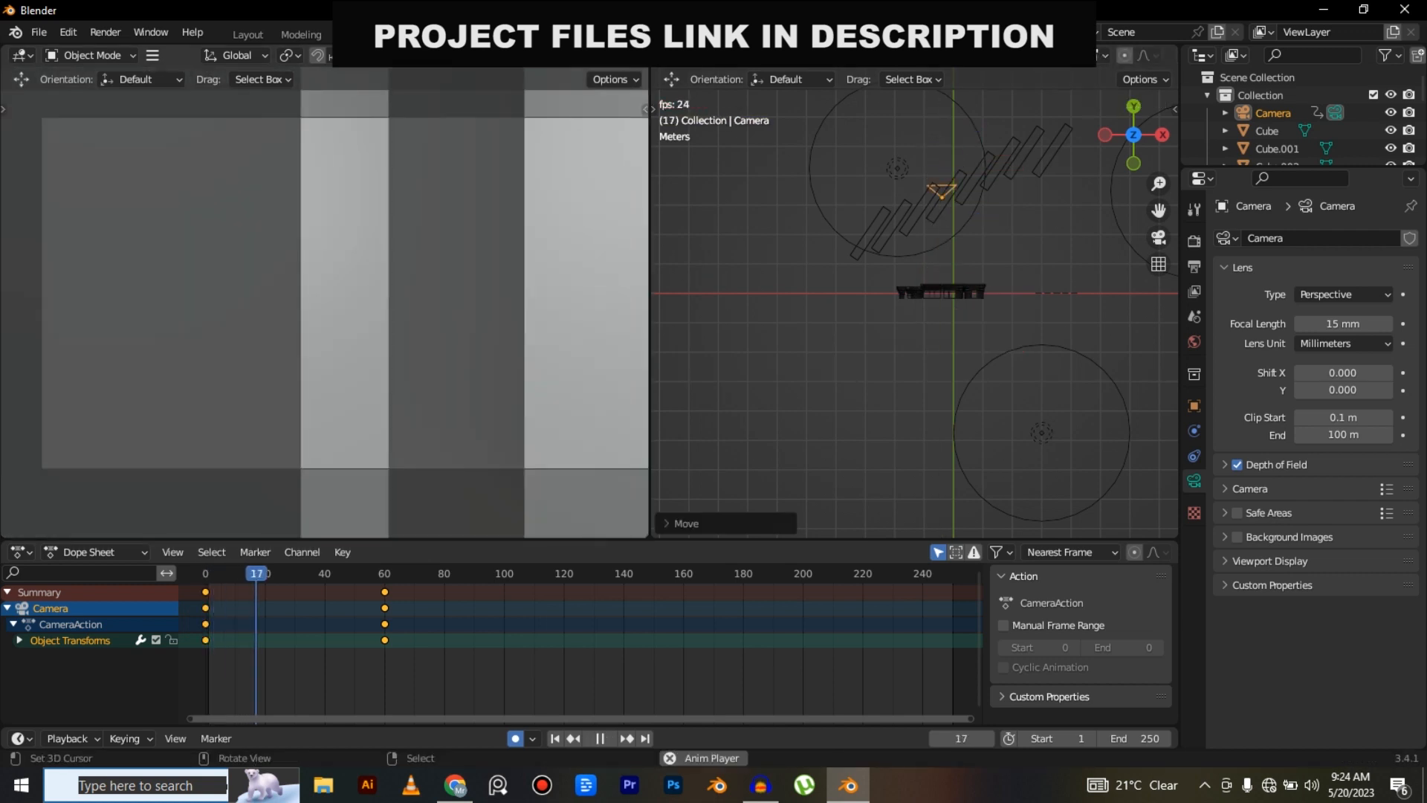
Retime the camera's end keyframe to frame 29 to speed up the pull-out while the animation plays.
click(384, 631)
key(g)
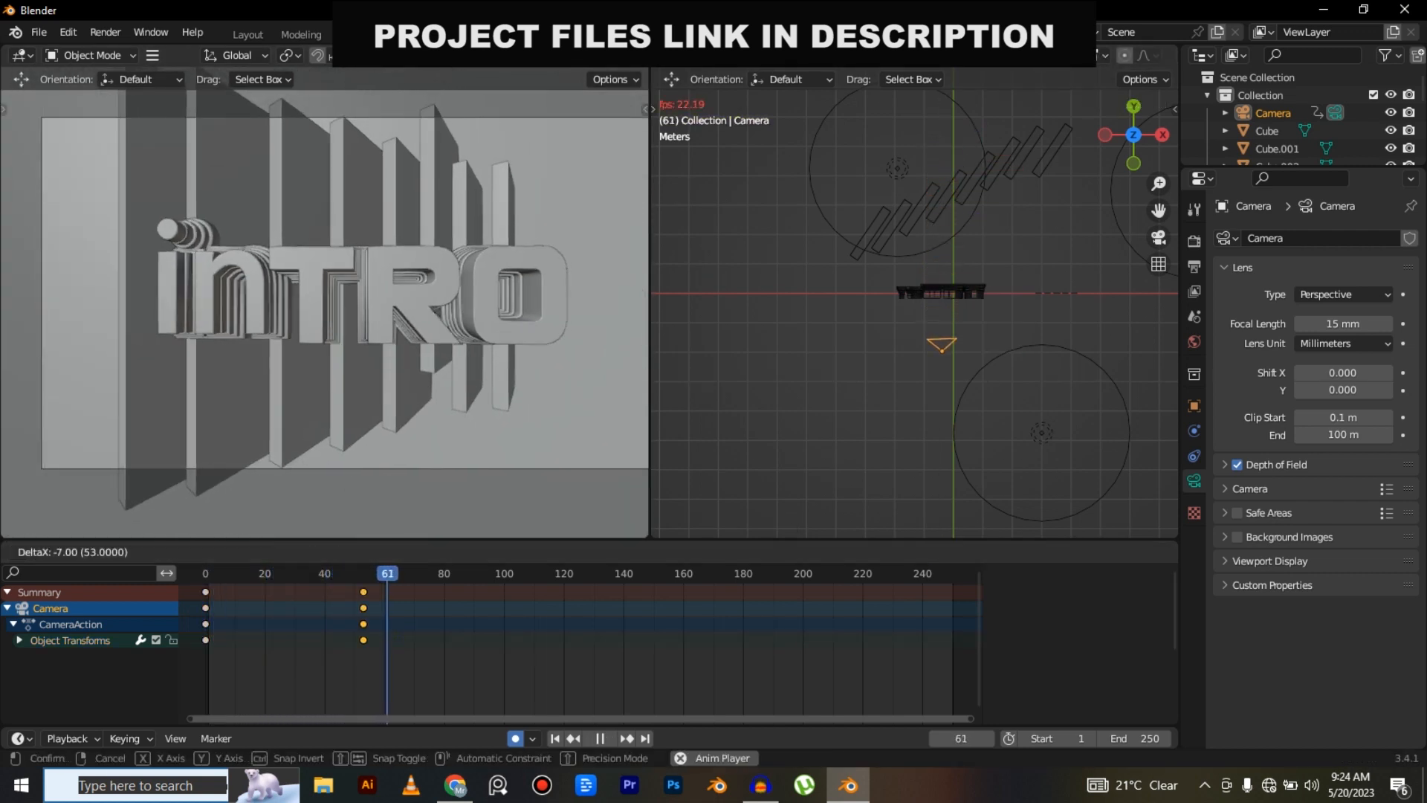
key(Return)
key(shift+Left)
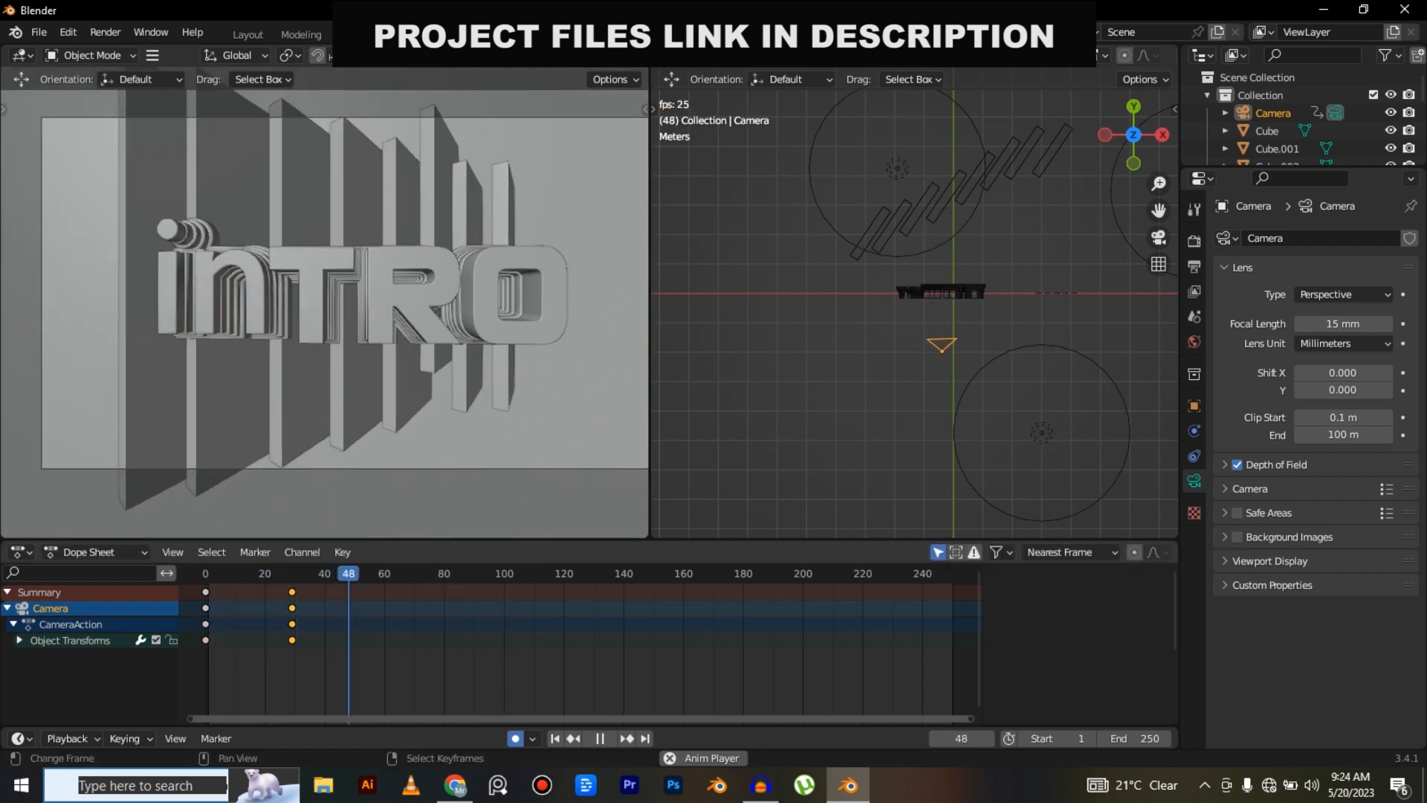
key(Escape)
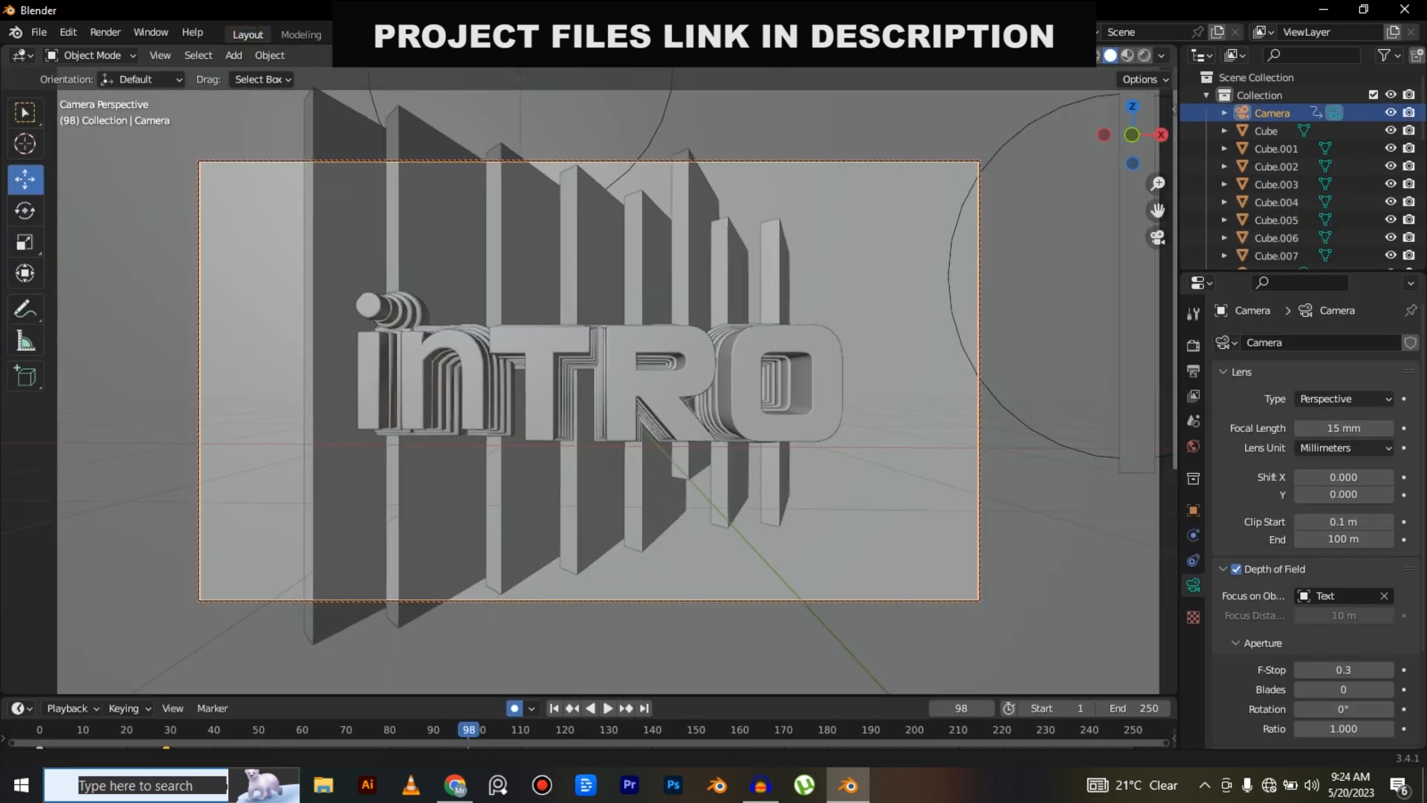
In the Layout workspace, keyframe the camera farther back from the title at frame 98 and closer to it at frame 160.
middle_drag(591, 380, 588, 381)
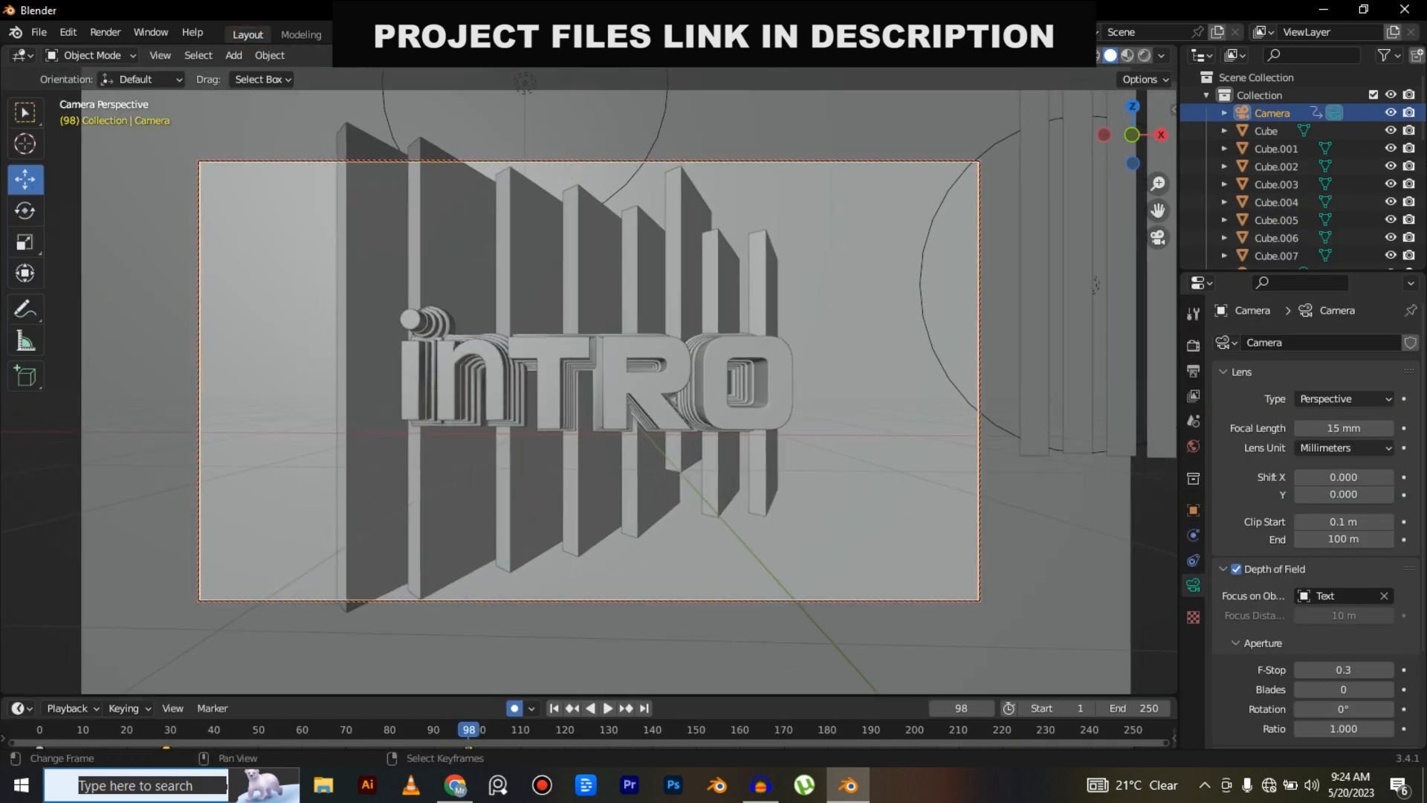
drag(595, 695, 595, 631)
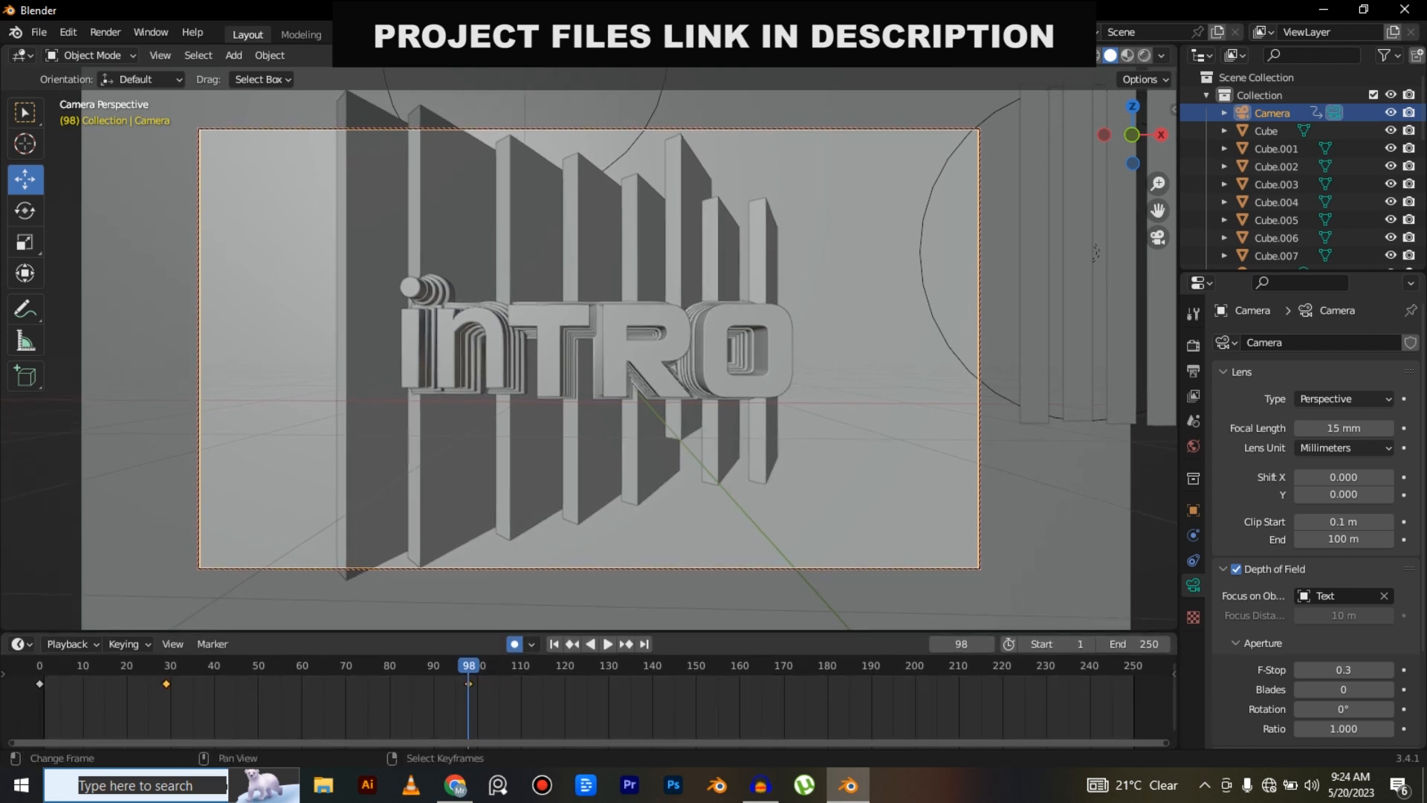
drag(468, 683, 739, 683)
middle_drag(1096, 253, 1033, 242)
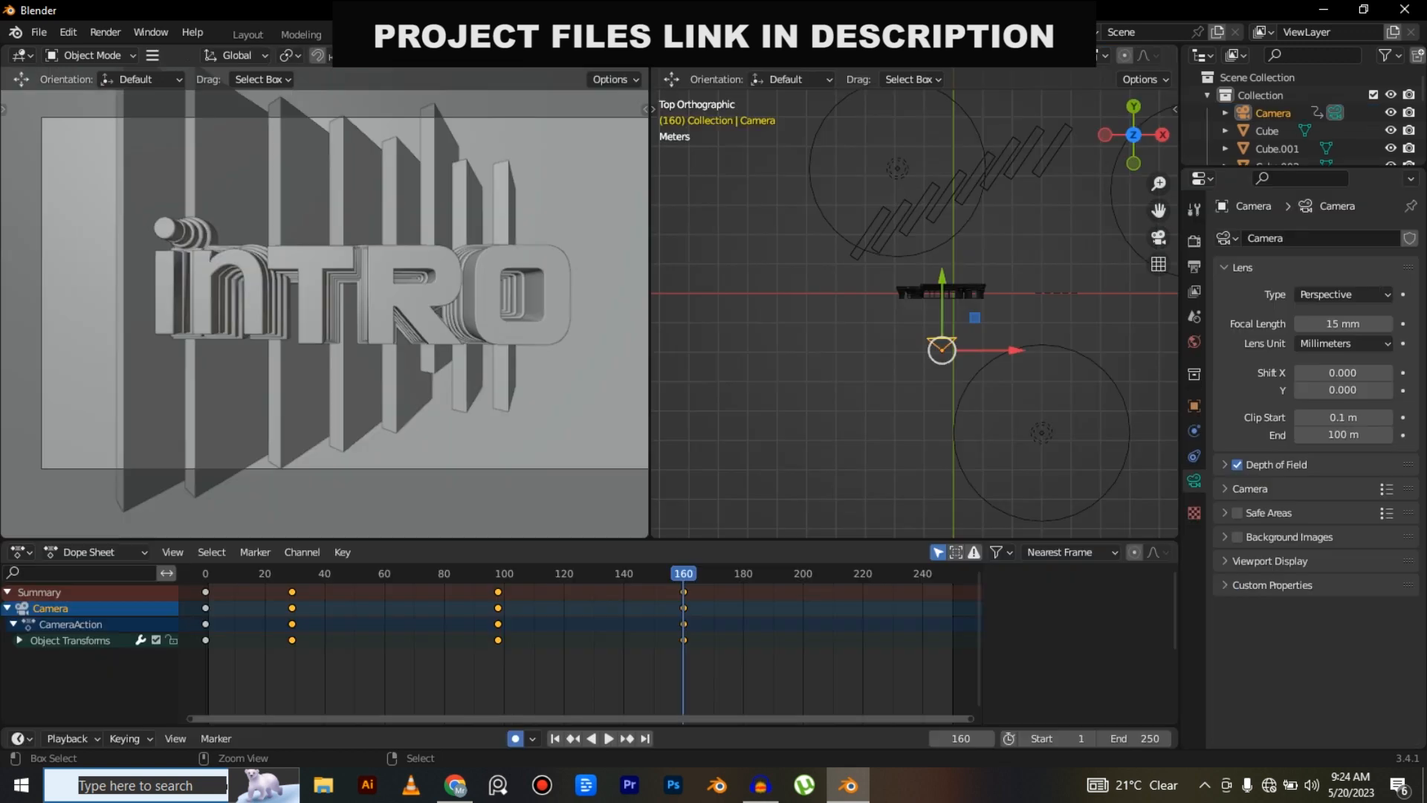
Play back the camera animation in the split-view workspace and set the scene's end frame to 160.
key(shift+Left)
key(space)
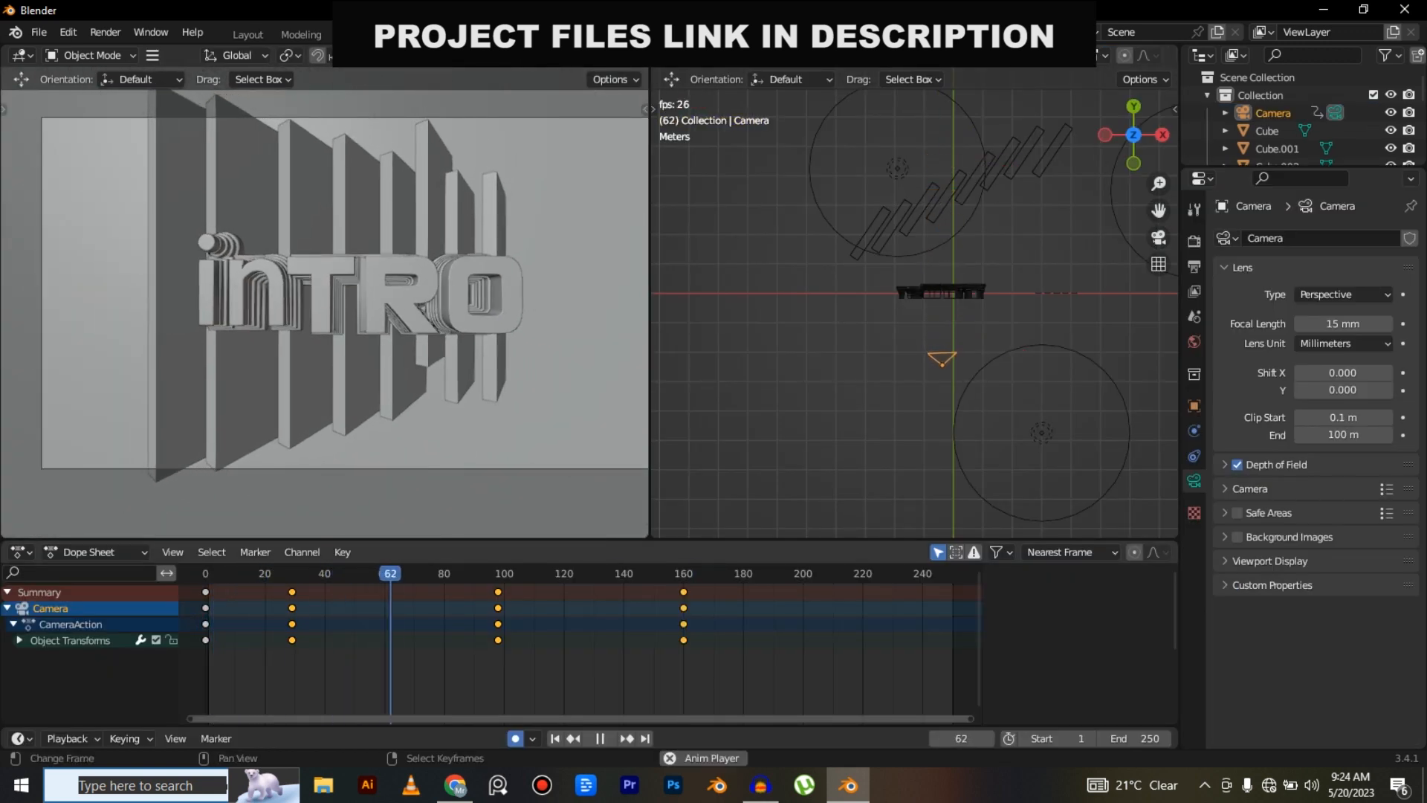
double_click(1135, 739)
text(160)
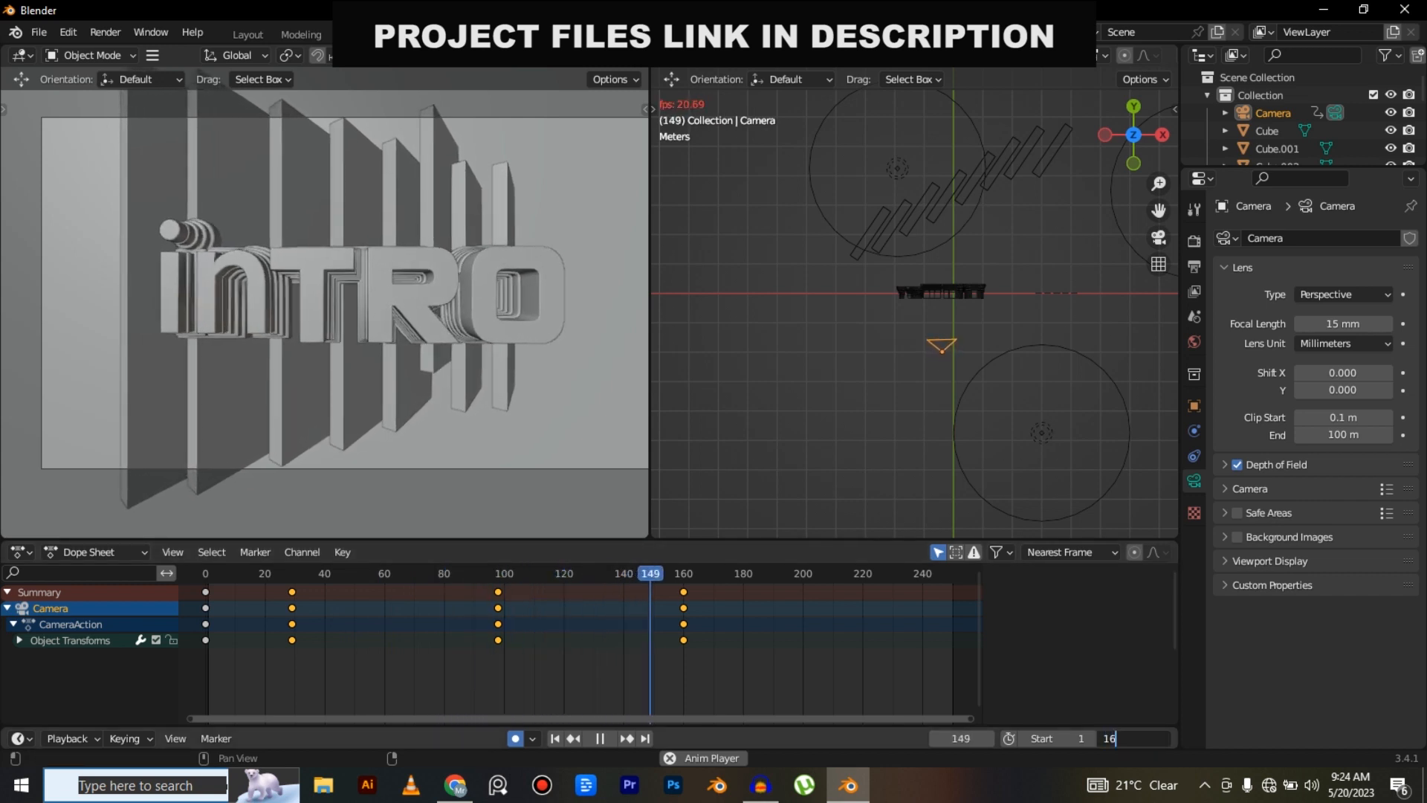
key(Return)
key(space)
Select all eight pillars in the top view, undoing the accidental move of Cube.007.
shift+middle_drag(915, 312, 858, 406)
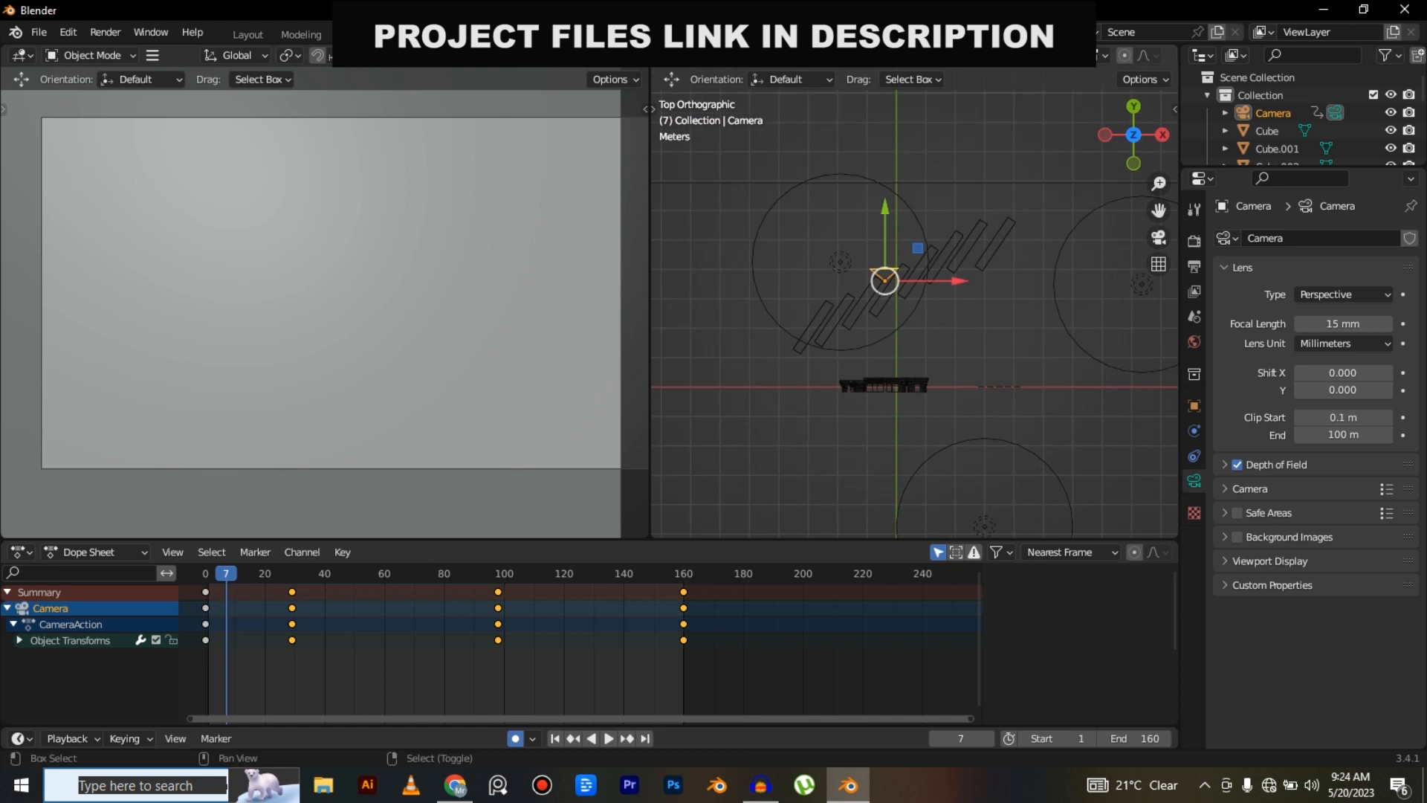
click(997, 230)
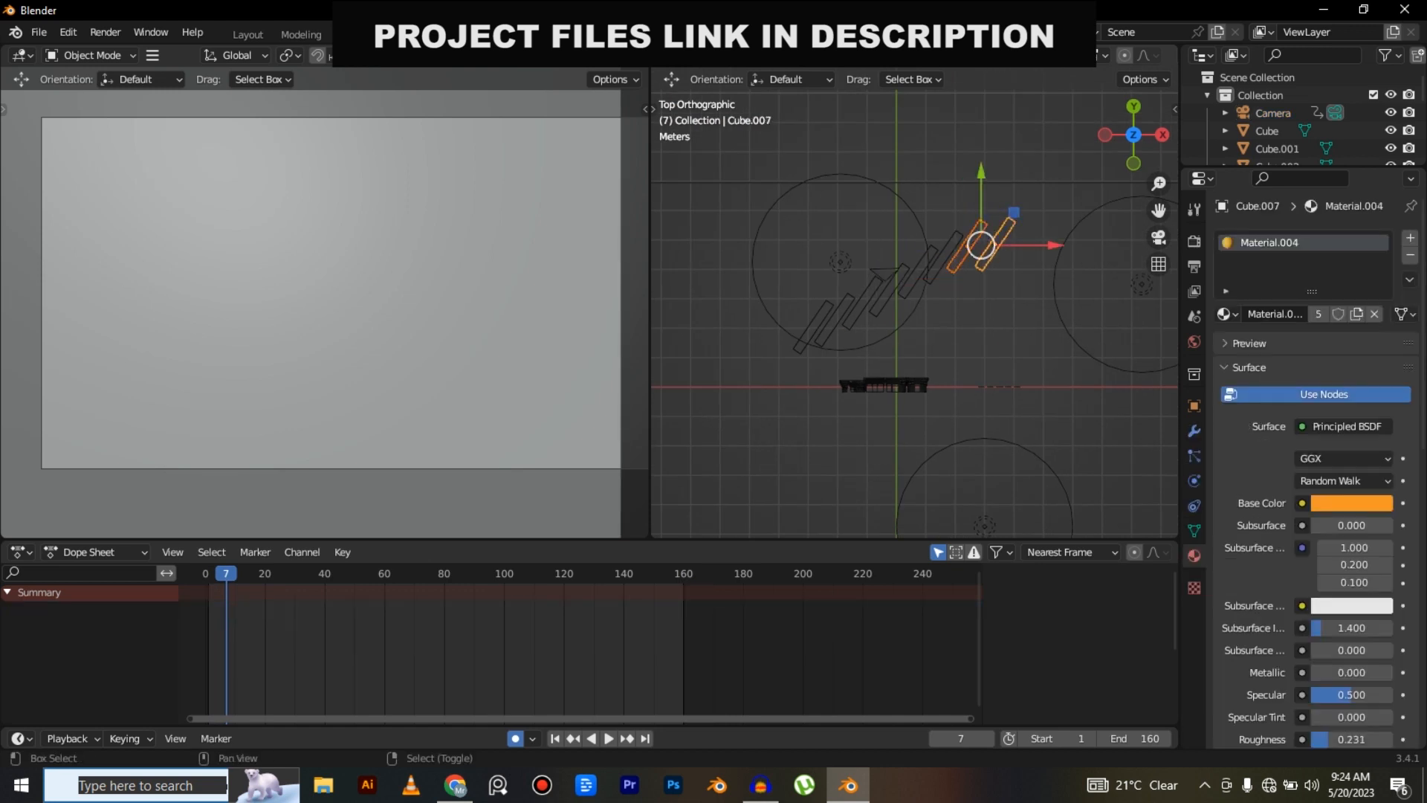
shift+click(943, 257)
double_click(994, 244)
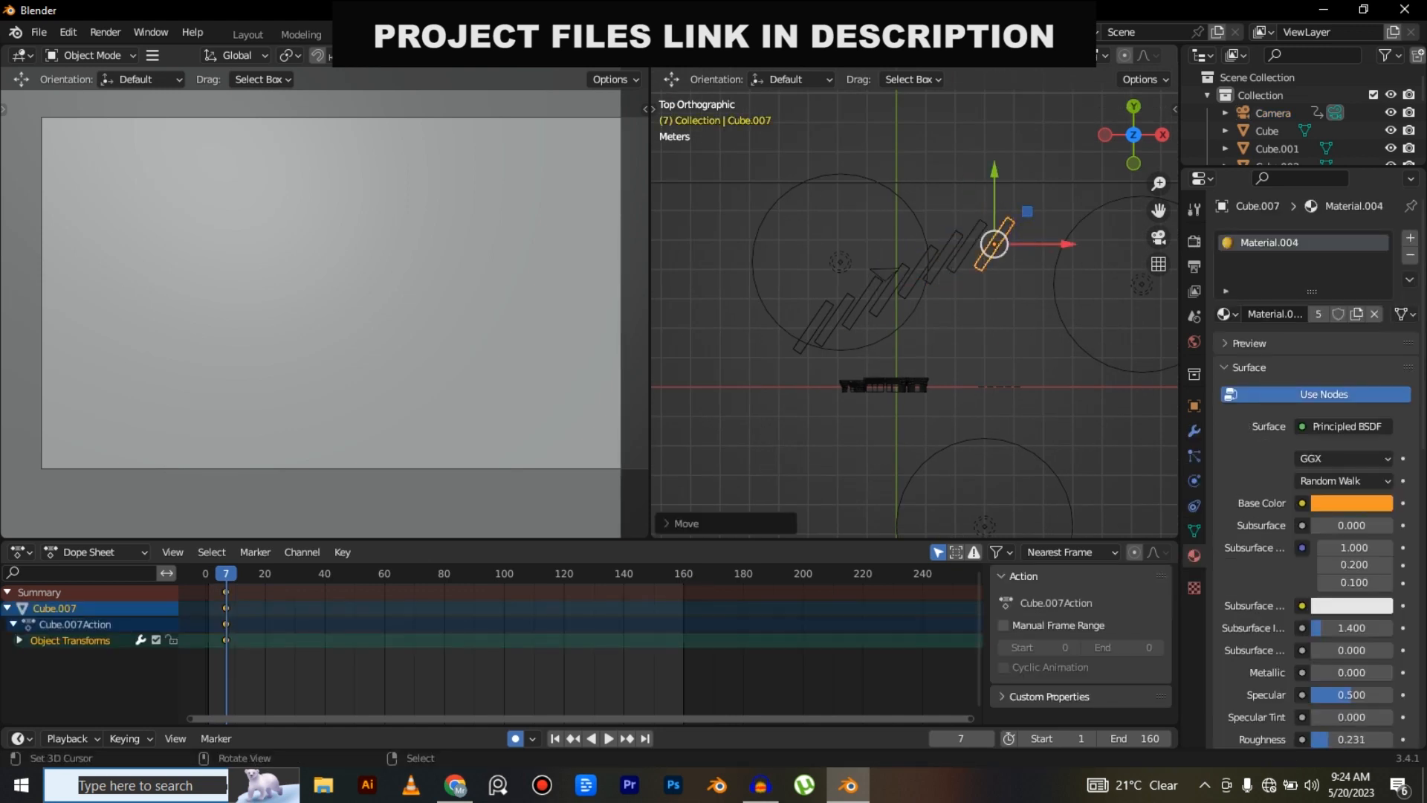
key(ctrl+z)
mouse_move(914, 313)
shift+middle_down()
mouse_move(904, 376)
mouse_move(902, 337)
shift+middle_up()
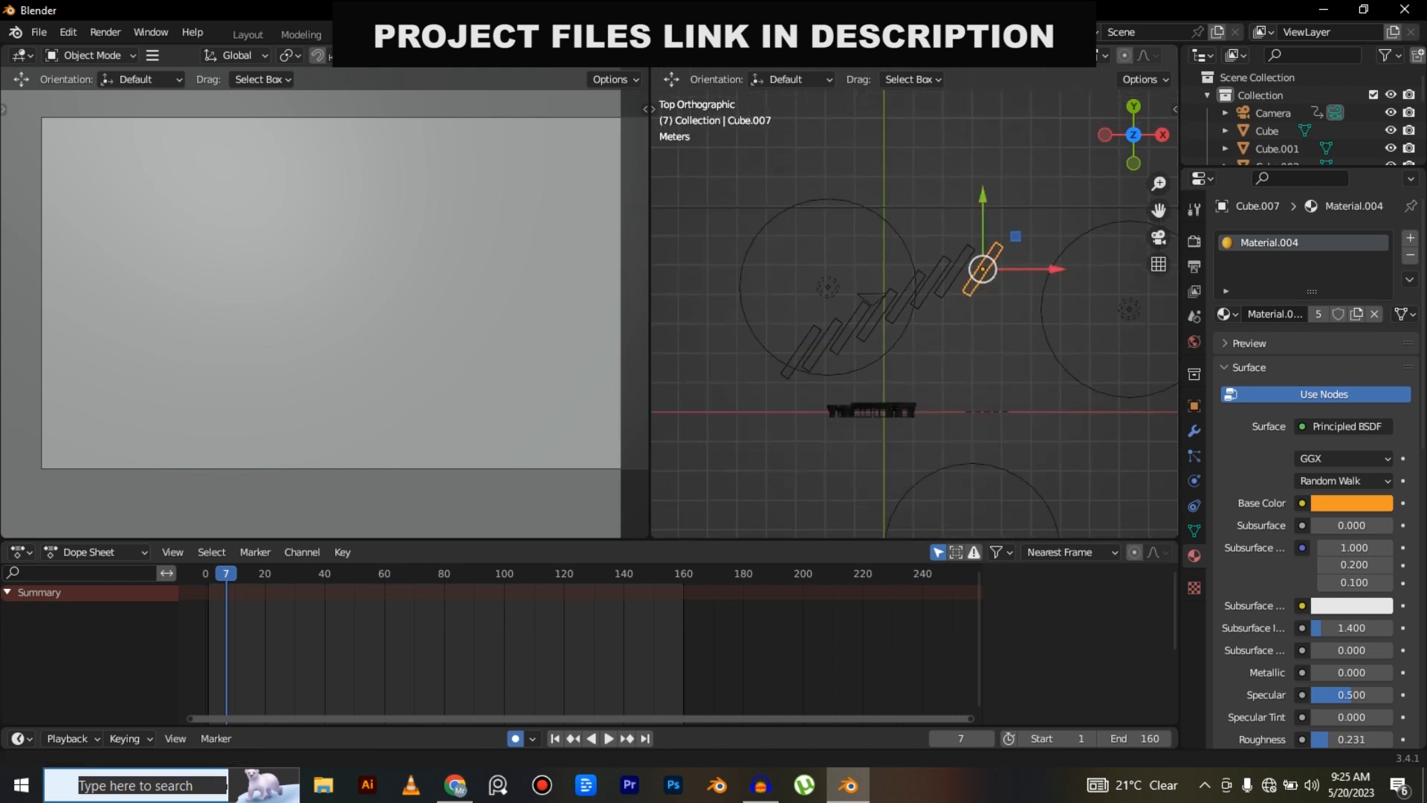
scroll(914, 312, up, 2)
shift+click(974, 251)
shift+click(938, 266)
shift+click(903, 289)
shift+click(855, 334)
shift+click(823, 333)
shift+click(782, 358)
shift+click(750, 368)
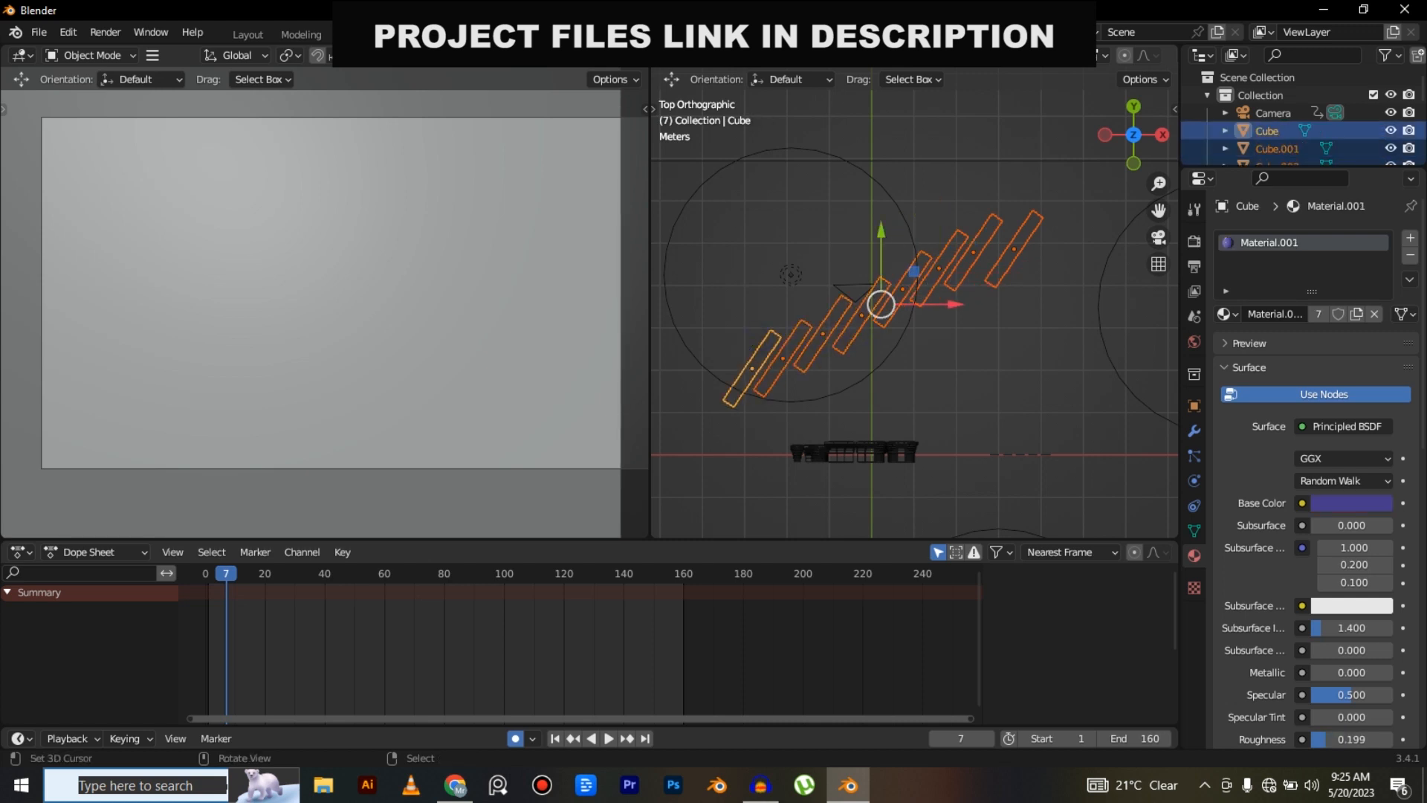
key(space)
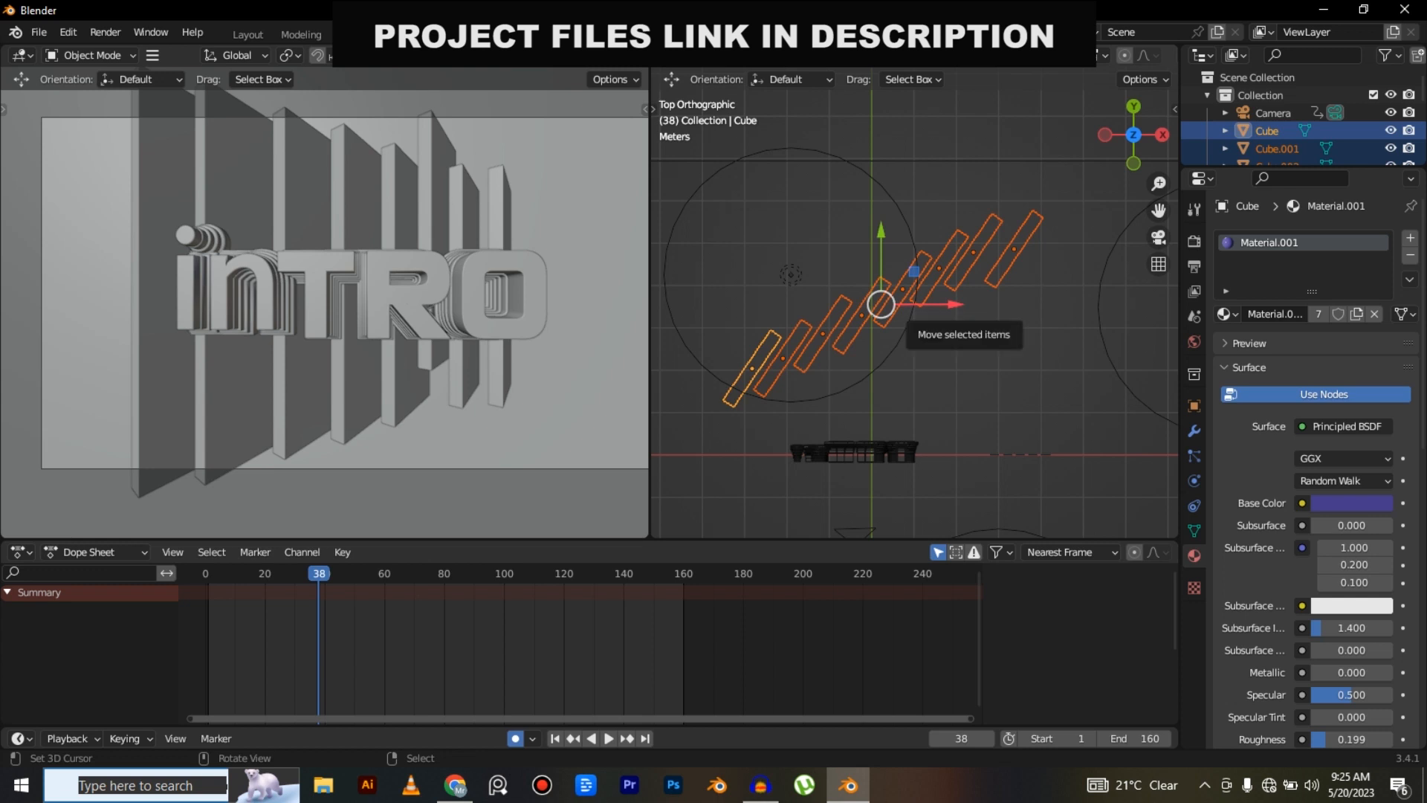
key(r)
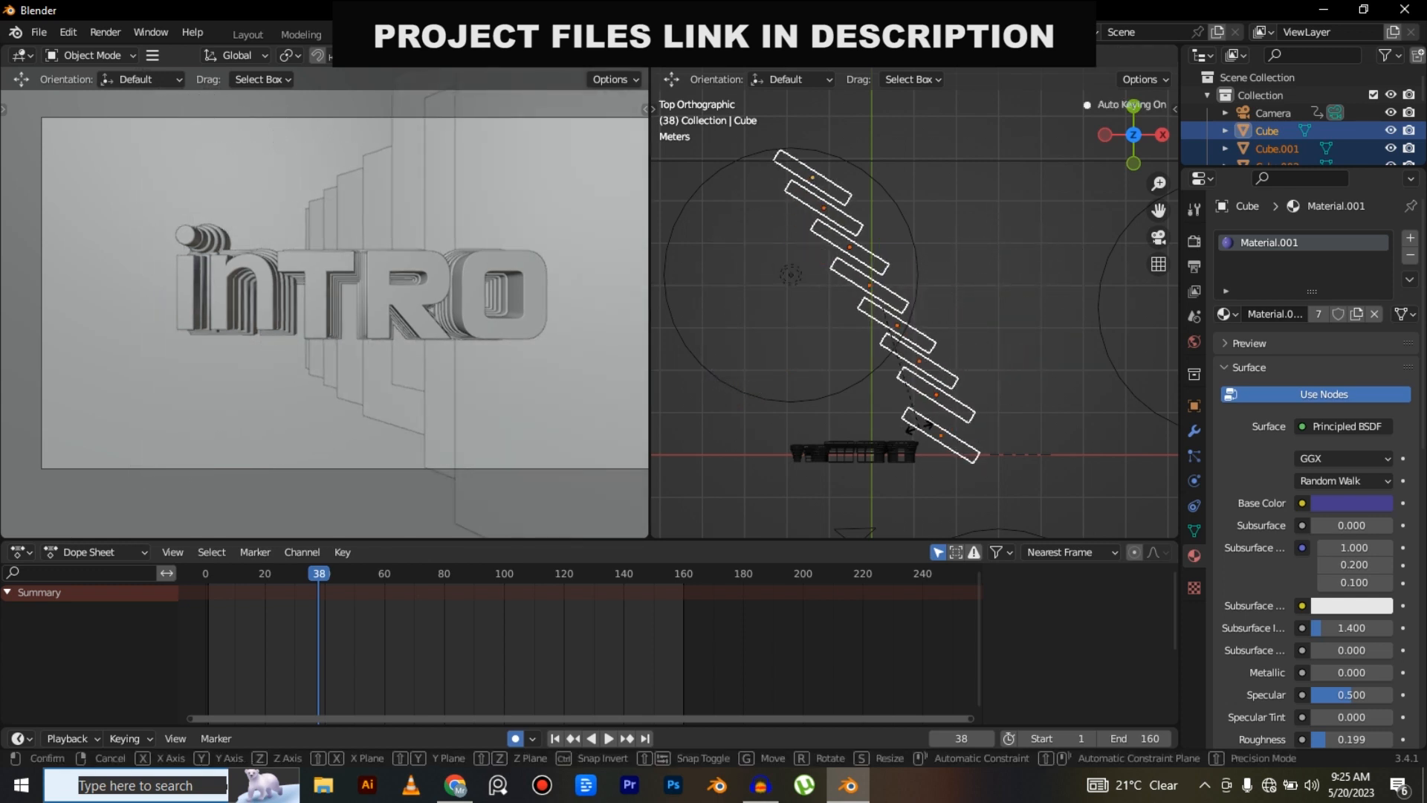
click(920, 427)
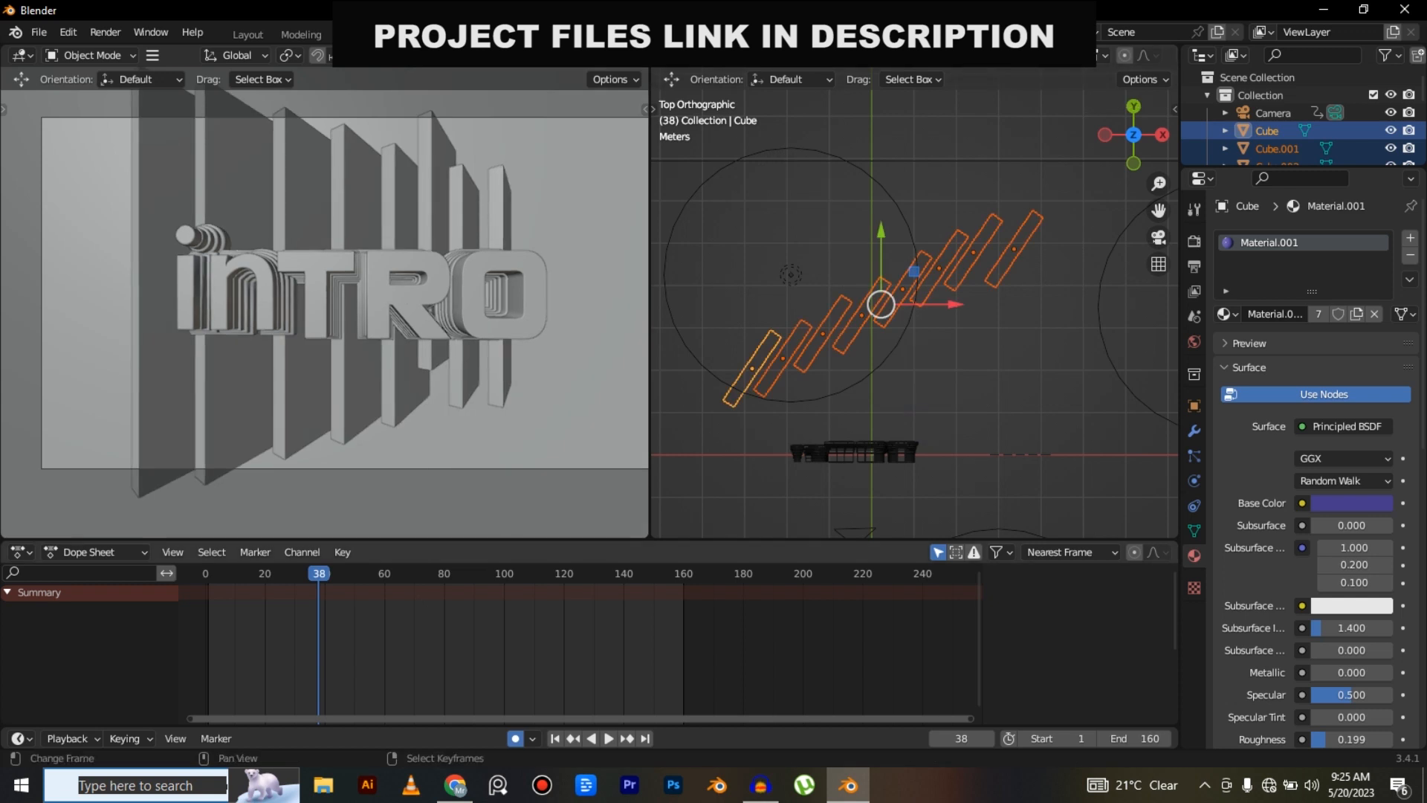
Keyframe the selected pillars in place at frame 60 and rotated about a quarter turn clockwise in the top view at frame 21.
click(384, 610)
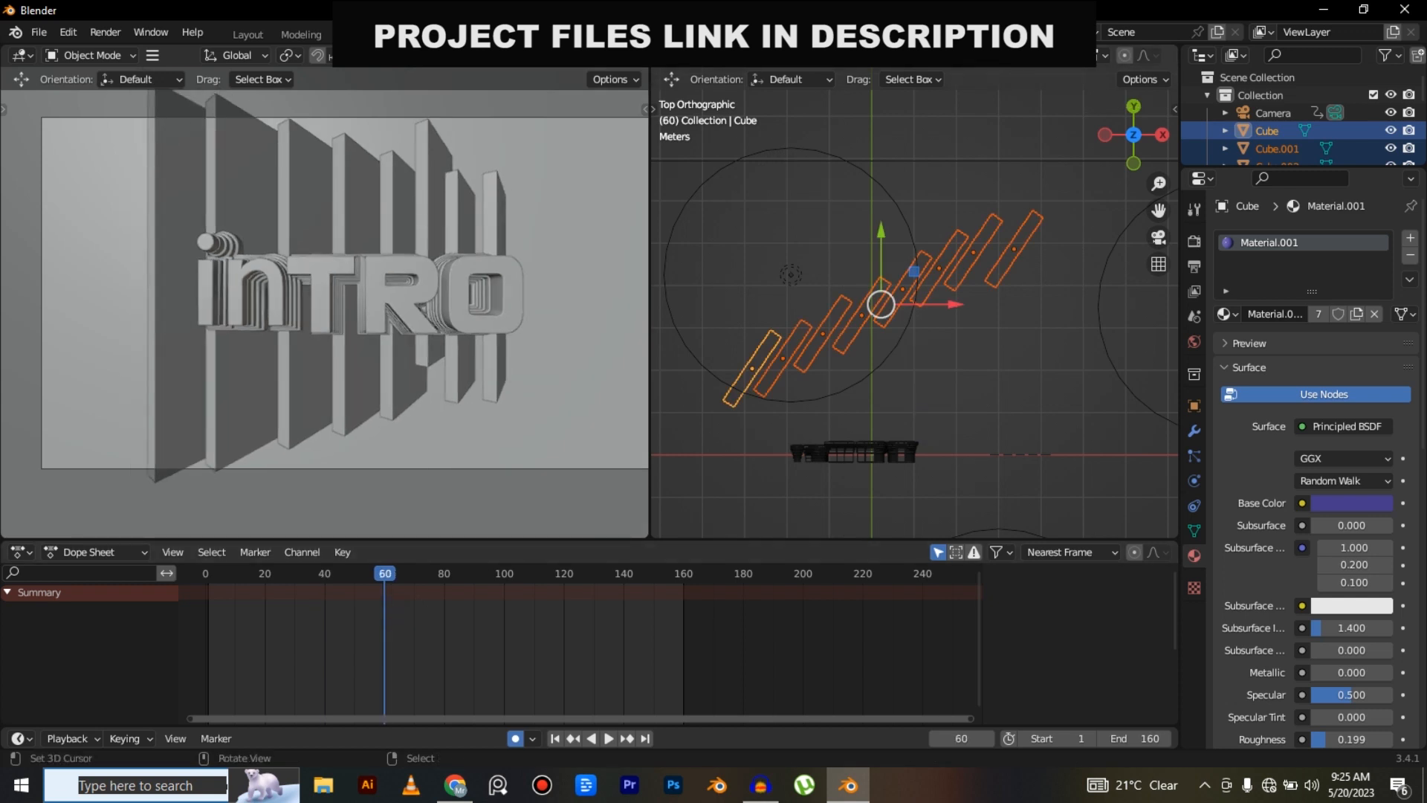
key(g)
key(Return)
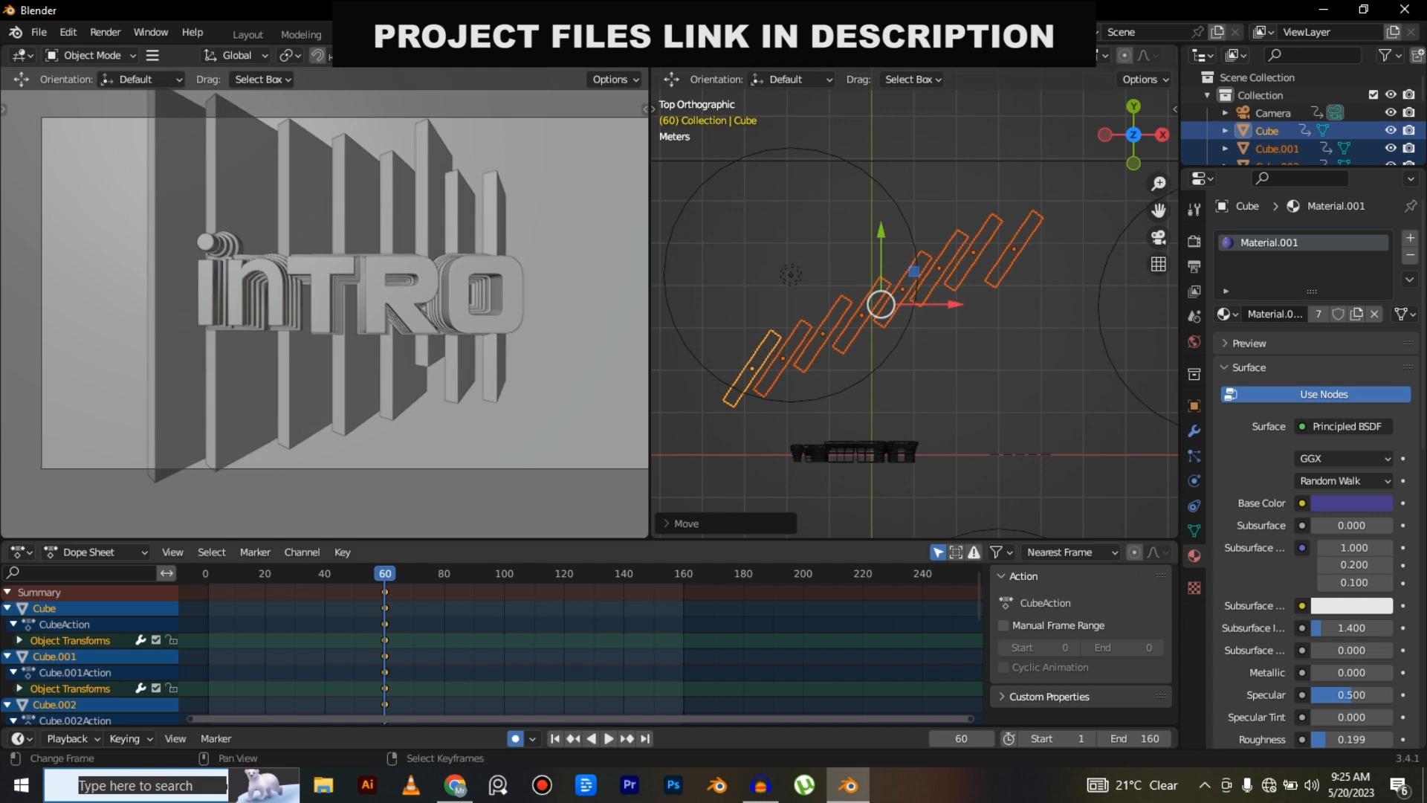
click(268, 617)
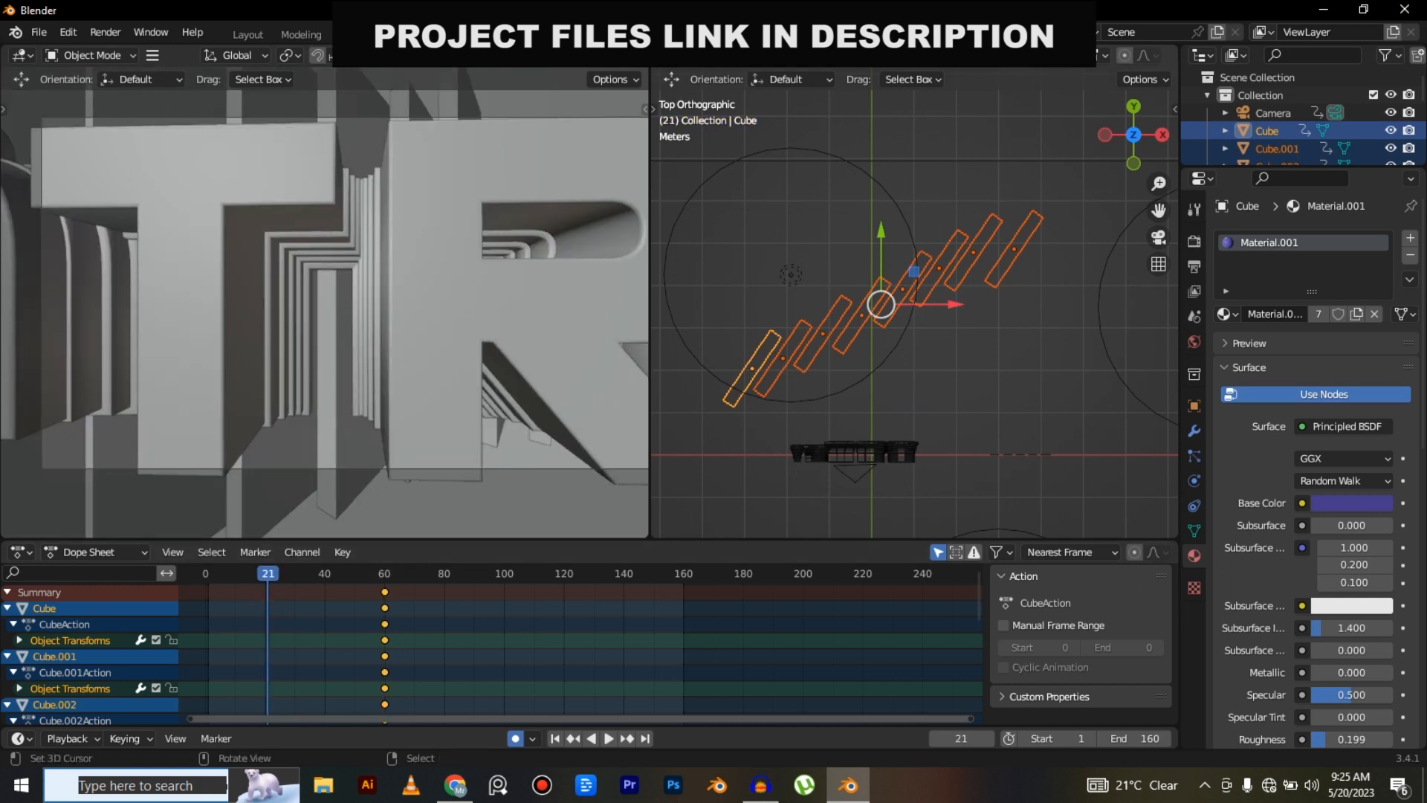
key(r)
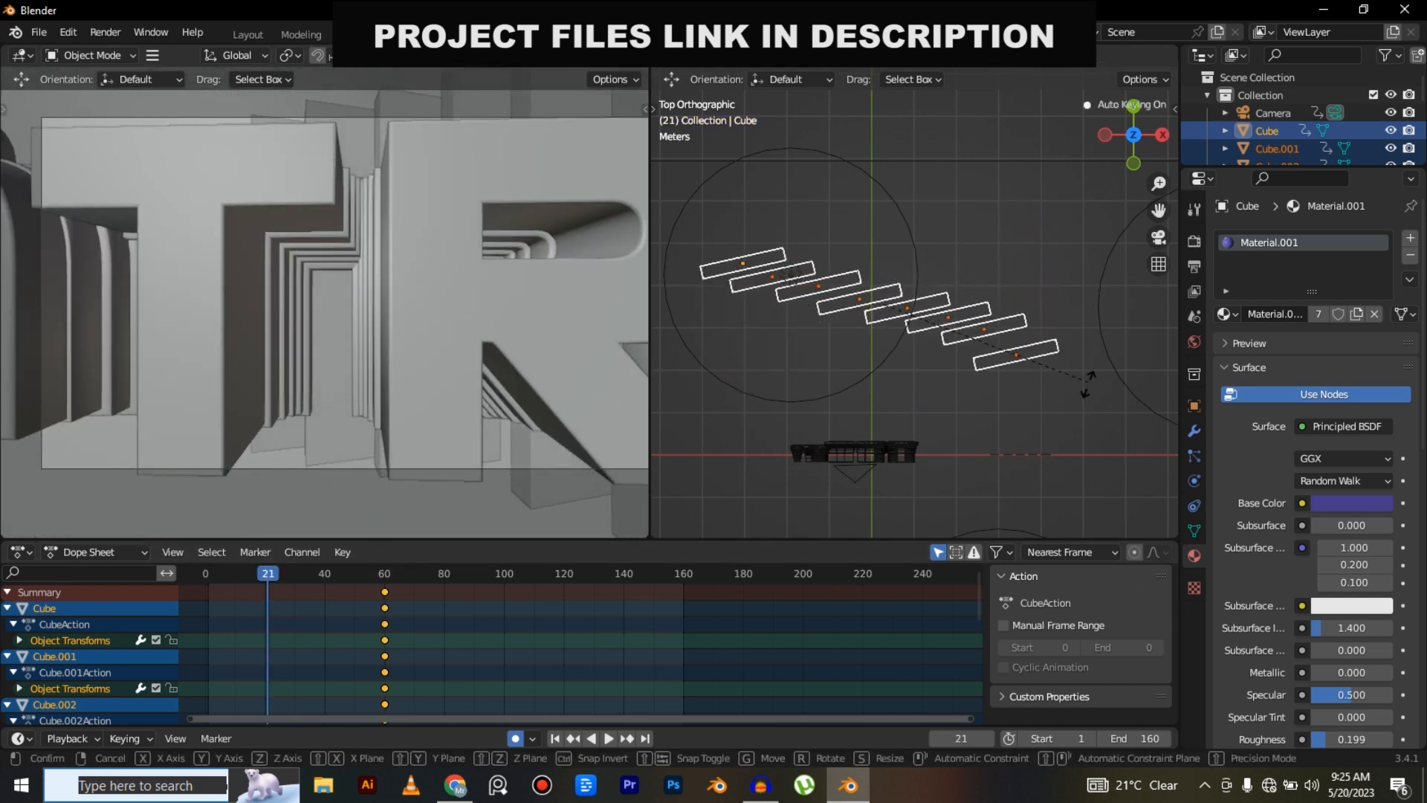
click(967, 510)
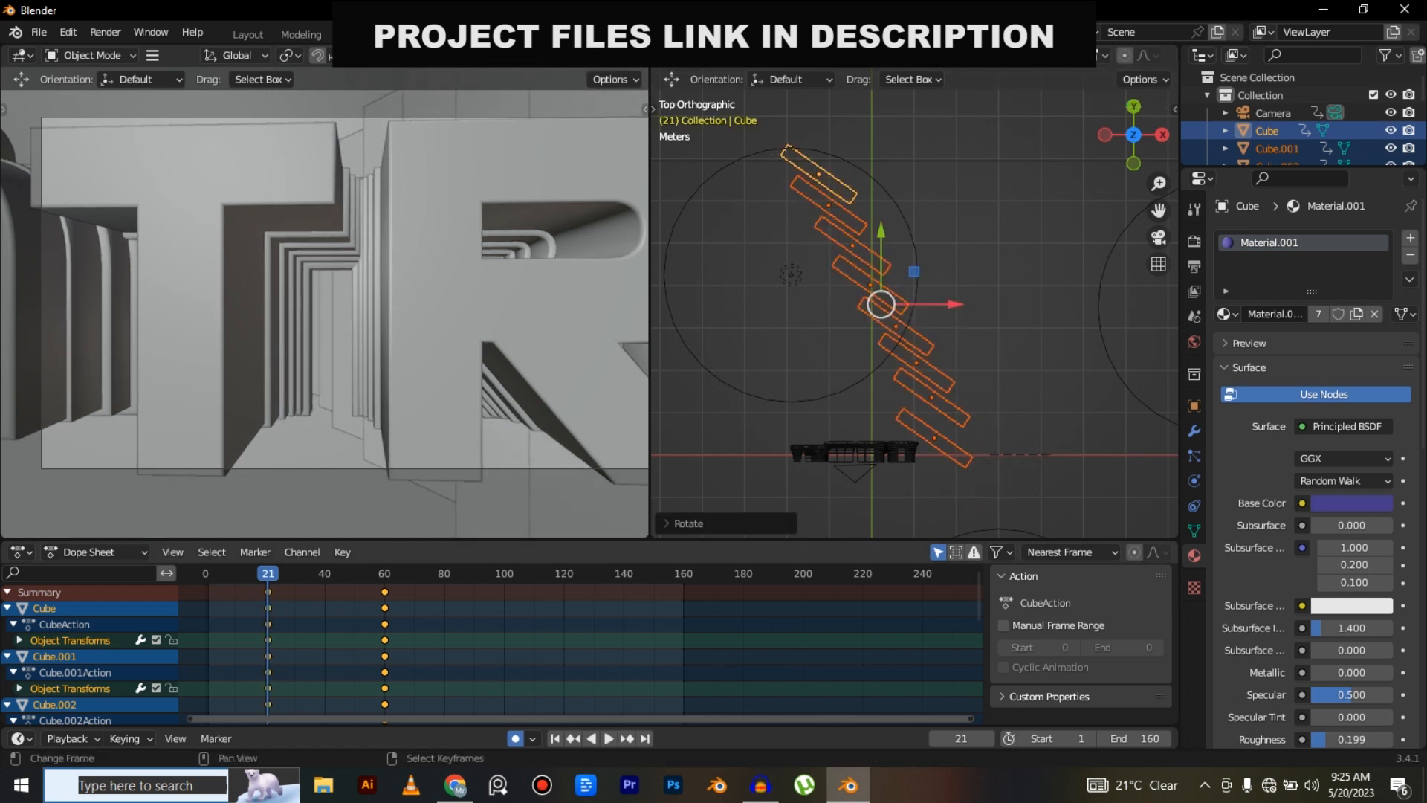
Shift the pillars' rotation keyframes earlier to frames -1 and 38, and play the animation from frame 1.
key(g)
click(210, 629)
click(210, 628)
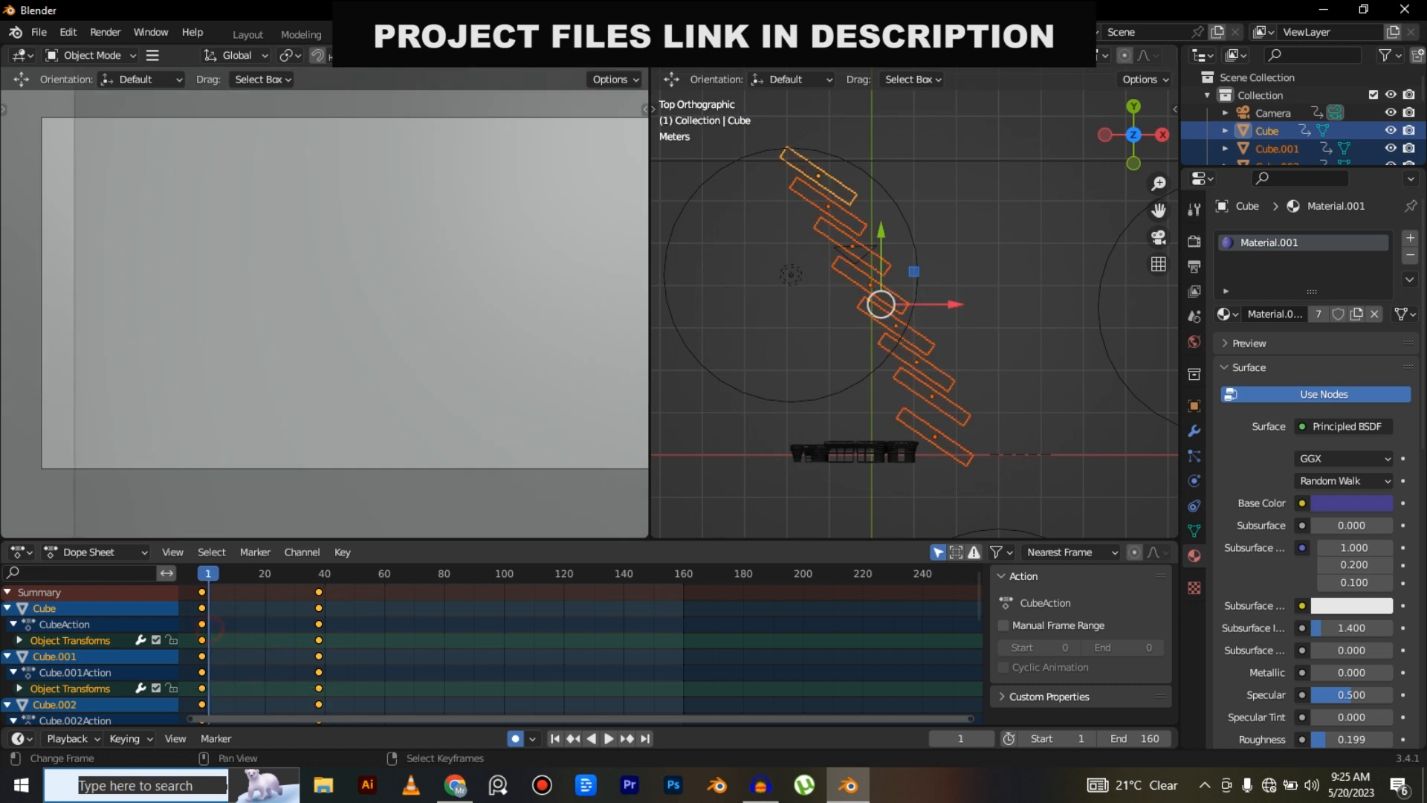
key(space)
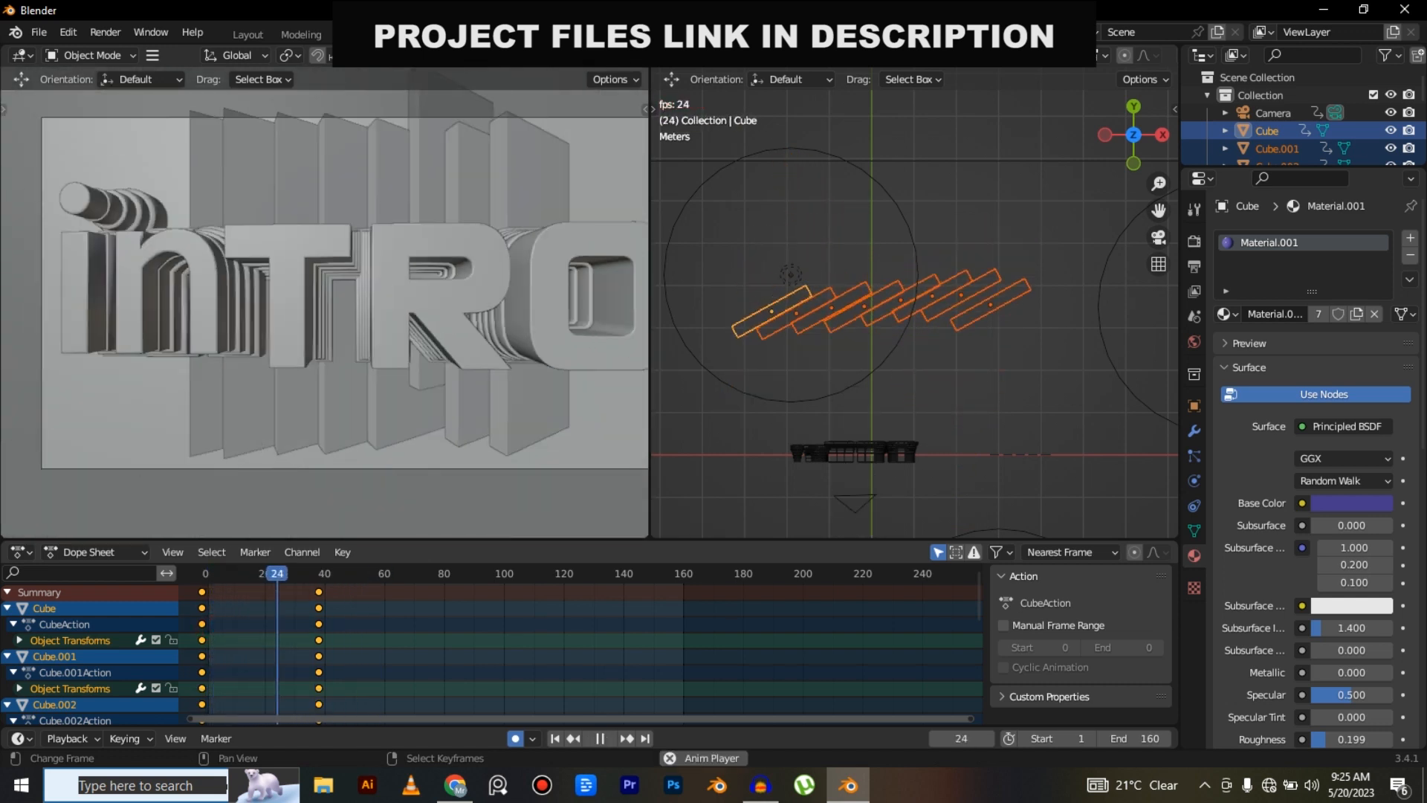
key(space)
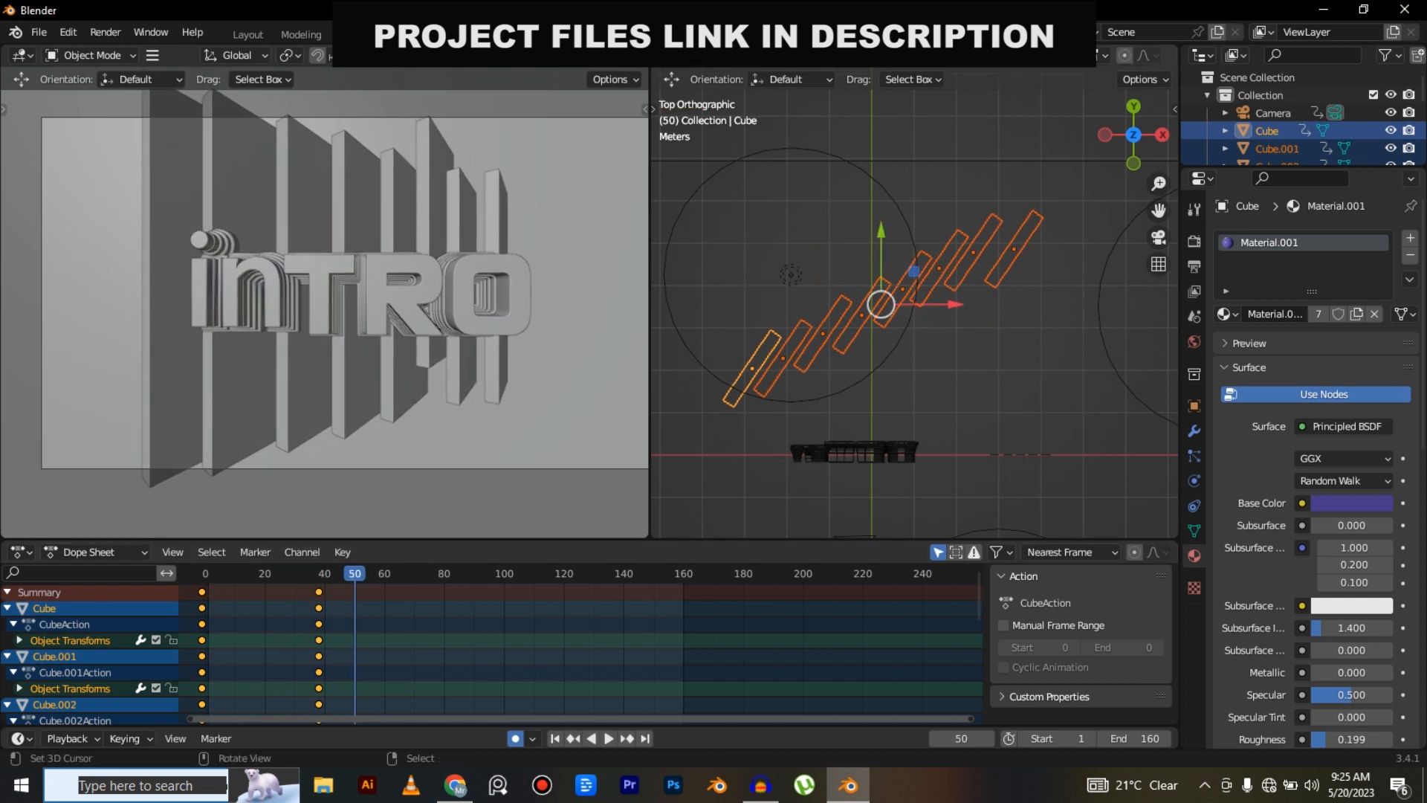
Stagger the pillar rotation by delaying Cube.001's keyframes about 5 frames and Cube.002's about 12 frames.
click(807, 323)
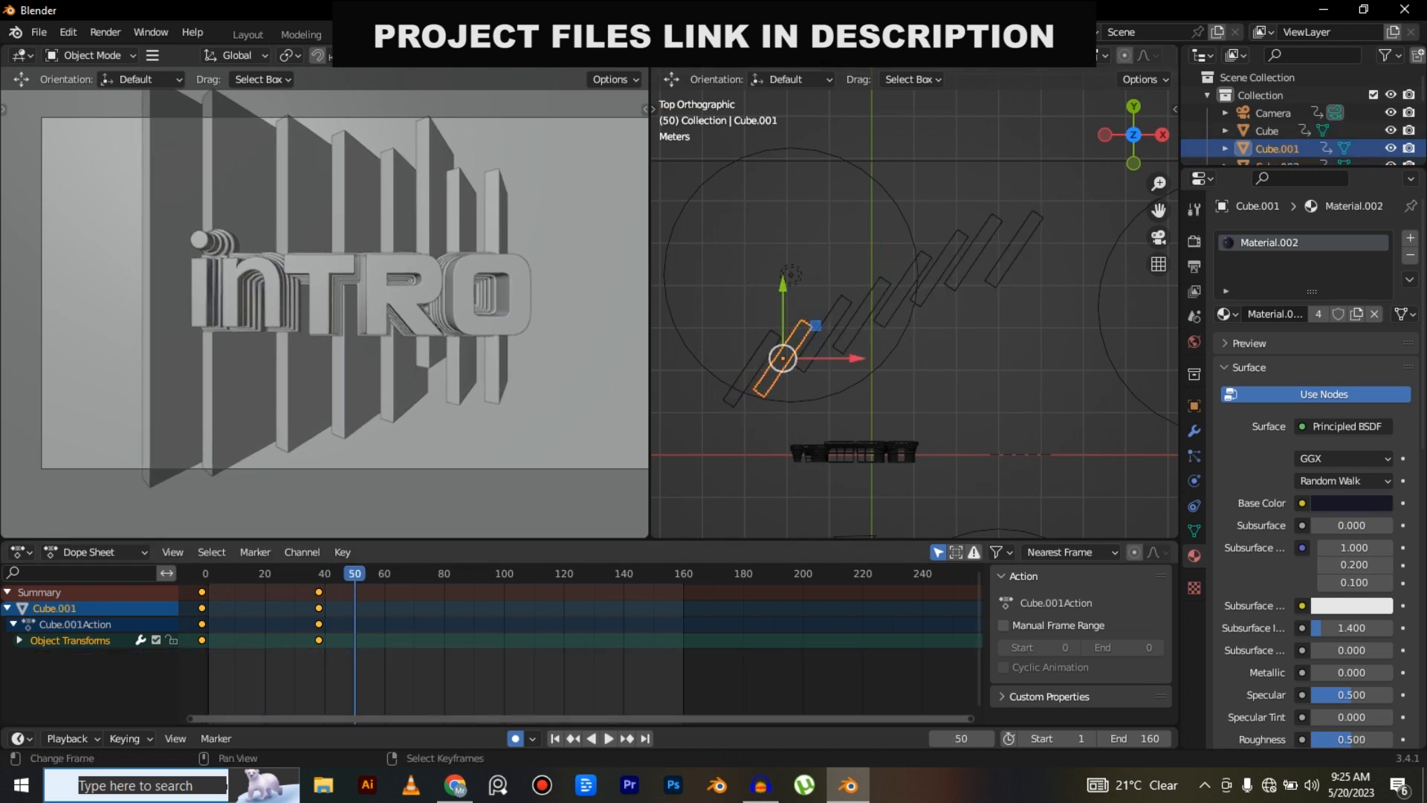
key(g)
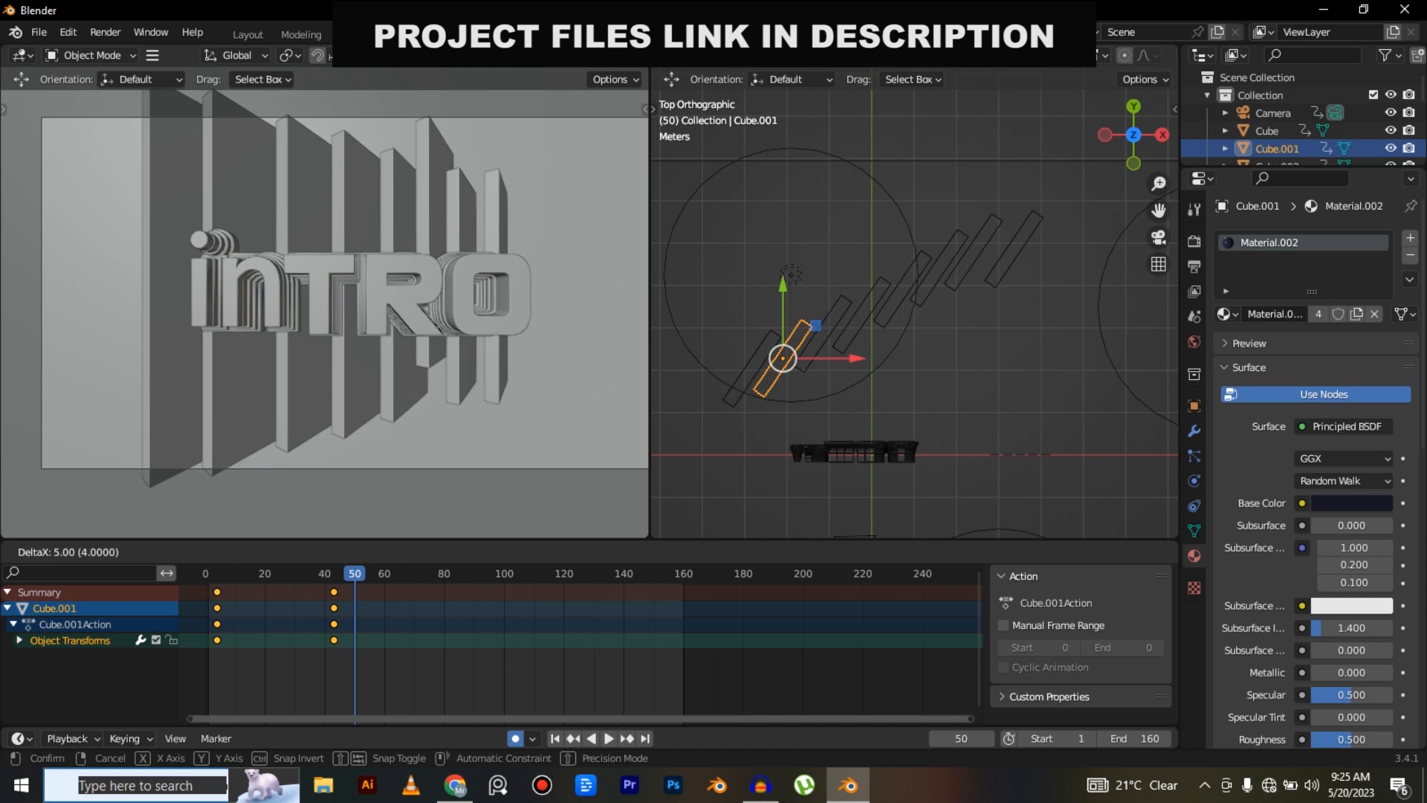
key(Return)
click(826, 328)
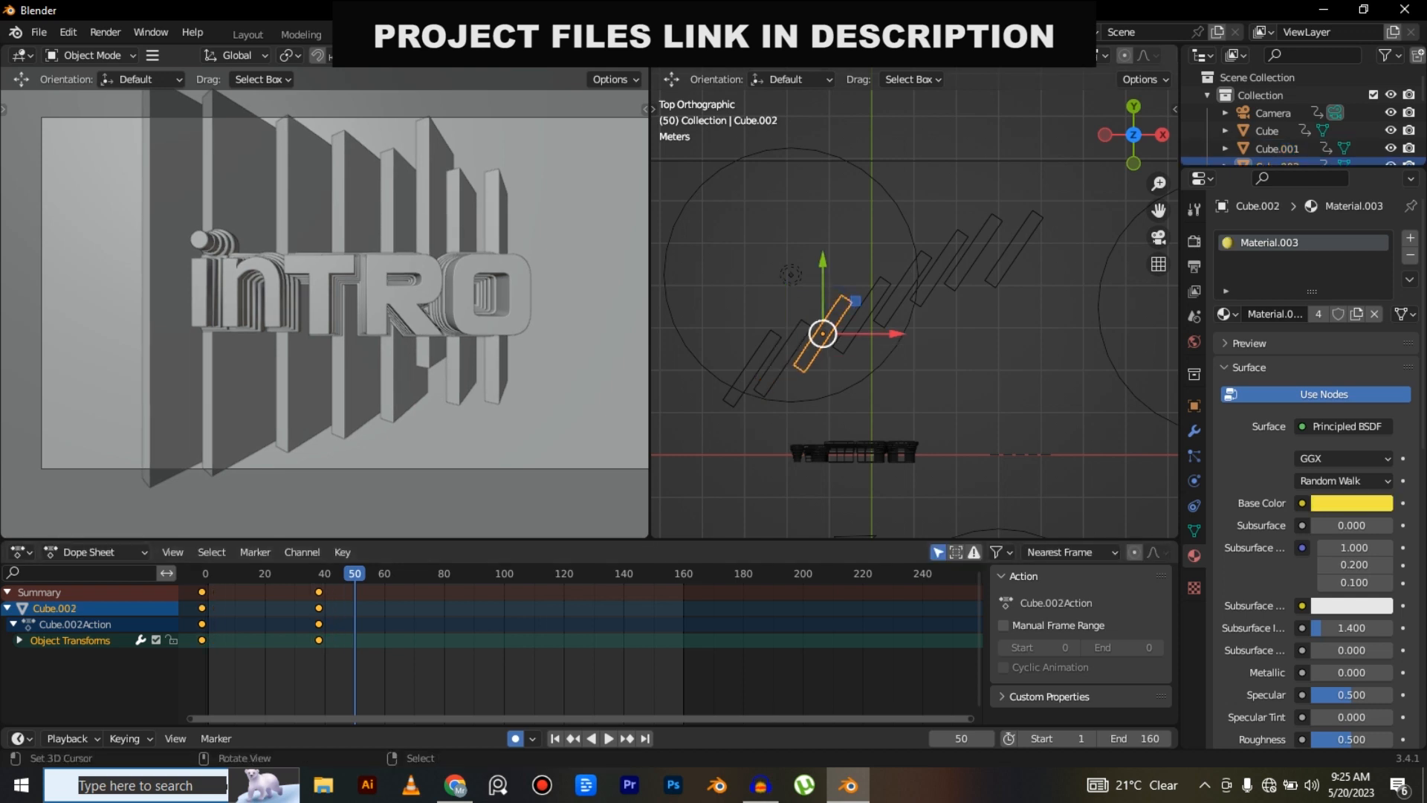
key(g)
key(Return)
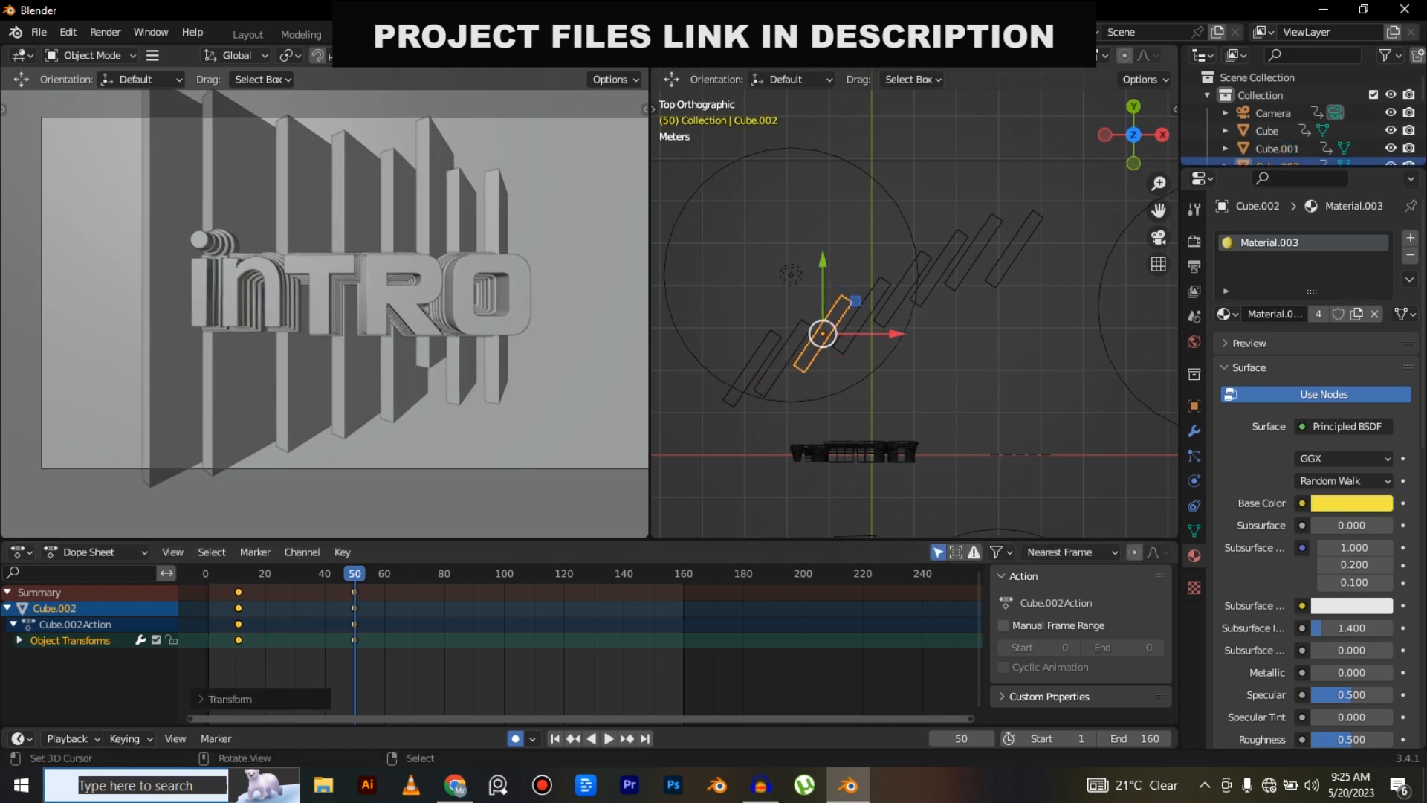
Continue staggering the pillar rotation by delaying Cube.003's keyframes about 17 frames and Cube.004's about 13 frames.
click(862, 317)
key(g)
click(314, 618)
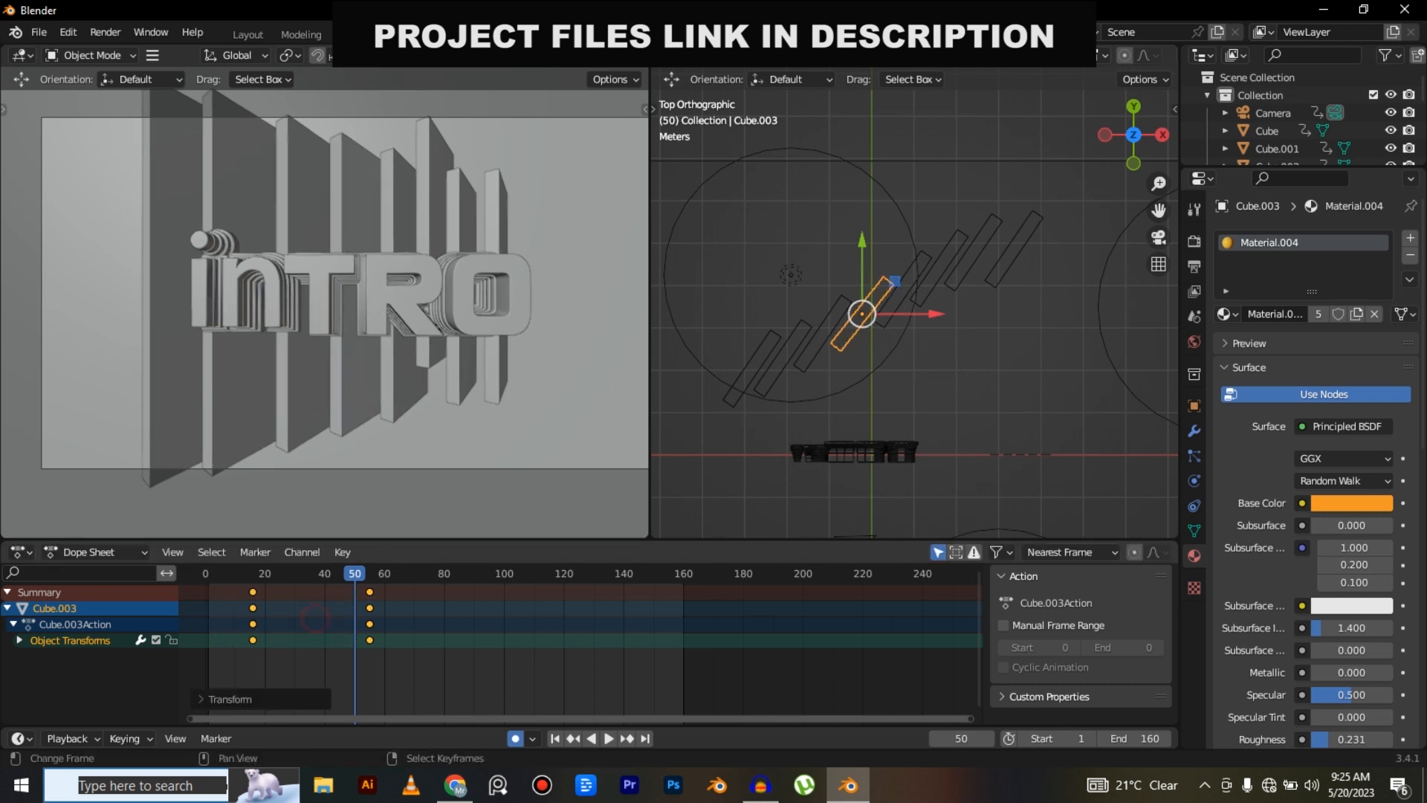
click(922, 258)
click(923, 257)
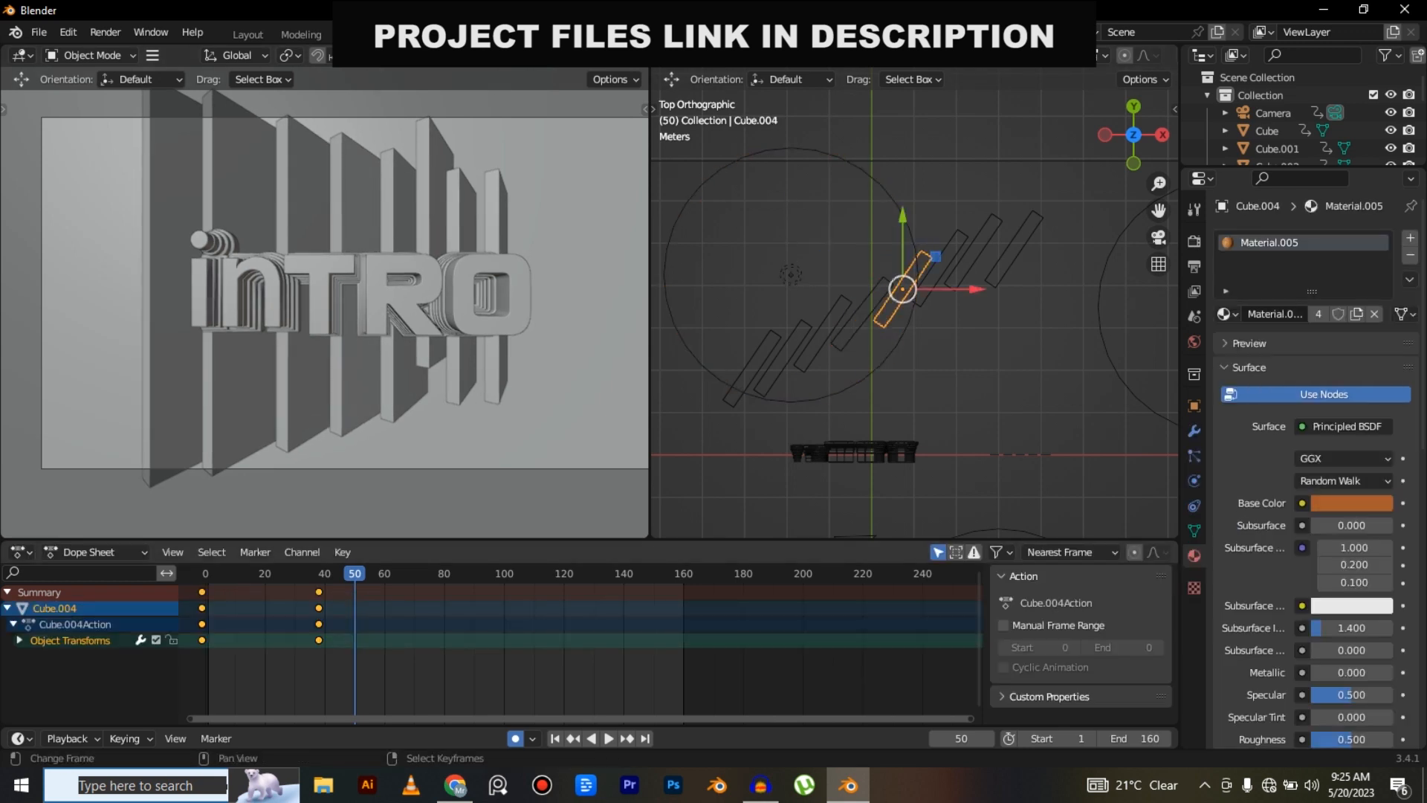
key(g)
key(Return)
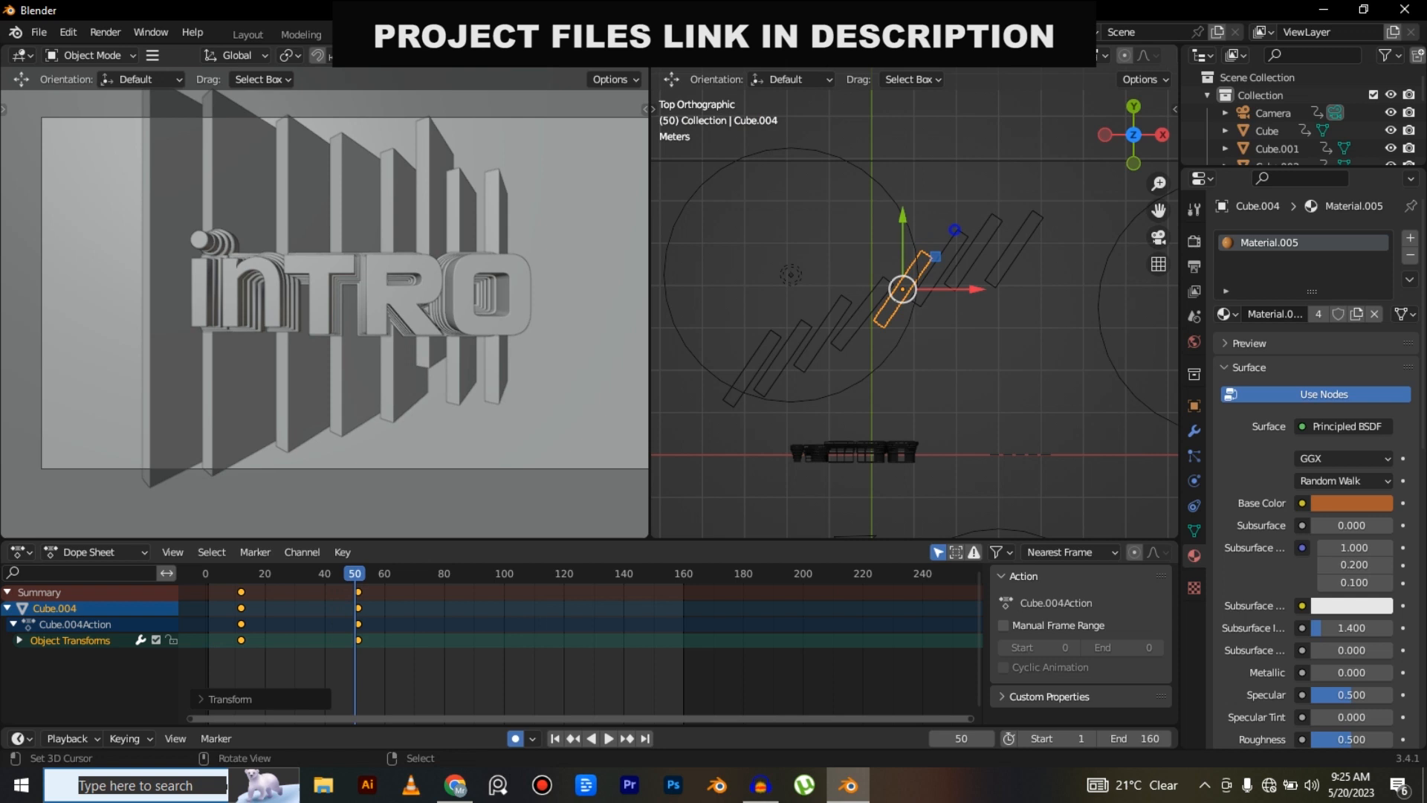
Delay the rotation keyframes of Cube.005 and Cube.006 by about 20 frames each.
right_click(954, 229)
key(g)
click(334, 626)
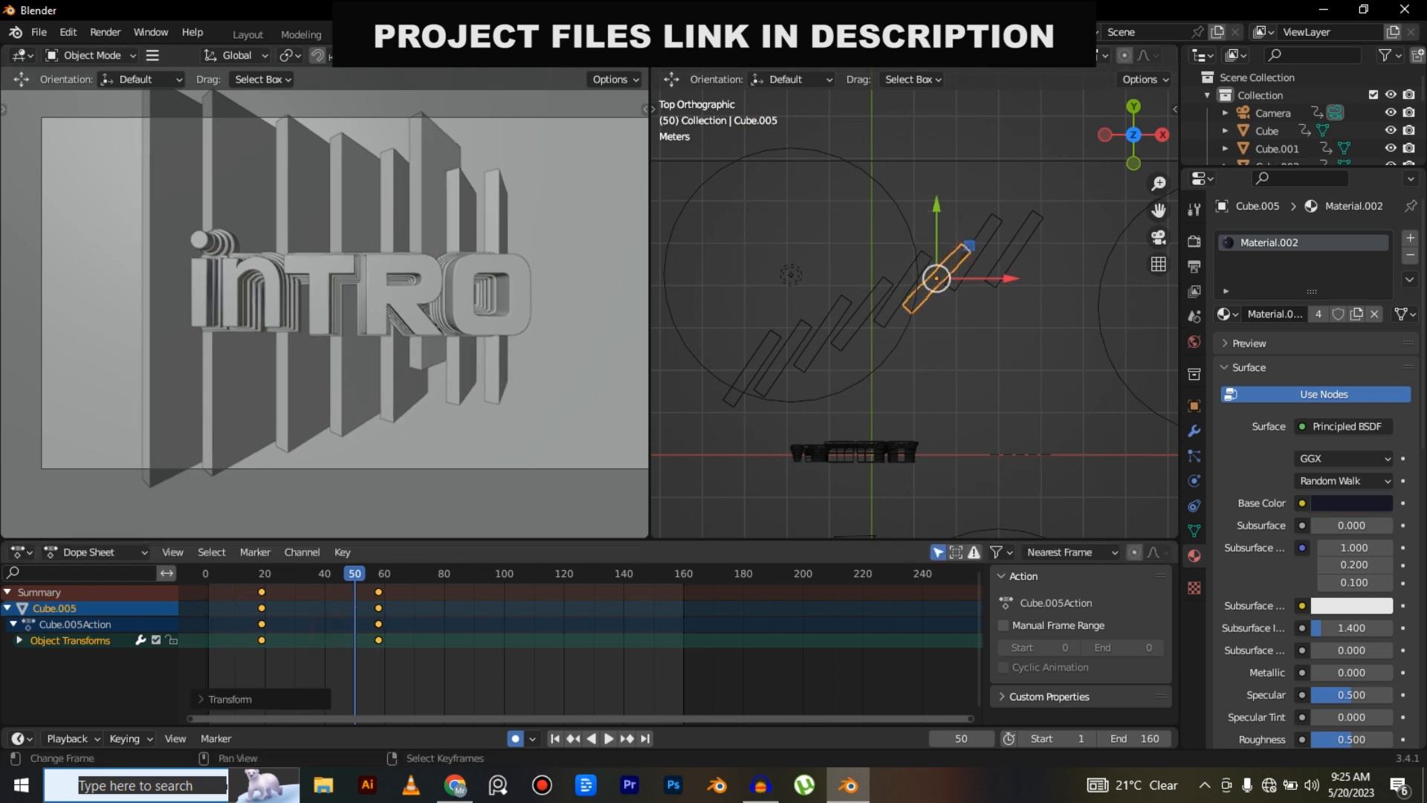
right_click(989, 249)
key(g)
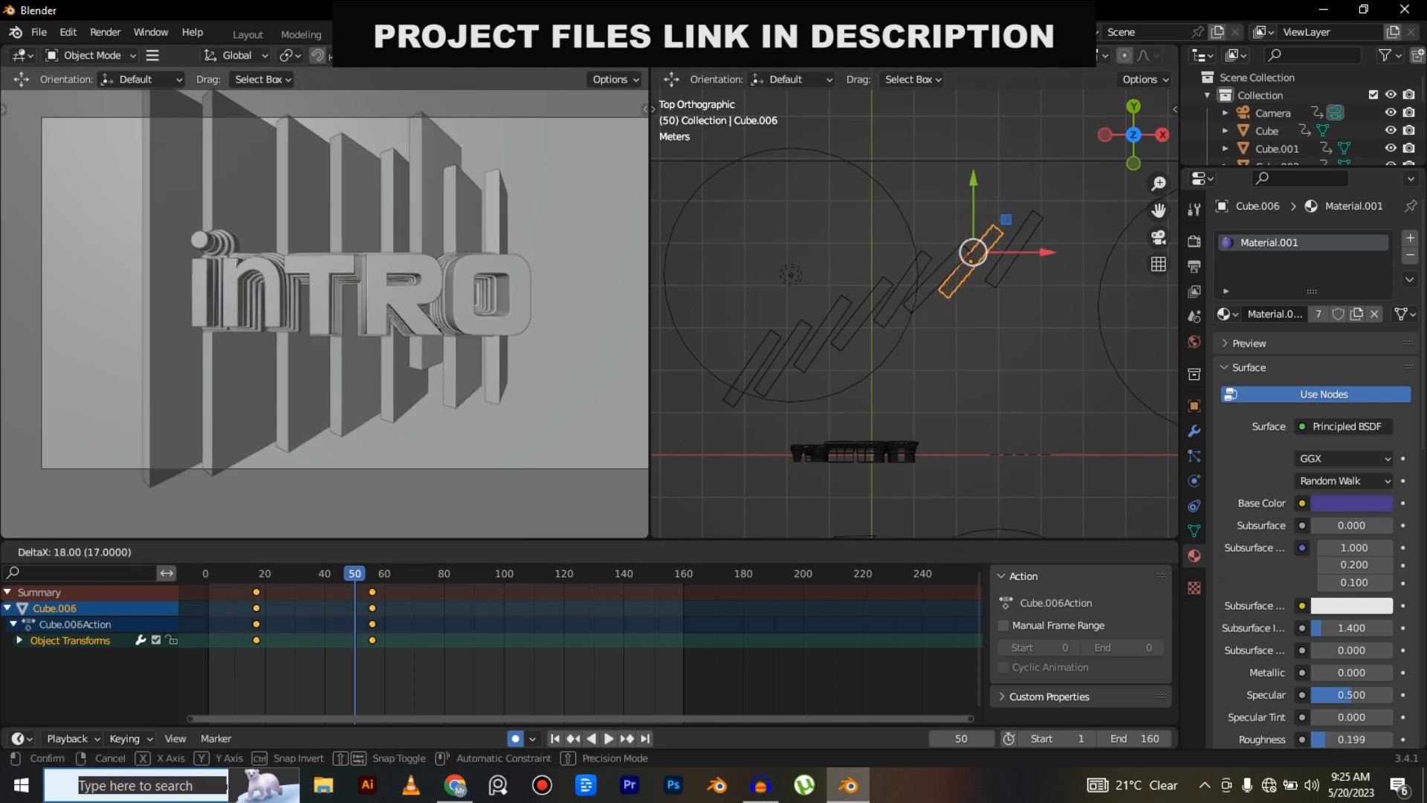
click(473, 609)
key(g)
click(421, 612)
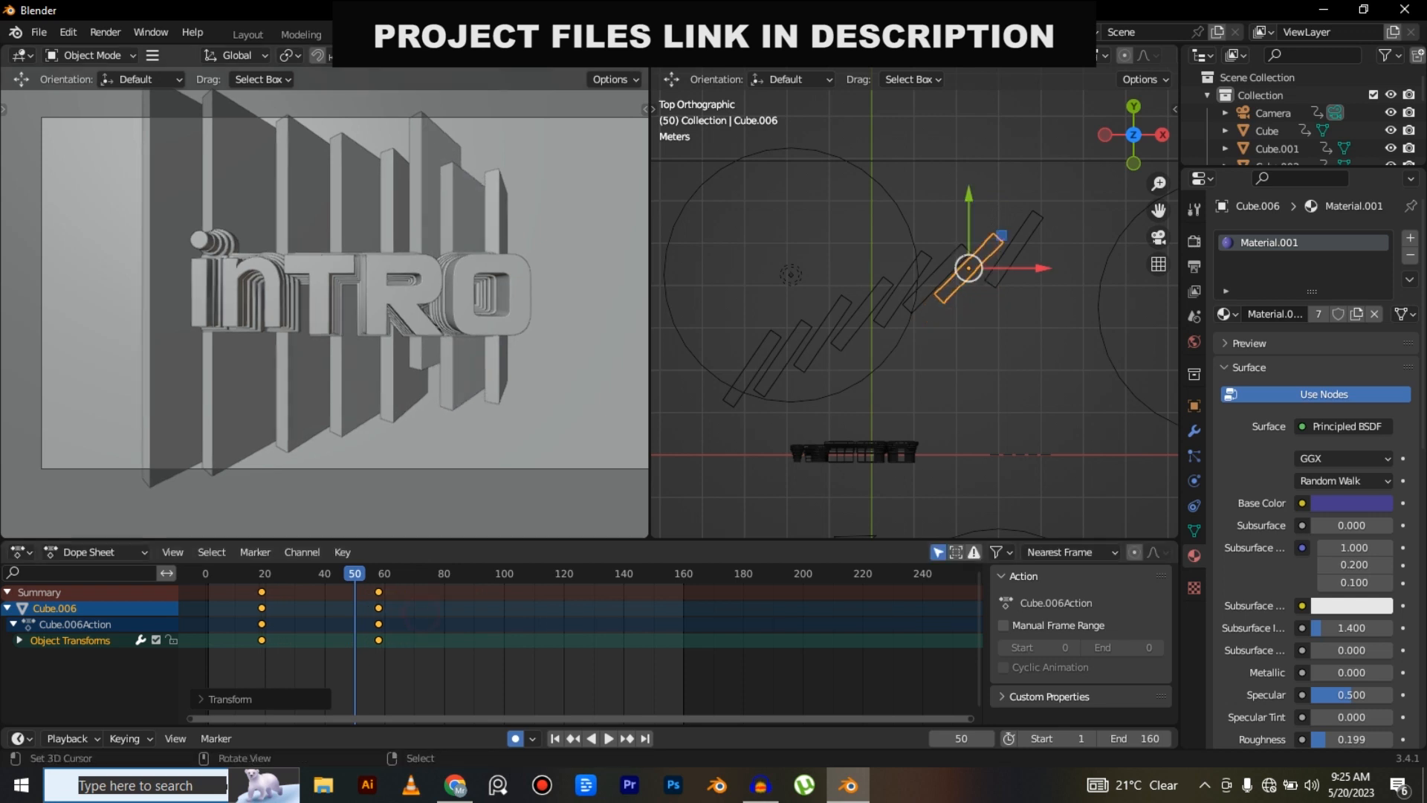
Delay Cube.007's rotation keyframes by 38 frames and play the animation to check the staggered pillars.
right_click(1008, 360)
key(g)
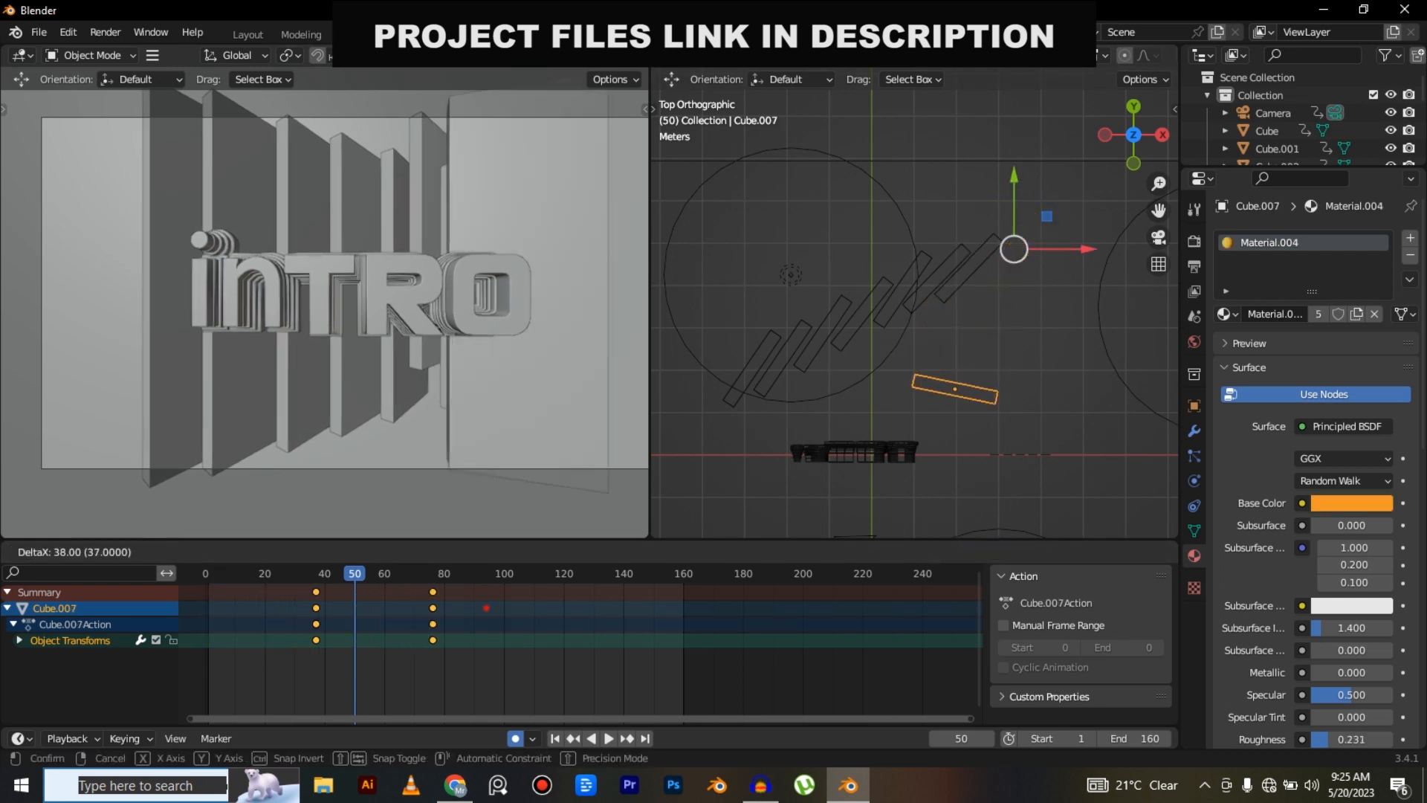
click(262, 622)
key(shift+Left)
key(space)
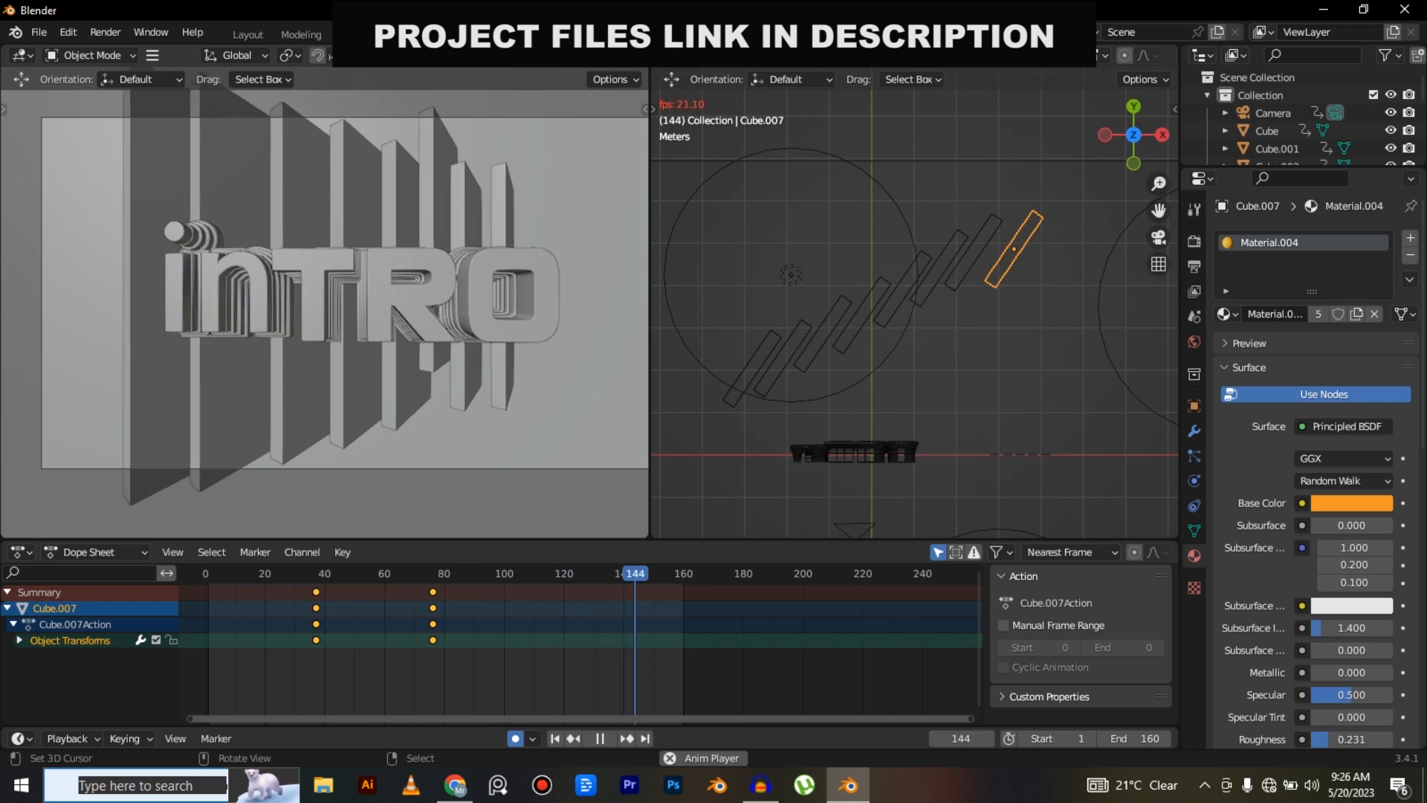
key(space)
Select all the stacked letter layers of the inTRO text.
middle_drag(915, 372, 920, 257)
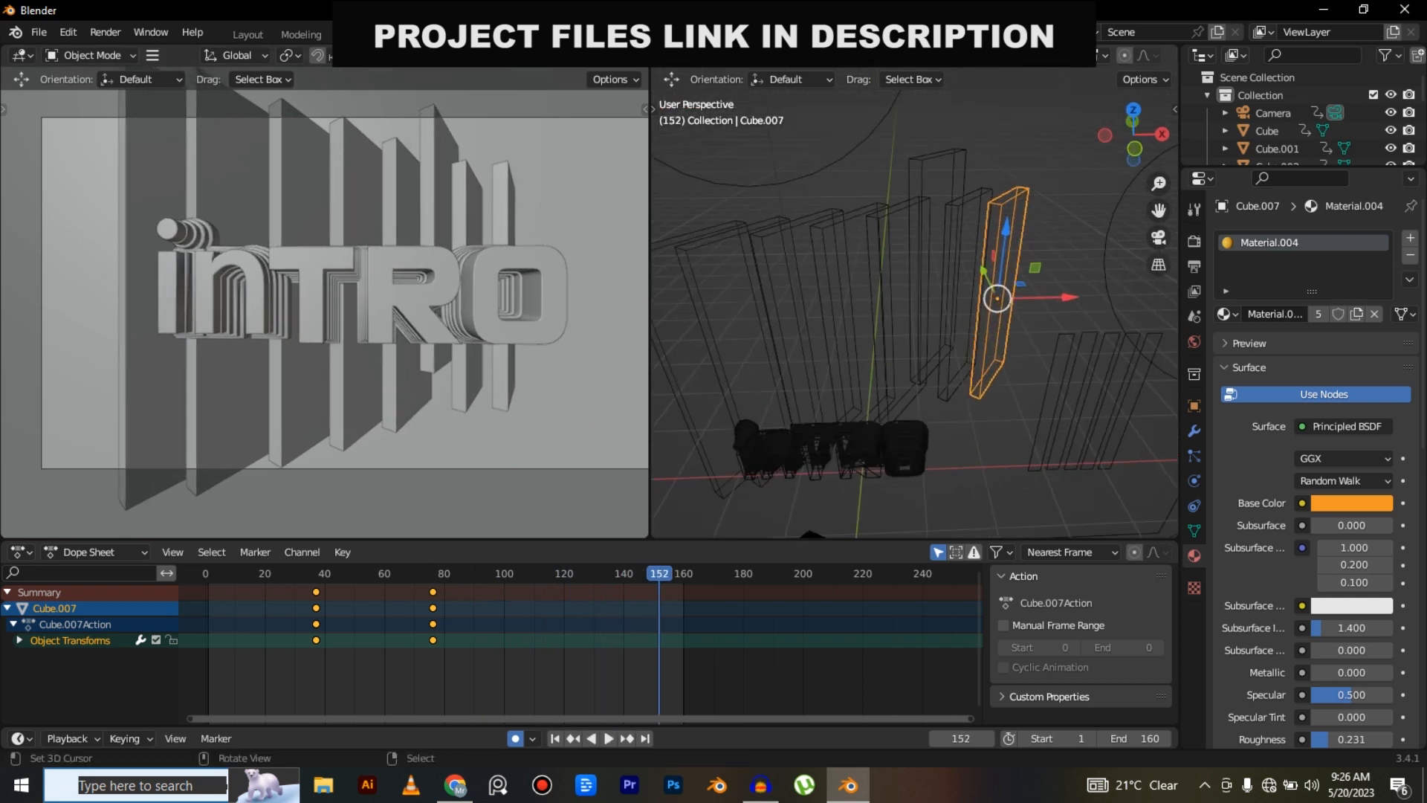
key(KP_7)
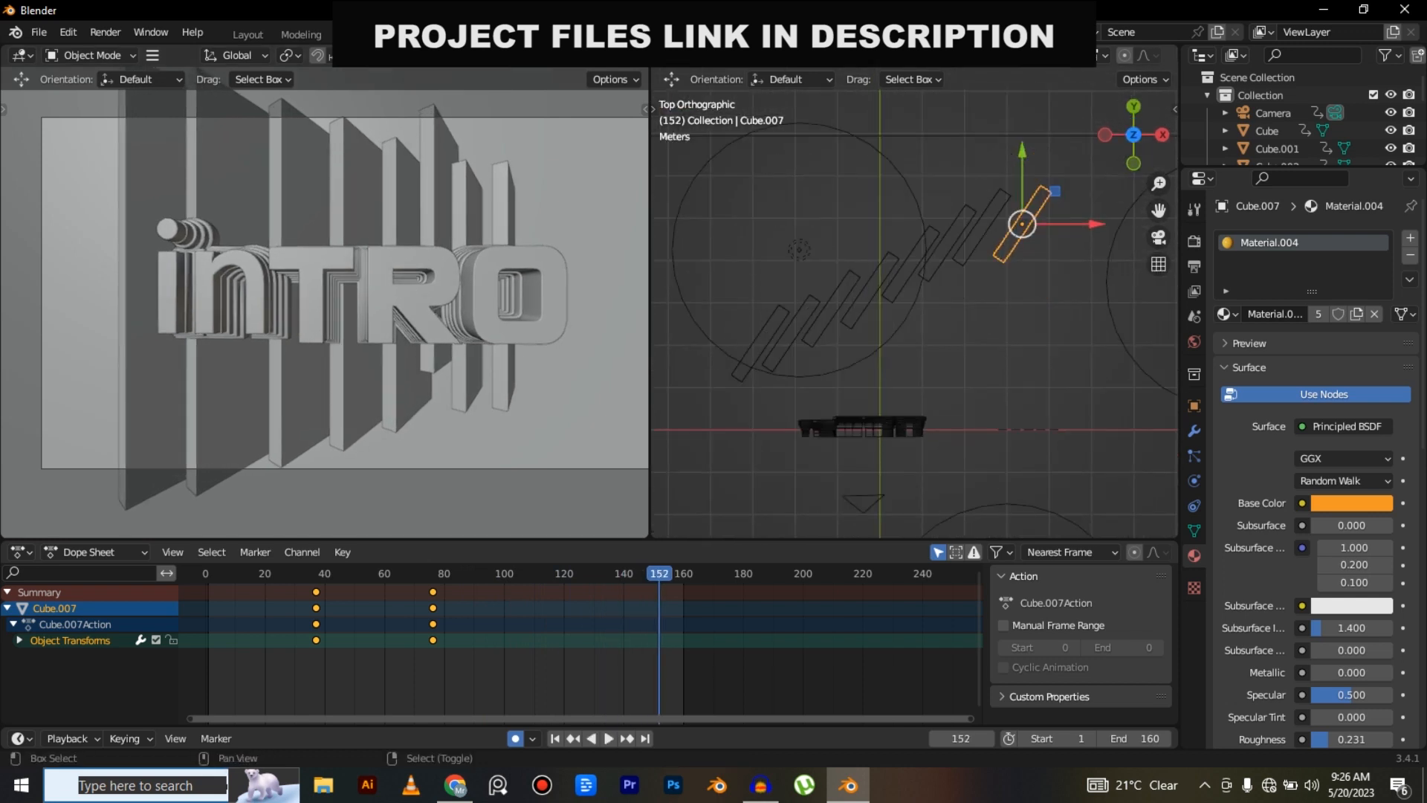
shift+middle_drag(895, 436, 918, 370)
right_click(920, 370)
drag(969, 389, 969, 390)
key(KP_1)
scroll(914, 314, up, 6)
middle_drag(959, 335, 891, 411)
key(KP_7)
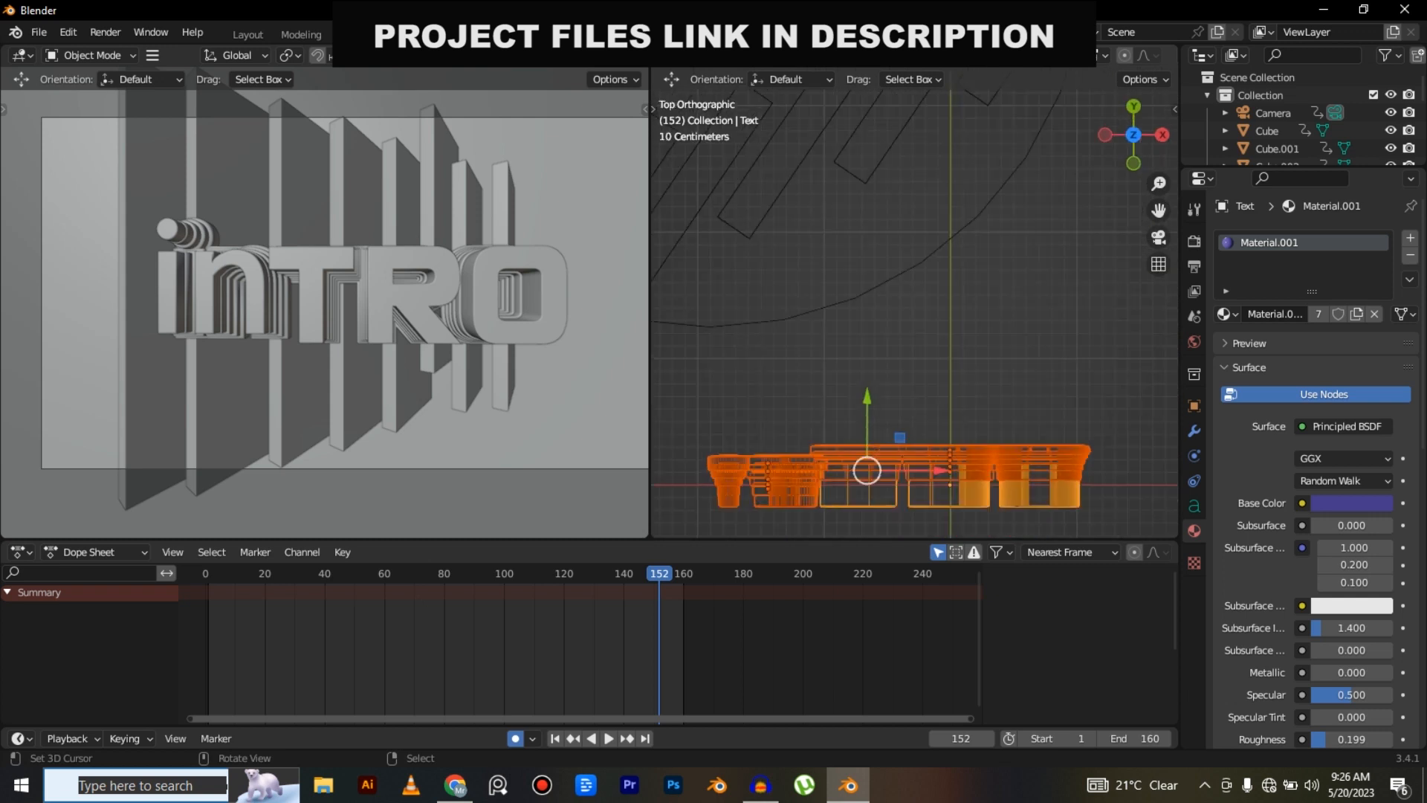
scroll(915, 303, down, 2)
key(Tab)
text(1)
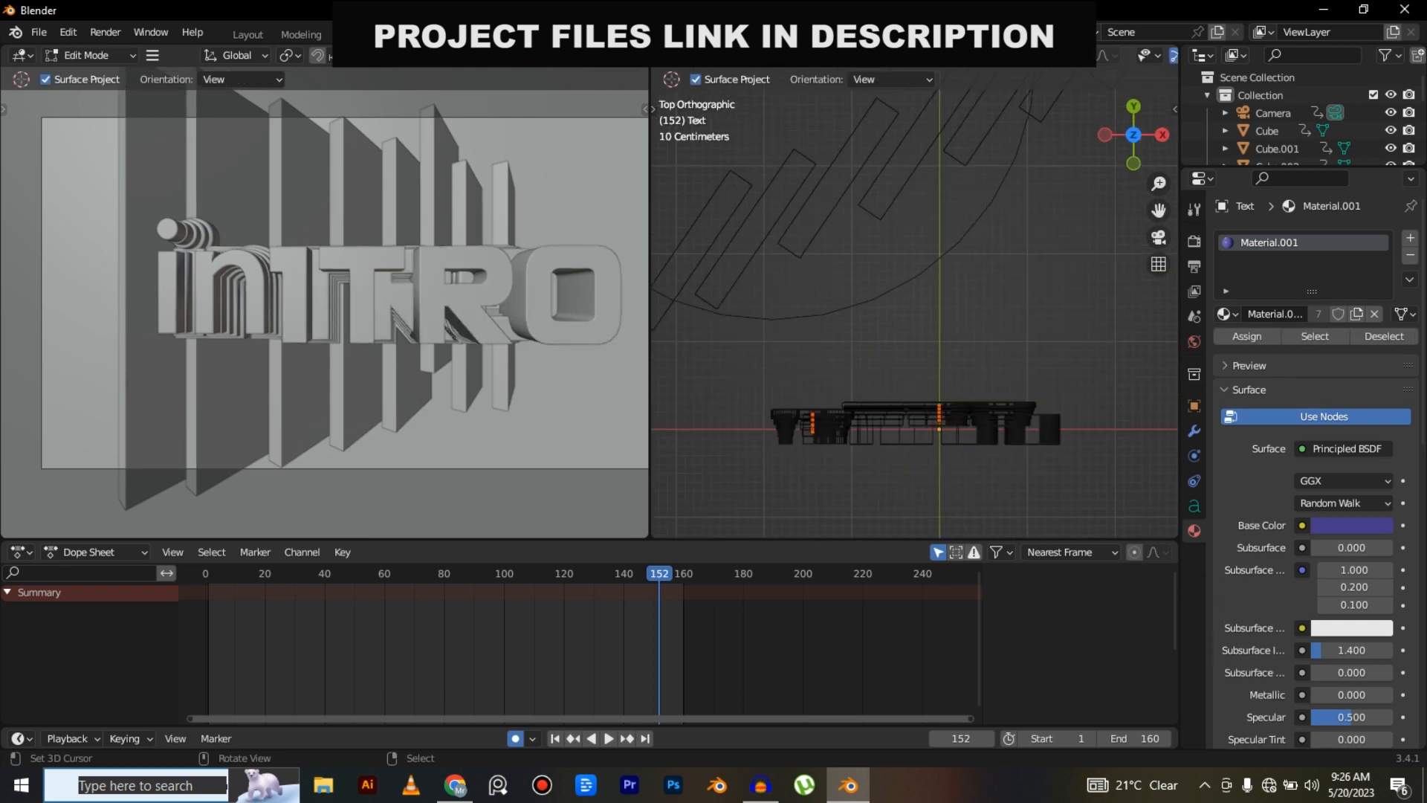
key(ctrl+z)
drag(538, 638, 206, 637)
text(B)
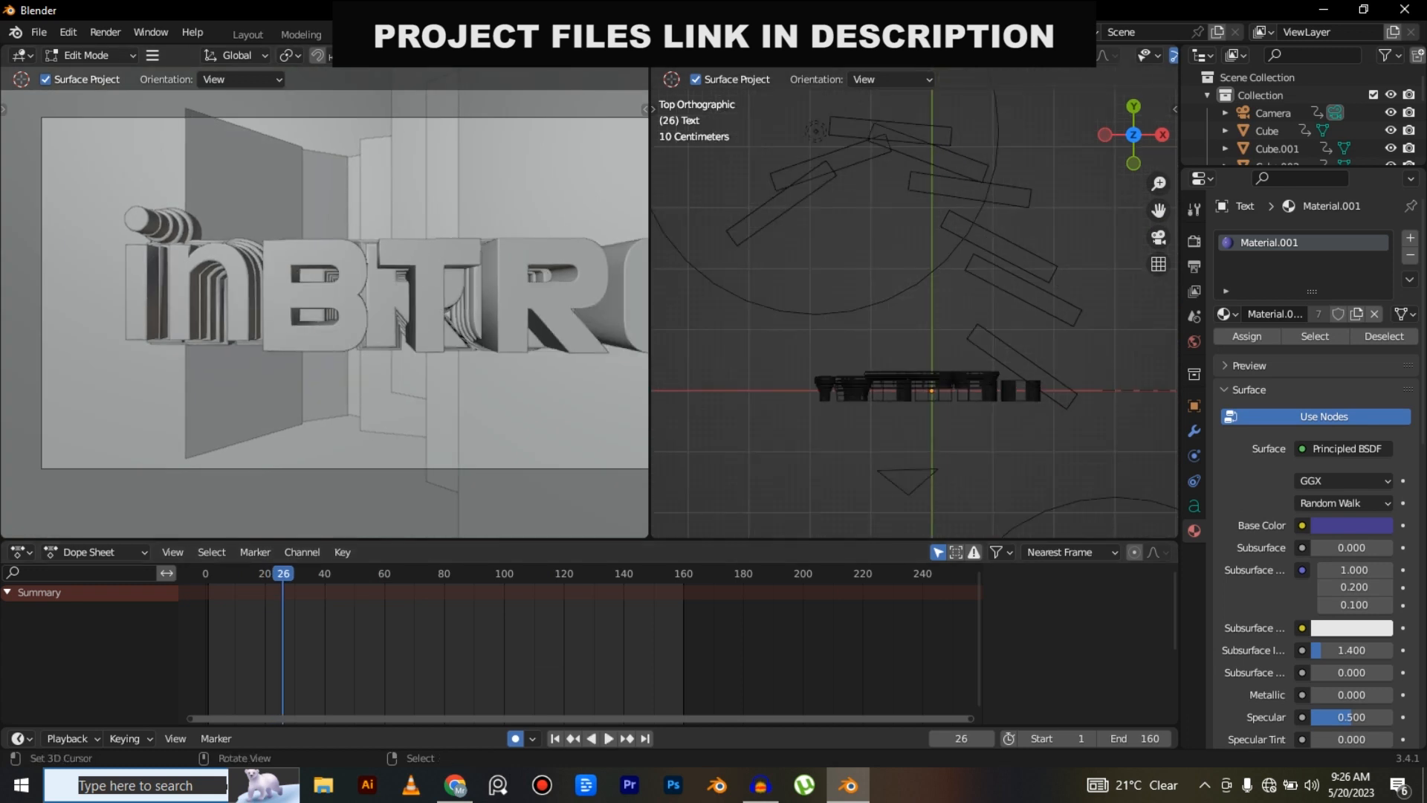
key(ctrl+z)
key(ctrl+z)
key(ctrl+z)
middle_drag(910, 424, 923, 279)
key(Tab)
key(KP_1)
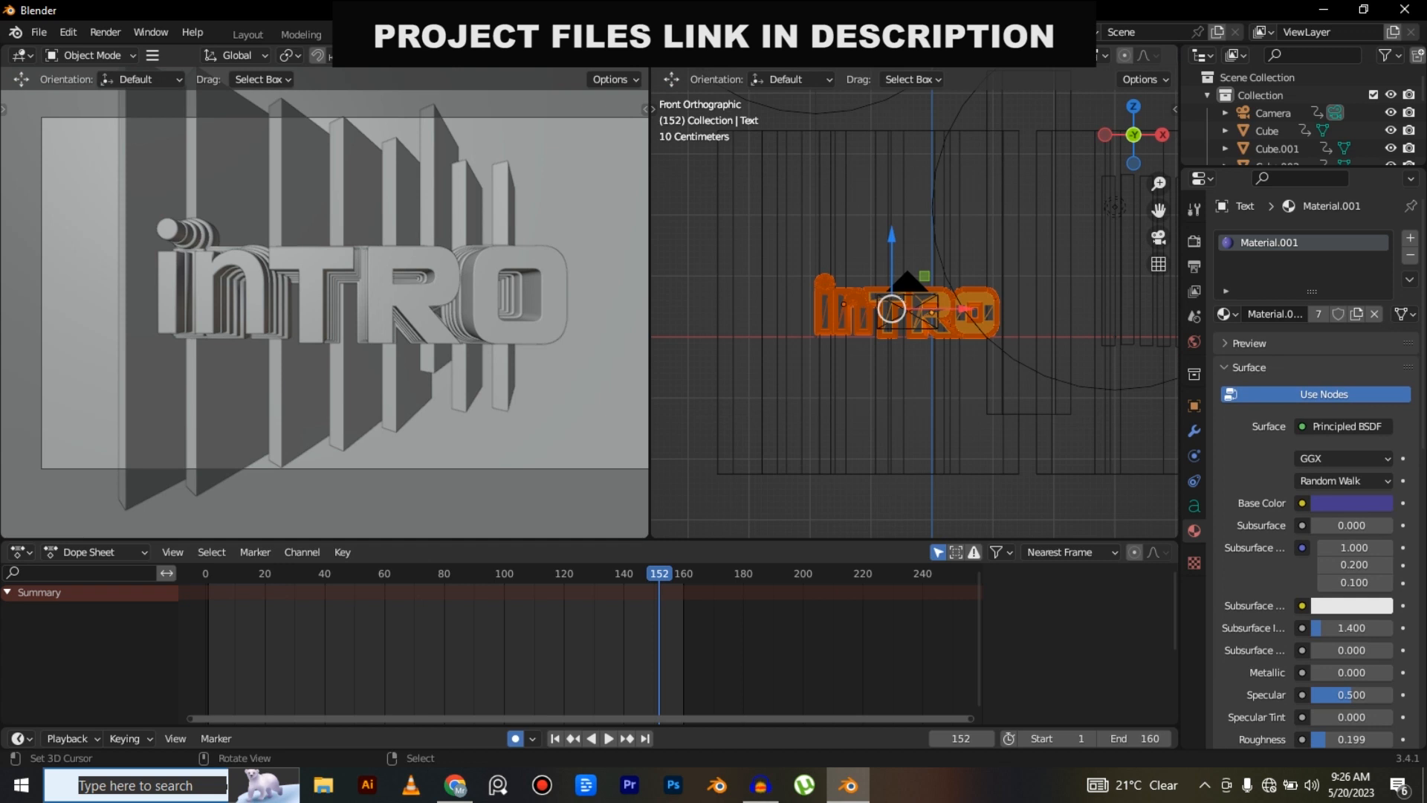
Keyframe the text layers in place at frame 39 and raised above the camera view at frame 17.
key(KP_7)
scroll(915, 314, down, 2)
drag(405, 625, 357, 625)
key(space)
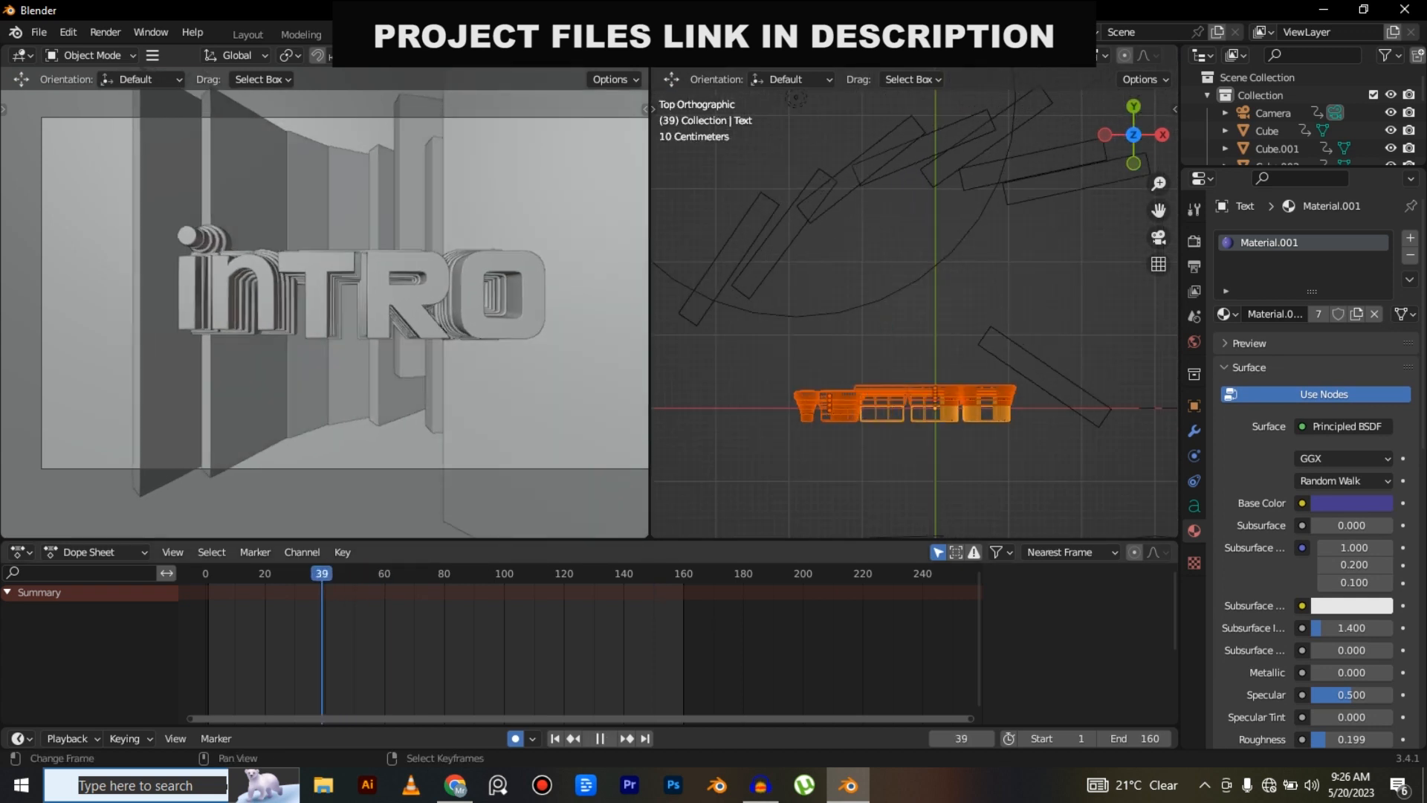
key(KP_1)
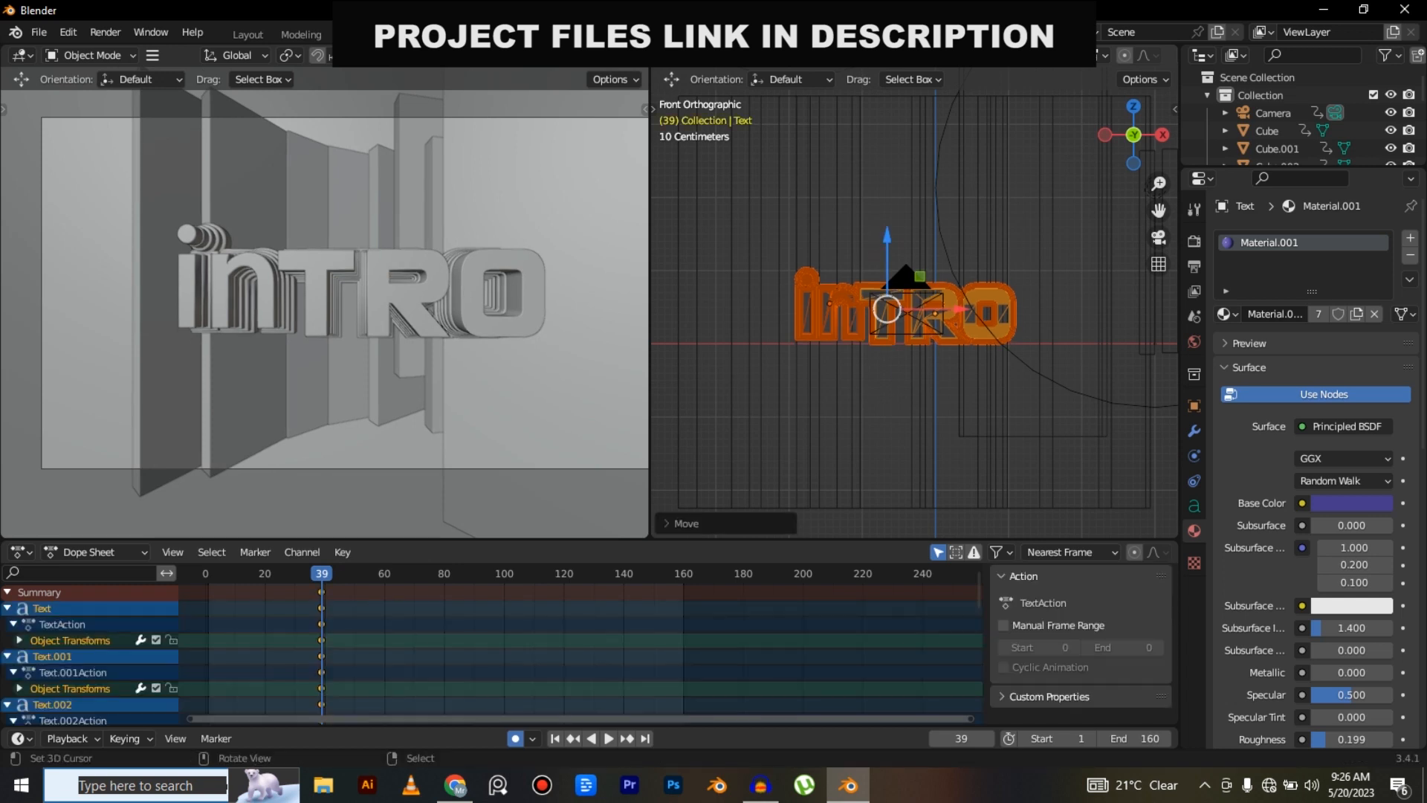
click(255, 623)
drag(887, 310, 887, 83)
Shift the text layers' keyframes about 15 frames earlier to frames 2 and 24, and play the animation from the start.
key(g)
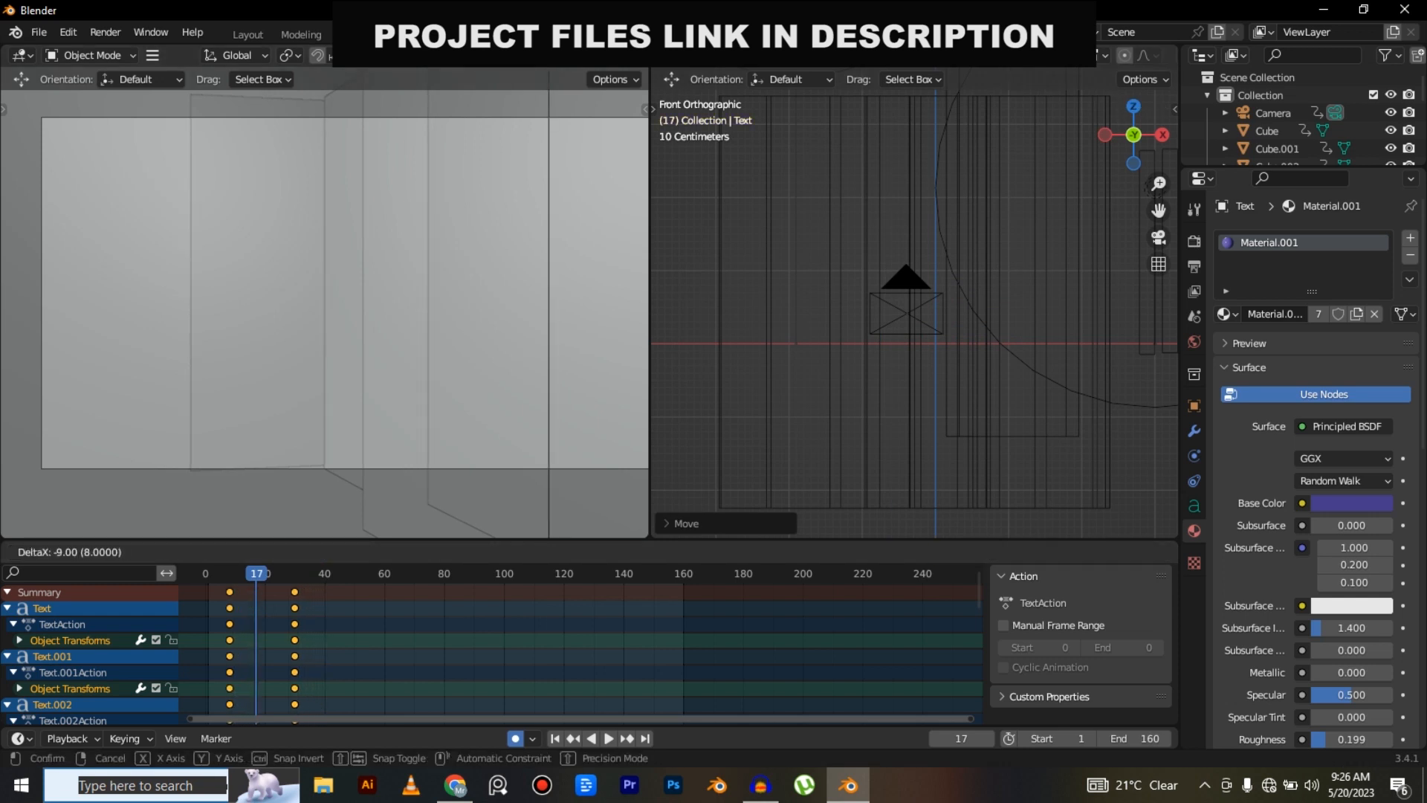
click(212, 639)
click(209, 573)
key(space)
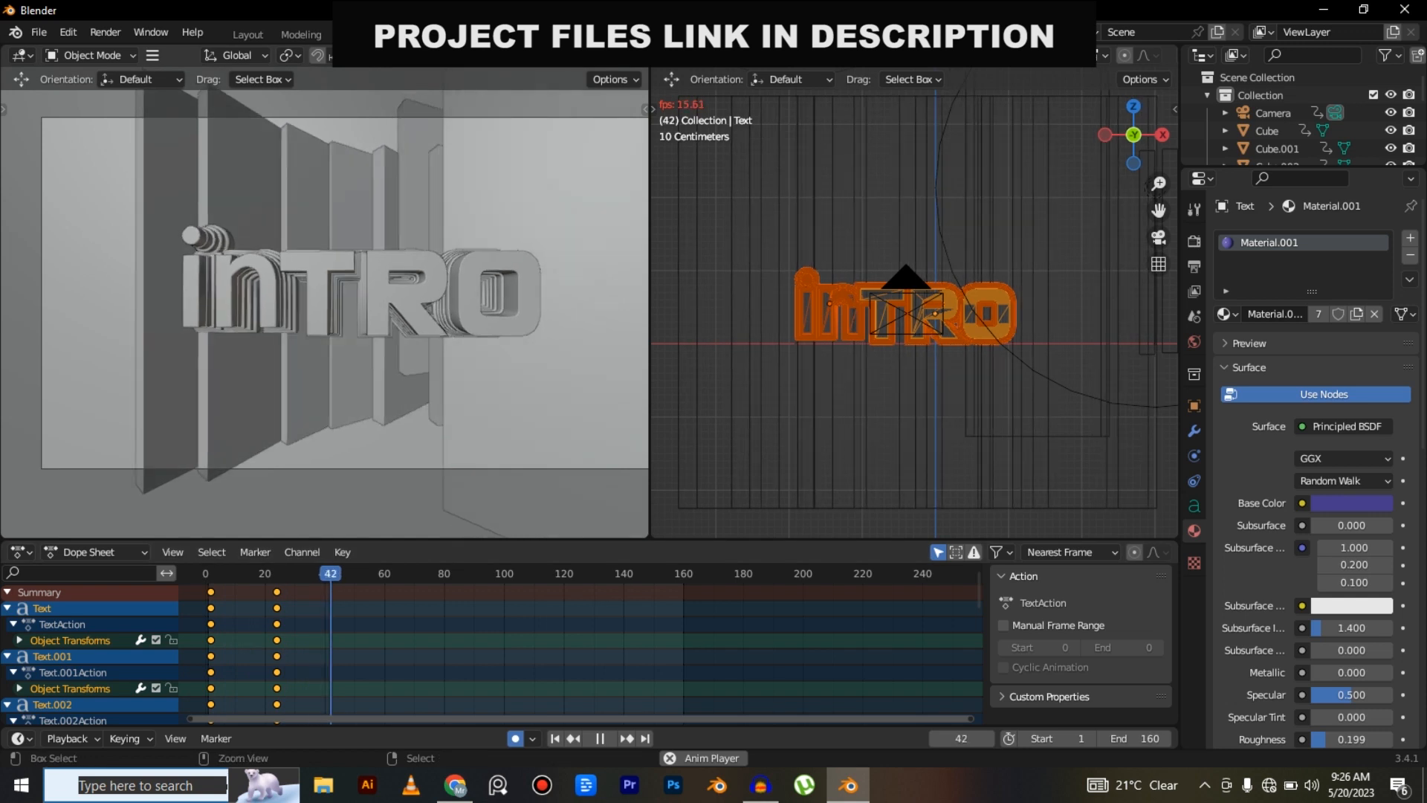
key(ctrl+s)
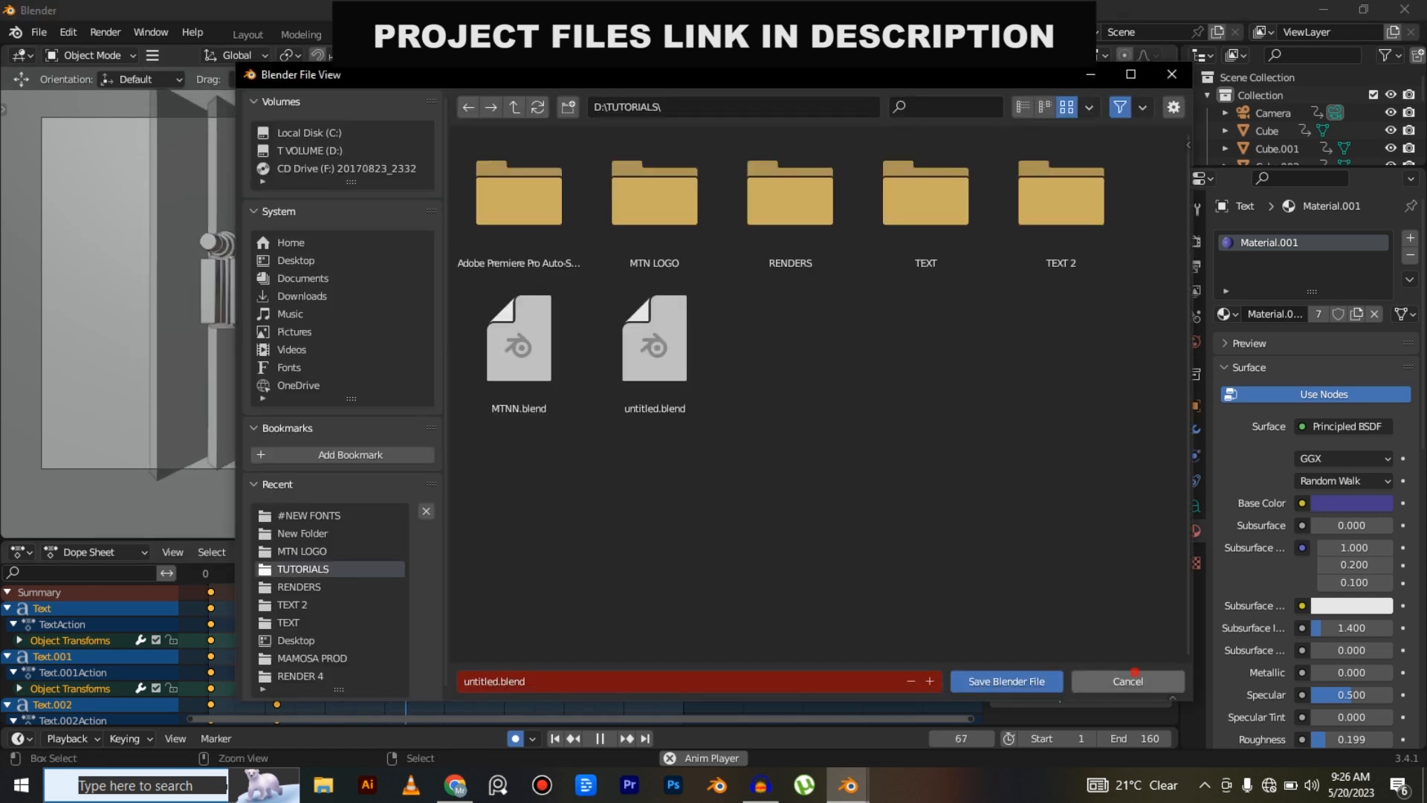
click(1127, 681)
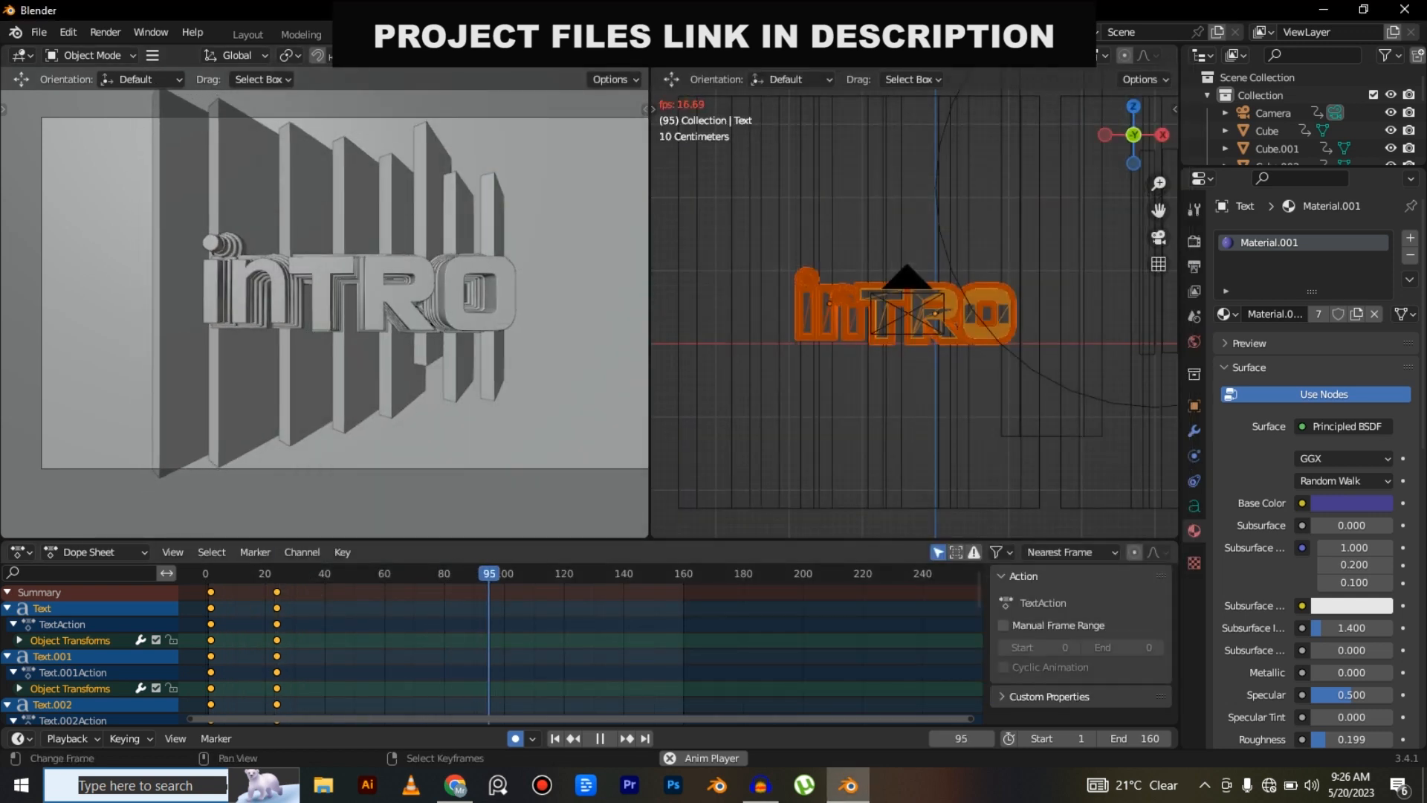
key(shift+Left)
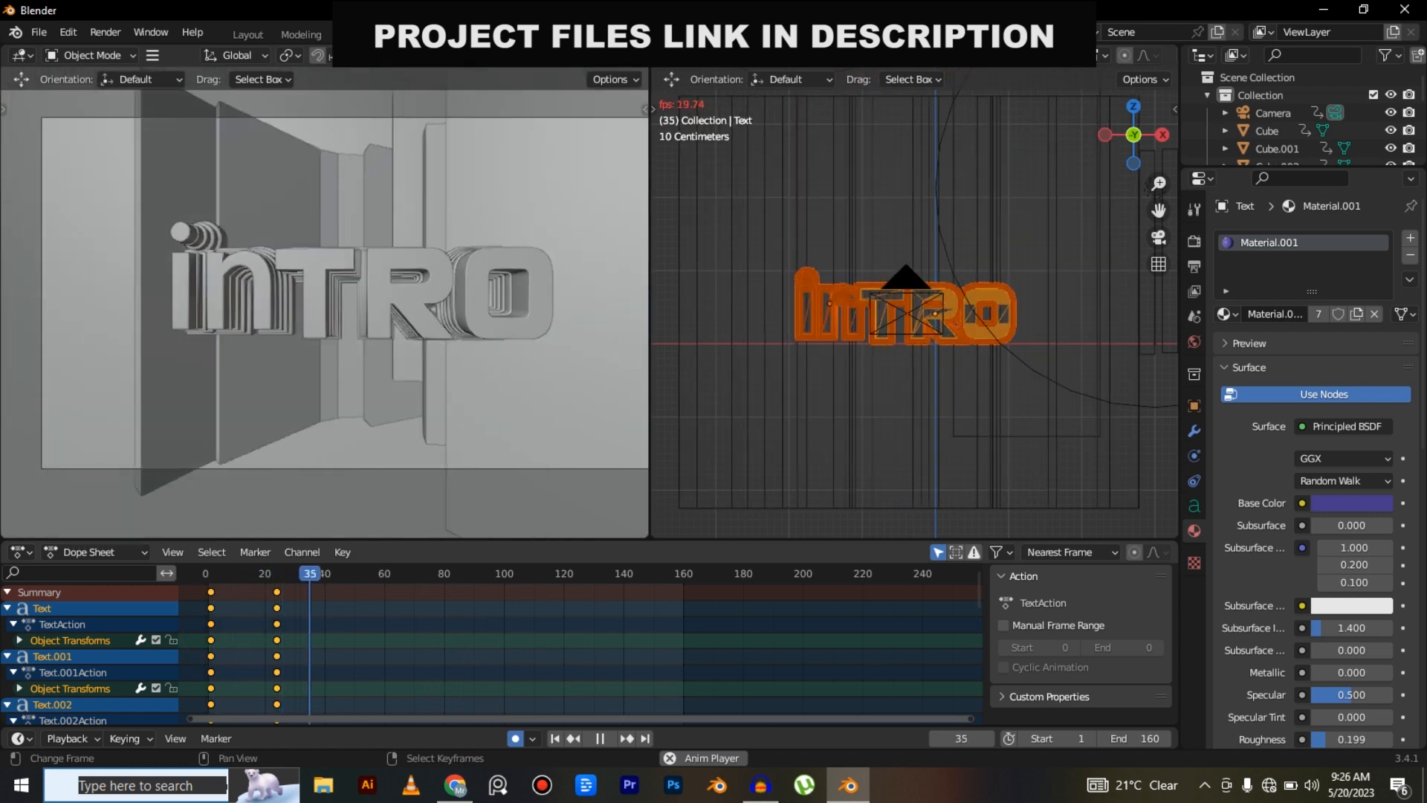
Set the text keyframes' interpolation to Back and move them to about frames 38 and 60.
key(t)
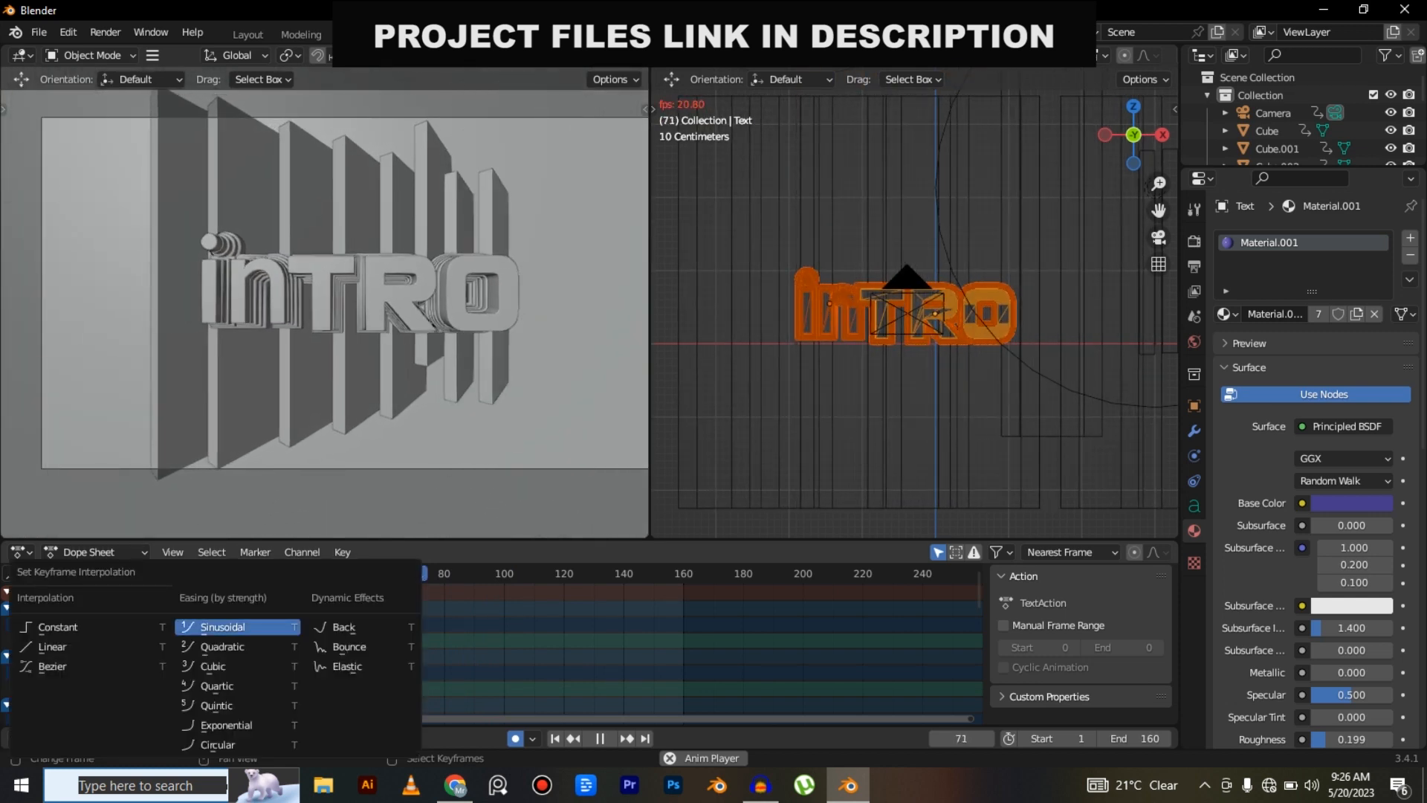
click(344, 627)
key(shift+Left)
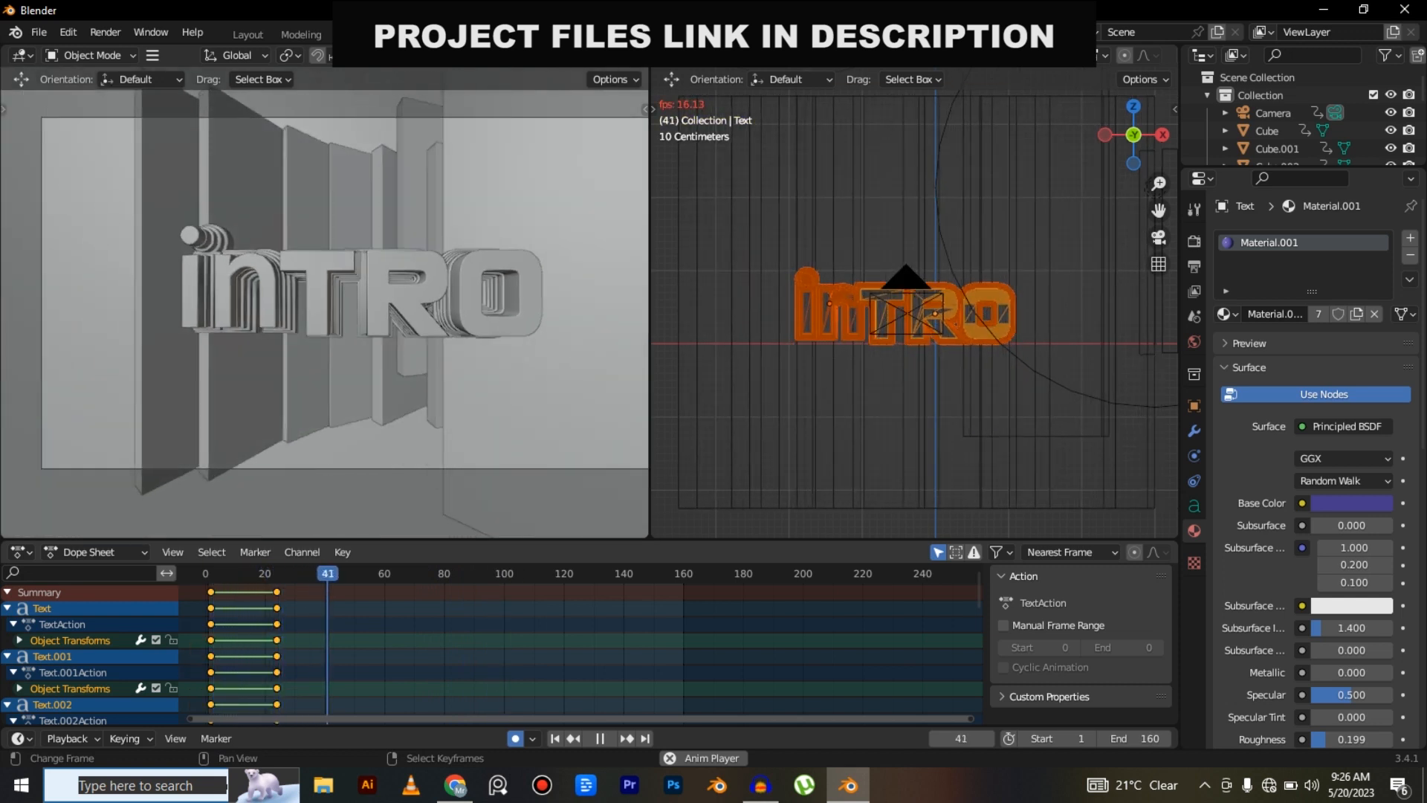
key(g)
click(369, 640)
key(shift+Left)
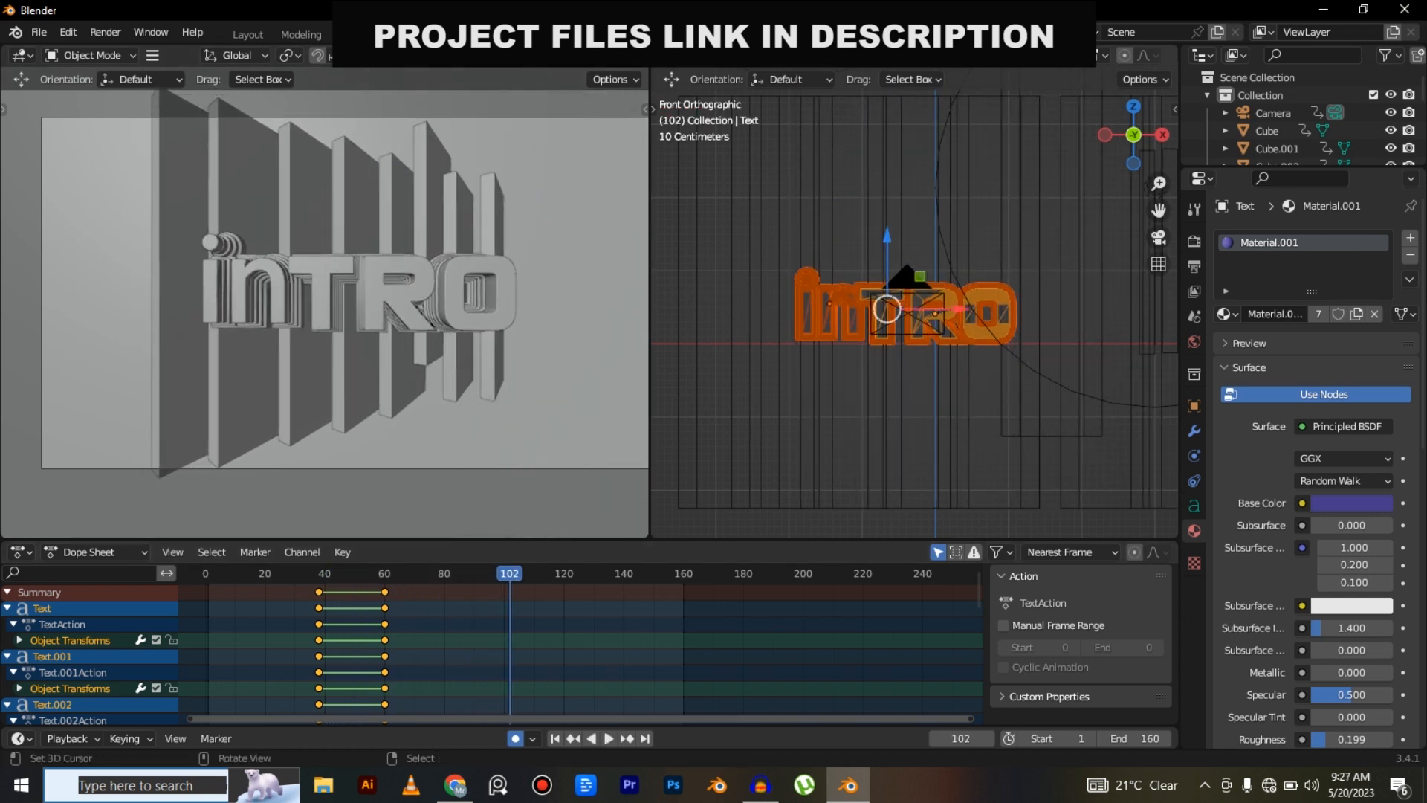
Move the keyframes of Text.010, the rearmost "in" layer, about 11 frames earlier.
key(KP_7)
shift+middle_drag(877, 394, 892, 294)
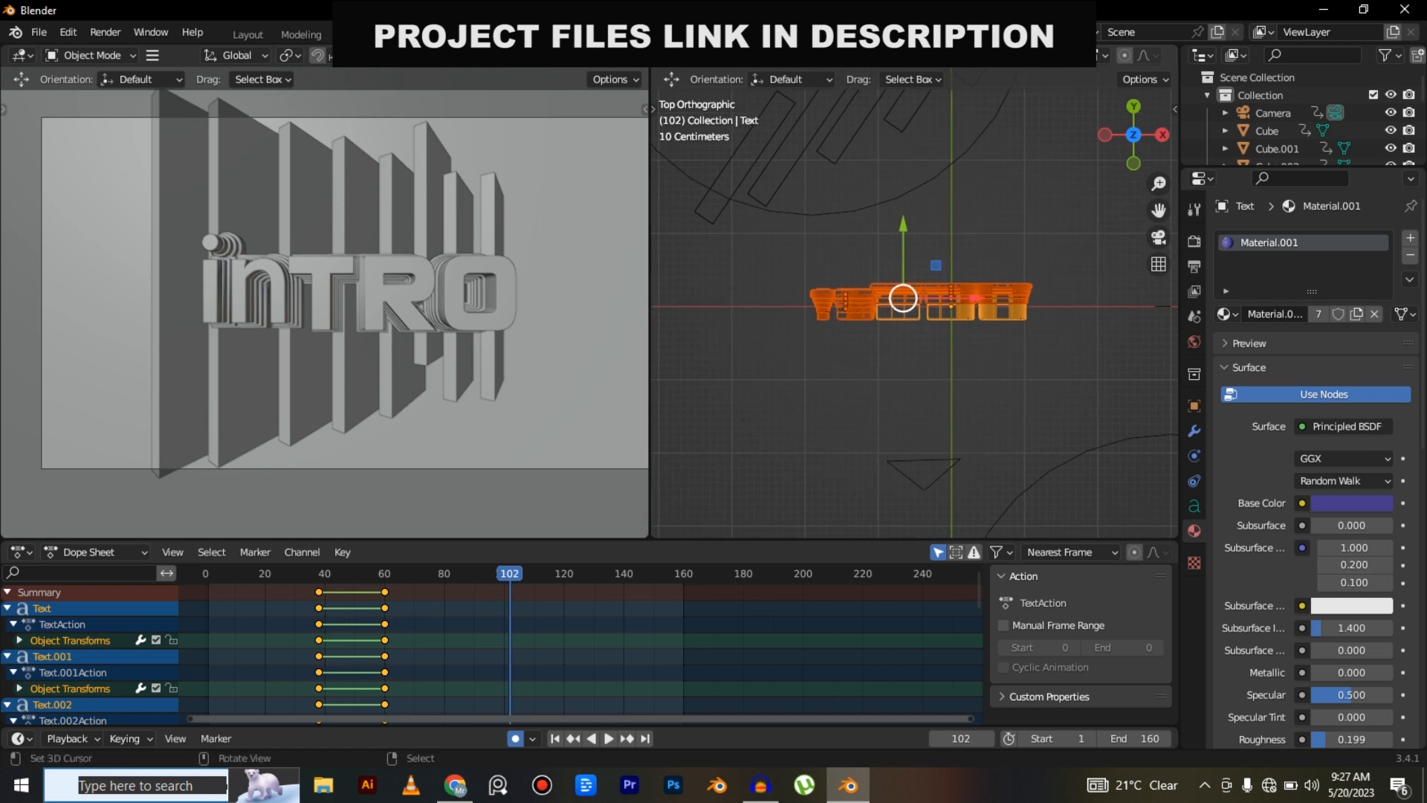
scroll(892, 293, up, 4)
shift+middle_drag(713, 280, 827, 275)
click(828, 276)
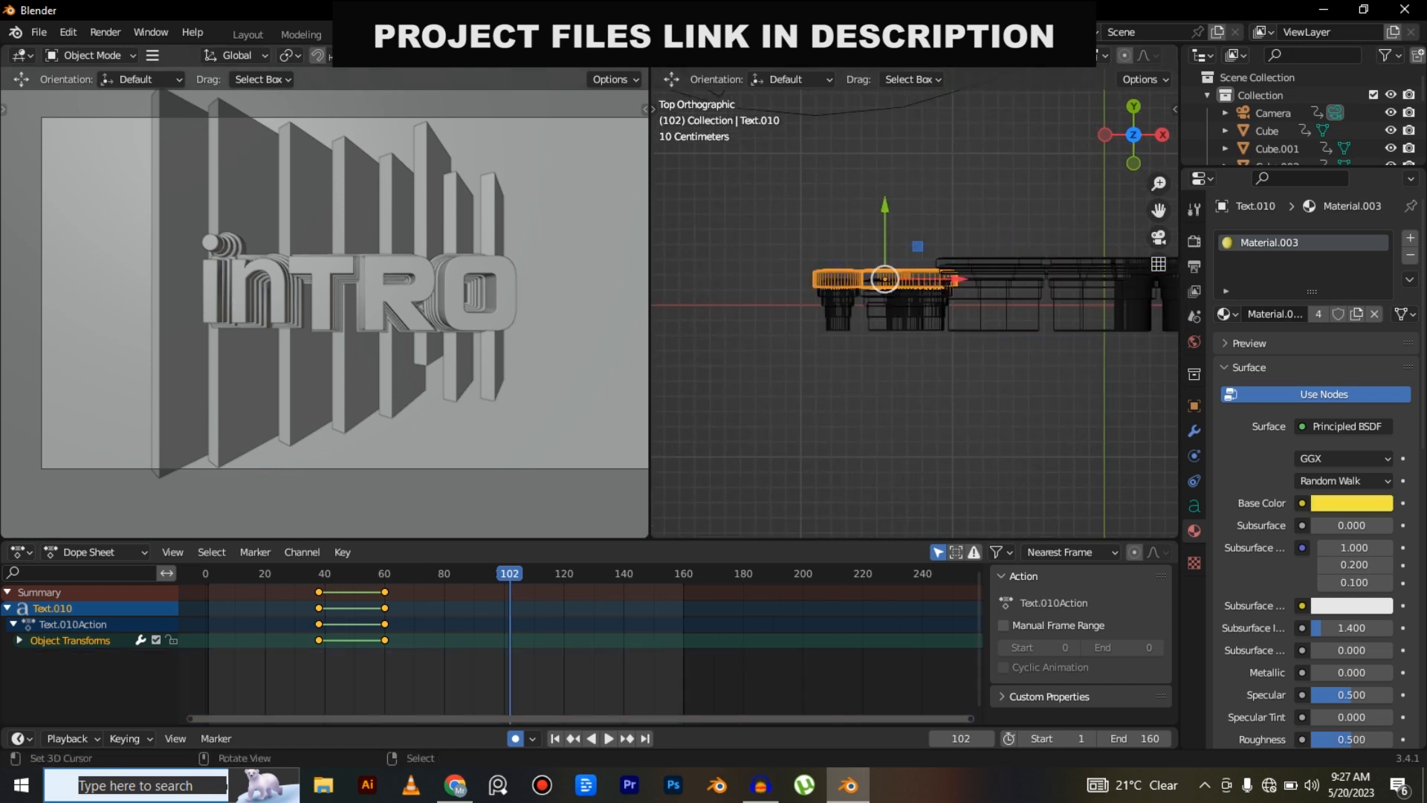
key(g)
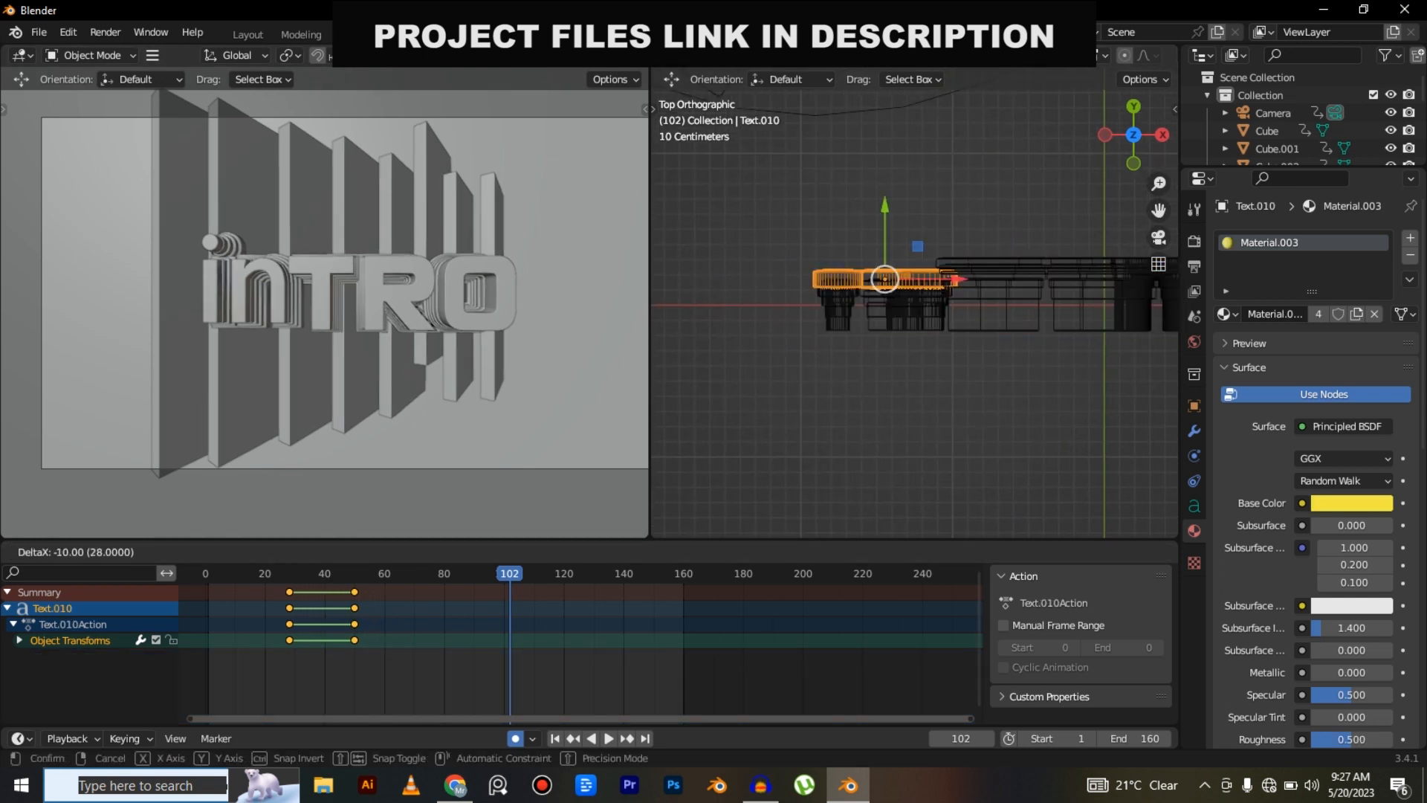
click(326, 622)
scroll(915, 313, up, 2)
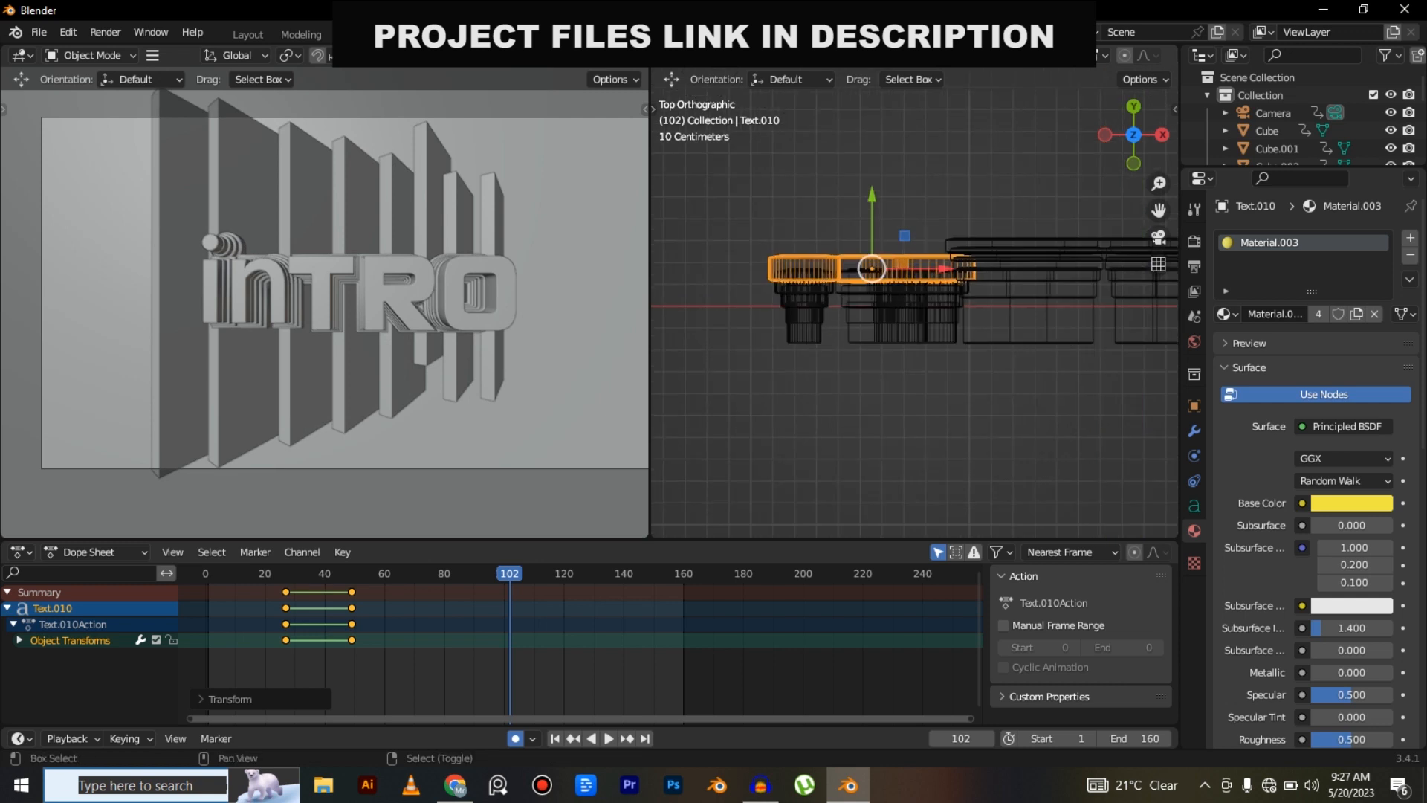
Move the keyframes of the next "in" layer, Text.009, about 7 frames earlier and play the animation.
shift+middle_drag(825, 285, 891, 285)
scroll(892, 285, up, 2)
right_click(889, 283)
key(g)
click(305, 623)
drag(292, 623, 264, 623)
key(space)
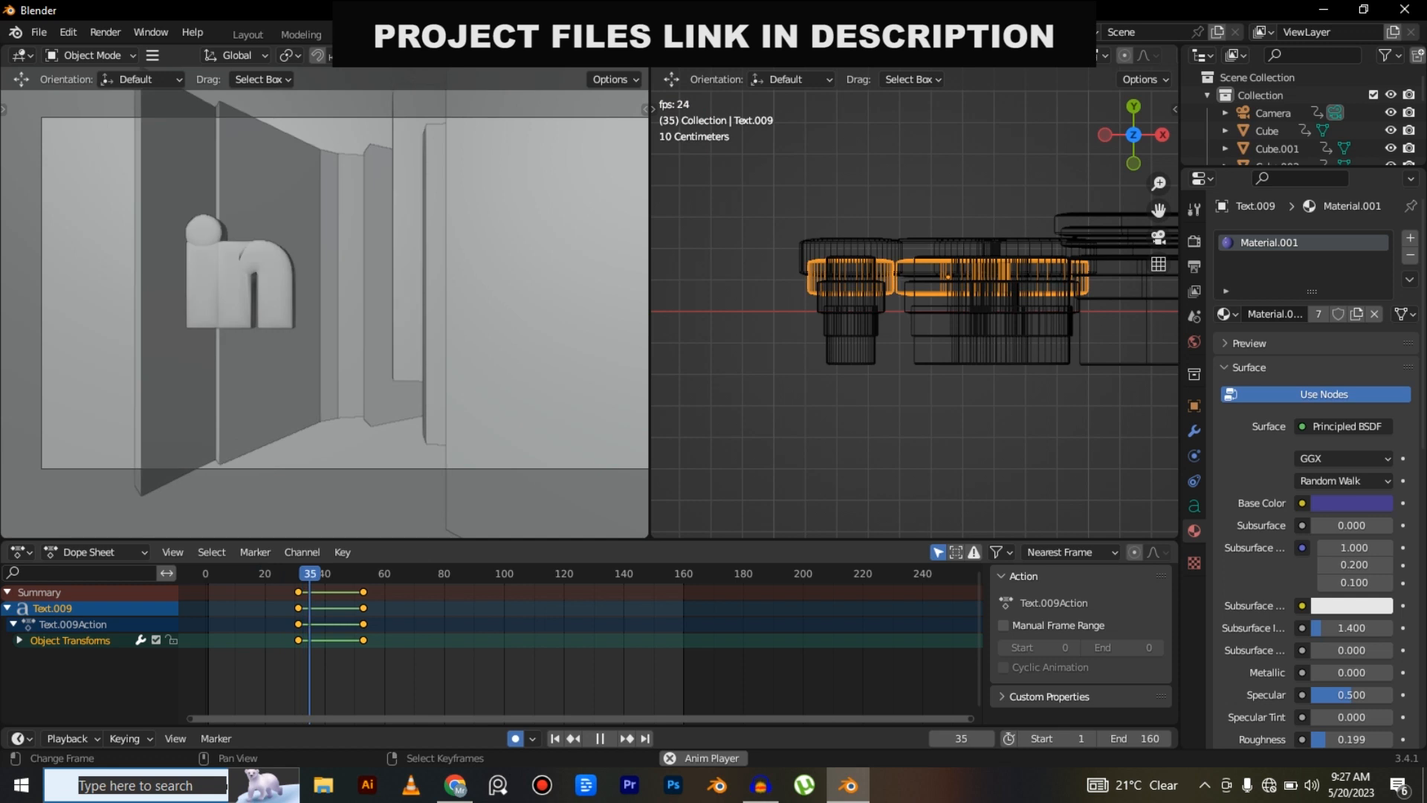
key(space)
Move Text.007's keyframes slightly later and Text.001's about 9 frames later, and play the animation from the start.
right_click(881, 303)
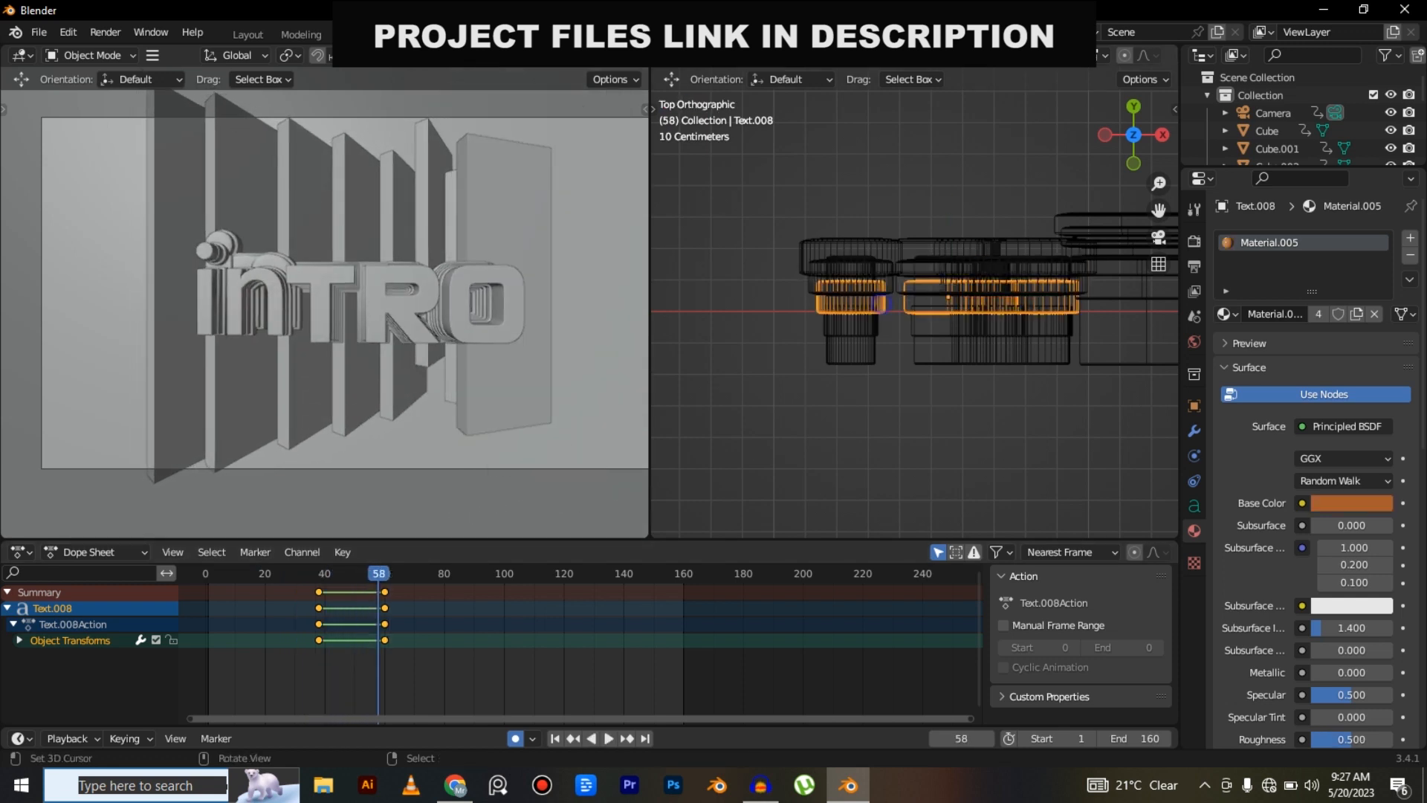
right_click(880, 318)
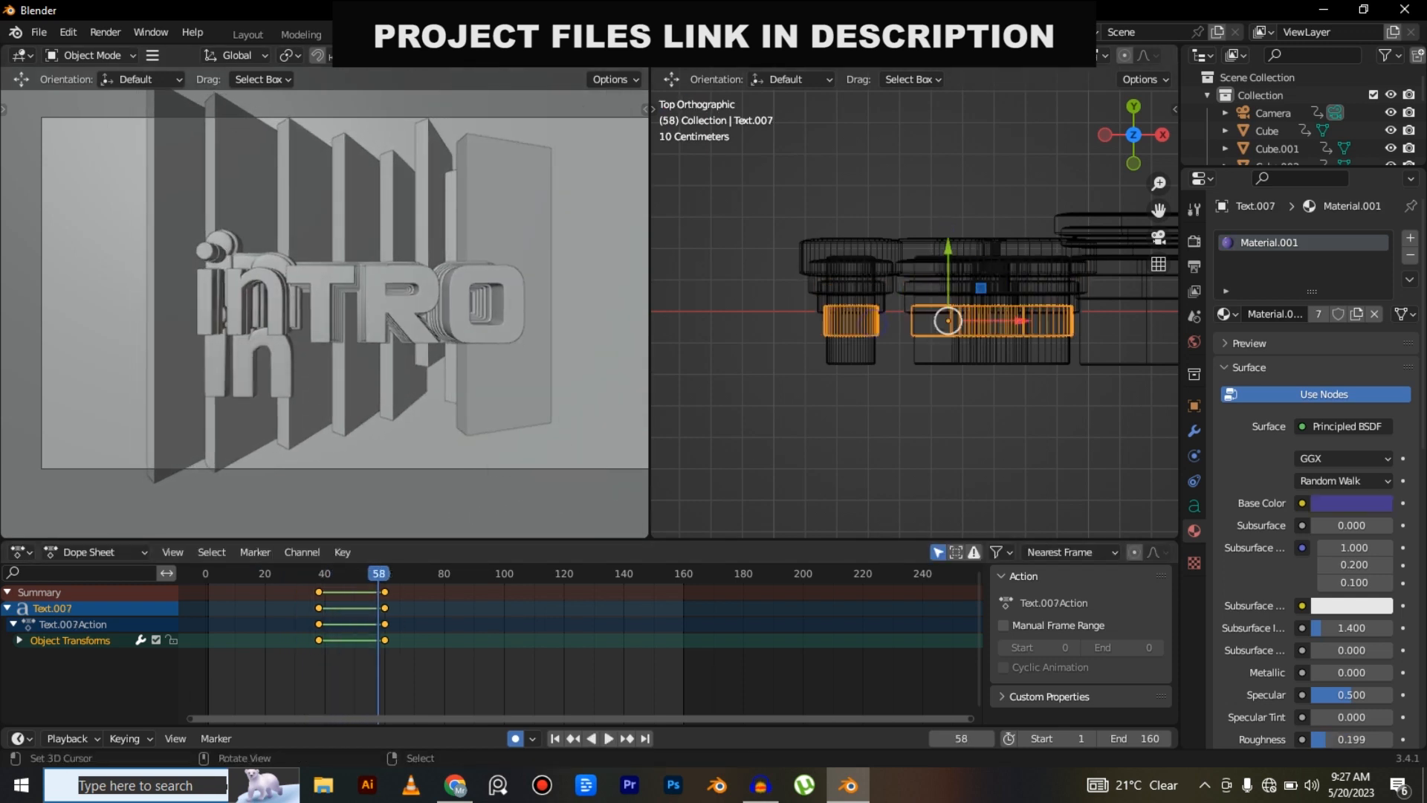
key(g)
click(372, 641)
right_click(876, 353)
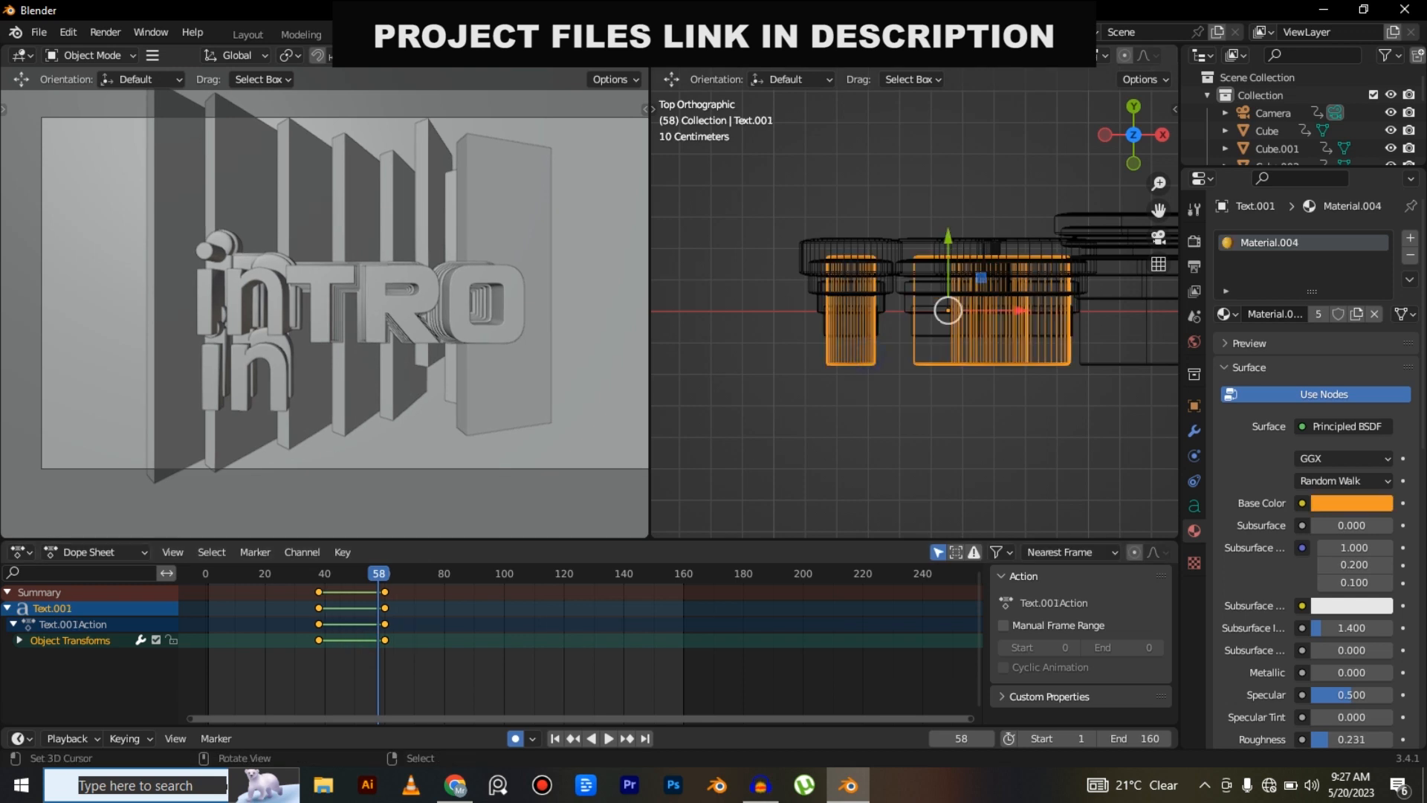
key(g)
click(317, 623)
key(shift+Left)
key(space)
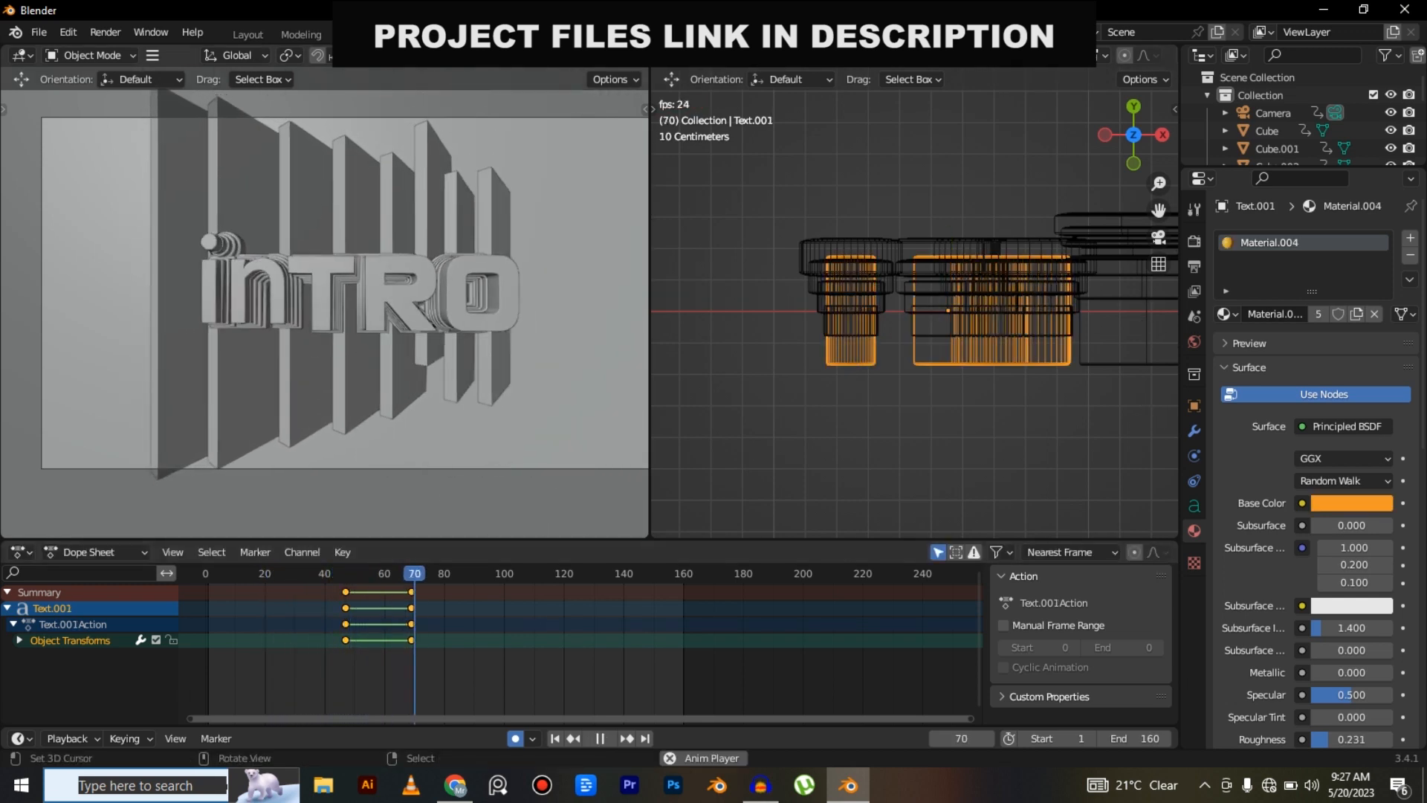
key(space)
Move the keyframes of Text.006, the rearmost "TRO" layer, to about frames 42 and 64.
shift+middle_drag(1041, 349, 761, 389)
right_click(806, 256)
key(g)
click(349, 632)
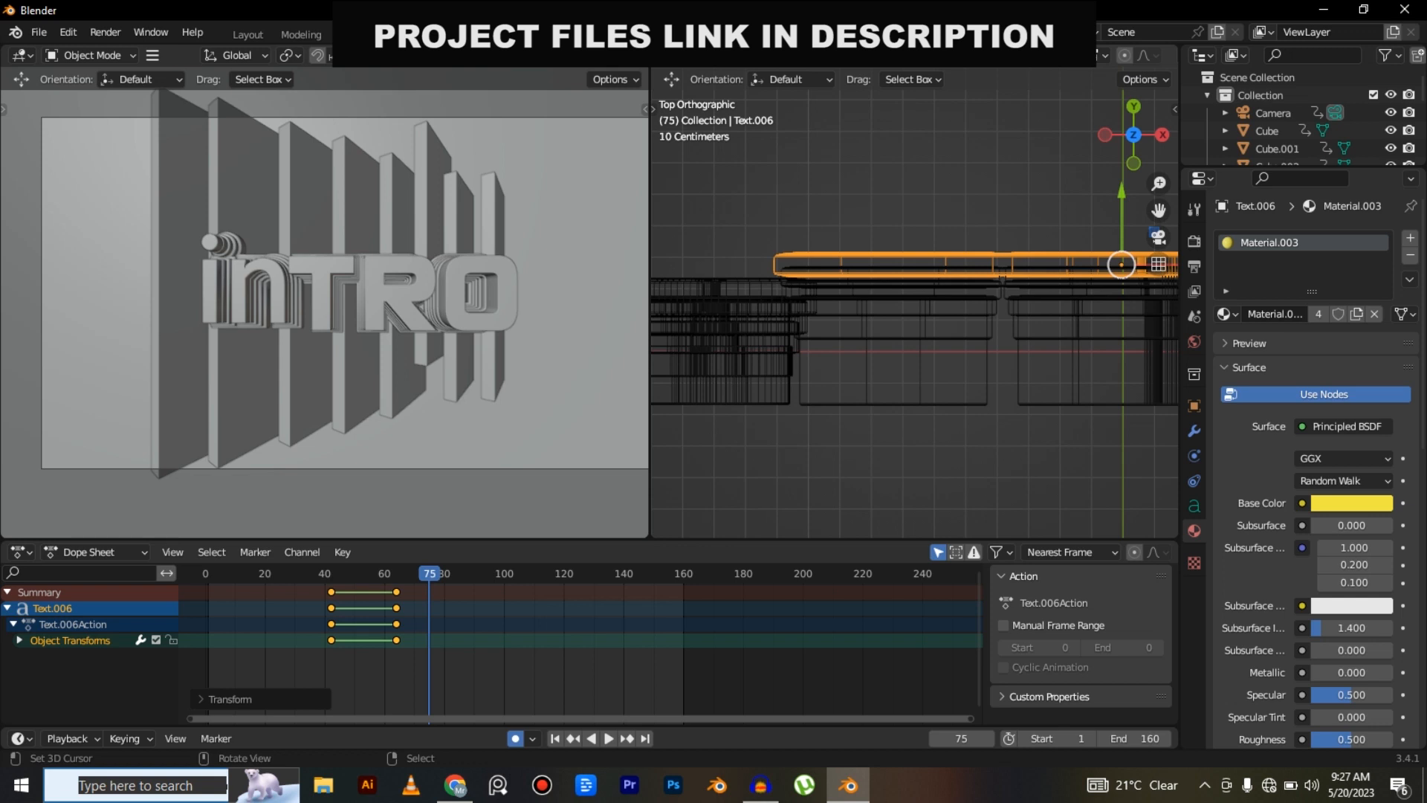
Move the keyframes of the next "TRO" layer, Text.005, to about frames 45 and 67 and play the animation.
right_click(866, 266)
key(g)
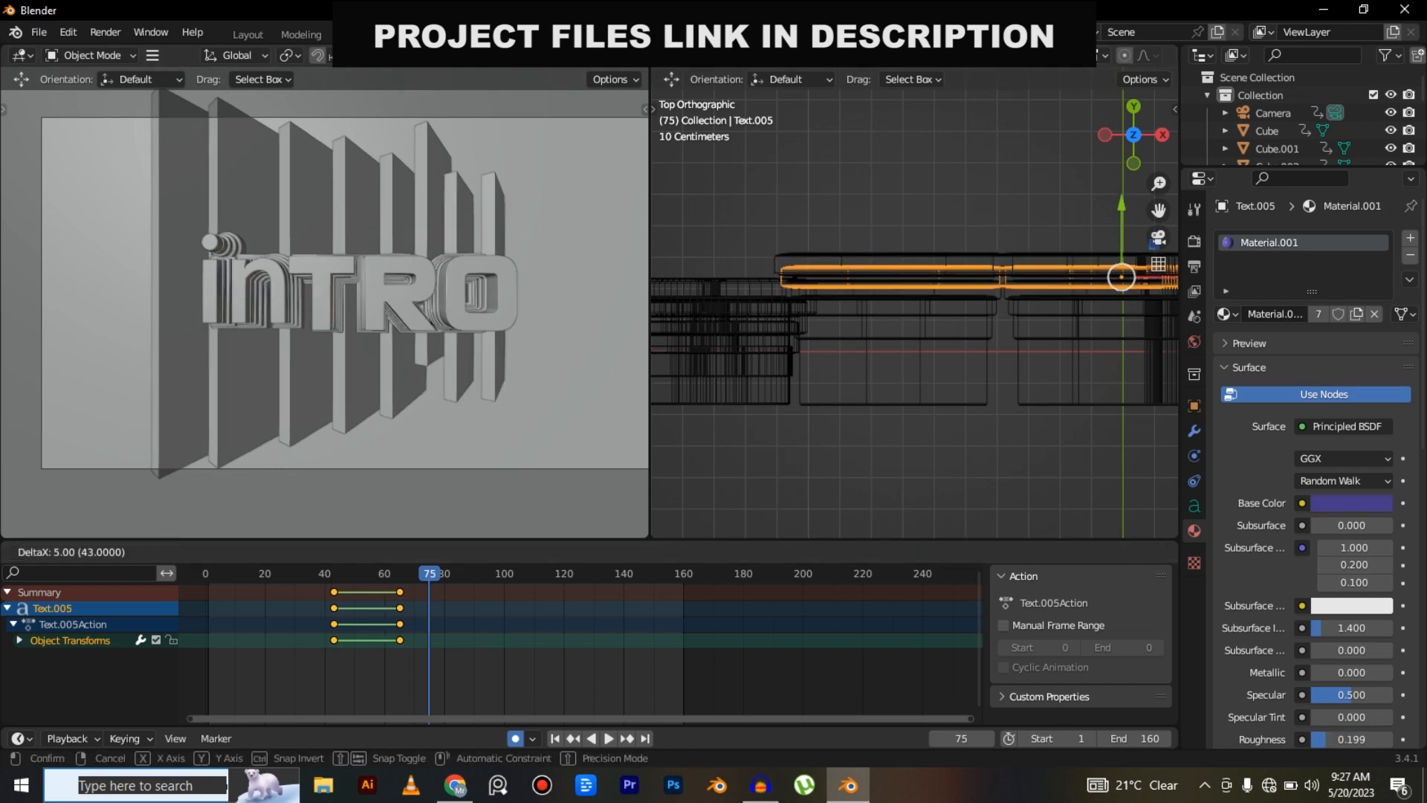
click(349, 629)
click(308, 621)
key(space)
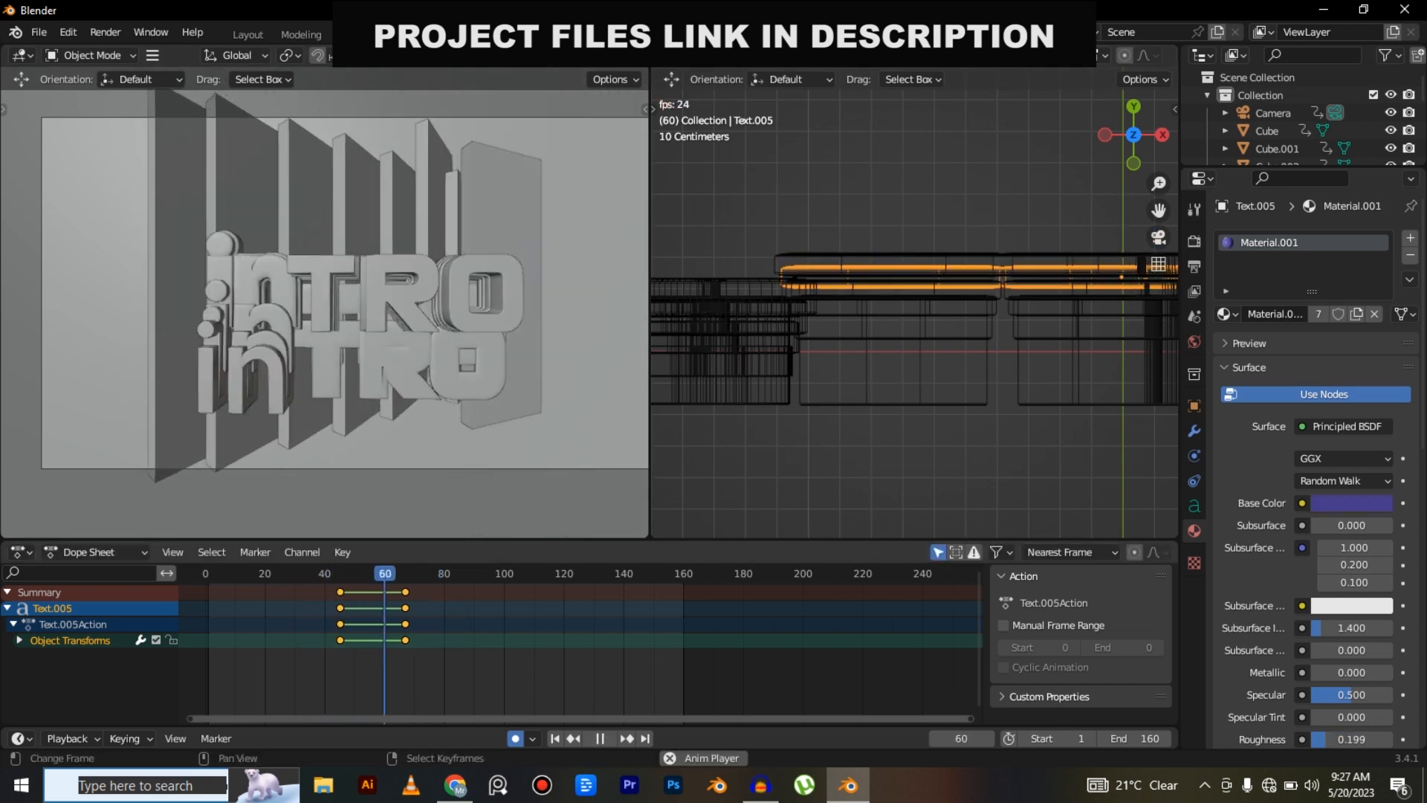
key(space)
Move Text.004's keyframes to about frames 50 and 72, and Text.003's to about frames 52 and 74.
right_click(849, 290)
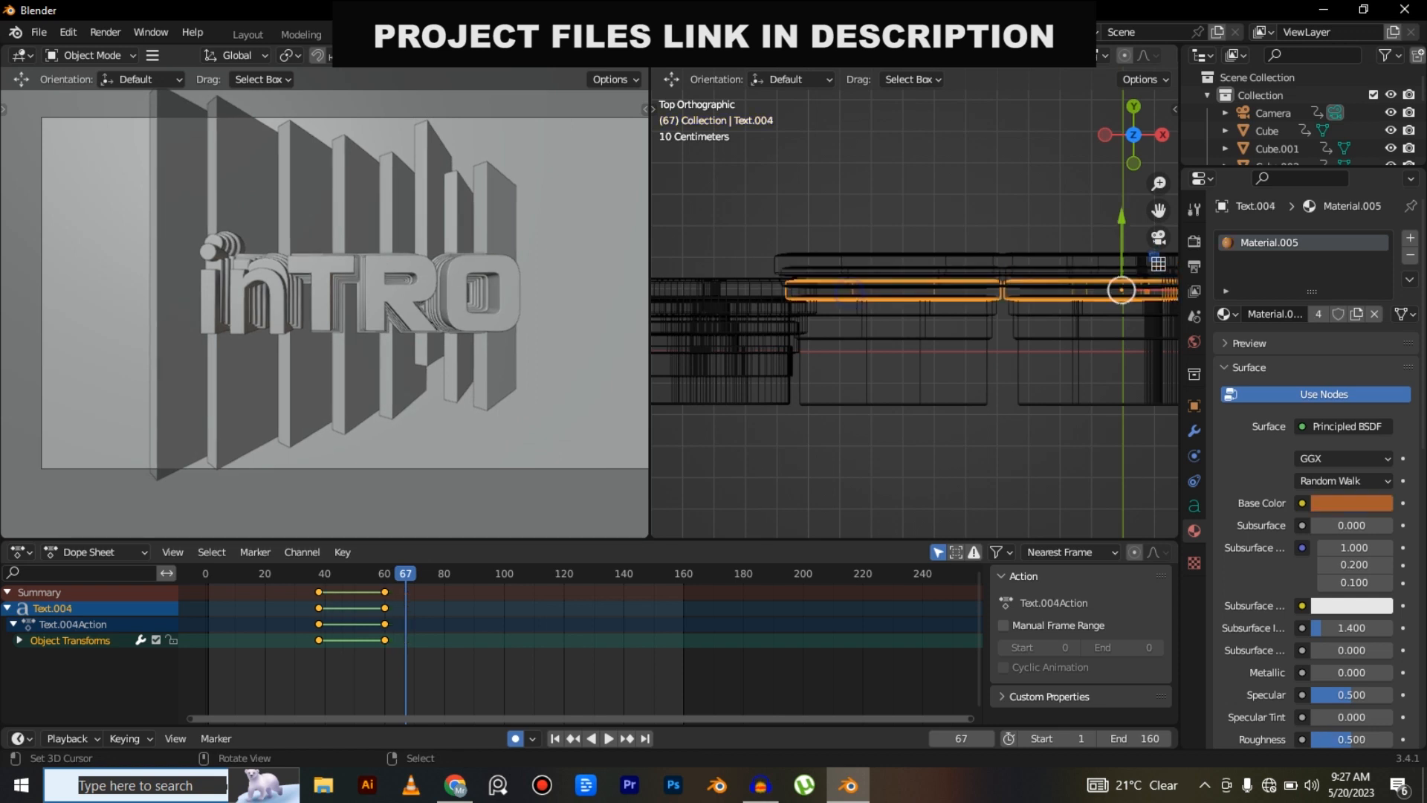
key(g)
click(454, 624)
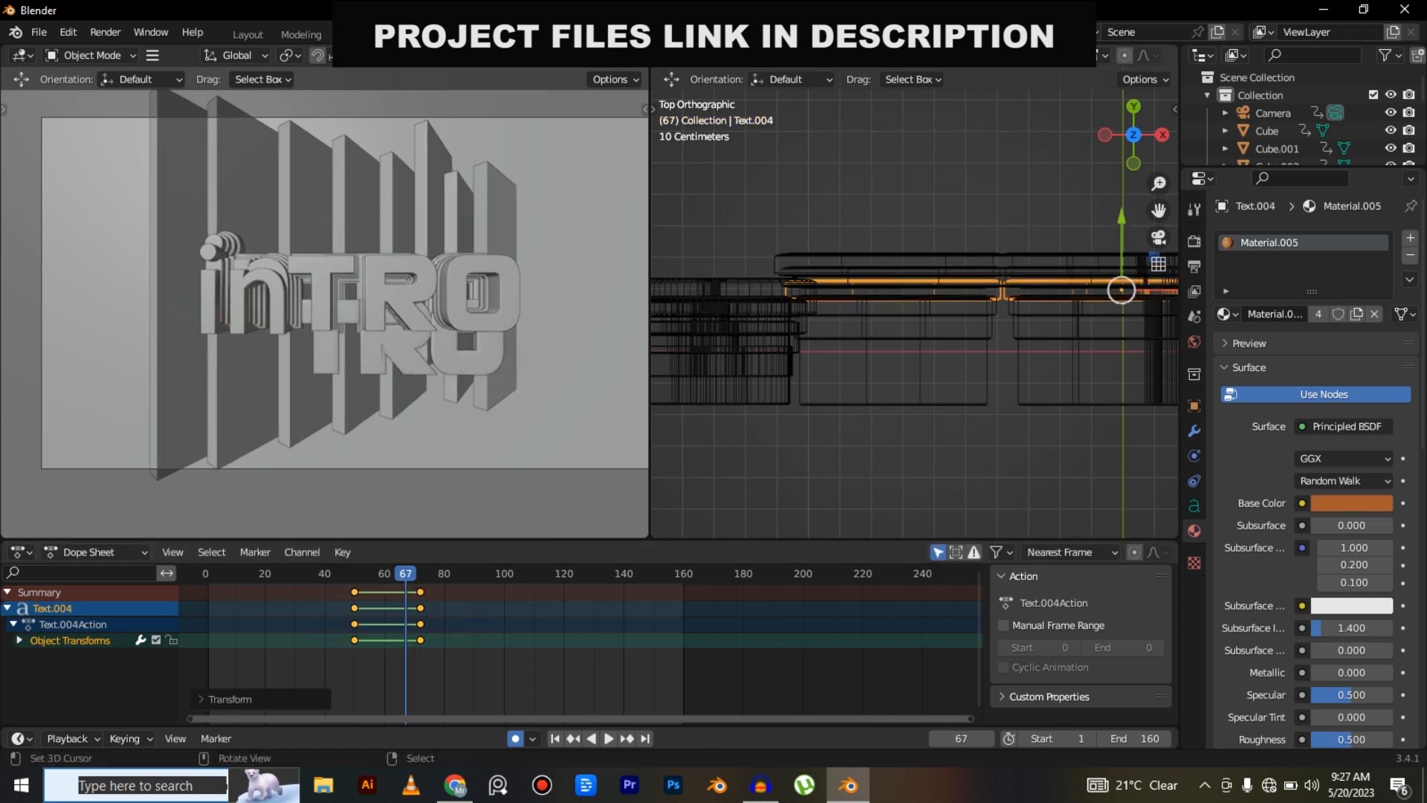
right_click(934, 308)
key(g)
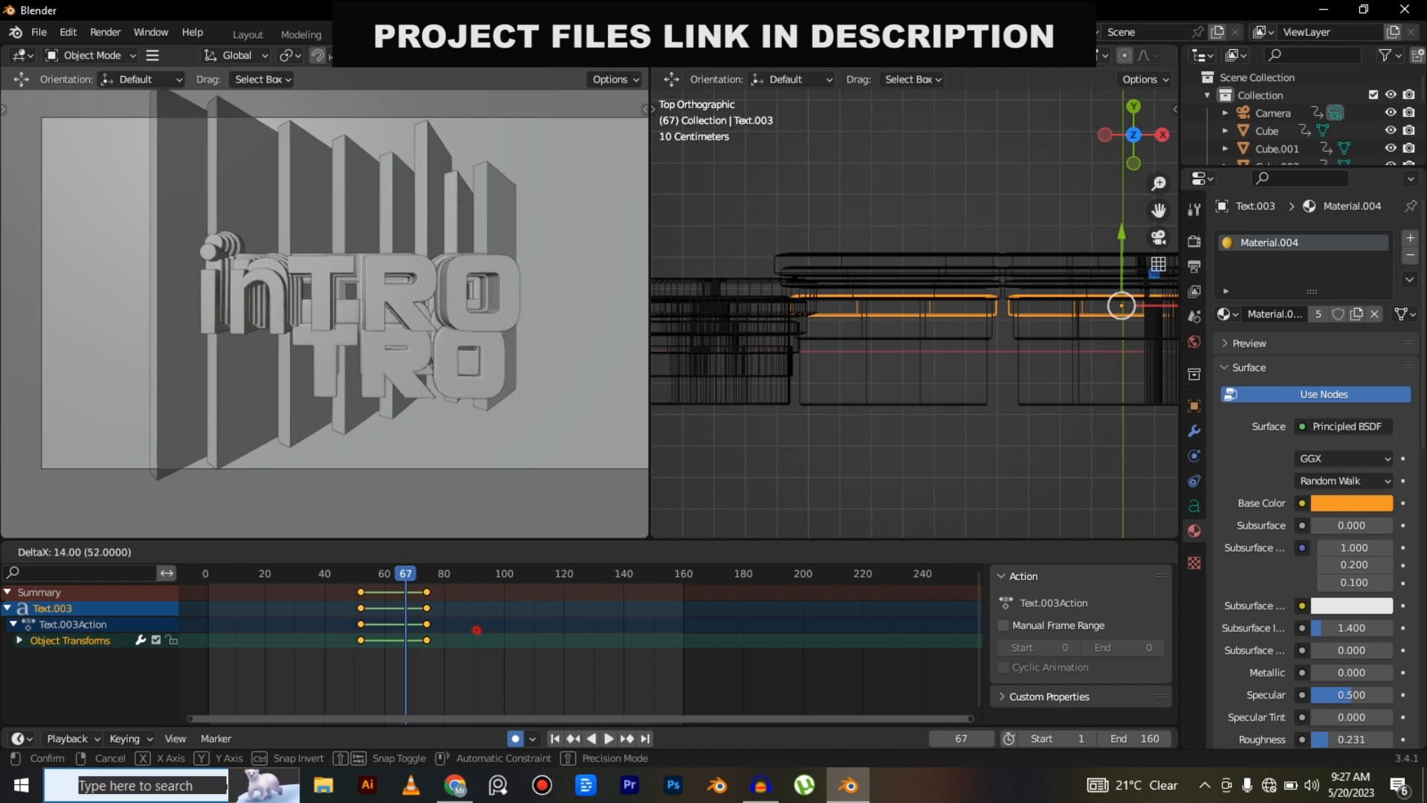
click(478, 628)
Shift the second-frontmost "TRO" layer's keyframes later, move the front layer's to about frames 73 and 95, and play the animation from the start.
right_click(950, 334)
key(g)
click(465, 628)
right_click(931, 400)
key(g)
click(446, 670)
drag(256, 658, 204, 654)
key(space)
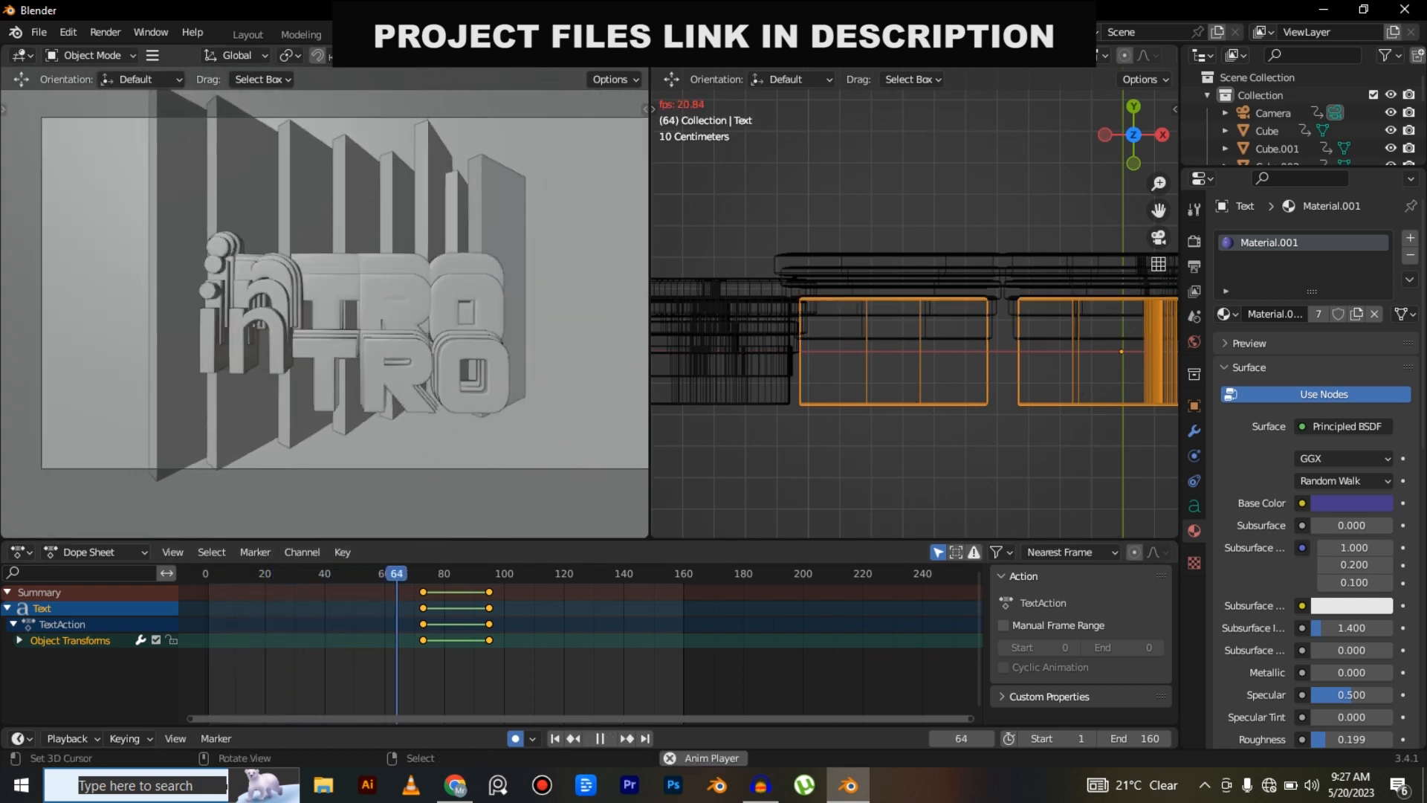
key(space)
Show the camera view in the Layout workspace with Rendered viewport shading.
click(1195, 241)
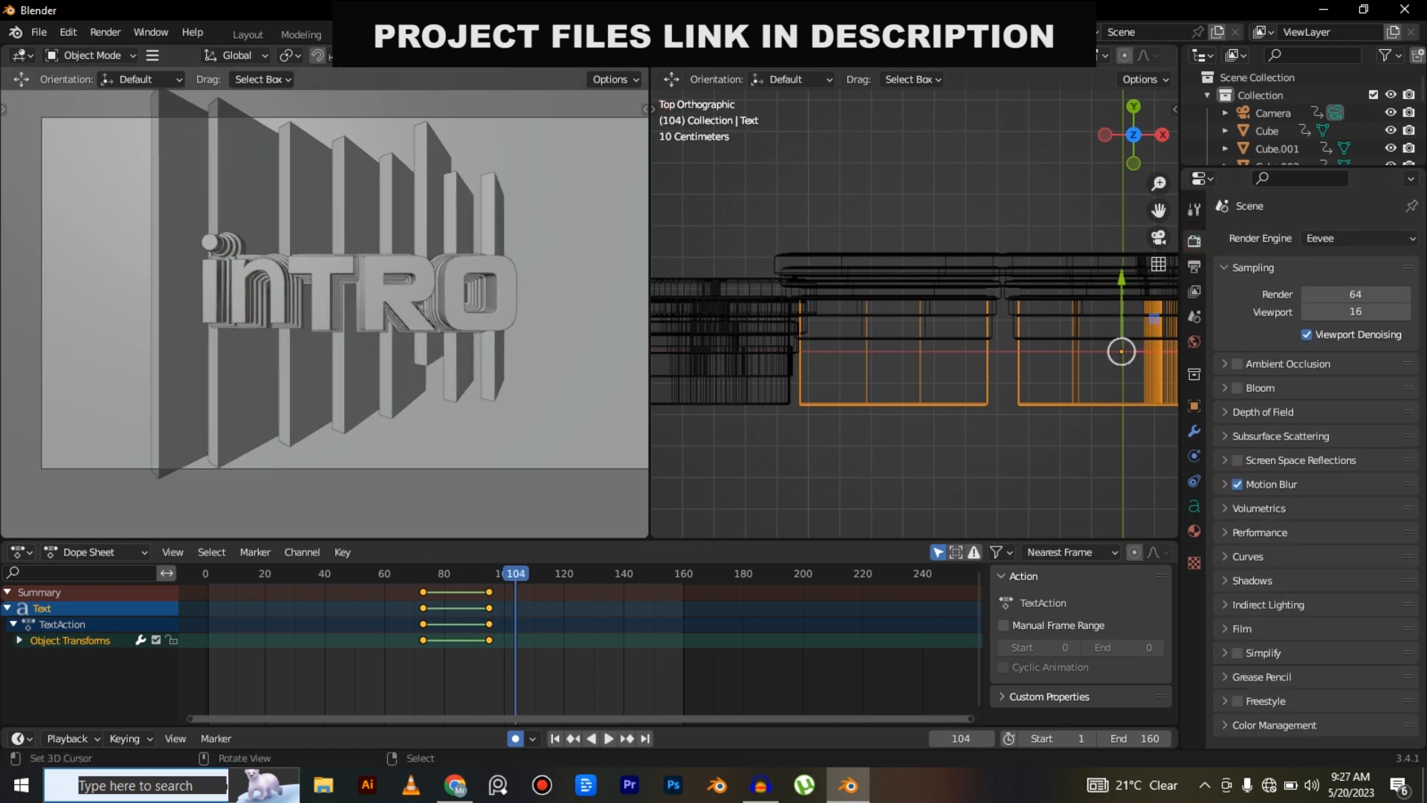
key(z)
click(343, 147)
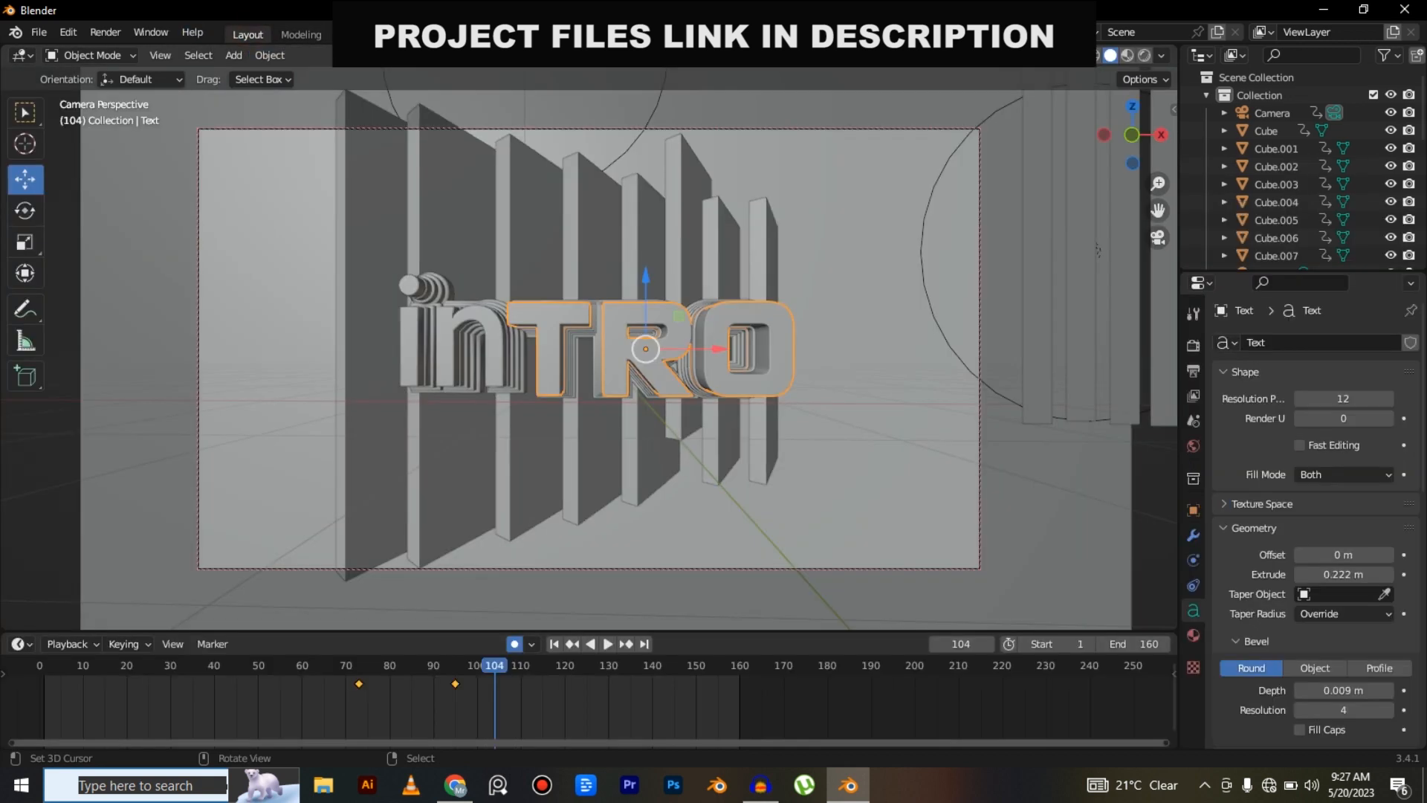
key(z)
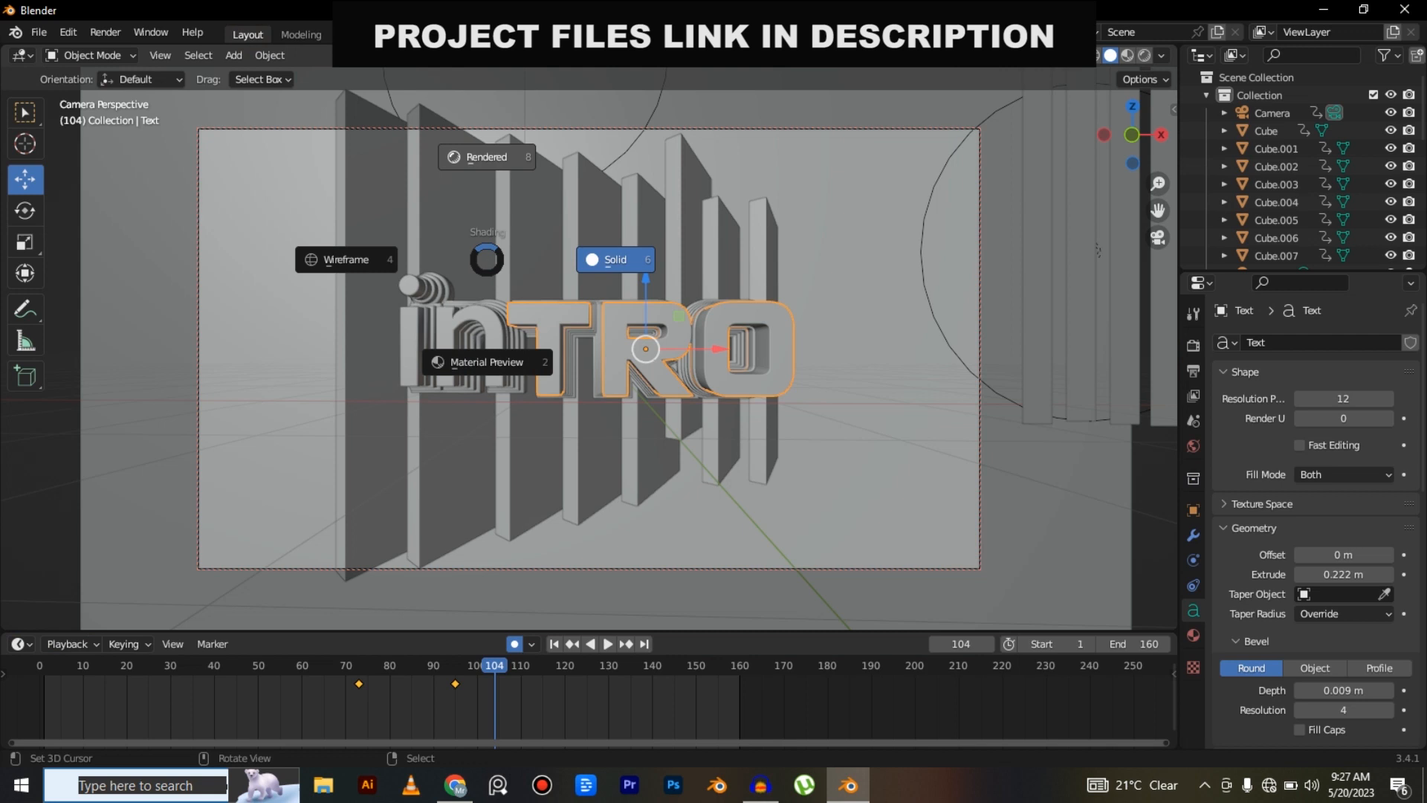
click(486, 156)
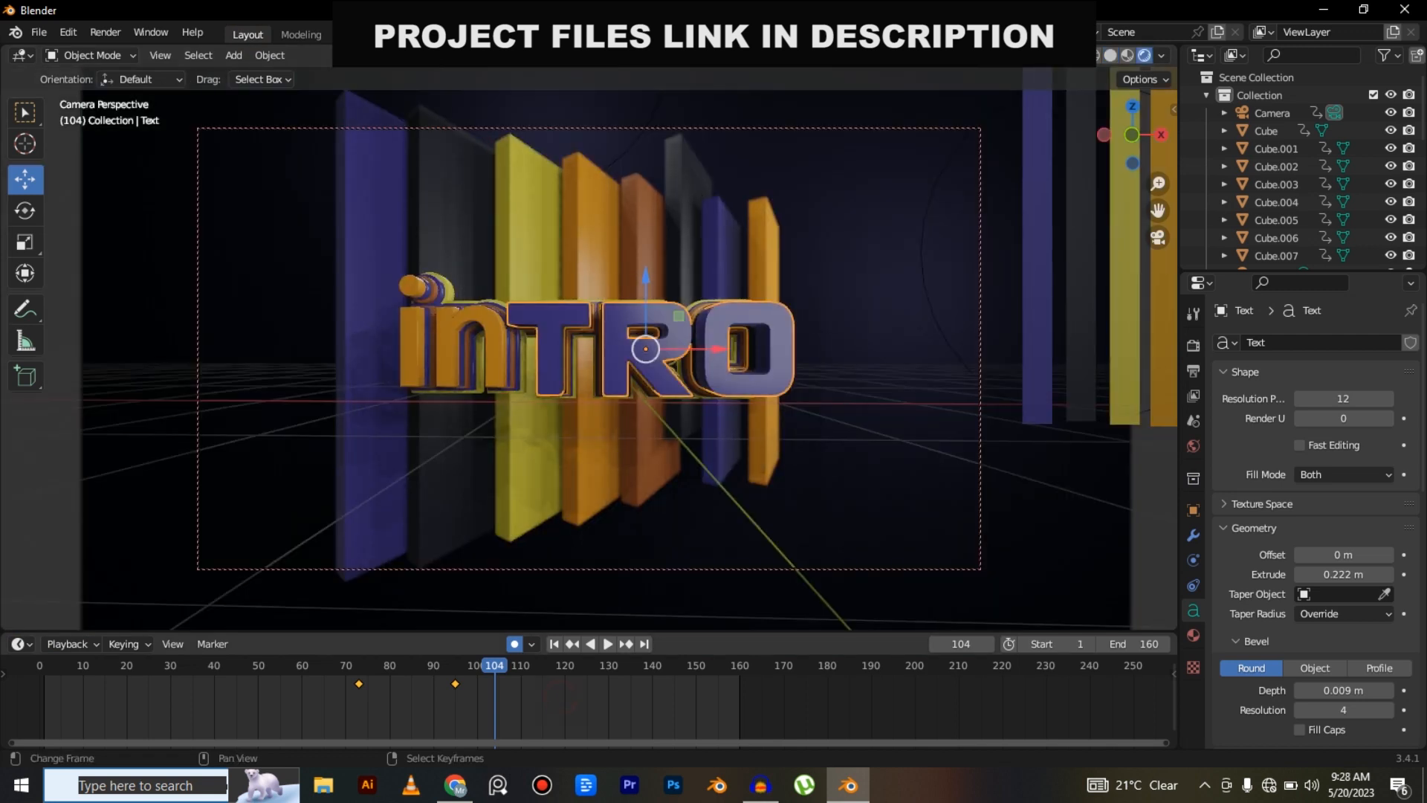
Go to frame 119 and set the camera's depth of field F-Stop to 0.2.
click(561, 694)
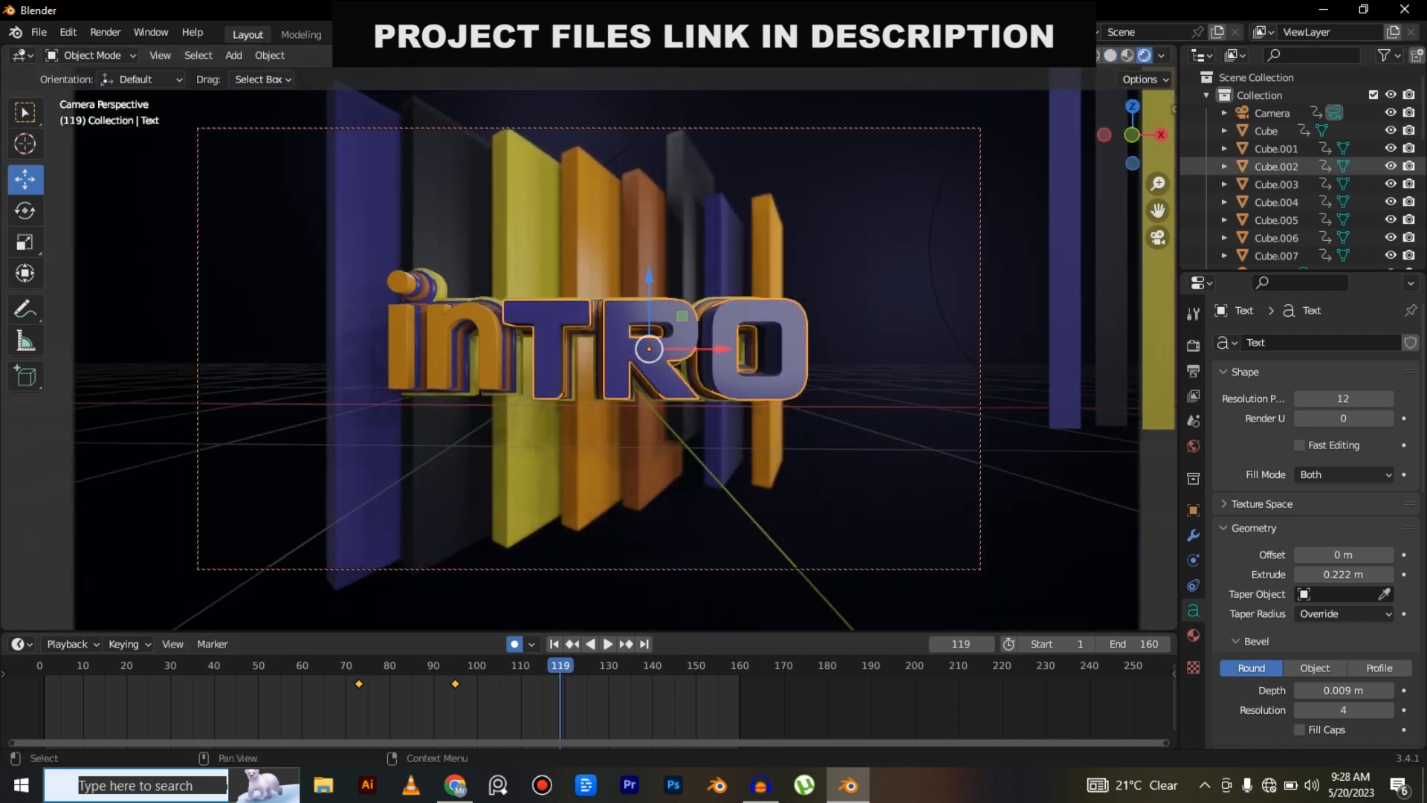
click(1273, 113)
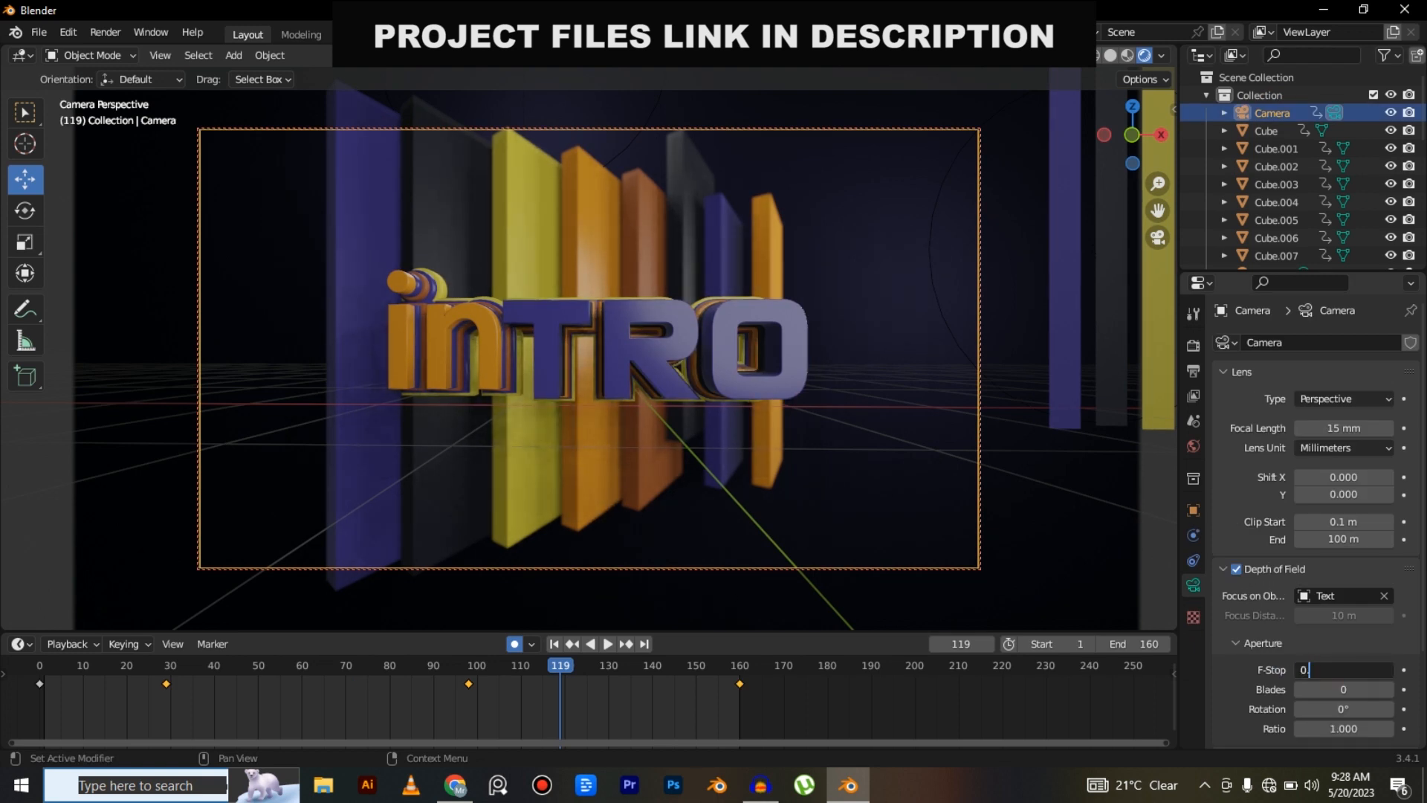
key(Return)
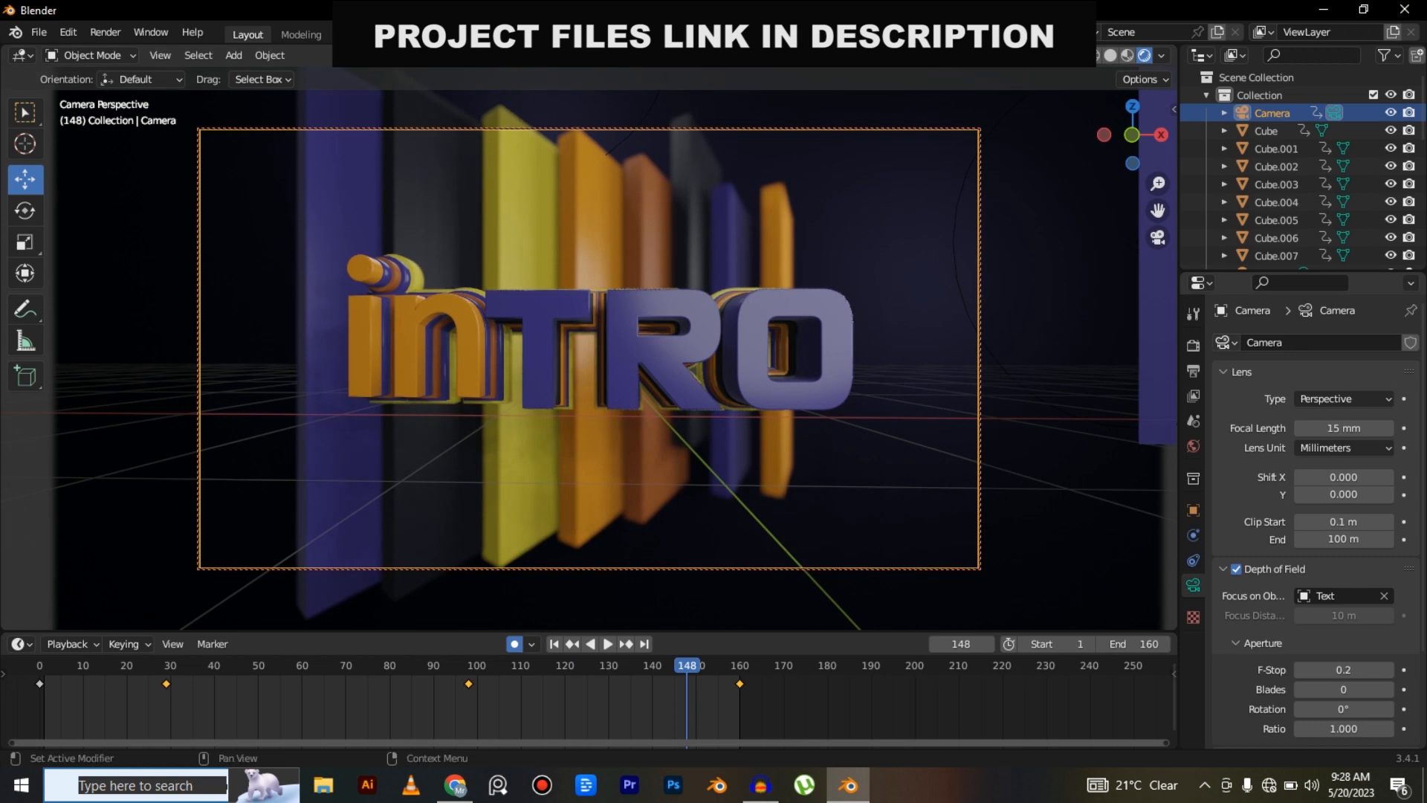
Enable Use Curves in the render's Color Management and darken the image with curve points at about (0.23, 0.11) and (0.50, 0.42).
click(1193, 346)
scroll(1316, 520, down, 3)
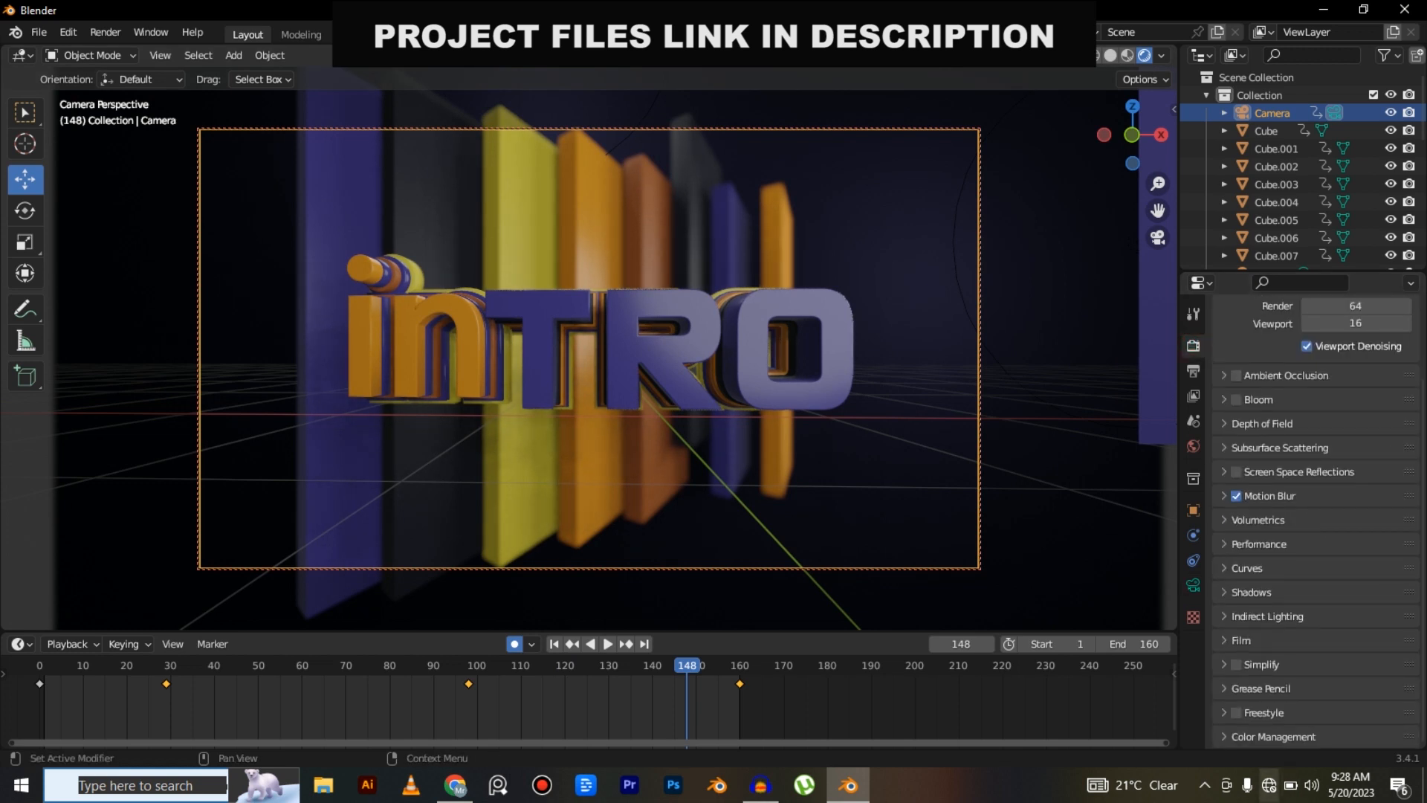
click(1274, 737)
scroll(1290, 713, down, 6)
scroll(1279, 736, down, 8)
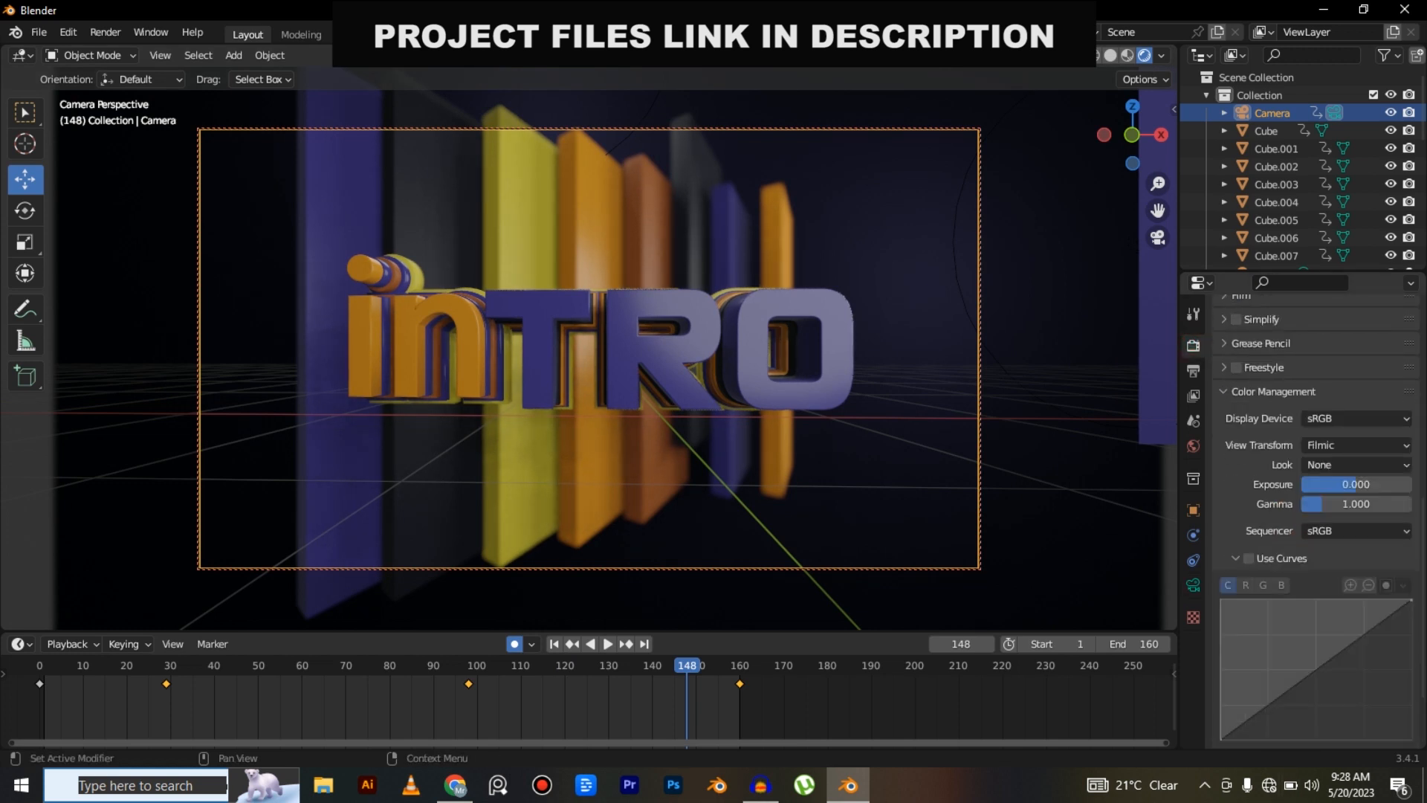
click(1249, 459)
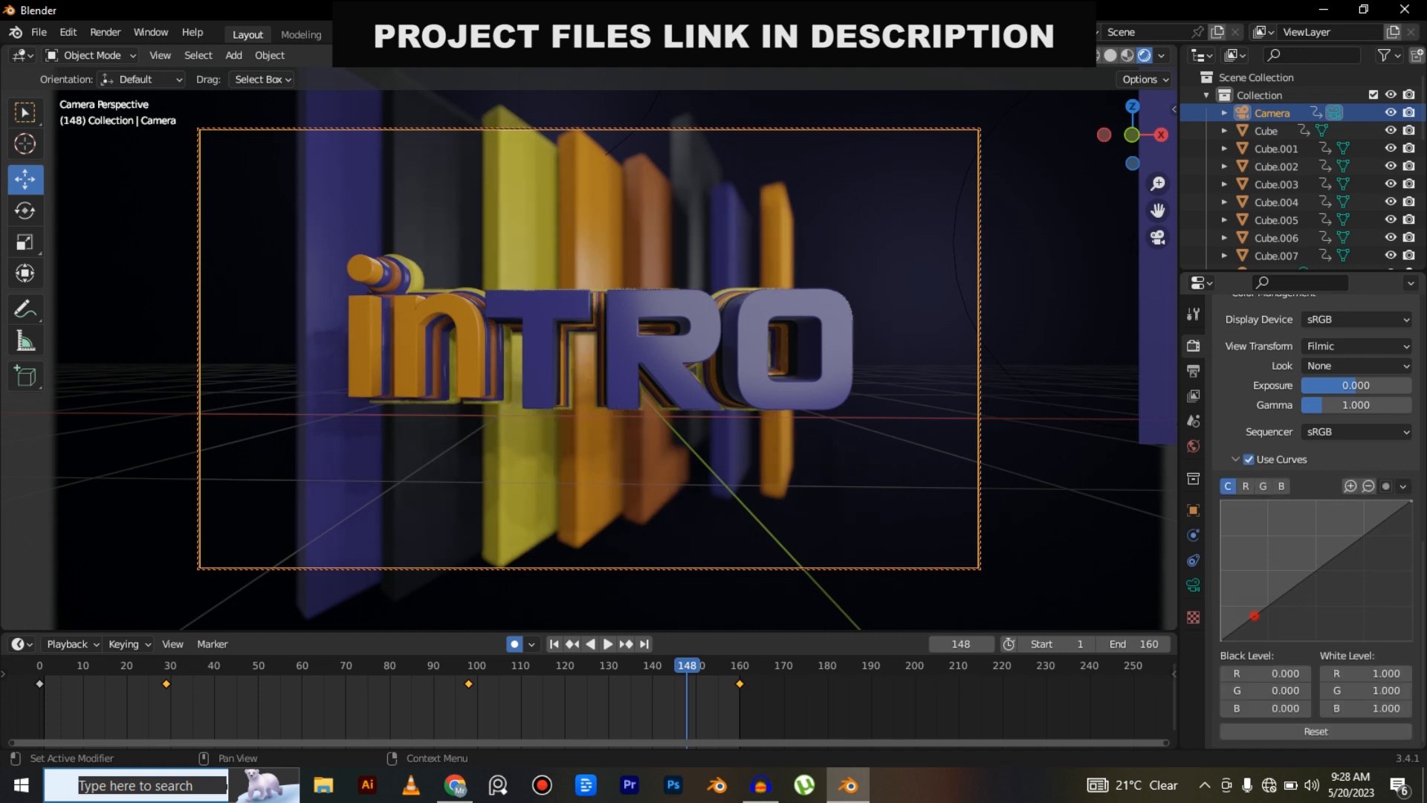
click(1259, 618)
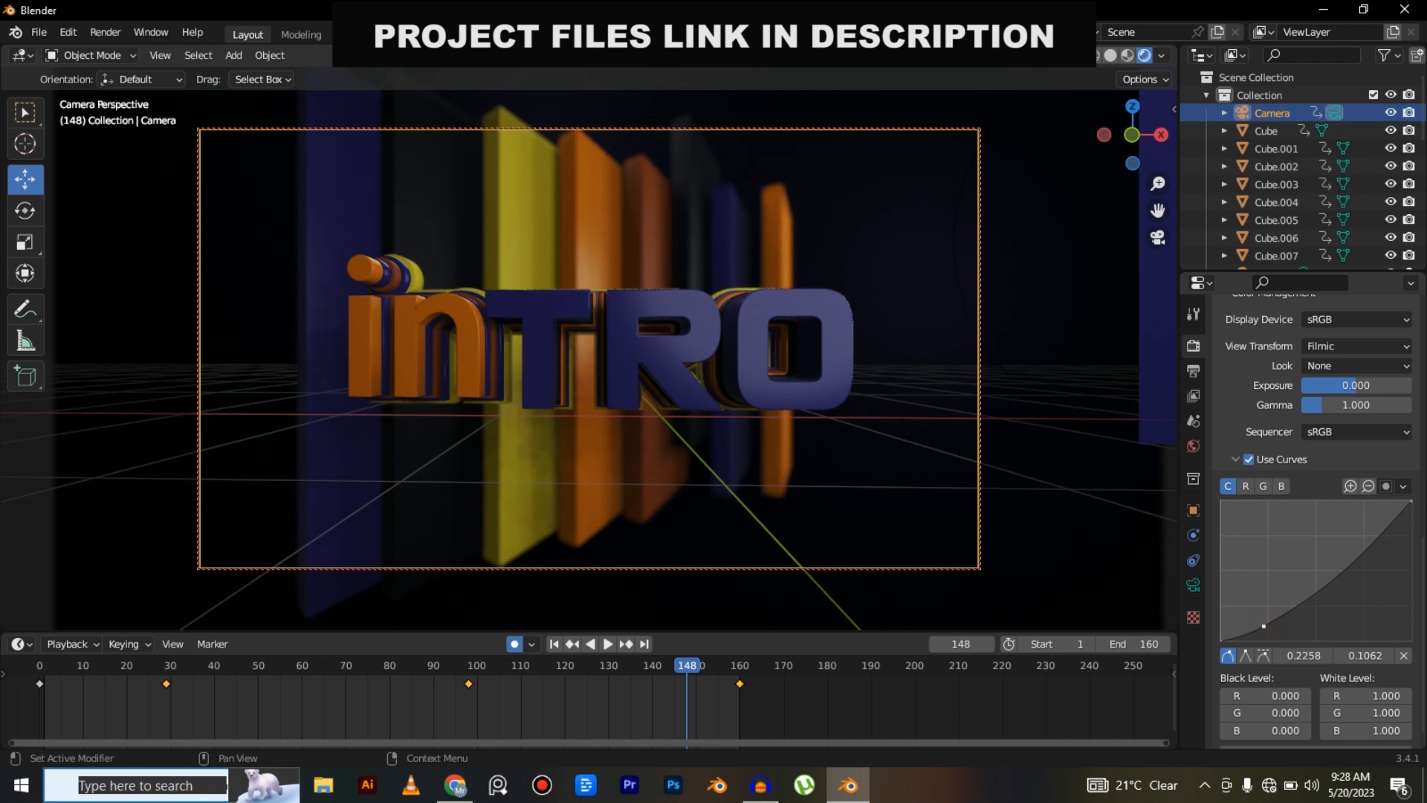
drag(1306, 597, 1308, 589)
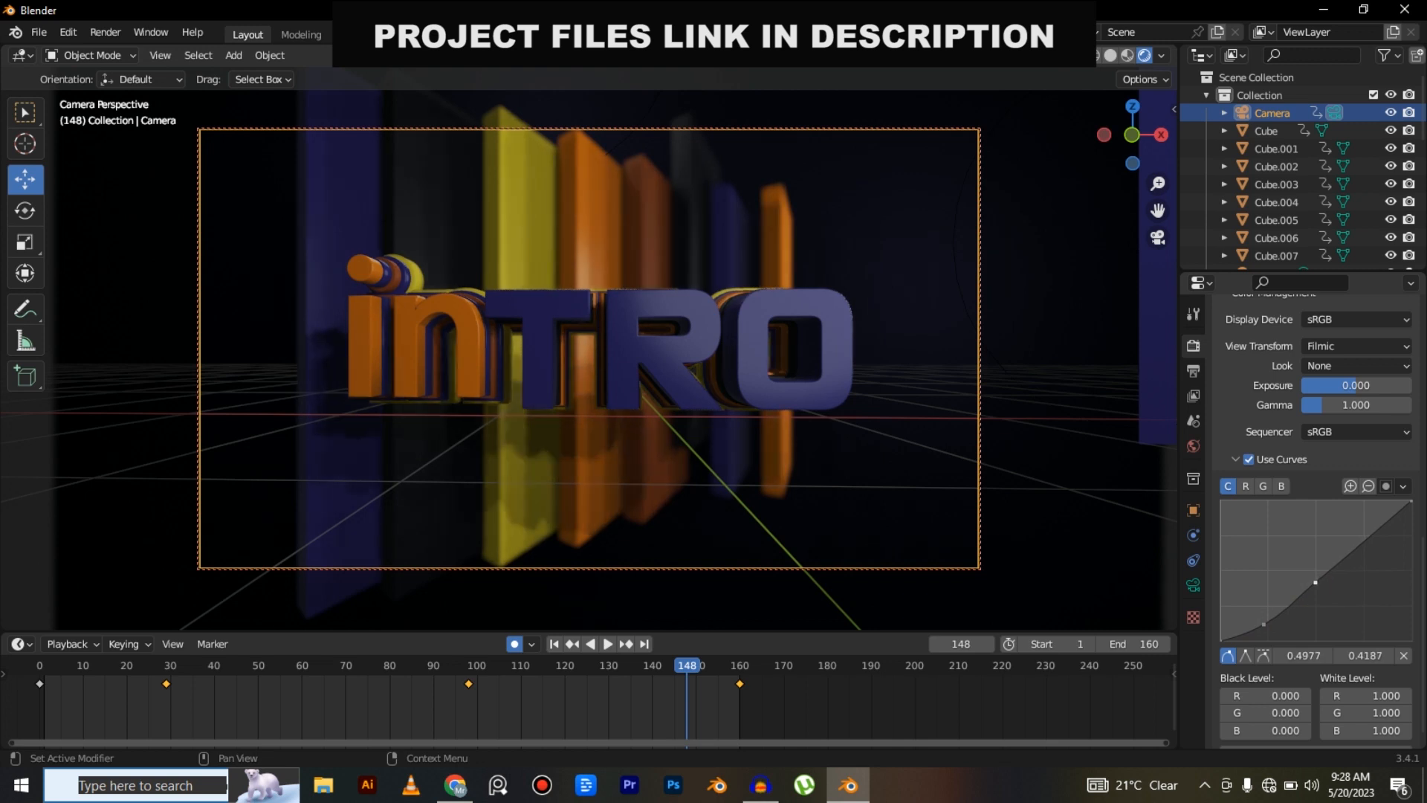
Assign an Environment Texture to the world background color and start opening an image for it.
click(1193, 446)
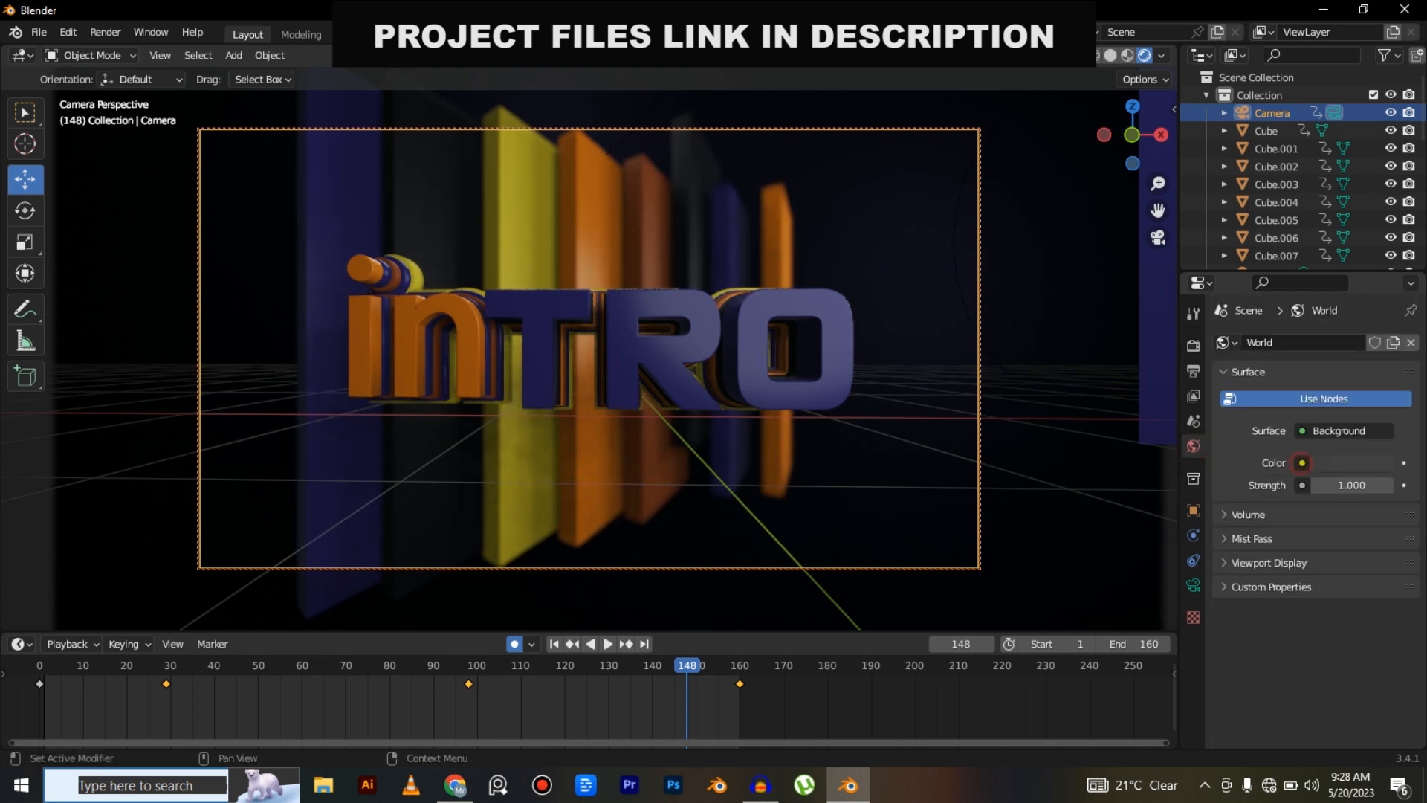
click(1303, 463)
click(920, 542)
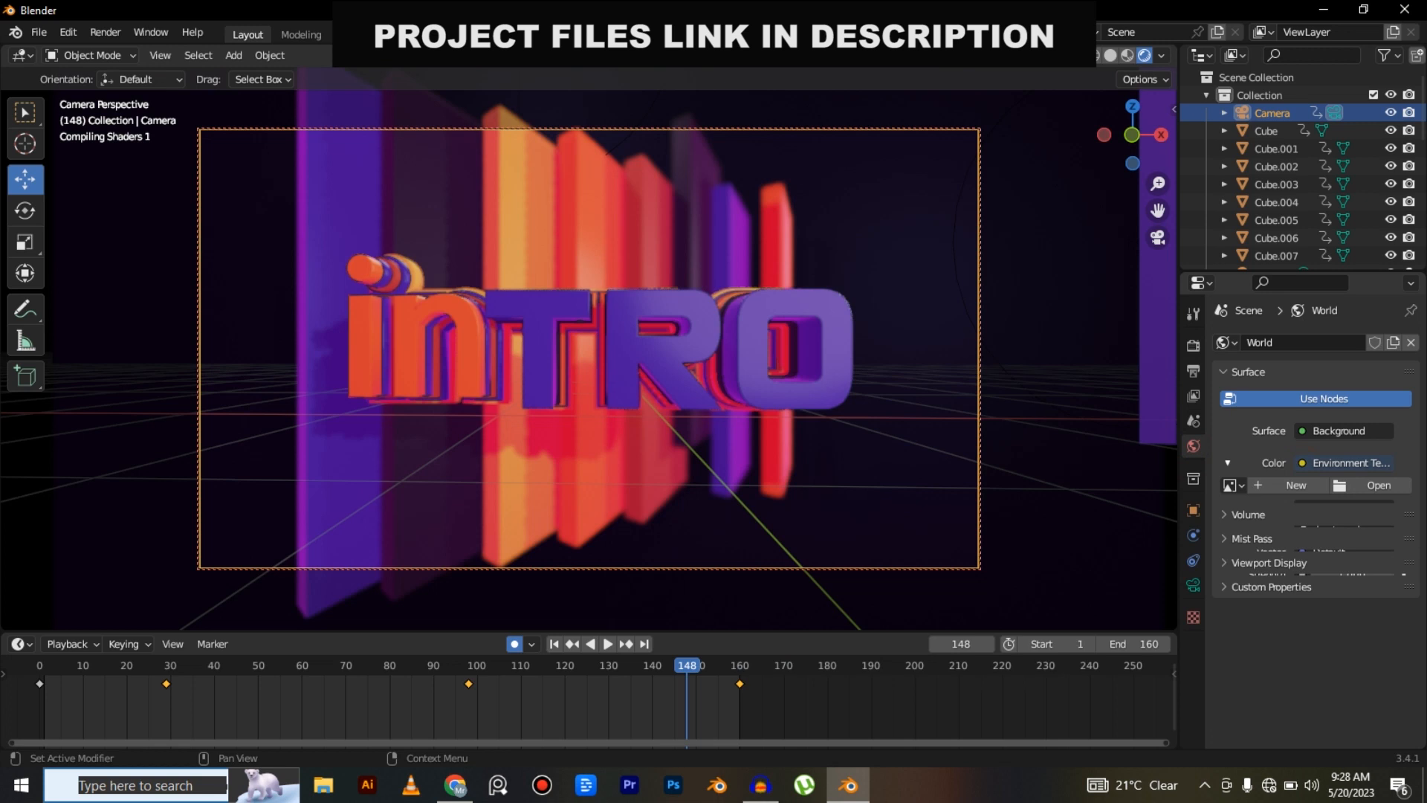
click(1373, 485)
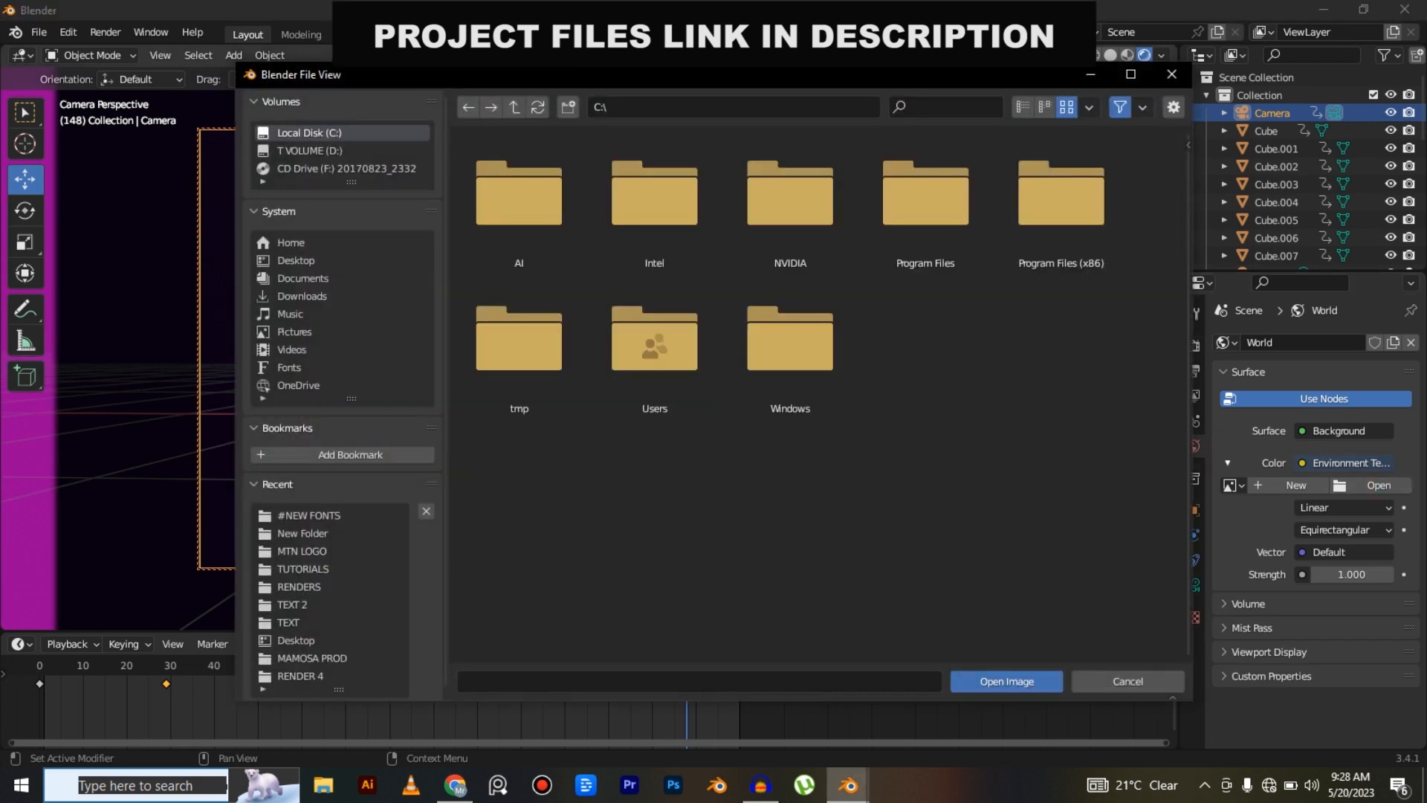
Browse to the root of the D: drive and show its contents as a list.
scroll(342, 394, down, 1)
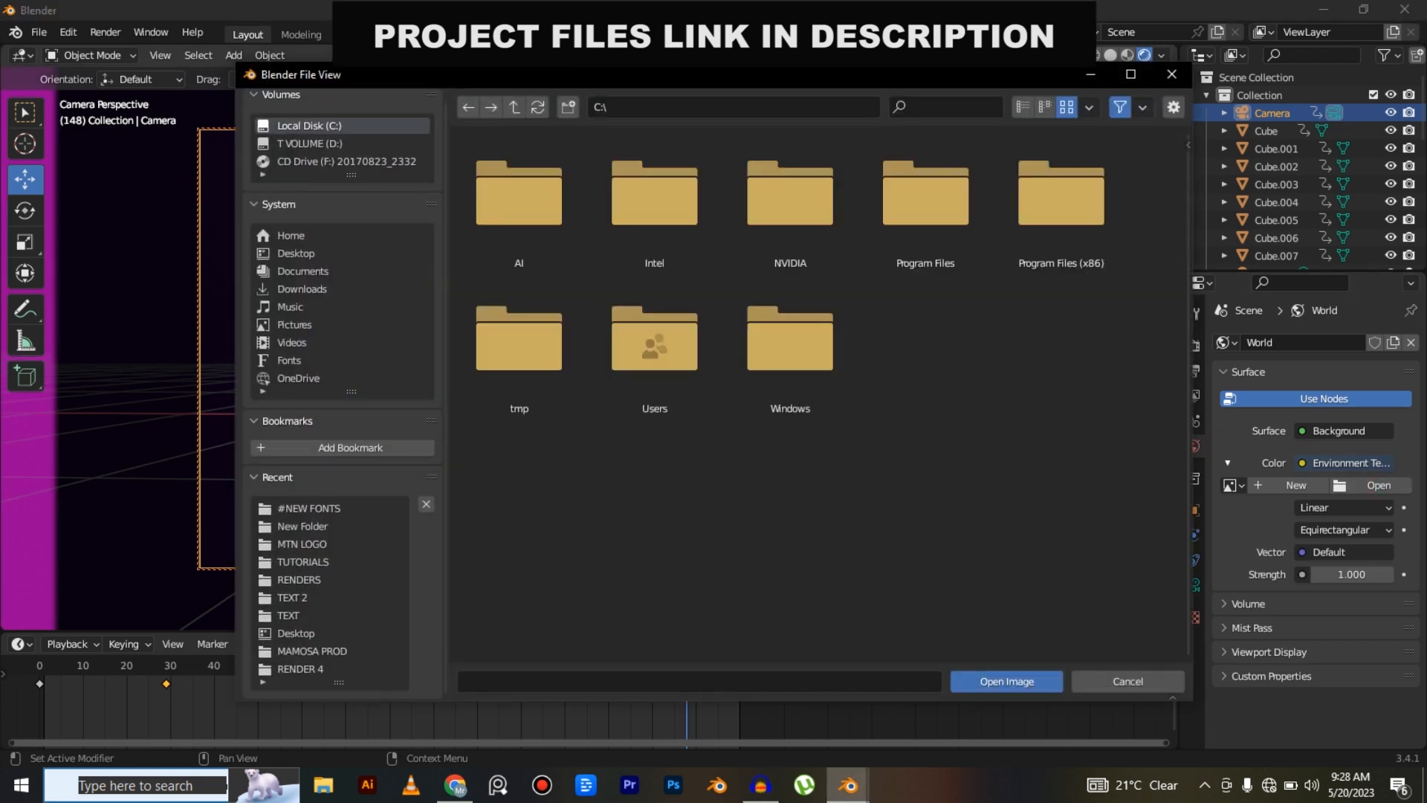
click(301, 580)
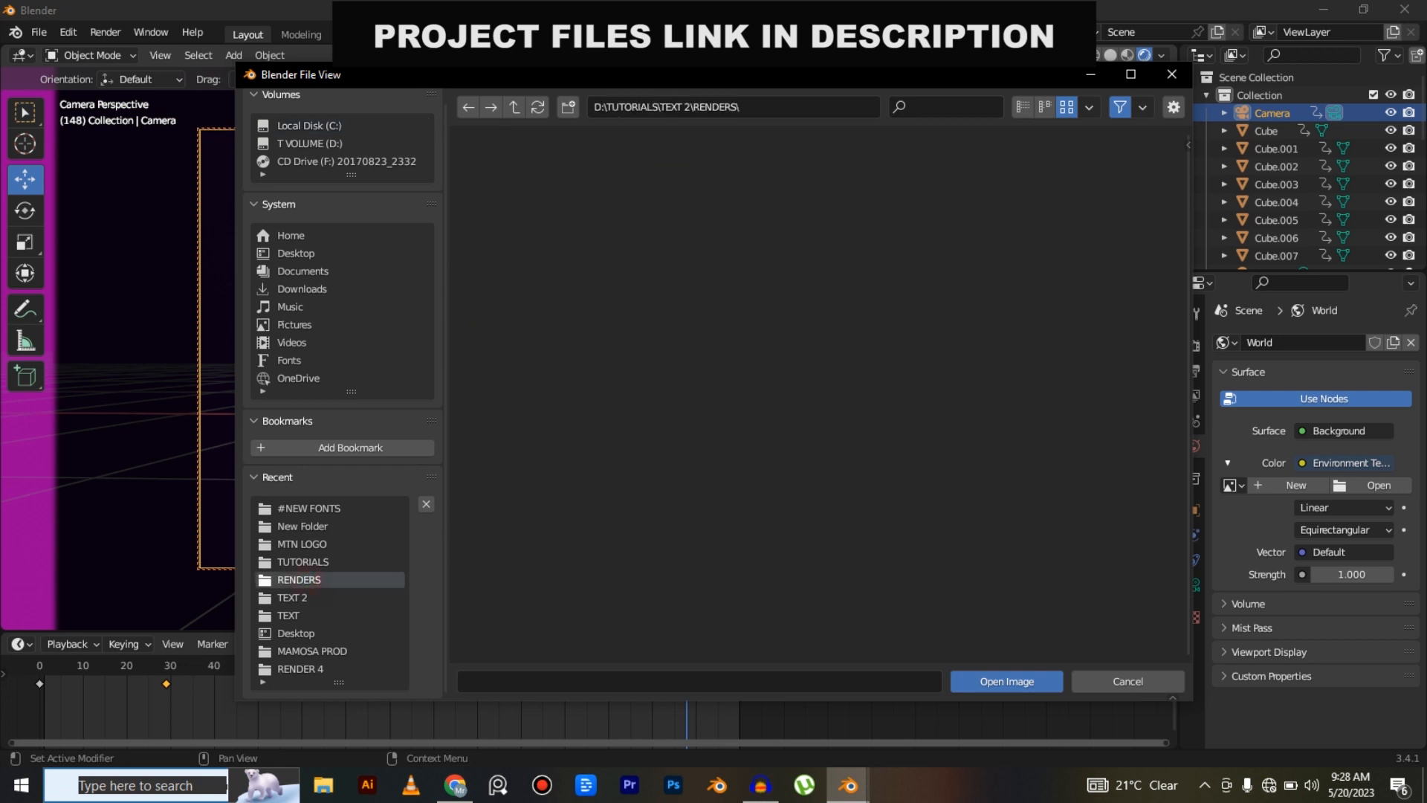
click(309, 559)
click(304, 525)
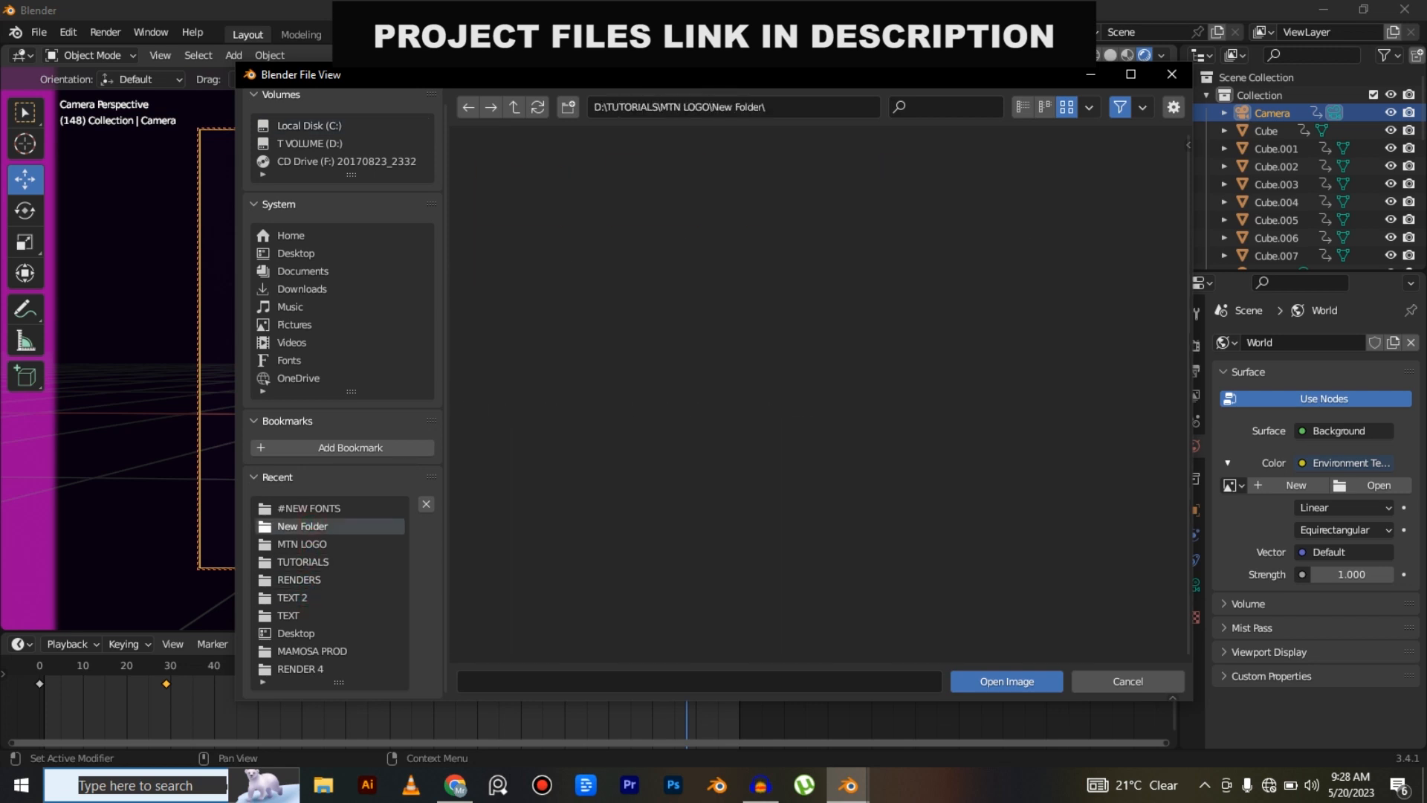
click(515, 106)
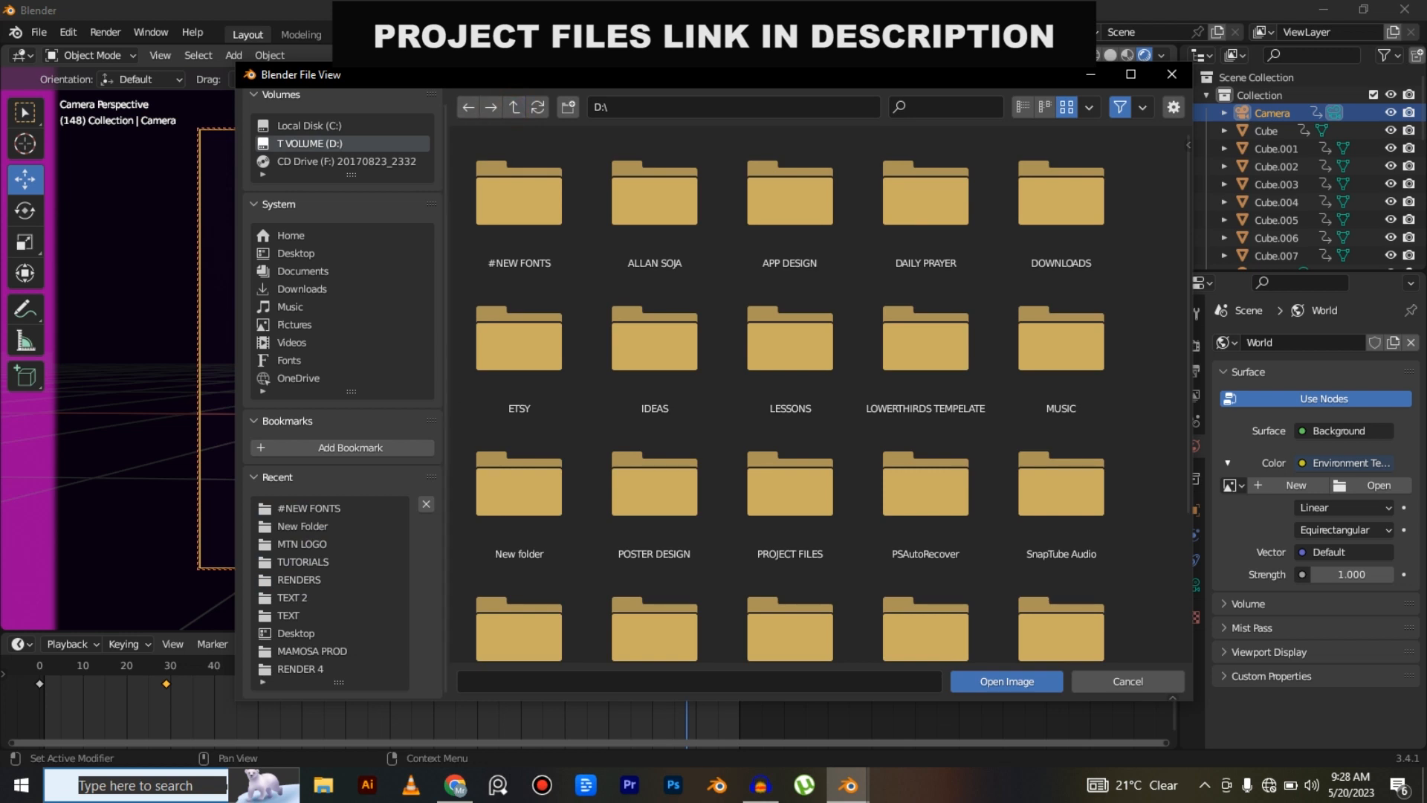
click(1023, 106)
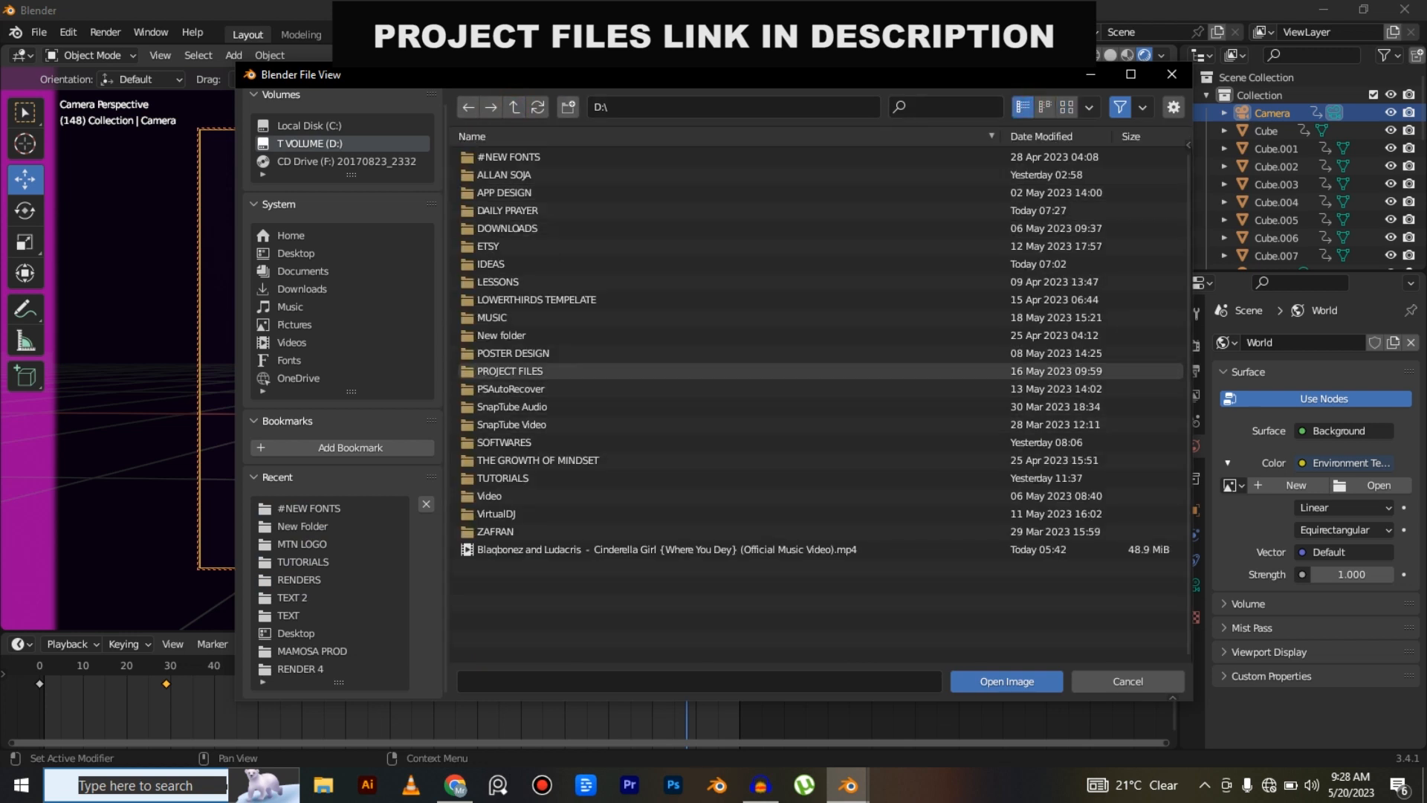
double_click(535, 370)
click(521, 157)
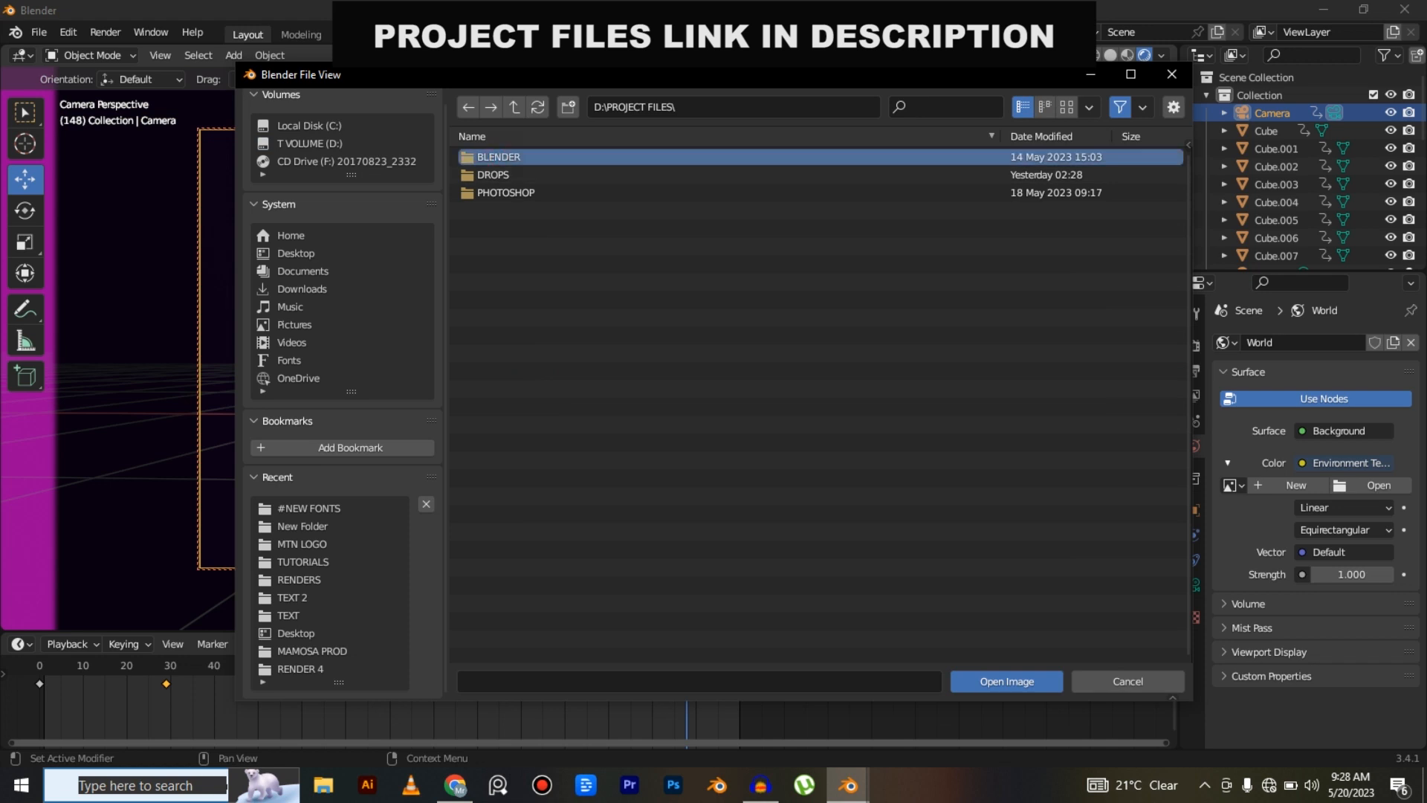
double_click(497, 157)
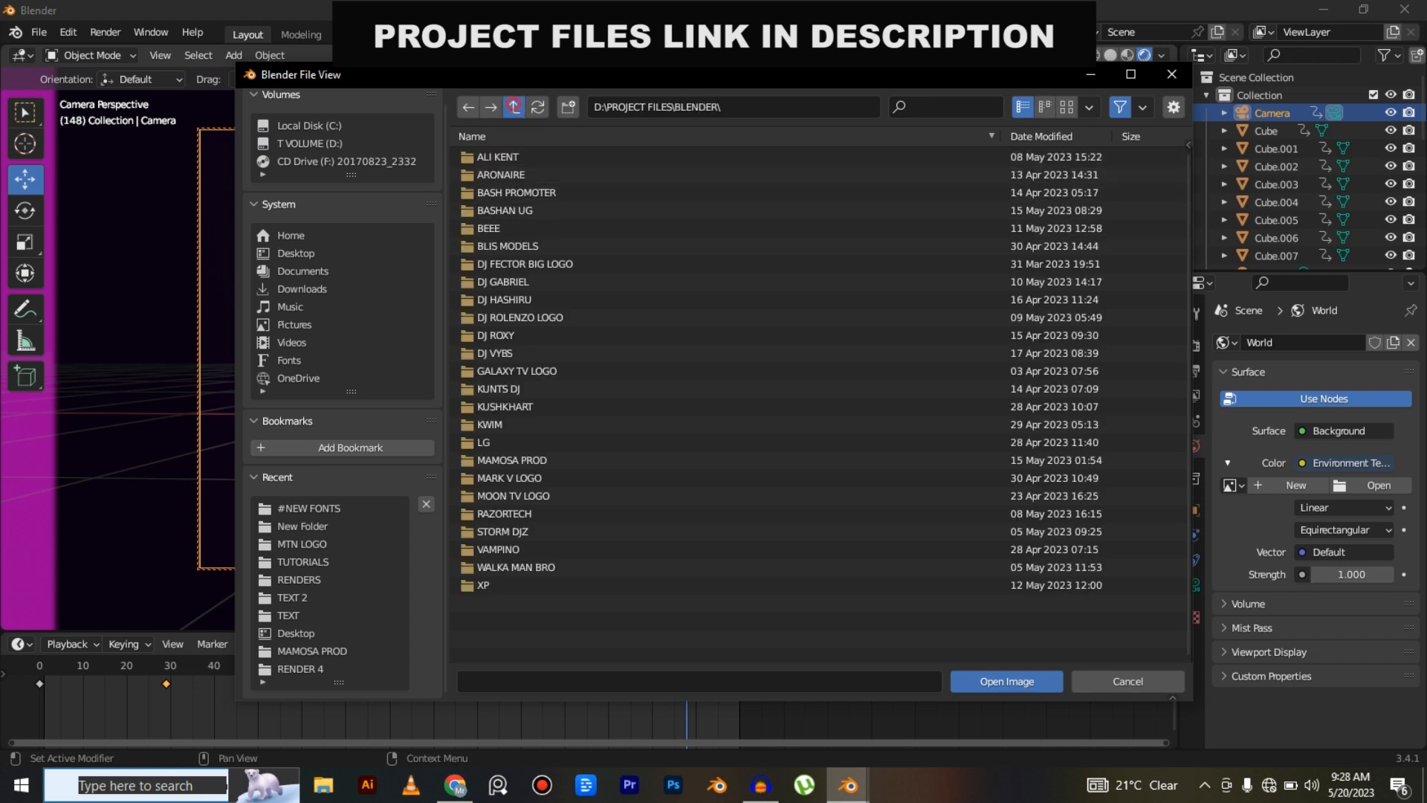
click(514, 106)
click(514, 106)
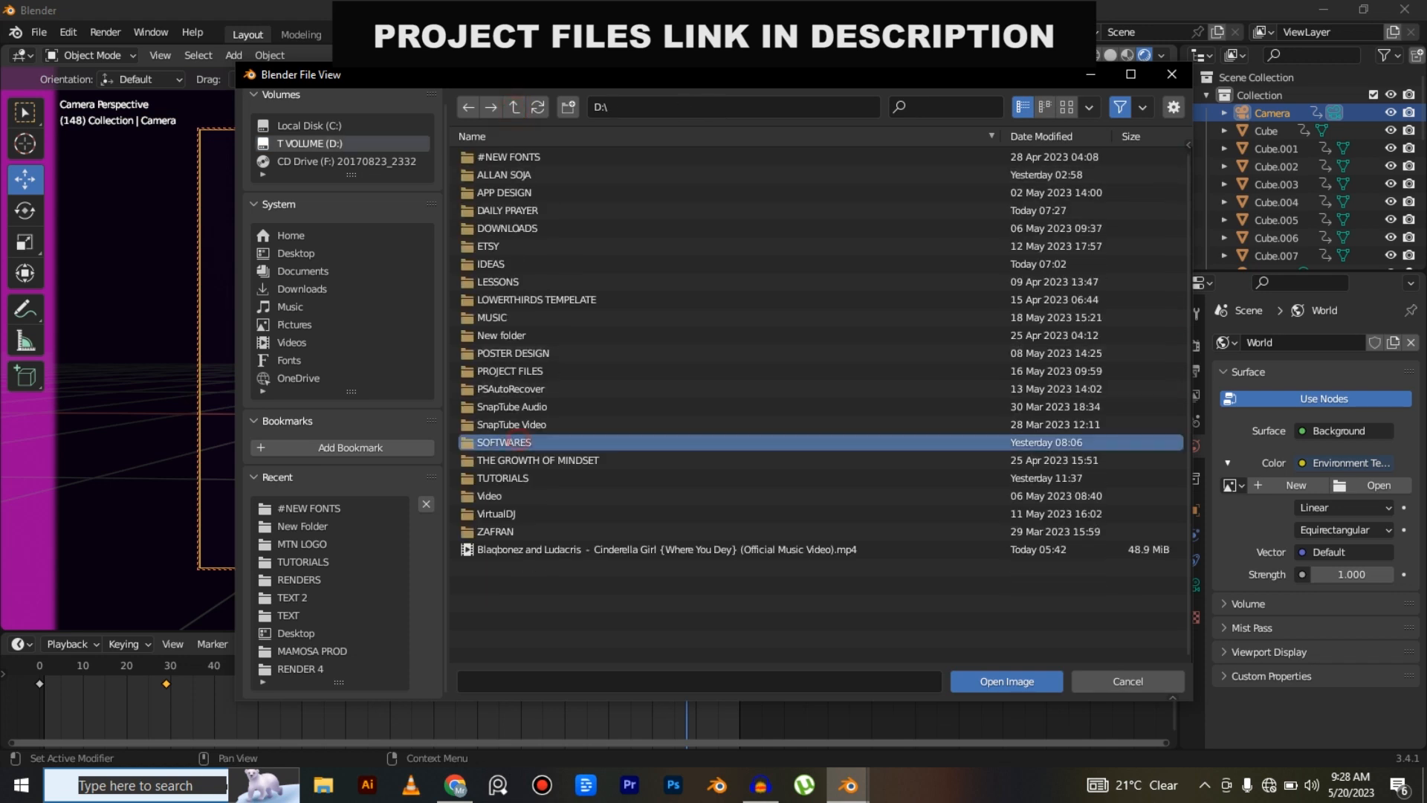
Open the folder D:\SOFTWARES\BLENDER\SHADERS\TEXTURES.
double_click(519, 441)
double_click(498, 193)
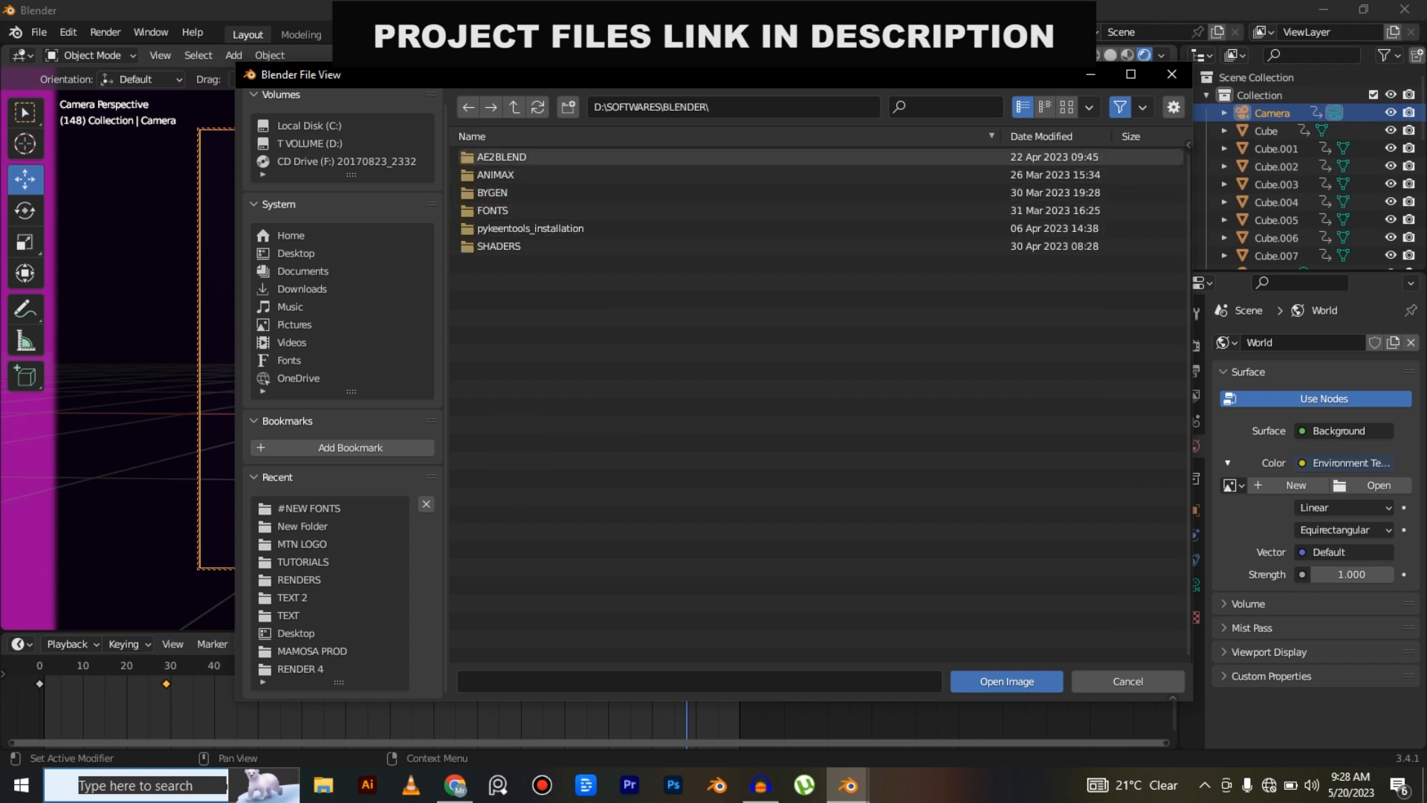
click(500, 245)
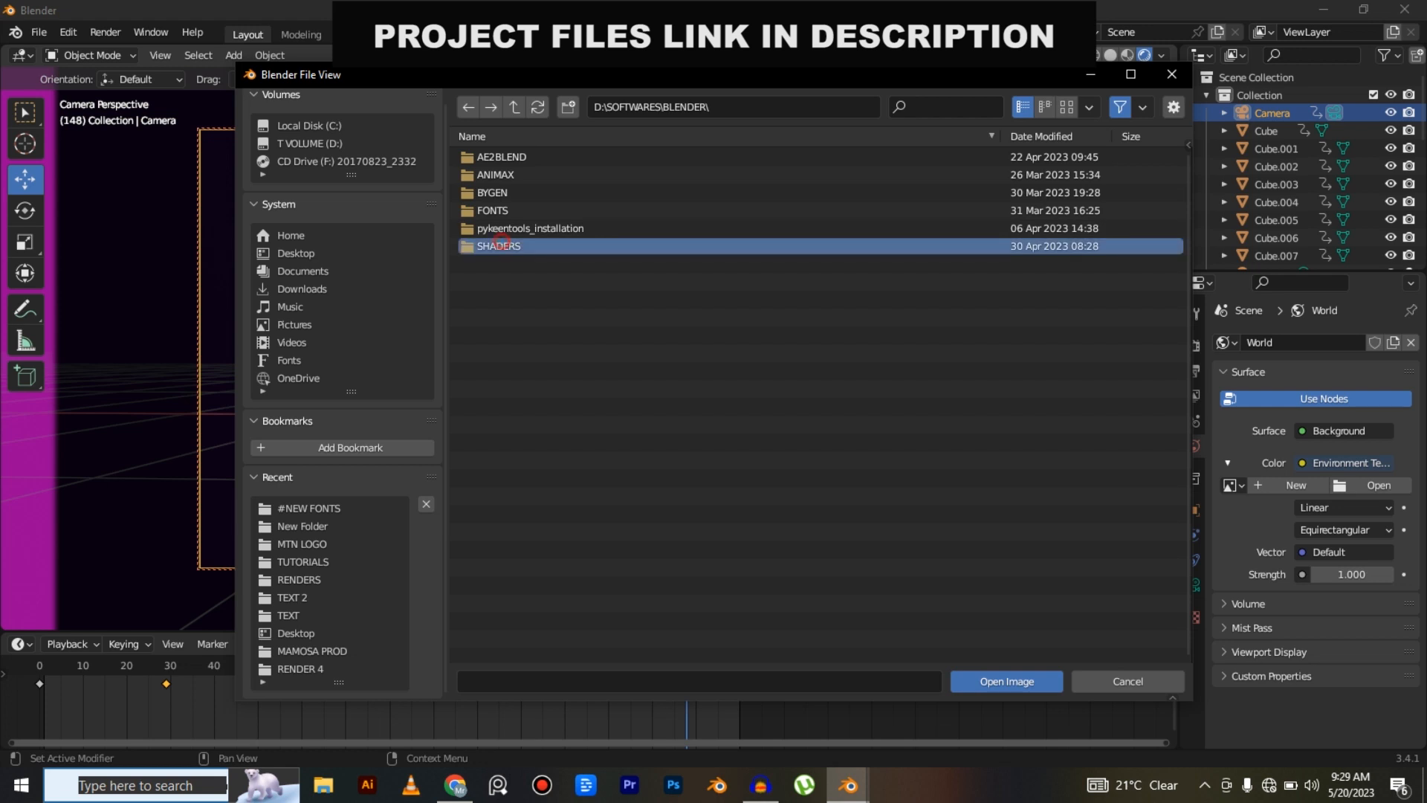
double_click(501, 245)
double_click(513, 157)
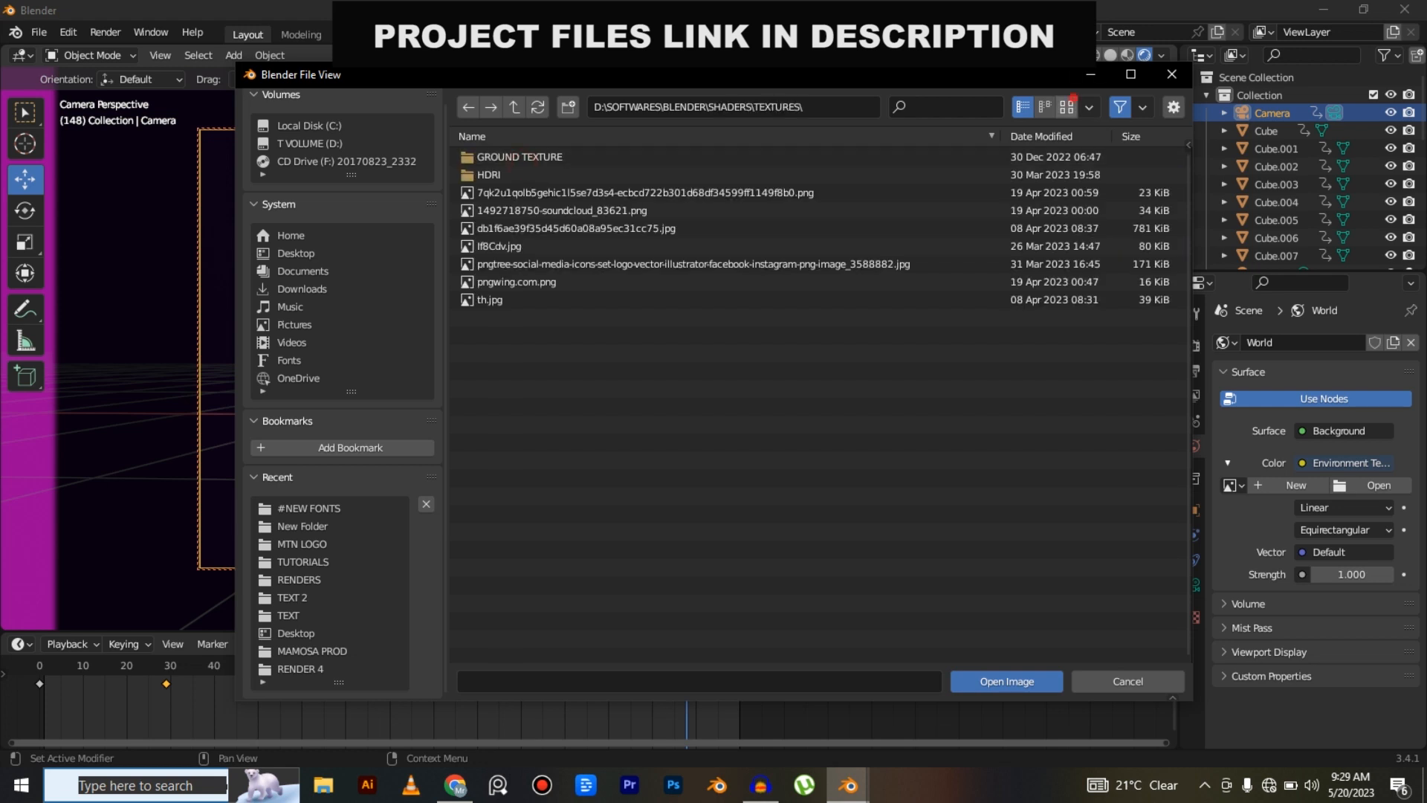
Show the files as thumbnails and load the BackplateTr…DIFF_16K.jpg landscape image from the HDRI folder as the environment texture.
click(1066, 106)
double_click(660, 191)
click(662, 208)
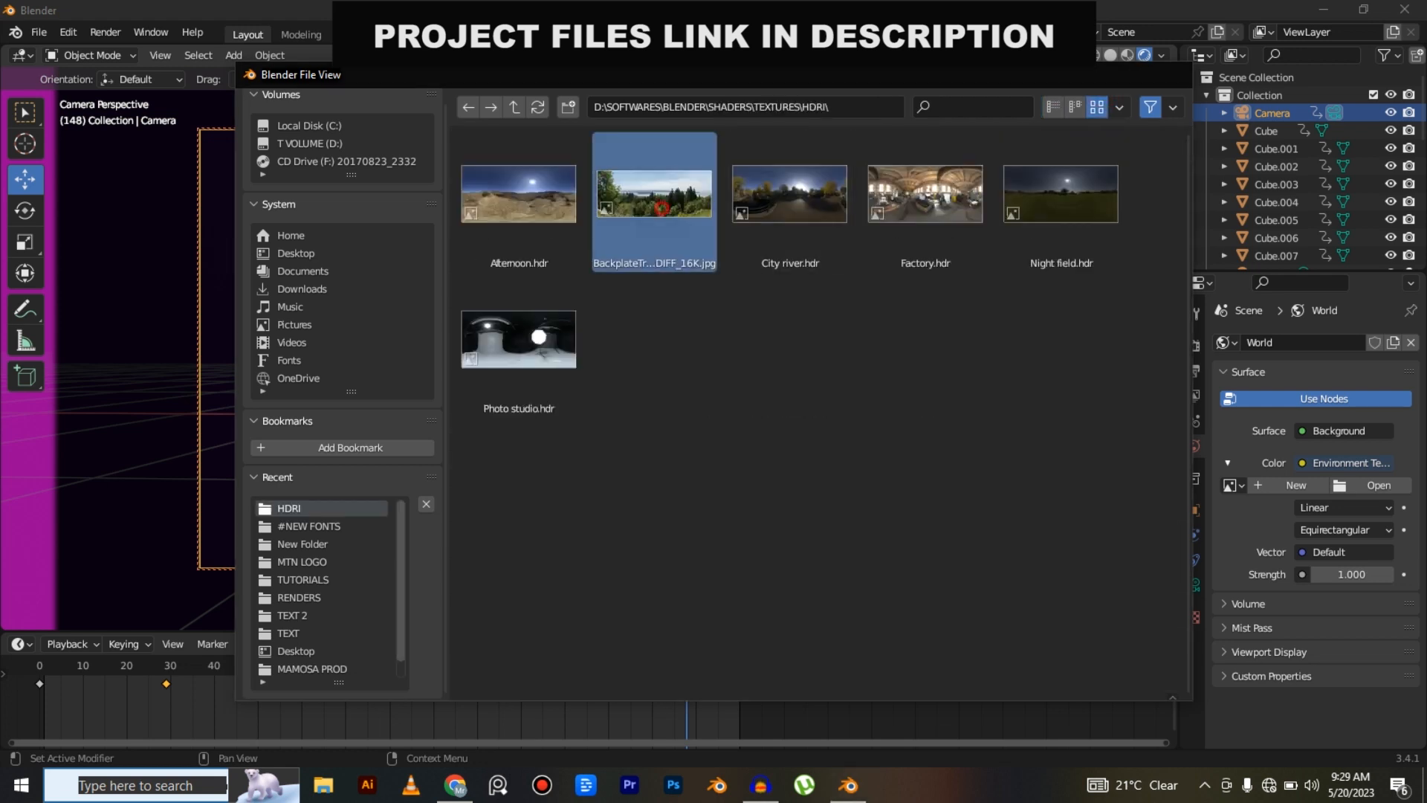
double_click(662, 208)
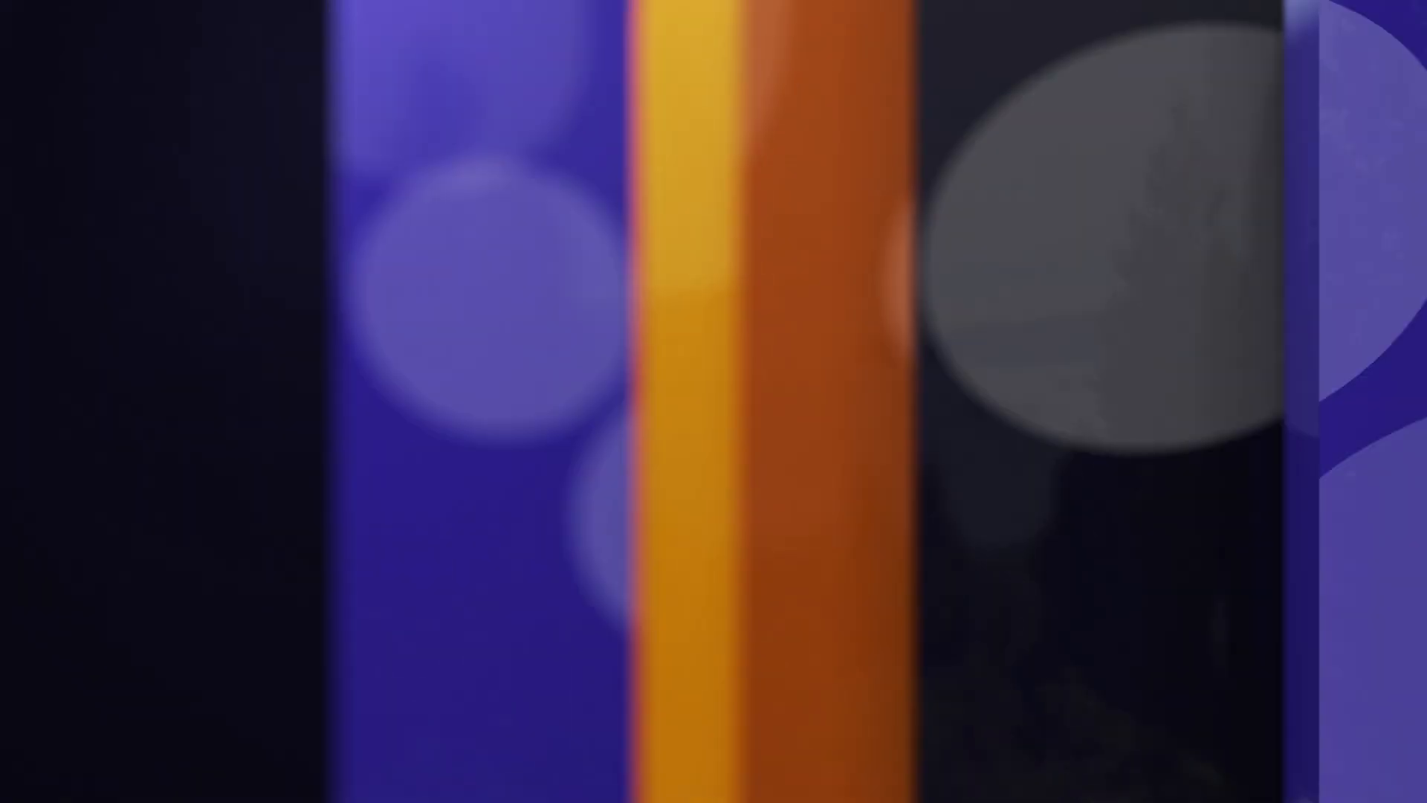